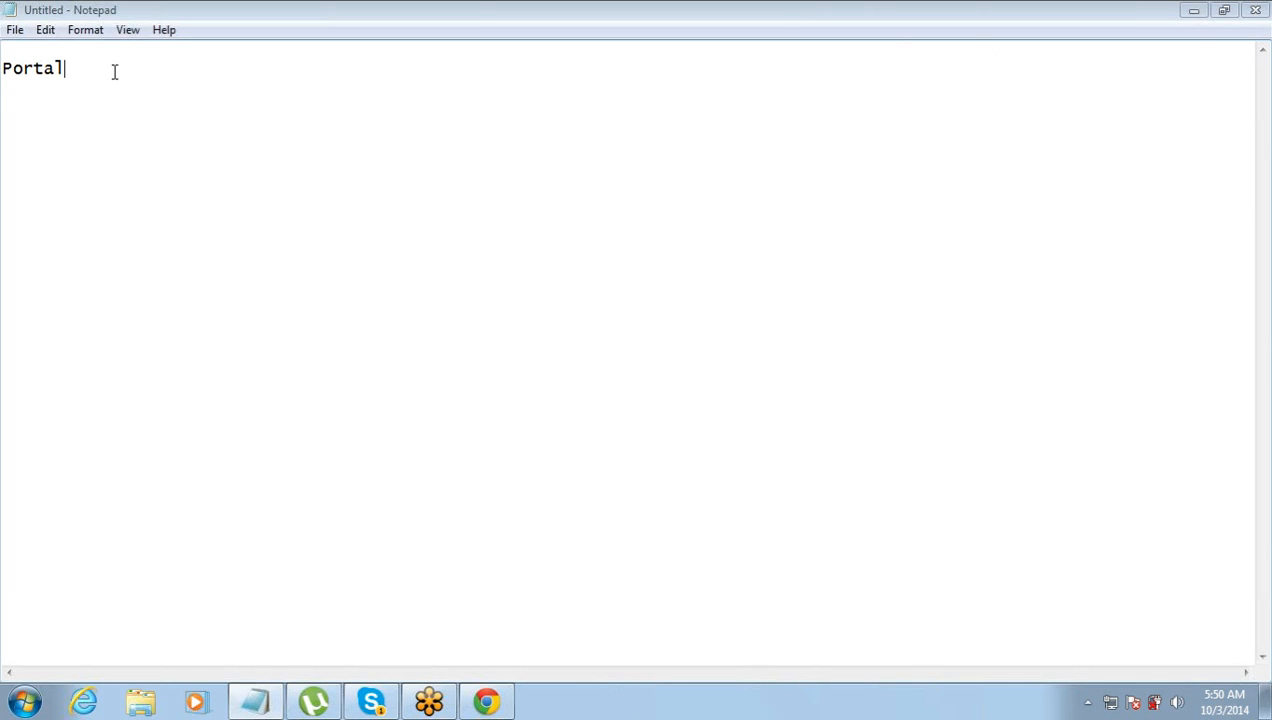
Start a new empty line beneath 'Portal' in the untitled Notepad note.
{"action": "key", "text": "Return"}
{"action": "key", "text": "Return"}
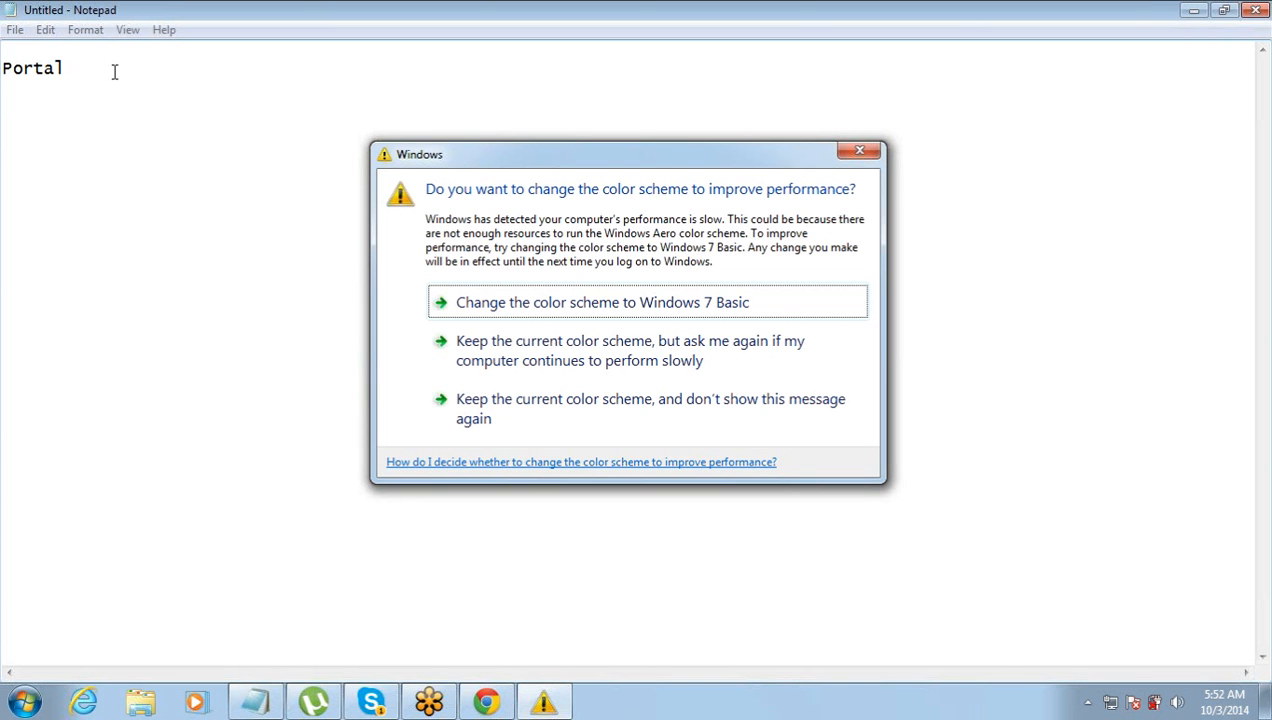
Close the Windows colour-scheme performance dialog to get back to the Notepad note.
{"action": "left_click", "coordinate": [858, 153]}
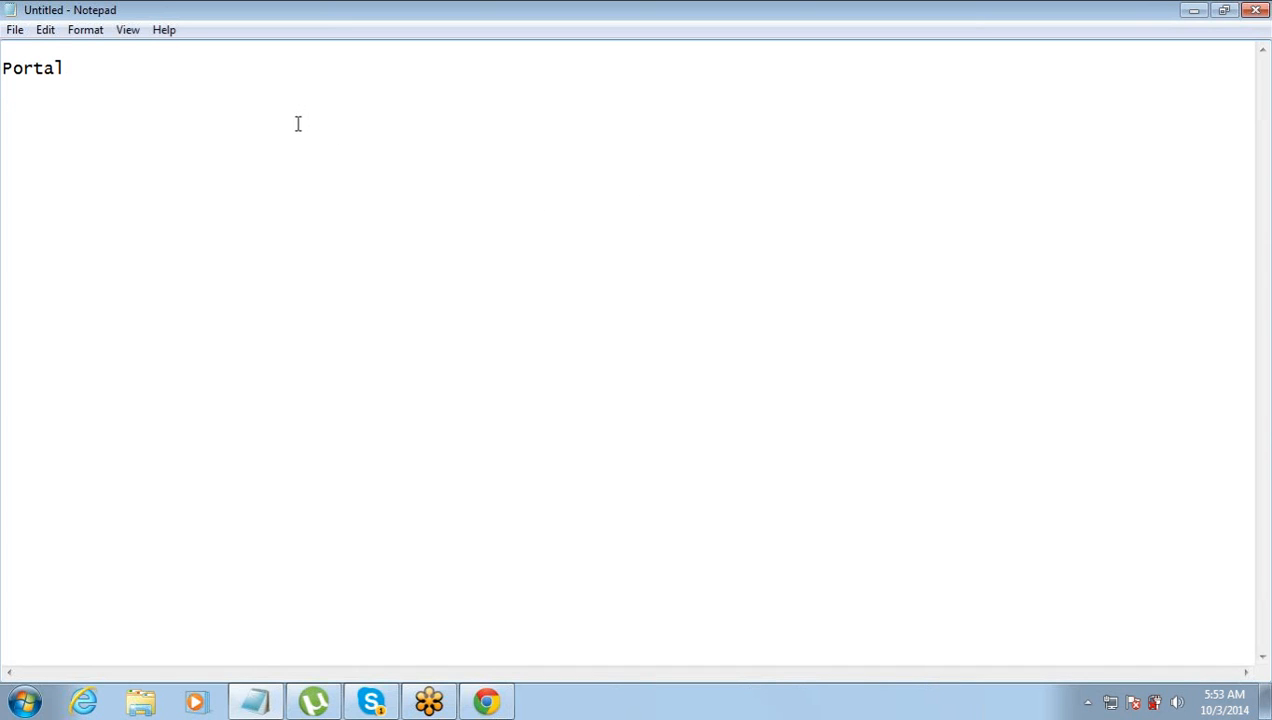
{"action": "left_click", "coordinate": [88, 65]}
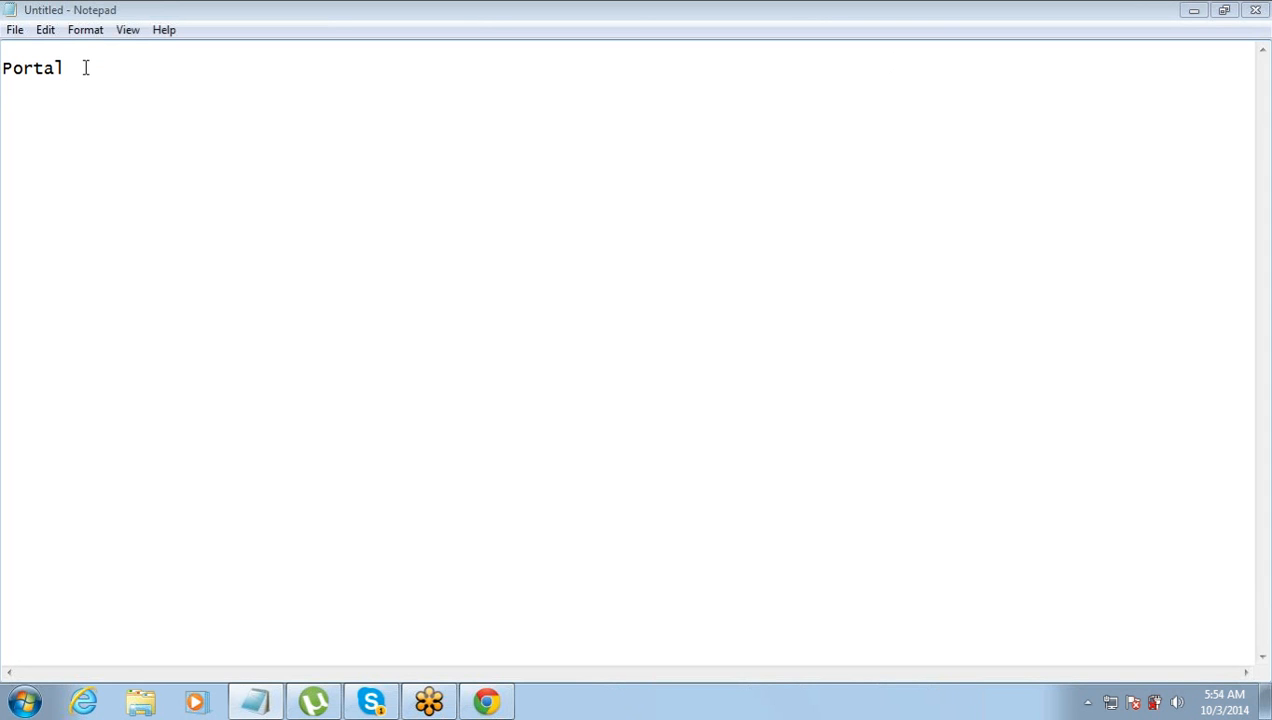
Change the first line to 'Portal:' and add a 'Sites : VF Pages' line below it.
{"action": "type", "text": ":"}
{"action": "key", "text": "Return"}
{"action": "type", "text": "Site"}
{"action": "type", "text": "s"}
{"action": "key", "text": "shift+Home"}
{"action": "key", "text": "End"}
{"action": "type", "text": ": VF Pages"}
Highlight 'VF Pages', then start a new line beginning with 'Open'.
{"action": "key", "text": "ctrl+shift+Left"}
{"action": "key", "text": "ctrl+shift+Left"}
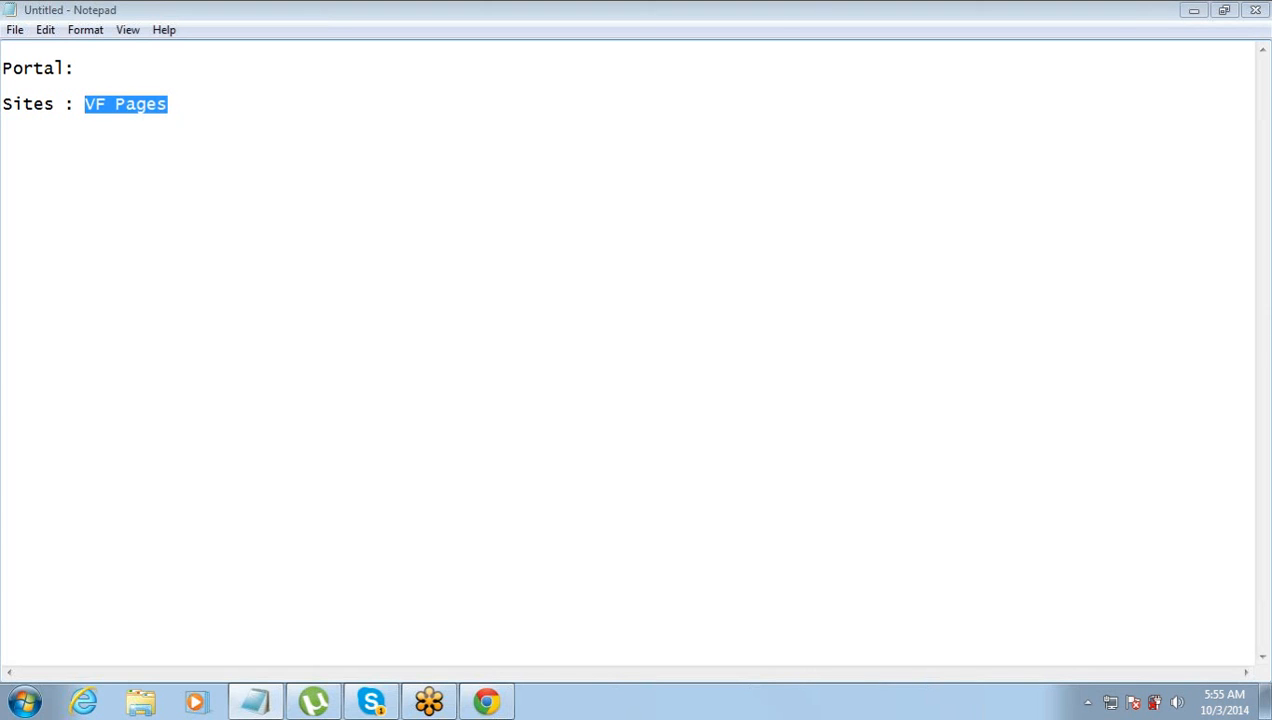
{"action": "key", "text": "End"}
{"action": "key", "text": "ctrl+shift+Left"}
{"action": "key", "text": "ctrl+shift+Left"}
{"action": "key", "text": "End"}
{"action": "key", "text": "Return"}
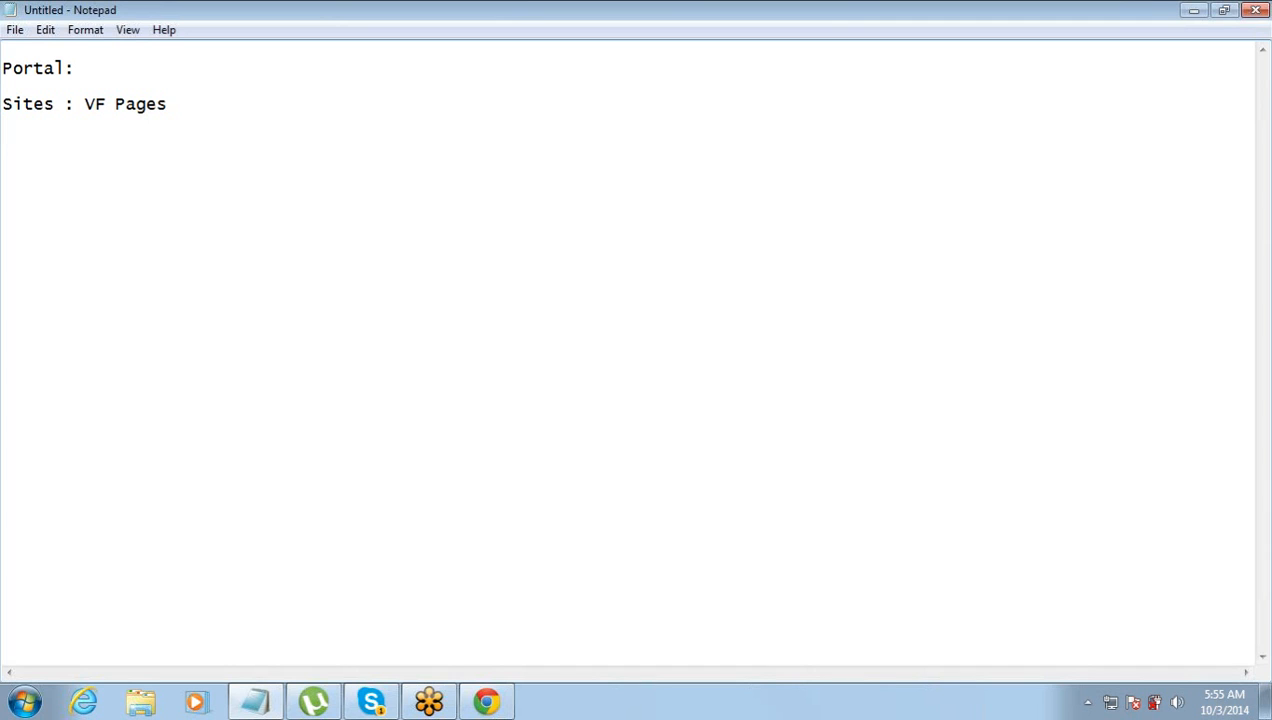
{"action": "type", "text": "Open"}
Complete the third line as 'Open VF Page which anyone can access', fixing the typo.
{"action": "type", "text": "VF Pa"}
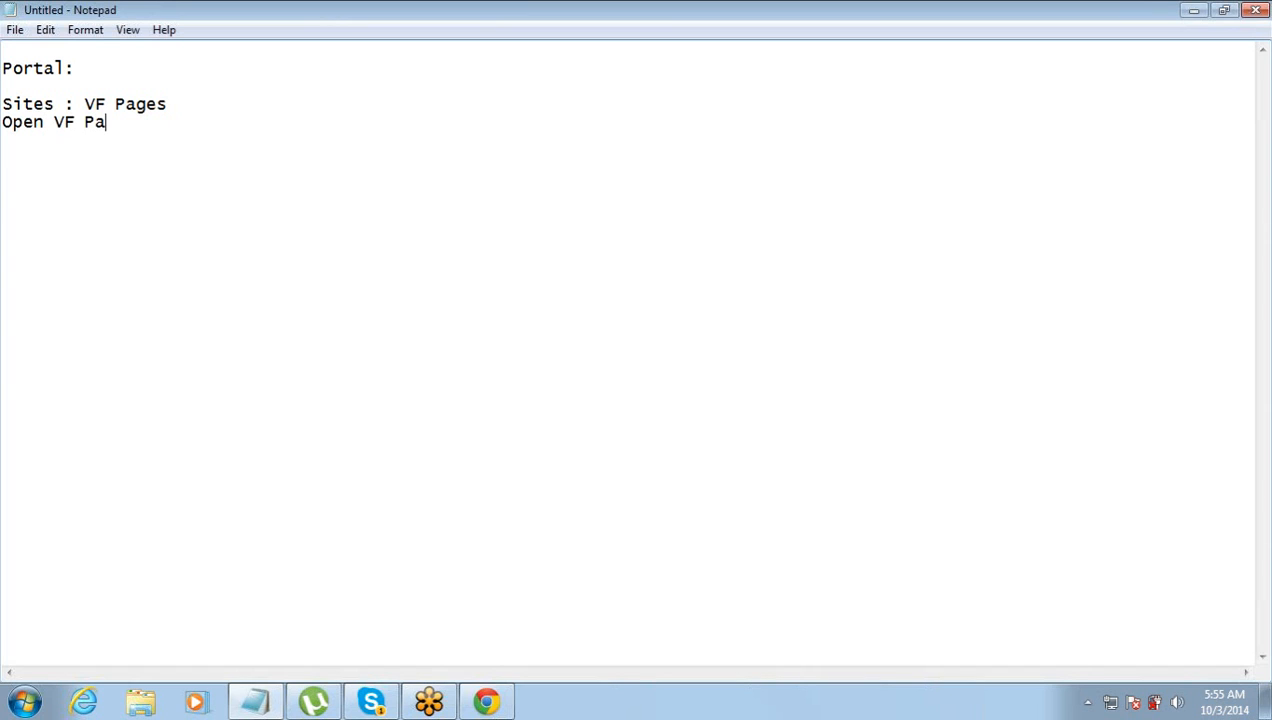
{"action": "type", "text": "ge which "}
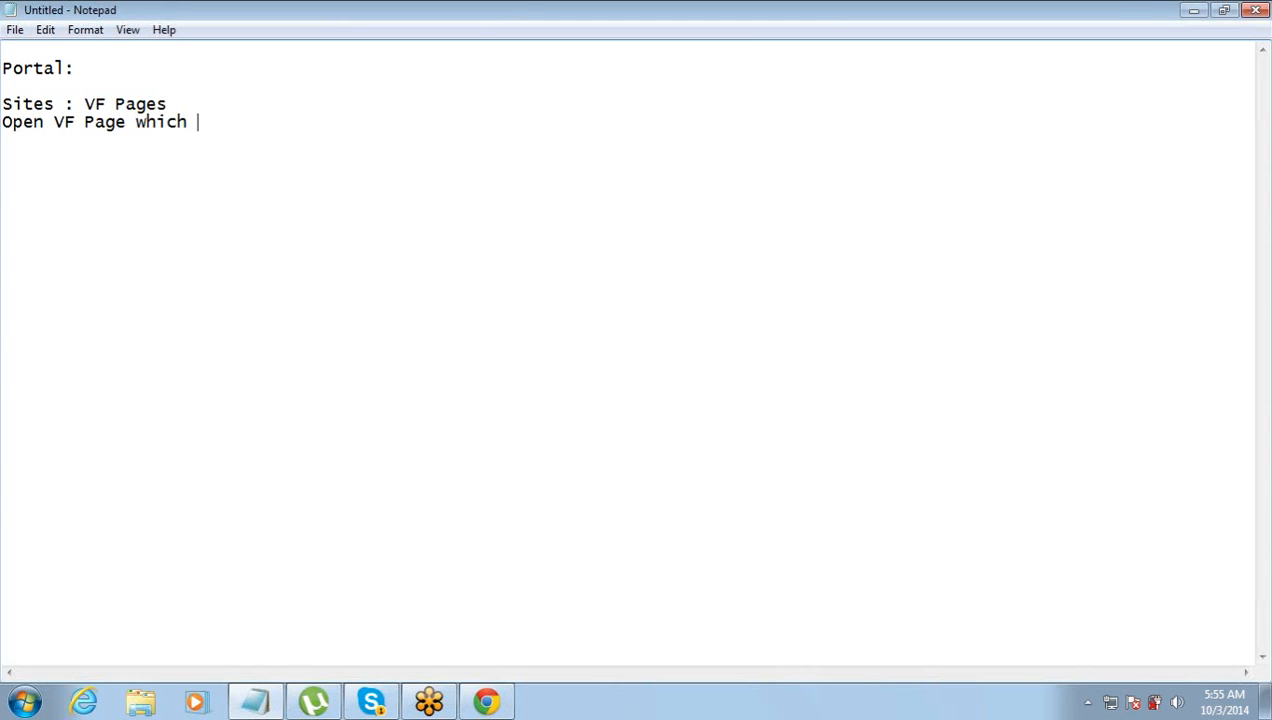
{"action": "type", "text": "anyone"}
{"action": "type", "text": " can"}
{"action": "type", "text": " ac"}
{"action": "key", "text": "BackSpace"}
{"action": "type", "text": "a"}
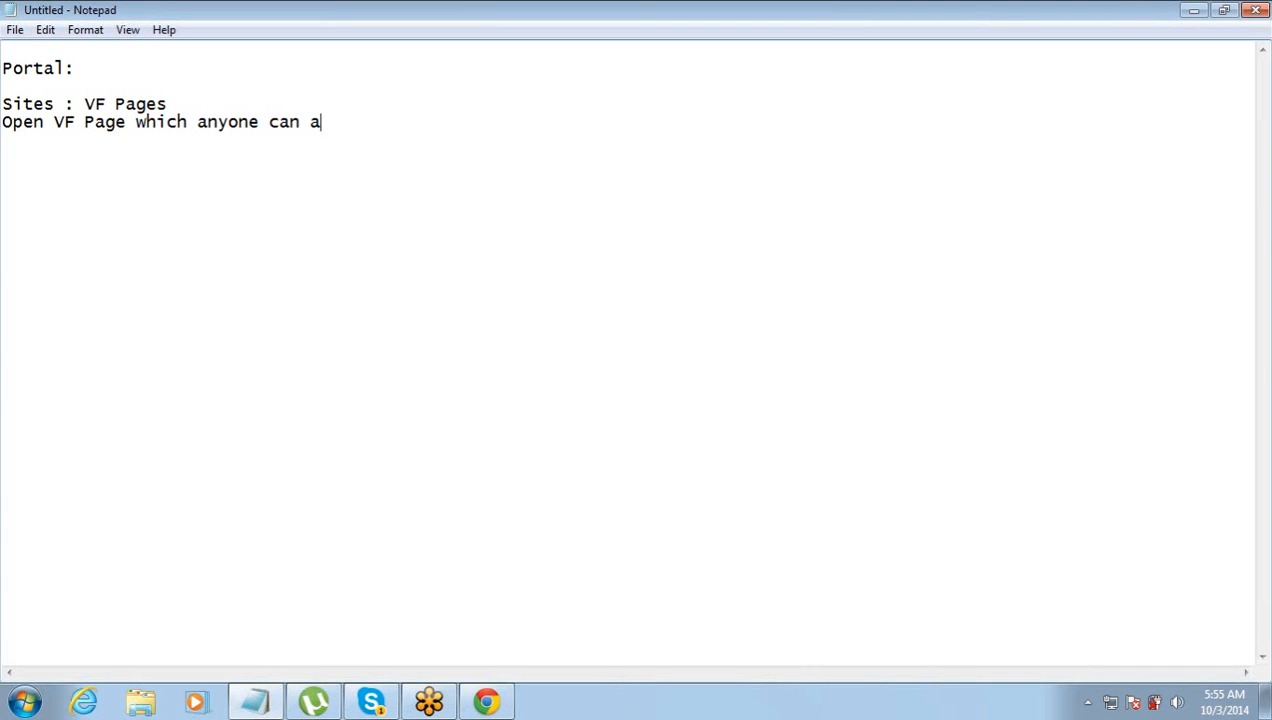
{"action": "type", "text": "ccess"}
Add an 'ABC Limited:' heading in a new paragraph and select 'ABC Limited'.
{"action": "key", "text": "Return"}
{"action": "key", "text": "Return"}
{"action": "type", "text": "ABC "}
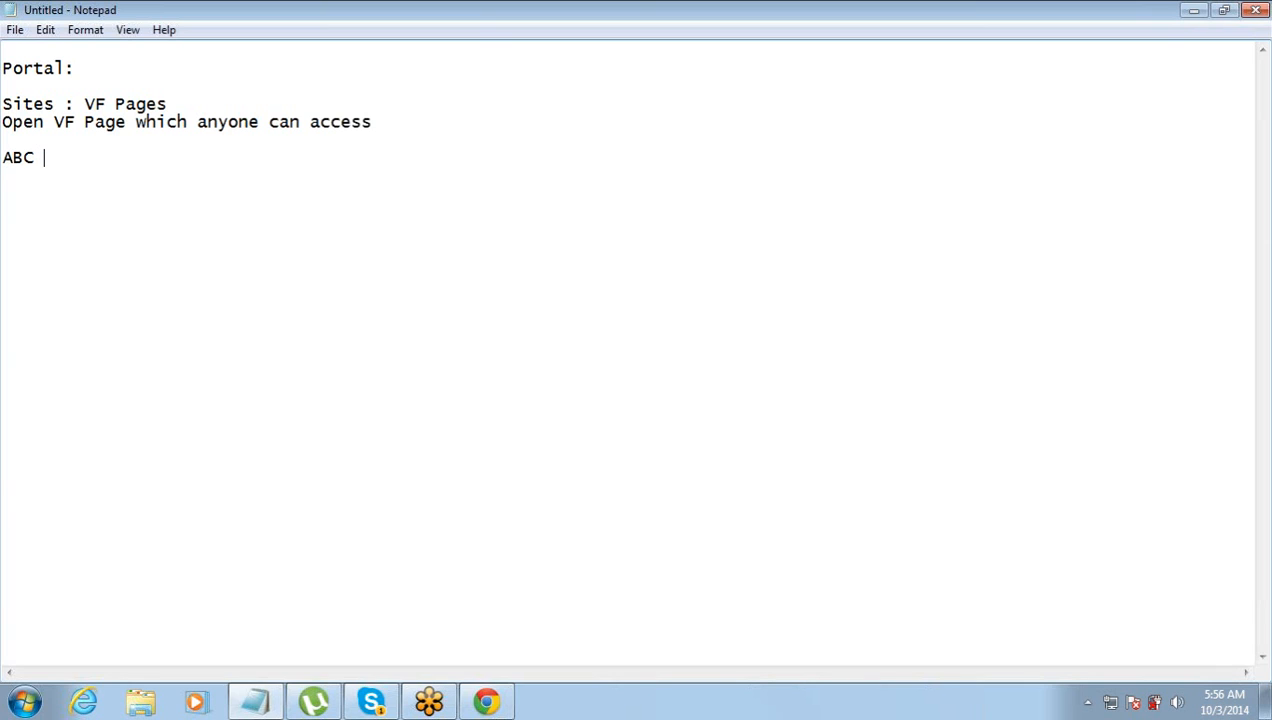
{"action": "type", "text": "Limited:"}
{"action": "key", "text": "Return"}
{"action": "key", "text": "Up"}
{"action": "key", "text": "ctrl+shift+Right"}
{"action": "key", "text": "ctrl+shift+Right"}
{"action": "key", "text": "ctrl+shift+Left"}
{"action": "key", "text": "ctrl+shift+Right"}
{"action": "key", "text": "shift+Left"}
Replace the heading text with 'Monster.com', correcting the capital O.
{"action": "type", "text": "MOnster"}
{"action": "key", "text": "Menu"}
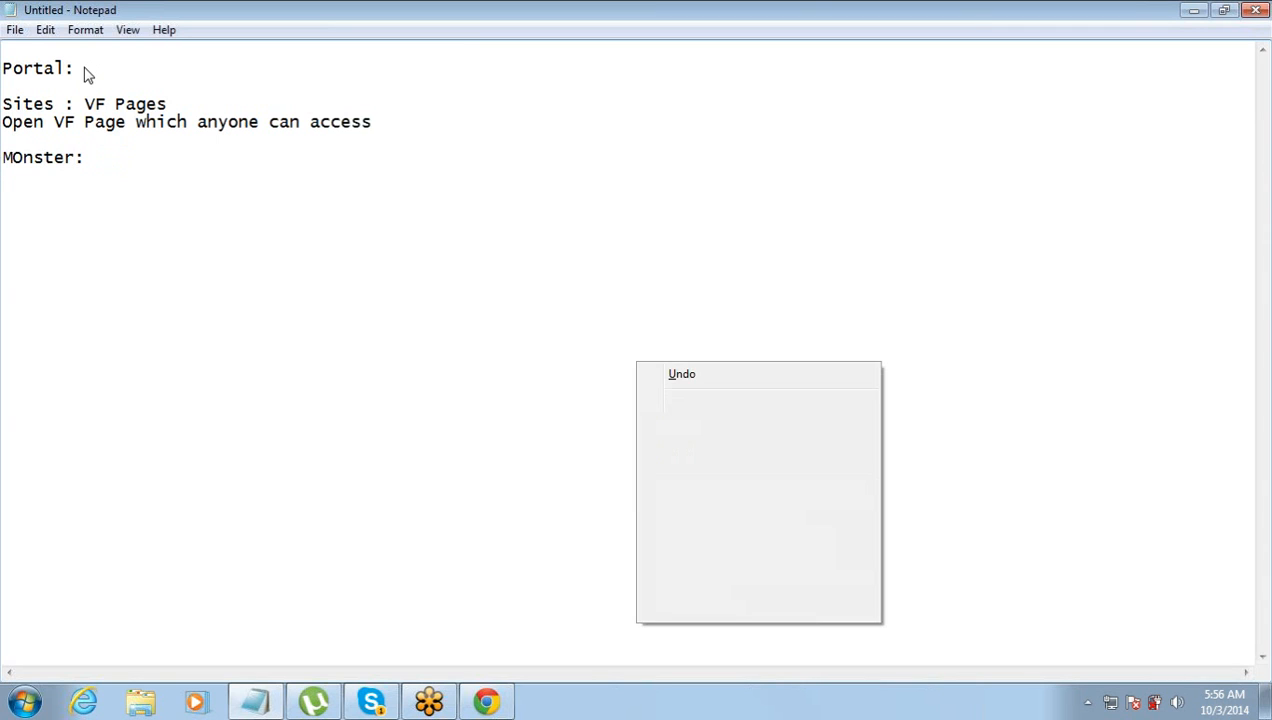
{"action": "key", "text": "Escape"}
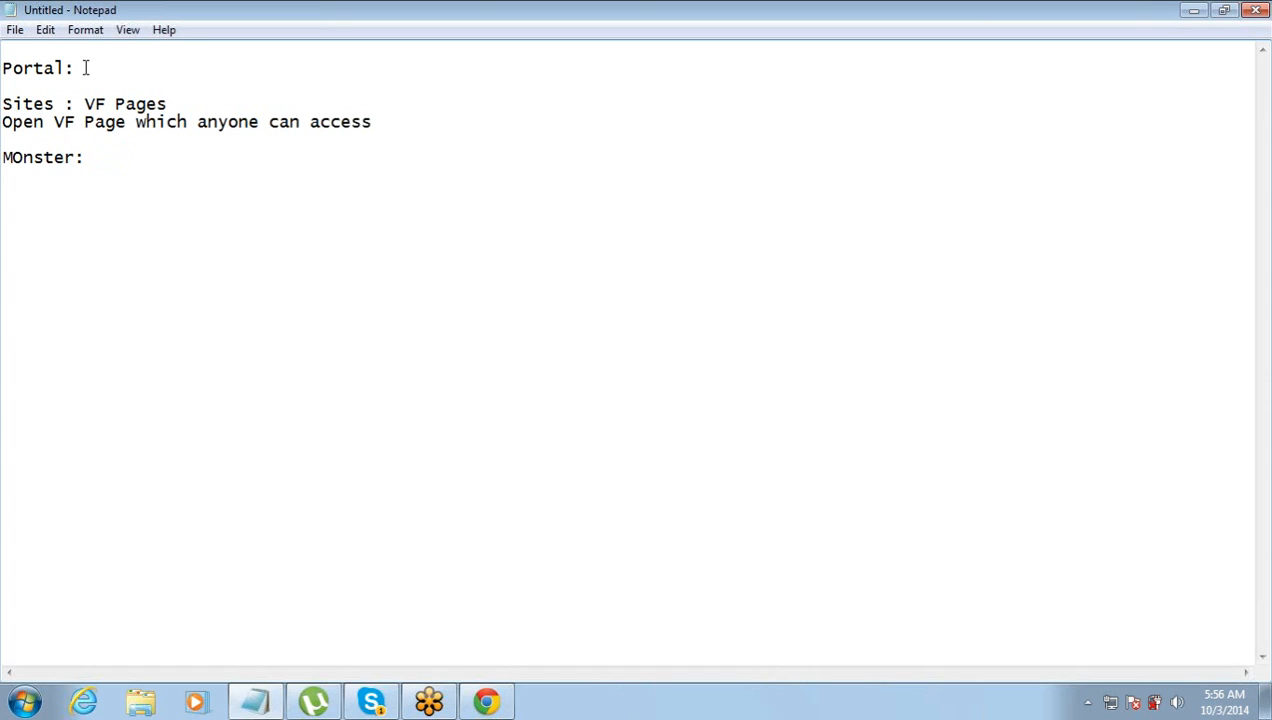
{"action": "key", "text": "Right"}
{"action": "key", "text": "shift+Right"}
{"action": "type", "text": "o"}
{"action": "key", "text": "End"}
{"action": "key", "text": "Left"}
{"action": "key", "text": "Right"}
{"action": "type", "text": ".com"}
Add '5 emploees', 'JObs' and 'Candidates' lines, fixing the Candodates typo.
{"action": "key", "text": "Return"}
{"action": "type", "text": "5 emploees"}
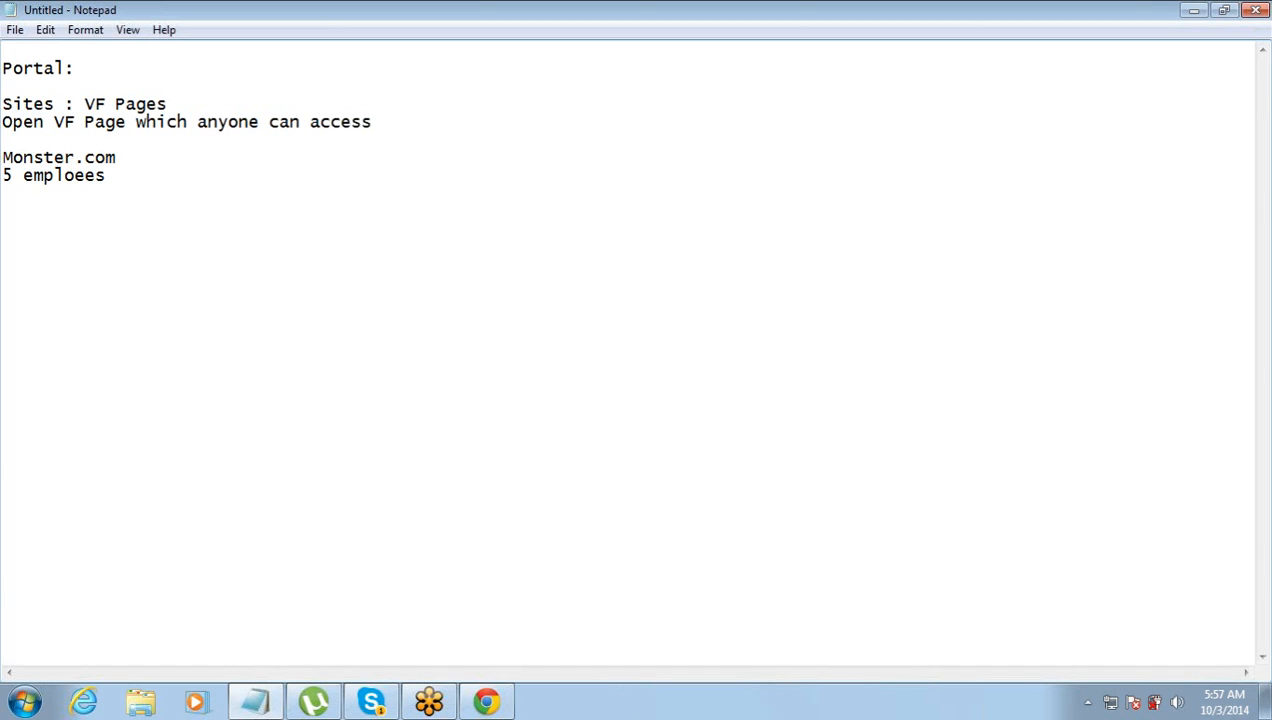
{"action": "key", "text": "Return"}
{"action": "type", "text": "JObs"}
{"action": "type", "text": "Candoda"}
{"action": "type", "text": "tes"}
{"action": "key", "text": "Return"}
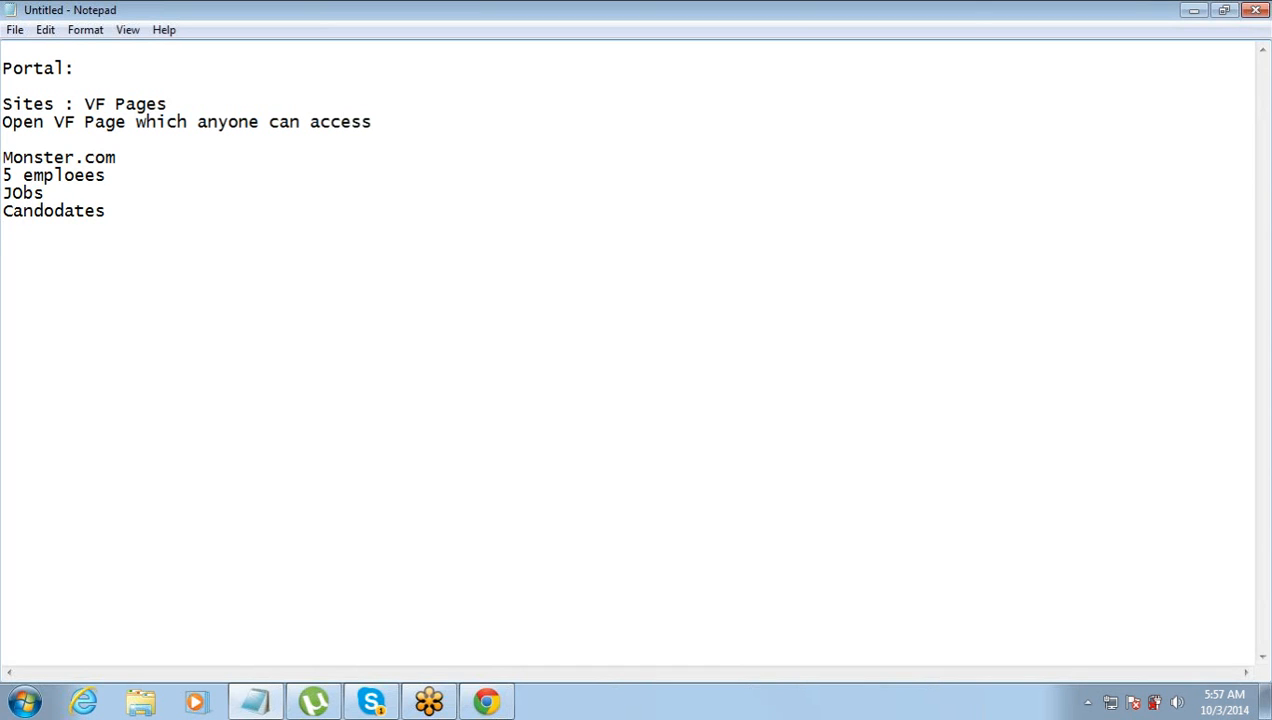
{"action": "key", "text": "Left"}
{"action": "key", "text": "Left"}
{"action": "key", "text": "Left"}
{"action": "key", "text": "Left"}
{"action": "key", "text": "Left"}
{"action": "key", "text": "shift+Left"}
{"action": "type", "text": "i"}
{"action": "key", "text": "End"}
{"action": "key", "text": "Down"}
Add 'Clients' and 'Skillsets' lines, correcting typing mistakes.
{"action": "type", "text": "Clienr"}
{"action": "key", "text": "BackSpace"}
{"action": "type", "text": "ts"}
{"action": "key", "text": "Up"}
{"action": "key", "text": "Up"}
{"action": "key", "text": "Down"}
{"action": "key", "text": "Down"}
{"action": "key", "text": "End"}
{"action": "key", "text": "Return"}
{"action": "type", "text": "Sl"}
{"action": "key", "text": "BackSpace"}
{"action": "type", "text": "ki"}
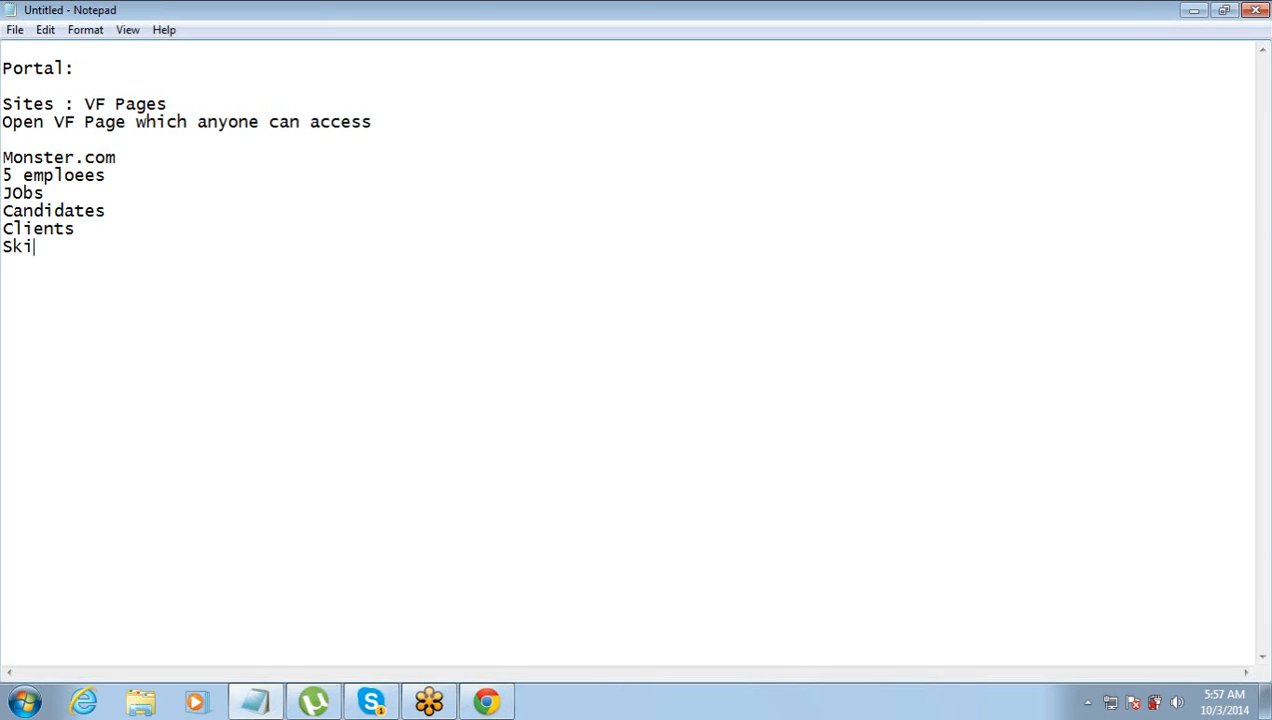
{"action": "type", "text": "llsets"}
Correct 'JObs' to 'Jobs' and highlight the '5 emploees' line.
{"action": "key", "text": "Up"}
{"action": "key", "text": "Up"}
{"action": "key", "text": "Up"}
{"action": "key", "text": "Left"}
{"action": "key", "text": "Left"}
{"action": "key", "text": "Left"}
{"action": "key", "text": "shift+Right"}
{"action": "type", "text": "o"}
{"action": "key", "text": "End"}
{"action": "key", "text": "Up"}
{"action": "key", "text": "Left"}
{"action": "key", "text": "Left"}
{"action": "key", "text": "Left"}
{"action": "key", "text": "Left"}
{"action": "key", "text": "ctrl+shift+Right"}
{"action": "key", "text": "ctrl+shift+Right"}
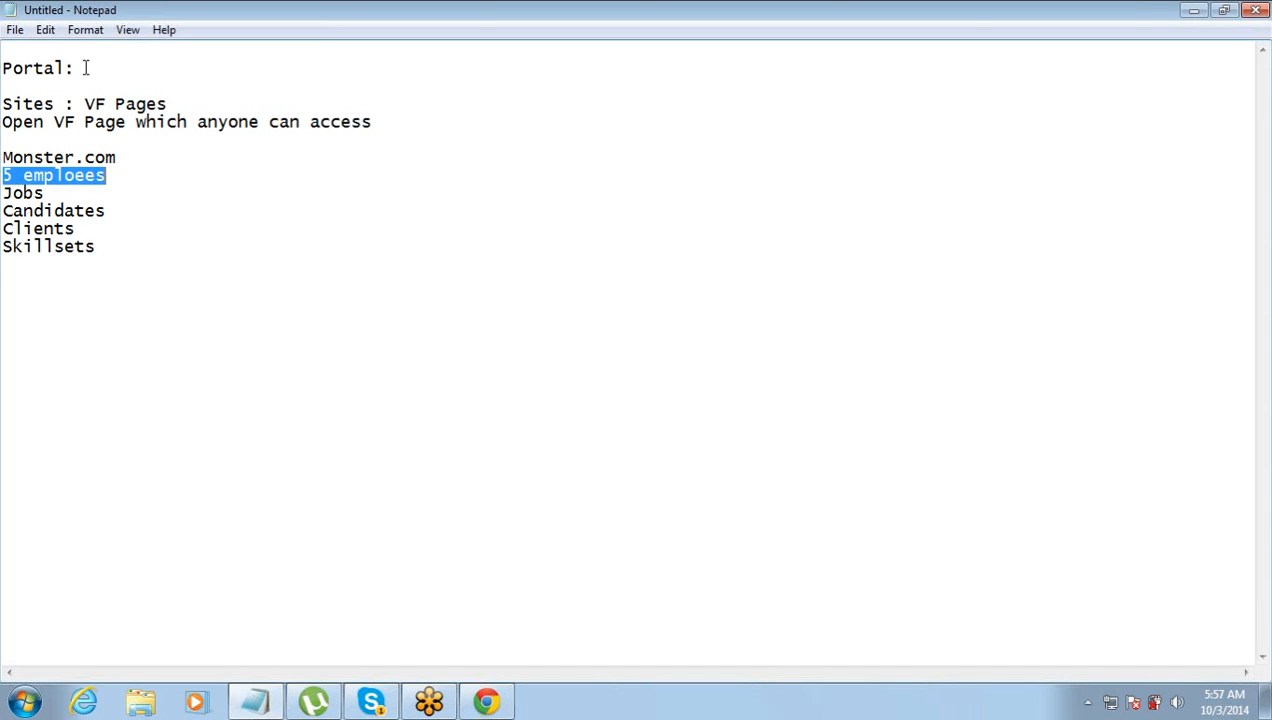
{"action": "key", "text": "Down"}
{"action": "key", "text": "Left"}
{"action": "key", "text": "Left"}
{"action": "key", "text": "Left"}
{"action": "key", "text": "Left"}
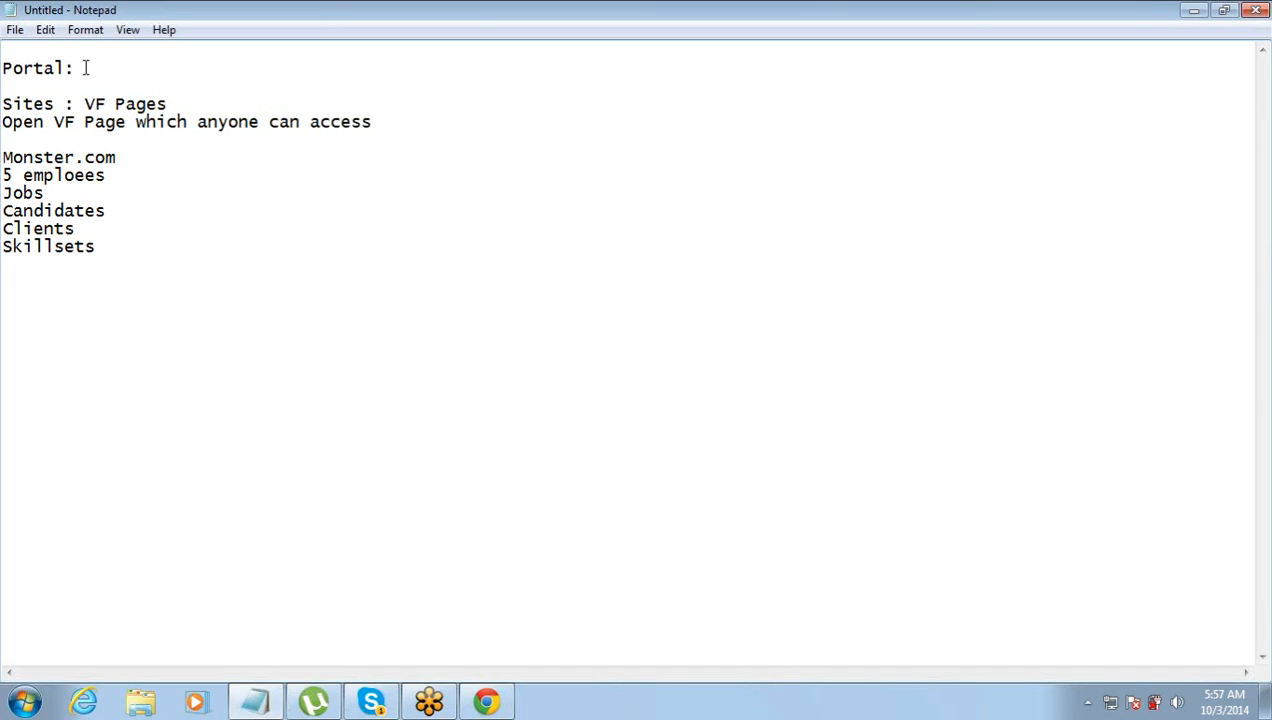
{"action": "key", "text": "ctrl+shift+Right"}
{"action": "key", "text": "ctrl+shift+Right"}
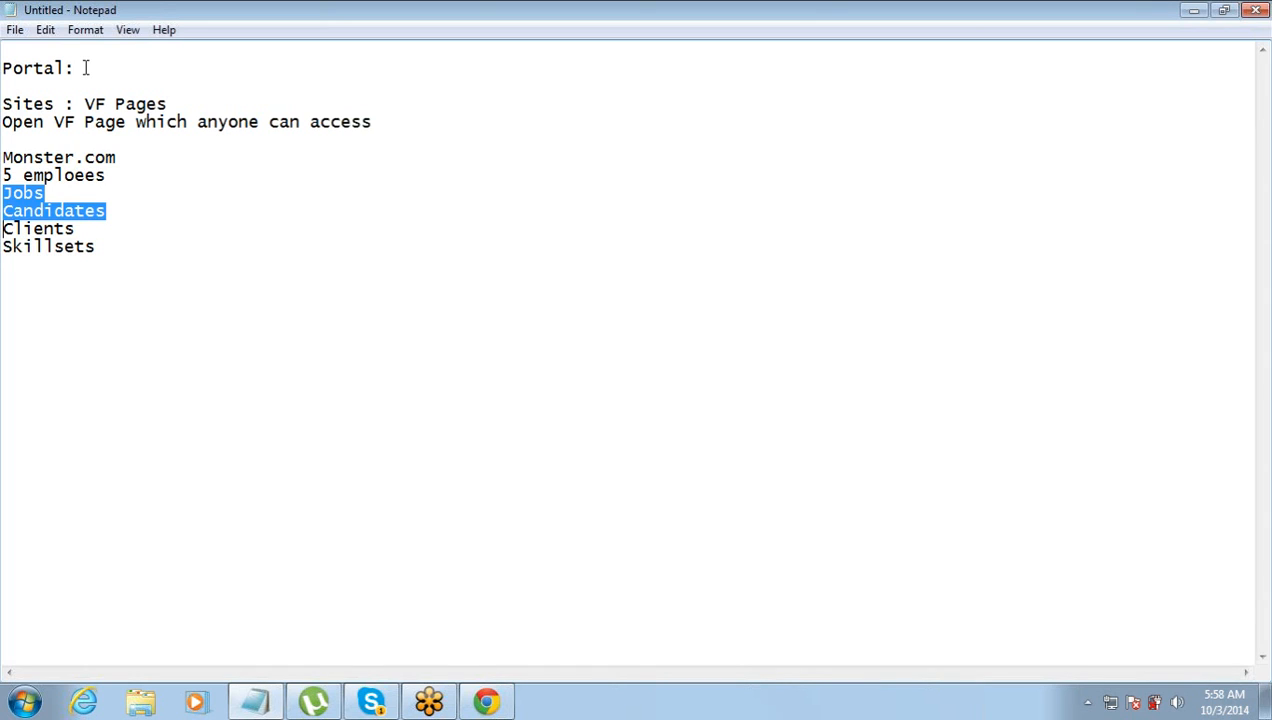
{"action": "key", "text": "Up"}
{"action": "key", "text": "Up"}
{"action": "key", "text": "Up"}
{"action": "key", "text": "Up"}
{"action": "key", "text": "shift+End"}
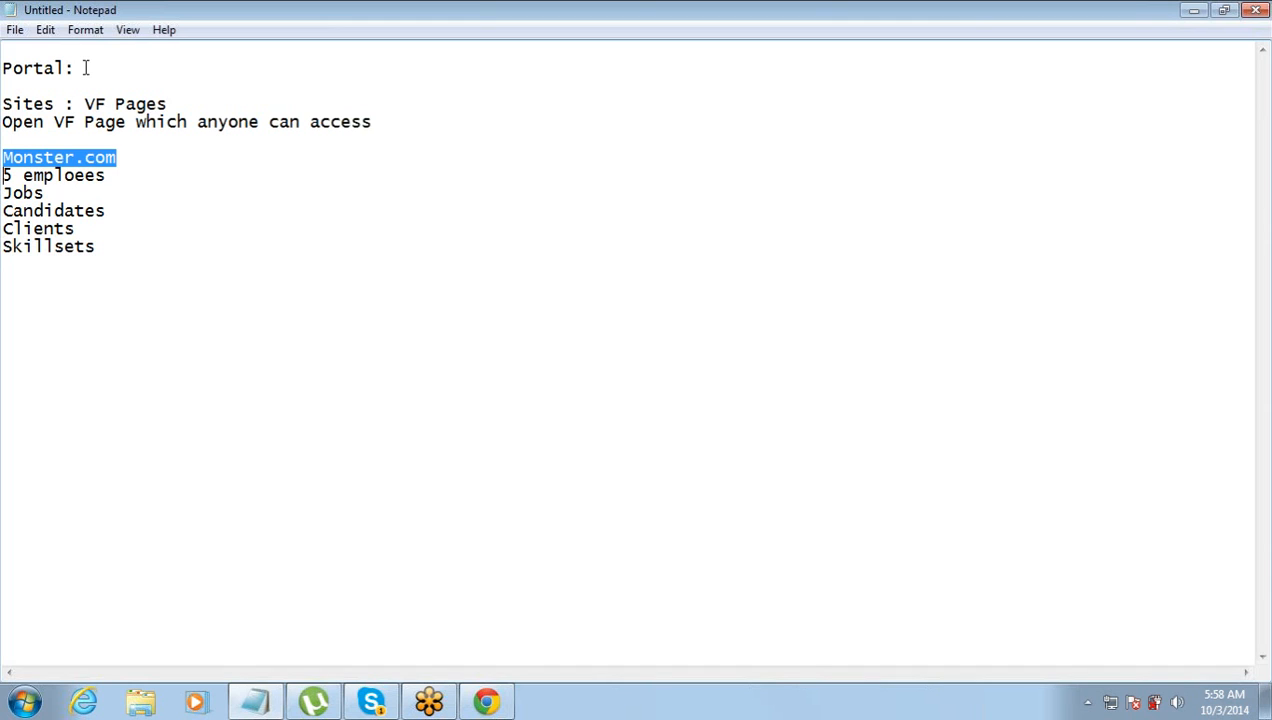
{"action": "key", "text": "Down"}
{"action": "key", "text": "Home"}
{"action": "key", "text": "shift+End"}
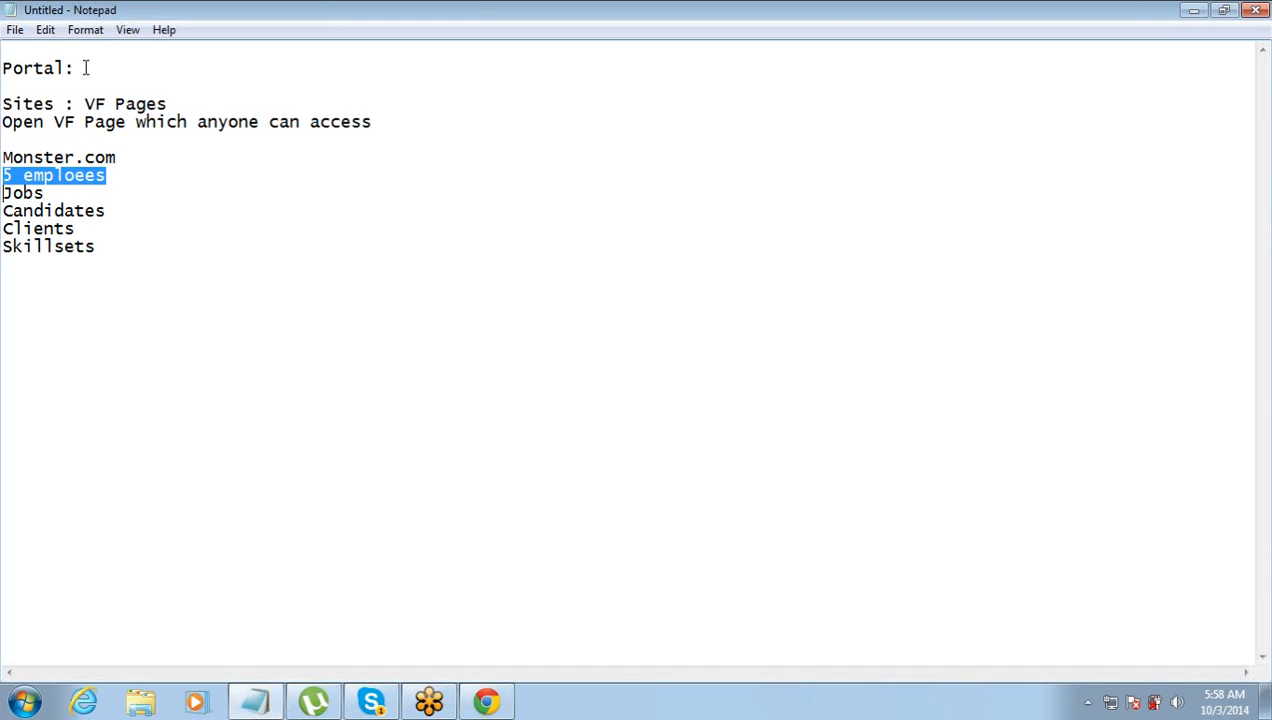
{"action": "key", "text": "Down"}
{"action": "key", "text": "Home"}
{"action": "key", "text": "shift+End"}
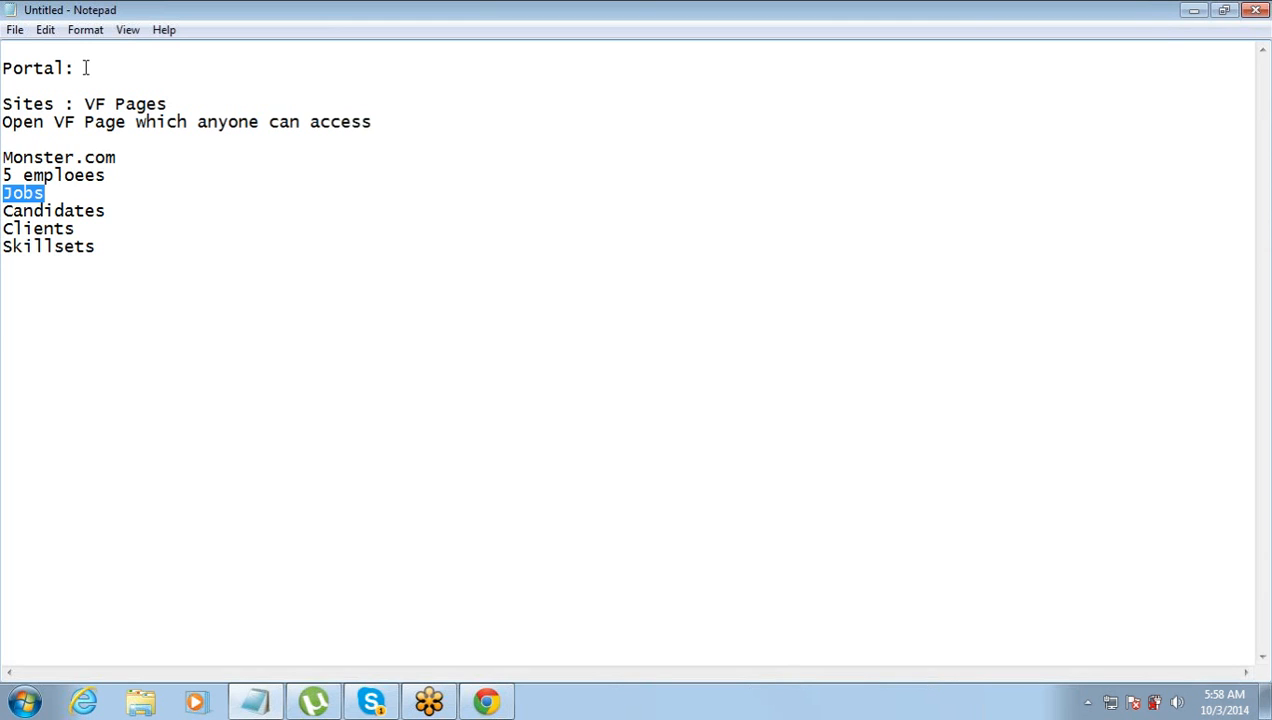
{"action": "key", "text": "Home"}
{"action": "key", "text": "Up"}
{"action": "key", "text": "Up"}
{"action": "key", "text": "Up"}
{"action": "key", "text": "Up"}
{"action": "key", "text": "End"}
{"action": "key", "text": "ctrl+shift+Left"}
{"action": "key", "text": "ctrl+shift+Left"}
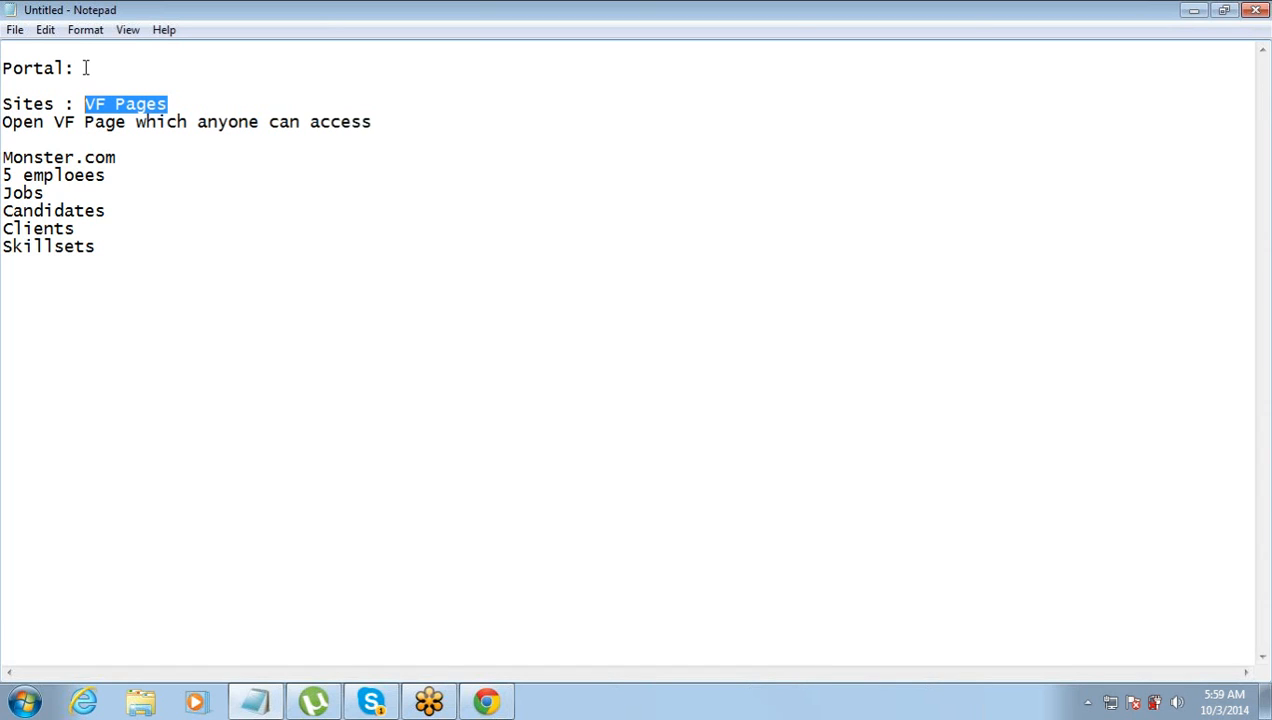
{"action": "key", "text": "Down"}
{"action": "key", "text": "Down"}
{"action": "key", "text": "Down"}
{"action": "key", "text": "Down"}
{"action": "key", "text": "Down"}
{"action": "key", "text": "Down"}
{"action": "key", "text": "Down"}
{"action": "key", "text": "Down"}
{"action": "key", "text": "Down"}
{"action": "key", "text": "Return"}
{"action": "type", "text": "Job"}
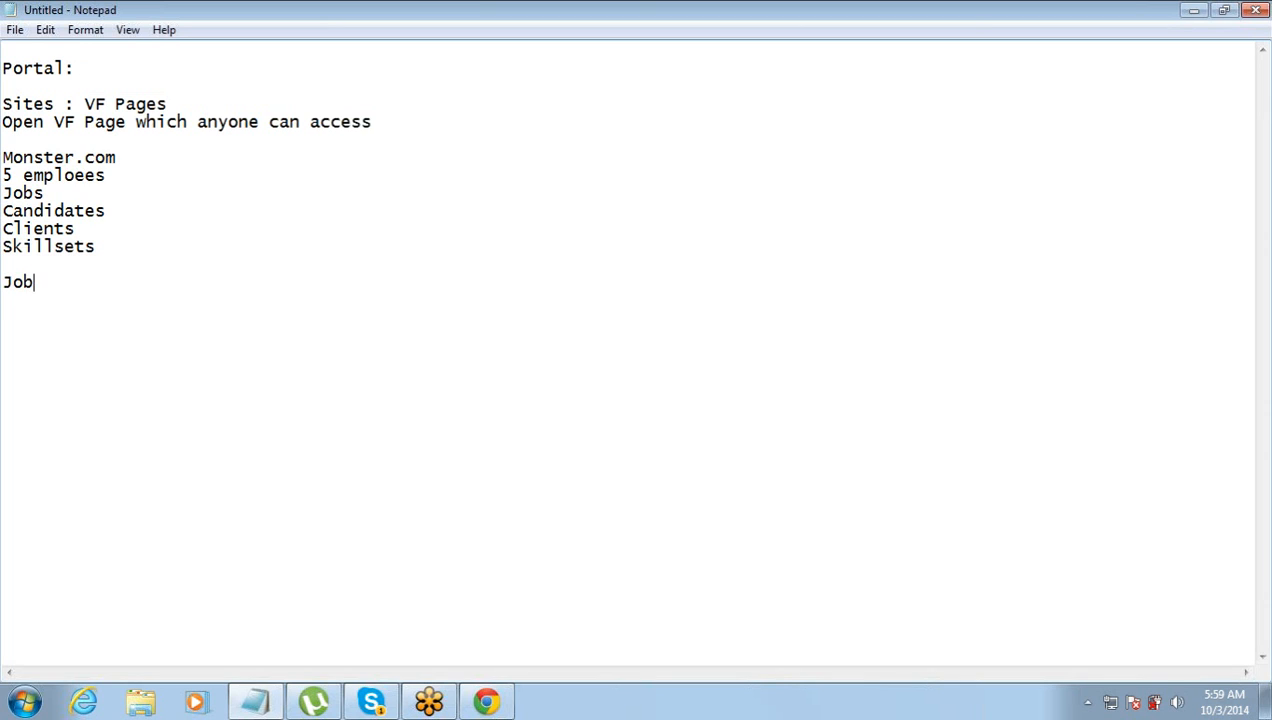
{"action": "type", "text": " Posting"}
{"action": "key", "text": "Return"}
{"action": "type", "text": "Job "}
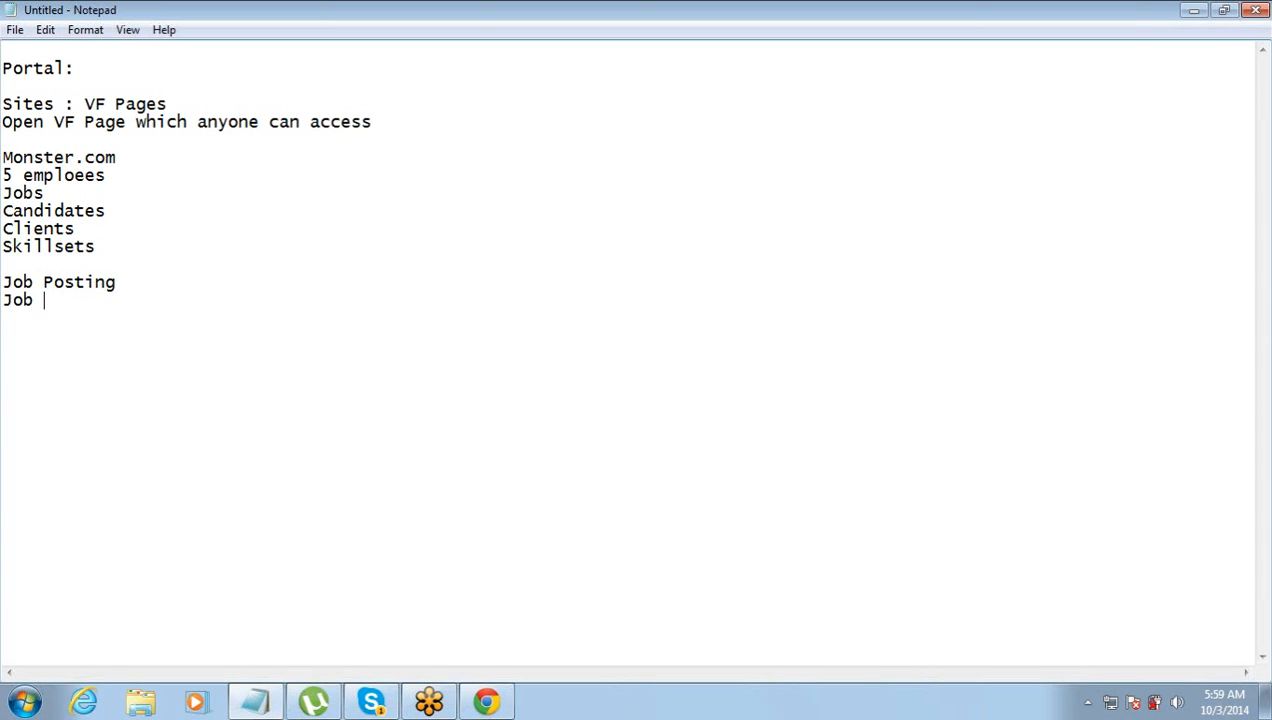
{"action": "type", "text": "Listing"}
{"action": "key", "text": "Up"}
{"action": "key", "text": "ctrl+shift+Left"}
{"action": "key", "text": "ctrl+shift+Left"}
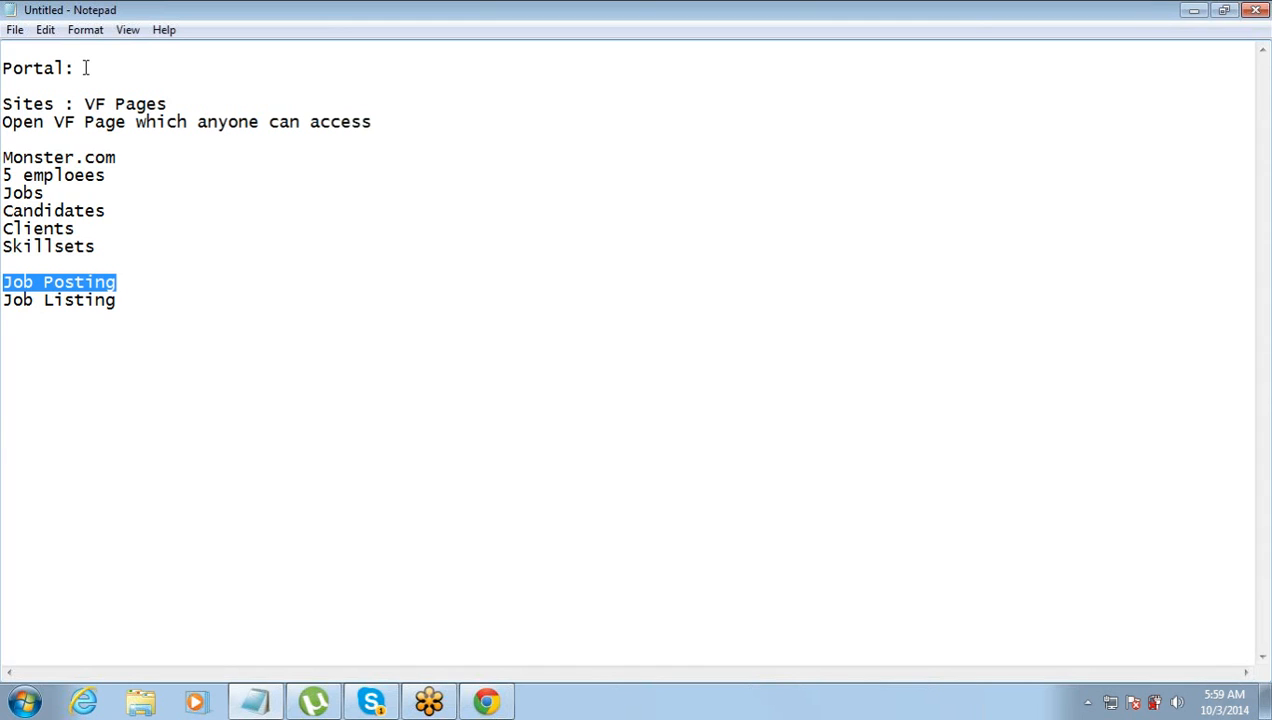
{"action": "key", "text": "Down"}
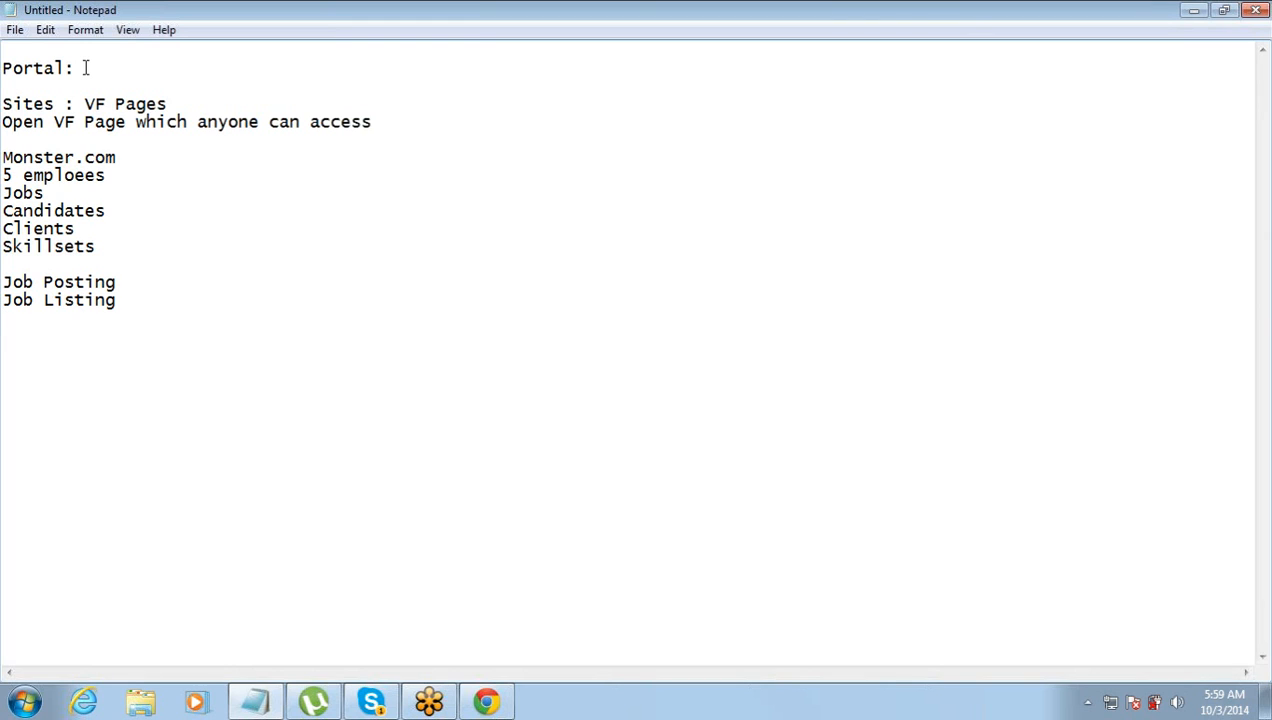
{"action": "key", "text": "Down"}
{"action": "key", "text": "shift+Down"}
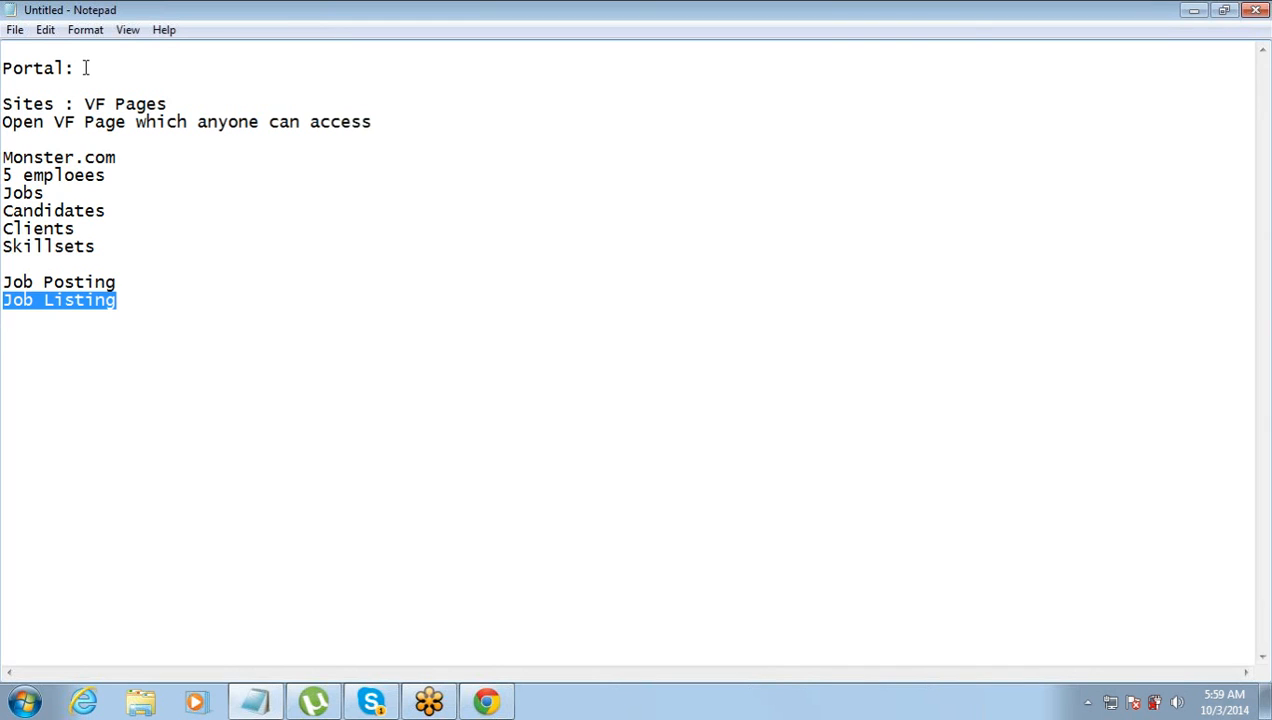
{"action": "key", "text": "Right"}
{"action": "key", "text": "Up"}
{"action": "key", "text": "Up"}
{"action": "key", "text": "shift+Down"}
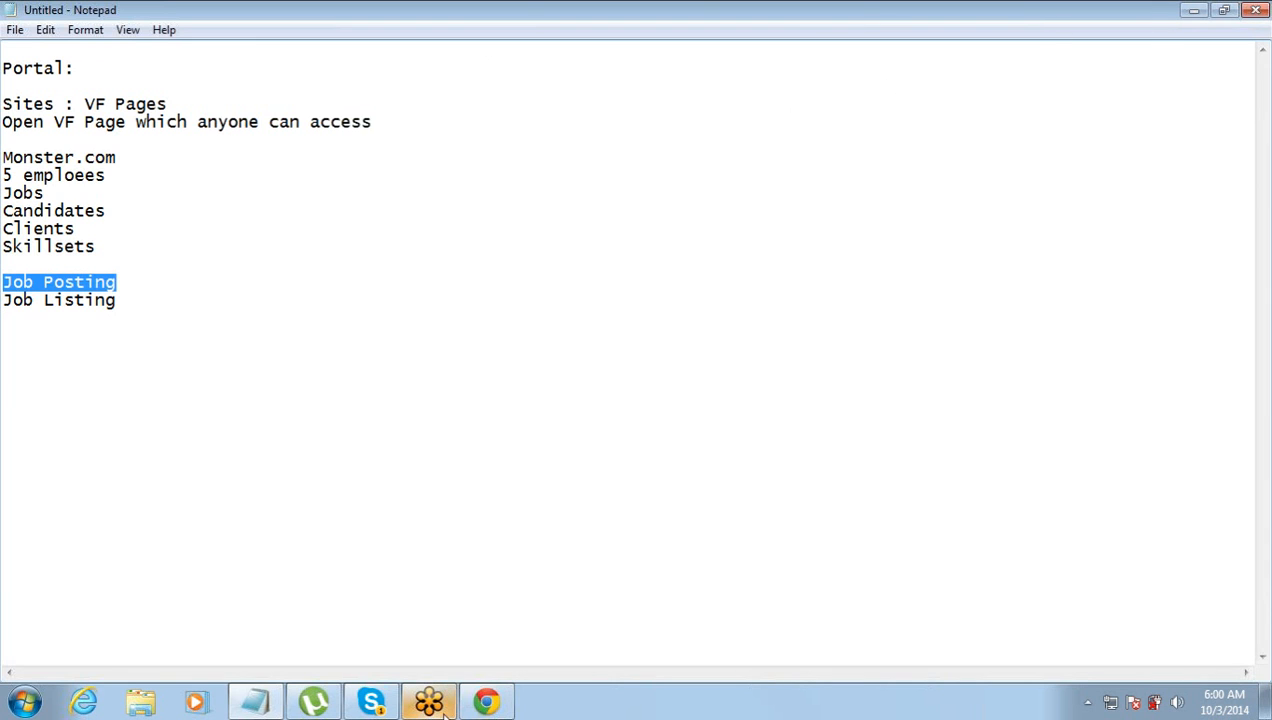
Bring Chrome to the front and go from salesforce.com to the Salesforce login page.
{"action": "mouse_move", "coordinate": [486, 700]}
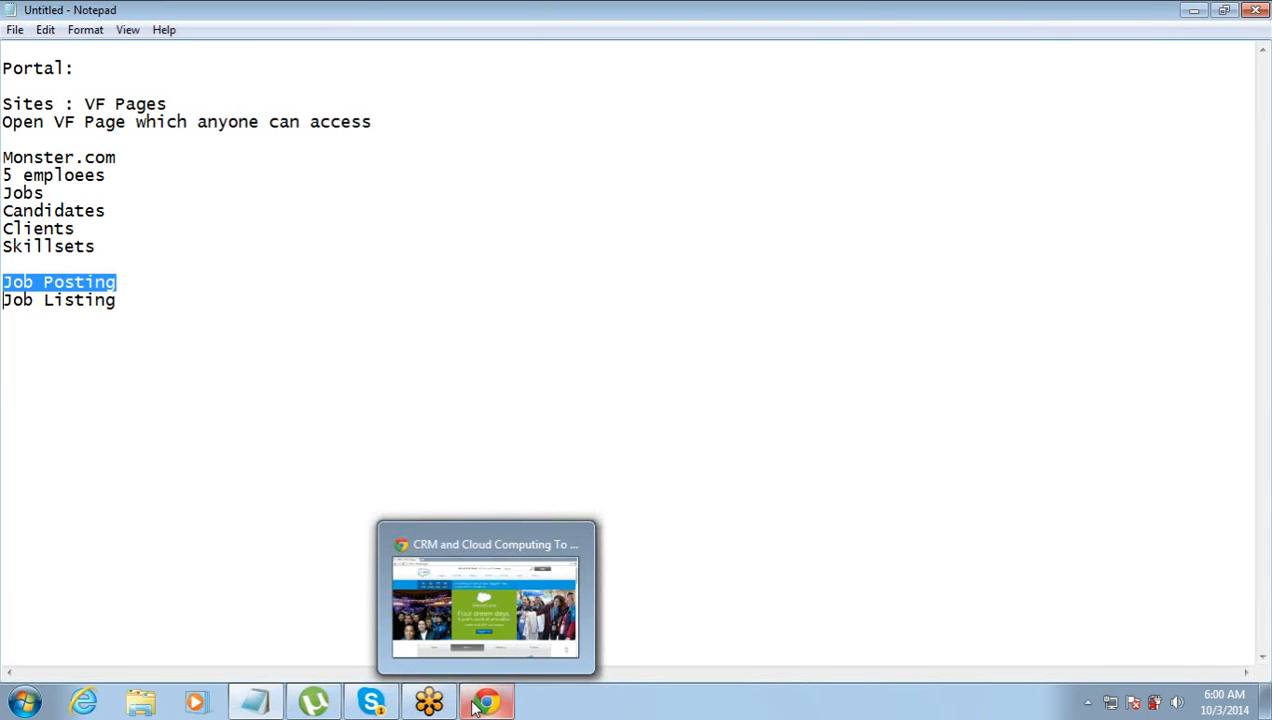
{"action": "left_click", "coordinate": [459, 555]}
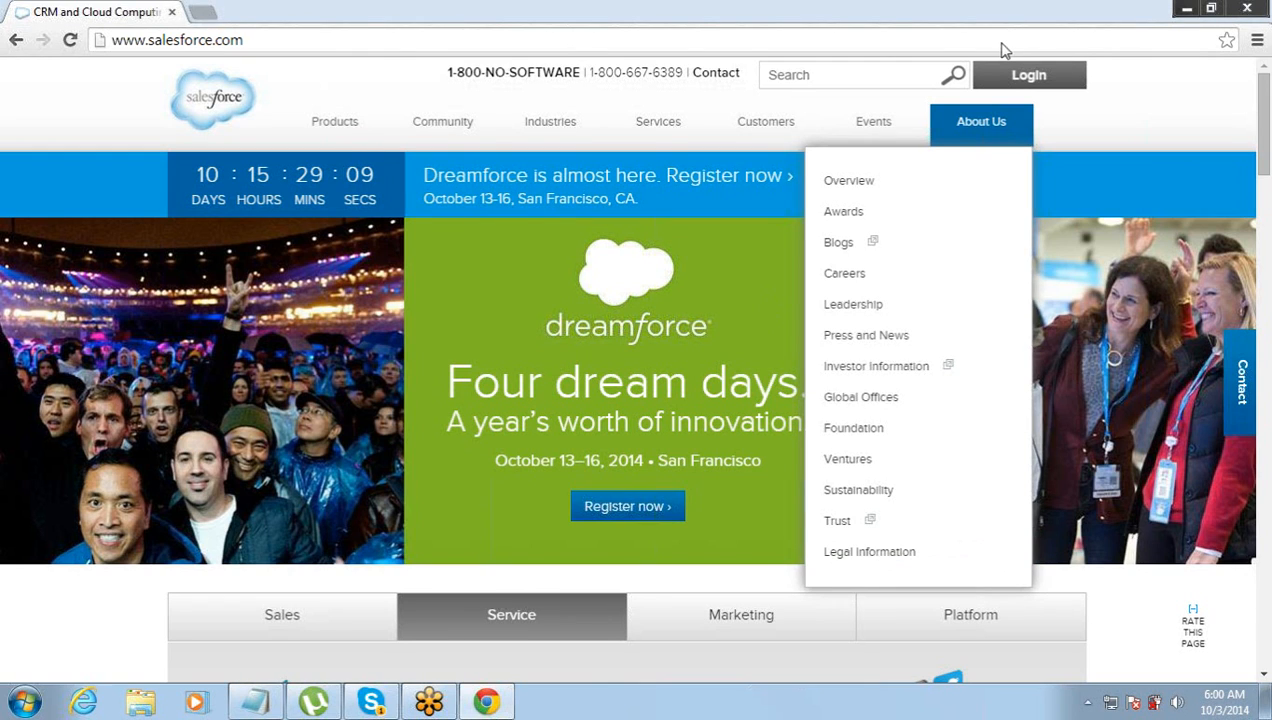
{"action": "left_click", "coordinate": [1018, 78]}
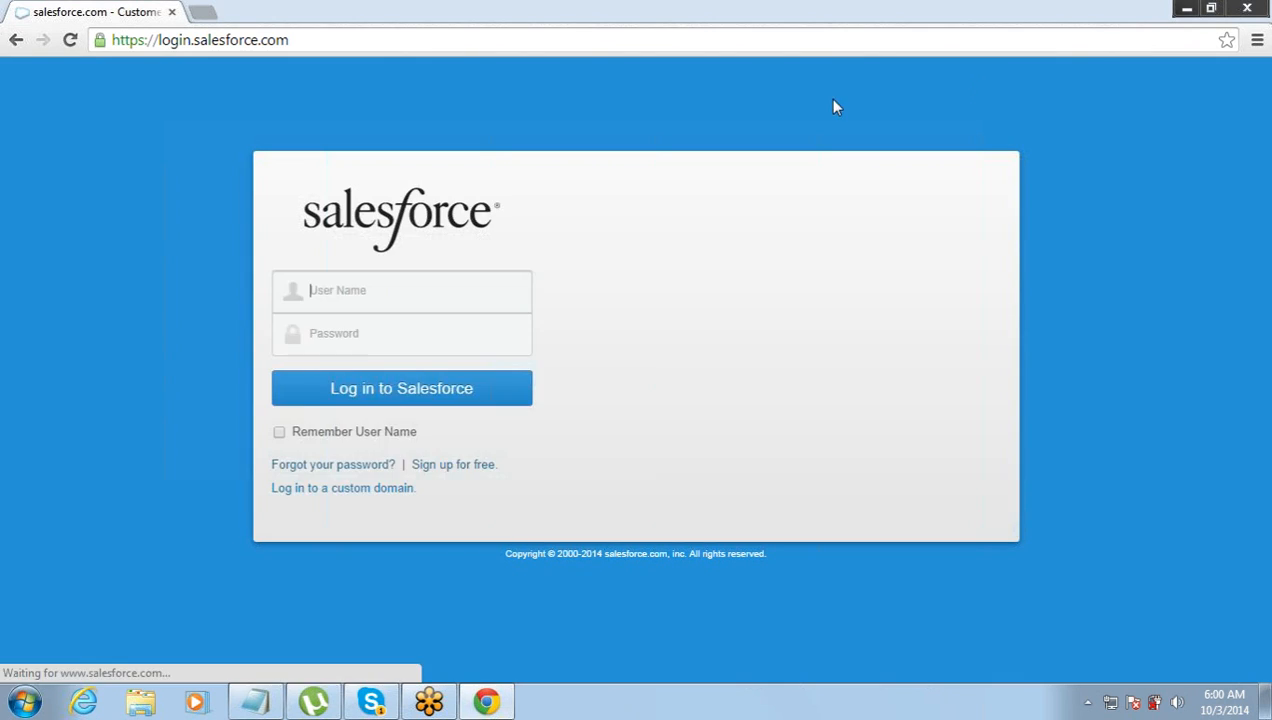
Log in to Salesforce with the training account's user name and password.
{"action": "left_click", "coordinate": [440, 288]}
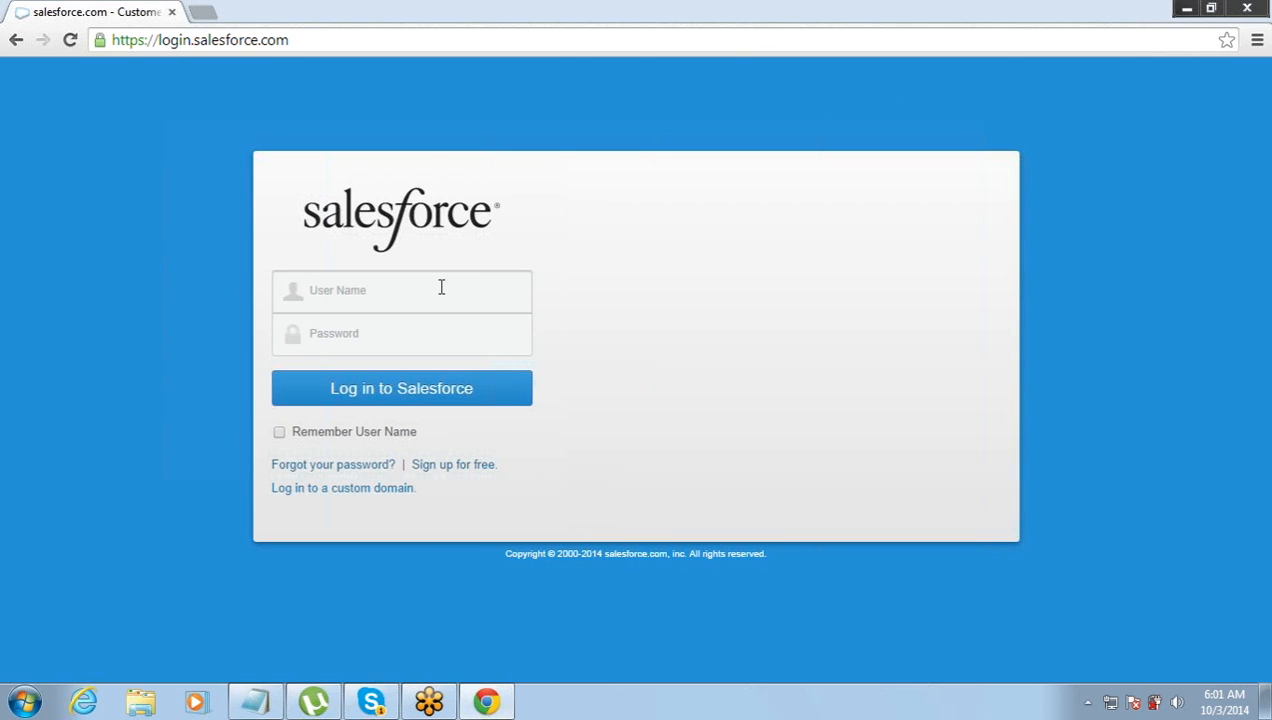
{"action": "type", "text": "i"}
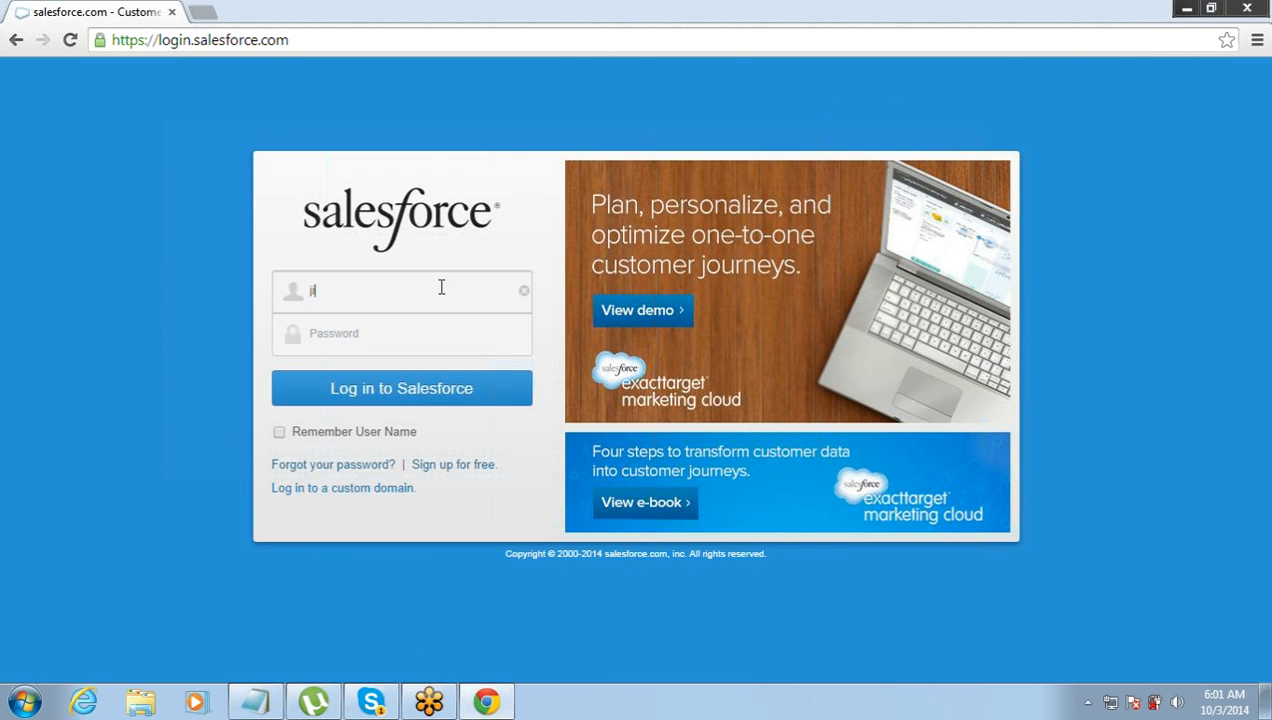
{"action": "key", "text": "BackSpace"}
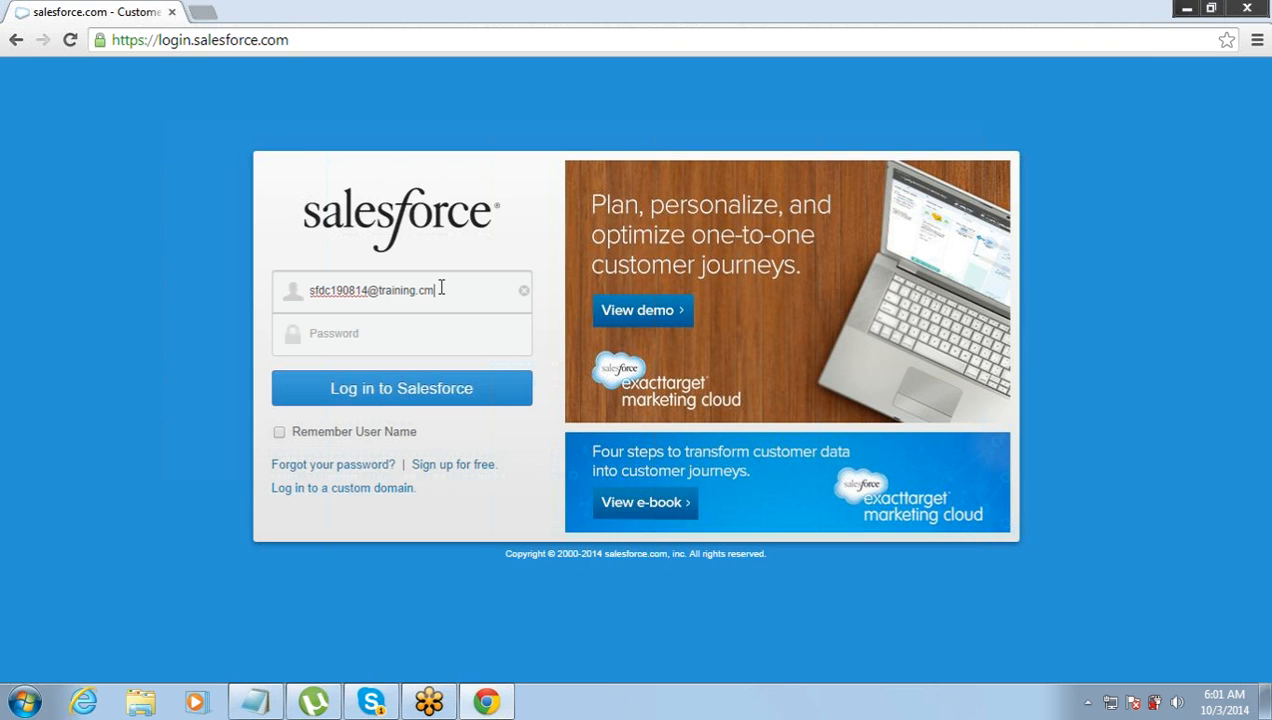
{"action": "key", "text": "Tab"}
{"action": "type", "text": "************"}
{"action": "key", "text": "Return"}
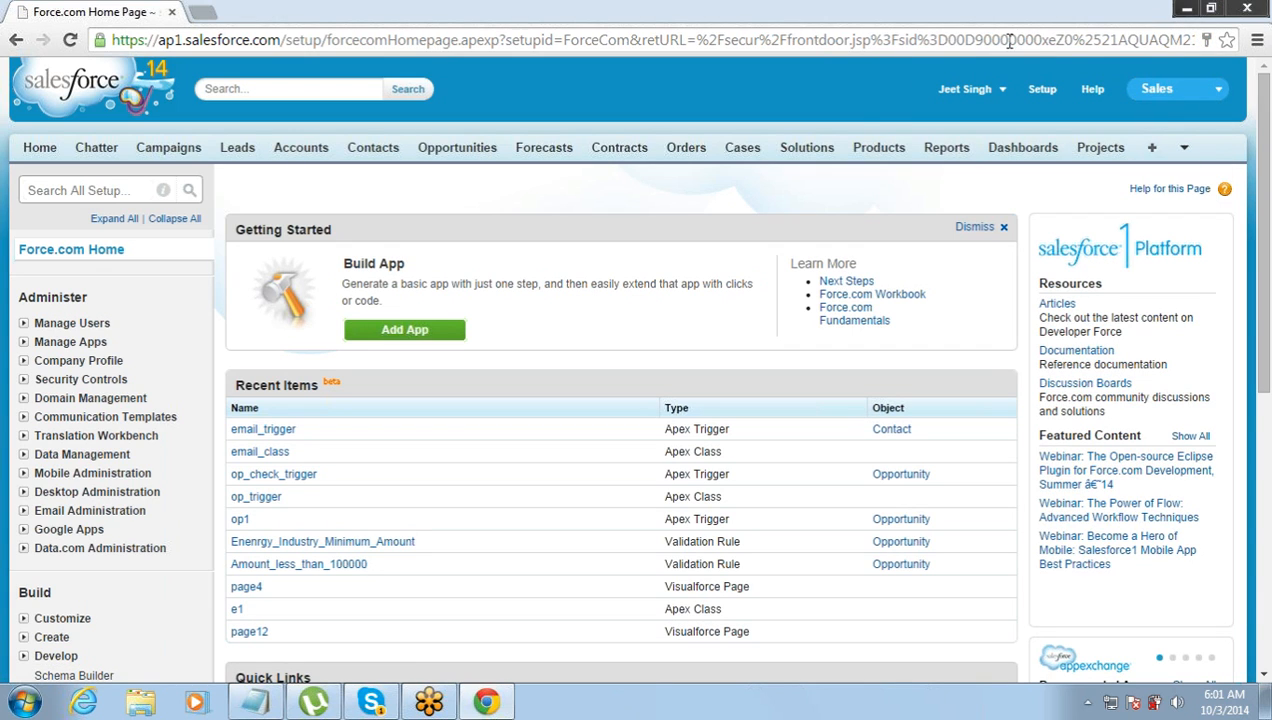
{"action": "left_click_drag", "start_coordinate": [1265, 303], "coordinate": [1265, 533]}
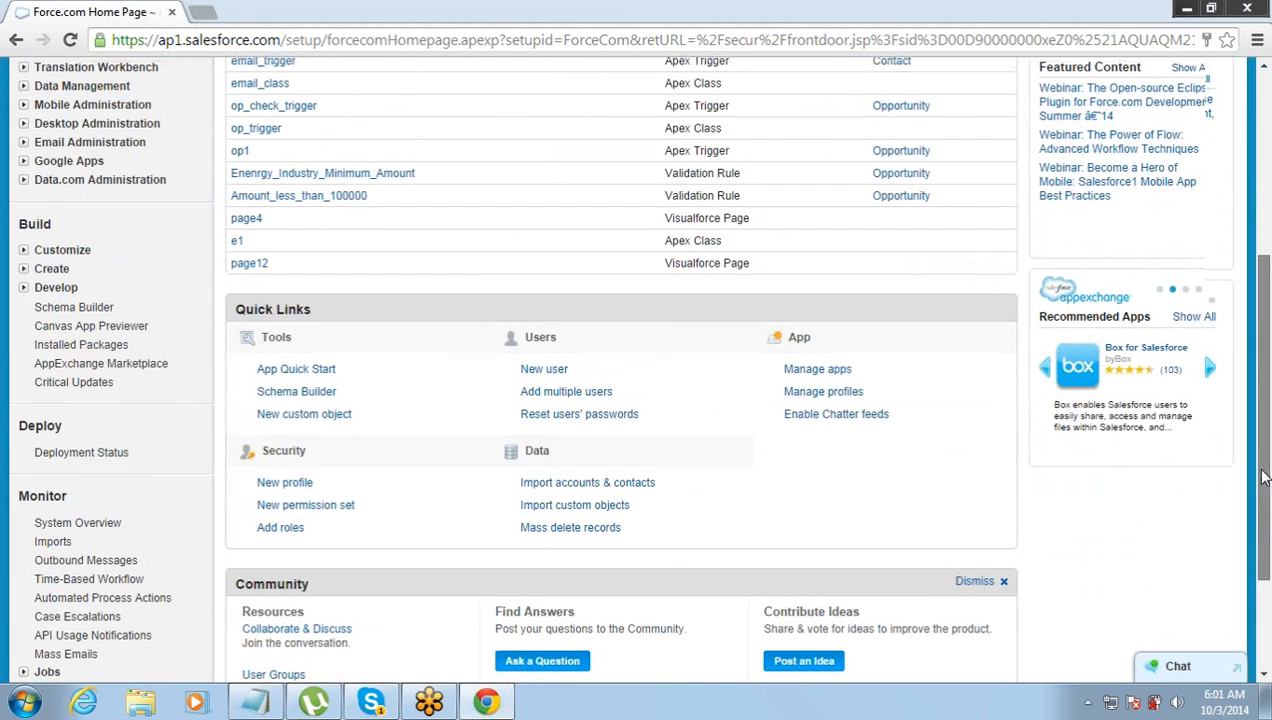
{"action": "scroll", "coordinate": [1266, 500], "scroll_direction": "up", "scroll_amount": 4}
{"action": "scroll", "coordinate": [1270, 460], "scroll_direction": "down", "scroll_amount": 4}
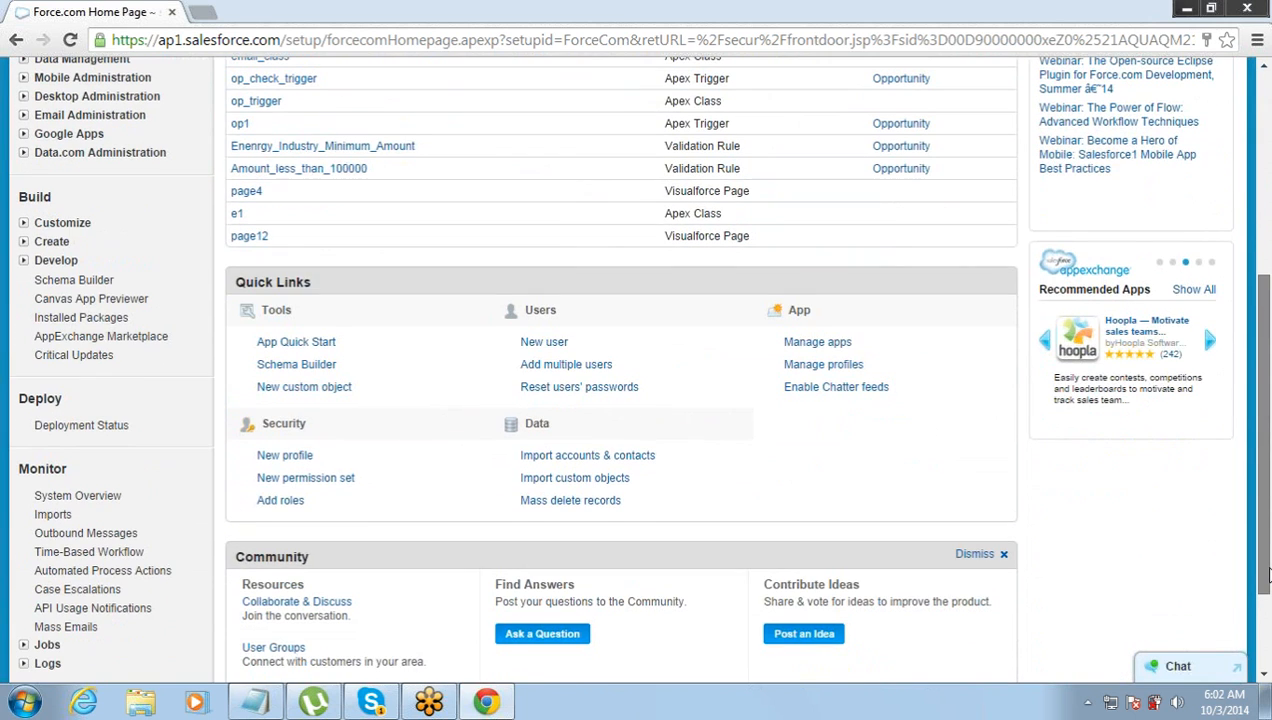
{"action": "left_click_drag", "start_coordinate": [1268, 575], "coordinate": [1267, 375]}
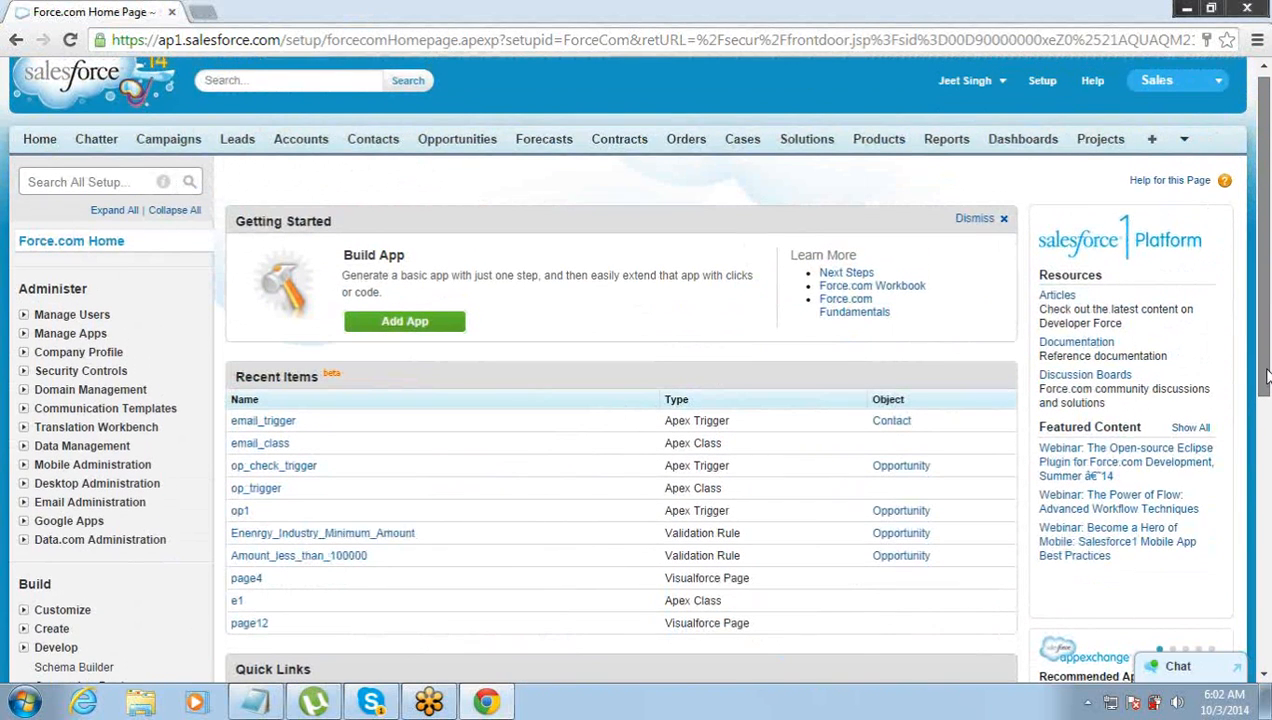
{"action": "left_click_drag", "start_coordinate": [1267, 375], "coordinate": [1267, 373]}
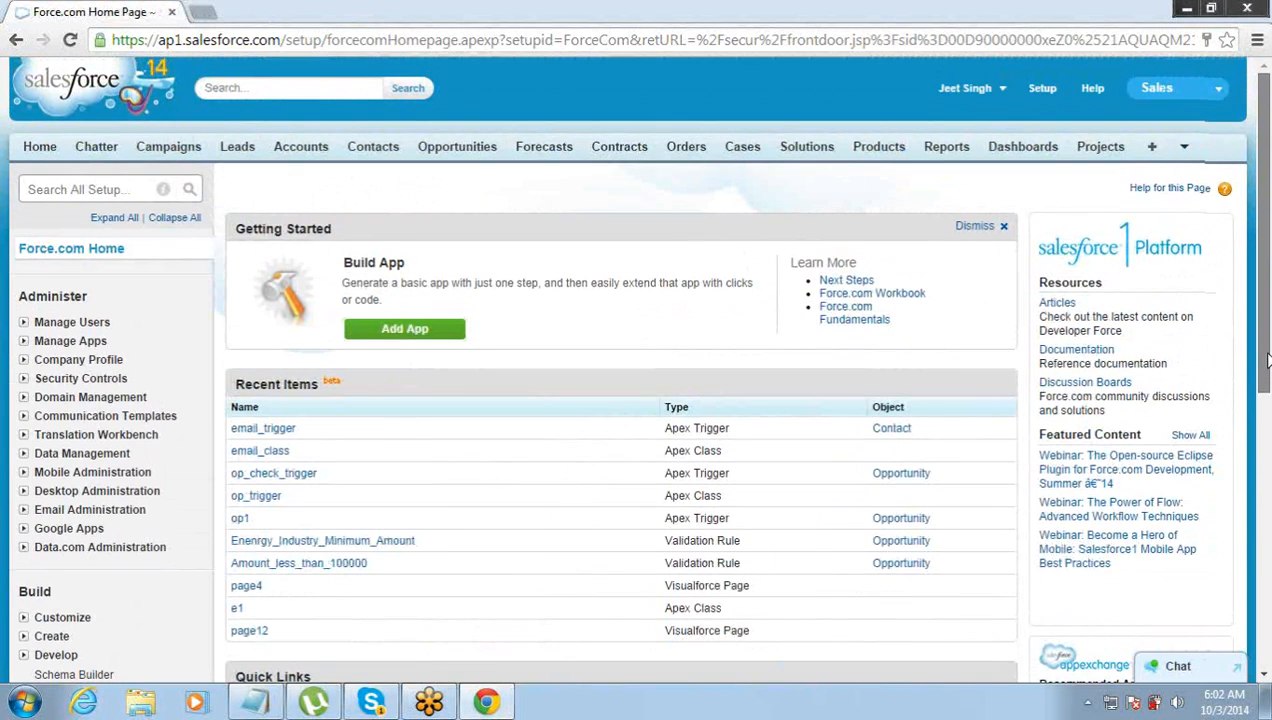
{"action": "scroll", "coordinate": [1267, 458], "scroll_direction": "down", "scroll_amount": 3}
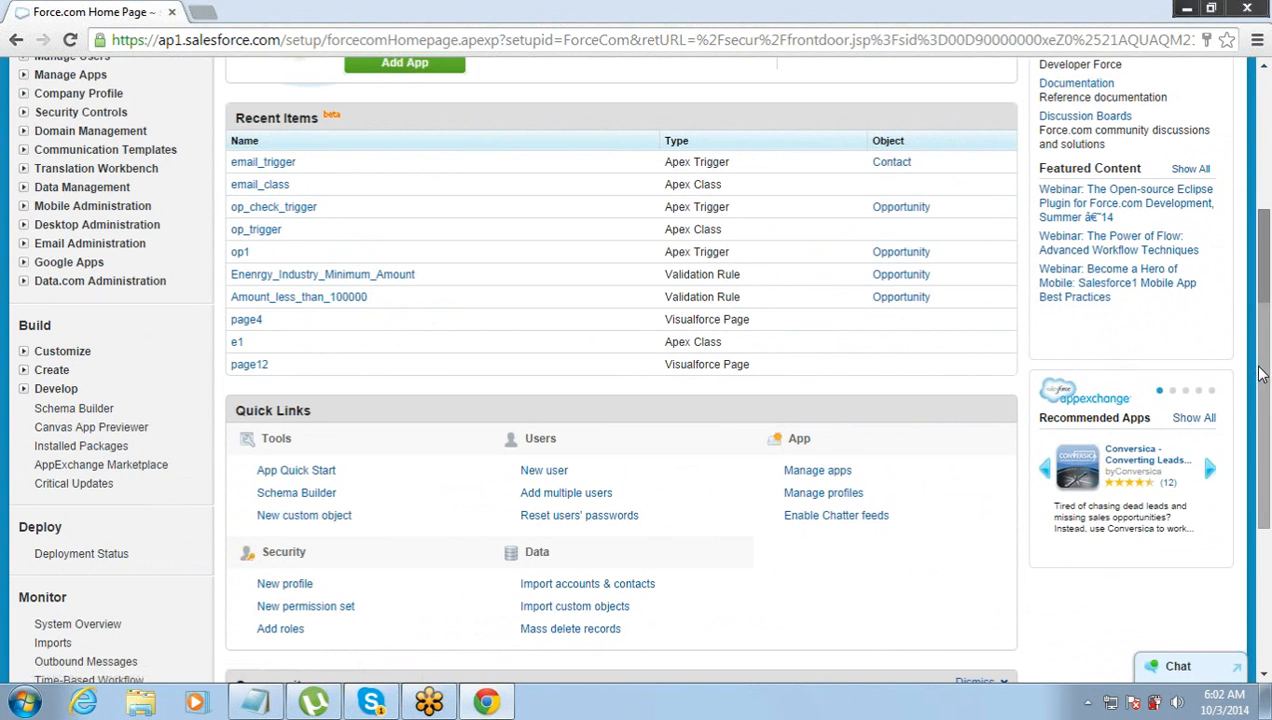
{"action": "left_click_drag", "start_coordinate": [1262, 484], "coordinate": [1266, 310]}
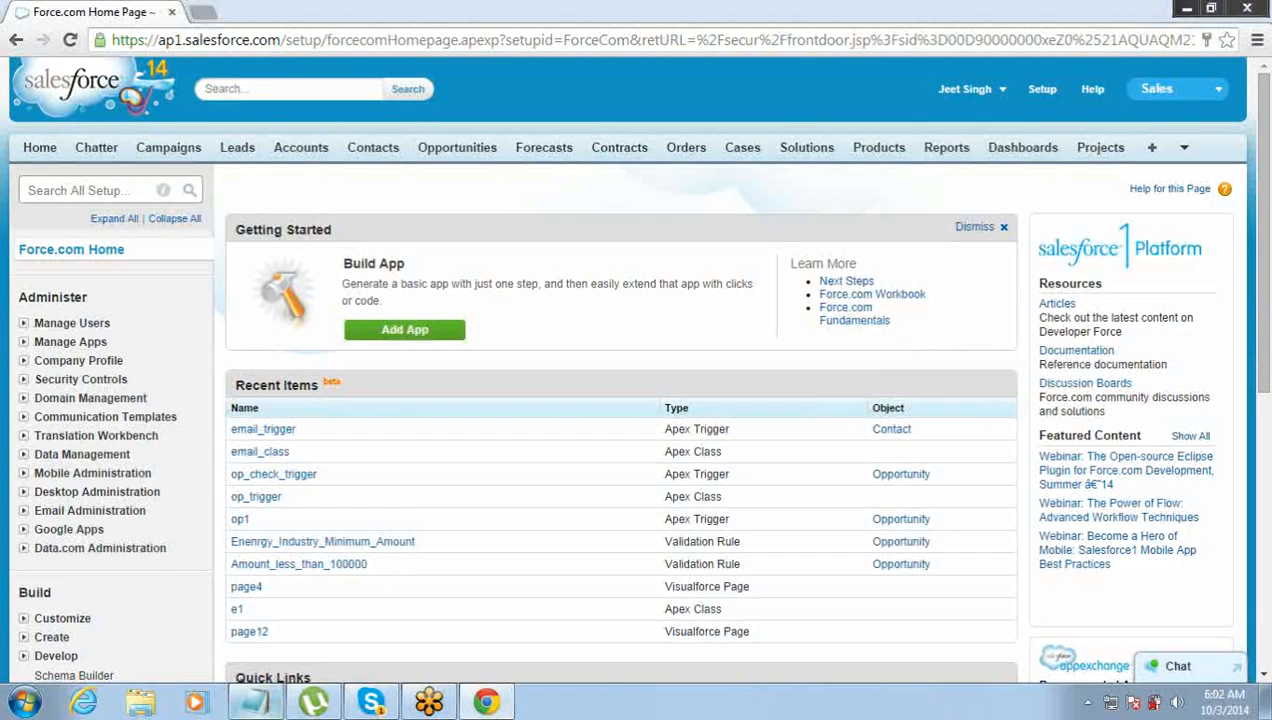
Switch back to Notepad and add blank lines below 'Job Listing'.
{"action": "left_click", "coordinate": [252, 645]}
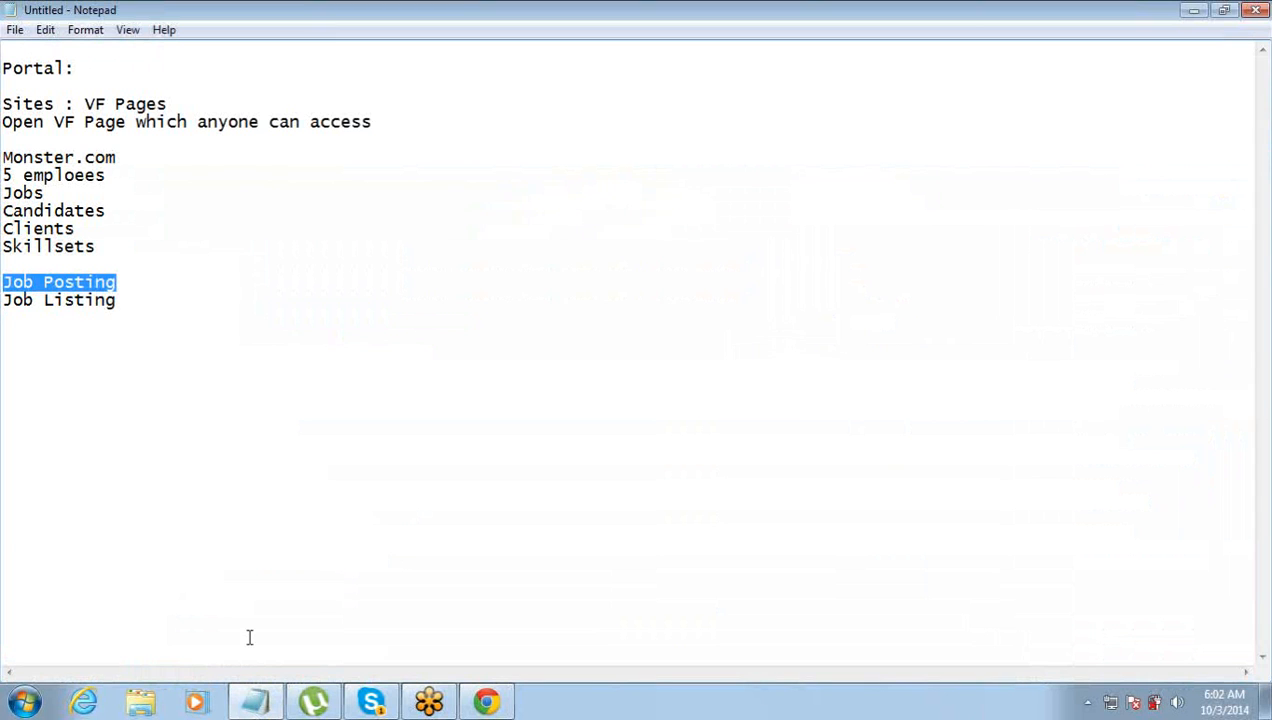
{"action": "left_click", "coordinate": [131, 299]}
{"action": "key", "text": "Return"}
{"action": "key", "text": "Return"}
{"action": "key", "text": "Return"}
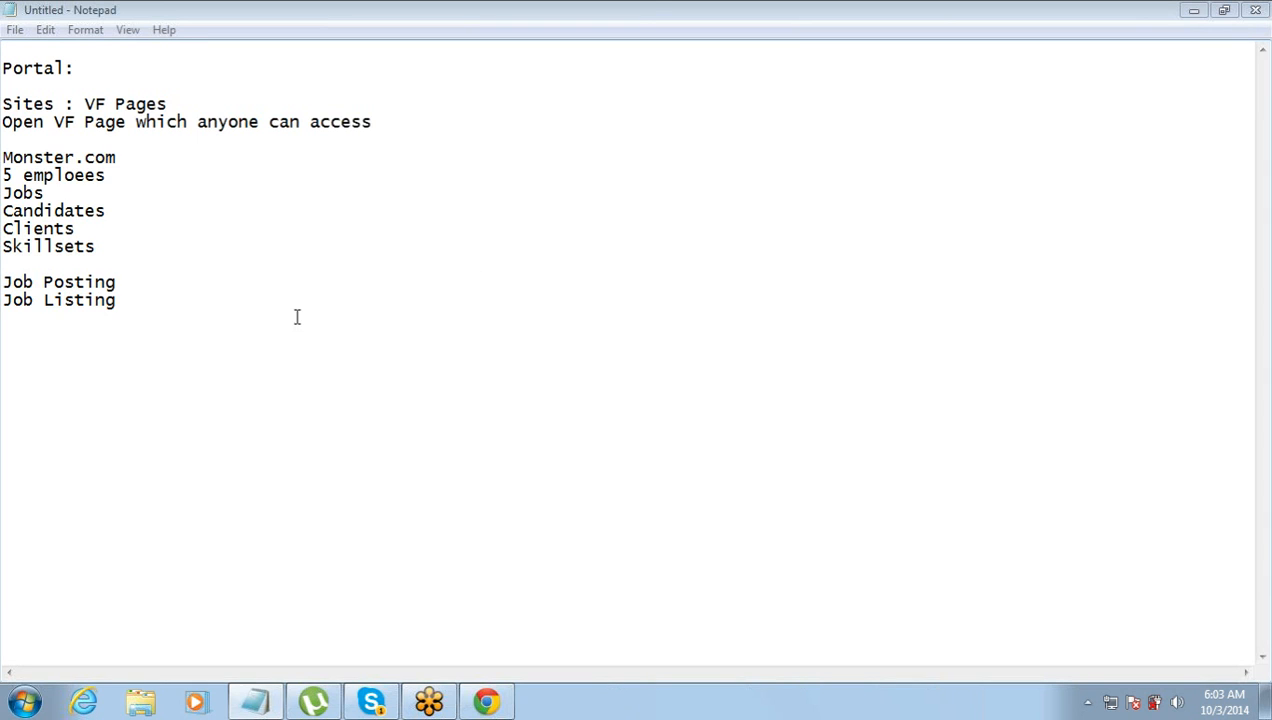
{"action": "left_click", "coordinate": [171, 299]}
Add 'register a subdomain', 'force.com' and 'abcd.force.com' lines below Job Listing.
{"action": "key", "text": "Return"}
{"action": "type", "text": "reg"}
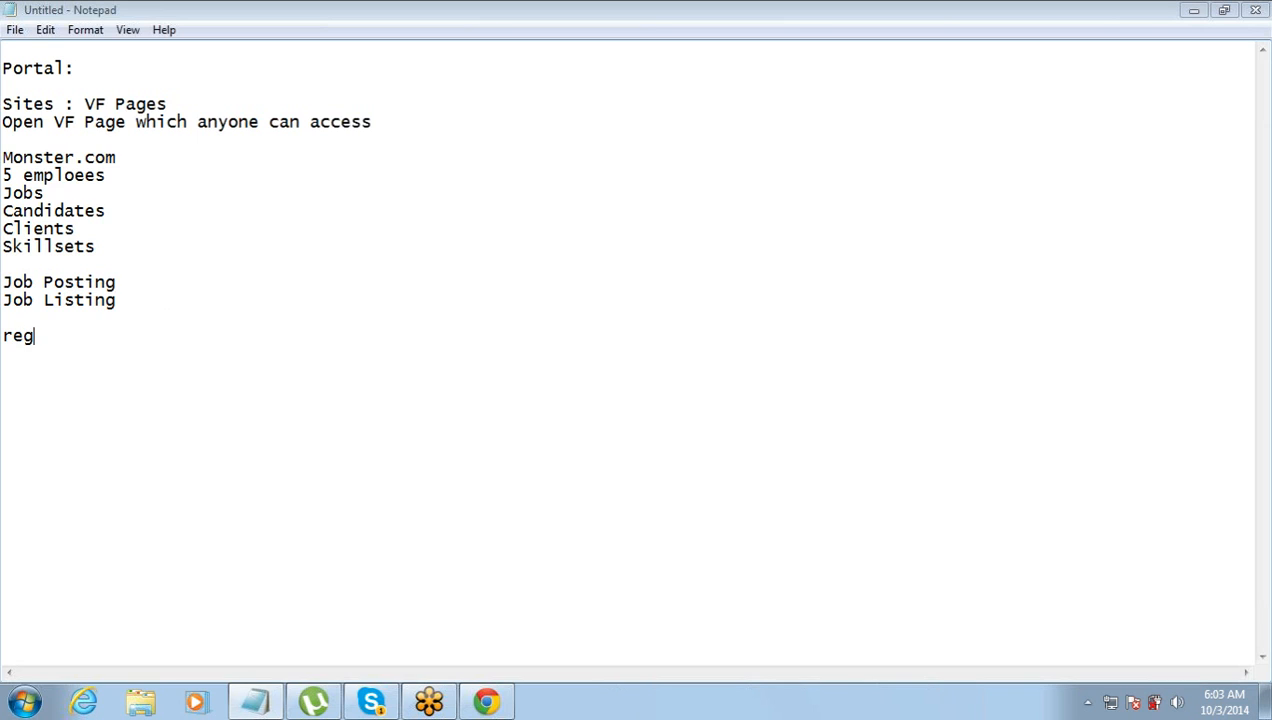
{"action": "type", "text": "ister a subdomain"}
{"action": "key", "text": "Return"}
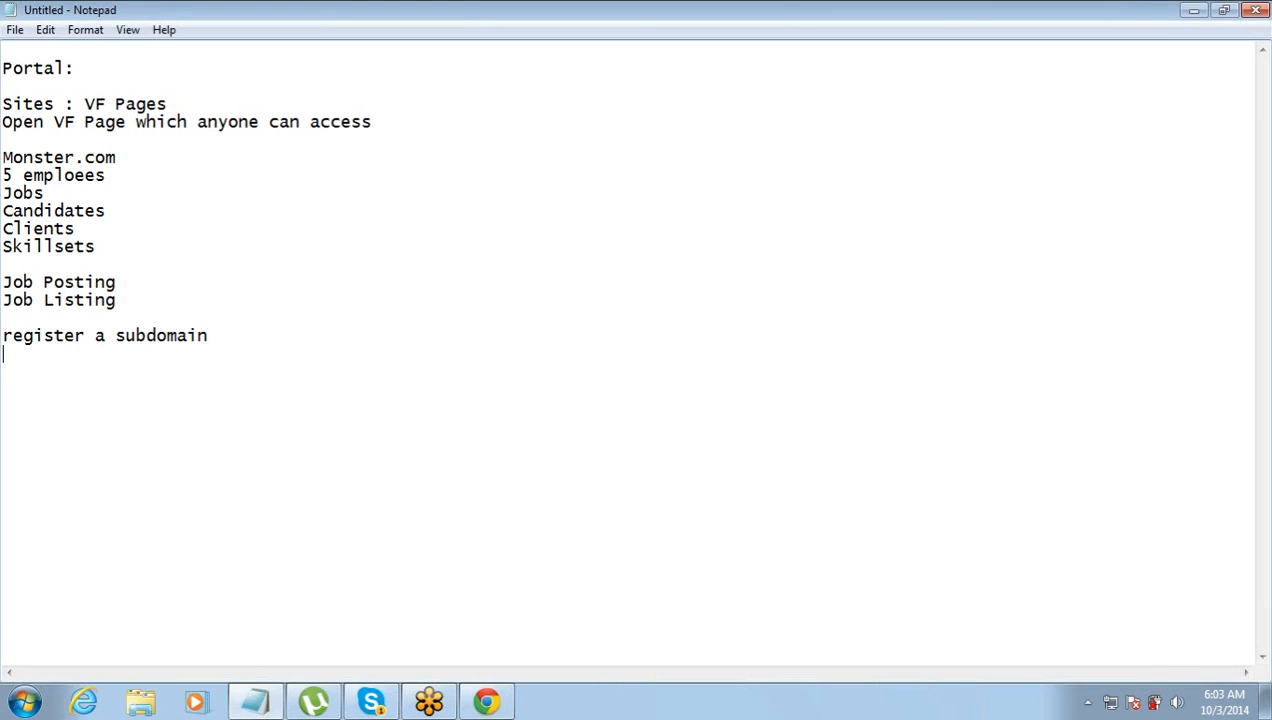
{"action": "type", "text": "force.com"}
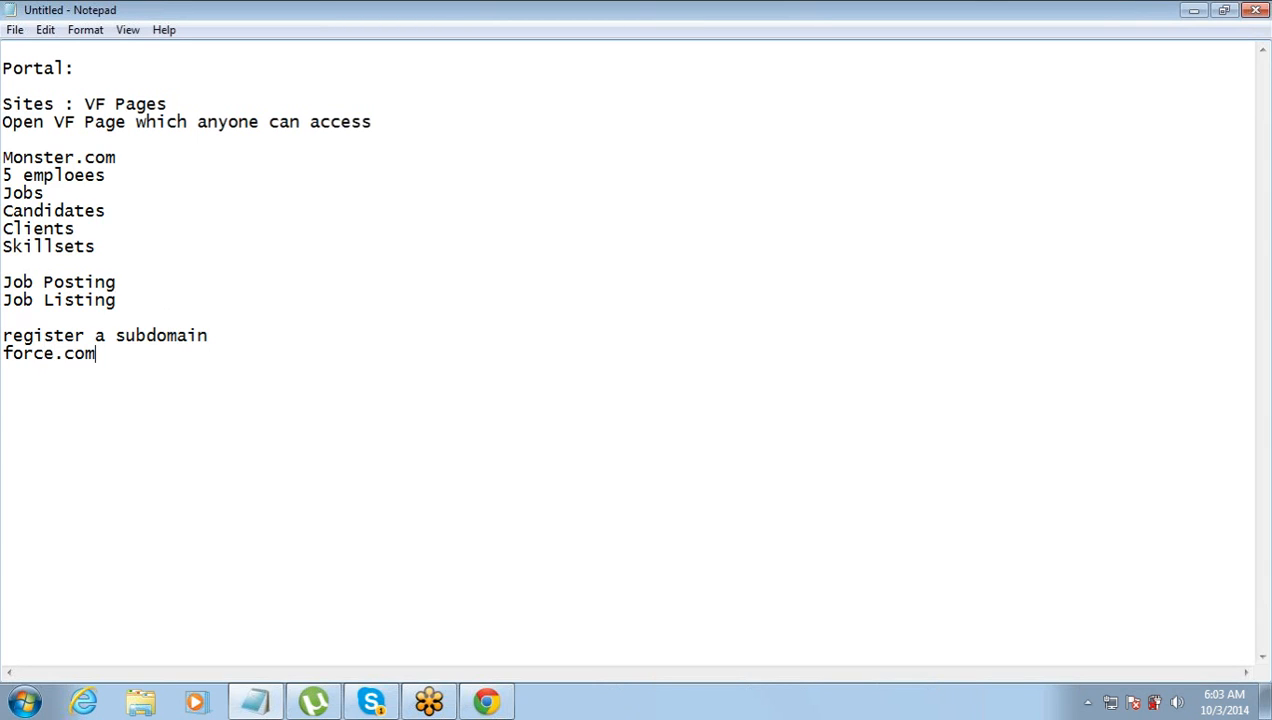
{"action": "key", "text": "Return"}
{"action": "type", "text": "abcd.forc"}
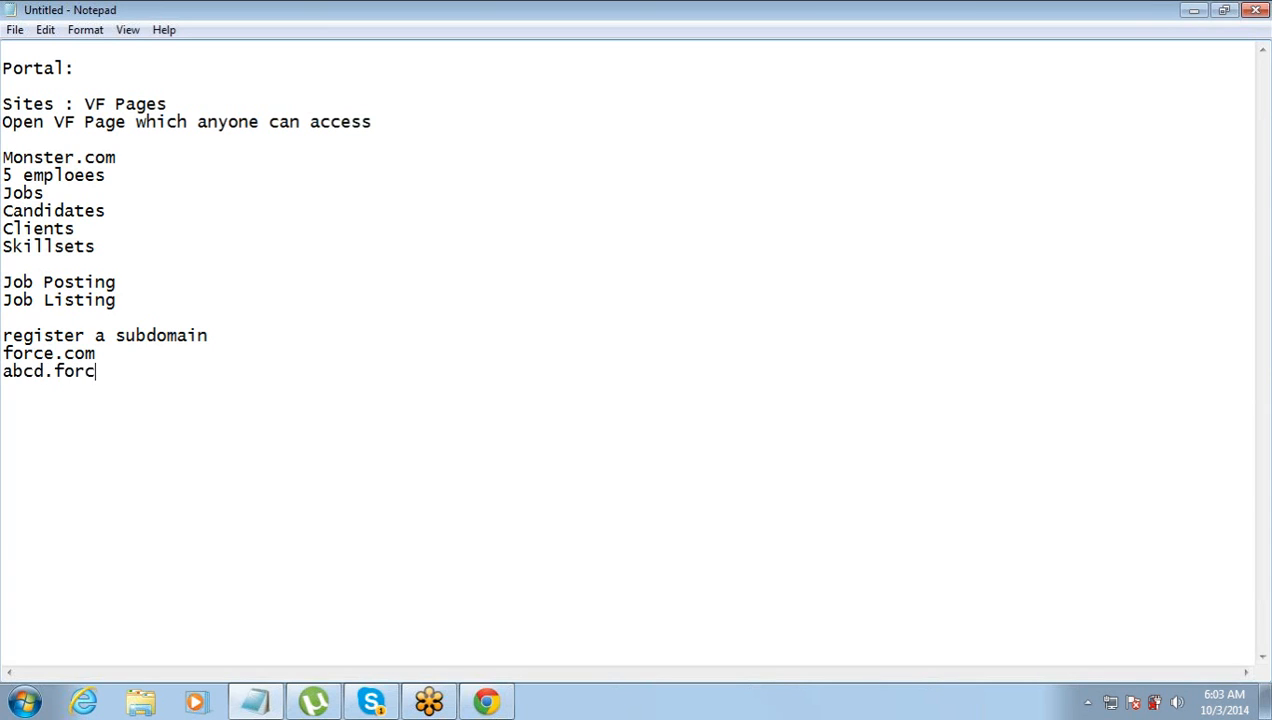
{"action": "type", "text": "e.com"}
Highlight the 'abcd' prefix of abcd.force.com to point out the subdomain.
{"action": "key", "text": "shift+End"}
{"action": "key", "text": "shift+Left"}
{"action": "key", "text": "shift+Home"}
{"action": "key", "text": "shift+Right"}
{"action": "key", "text": "shift+Right"}
{"action": "key", "text": "shift+Right"}
{"action": "key", "text": "shift+Right"}
{"action": "key", "text": "shift+Right"}
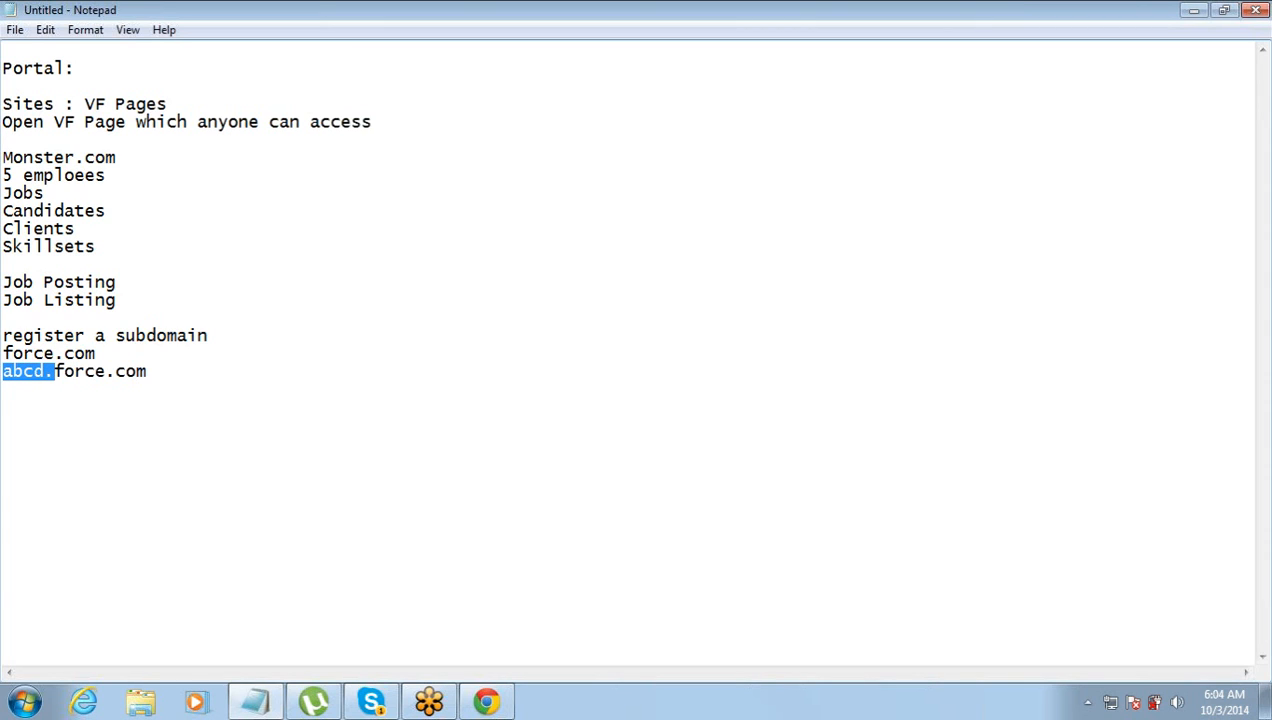
{"action": "key", "text": "shift+Left"}
{"action": "key", "text": "End"}
{"action": "key", "text": "shift+End"}
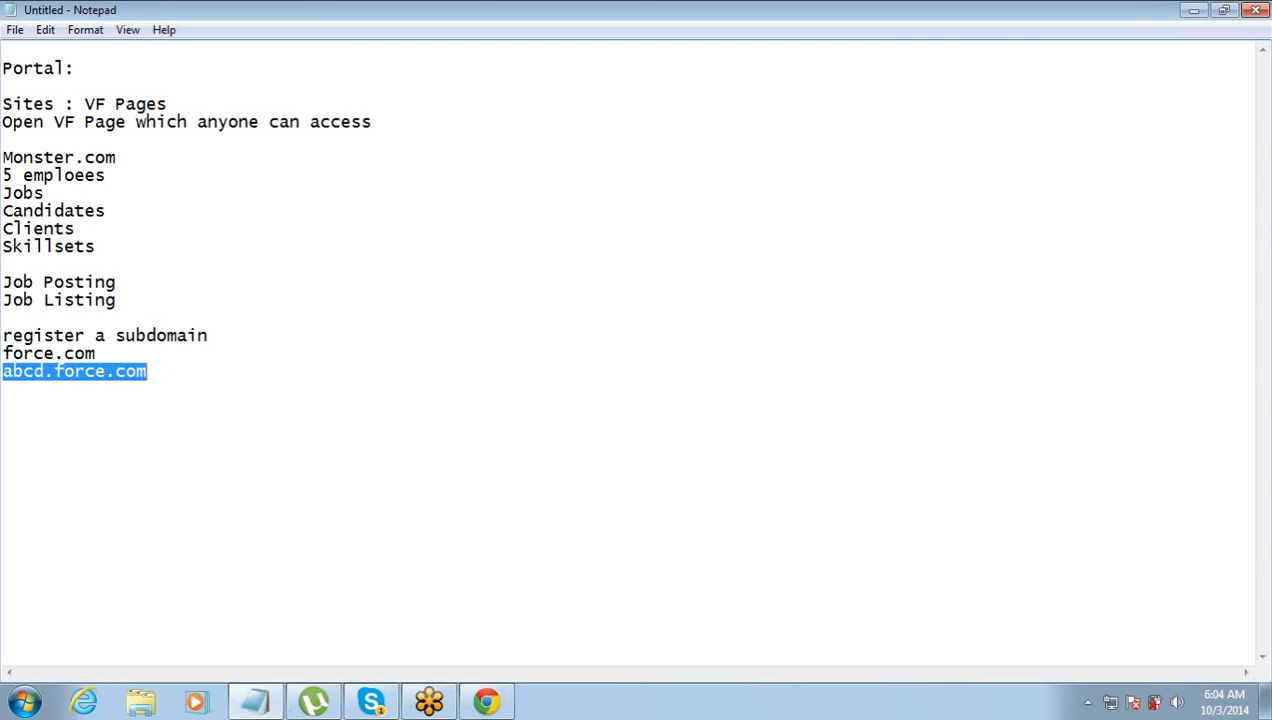
{"action": "key", "text": "Home"}
{"action": "key", "text": "shift+Right"}
{"action": "key", "text": "shift+Right"}
{"action": "key", "text": "shift+Right"}
{"action": "key", "text": "shift+Right"}
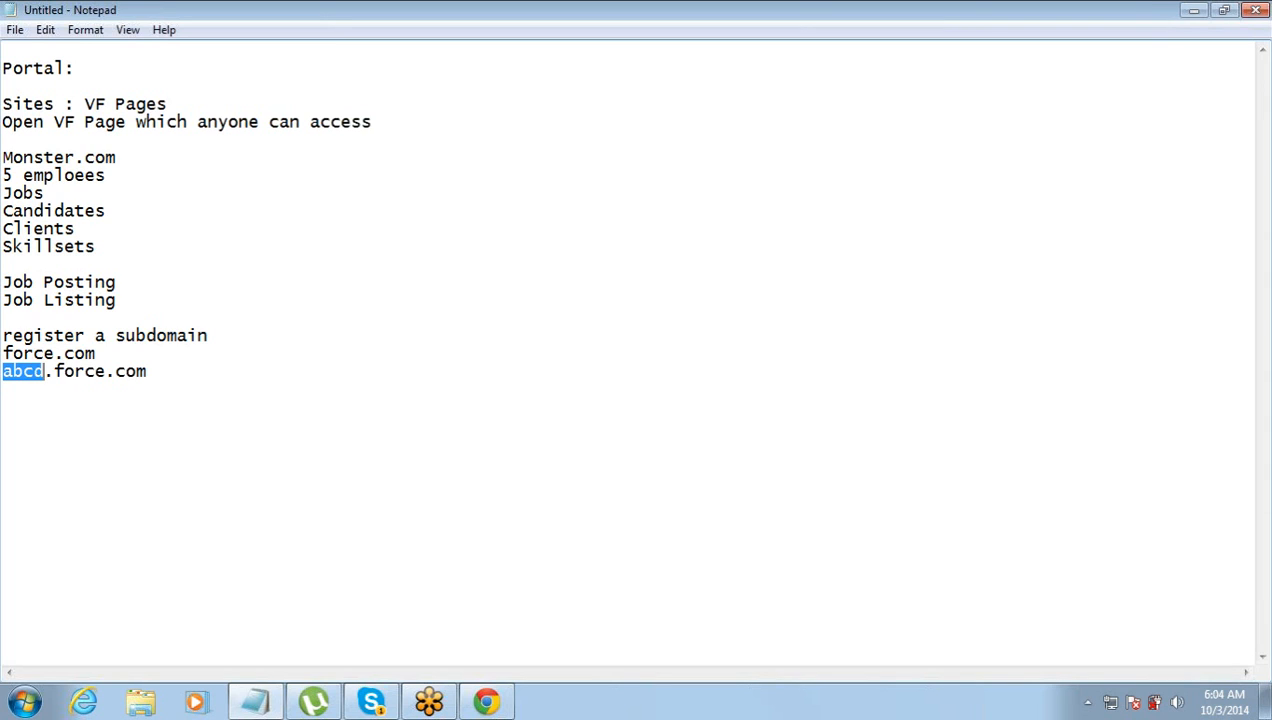
{"action": "key", "text": "Right"}
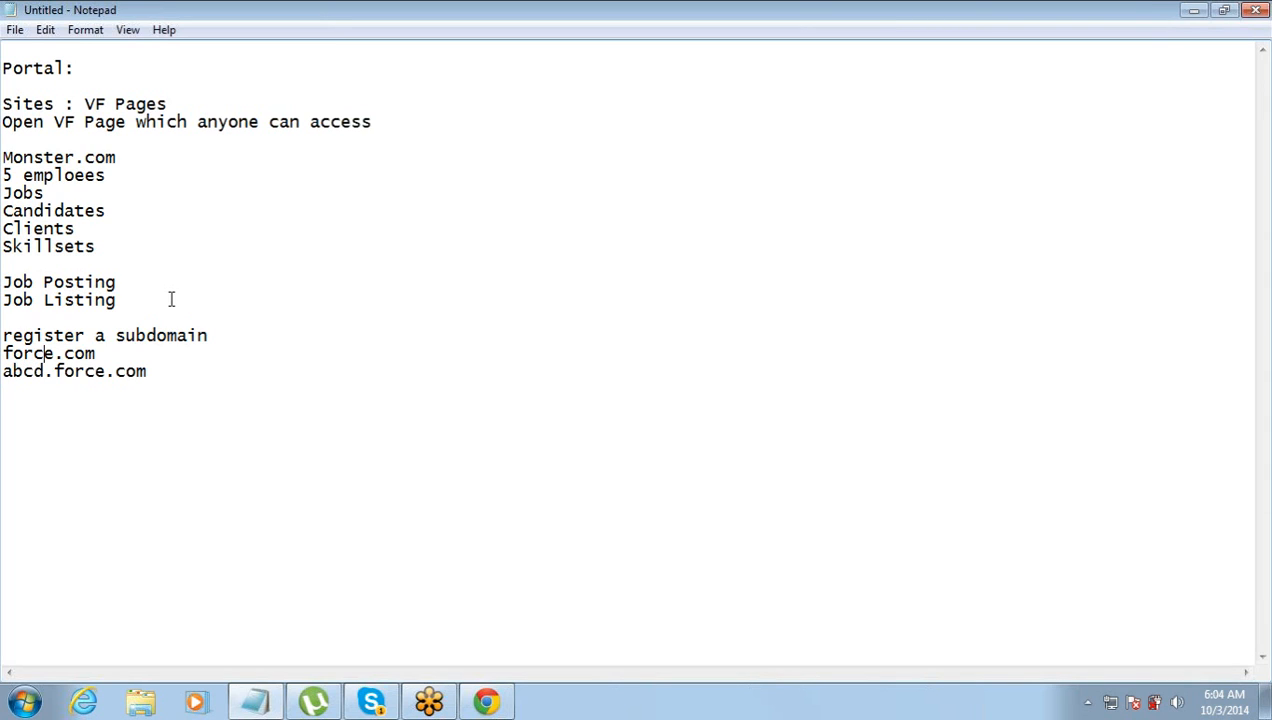
{"action": "key", "text": "Left"}
{"action": "key", "text": "Left"}
{"action": "key", "text": "Left"}
{"action": "key", "text": "Left"}
{"action": "key", "text": "End"}
Highlight 'force.com' in abcd.force.com, then start a new empty line.
{"action": "key", "text": "Up"}
{"action": "key", "text": "ctrl+z"}
{"action": "key", "text": "ctrl+z"}
{"action": "key", "text": "ctrl+z"}
{"action": "key", "text": "ctrl+z"}
{"action": "key", "text": "shift+Left"}
{"action": "key", "text": "shift+Left"}
{"action": "key", "text": "shift+Left"}
{"action": "key", "text": "shift+Left"}
{"action": "key", "text": "shift+Left"}
{"action": "key", "text": "shift+Left"}
{"action": "key", "text": "shift+Left"}
{"action": "key", "text": "shift+Left"}
{"action": "key", "text": "shift+Left"}
{"action": "key", "text": "shift+Left"}
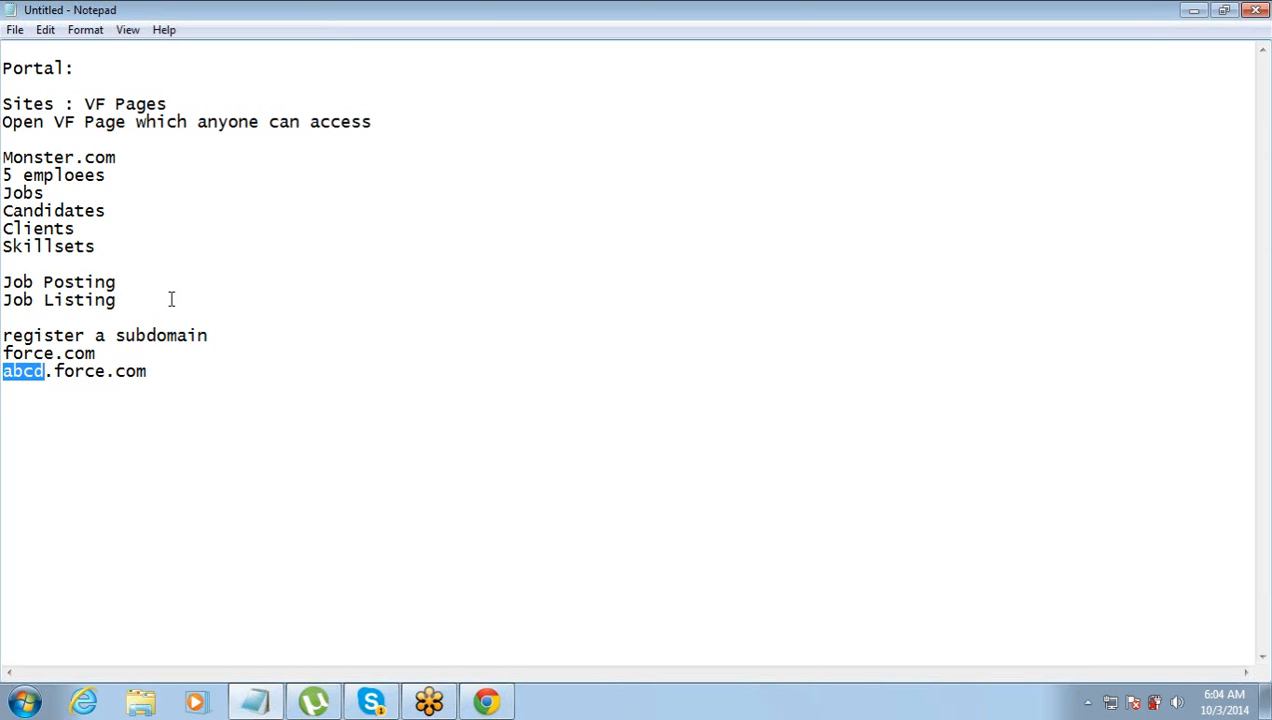
{"action": "key", "text": "Right"}
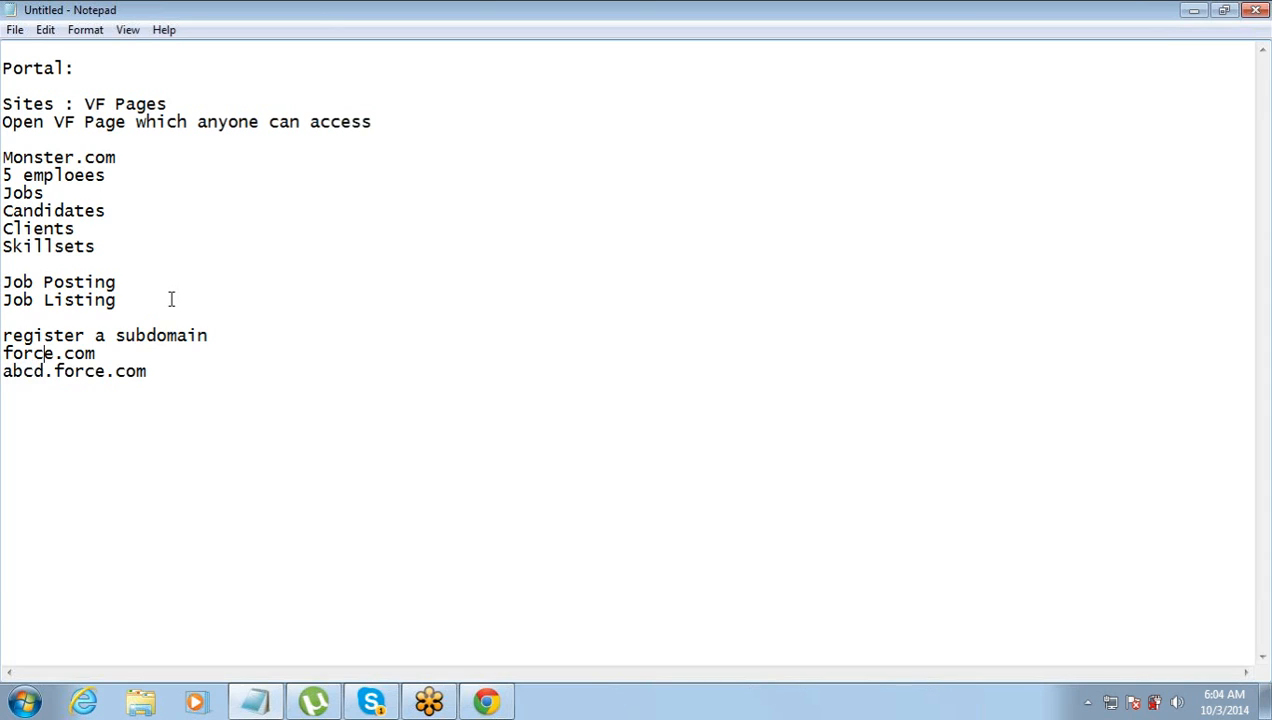
{"action": "key", "text": "Right"}
{"action": "key", "text": "shift+End"}
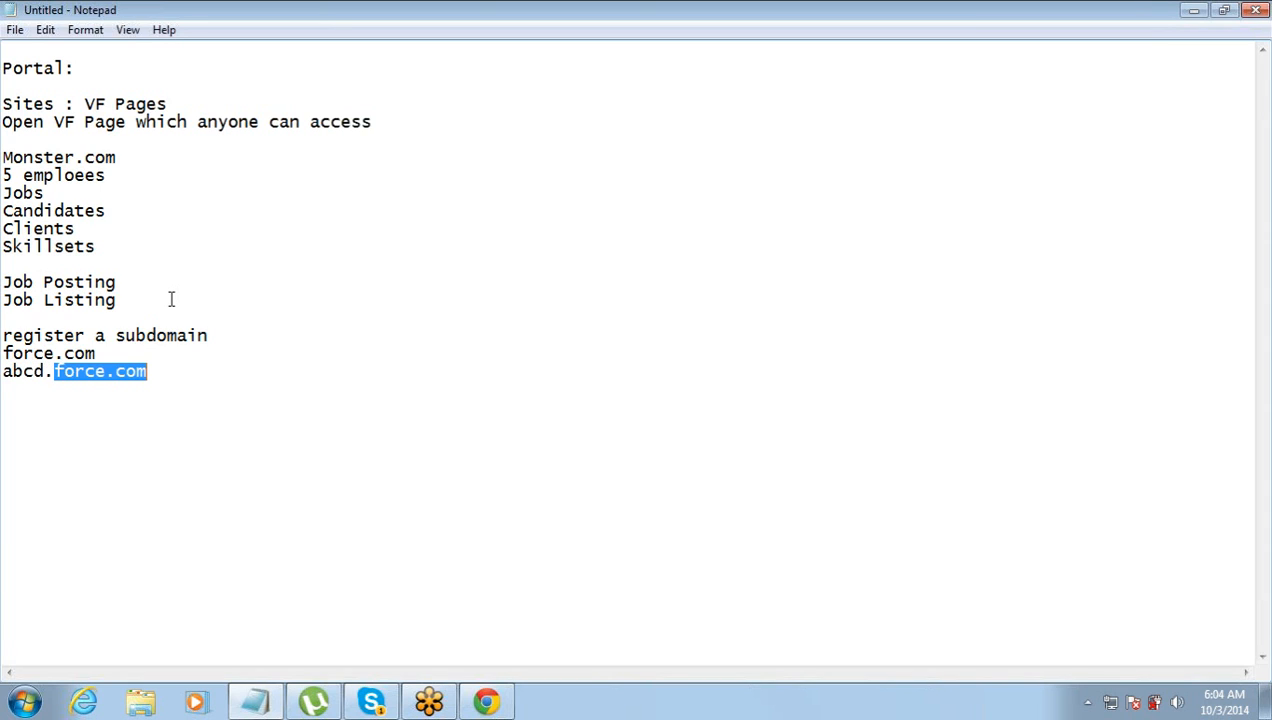
{"action": "key", "text": "End"}
{"action": "key", "text": "Return"}
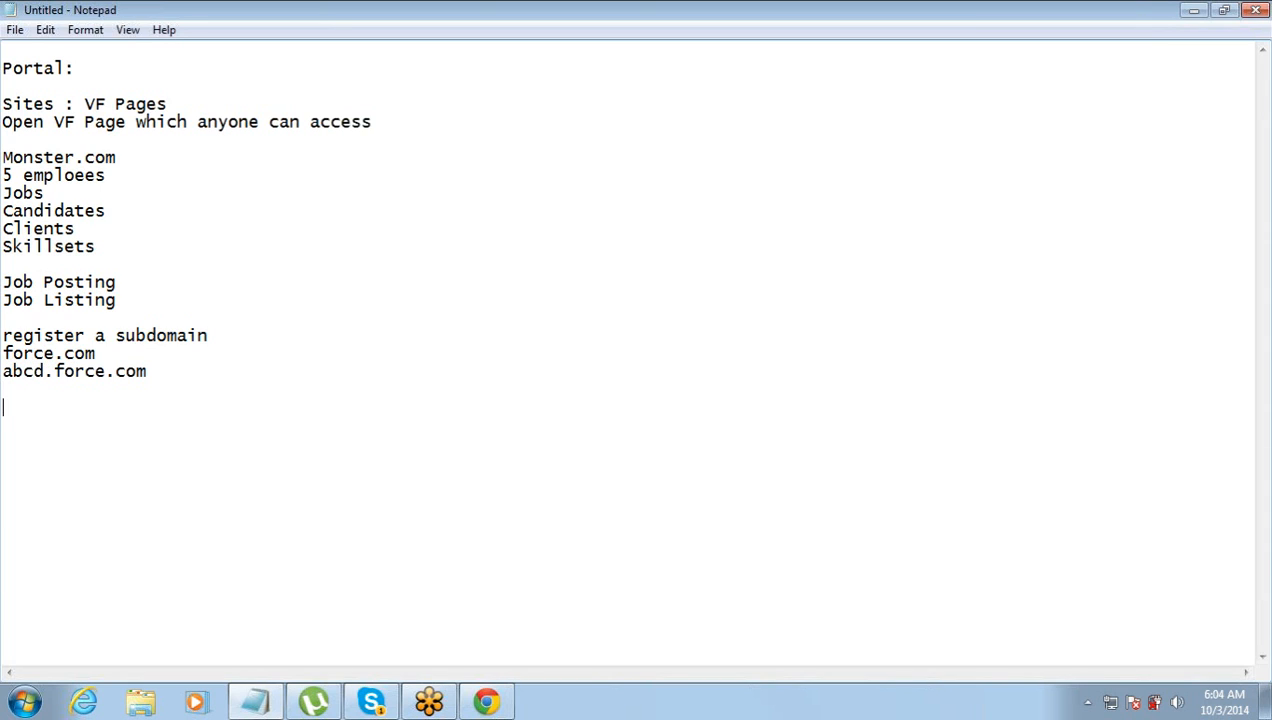
{"action": "type", "text": "xyz.com"}
{"action": "key", "text": "shift+Up"}
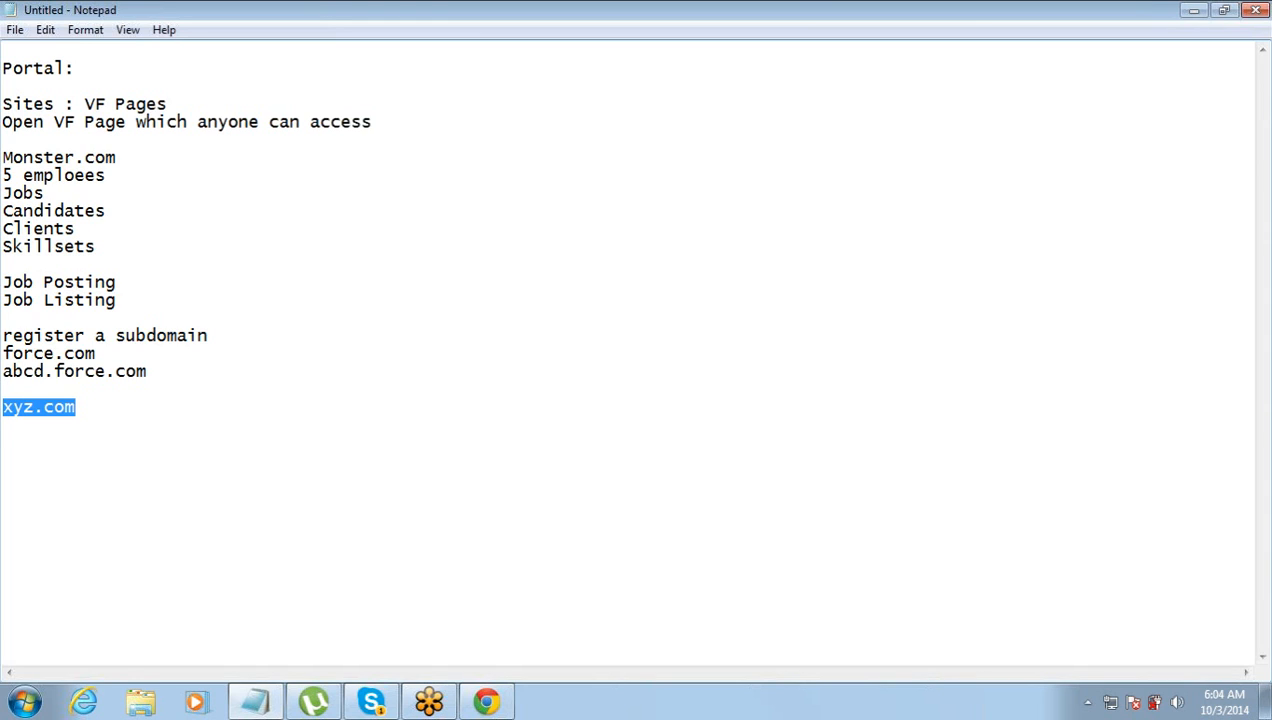
{"action": "key", "text": "shift+Down"}
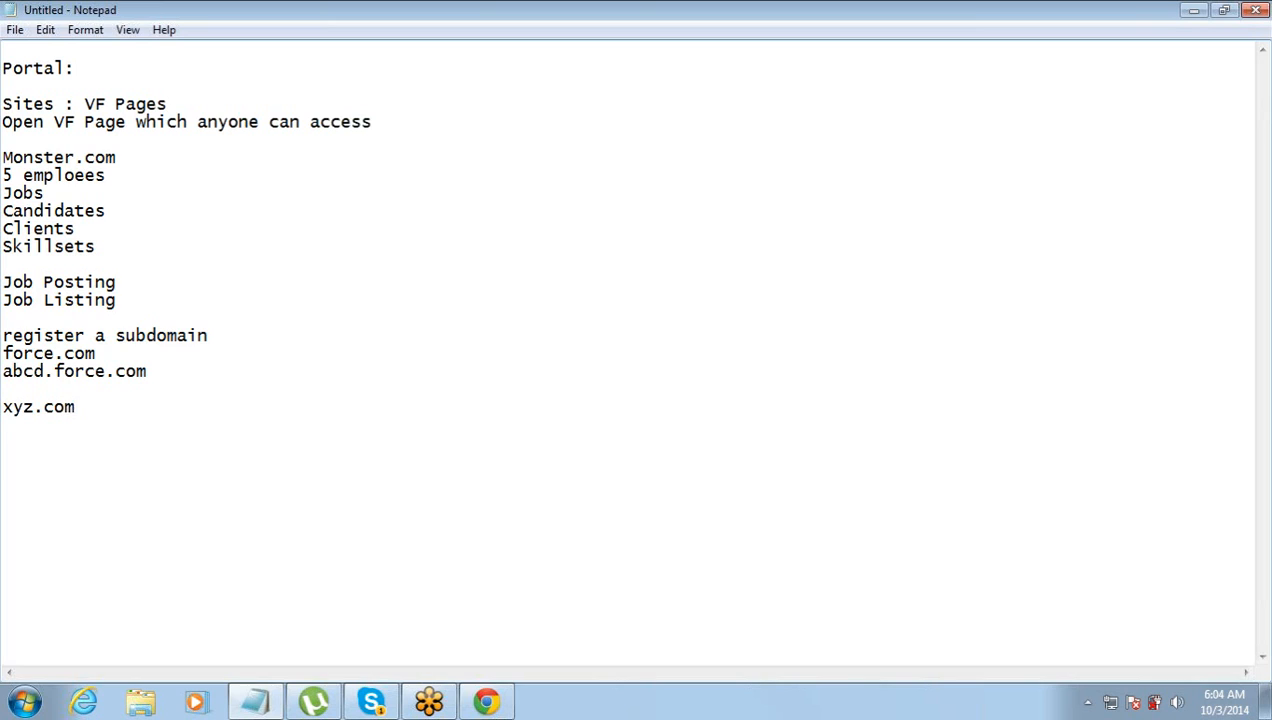
{"action": "key", "text": "shift+Up"}
{"action": "key", "text": "Left"}
{"action": "type", "text": "www."}
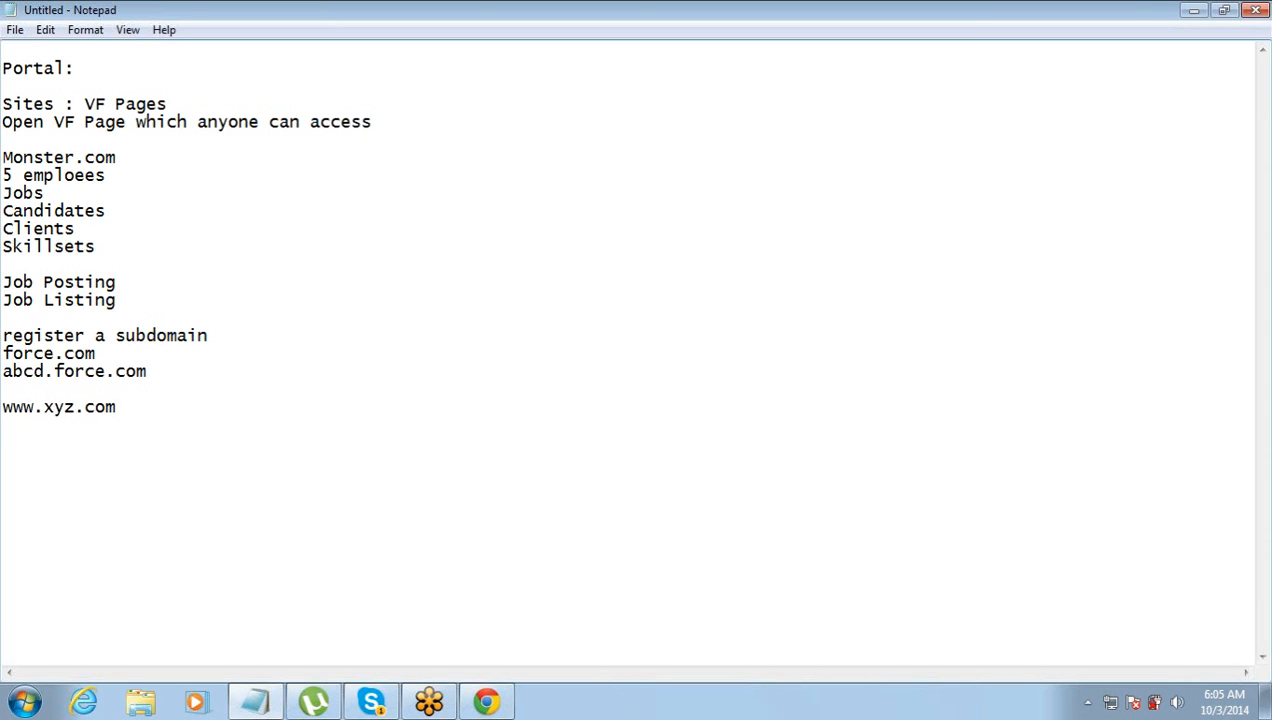
{"action": "key", "text": "shift+Home"}
{"action": "key", "text": "End"}
{"action": "key", "text": "Return"}
{"action": "type", "text": "www."}
{"action": "type", "text": "abcd."}
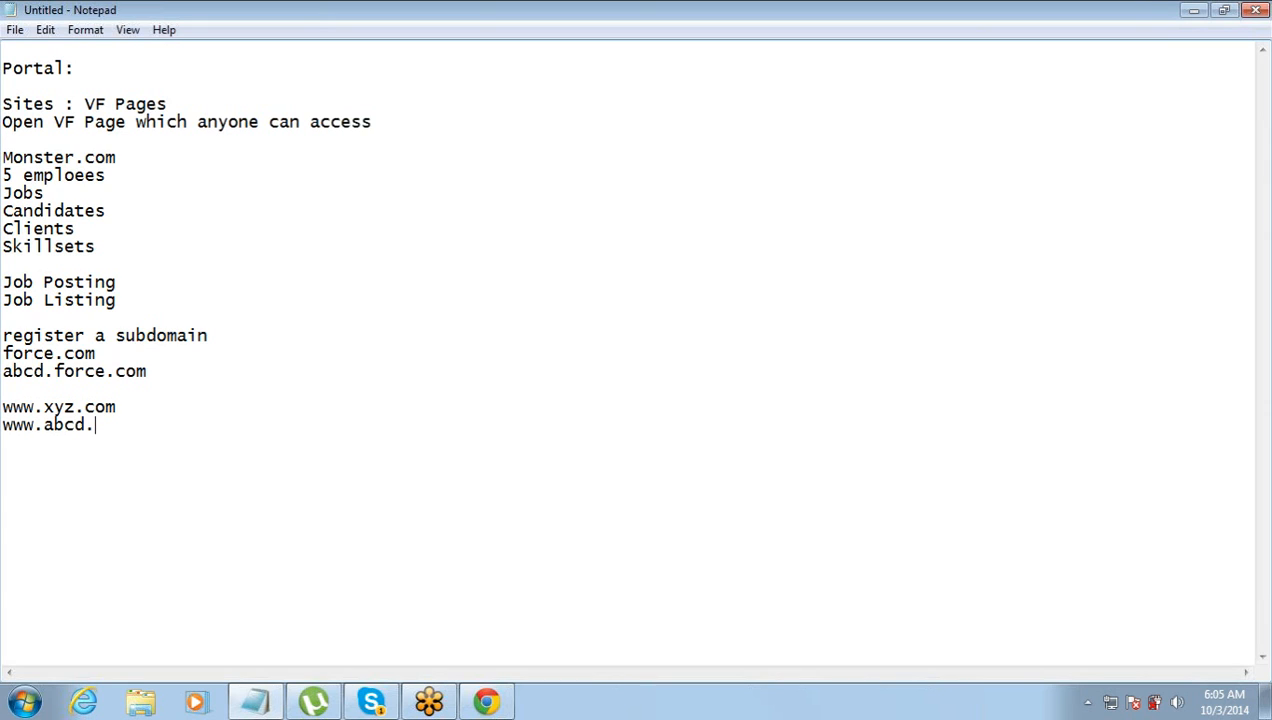
{"action": "type", "text": "xyz.com"}
{"action": "key", "text": "shift+Home"}
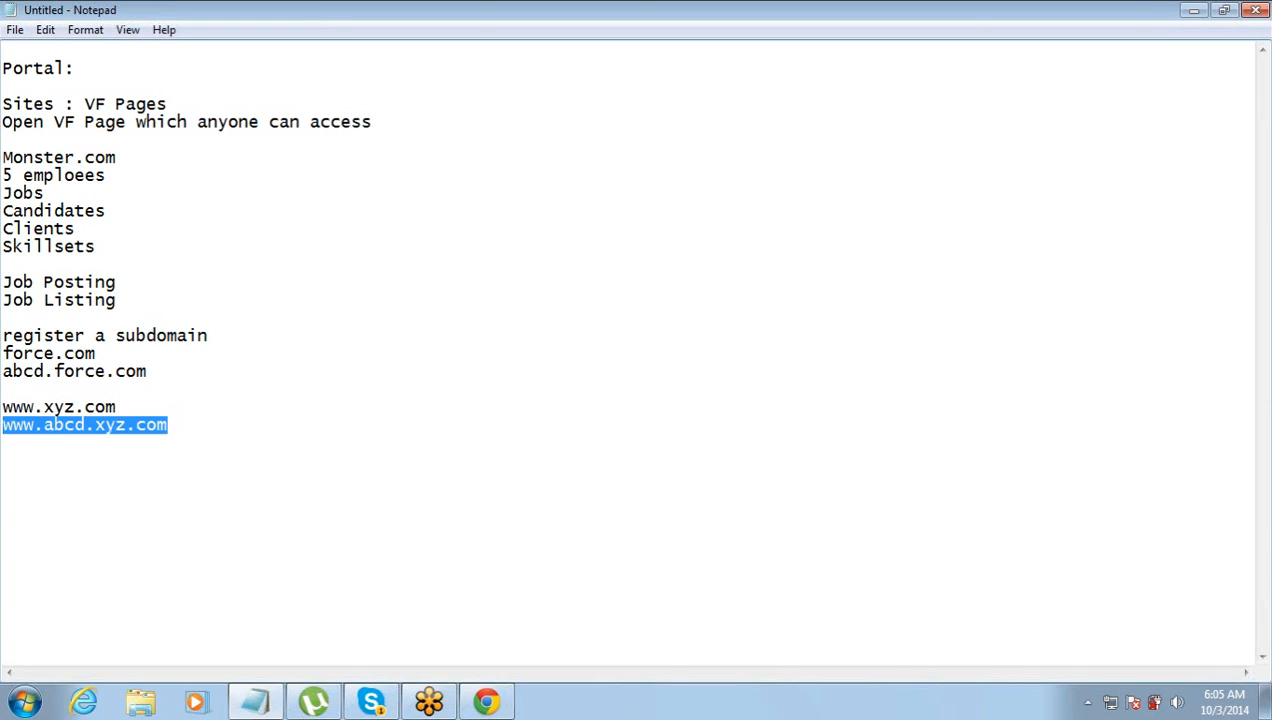
{"action": "key", "text": "Left"}
{"action": "key", "text": "Right"}
{"action": "key", "text": "Right"}
{"action": "key", "text": "Right"}
{"action": "key", "text": "Right"}
{"action": "key", "text": "Right"}
{"action": "key", "text": "Right"}
Highlight the 'abcd' and 'force.com' parts of abcd.force.com to compare the subdomain.
{"action": "key", "text": "Up"}
{"action": "key", "text": "Up"}
{"action": "key", "text": "Up"}
{"action": "key", "text": "Up"}
{"action": "key", "text": "End"}
{"action": "key", "text": "Down"}
{"action": "key", "text": "End"}
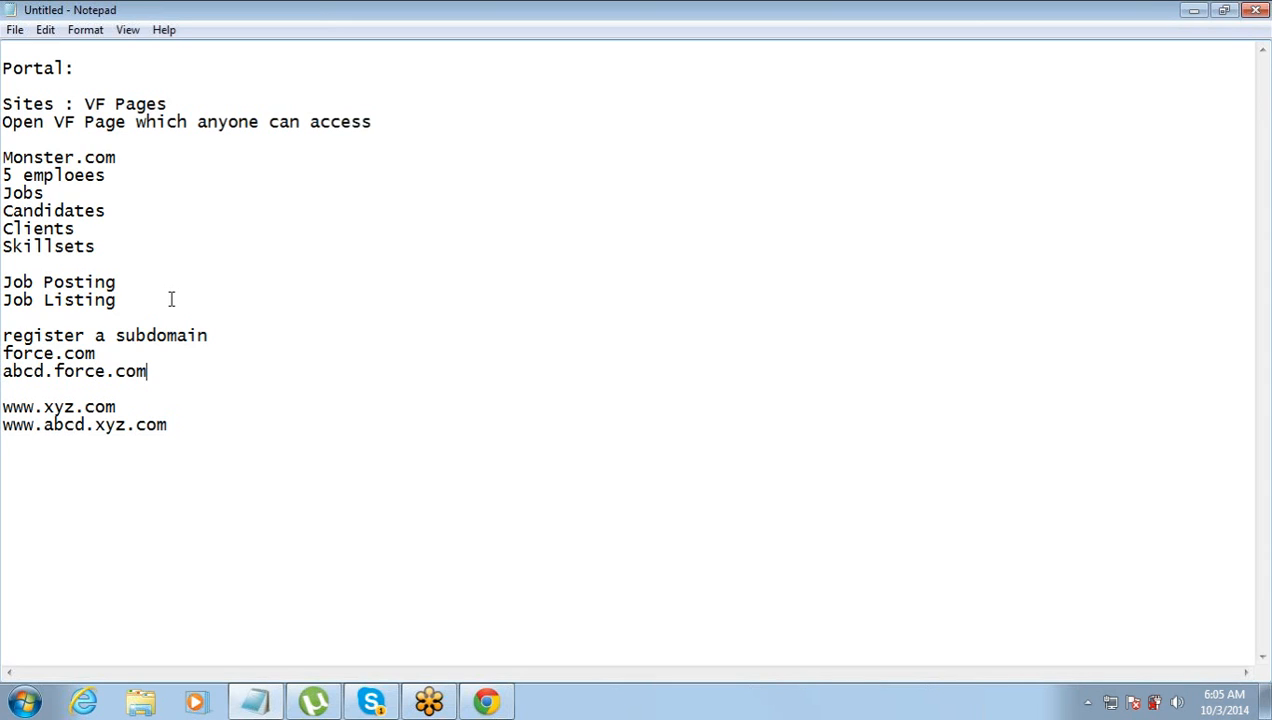
{"action": "key", "text": "shift+Up"}
{"action": "key", "text": "shift+Down"}
{"action": "key", "text": "shift+Left"}
{"action": "key", "text": "shift+Left"}
{"action": "key", "text": "shift+Left"}
{"action": "key", "text": "shift+Left"}
{"action": "key", "text": "shift+Left"}
{"action": "key", "text": "shift+Left"}
{"action": "key", "text": "shift+Left"}
{"action": "key", "text": "shift+Left"}
{"action": "key", "text": "shift+Left"}
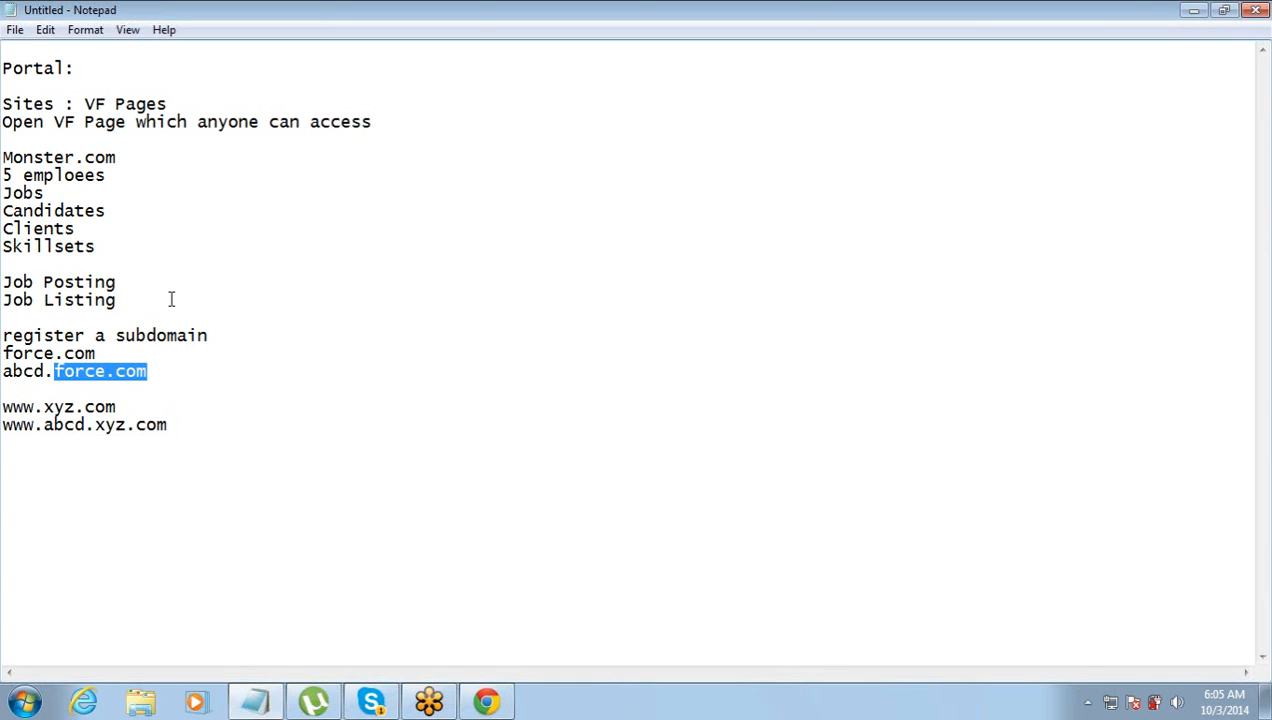
{"action": "key", "text": "Left"}
{"action": "key", "text": "Left"}
{"action": "key", "text": "shift+Home"}
{"action": "key", "text": "Left"}
{"action": "key", "text": "Right"}
{"action": "key", "text": "Right"}
{"action": "key", "text": "Right"}
{"action": "key", "text": "Right"}
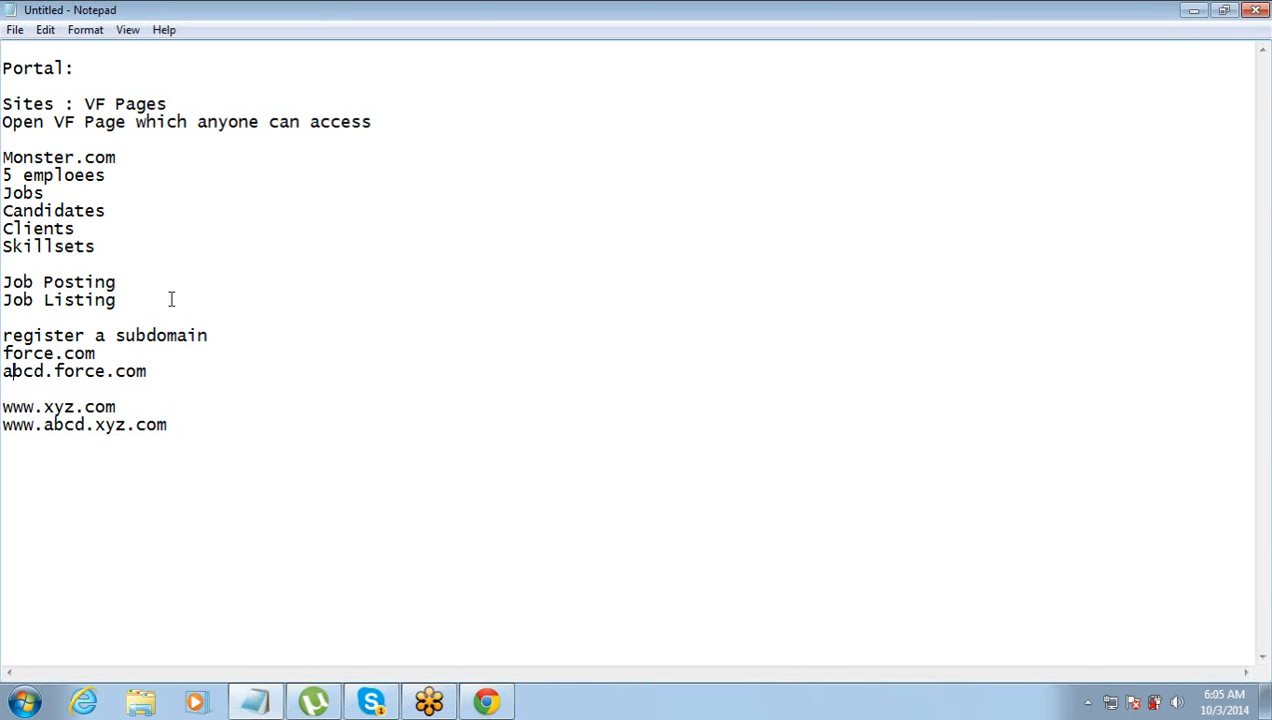
{"action": "key", "text": "shift+Home"}
{"action": "key", "text": "End"}
{"action": "key", "text": "shift+Home"}
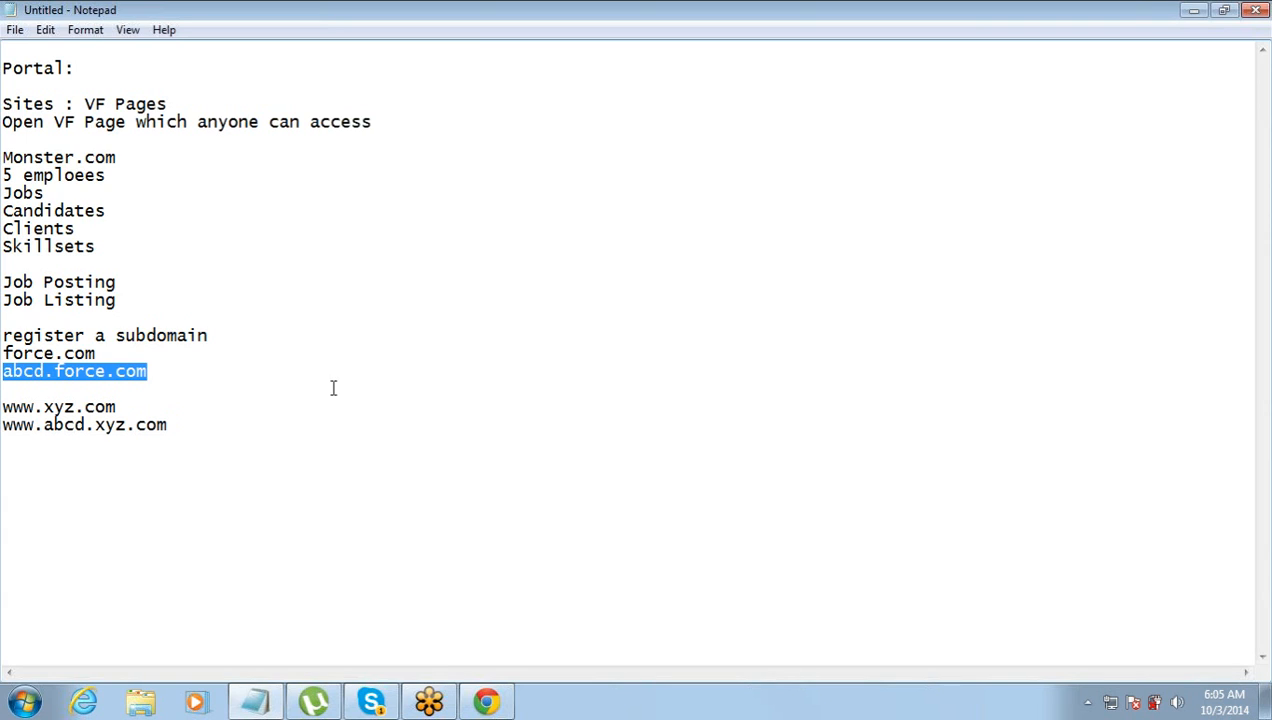
Back in Chrome, open the Sites page under Setup > Build > Develop.
{"action": "left_click", "coordinate": [483, 702]}
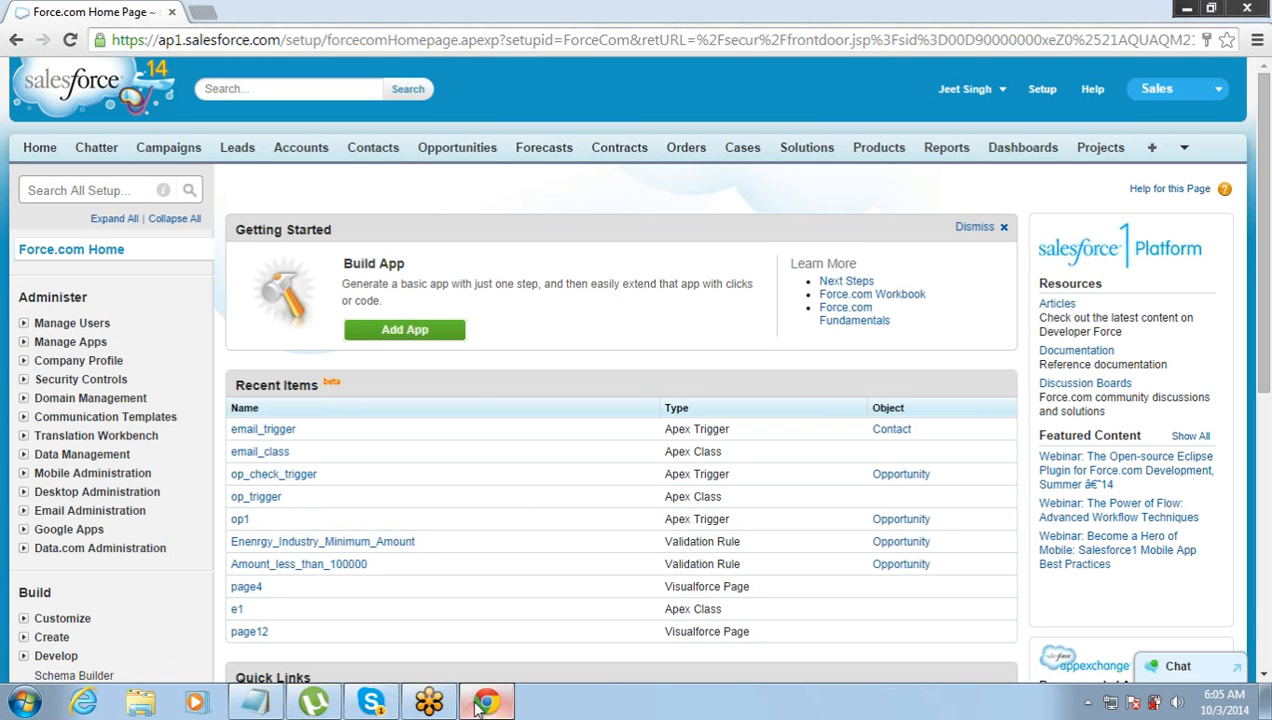
{"action": "mouse_move", "coordinate": [1268, 312]}
{"action": "left_mouse_down"}
{"action": "mouse_move", "coordinate": [1268, 412]}
{"action": "mouse_move", "coordinate": [1268, 290]}
{"action": "left_mouse_up"}
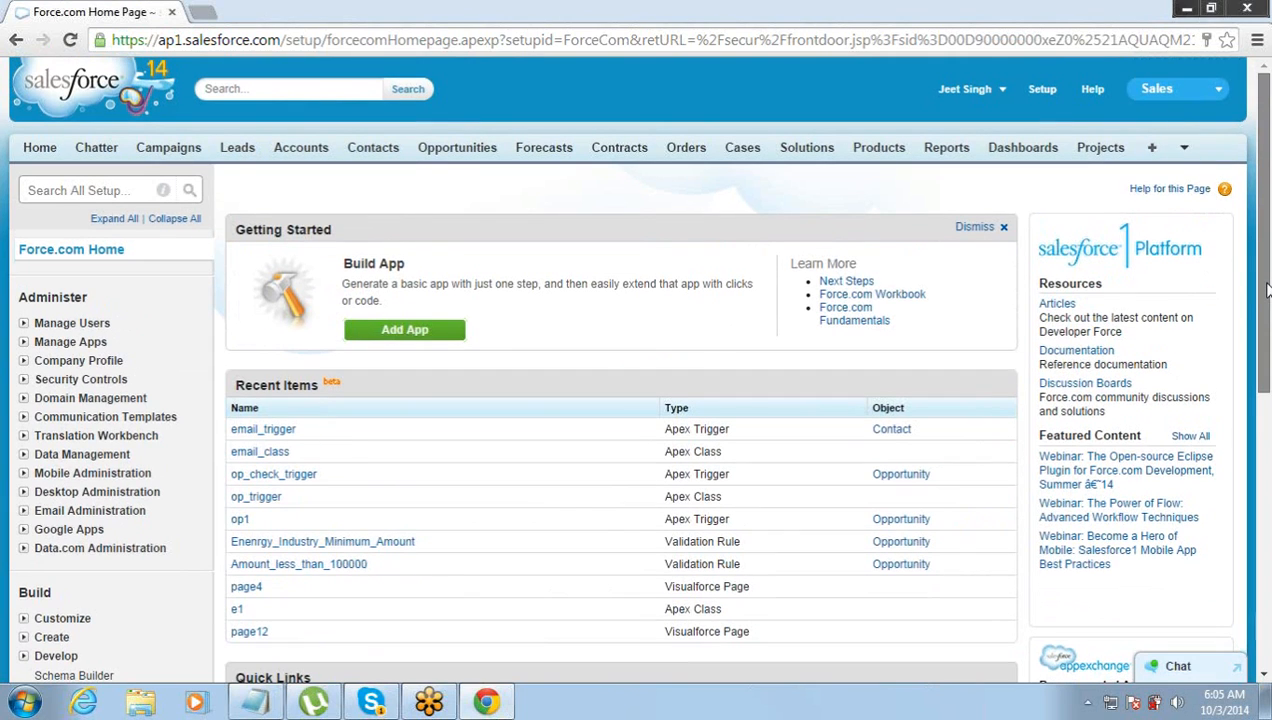
{"action": "left_click_drag", "start_coordinate": [1268, 290], "coordinate": [1000, 125]}
{"action": "left_click_drag", "start_coordinate": [1268, 350], "coordinate": [1268, 520]}
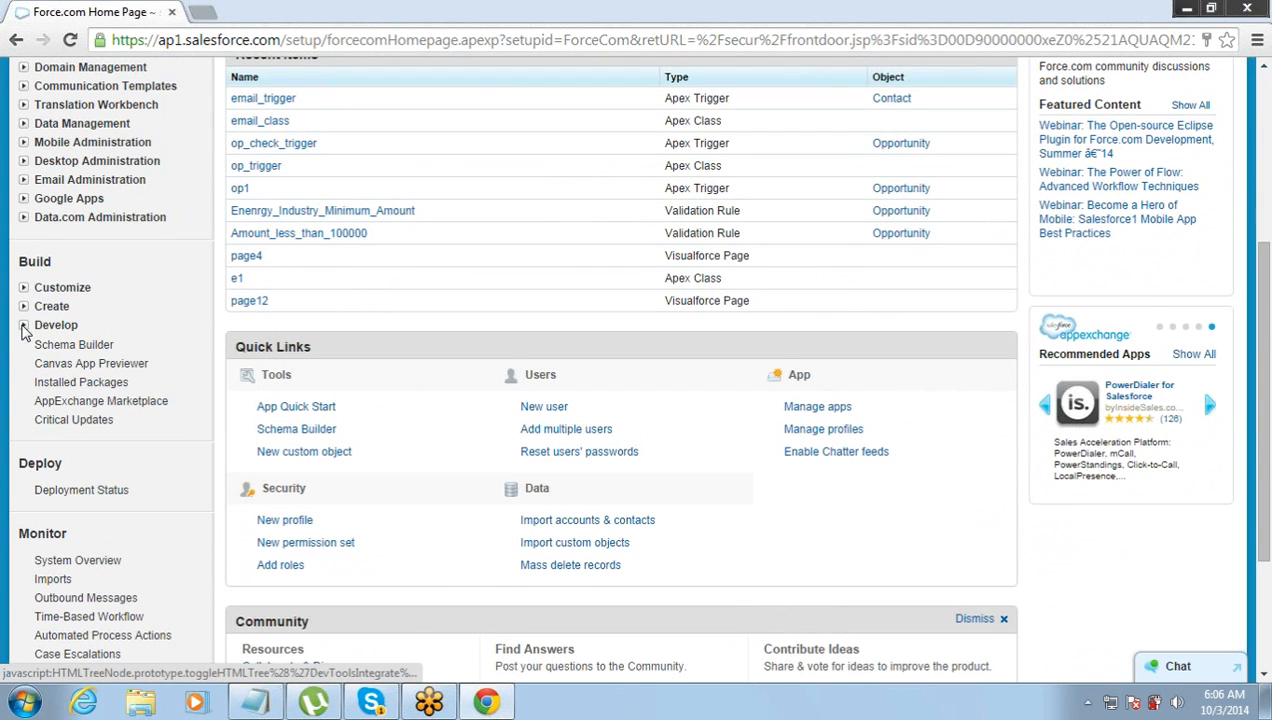
{"action": "left_click", "coordinate": [24, 328]}
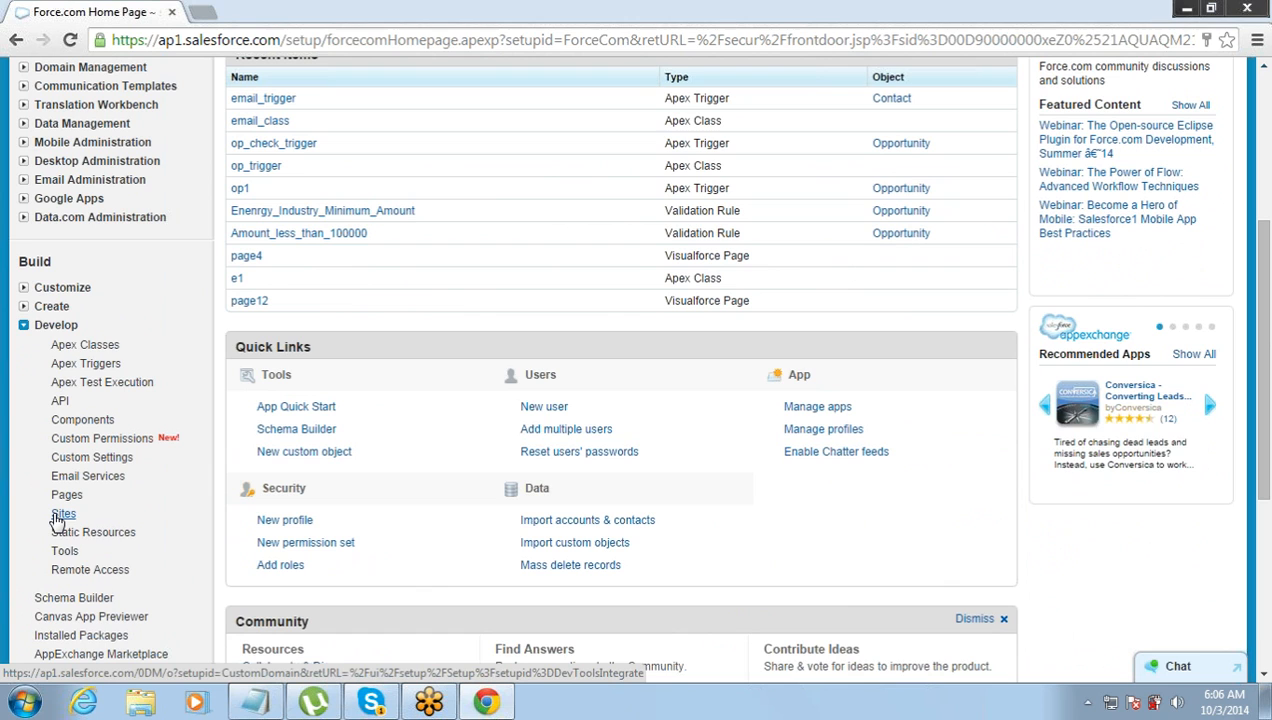
{"action": "left_click", "coordinate": [62, 514]}
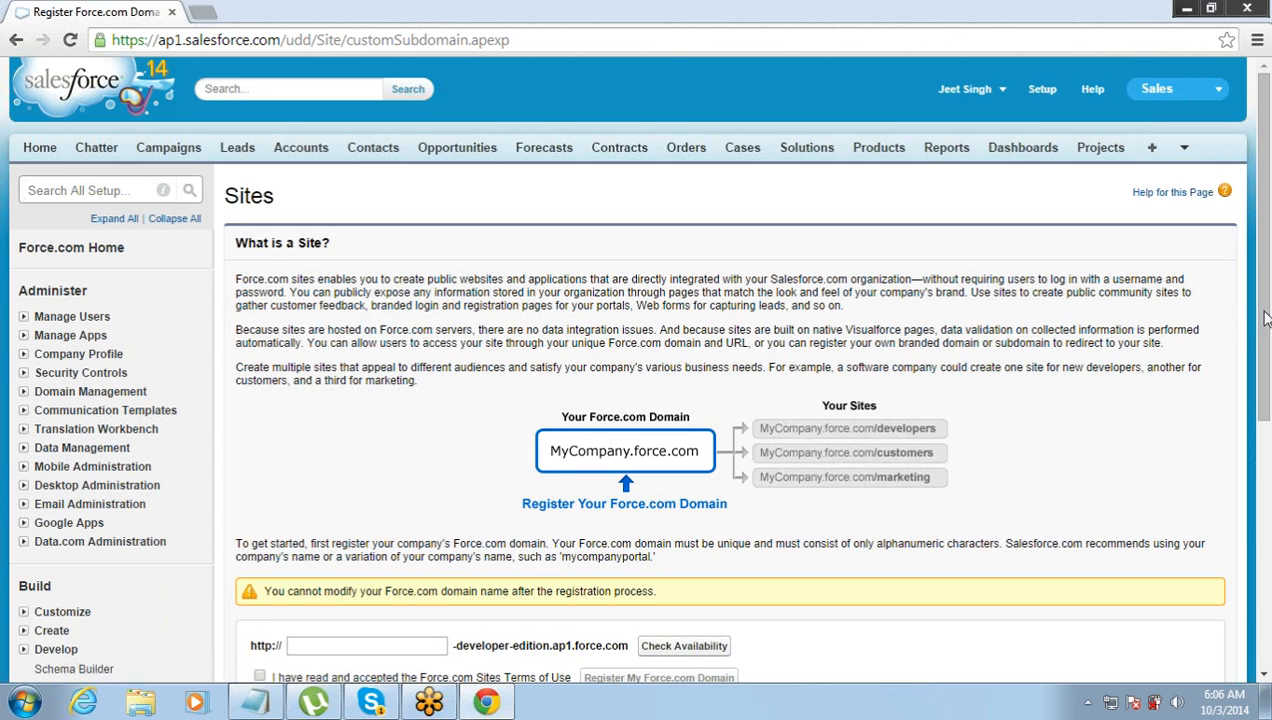
{"action": "scroll", "coordinate": [1270, 366], "scroll_direction": "down", "scroll_amount": 2}
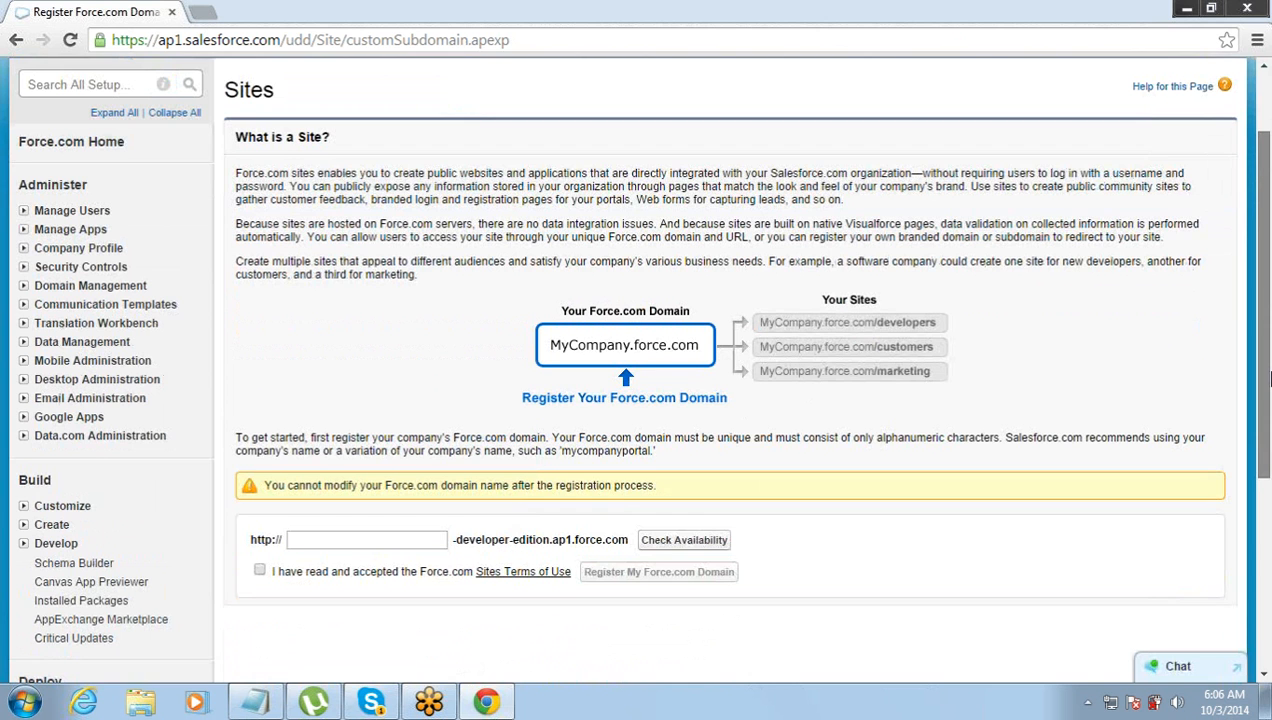
{"action": "left_click", "coordinate": [397, 540]}
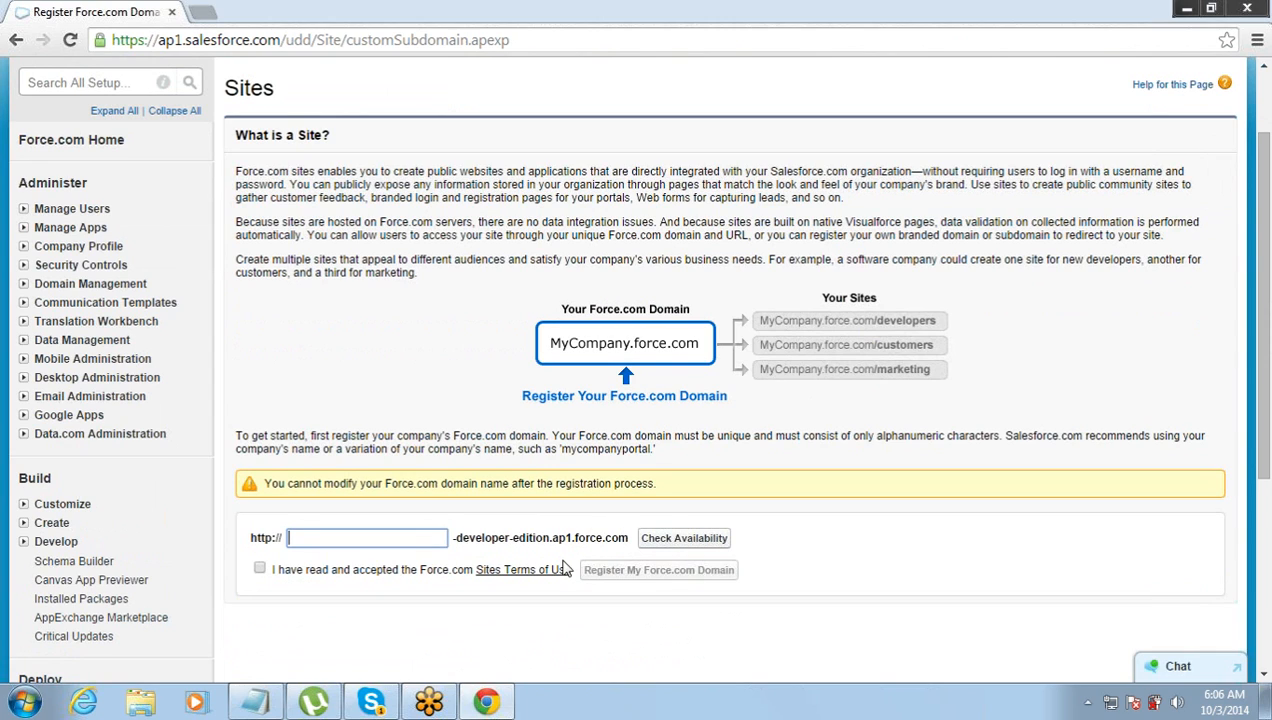
{"action": "left_click_drag", "start_coordinate": [575, 538], "coordinate": [456, 534]}
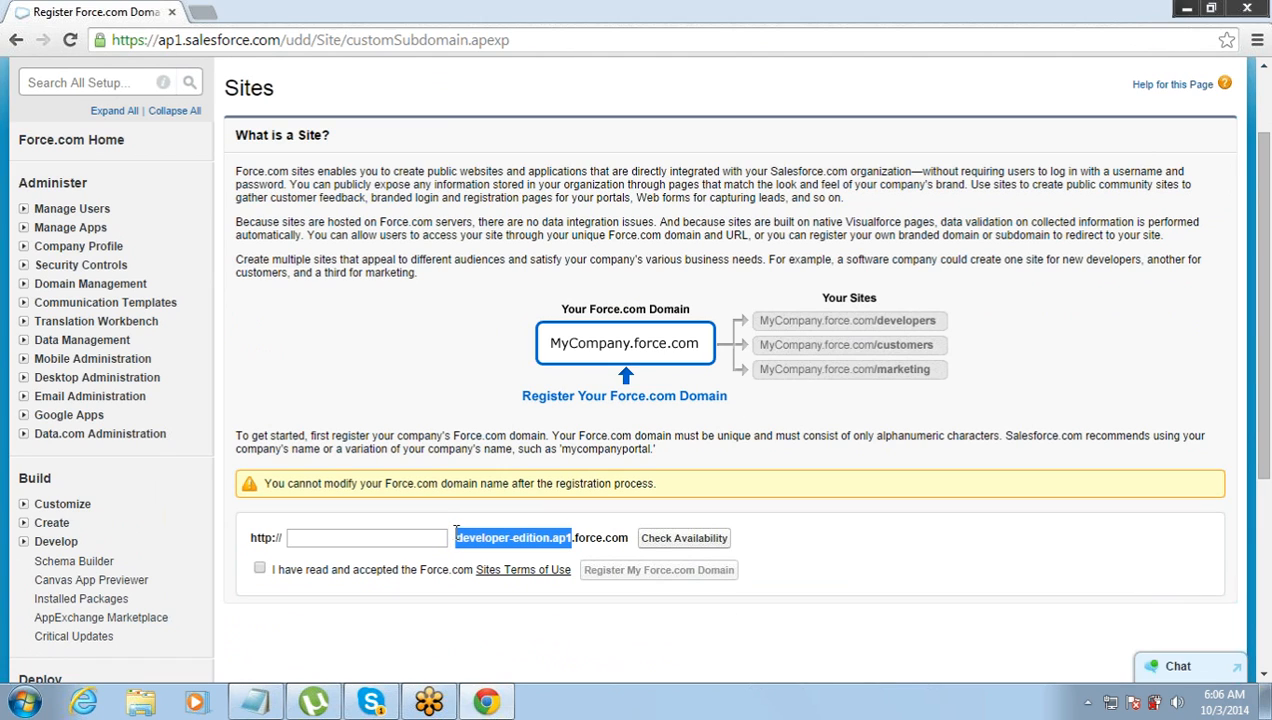
{"action": "left_click", "coordinate": [450, 538]}
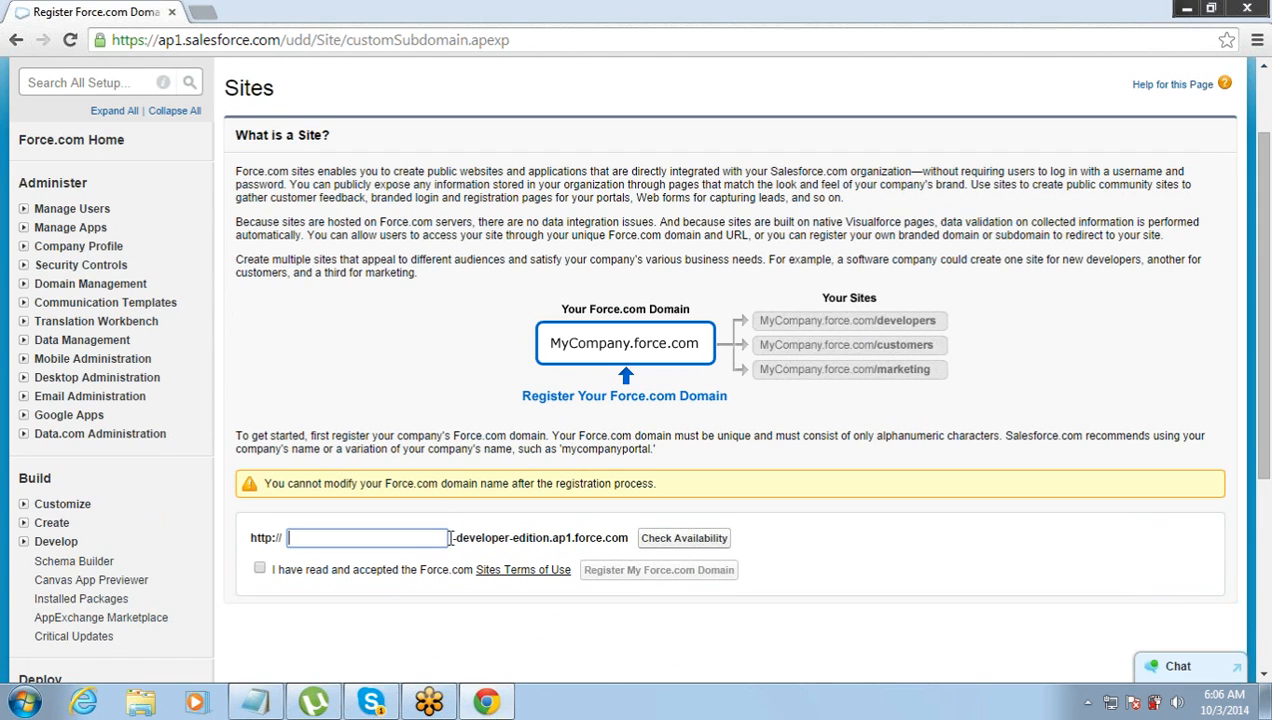
{"action": "left_click_drag", "start_coordinate": [456, 538], "coordinate": [573, 538]}
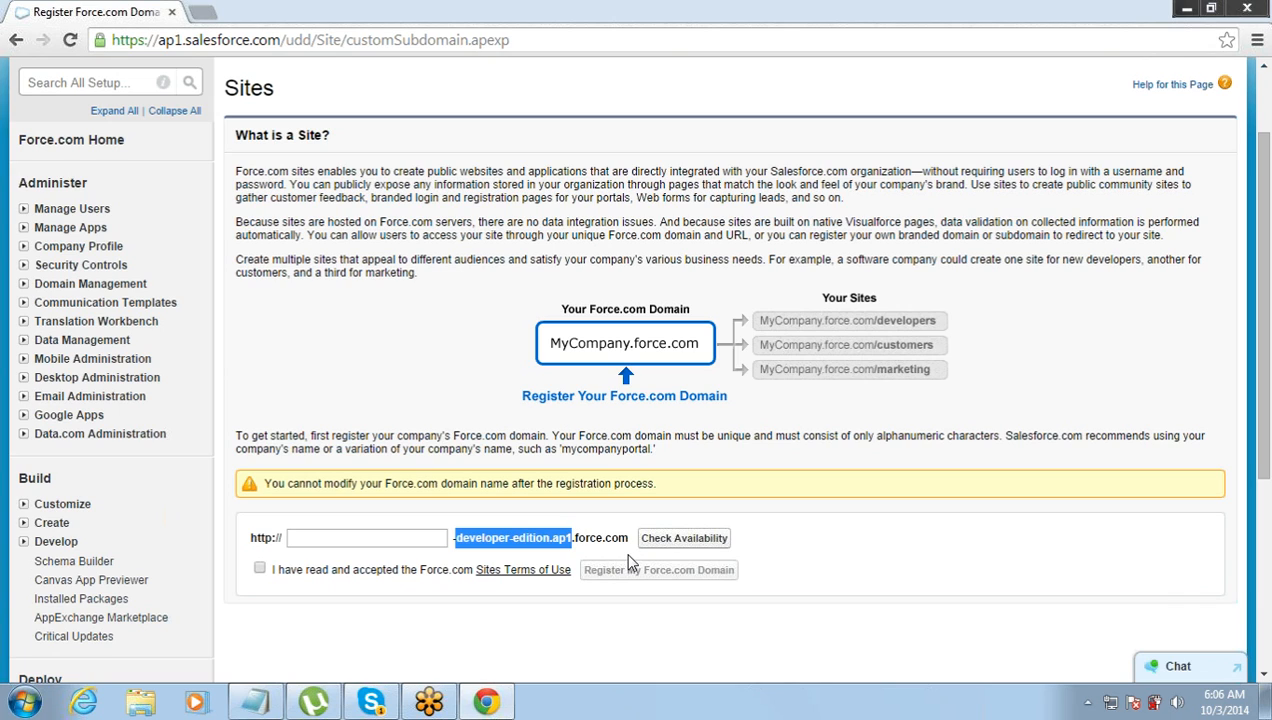
{"action": "left_click", "coordinate": [406, 537]}
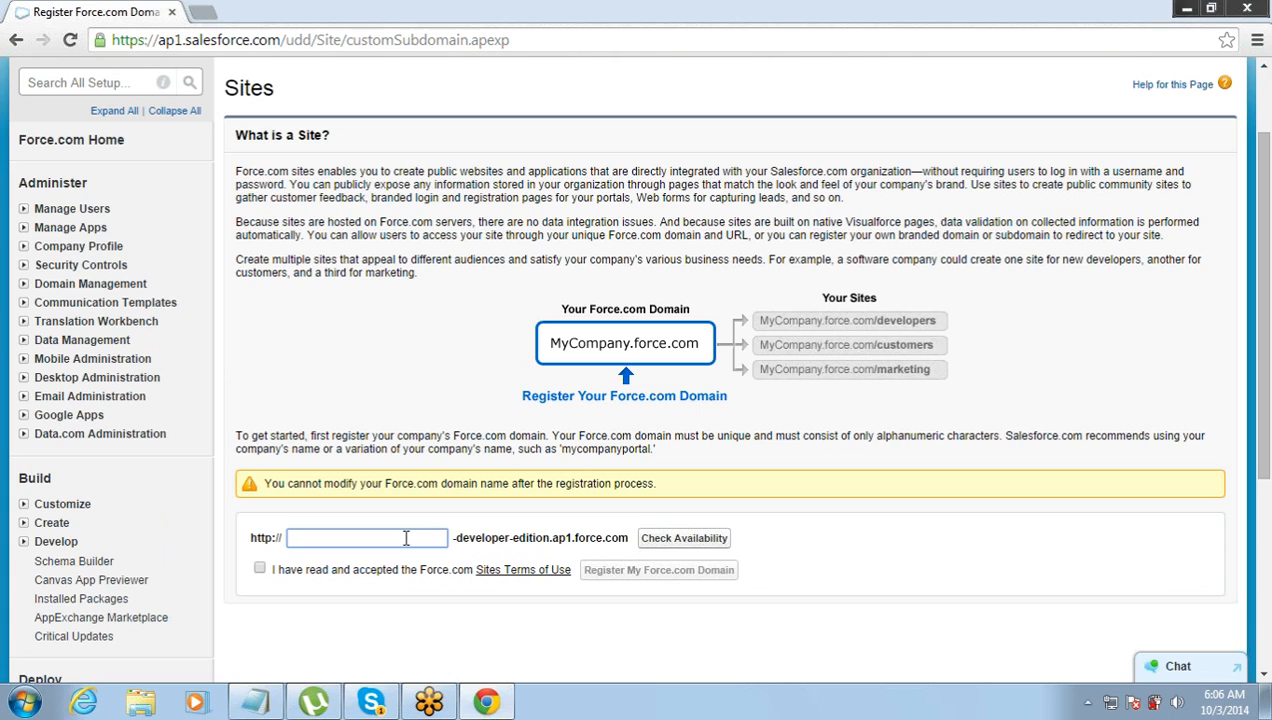
Enter 'october2014' as the Force.com domain name and check that it is available.
{"action": "type", "text": "s"}
{"action": "key", "text": "BackSpace"}
{"action": "type", "text": "october2014"}
{"action": "left_click", "coordinate": [661, 545]}
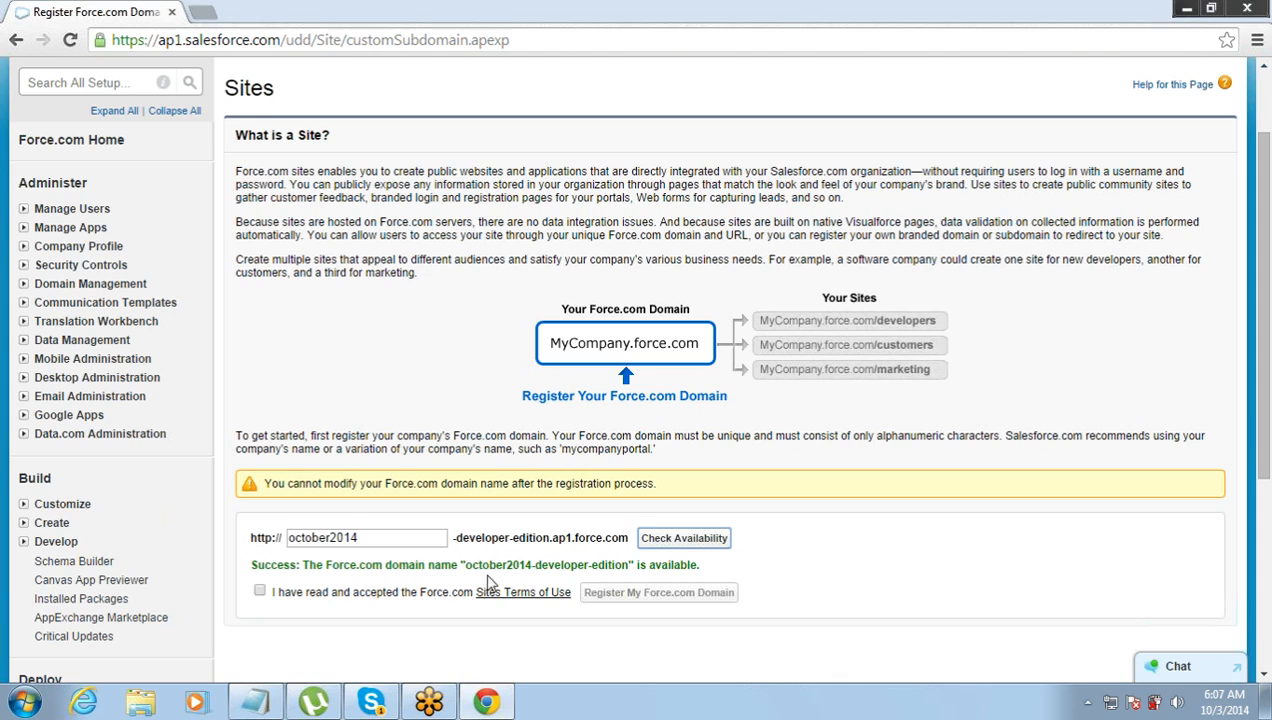
{"action": "left_click", "coordinate": [510, 560]}
{"action": "left_click_drag", "start_coordinate": [510, 560], "coordinate": [568, 565]}
{"action": "left_click", "coordinate": [571, 566]}
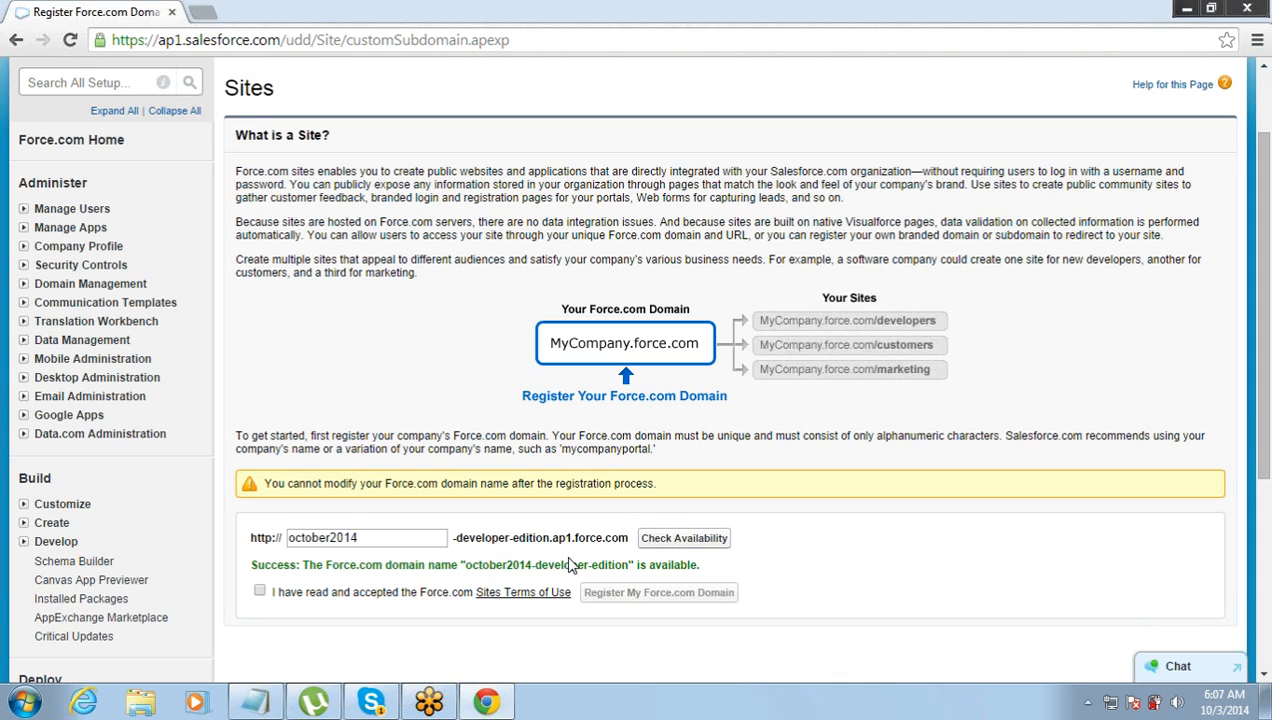
Accept the Sites terms of use and confirm registering the october2014 domain.
{"action": "left_click", "coordinate": [259, 592]}
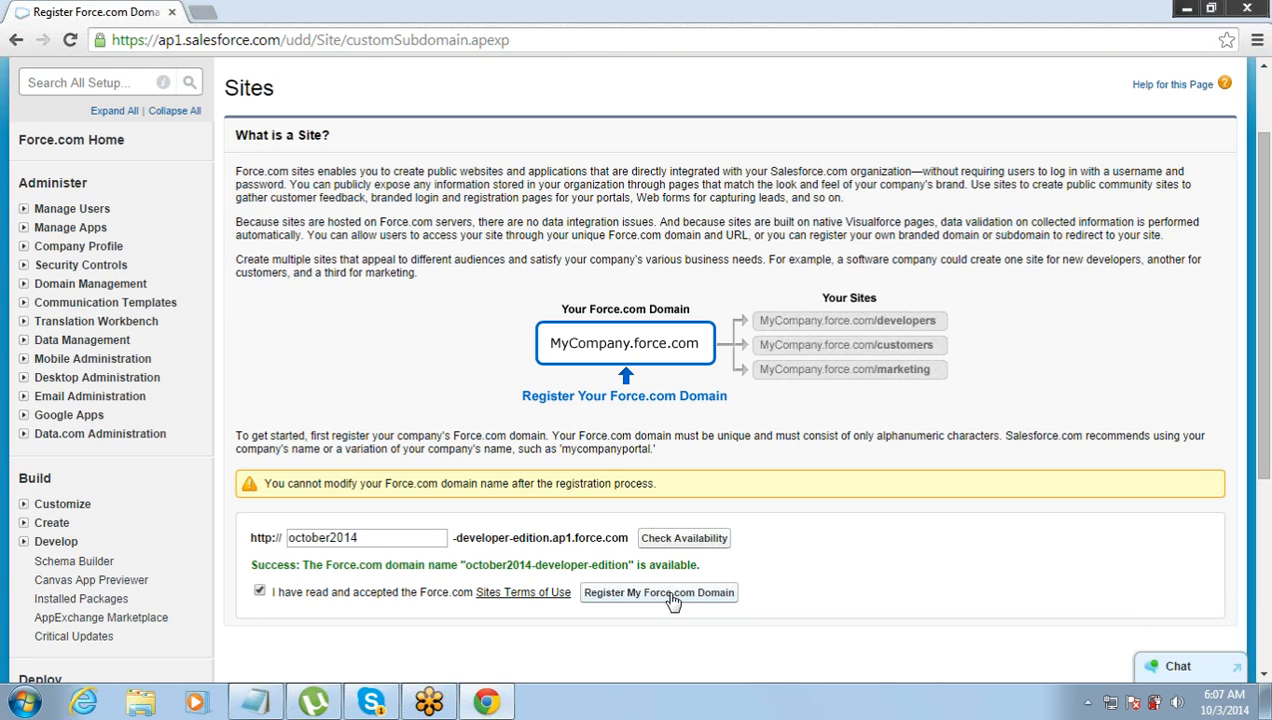
{"action": "left_click", "coordinate": [672, 597]}
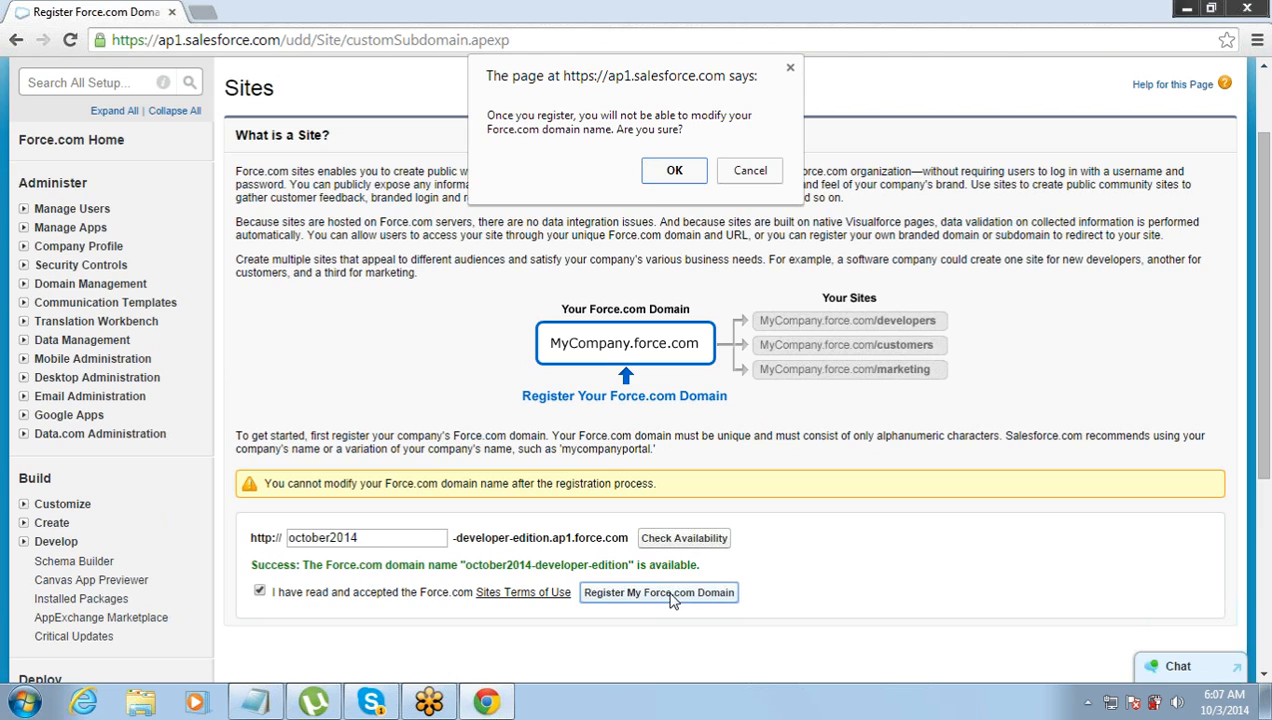
{"action": "left_click", "coordinate": [677, 172]}
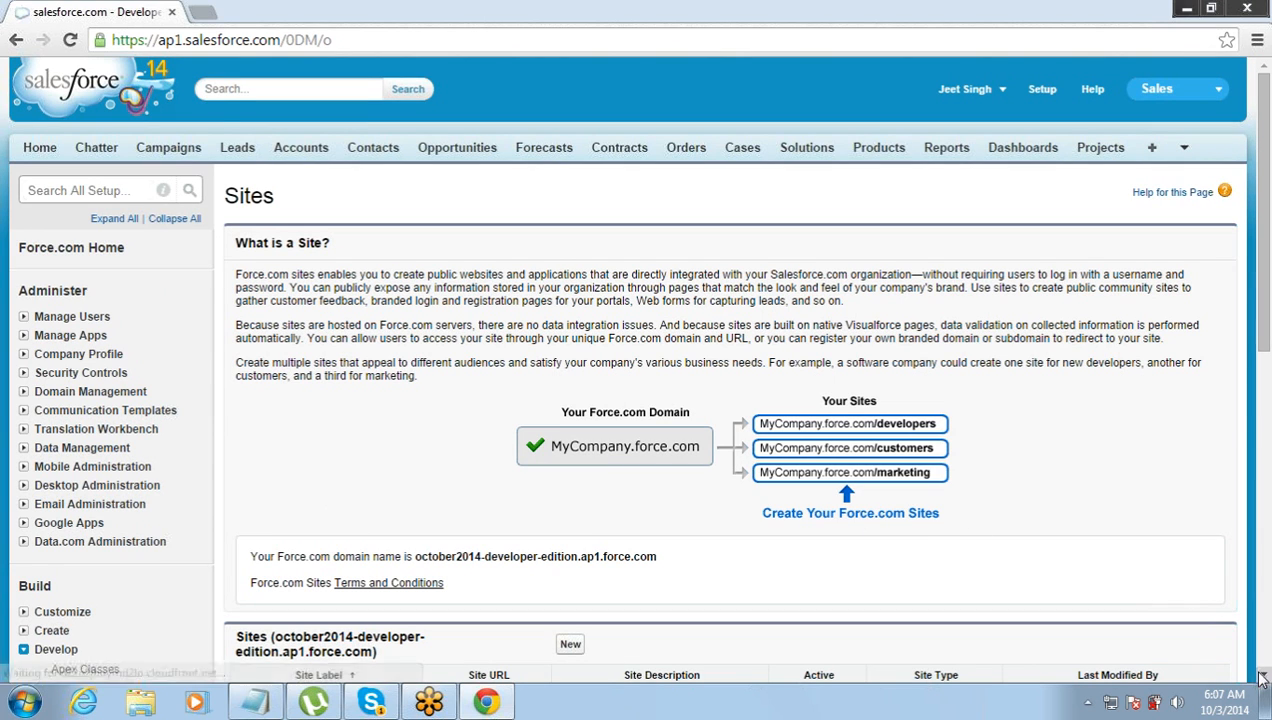
Scroll to the empty Sites list under october2014-developer-edition and start a new site.
{"action": "scroll", "coordinate": [1265, 672], "scroll_direction": "down", "scroll_amount": 2}
{"action": "left_click", "coordinate": [1264, 674]}
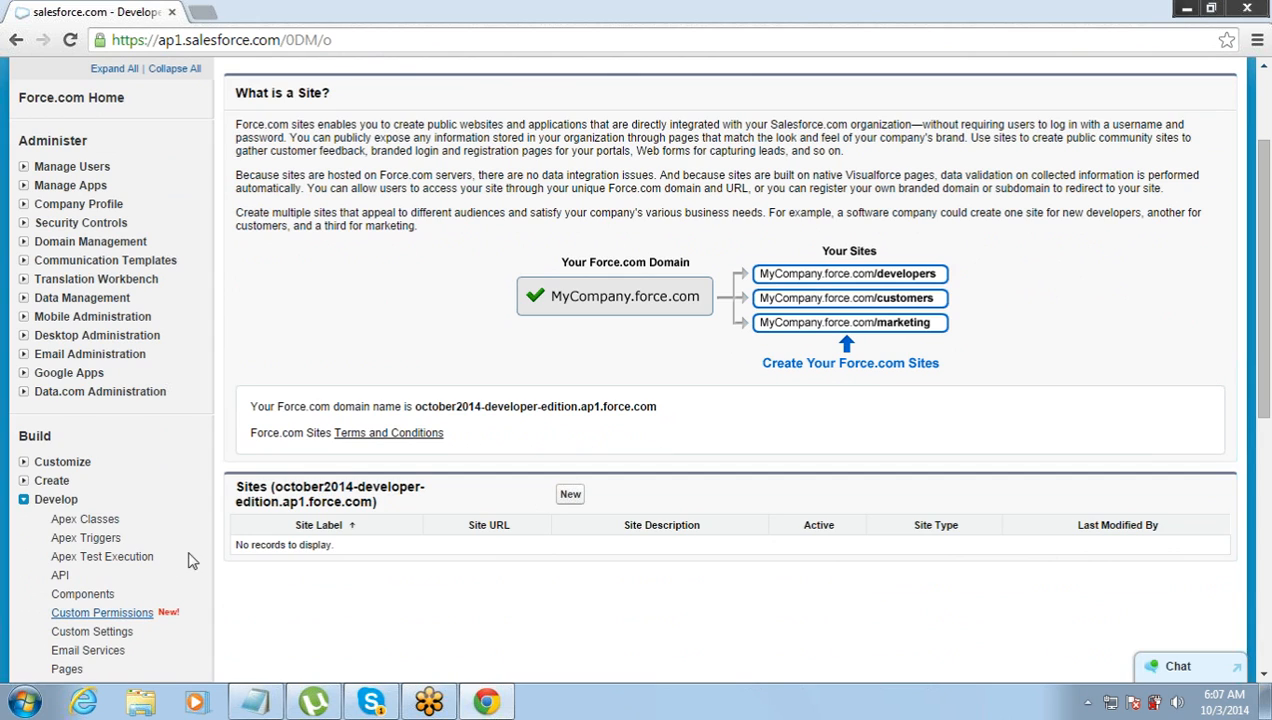
{"action": "left_click_drag", "start_coordinate": [276, 490], "coordinate": [377, 502]}
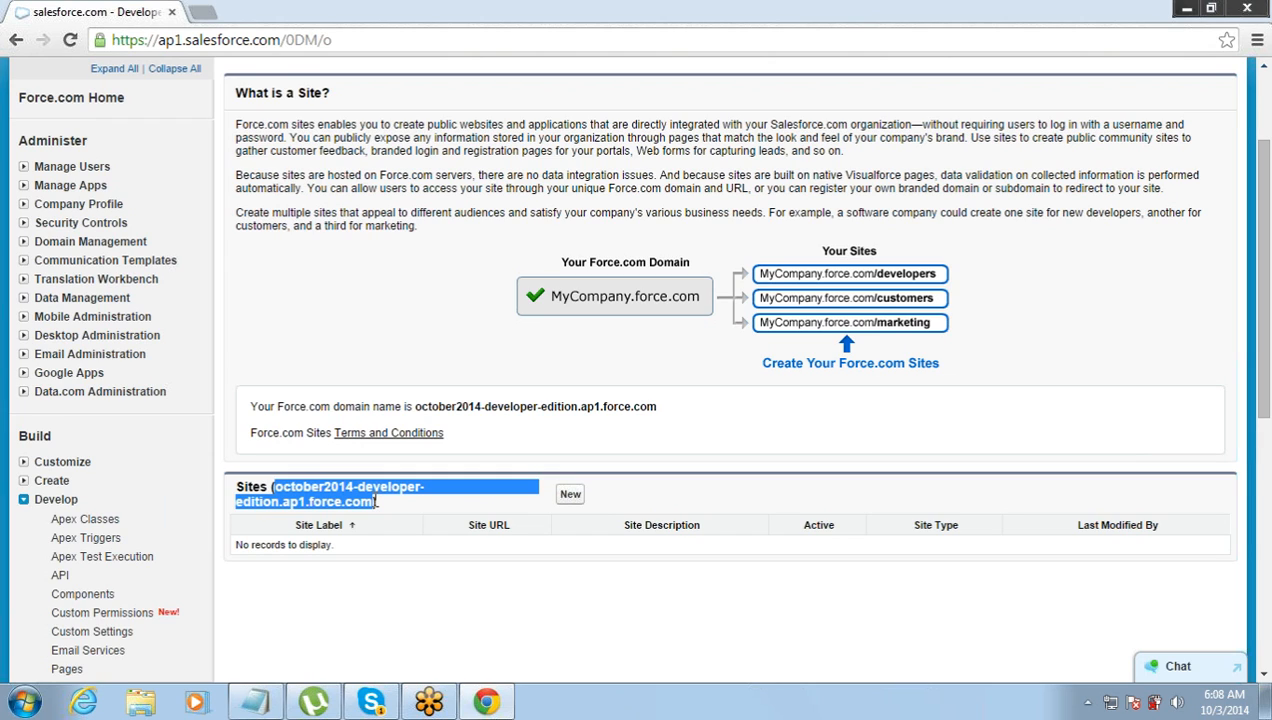
{"action": "left_click", "coordinate": [377, 502]}
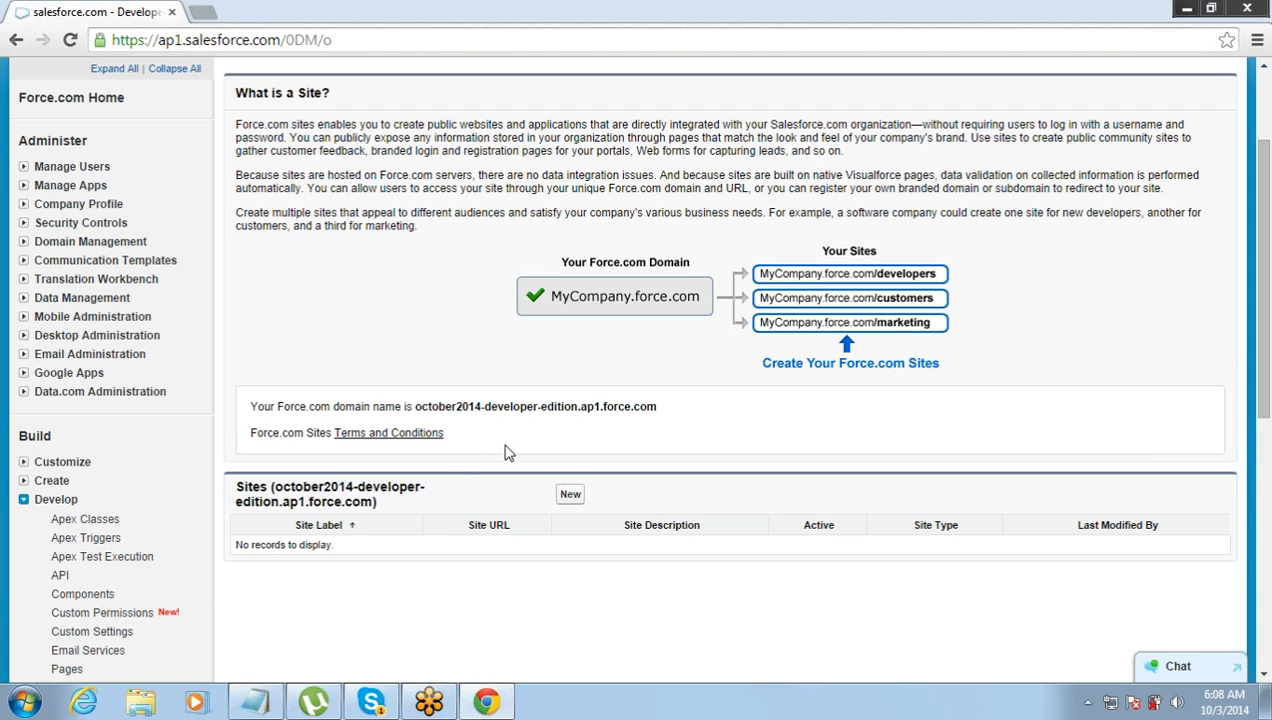
{"action": "left_click", "coordinate": [568, 496]}
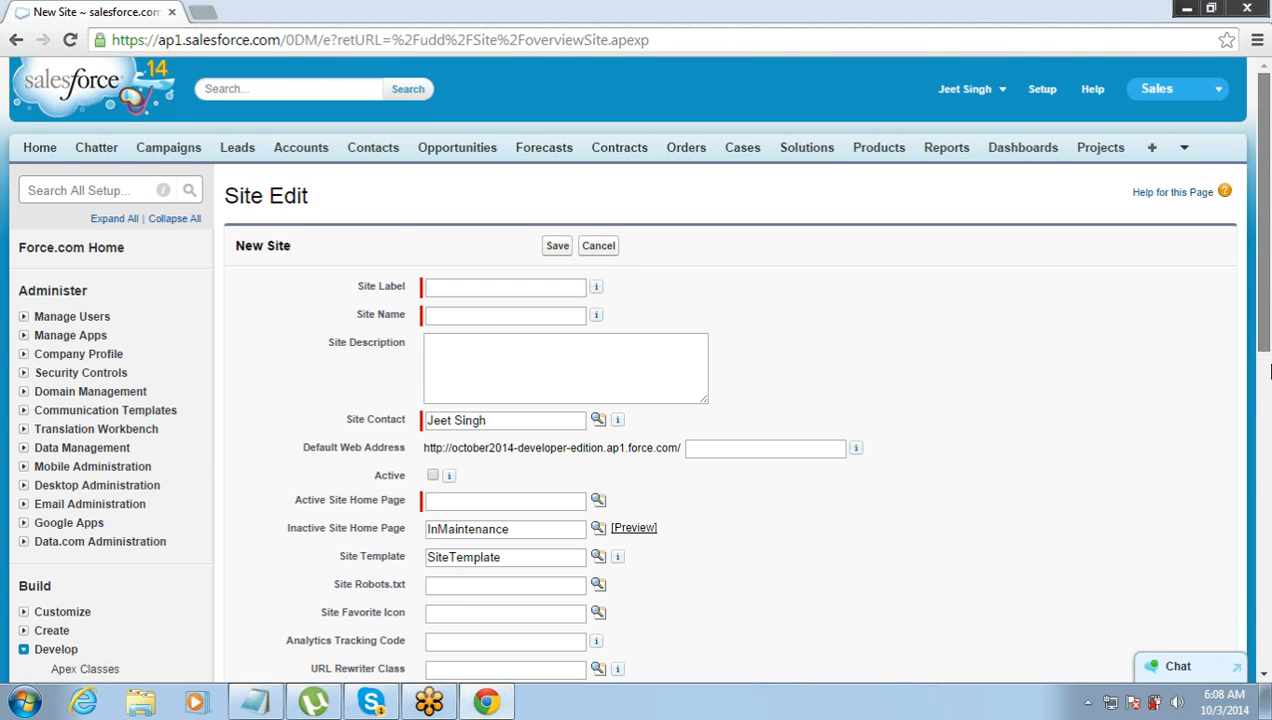
Open the New Site edit page's address in a second browser tab.
{"action": "left_click_drag", "start_coordinate": [1264, 330], "coordinate": [1268, 370]}
{"action": "scroll", "coordinate": [1268, 370], "scroll_direction": "up", "scroll_amount": 1}
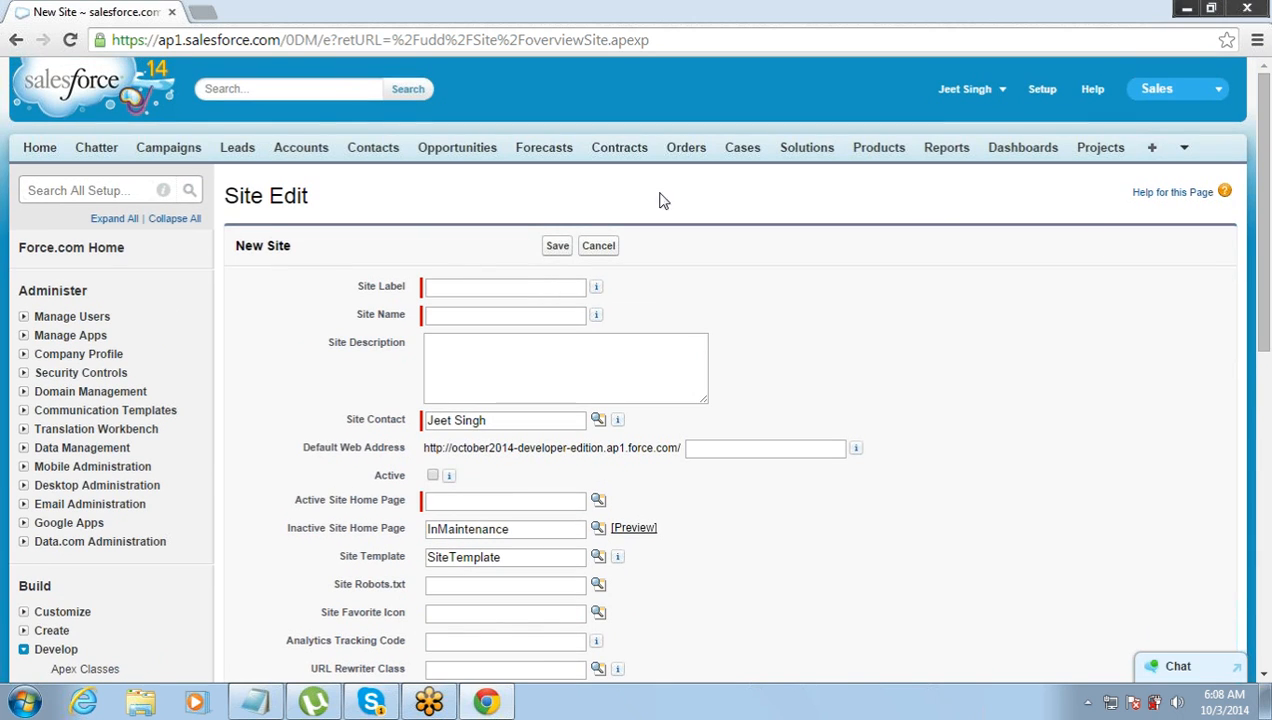
{"action": "left_click", "coordinate": [294, 45]}
{"action": "key", "text": "ctrl+c"}
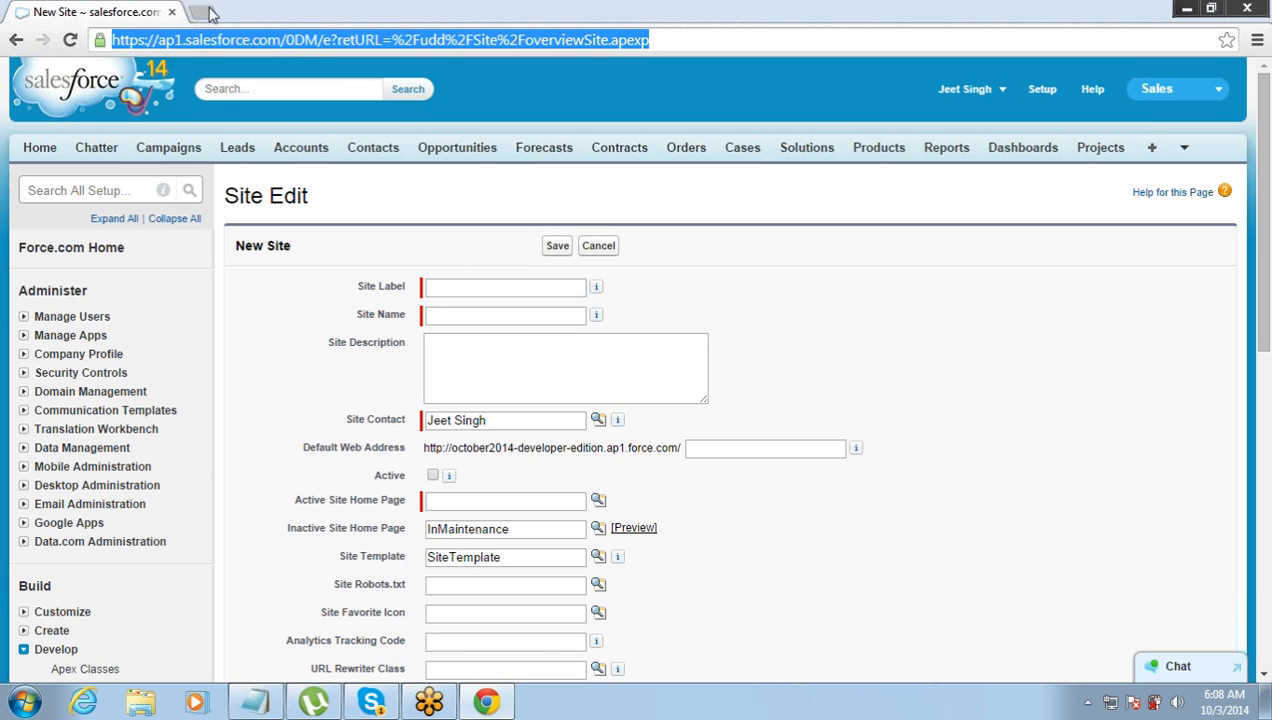
{"action": "left_click", "coordinate": [204, 12]}
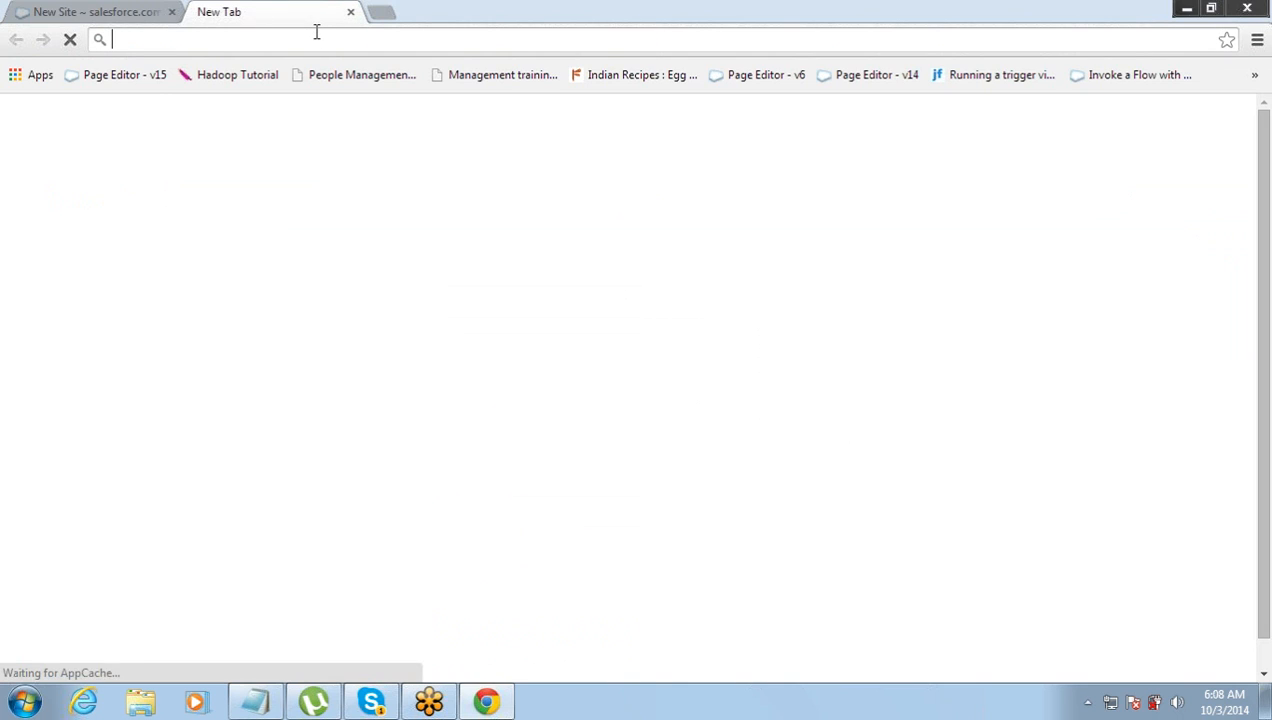
{"action": "key", "text": "ctrl+v"}
{"action": "key", "text": "Return"}
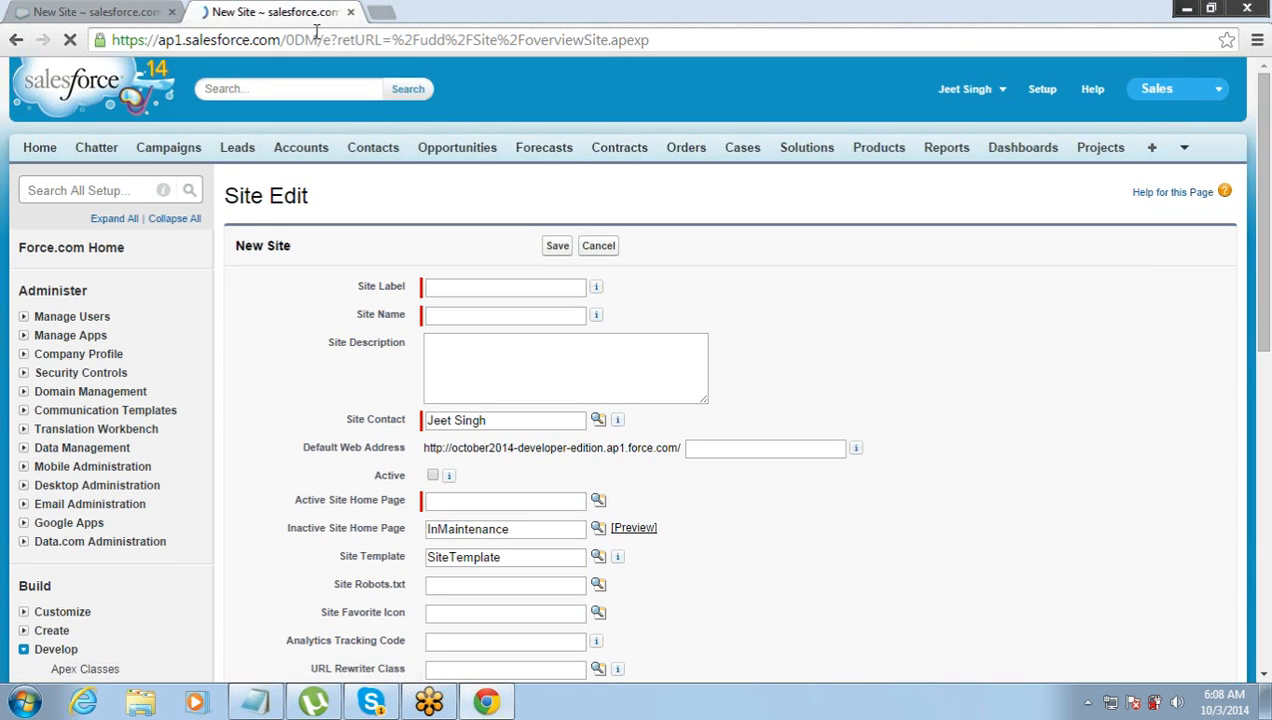
In the second tab, replace the address tail after the domain with 'apex'.
{"action": "left_click", "coordinate": [318, 38]}
{"action": "key", "text": "End"}
{"action": "key", "text": "shift+Left"}
{"action": "key", "text": "shift+Left"}
{"action": "key", "text": "shift+Left"}
{"action": "key", "text": "shift+Left"}
{"action": "key", "text": "shift+Left"}
{"action": "key", "text": "shift+Left"}
{"action": "key", "text": "shift+Left"}
{"action": "key", "text": "shift+Left"}
{"action": "key", "text": "shift+Left"}
{"action": "key", "text": "shift+Left"}
{"action": "key", "text": "shift+Left"}
{"action": "key", "text": "shift+Left"}
{"action": "key", "text": "shift+Left"}
{"action": "key", "text": "shift+Left"}
{"action": "key", "text": "shift+Left"}
{"action": "key", "text": "shift+Left"}
{"action": "key", "text": "shift+Left"}
{"action": "key", "text": "shift+Left"}
{"action": "key", "text": "shift+Left"}
{"action": "key", "text": "shift+Left"}
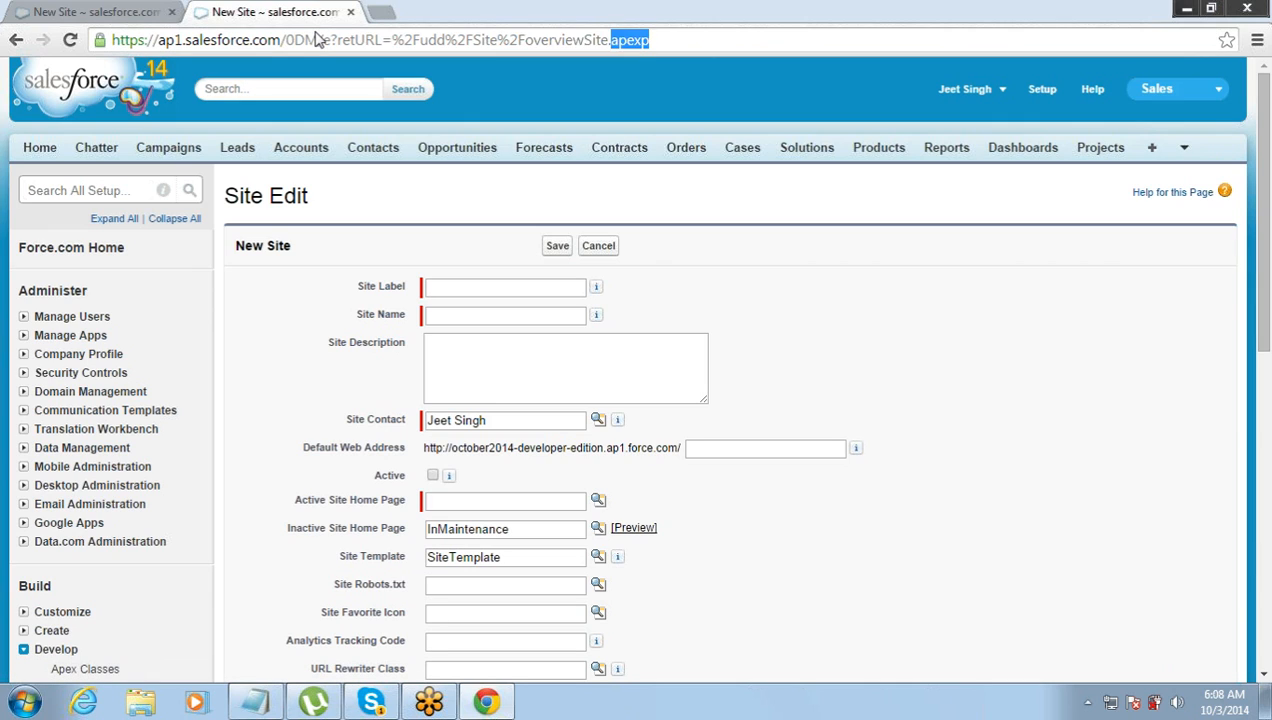
{"action": "key", "text": "shift+Left"}
{"action": "key", "text": "shift+Left"}
{"action": "key", "text": "shift+Left"}
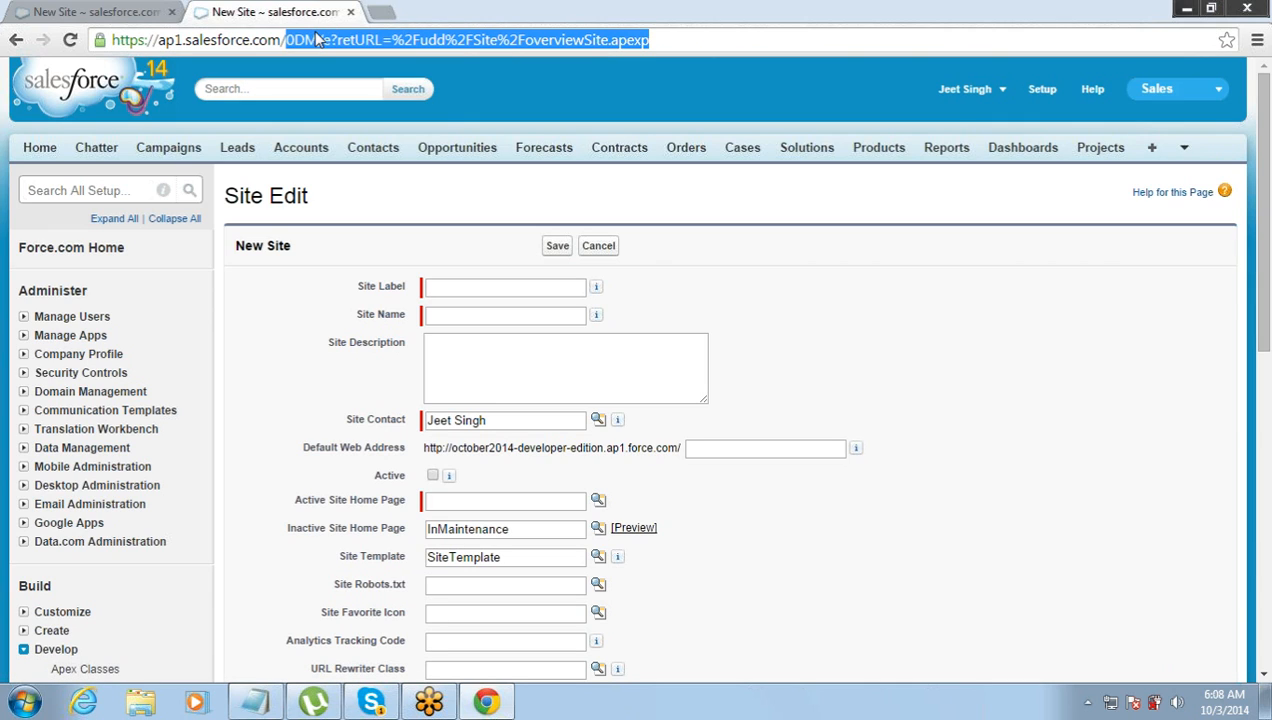
{"action": "type", "text": "apex"}
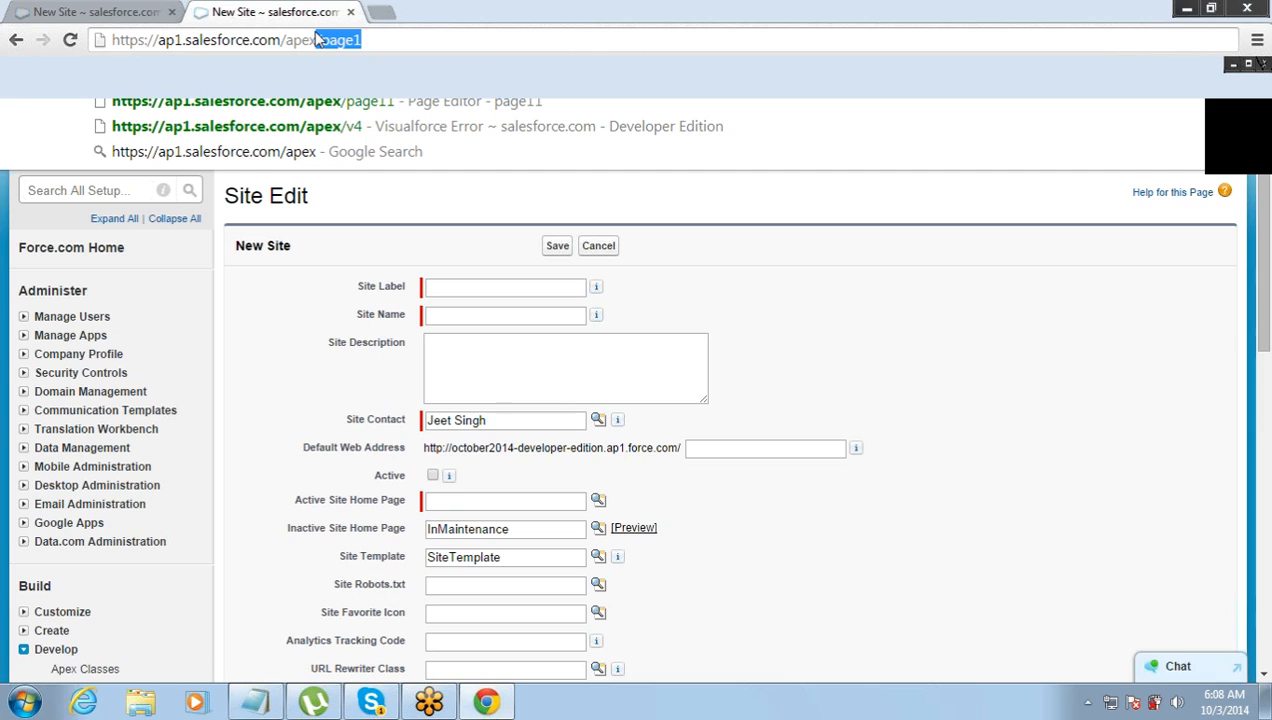
Try the Visualforce pages /apex/page7 and /apex/page9 in the second tab.
{"action": "key", "text": "BackSpace"}
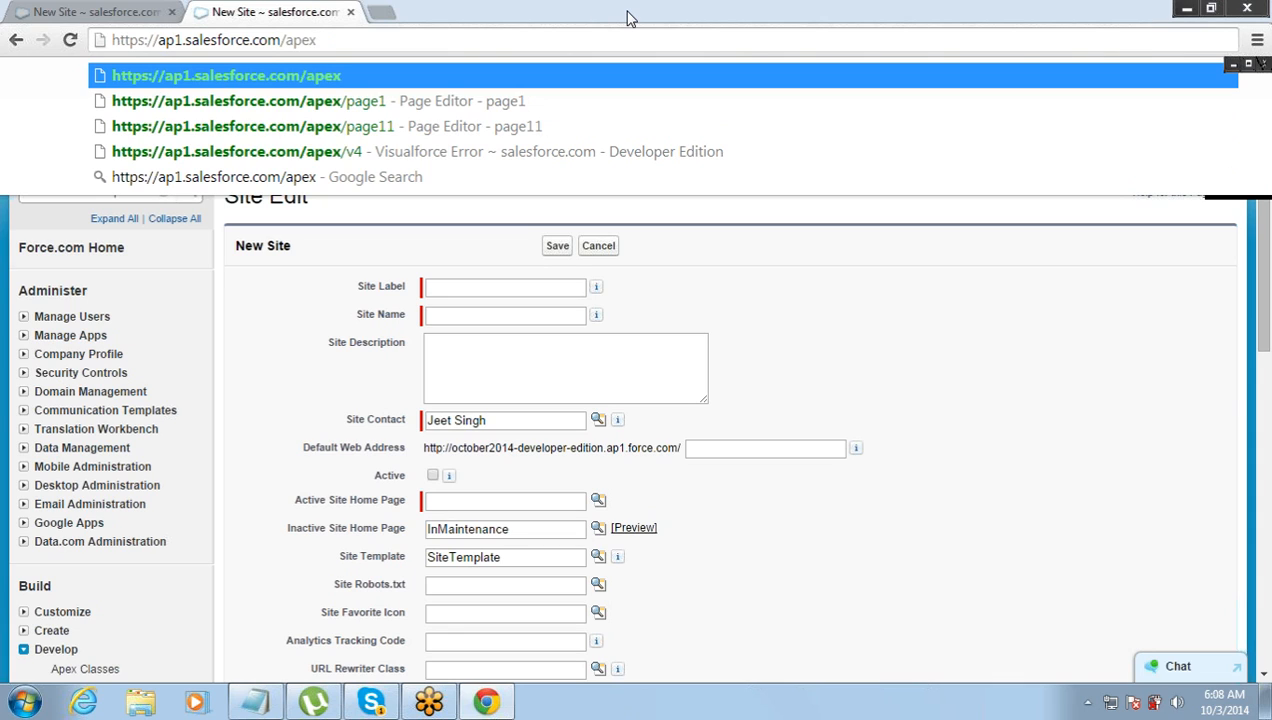
{"action": "type", "text": "/"}
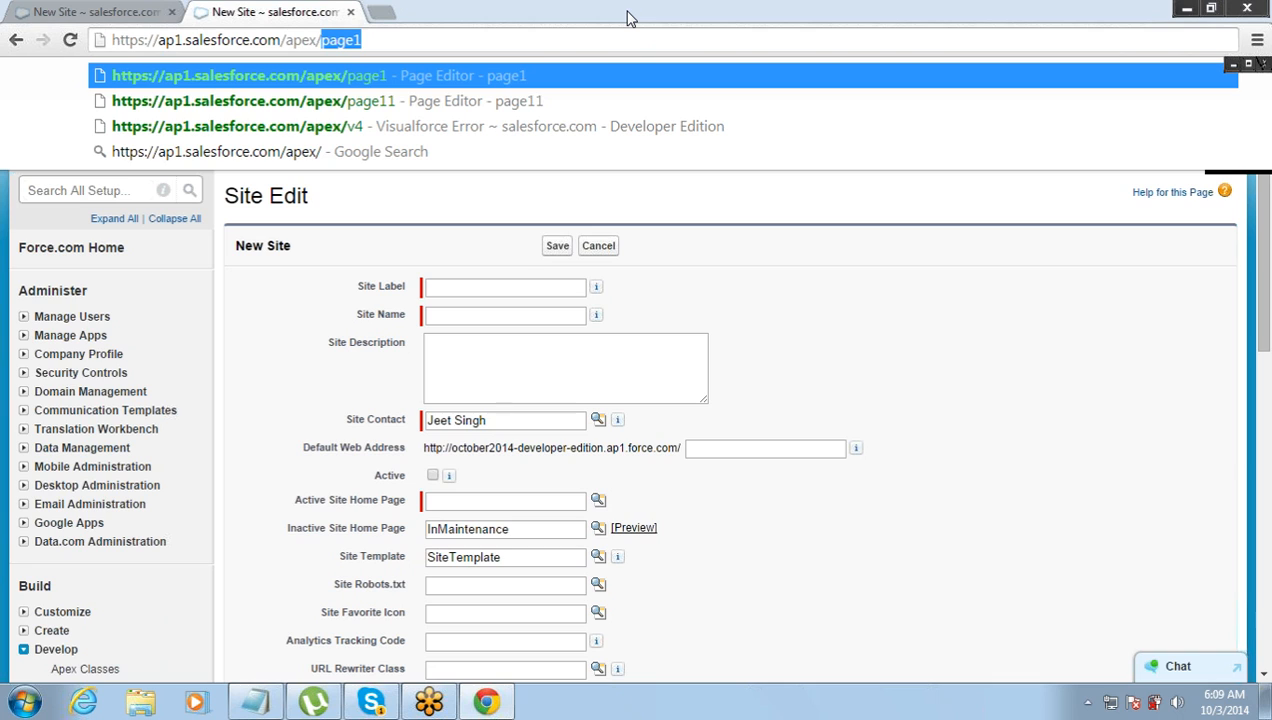
{"action": "type", "text": "page1"}
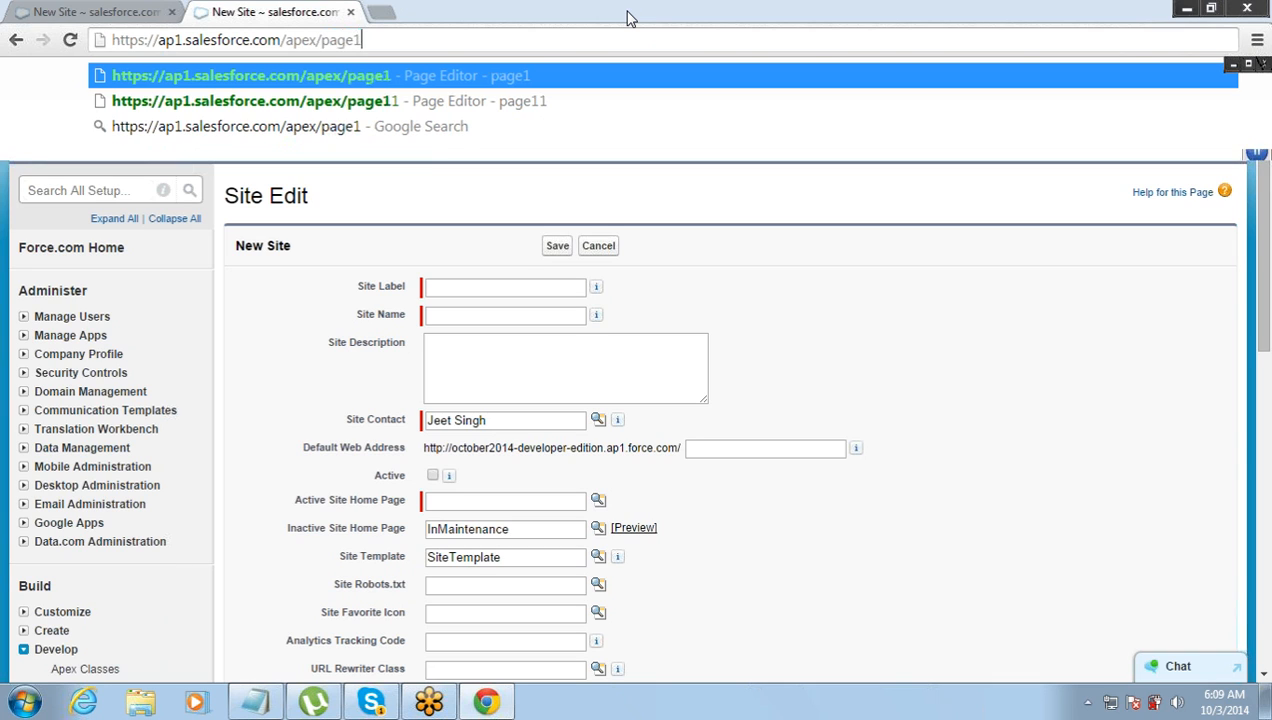
{"action": "key", "text": "BackSpace"}
{"action": "type", "text": "7"}
{"action": "key", "text": "Return"}
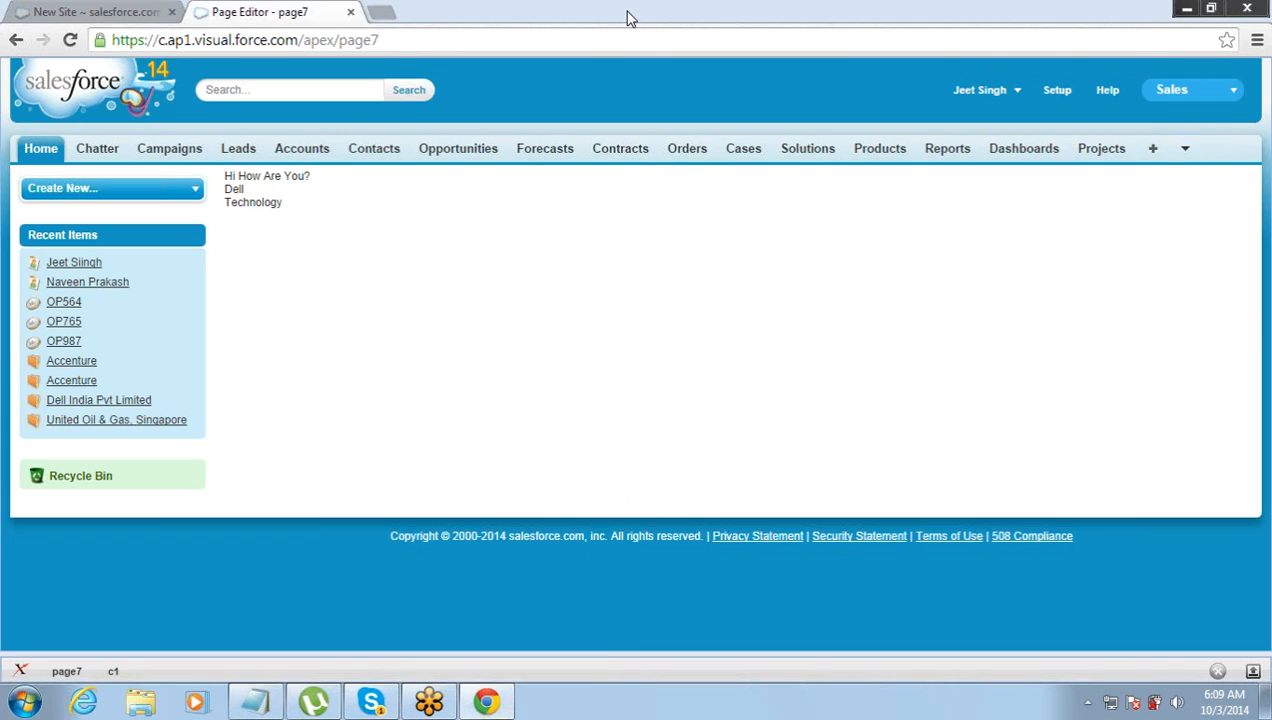
{"action": "left_click", "coordinate": [566, 48]}
{"action": "left_click", "coordinate": [566, 48]}
{"action": "key", "text": "shift+Left"}
{"action": "type", "text": "9"}
{"action": "key", "text": "Return"}
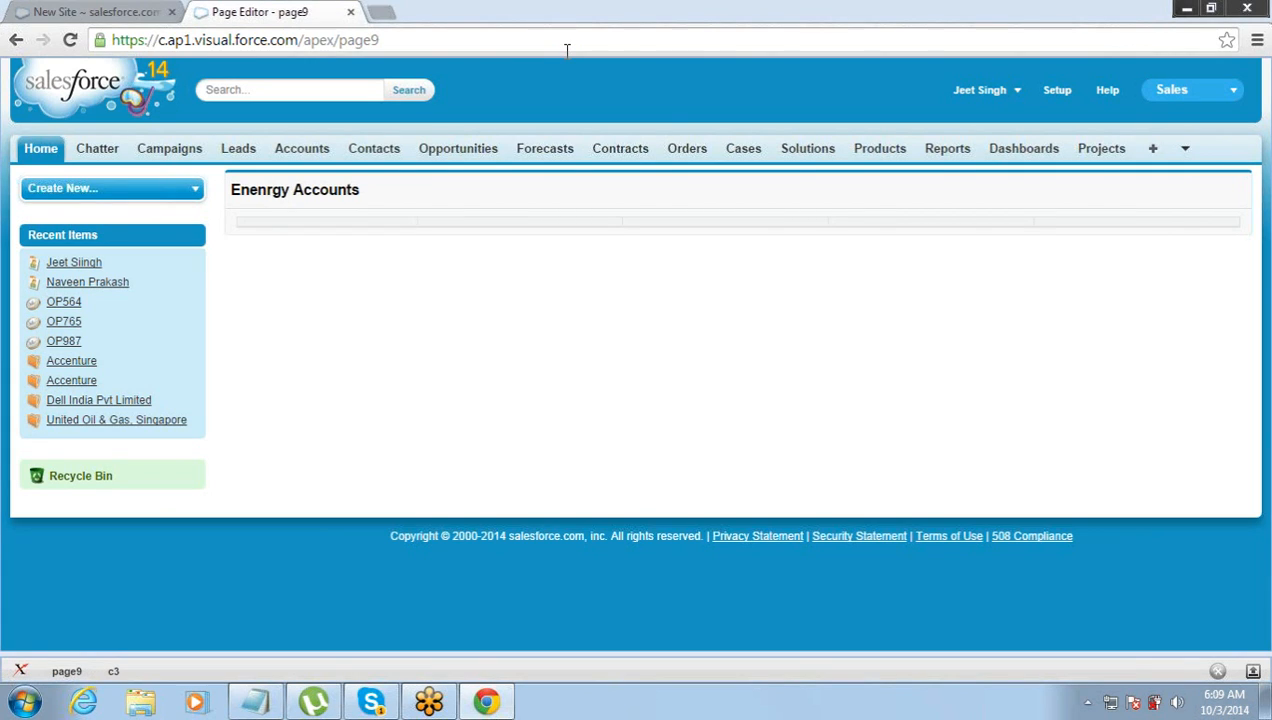
Load /apex/page8, the account list page, then return to the New Site tab.
{"action": "left_click", "coordinate": [566, 48]}
{"action": "left_click", "coordinate": [566, 48]}
{"action": "key", "text": "BackSpace"}
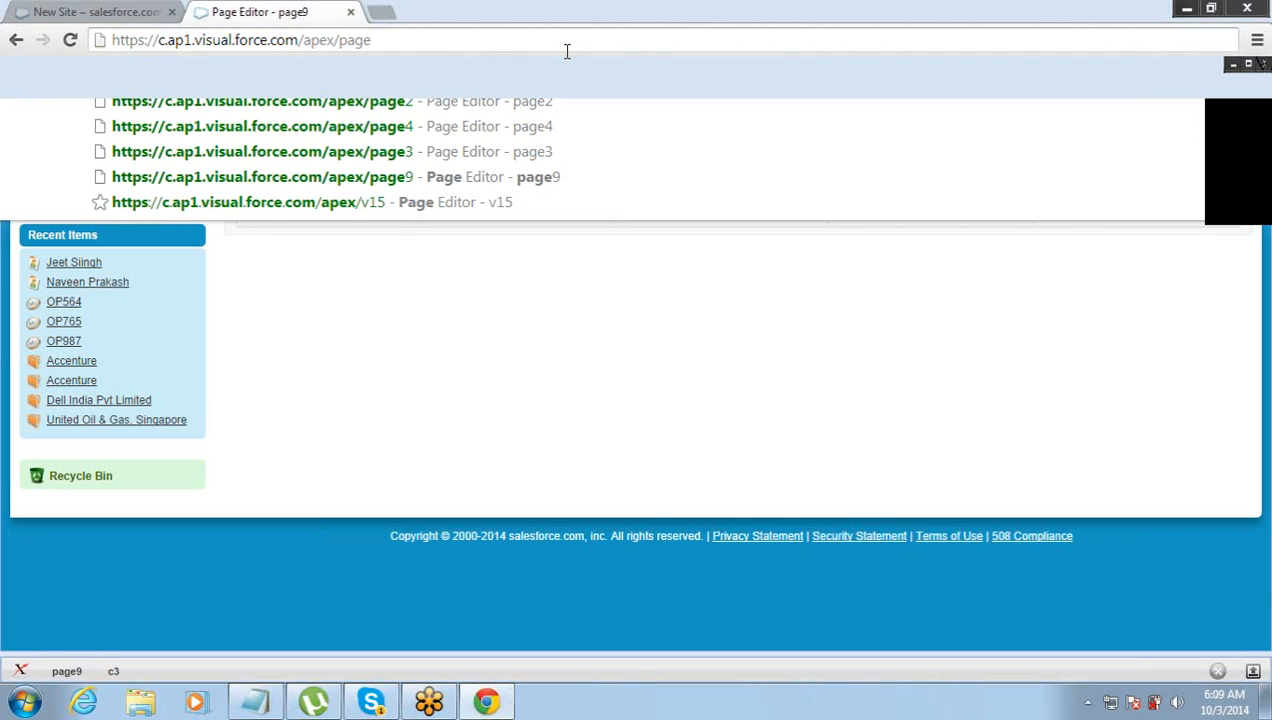
{"action": "type", "text": "8"}
{"action": "key", "text": "Return"}
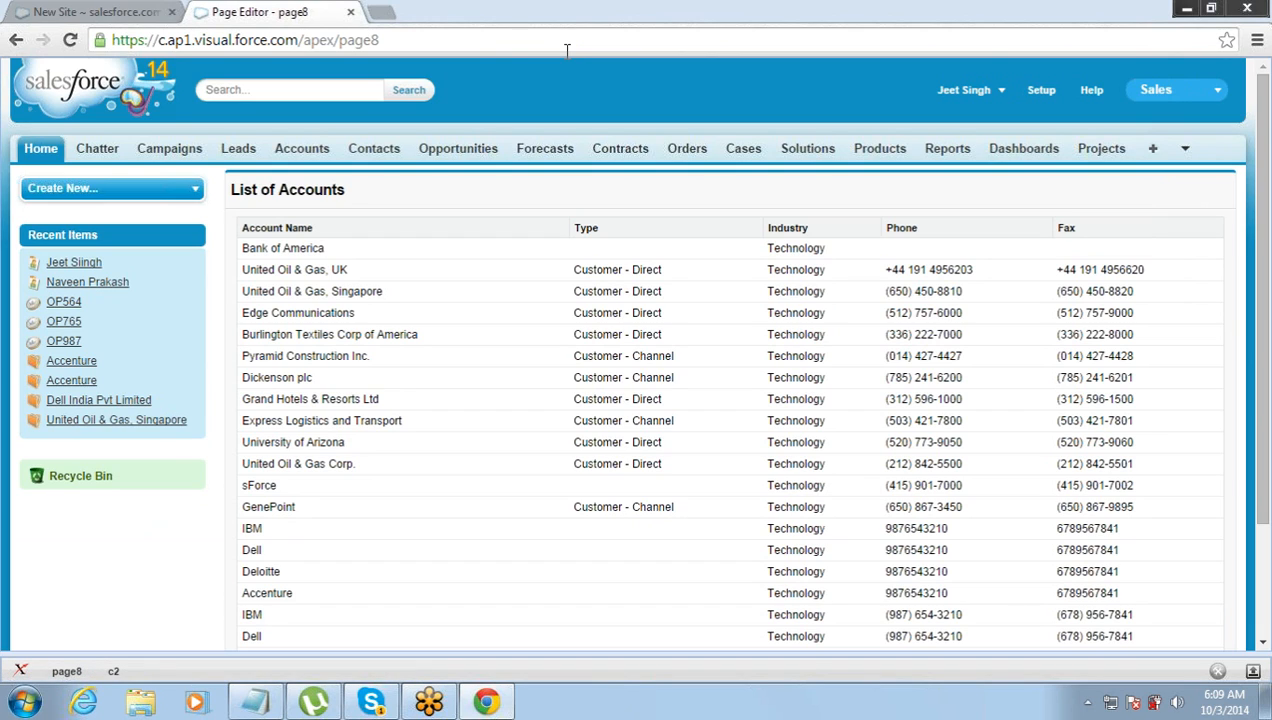
{"action": "left_click", "coordinate": [379, 39]}
{"action": "key", "text": "ctrl+shift+Tab"}
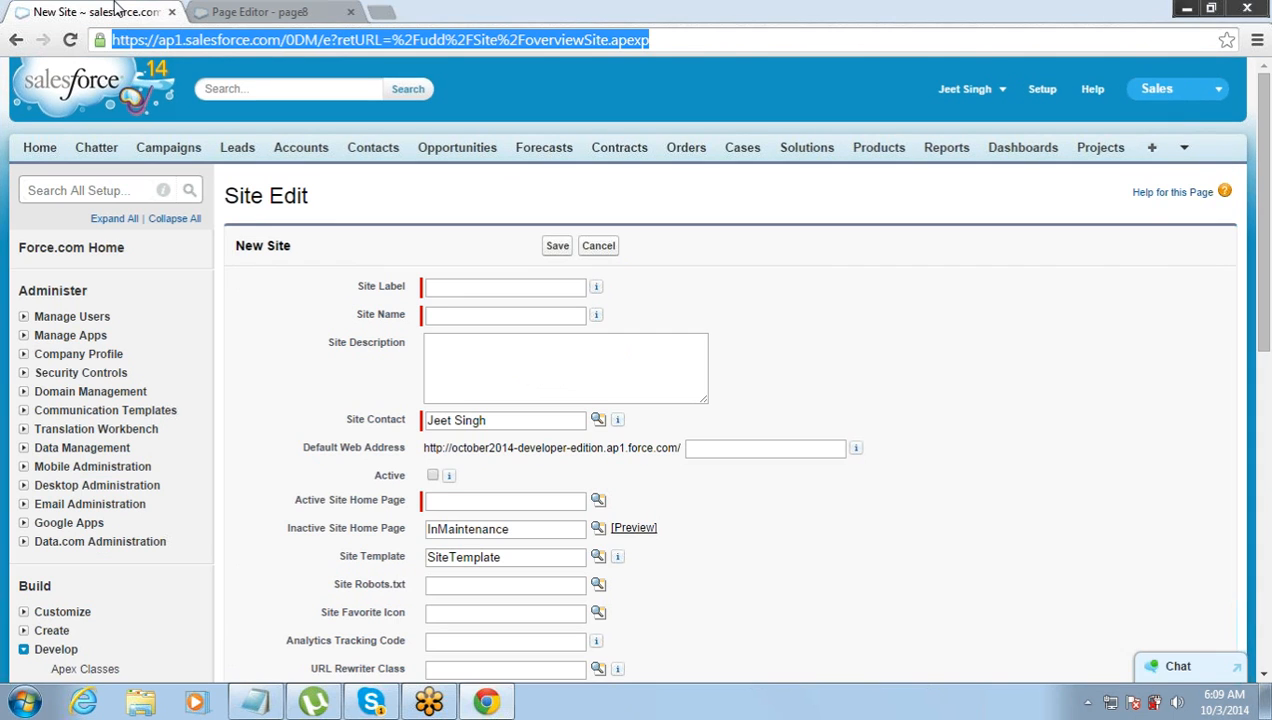
Enter 'Accounts_List' as the new site's label.
{"action": "left_click", "coordinate": [440, 285]}
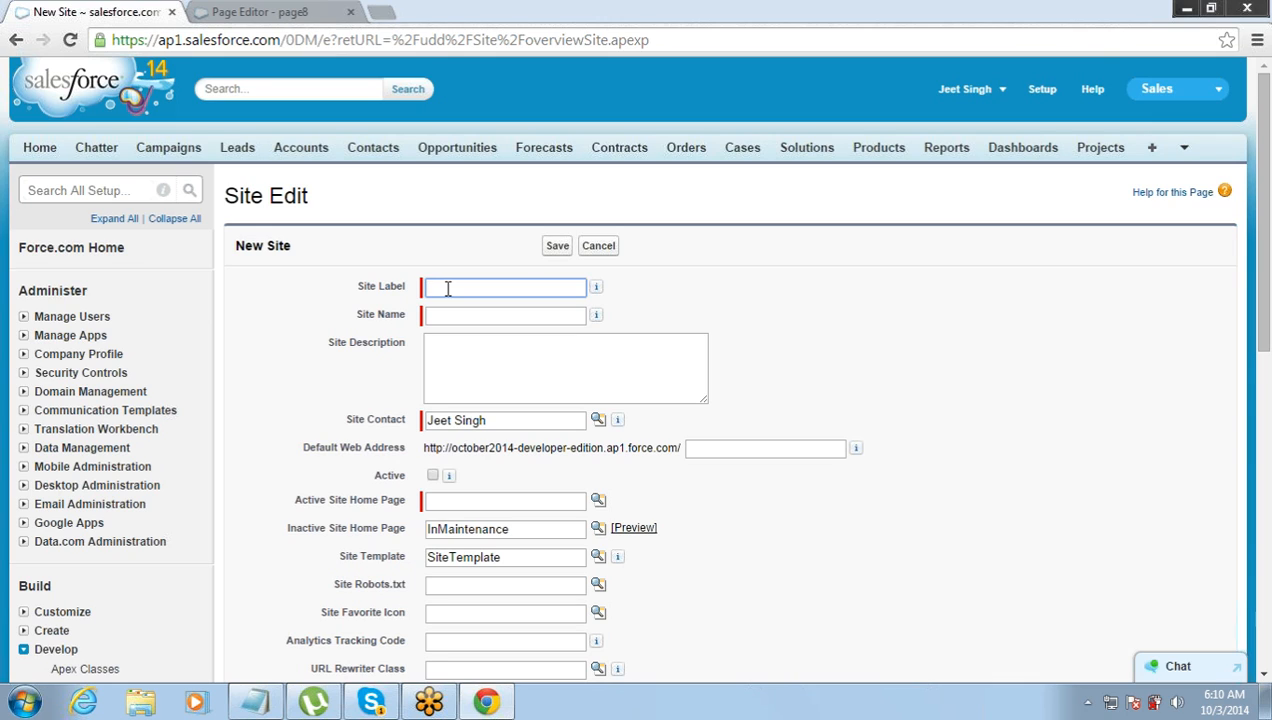
{"action": "type", "text": "Accounts_List"}
{"action": "left_click", "coordinate": [596, 286]}
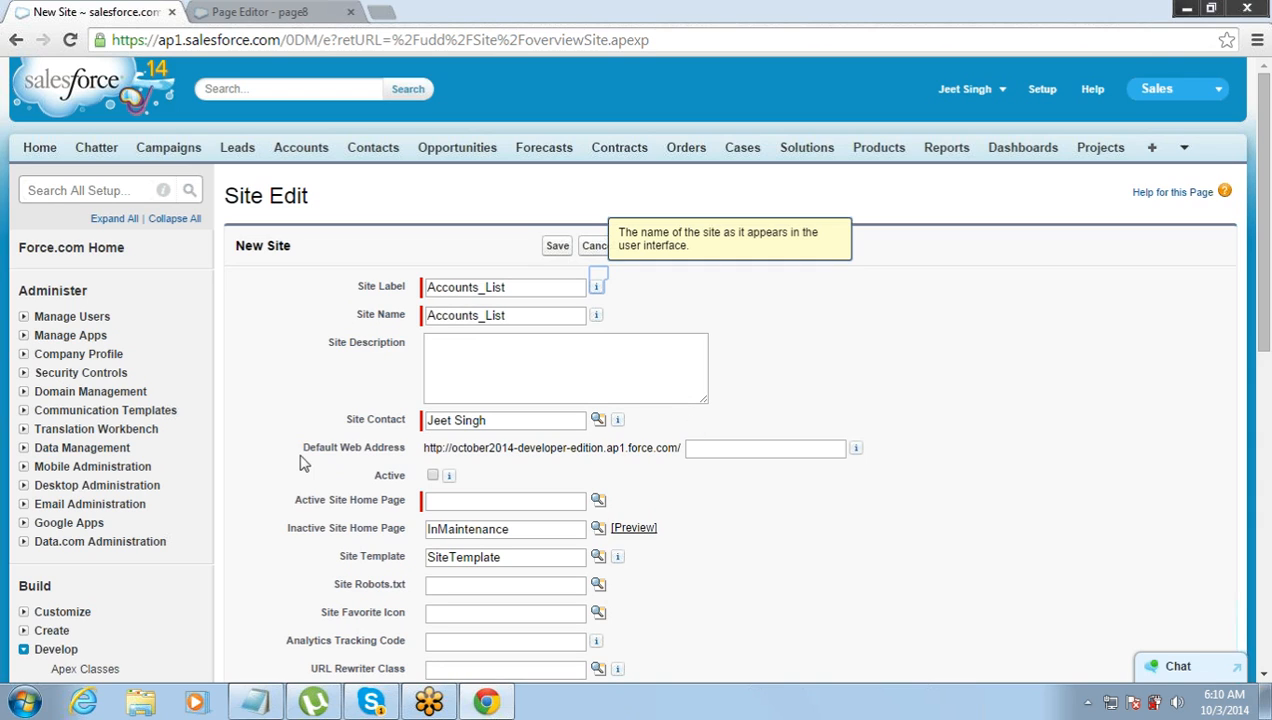
{"action": "left_click_drag", "start_coordinate": [302, 447], "coordinate": [630, 450]}
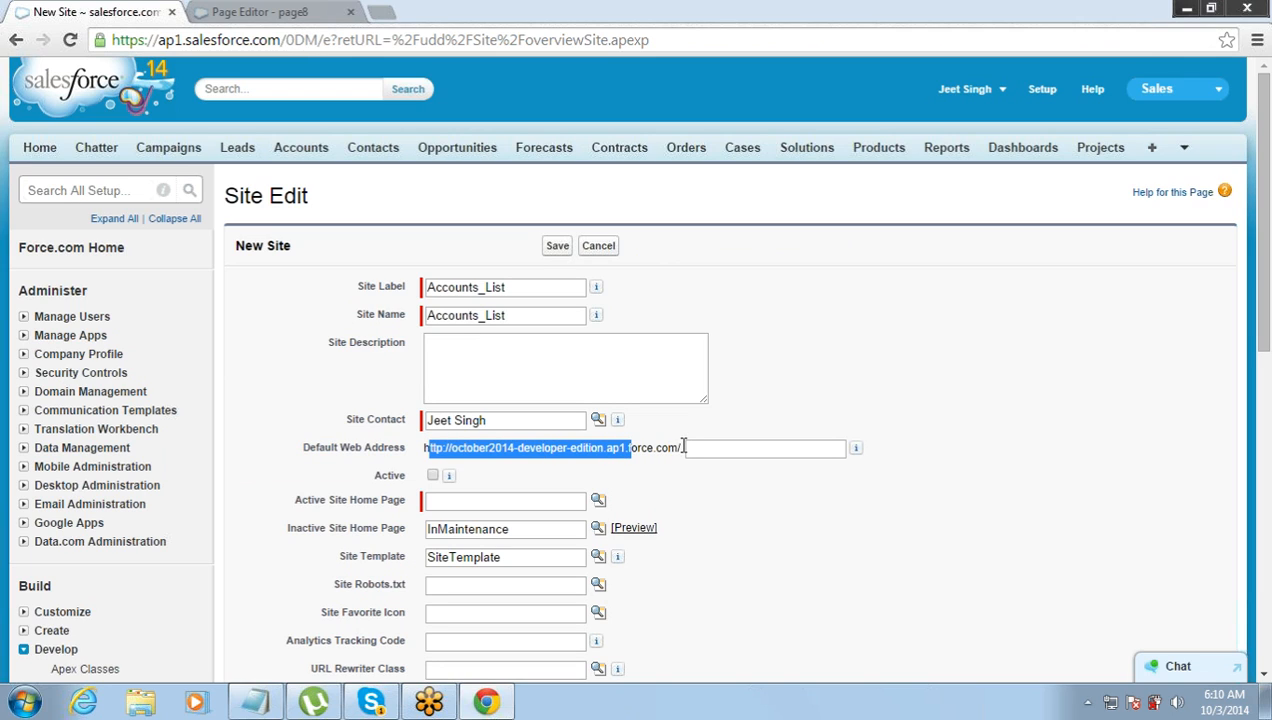
Set the site's default web address path to 'acts'.
{"action": "left_click", "coordinate": [684, 447]}
{"action": "left_click", "coordinate": [690, 449]}
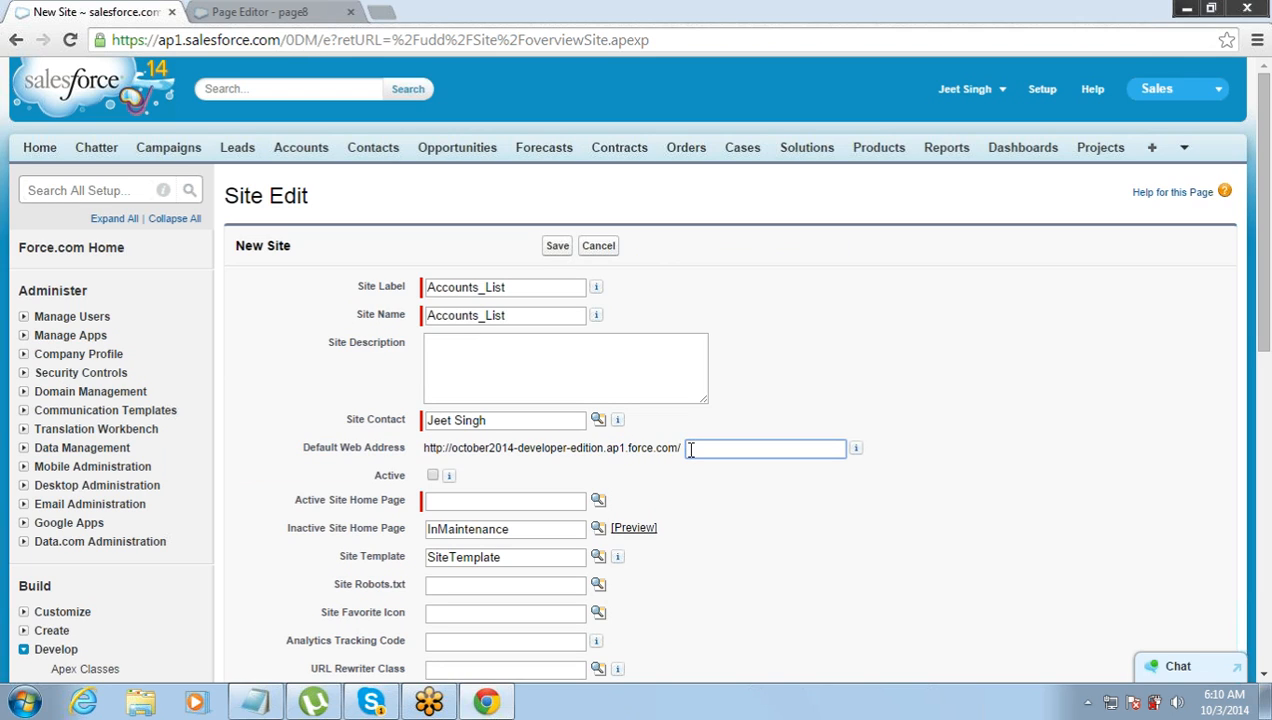
{"action": "type", "text": "acts"}
{"action": "key", "text": "shift+Left"}
{"action": "key", "text": "shift+Left"}
{"action": "key", "text": "shift+Left"}
{"action": "key", "text": "shift+Left"}
{"action": "left_click", "coordinate": [731, 448]}
{"action": "left_click_drag", "start_coordinate": [733, 448], "coordinate": [689, 453]}
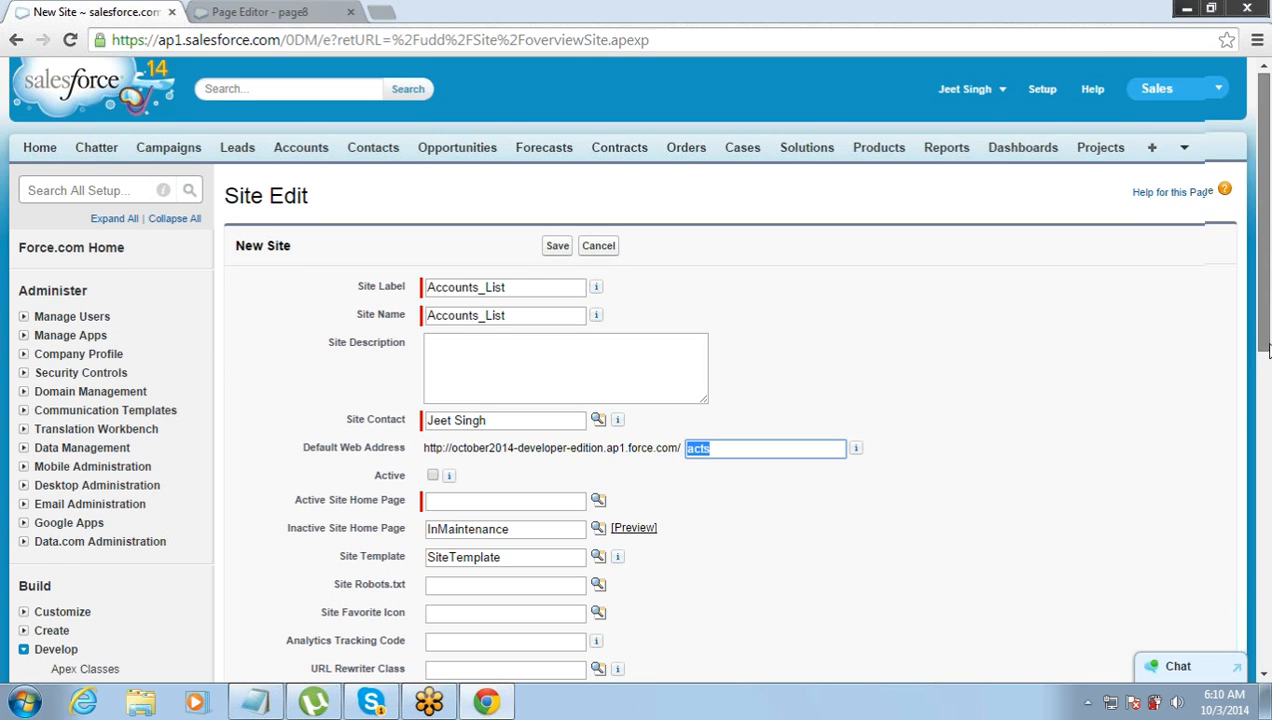
{"action": "scroll", "coordinate": [1265, 340], "scroll_direction": "down", "scroll_amount": 1}
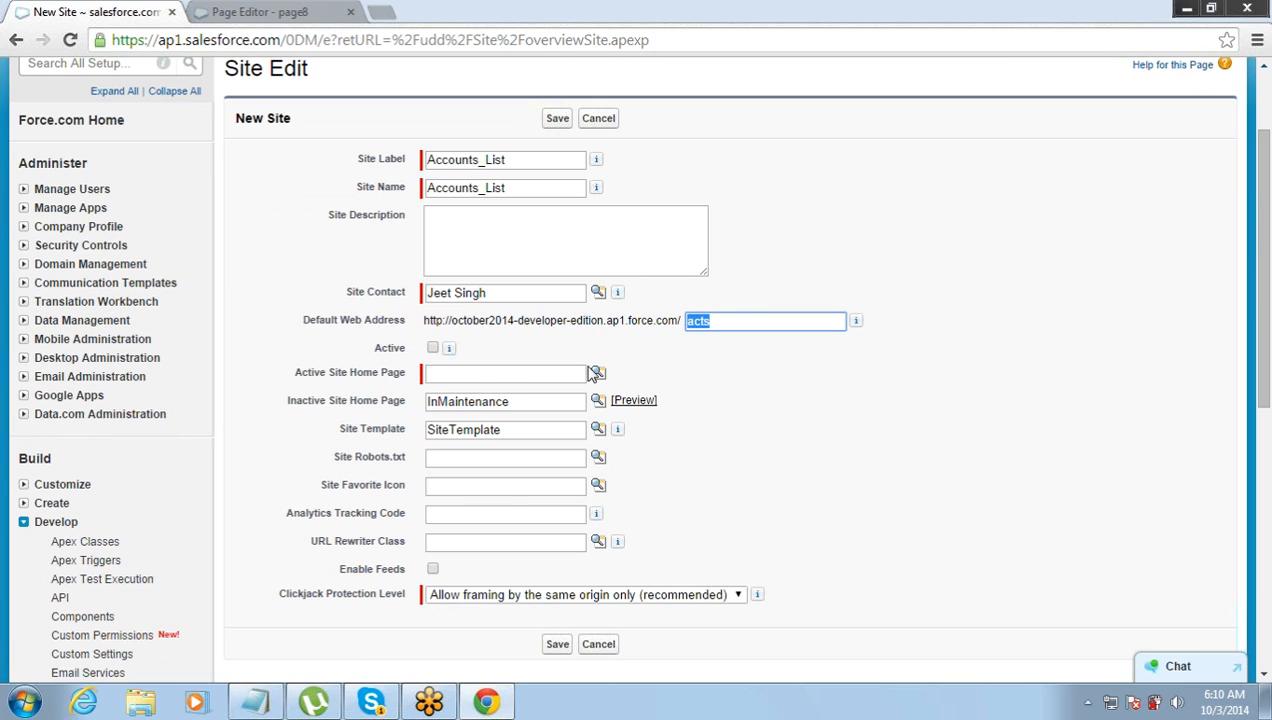
Choose page8 from the lookup as the Active Site Home Page and save the site.
{"action": "left_click", "coordinate": [598, 373]}
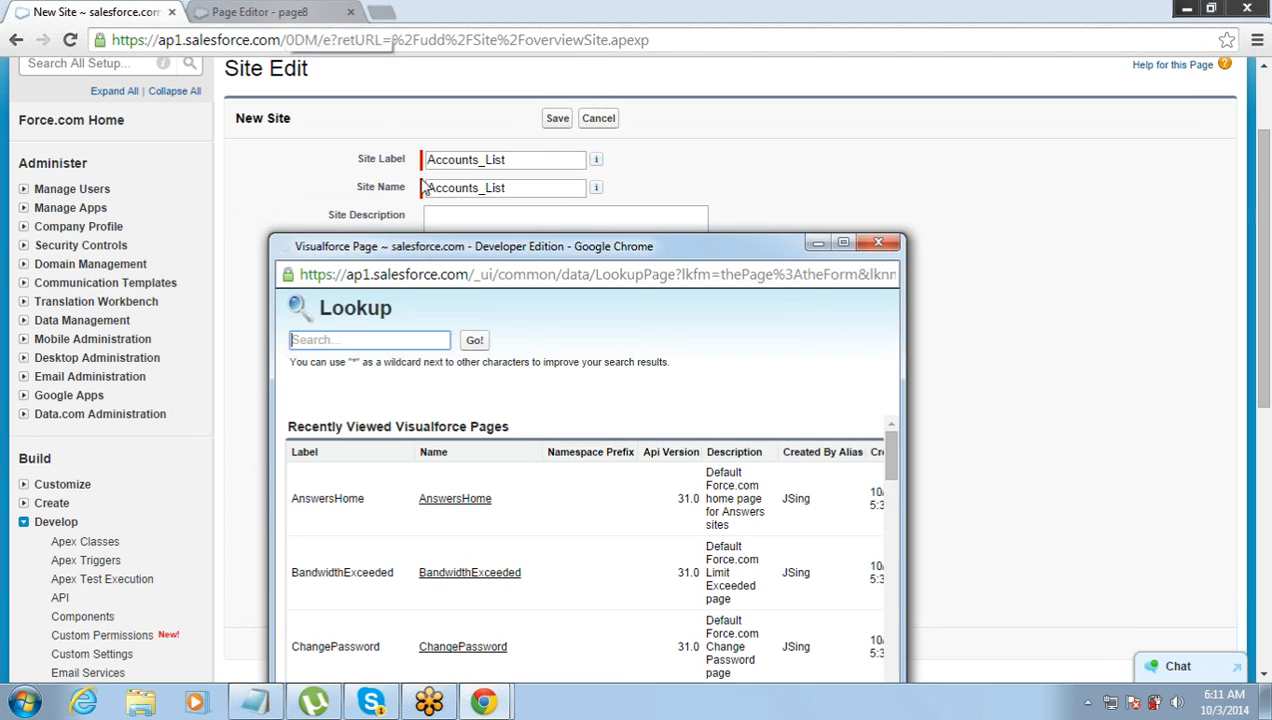
{"action": "left_click_drag", "start_coordinate": [425, 255], "coordinate": [461, 130]}
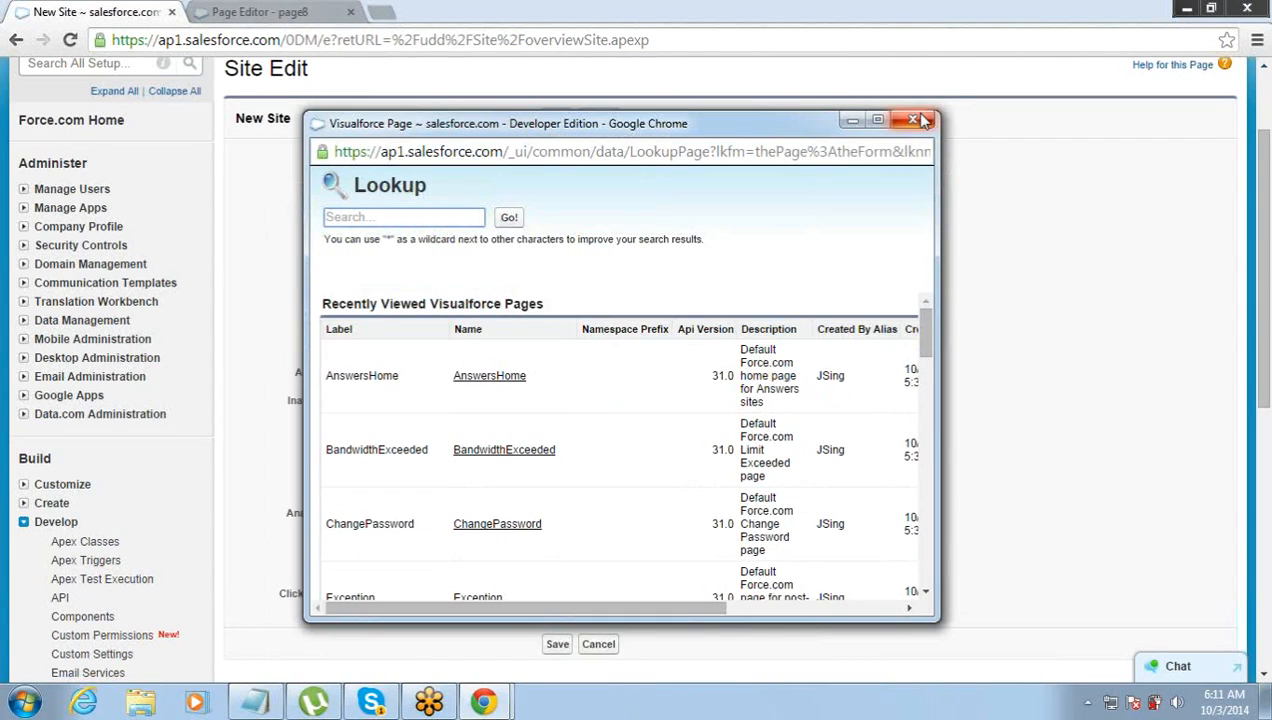
{"action": "left_click", "coordinate": [913, 120]}
{"action": "left_click", "coordinate": [595, 378]}
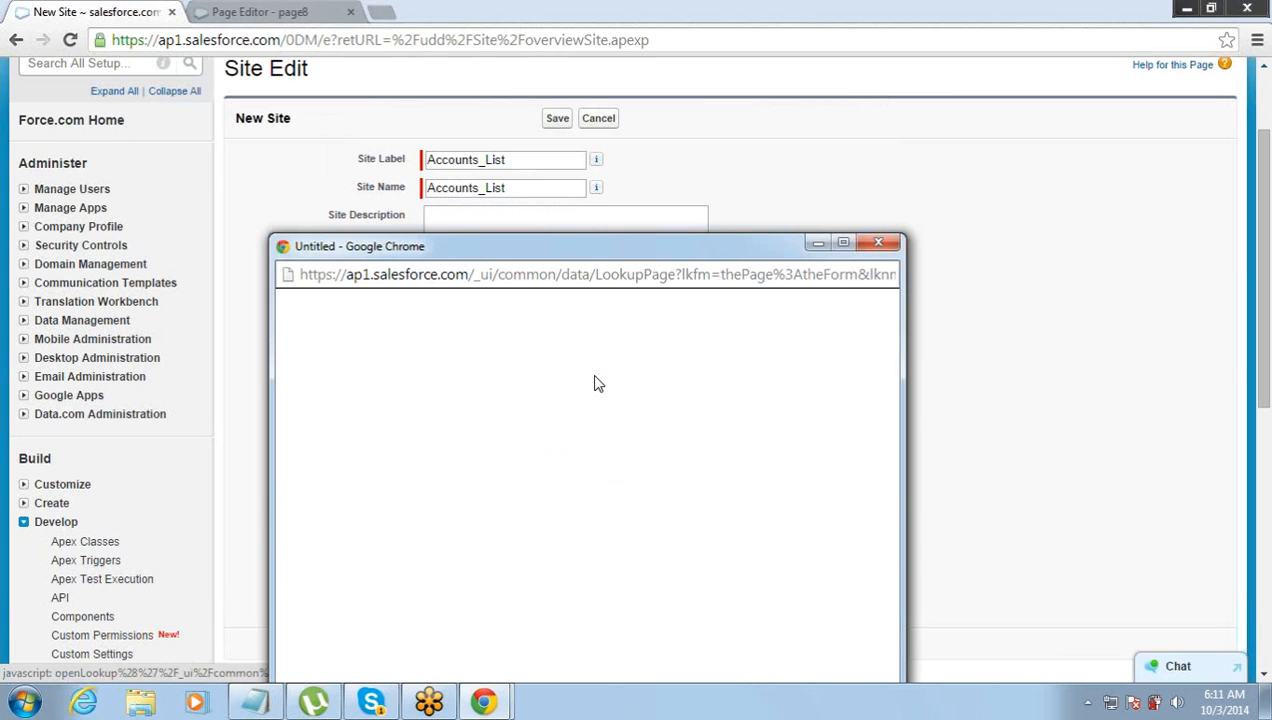
{"action": "left_click_drag", "start_coordinate": [578, 252], "coordinate": [601, 70]}
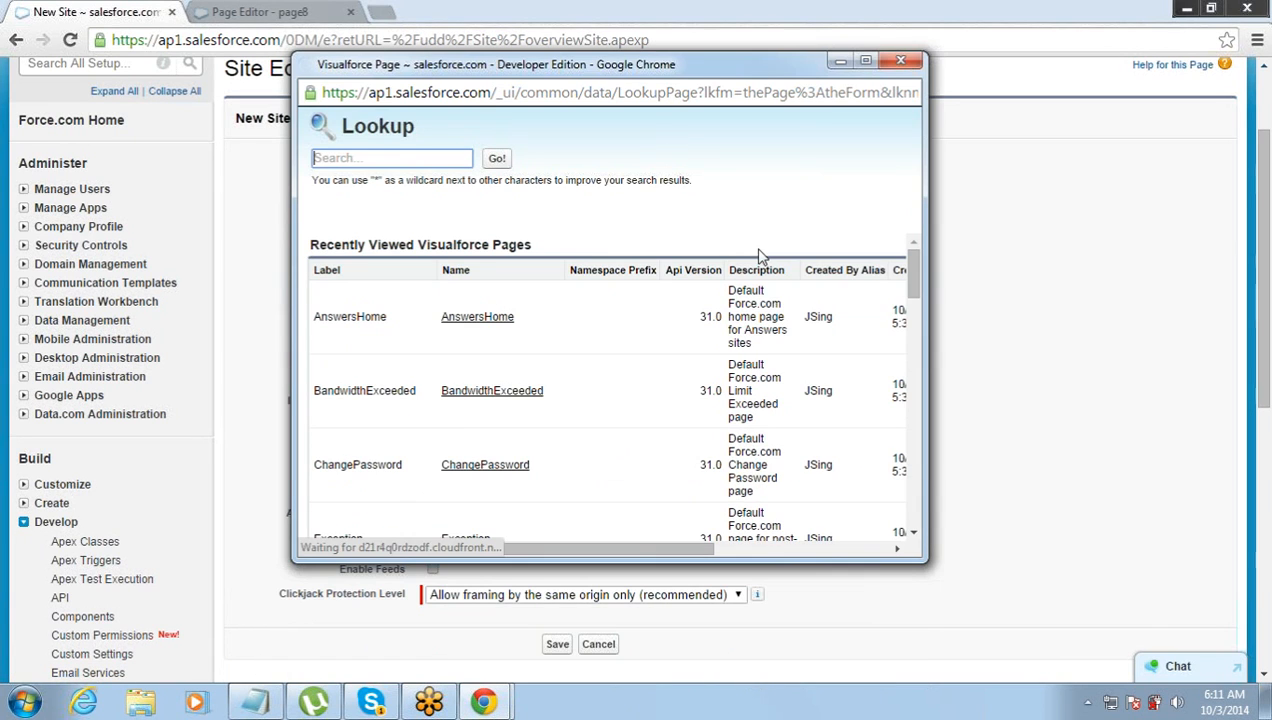
{"action": "left_click_drag", "start_coordinate": [912, 272], "coordinate": [907, 425]}
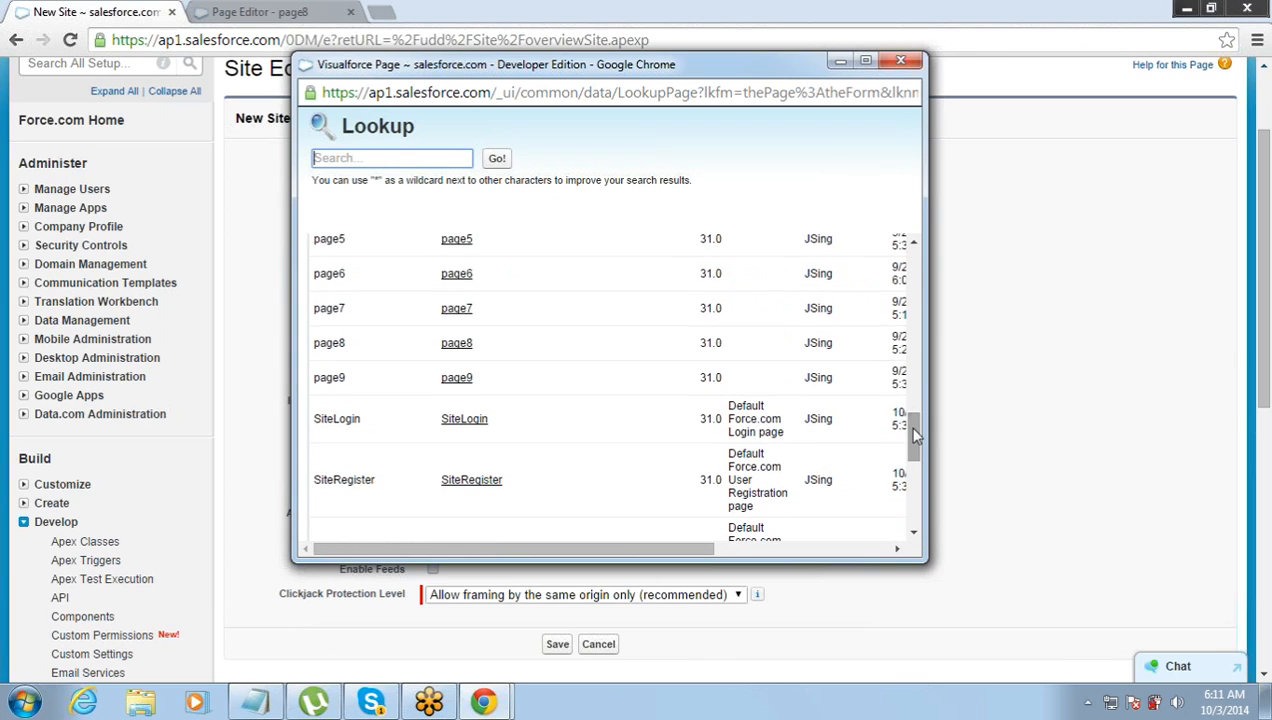
{"action": "left_click", "coordinate": [456, 343]}
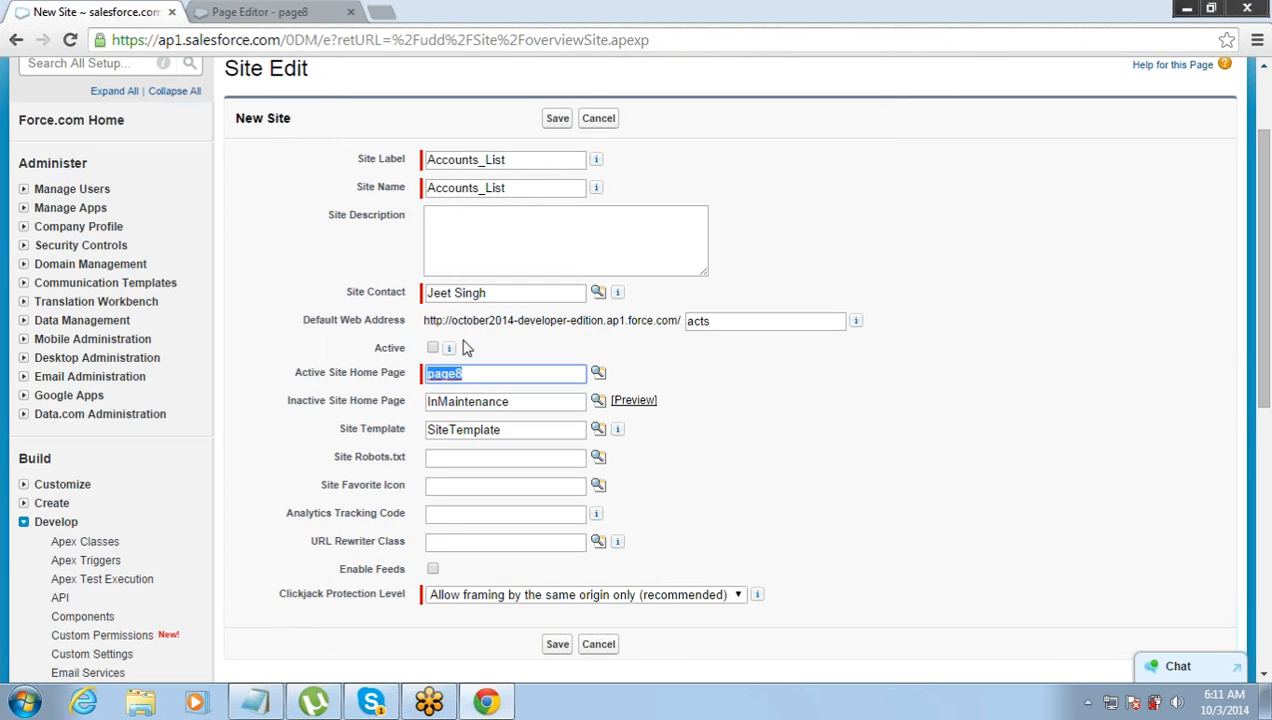
{"action": "left_click", "coordinate": [897, 376]}
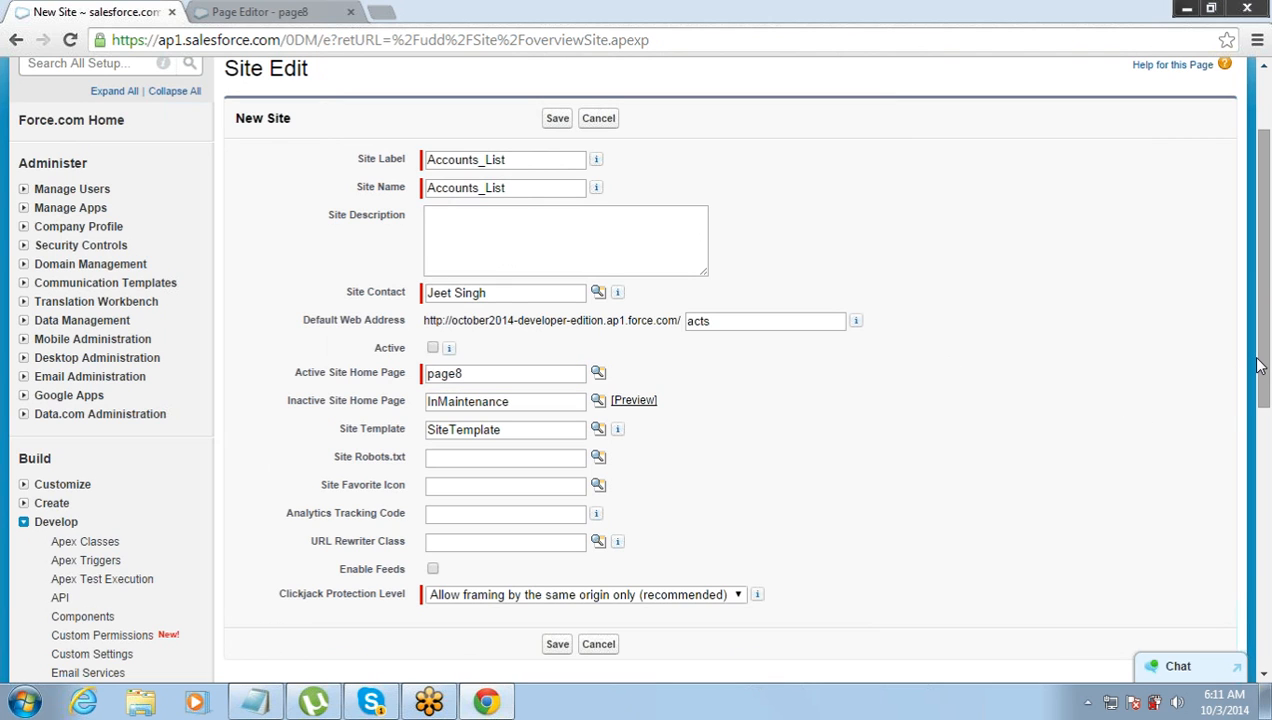
{"action": "left_click_drag", "start_coordinate": [1262, 377], "coordinate": [1270, 457]}
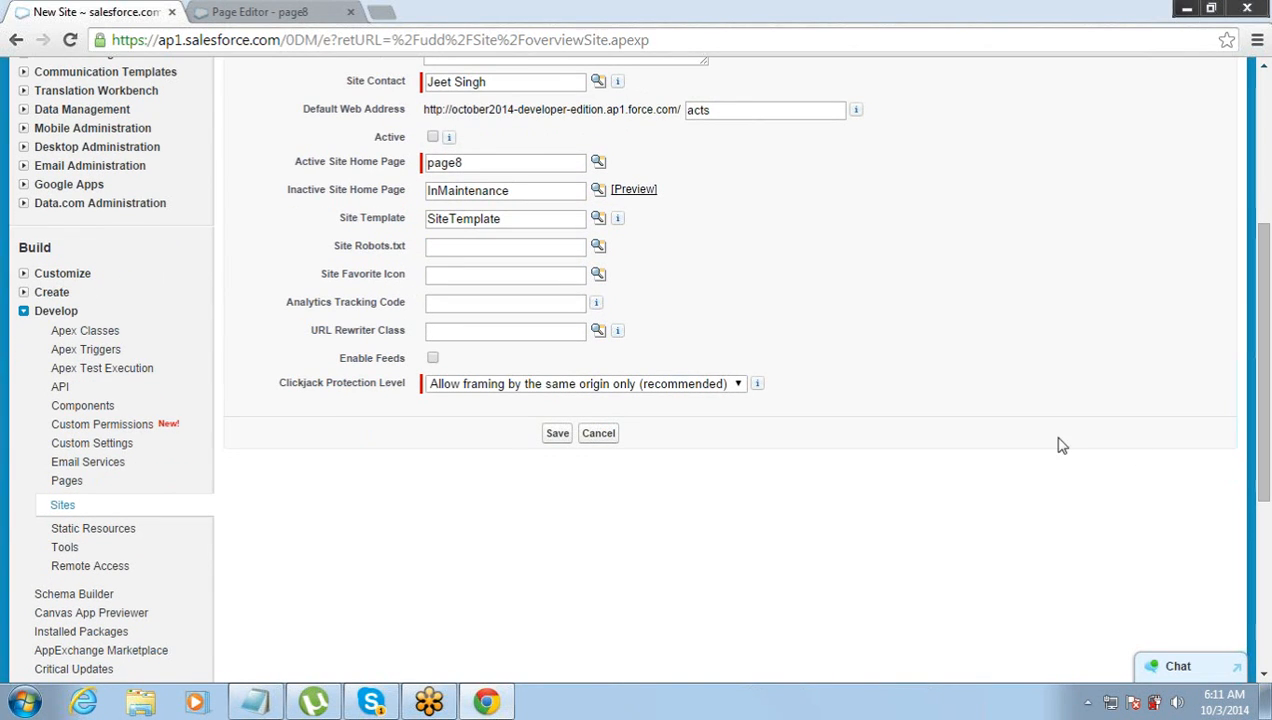
{"action": "left_click", "coordinate": [556, 436]}
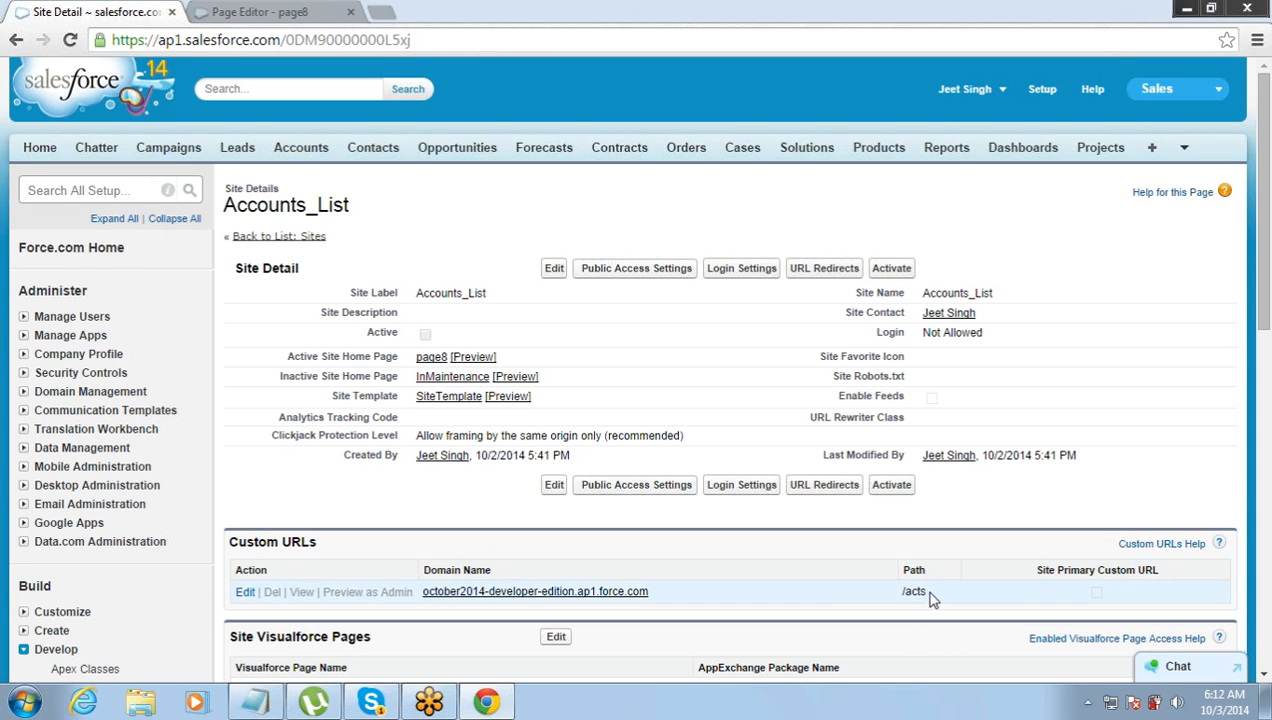
Check the /acts custom URL on the site detail page and activate Accounts_List.
{"action": "left_click_drag", "start_coordinate": [928, 592], "coordinate": [426, 595]}
{"action": "key", "text": "ctrl+c"}
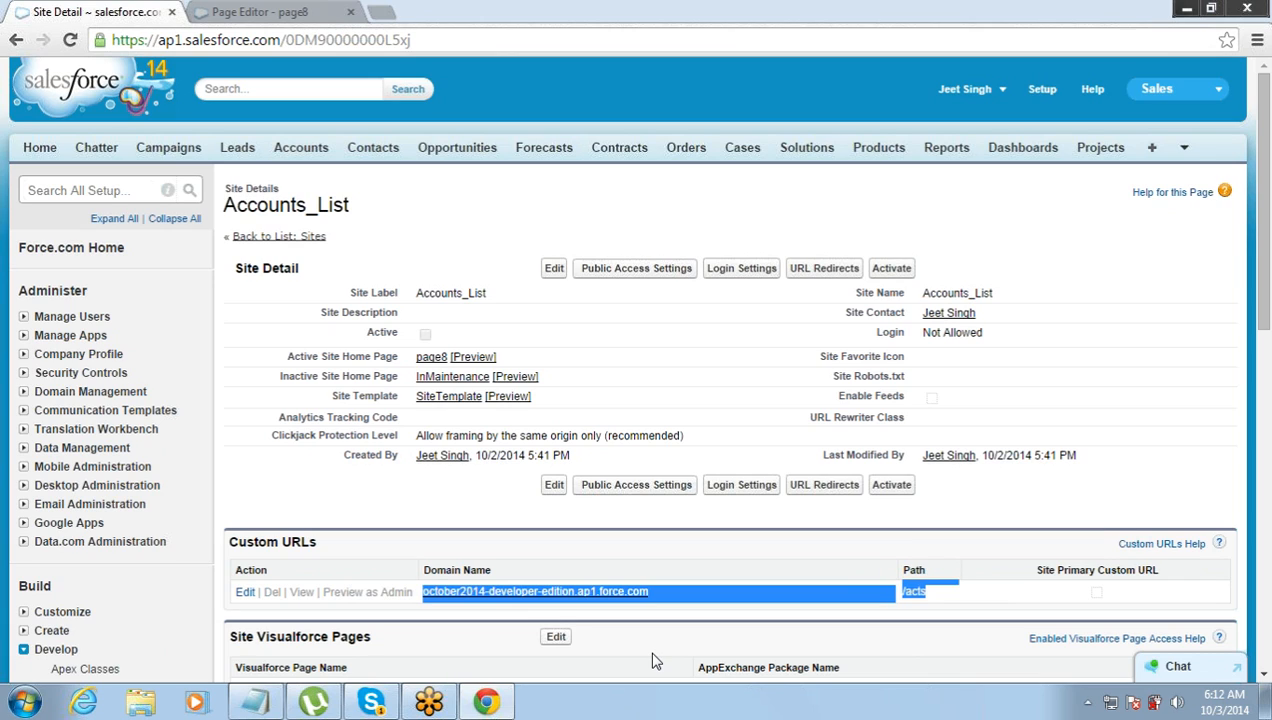
{"action": "left_click", "coordinate": [893, 270]}
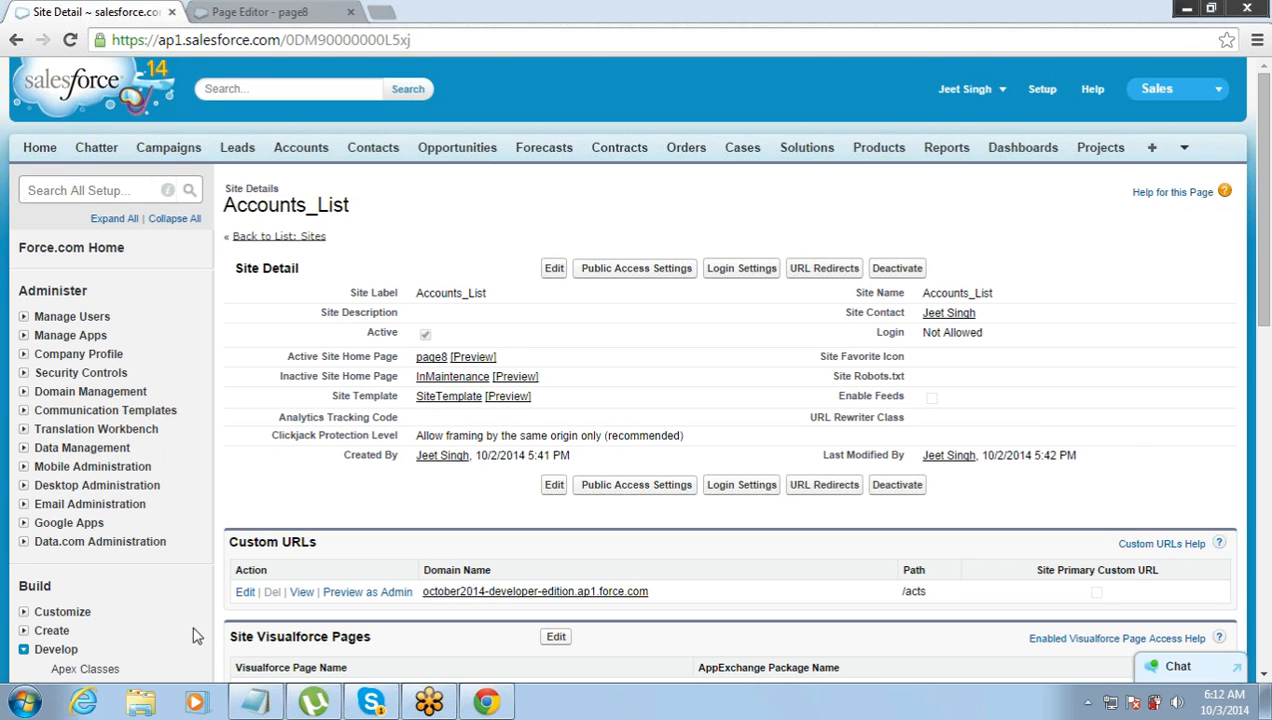
Open the public site address ending in /acts in a maximized Internet Explorer.
{"action": "left_click", "coordinate": [84, 702]}
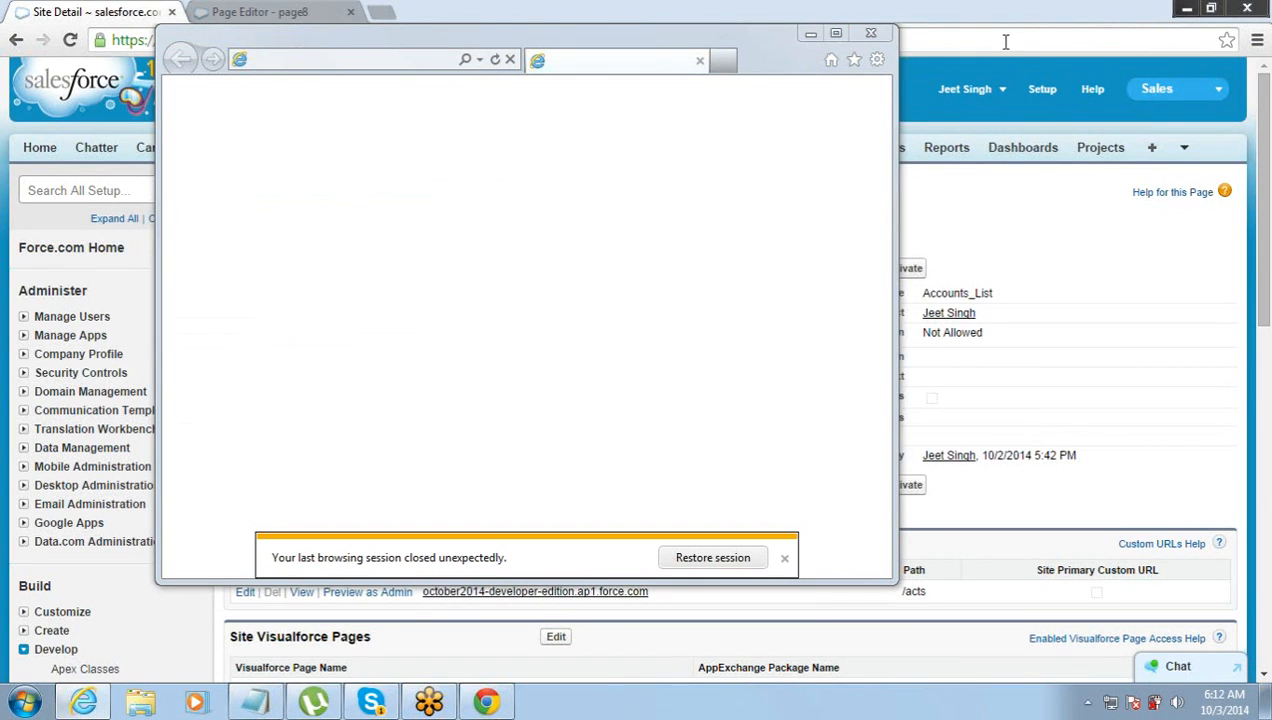
{"action": "left_click", "coordinate": [836, 33]}
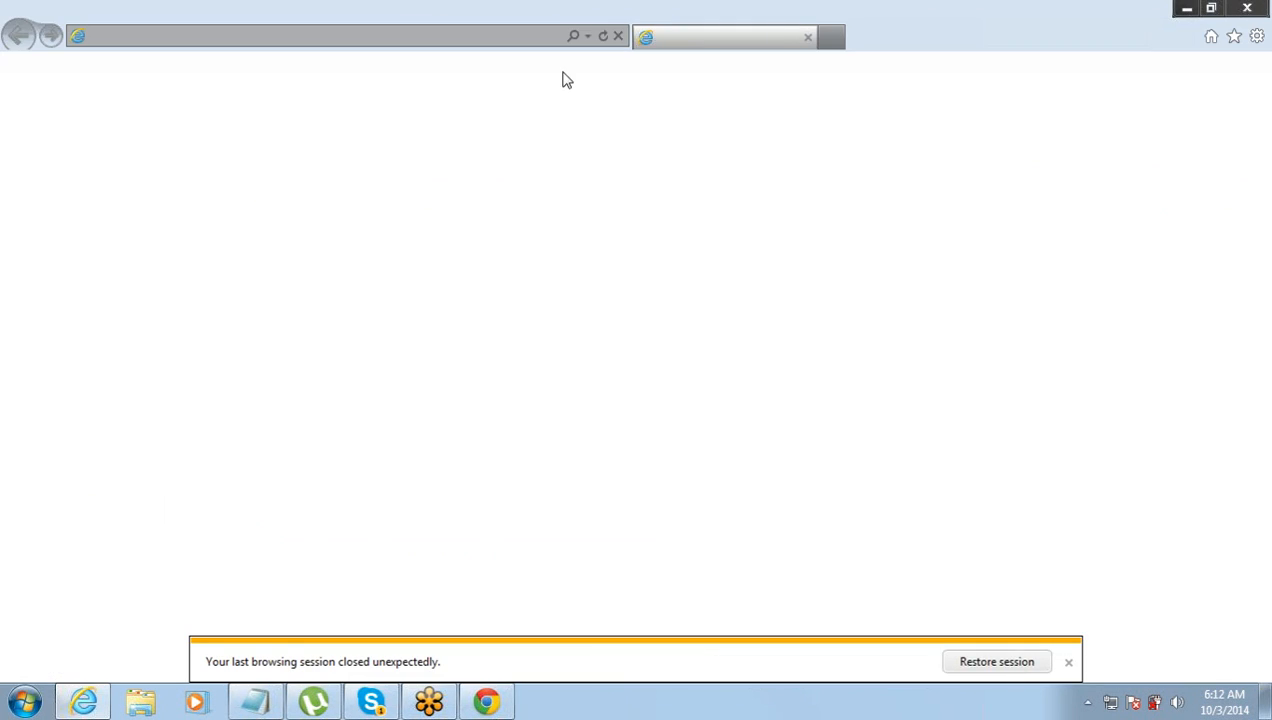
{"action": "left_click", "coordinate": [477, 33]}
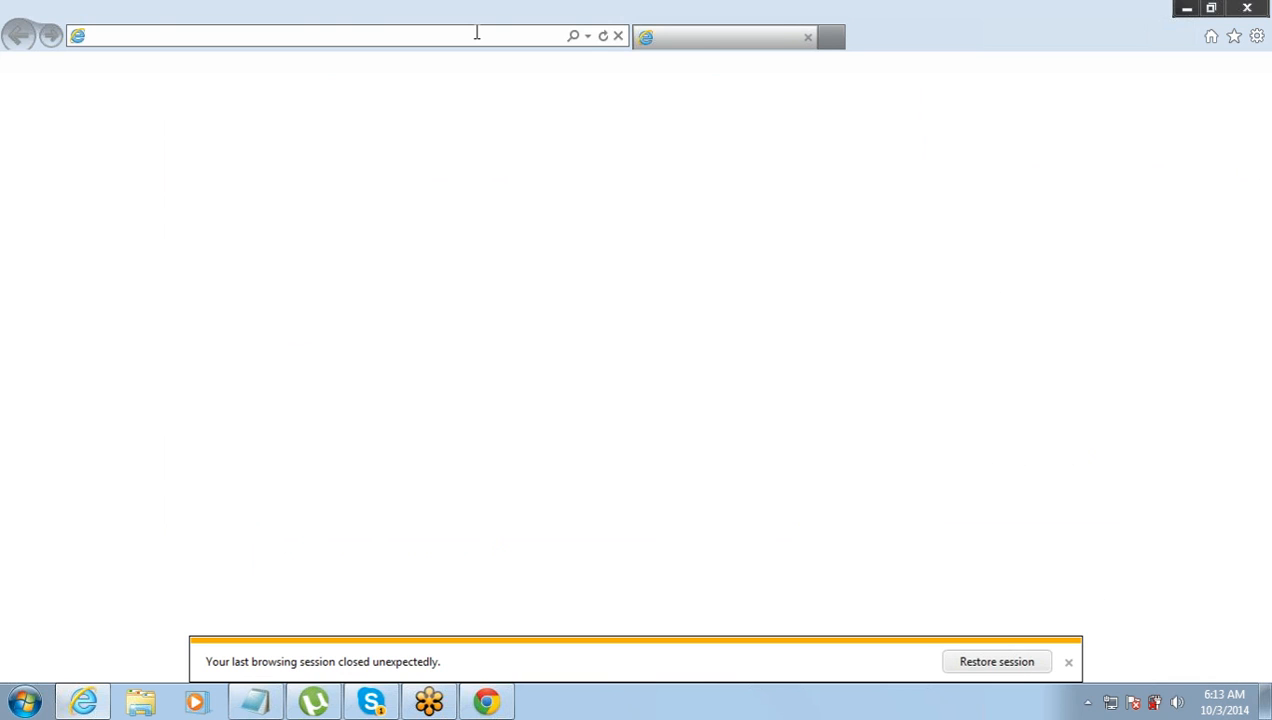
{"action": "key", "text": "ctrl+v"}
{"action": "key", "text": "Left"}
{"action": "key", "text": "Left"}
{"action": "key", "text": "Left"}
{"action": "key", "text": "Left"}
{"action": "key", "text": "Left"}
{"action": "key", "text": "BackSpace"}
{"action": "key", "text": "Return"}
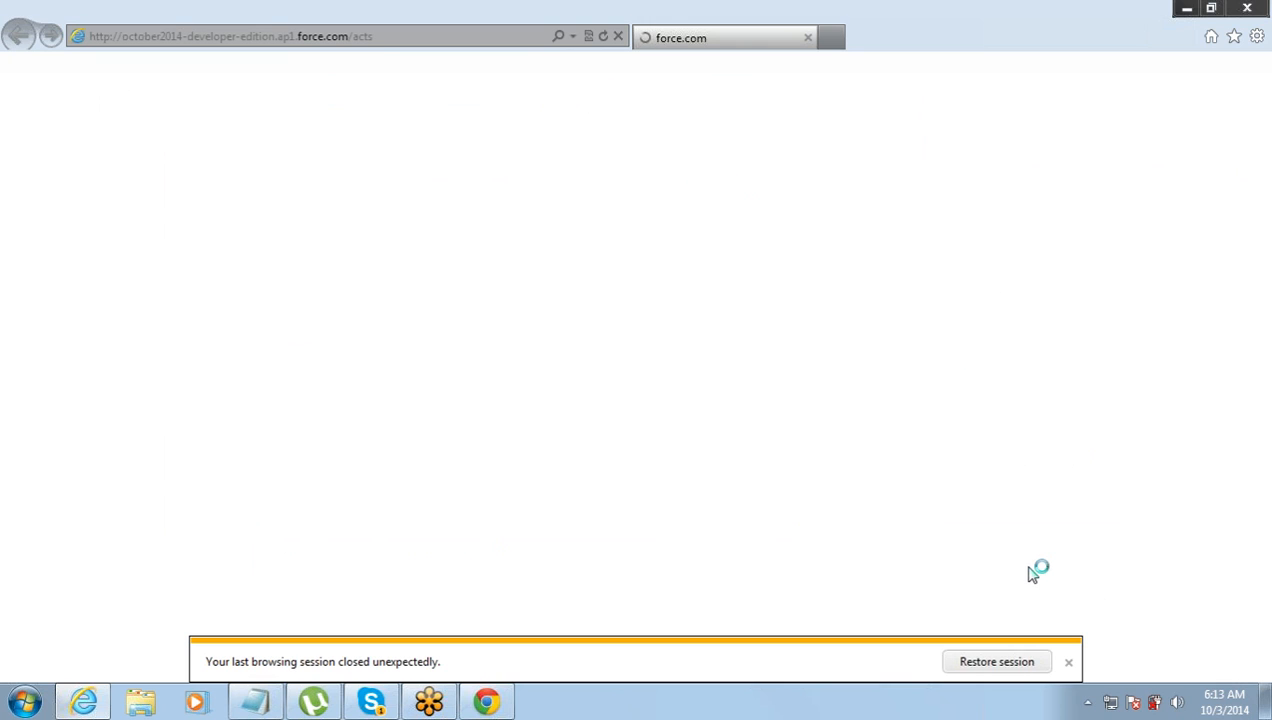
{"action": "left_click", "coordinate": [1068, 662]}
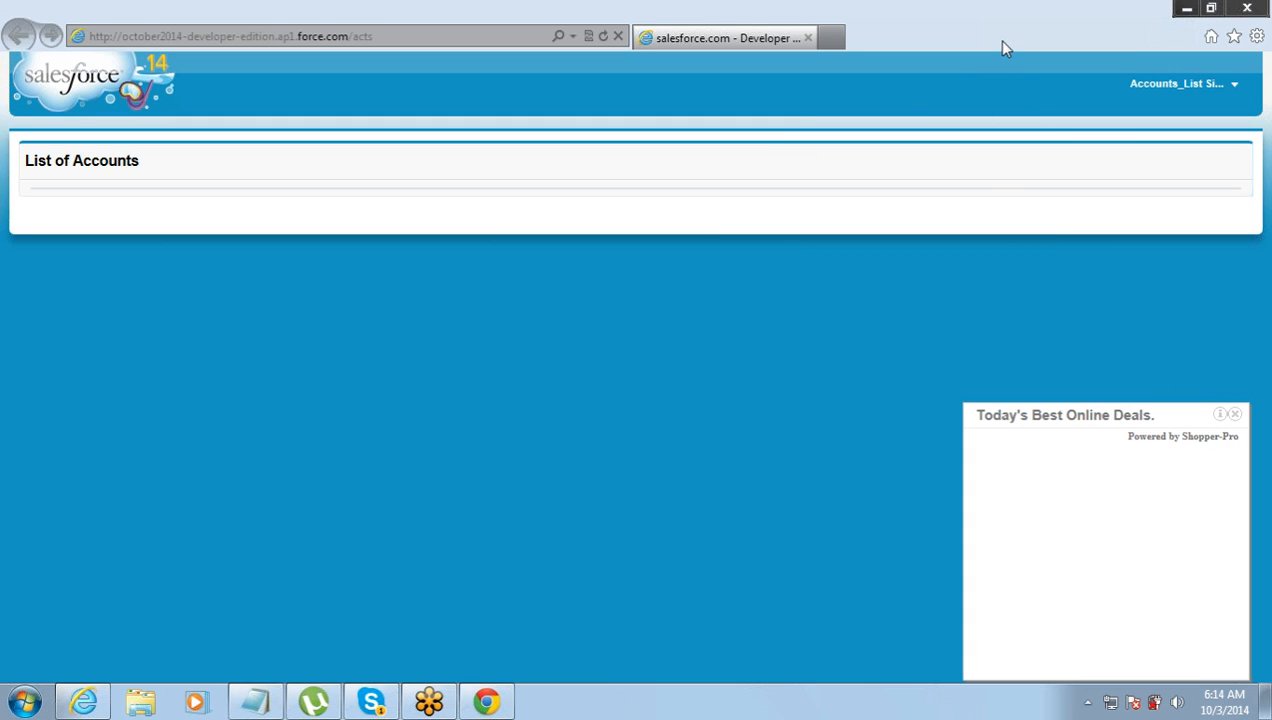
Select the site address and close the shopping deals ad.
{"action": "left_click", "coordinate": [431, 36]}
{"action": "left_click", "coordinate": [432, 35]}
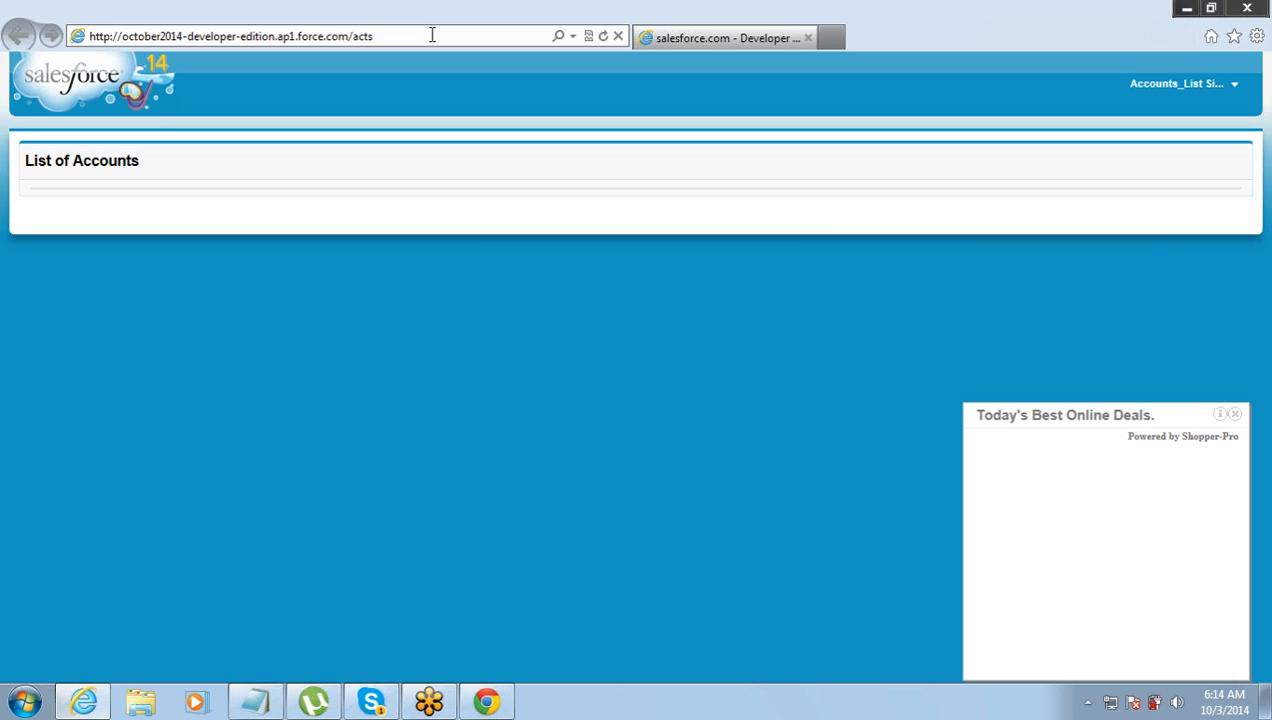
{"action": "key", "text": "ctrl+a"}
{"action": "left_click", "coordinate": [432, 35]}
{"action": "key", "text": "ctrl+a"}
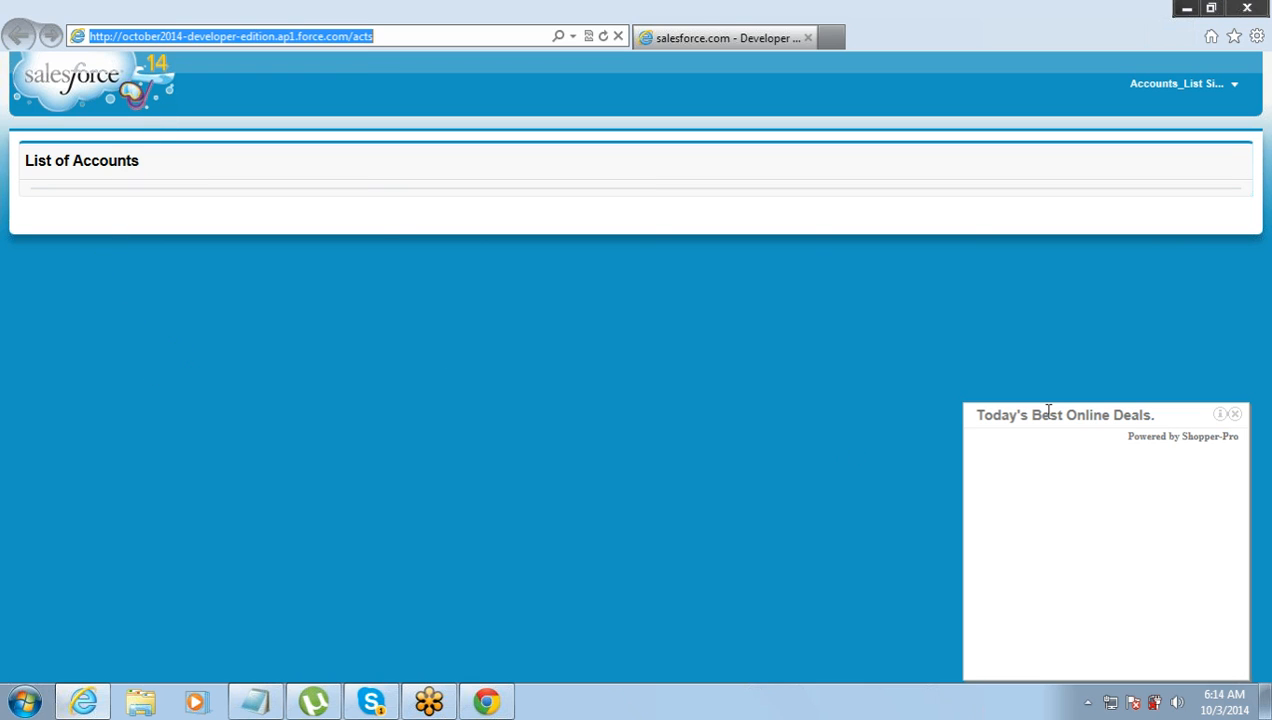
{"action": "left_click", "coordinate": [1238, 413]}
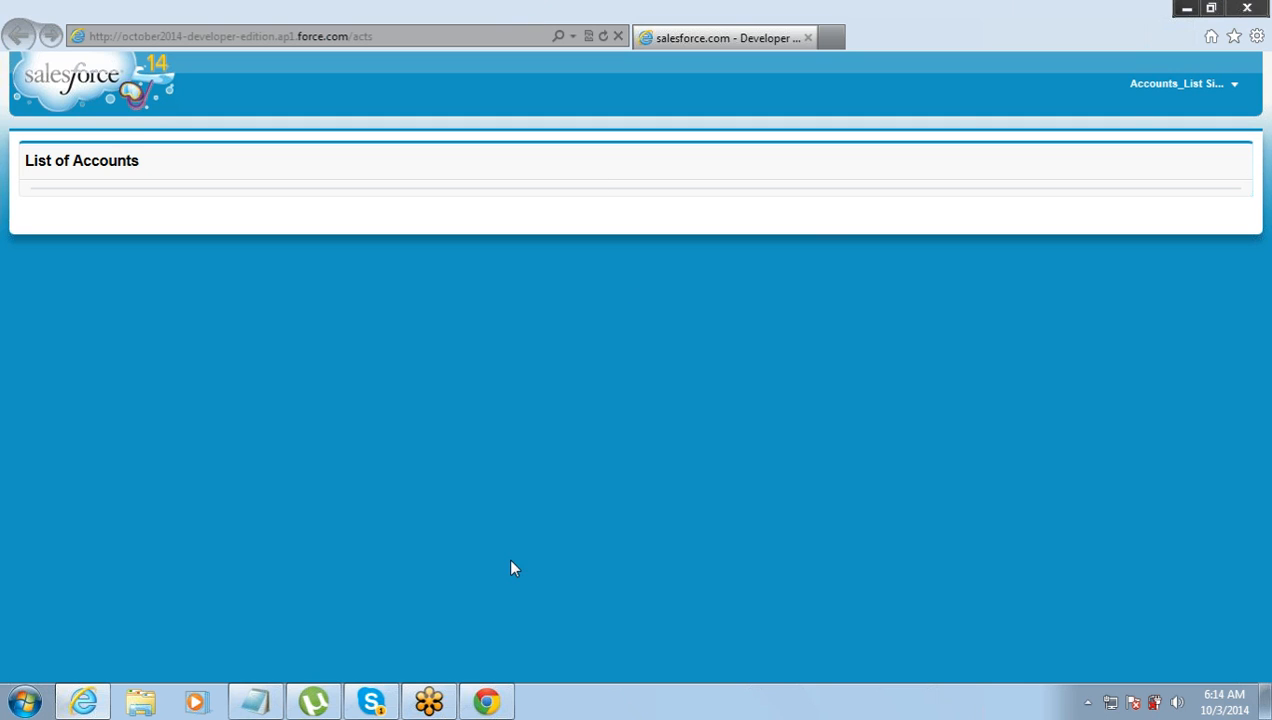
Back in Chrome, open the site's guest profile, Accounts_List Profile.
{"action": "left_click", "coordinate": [486, 700]}
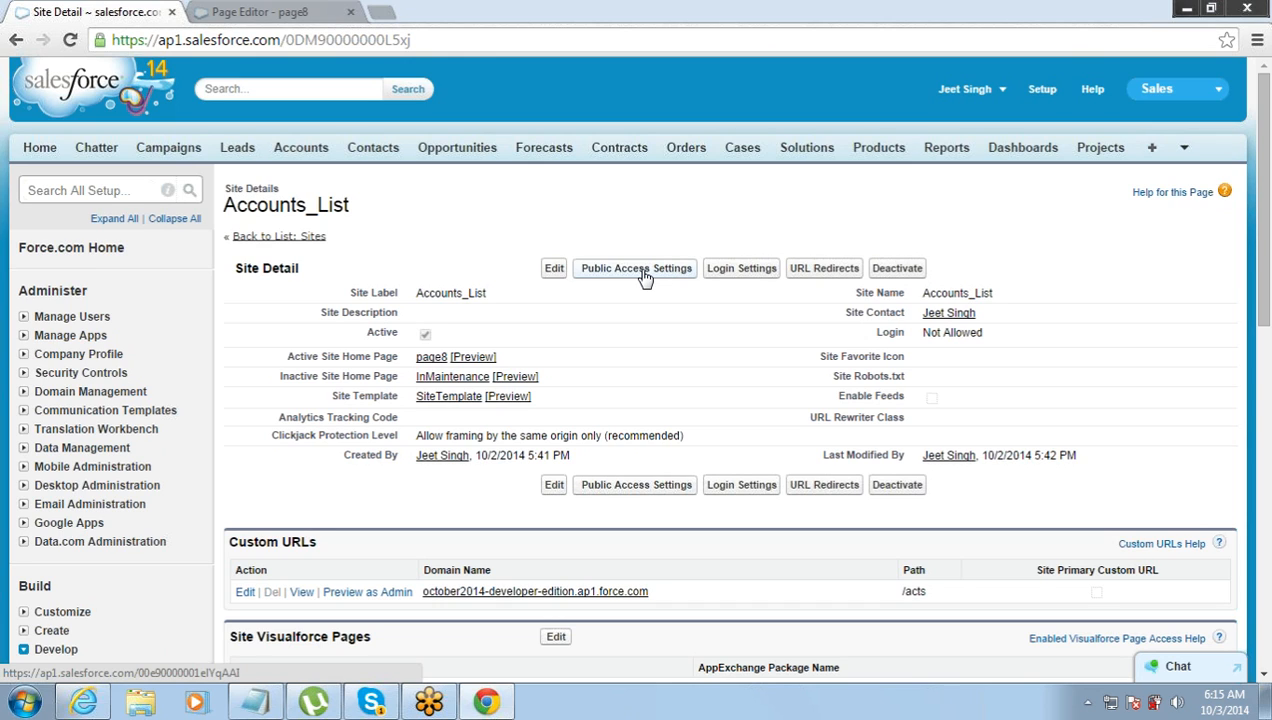
{"action": "left_click", "coordinate": [644, 278]}
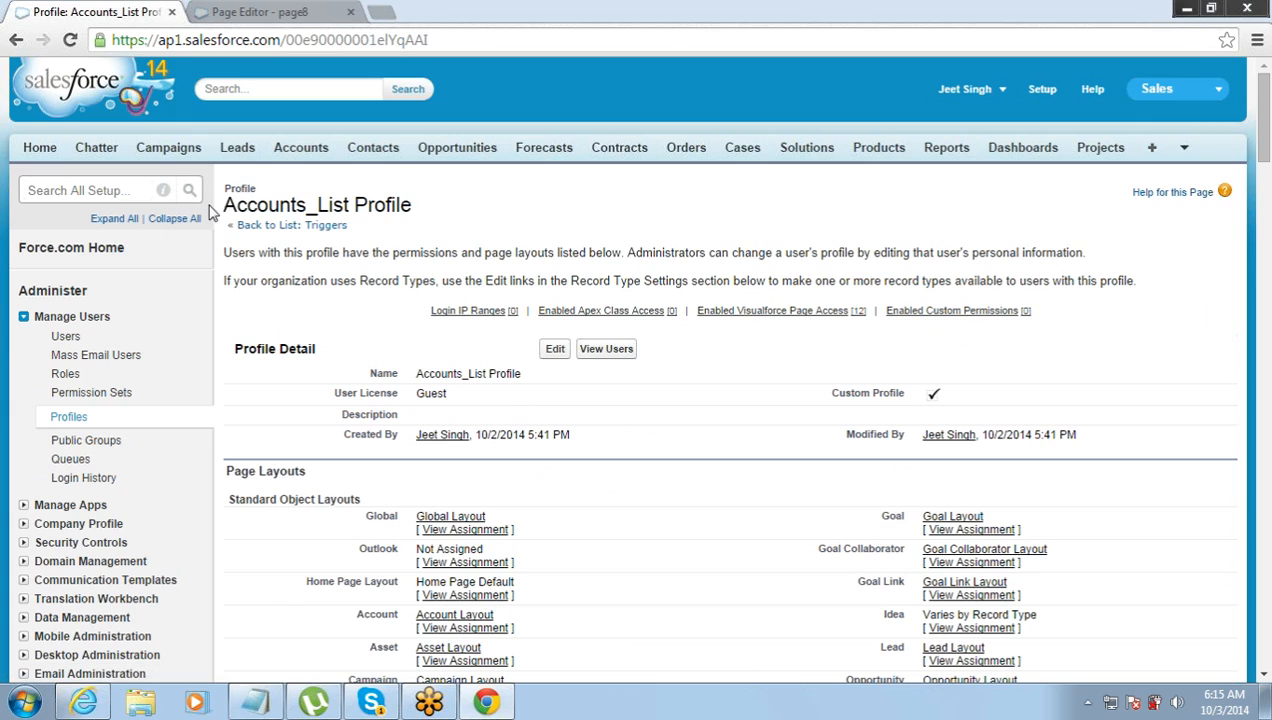
{"action": "left_click_drag", "start_coordinate": [226, 206], "coordinate": [417, 206]}
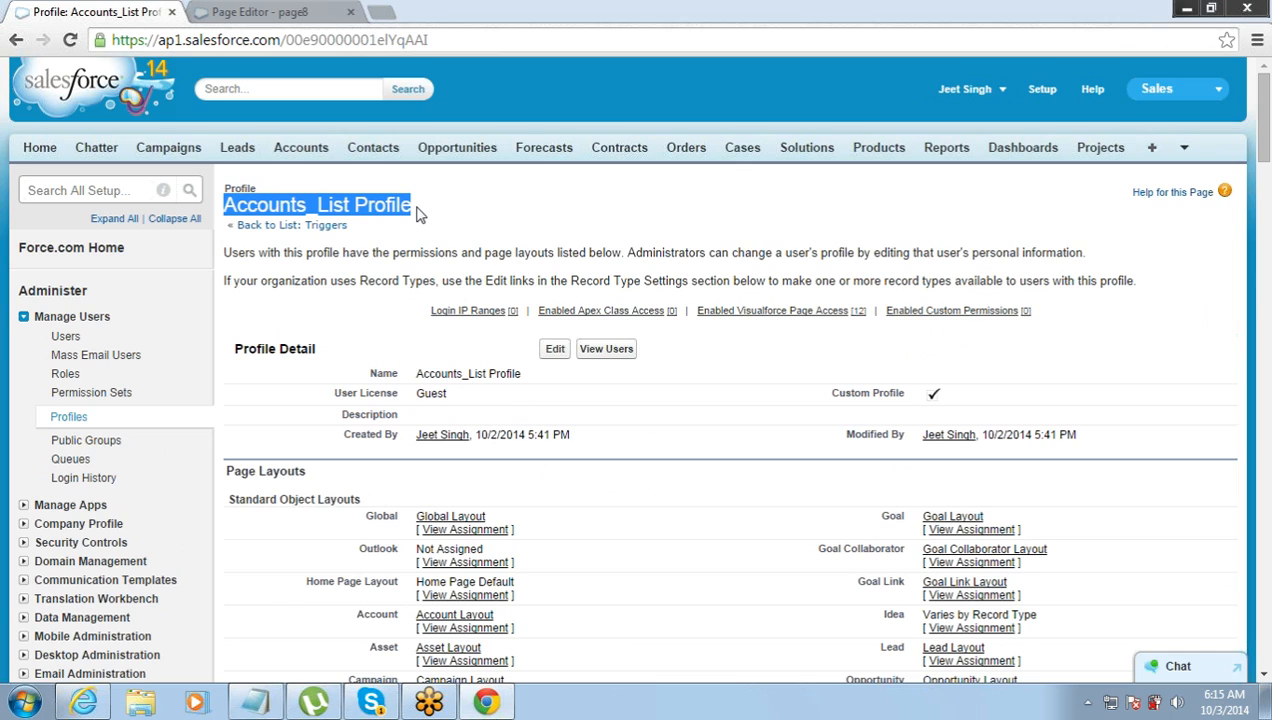
{"action": "left_click", "coordinate": [238, 188]}
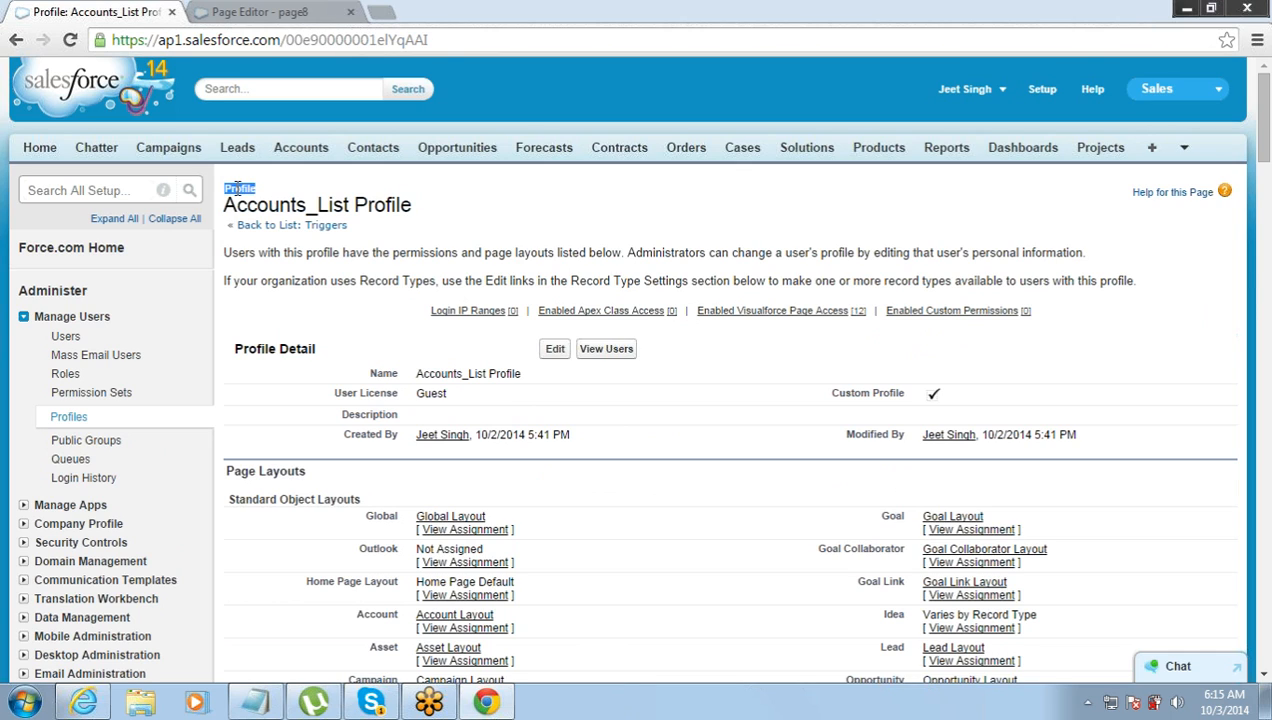
{"action": "left_click_drag", "start_coordinate": [224, 206], "coordinate": [350, 205]}
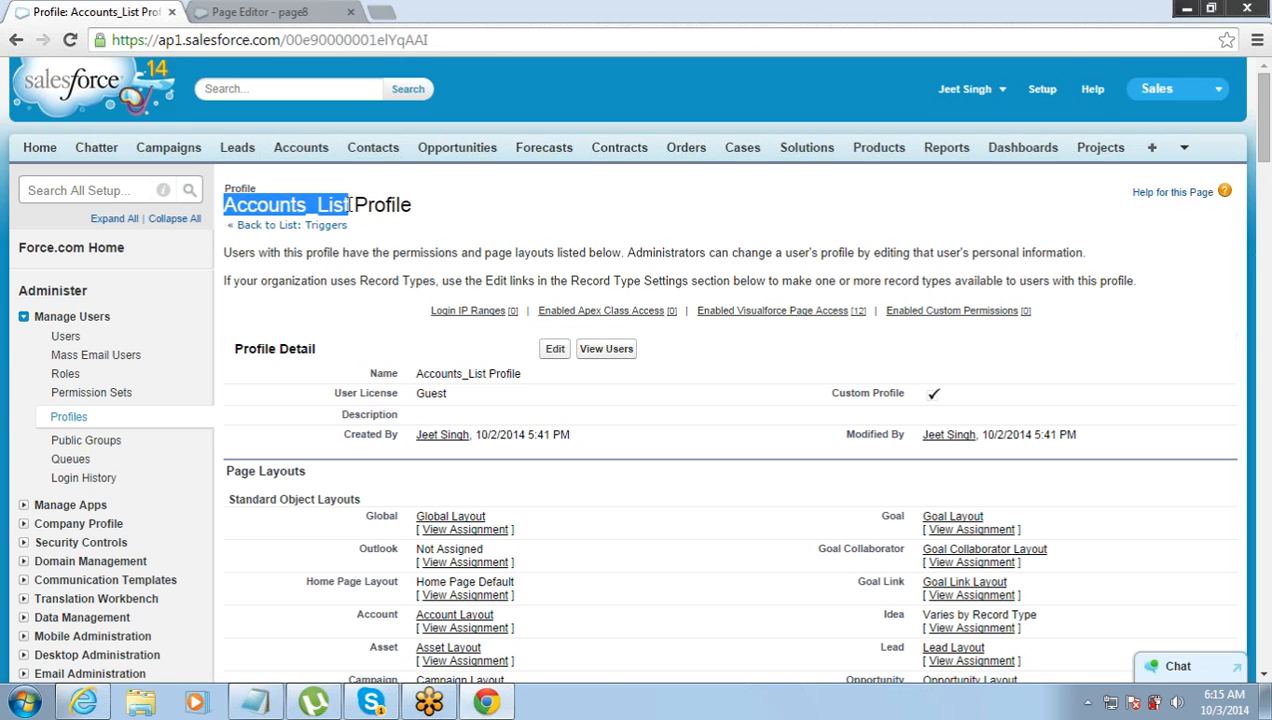
{"action": "left_click_drag", "start_coordinate": [430, 206], "coordinate": [226, 227]}
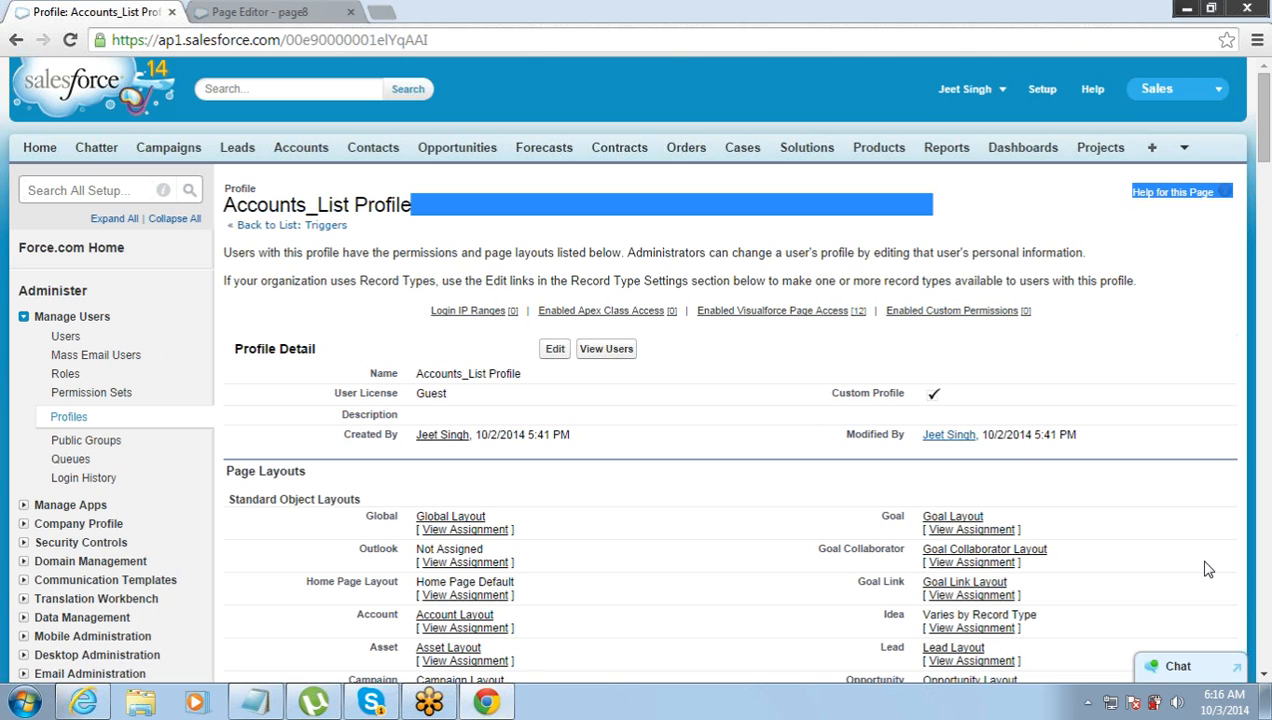
Enable Read on Accounts in the Accounts_List profile's Standard Object Permissions and save.
{"action": "left_click", "coordinate": [557, 351]}
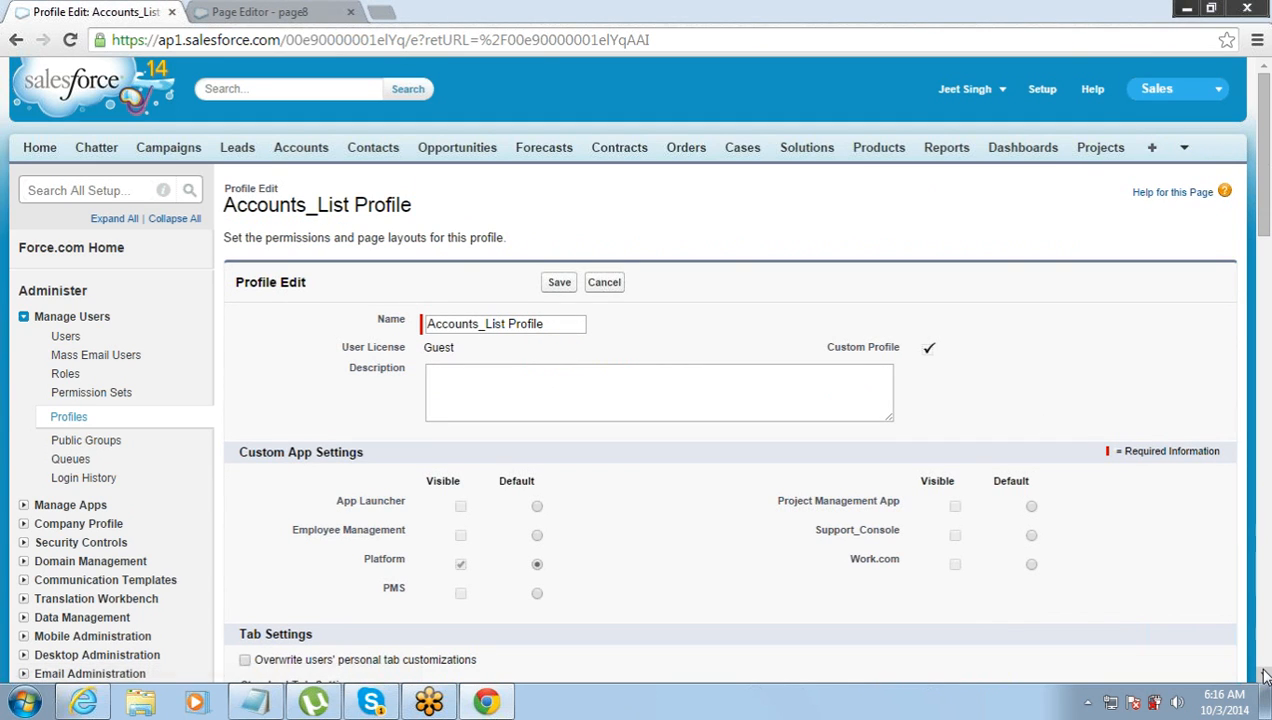
{"action": "scroll", "coordinate": [1263, 676], "scroll_direction": "down", "scroll_amount": 15}
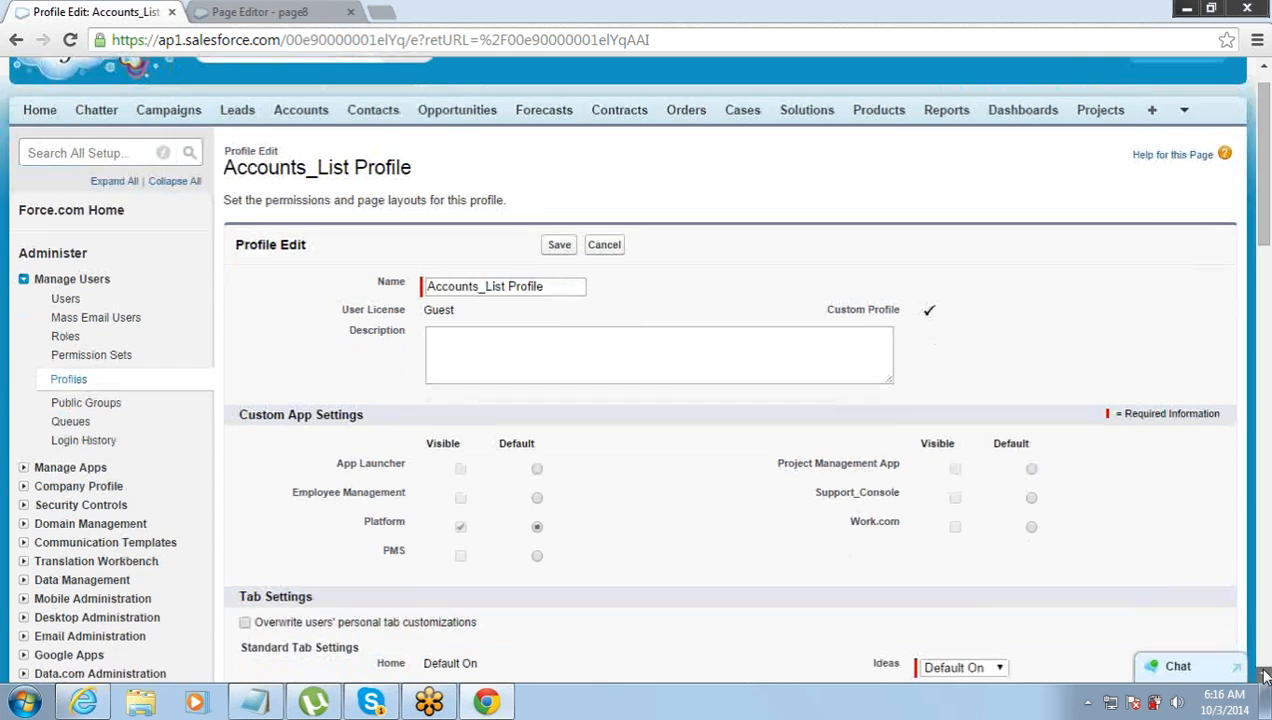
{"action": "scroll", "coordinate": [1263, 676], "scroll_direction": "down", "scroll_amount": 5}
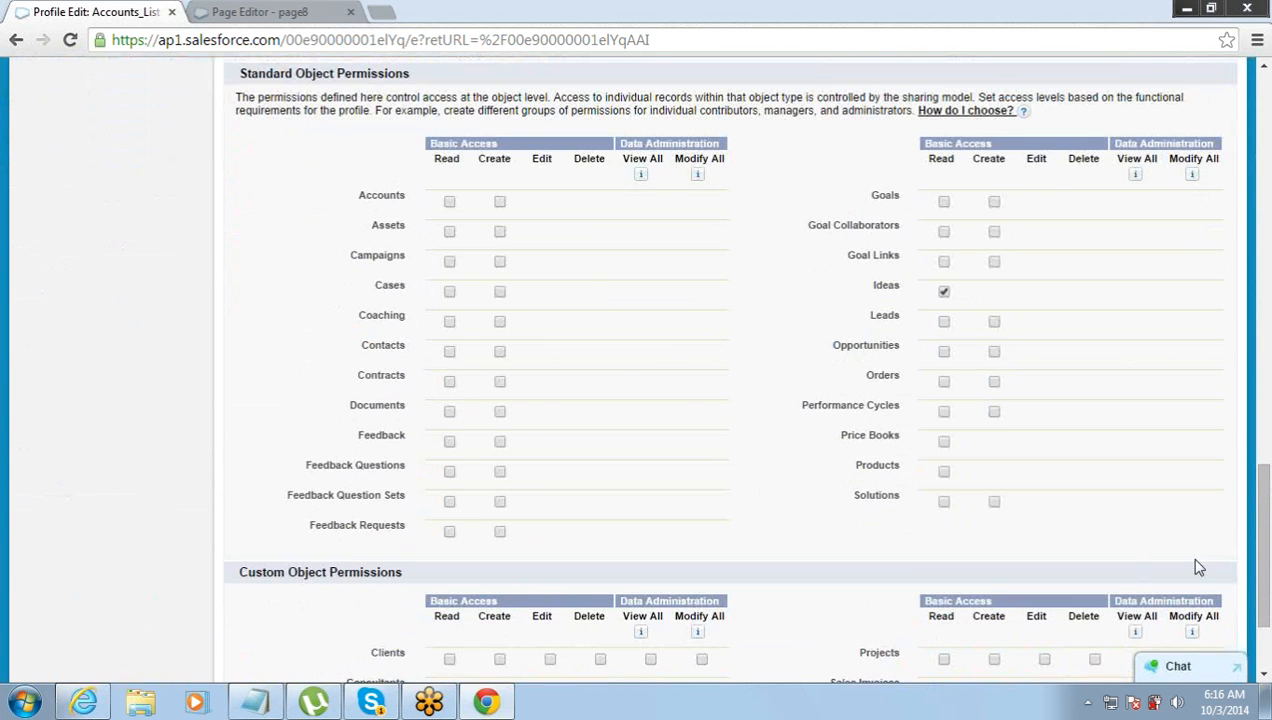
{"action": "left_click_drag", "start_coordinate": [1267, 592], "coordinate": [1265, 620]}
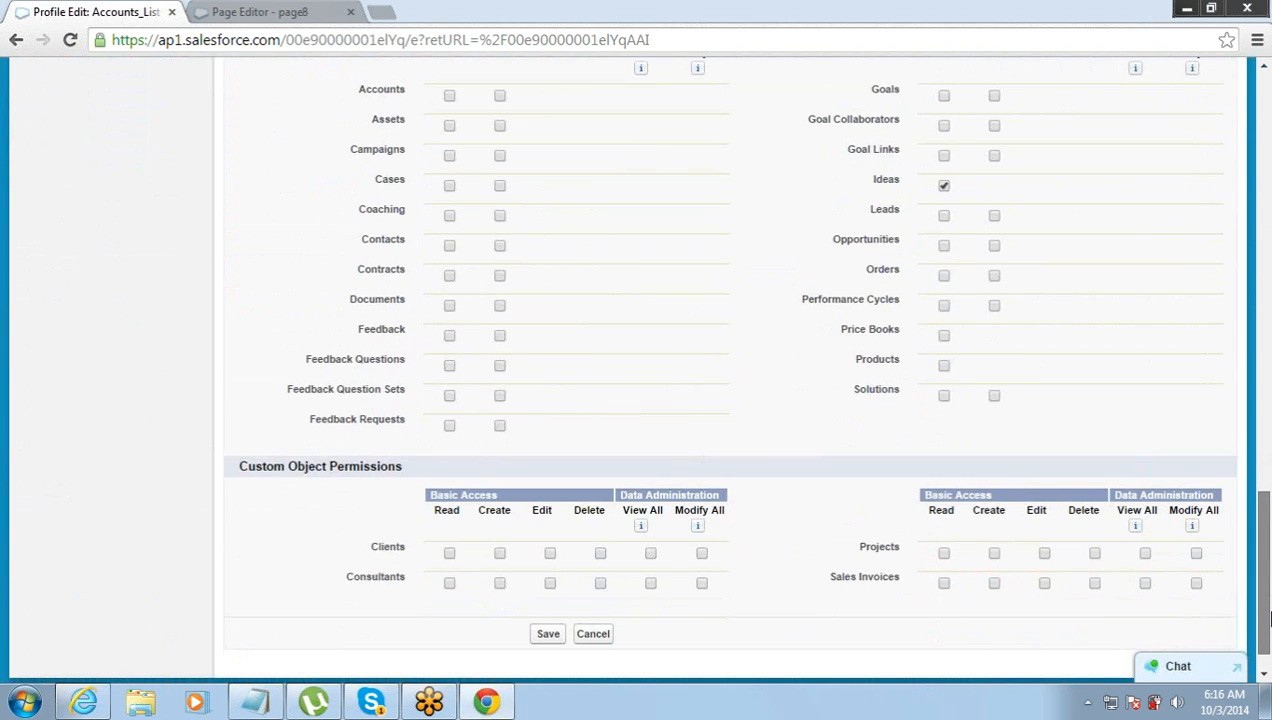
{"action": "scroll", "coordinate": [990, 505], "scroll_direction": "up", "scroll_amount": 3}
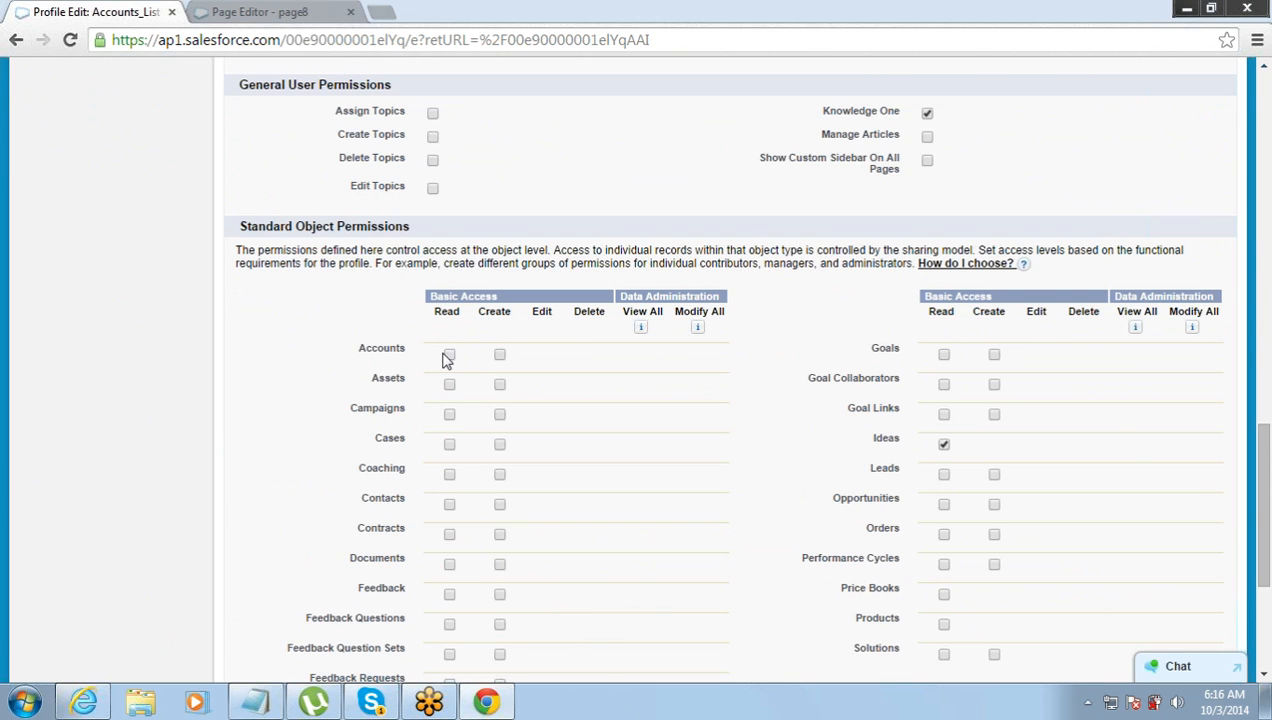
{"action": "mouse_move", "coordinate": [1258, 455]}
{"action": "left_mouse_down"}
{"action": "mouse_move", "coordinate": [1264, 553]}
{"action": "mouse_move", "coordinate": [1262, 430]}
{"action": "left_mouse_up"}
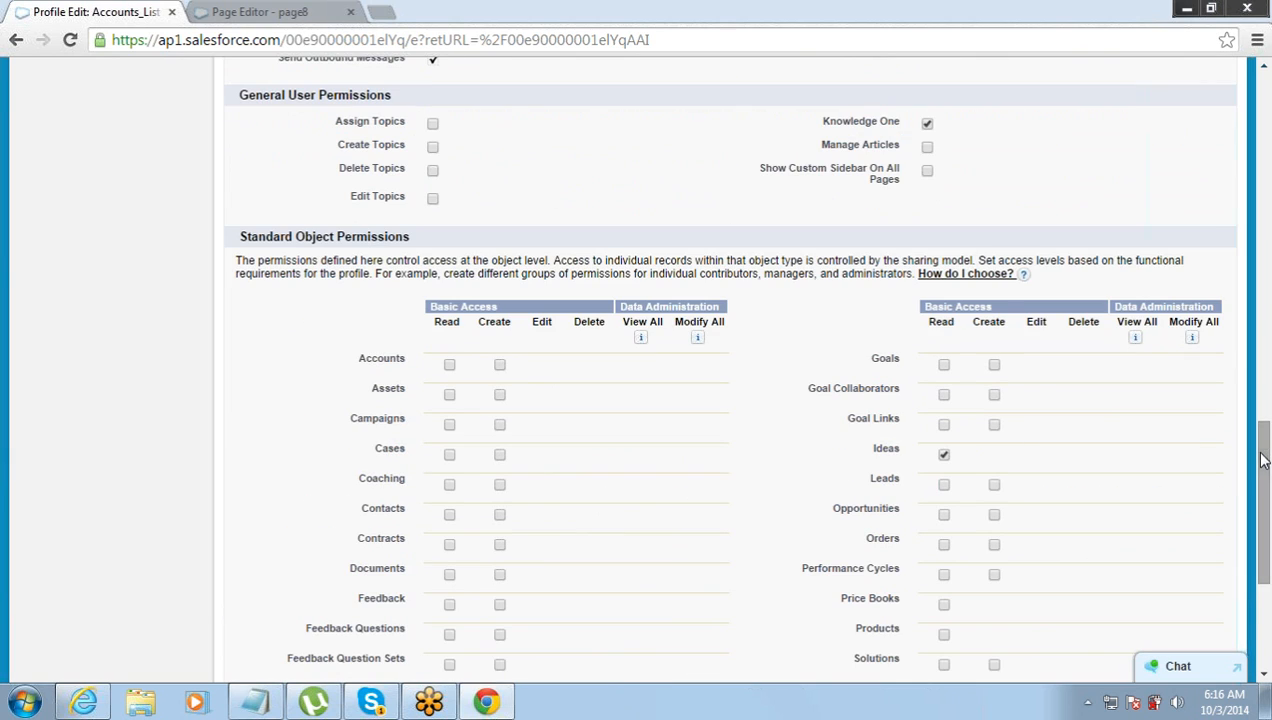
{"action": "left_click", "coordinate": [450, 366]}
{"action": "left_click_drag", "start_coordinate": [1264, 463], "coordinate": [1264, 545]}
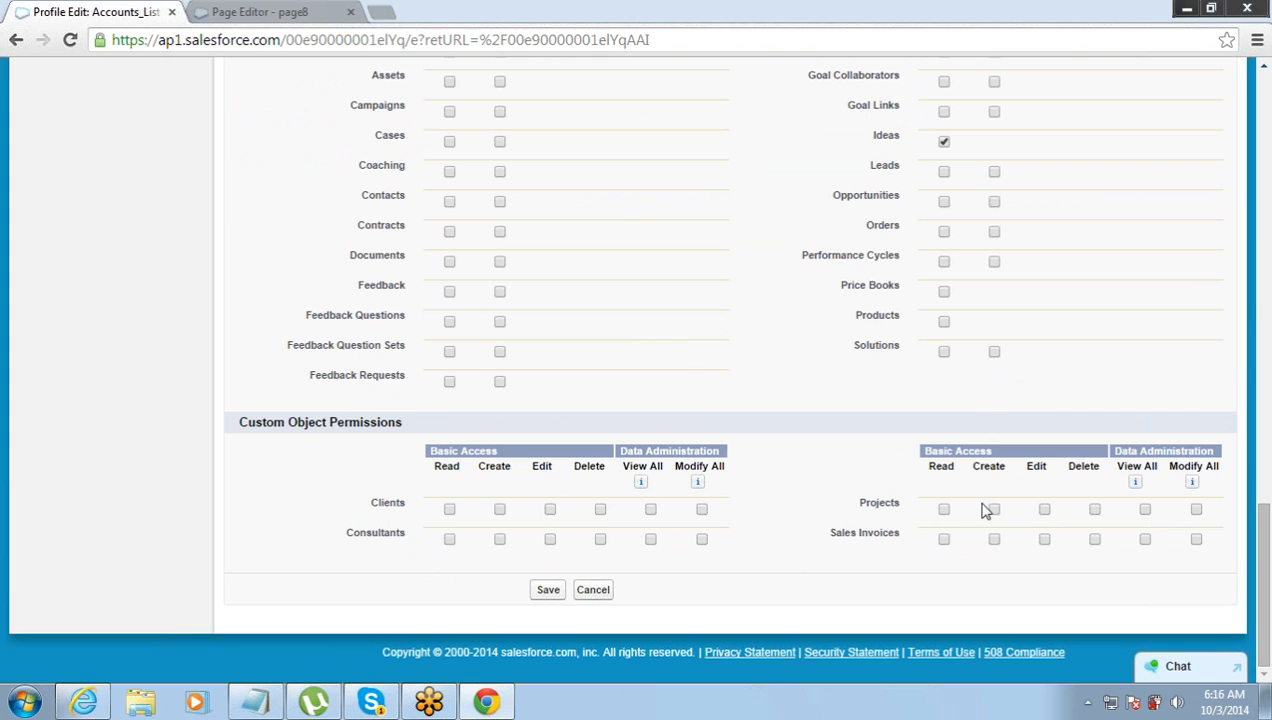
{"action": "left_click", "coordinate": [541, 596]}
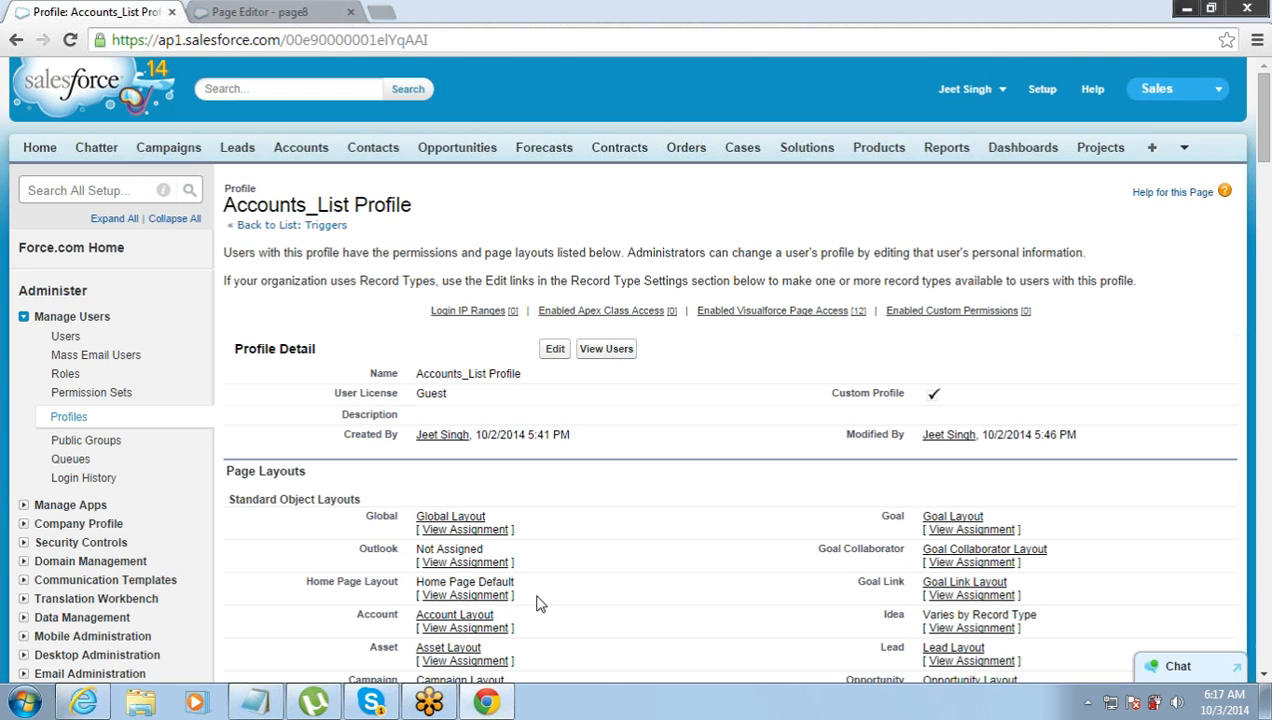
Reload the /acts List of Accounts page in Internet Explorer to show the account rows.
{"action": "left_click", "coordinate": [85, 704]}
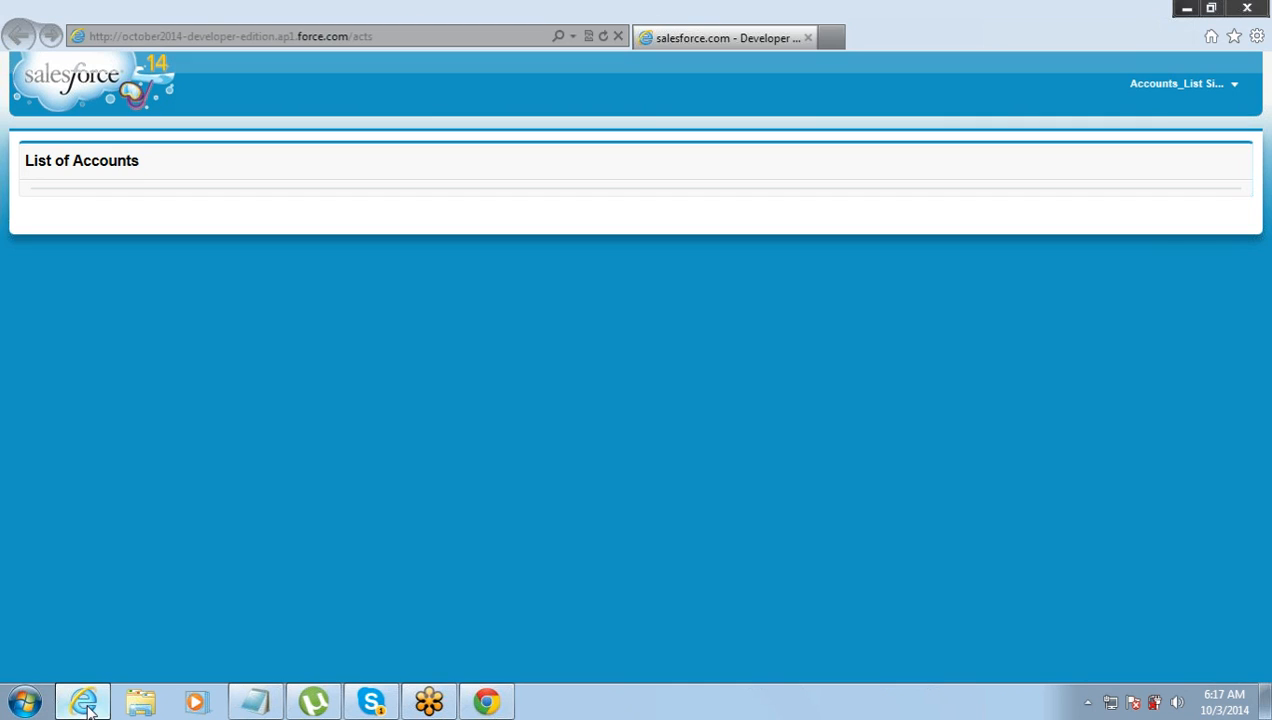
{"action": "left_click", "coordinate": [603, 40]}
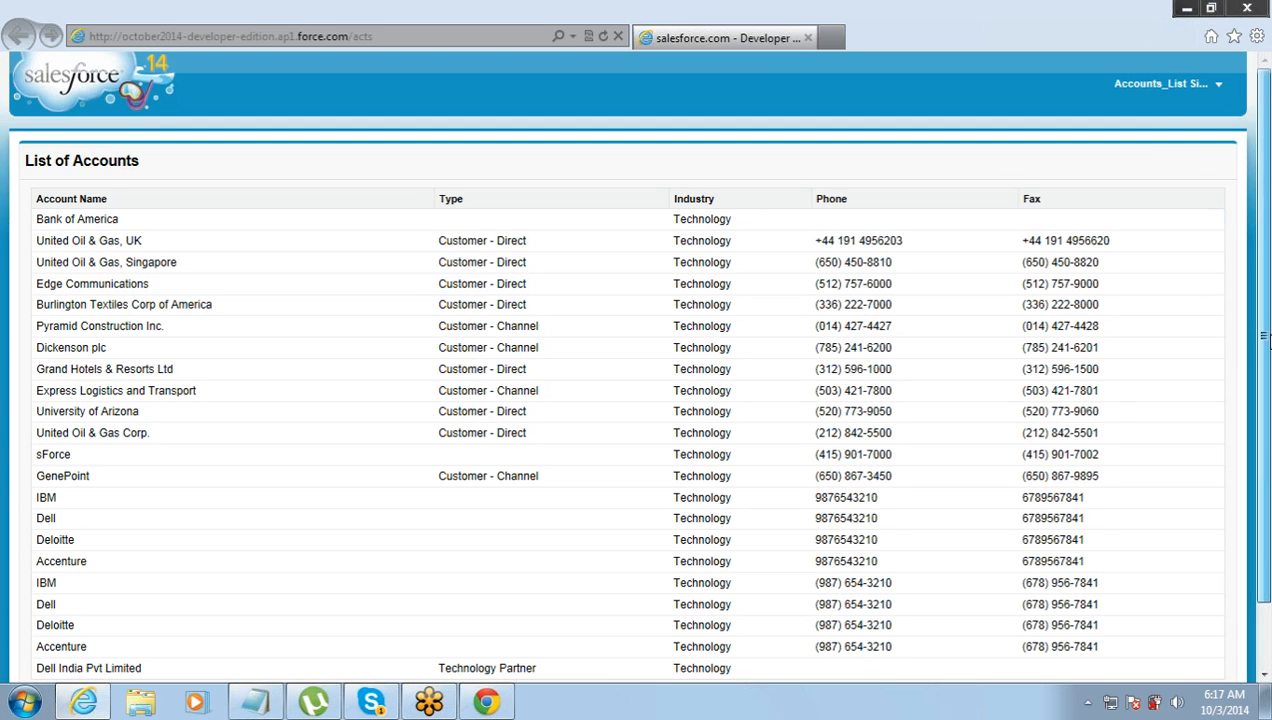
{"action": "scroll", "coordinate": [1267, 418], "scroll_direction": "down", "scroll_amount": 2}
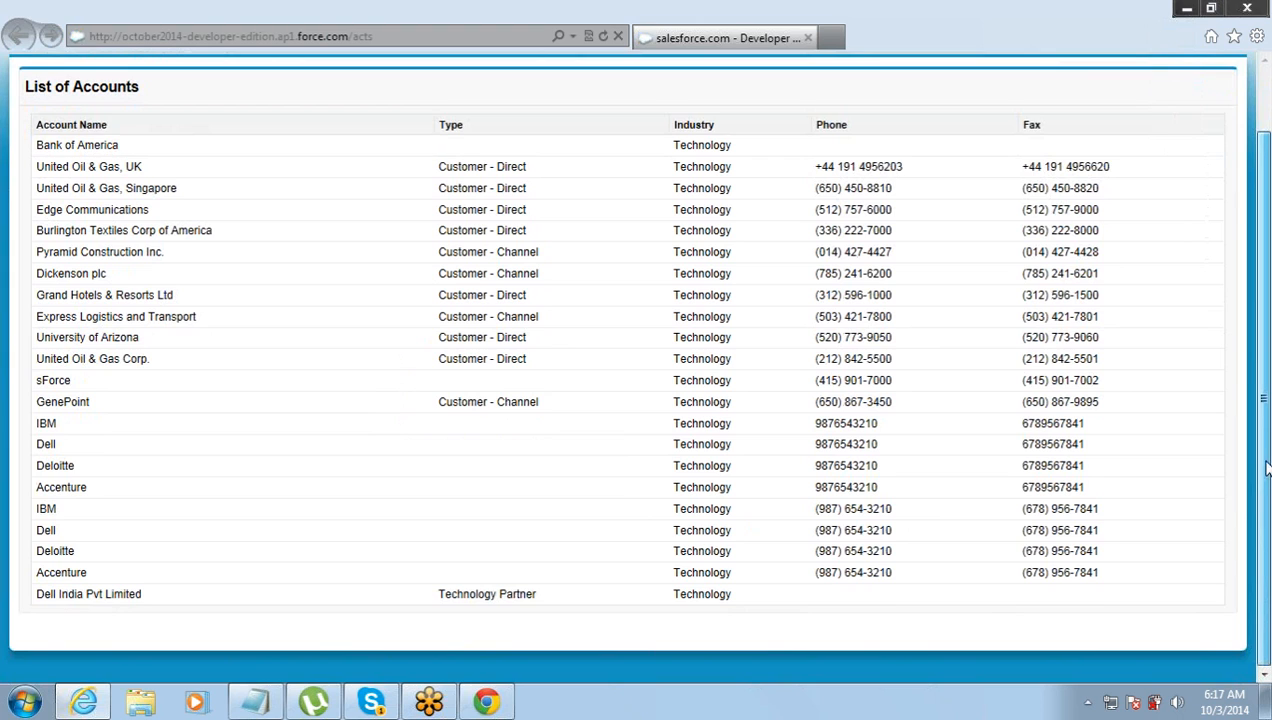
{"action": "scroll", "coordinate": [1265, 397], "scroll_direction": "up", "scroll_amount": 2}
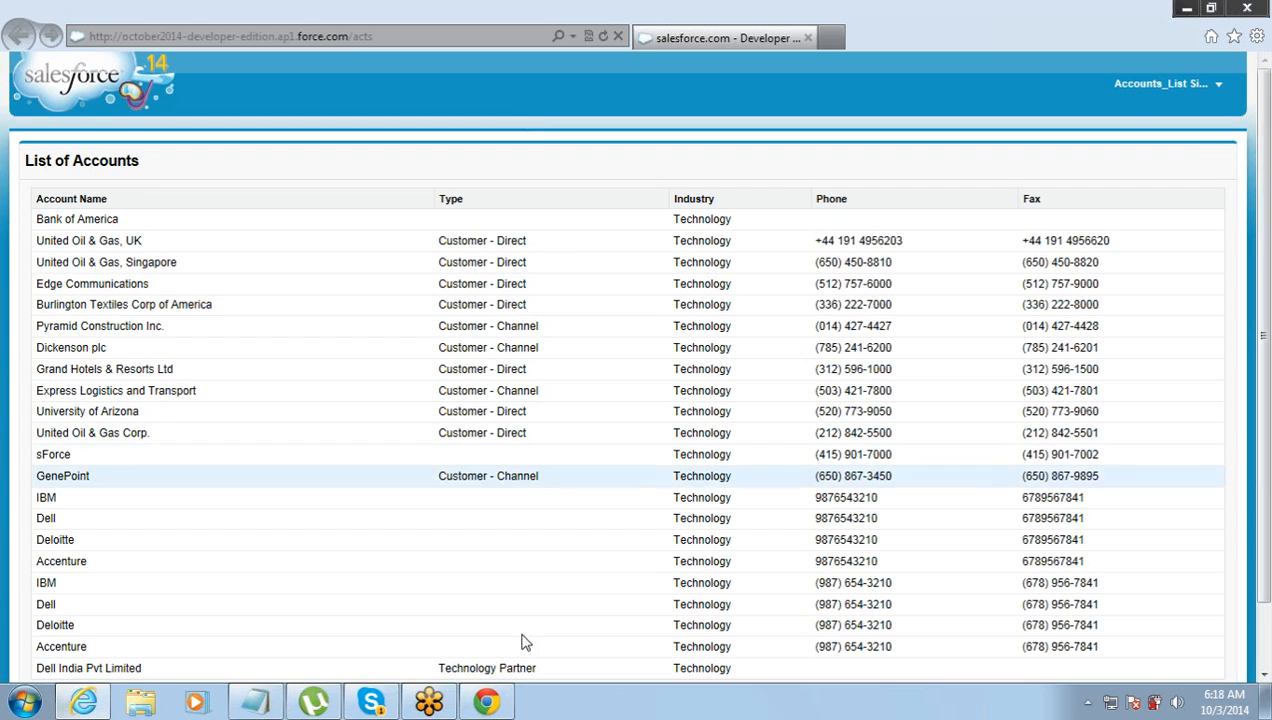
{"action": "left_click", "coordinate": [256, 700]}
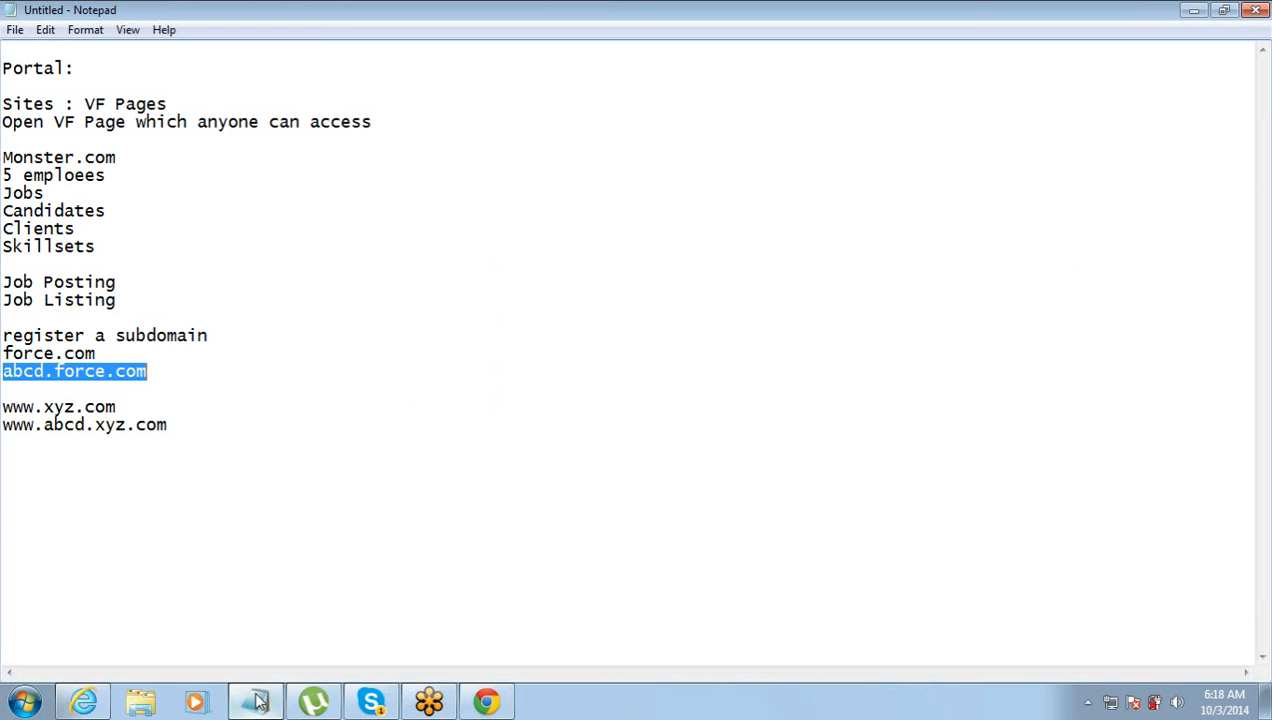
{"action": "left_click", "coordinate": [152, 300]}
{"action": "left_click_drag", "start_coordinate": [79, 294], "coordinate": [6, 300]}
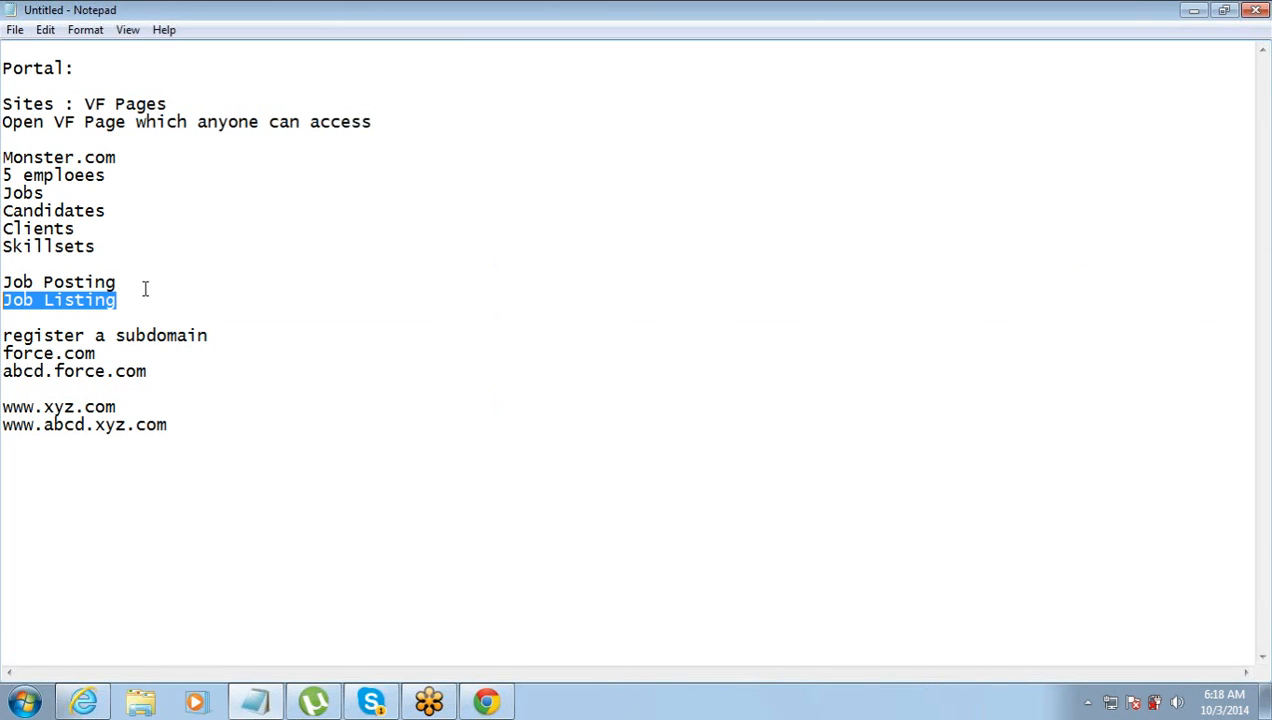
{"action": "left_click_drag", "start_coordinate": [140, 282], "coordinate": [3, 282]}
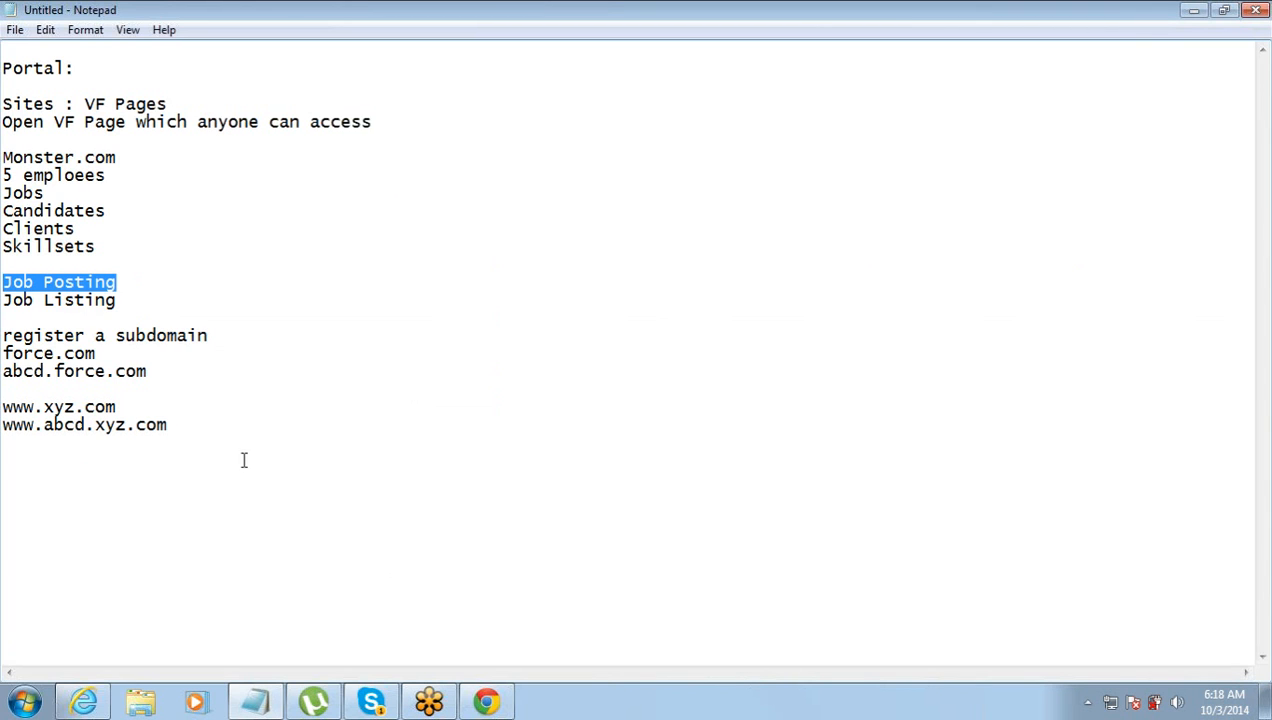
{"action": "left_click", "coordinate": [490, 701]}
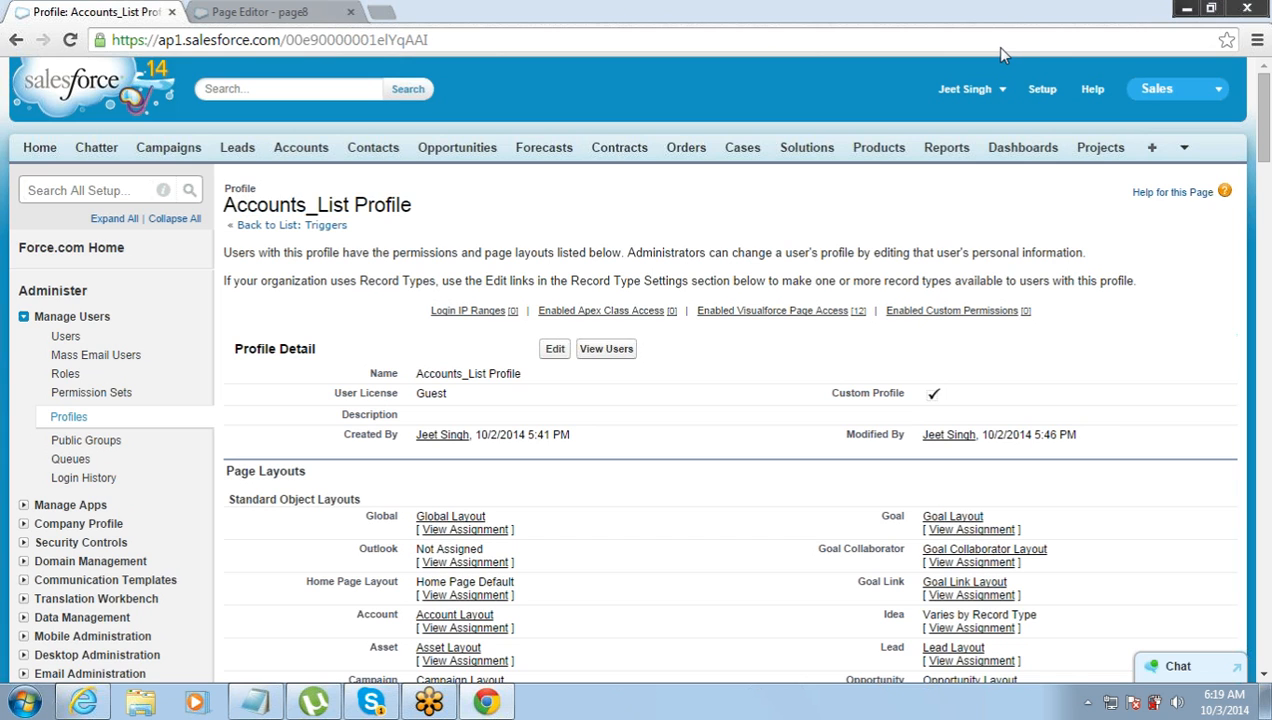
{"action": "left_click", "coordinate": [85, 701]}
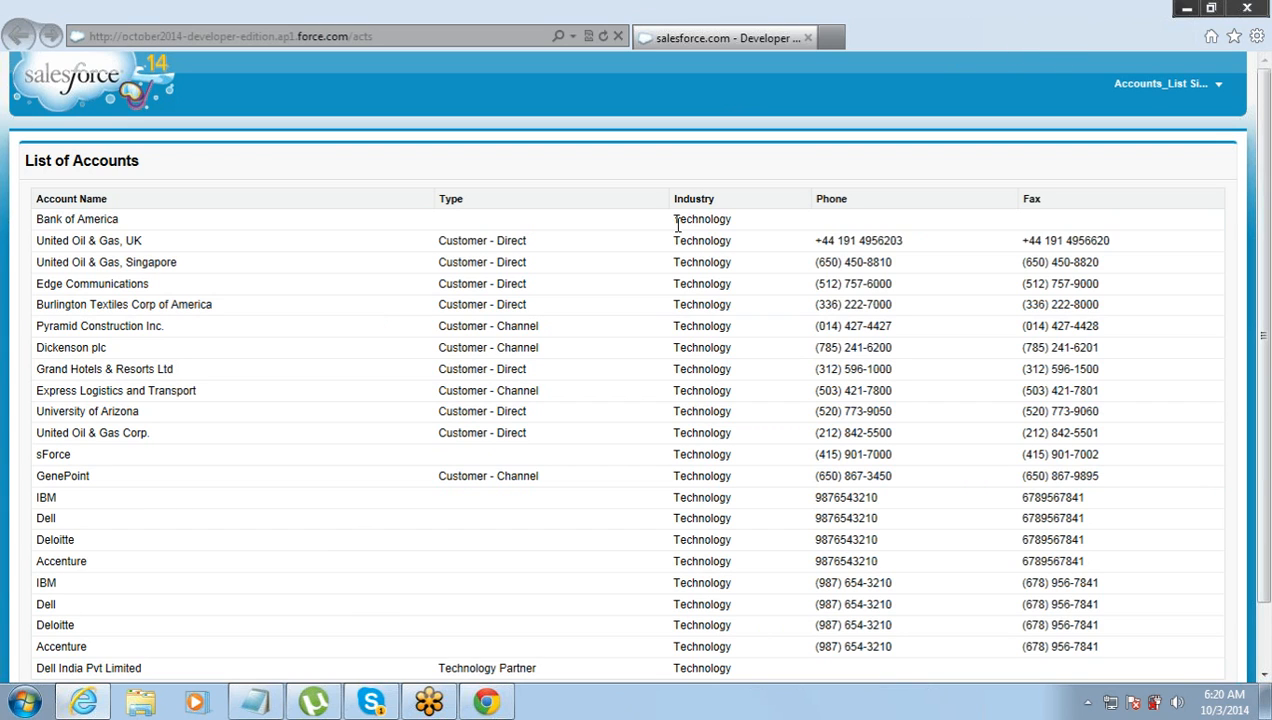
{"action": "left_click", "coordinate": [255, 700]}
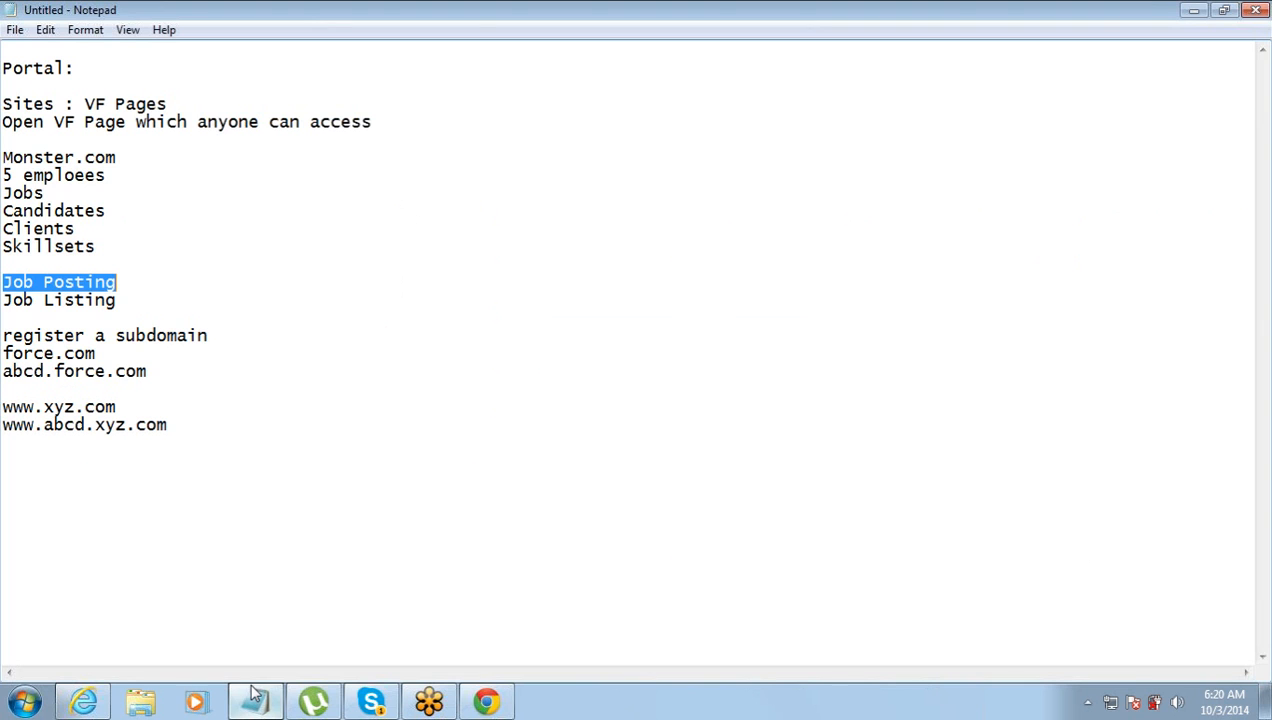
{"action": "left_click", "coordinate": [227, 437]}
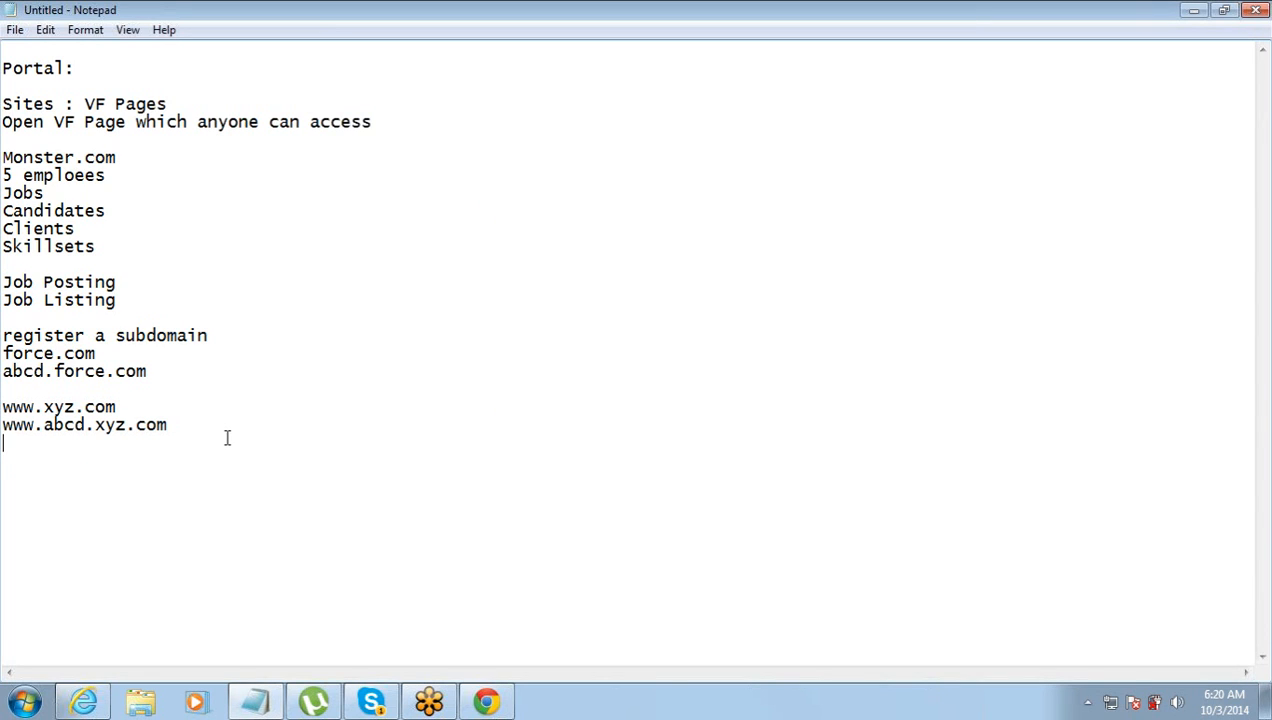
{"action": "key", "text": "Return"}
{"action": "key", "text": "Return"}
{"action": "key", "text": "Return"}
{"action": "key", "text": "Return"}
{"action": "key", "text": "Return"}
{"action": "key", "text": "Return"}
{"action": "key", "text": "Return"}
{"action": "key", "text": "Return"}
{"action": "key", "text": "Return"}
{"action": "key", "text": "Return"}
{"action": "key", "text": "Return"}
{"action": "key", "text": "Return"}
{"action": "key", "text": "Return"}
{"action": "key", "text": "Return"}
{"action": "key", "text": "Return"}
{"action": "key", "text": "Return"}
{"action": "key", "text": "Return"}
{"action": "key", "text": "Return"}
{"action": "key", "text": "Up"}
{"action": "key", "text": "Up"}
{"action": "key", "text": "Up"}
{"action": "key", "text": "Up"}
{"action": "key", "text": "Up"}
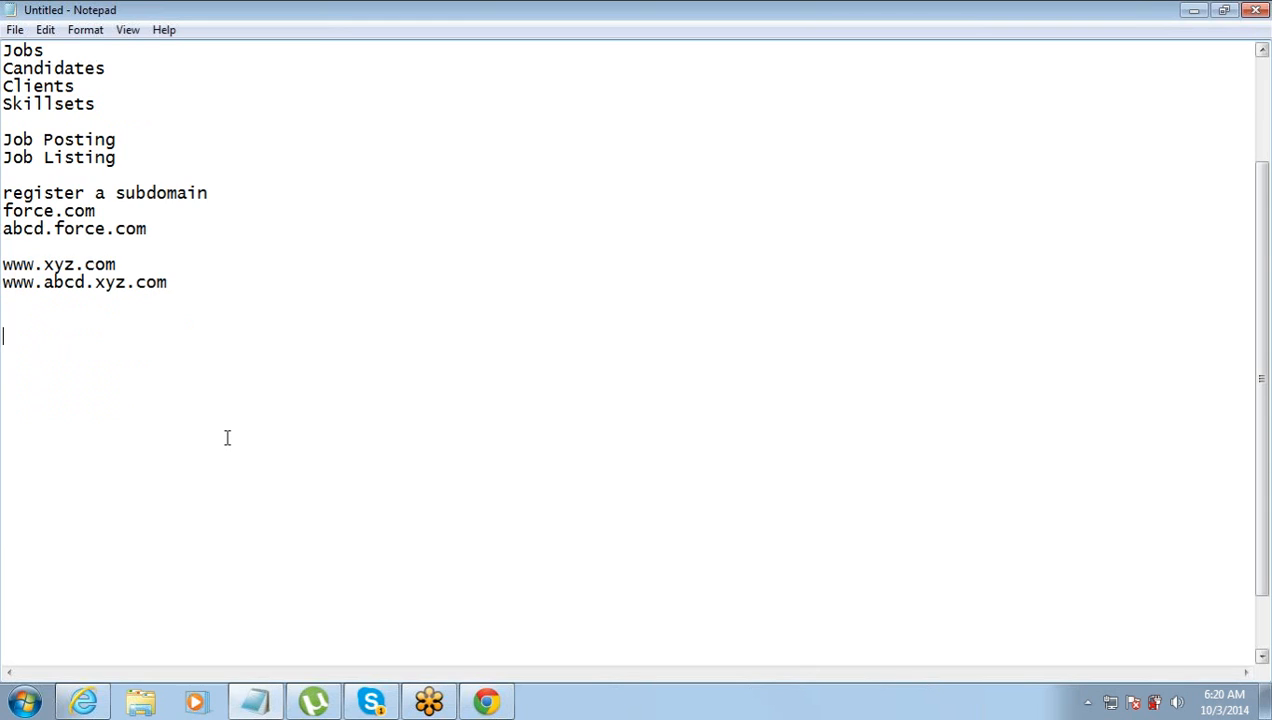
Add the lines 'Customer Portals & Partner Portals' and 'Externa Users' to the notes.
{"action": "type", "text": "Customer Portals"}
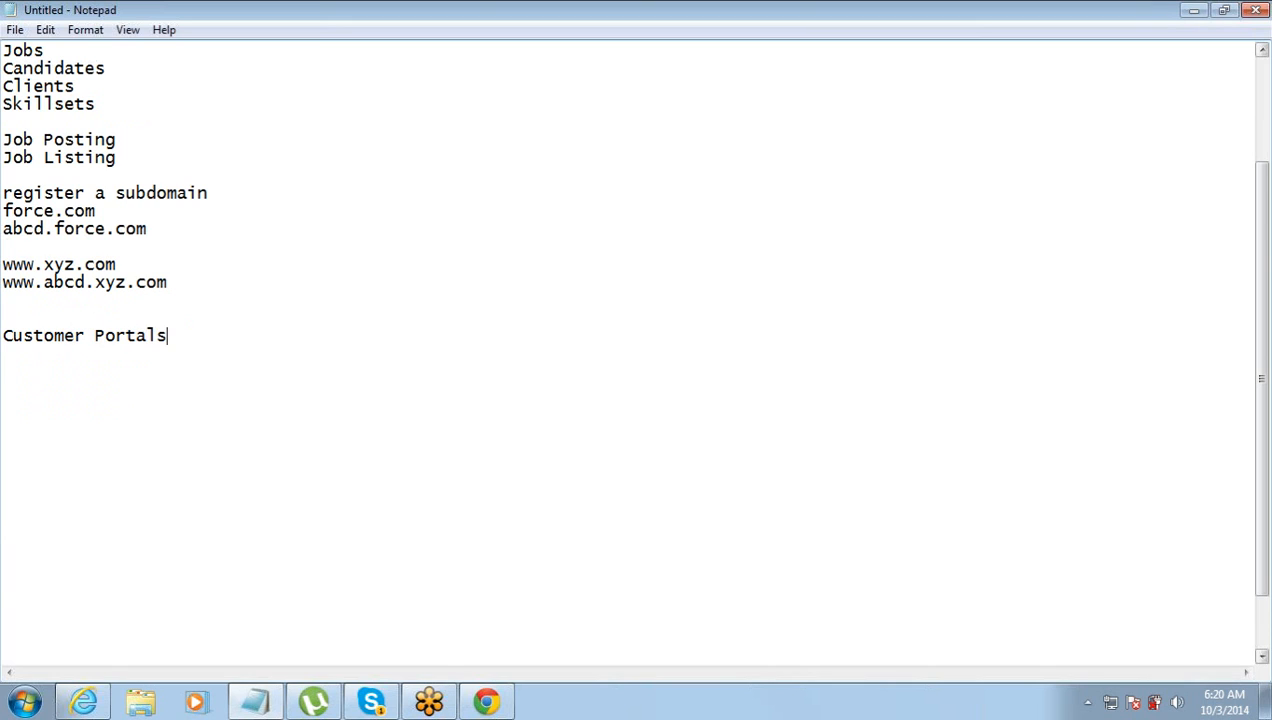
{"action": "type", "text": " & Partner"}
{"action": "type", "text": " Por"}
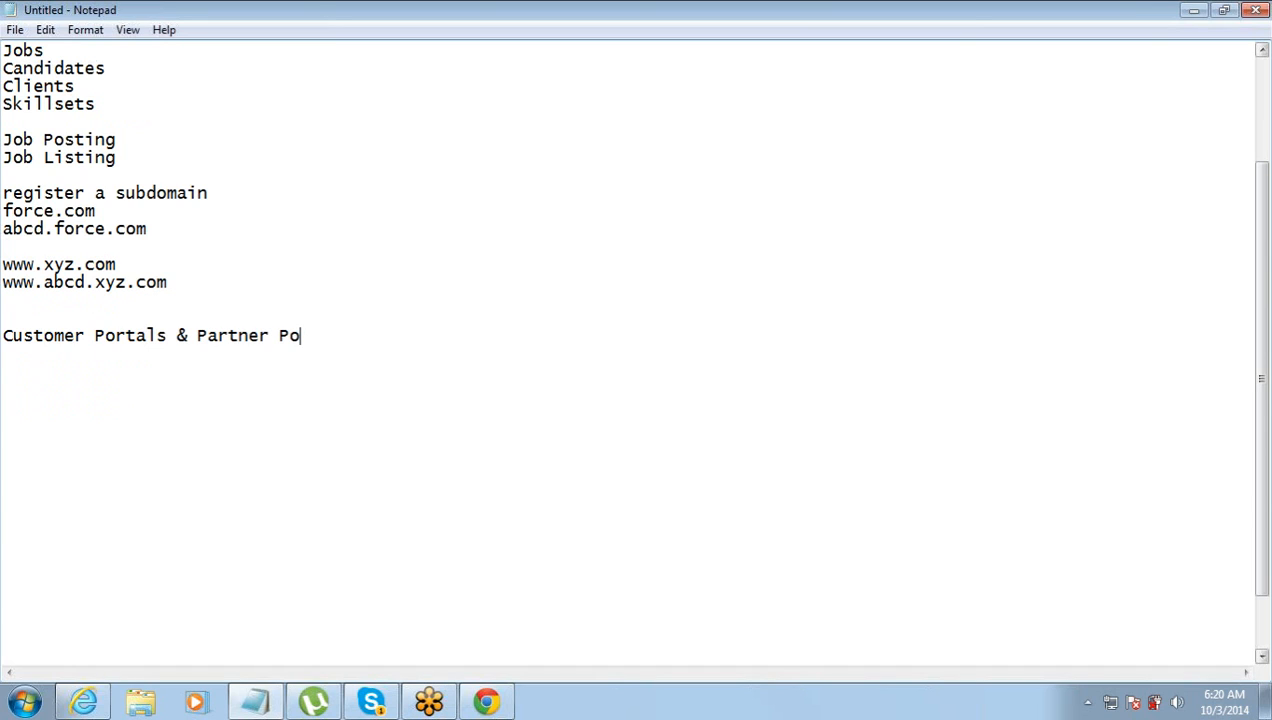
{"action": "type", "text": "tals"}
{"action": "key", "text": "ctrl+shift+Left"}
{"action": "key", "text": "ctrl+shift+Left"}
{"action": "key", "text": "ctrl+shift+Left"}
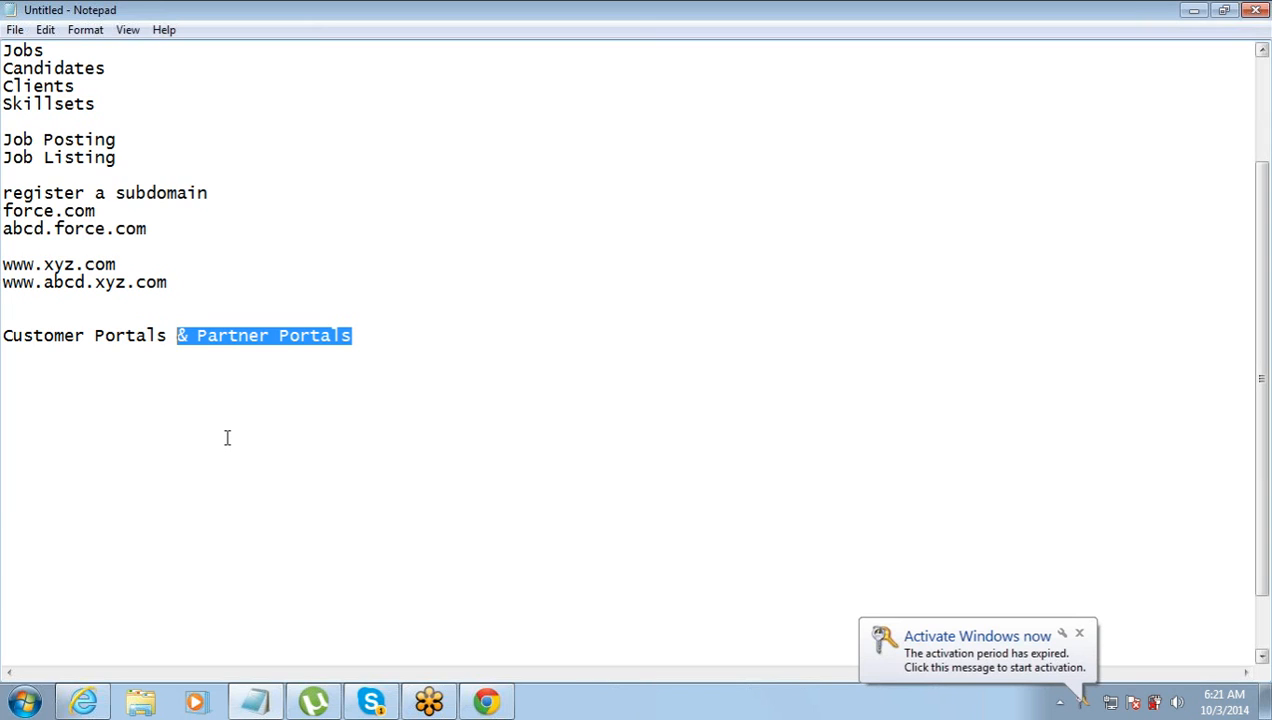
{"action": "left_click", "coordinate": [227, 437]}
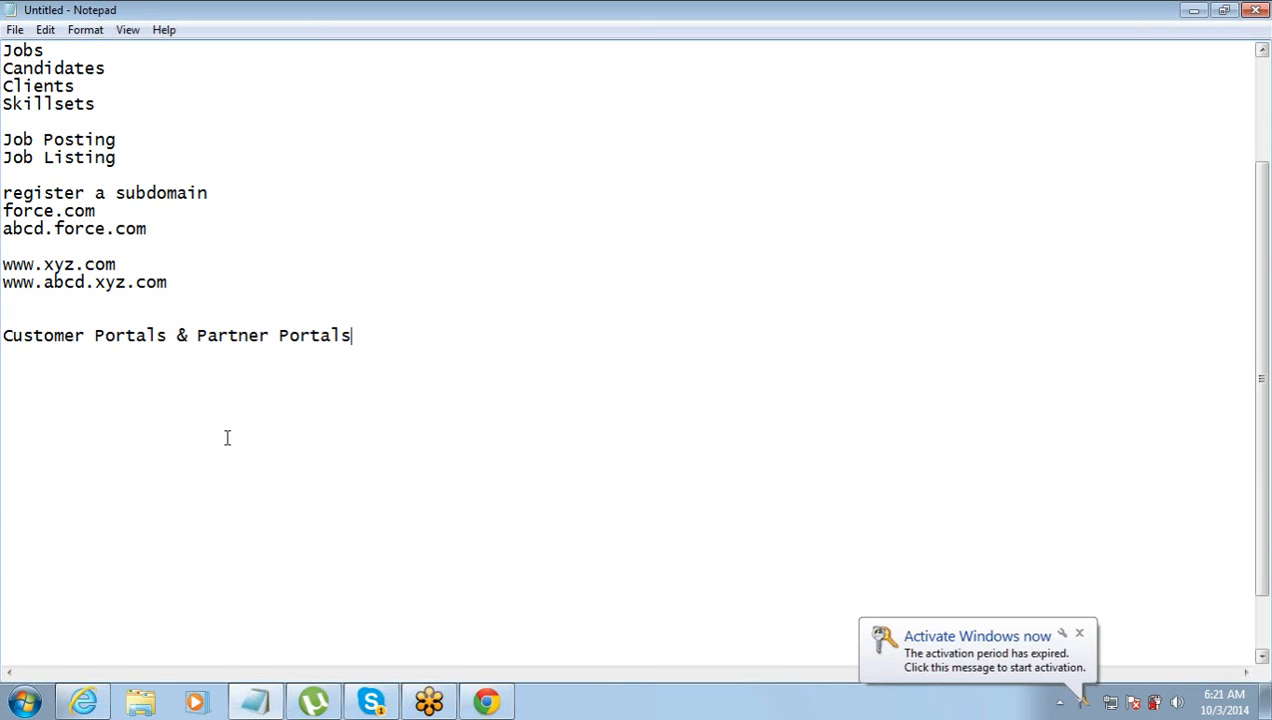
{"action": "key", "text": "Return"}
{"action": "type", "text": "Externa Users"}
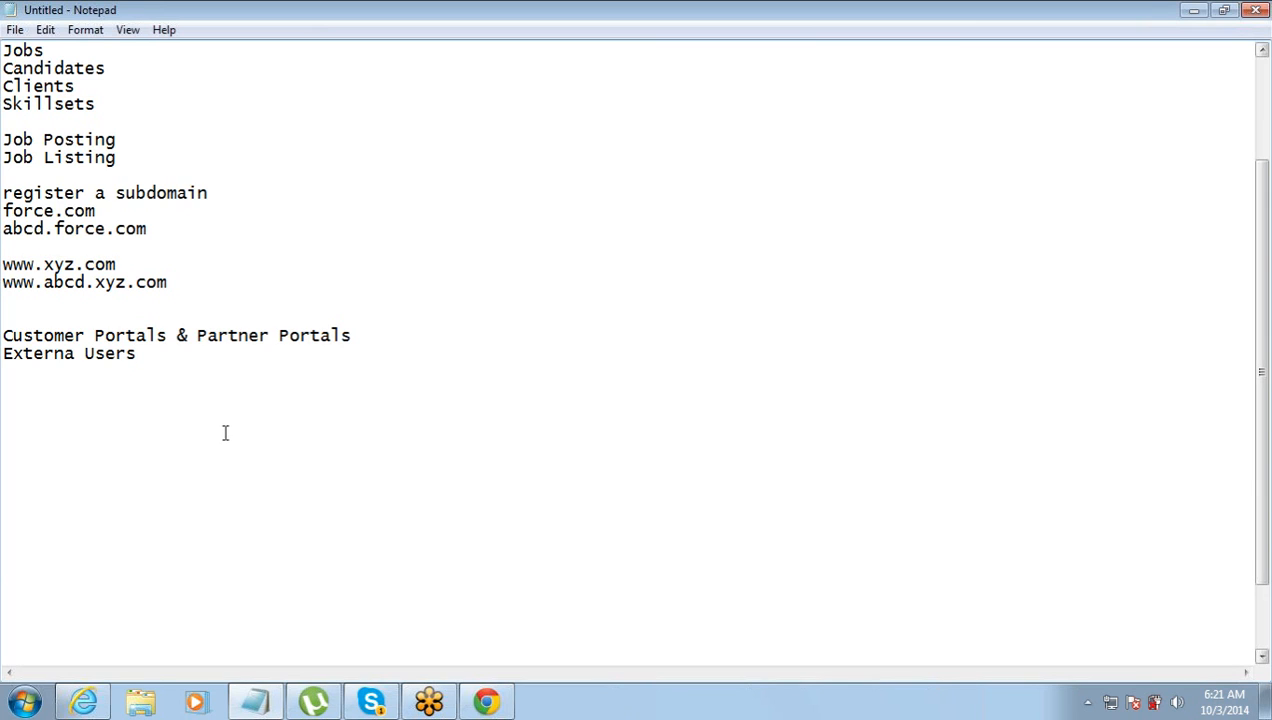
Highlight '& Partner Portals' and 'Partner' on the portals line to point them out.
{"action": "left_click_drag", "start_coordinate": [166, 335], "coordinate": [3, 342]}
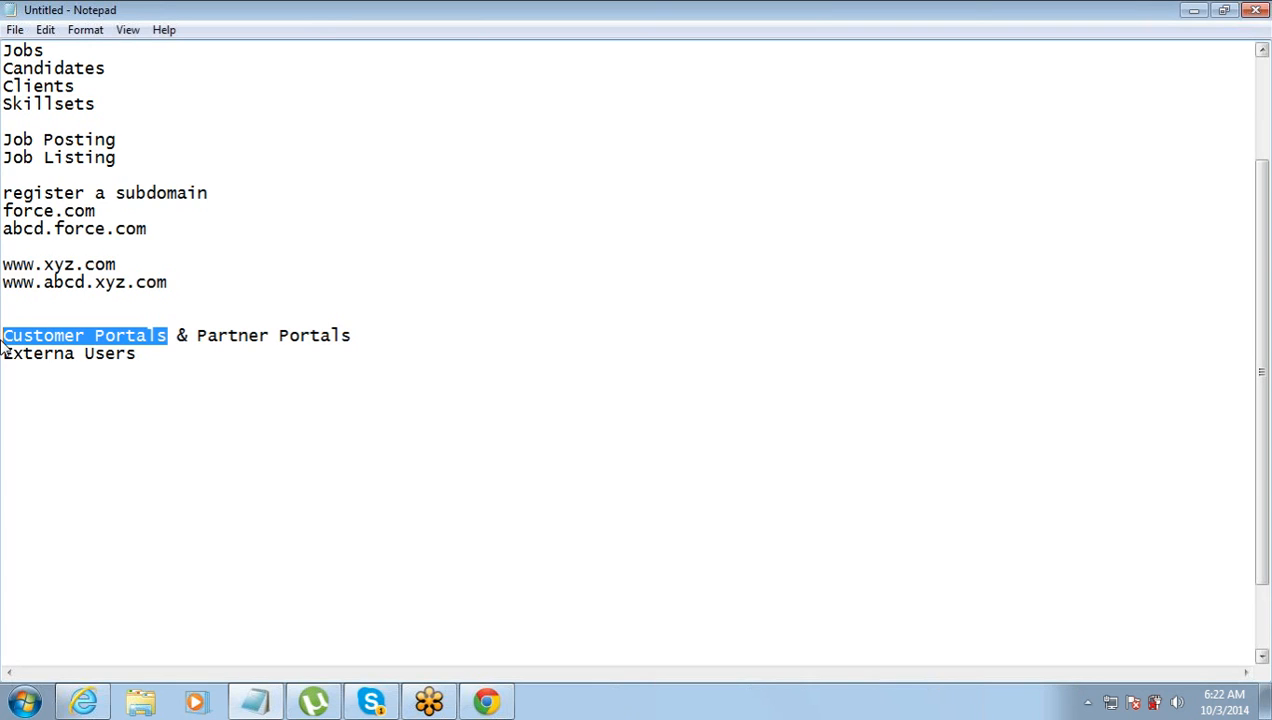
{"action": "key", "text": "End"}
{"action": "key", "text": "ctrl+Left"}
{"action": "key", "text": "ctrl+Left"}
{"action": "key", "text": "ctrl+shift+Right"}
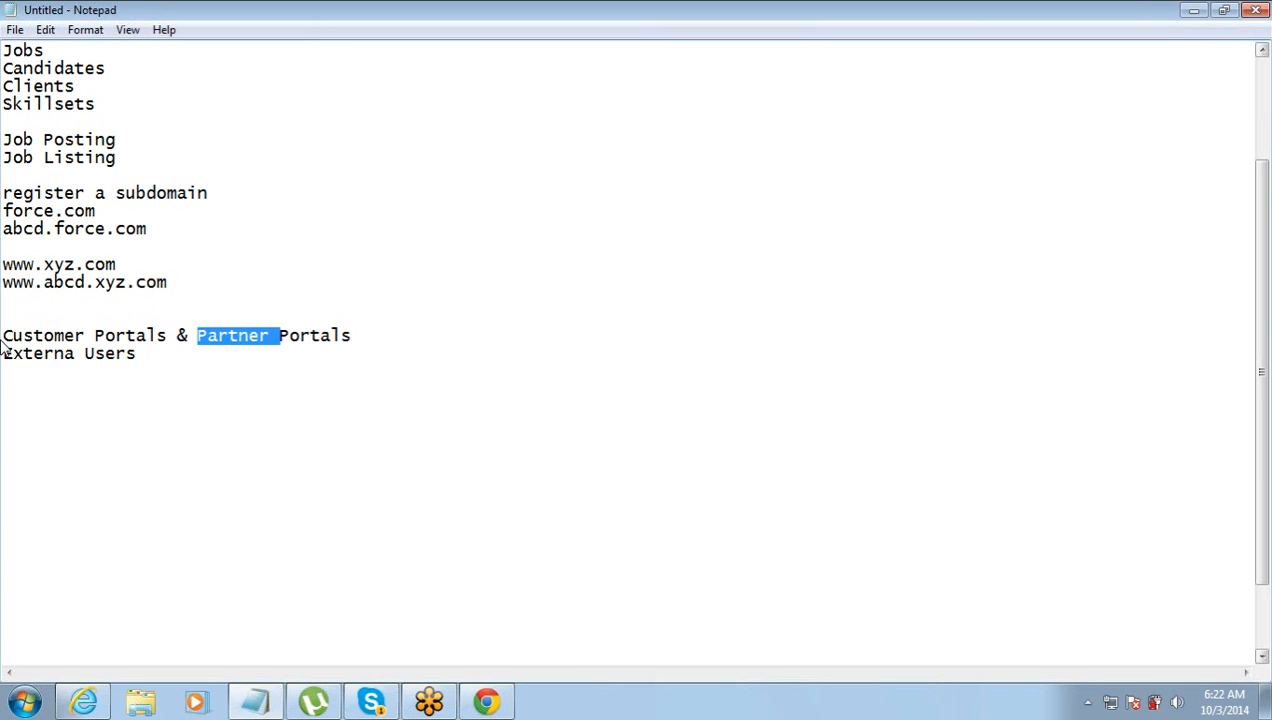
{"action": "key", "text": "End"}
Correct the 'Externa Users' line to 'External Users'.
{"action": "key", "text": "Down"}
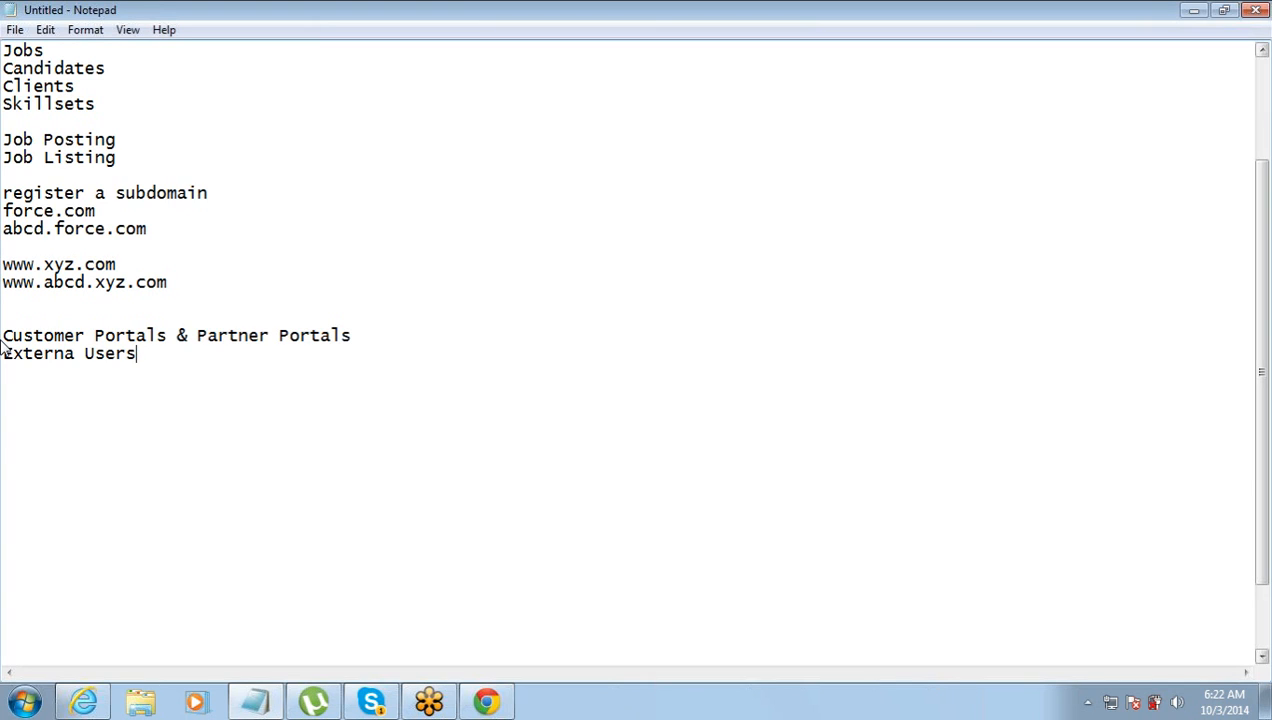
{"action": "key", "text": "ctrl+shift+Left"}
{"action": "key", "text": "ctrl+shift+Left"}
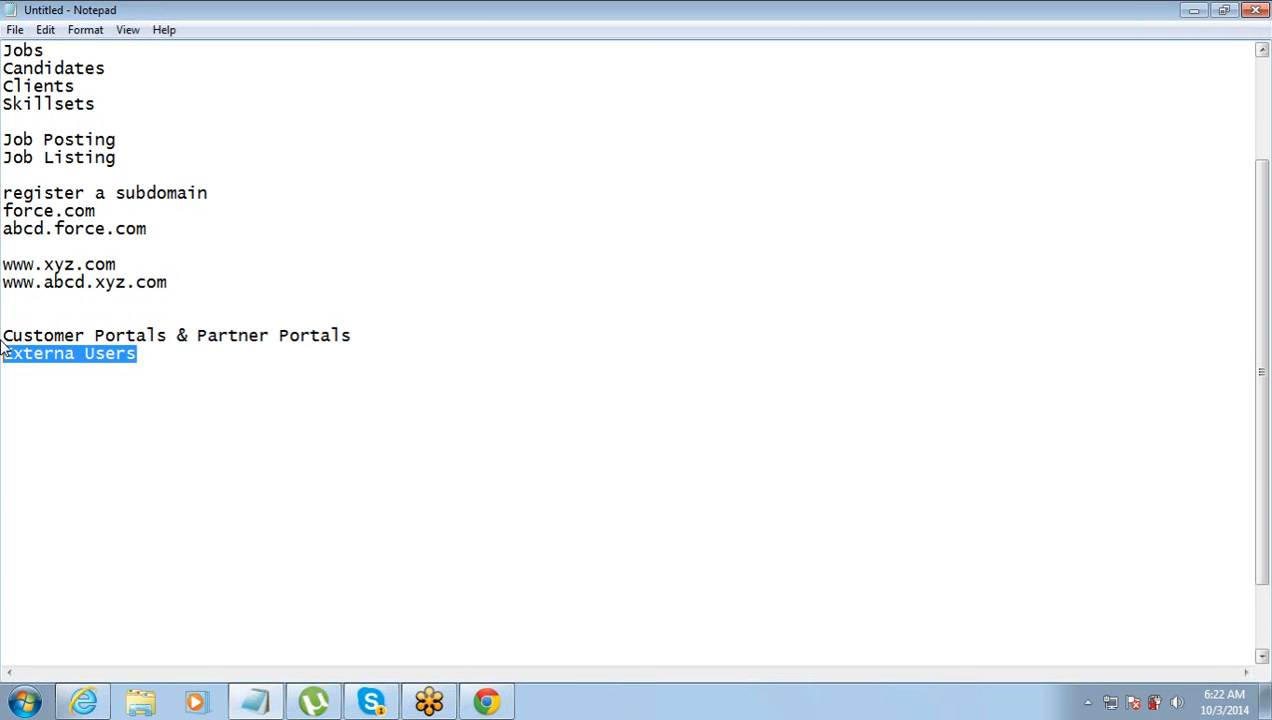
{"action": "key", "text": "Right"}
{"action": "key", "text": "ctrl+Right"}
{"action": "key", "text": "Left"}
{"action": "type", "text": "l"}
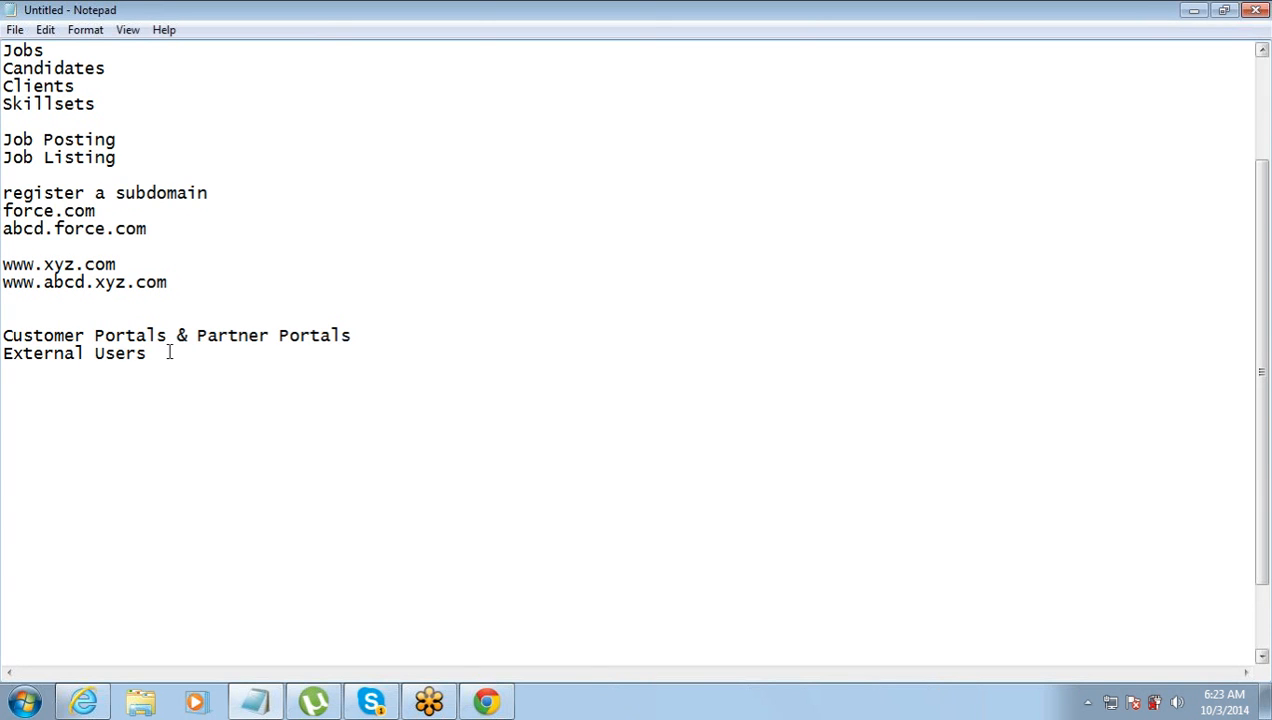
In Salesforce setup, collapse Manage Users and expand Customize > Customer Portal.
{"action": "mouse_move", "coordinate": [487, 701]}
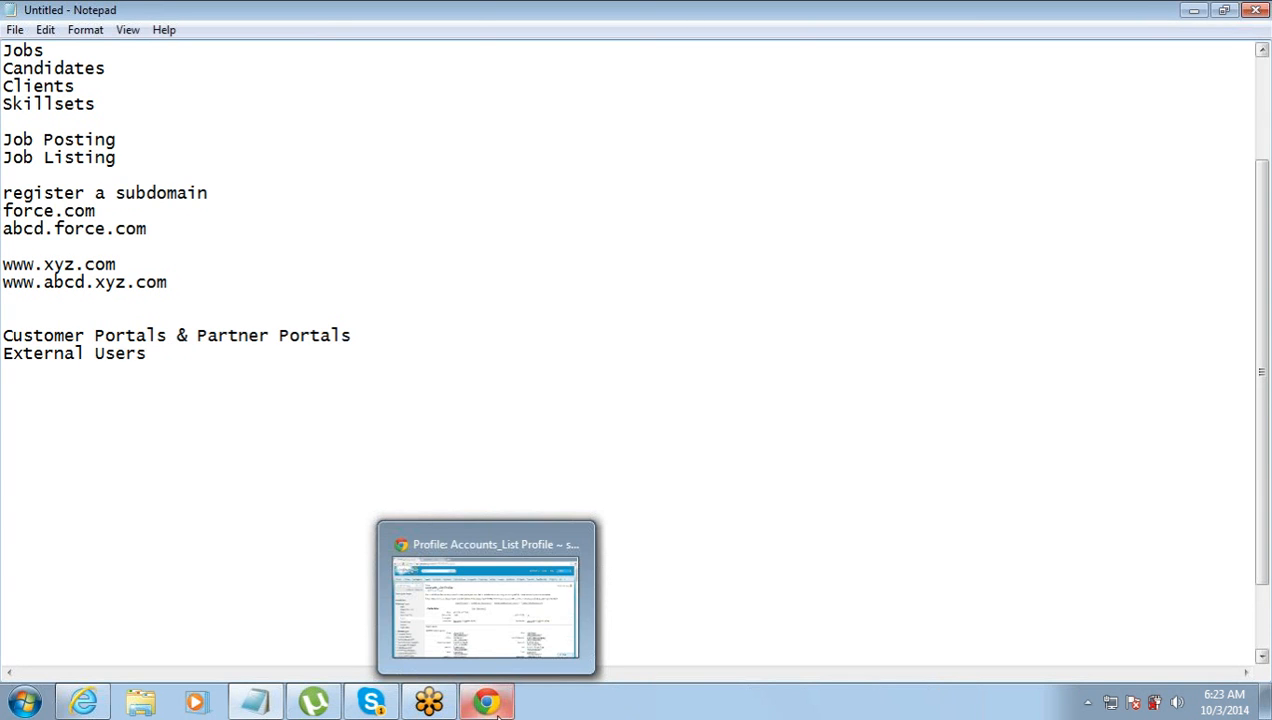
{"action": "left_click", "coordinate": [500, 573]}
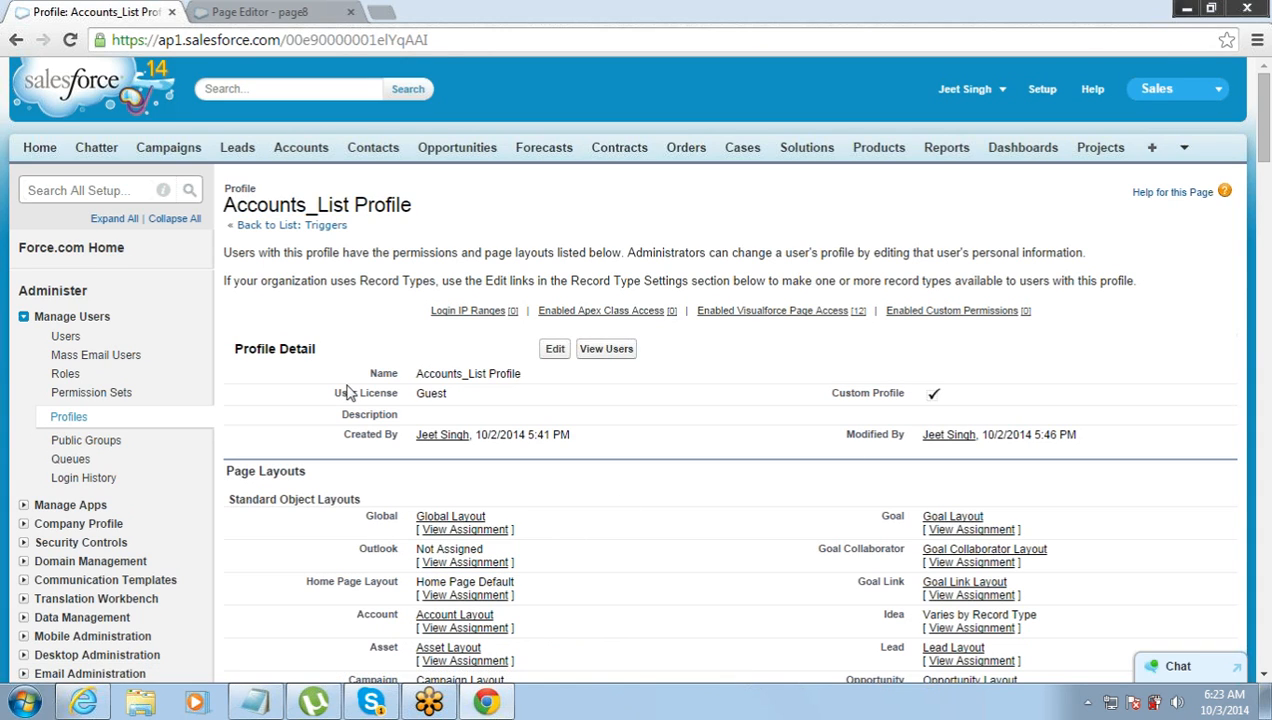
{"action": "left_click", "coordinate": [23, 318]}
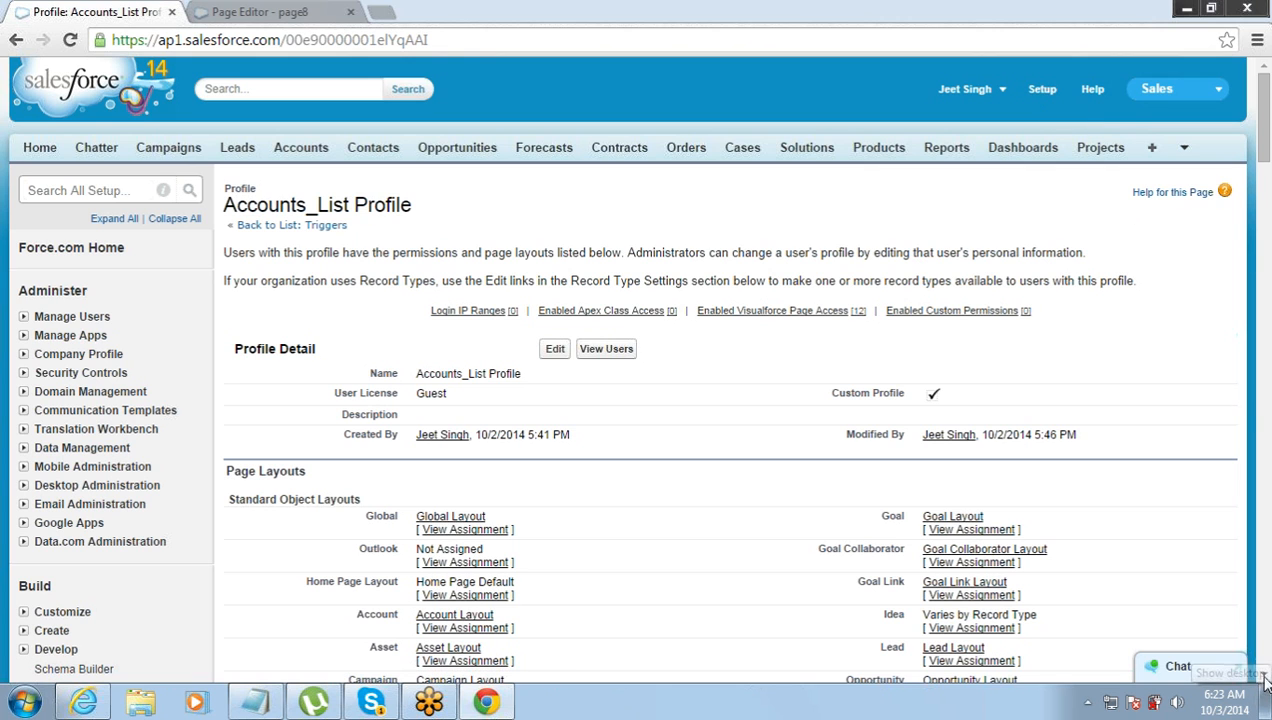
{"action": "scroll", "coordinate": [1147, 605], "scroll_direction": "down", "scroll_amount": 3}
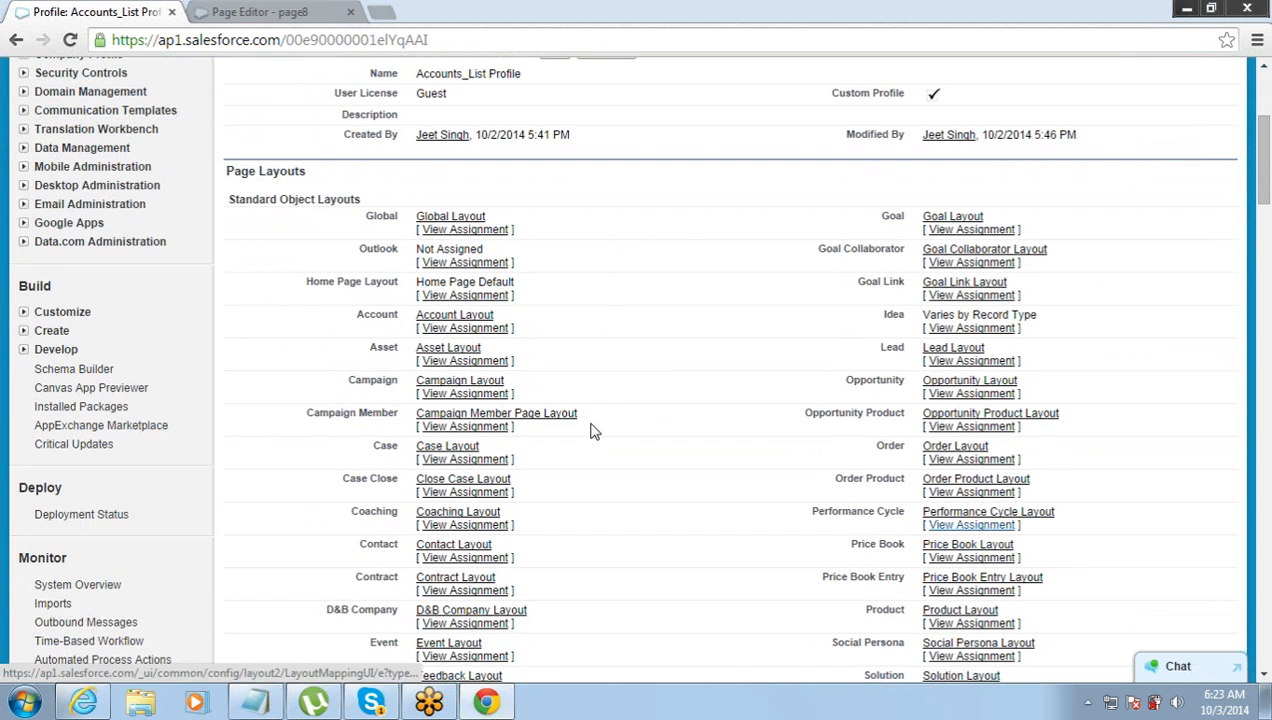
{"action": "left_click", "coordinate": [22, 313]}
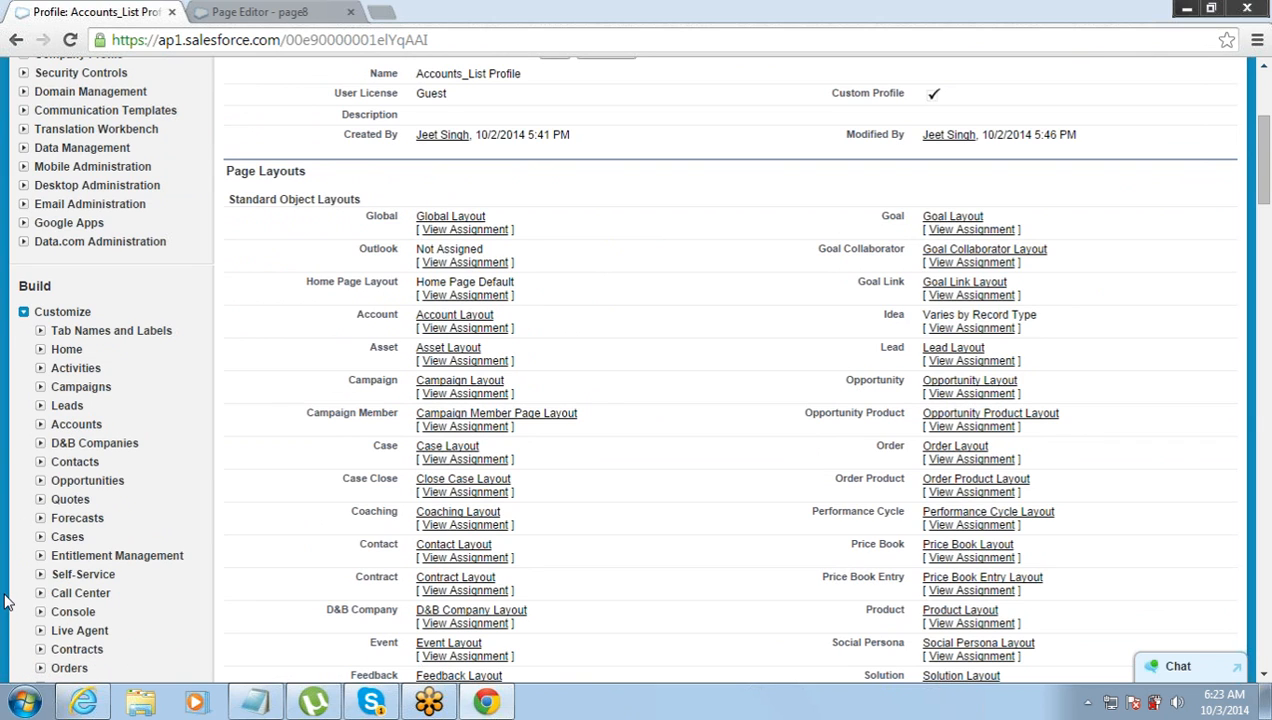
{"action": "left_click", "coordinate": [1262, 680]}
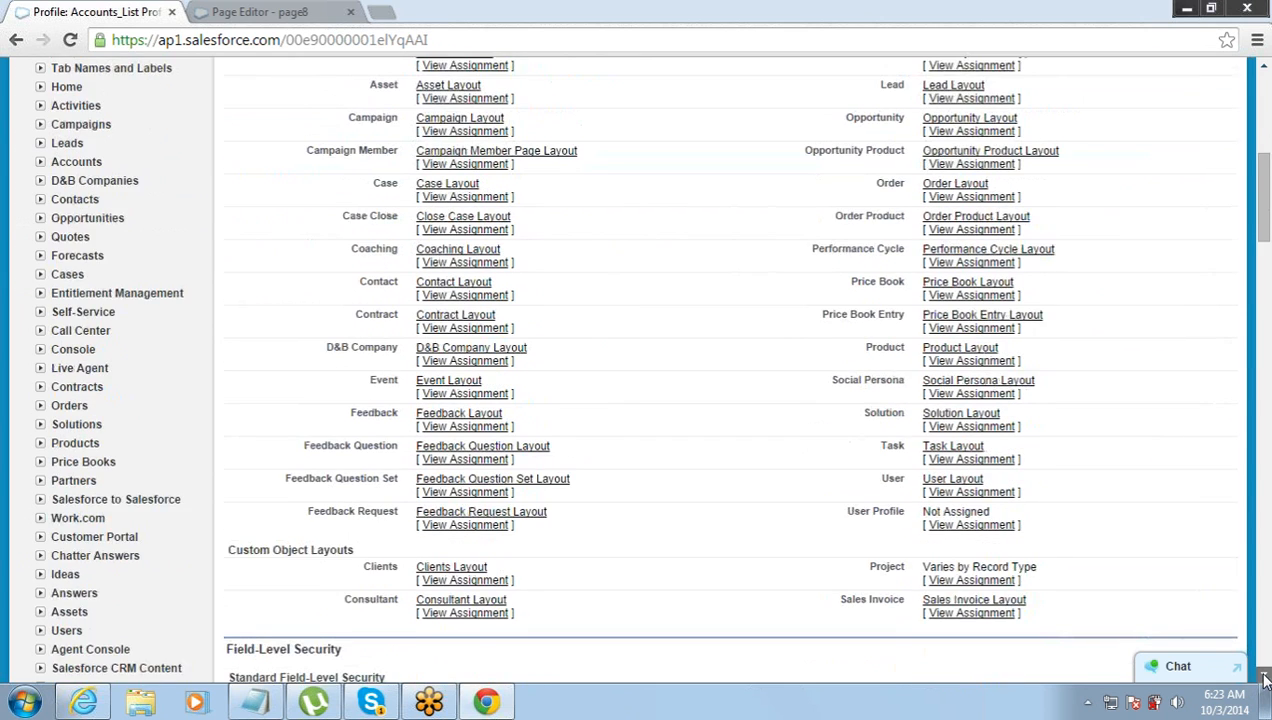
{"action": "left_click", "coordinate": [1264, 680]}
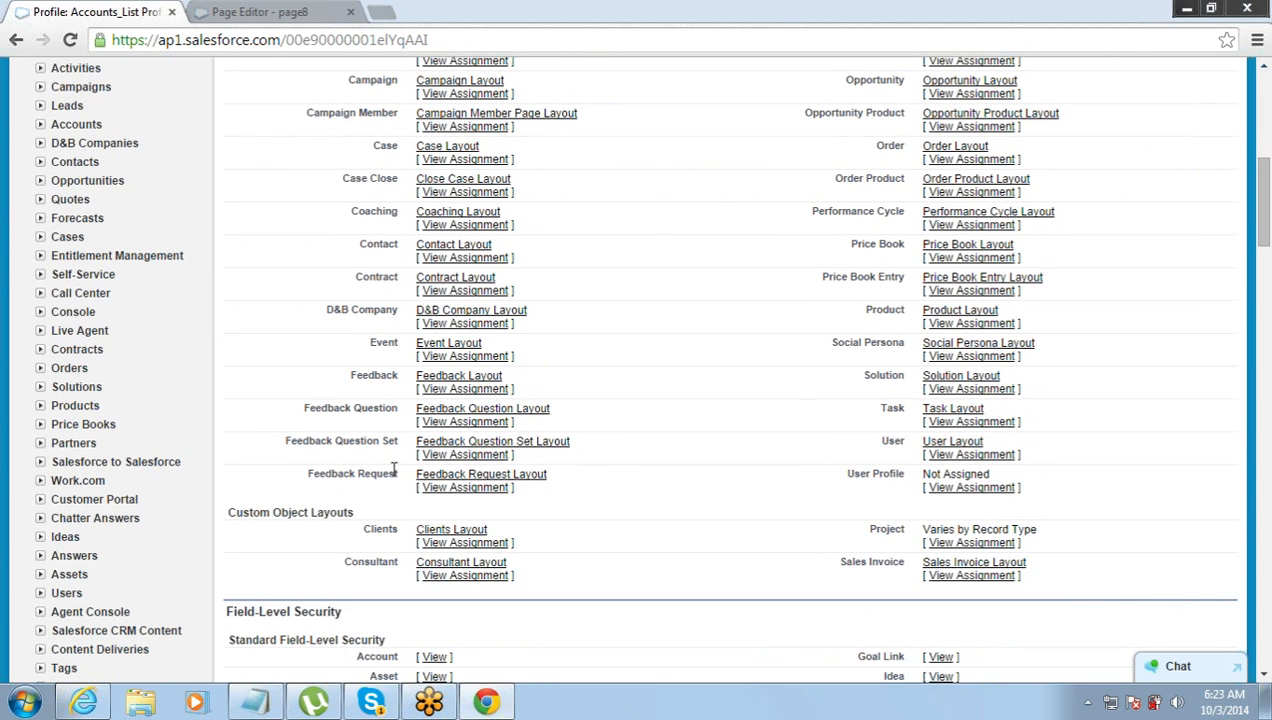
{"action": "left_click", "coordinate": [40, 503]}
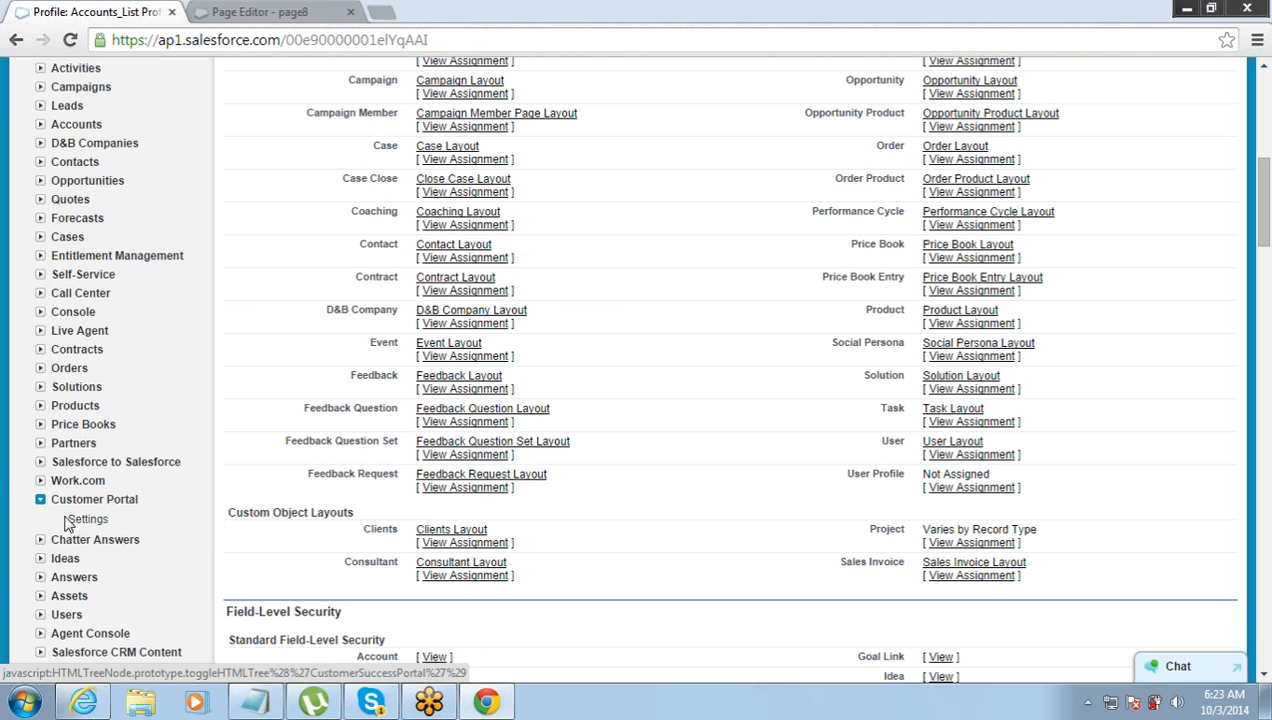
Turn on Enable Customer Portal in the Customer Portal Settings and save.
{"action": "left_click", "coordinate": [78, 522]}
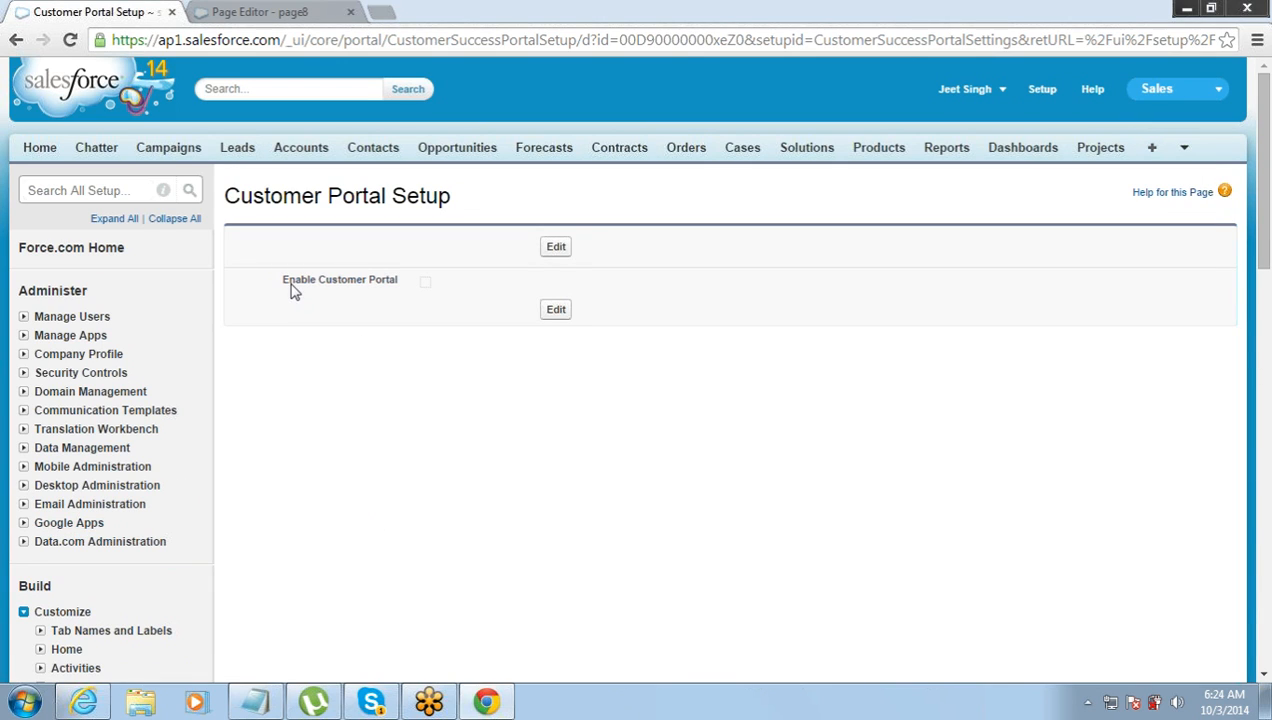
{"action": "left_click", "coordinate": [547, 255]}
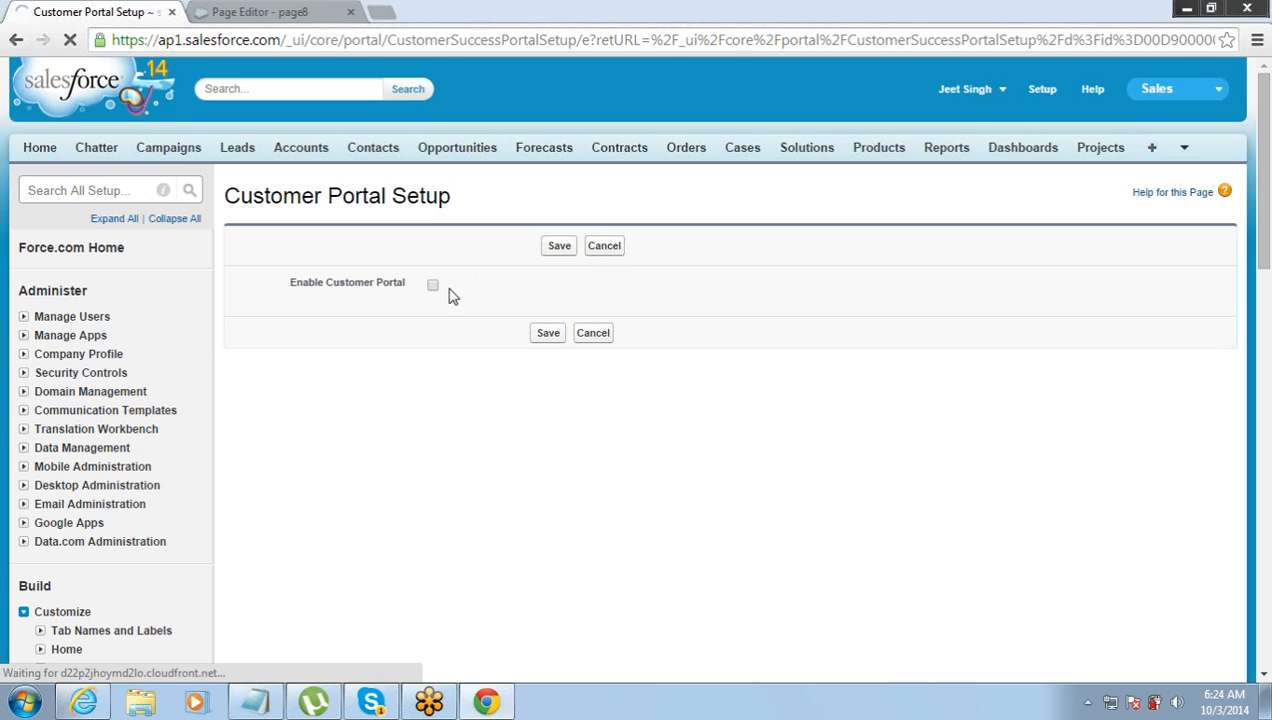
{"action": "left_click", "coordinate": [432, 287]}
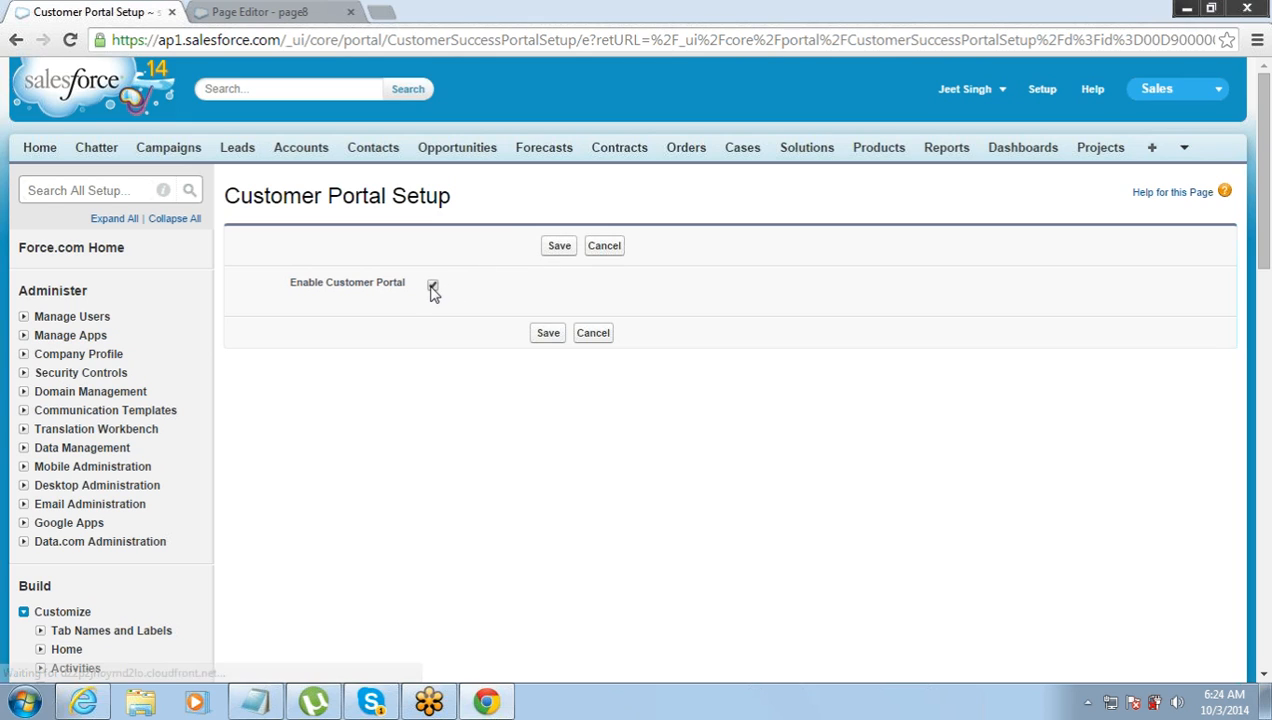
{"action": "left_click", "coordinate": [554, 248]}
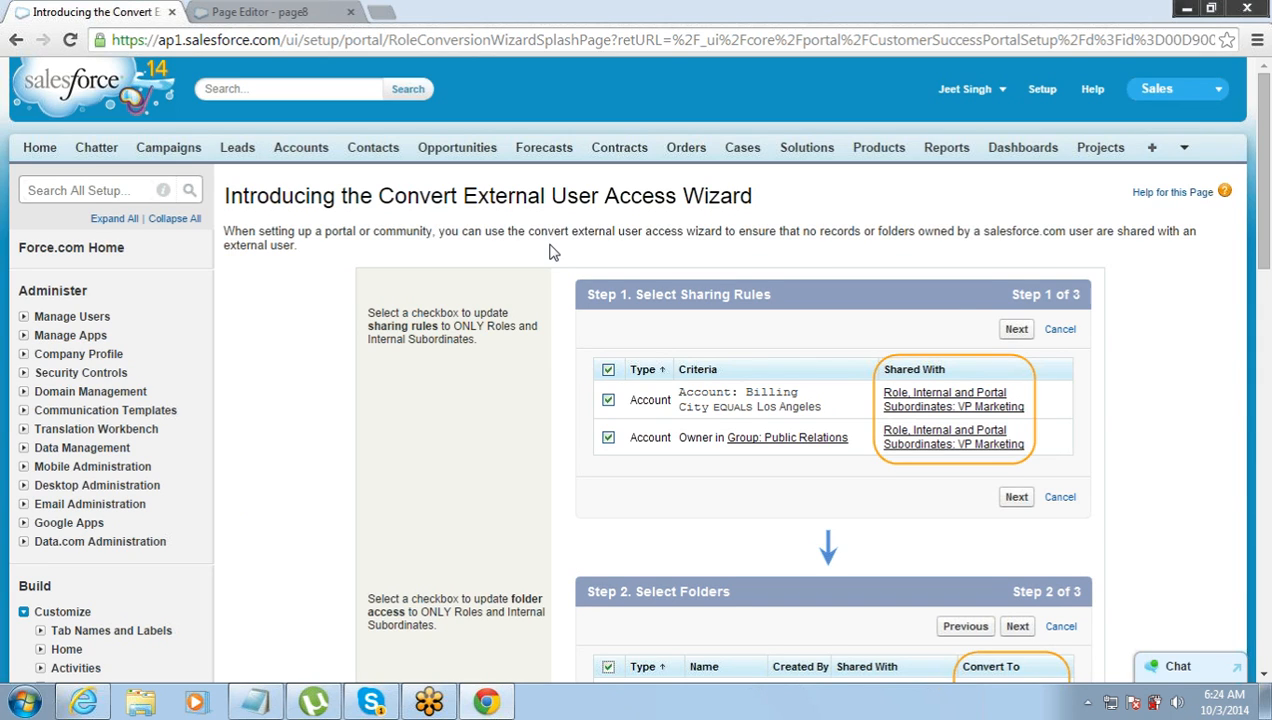
Scroll the wizard page, then bring the Notepad portal notes back in front.
{"action": "left_click", "coordinate": [1262, 678]}
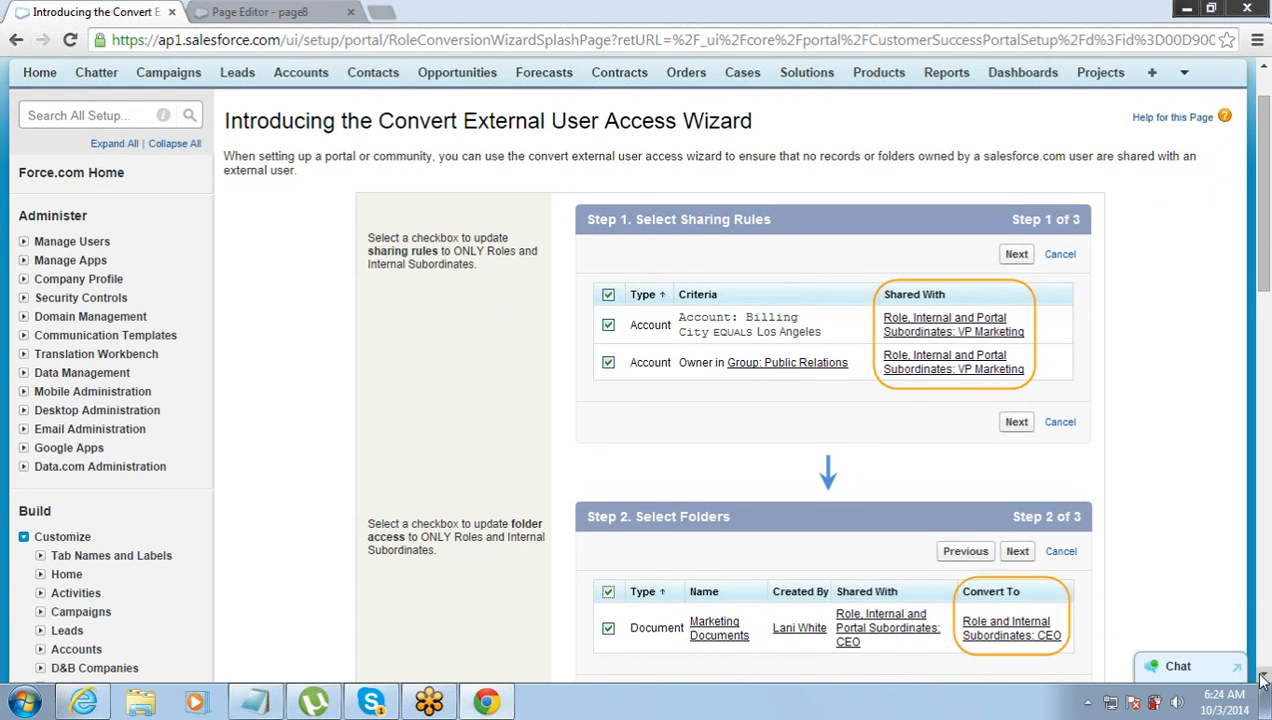
{"action": "left_click", "coordinate": [1262, 678]}
{"action": "left_click", "coordinate": [1262, 678]}
{"action": "left_click", "coordinate": [1262, 678]}
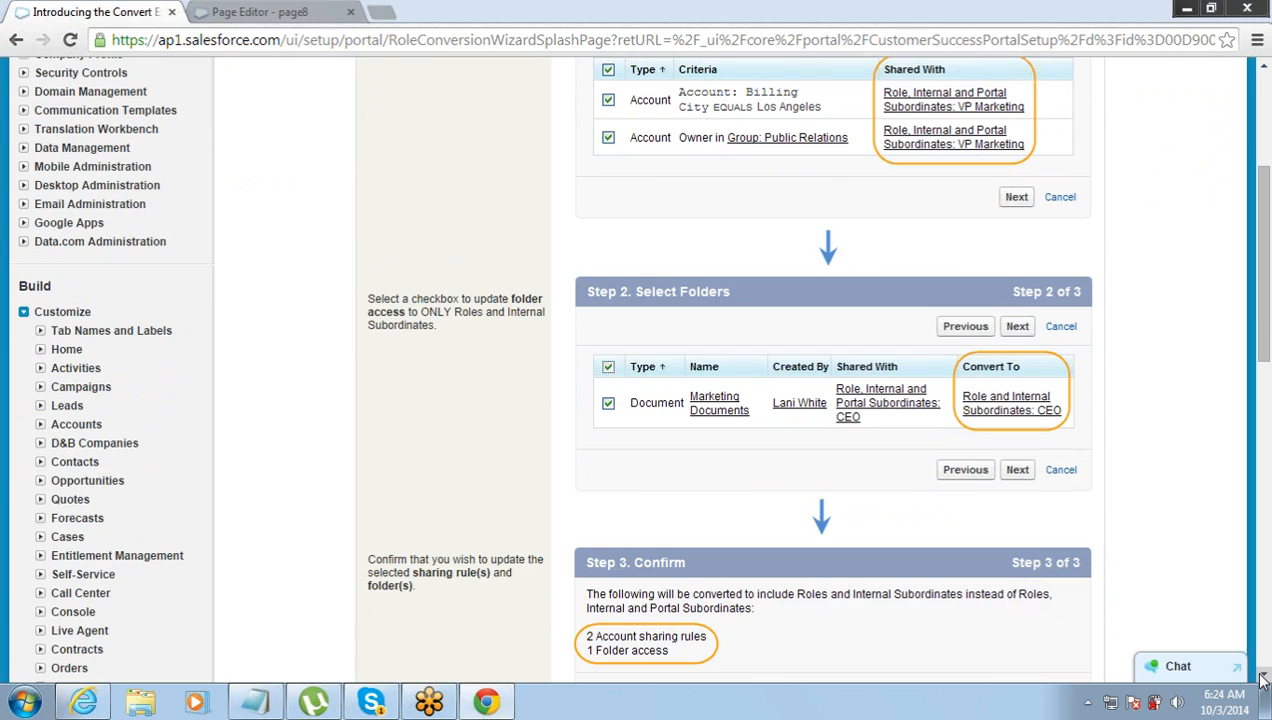
{"action": "left_click_drag", "start_coordinate": [1266, 344], "coordinate": [1238, 243]}
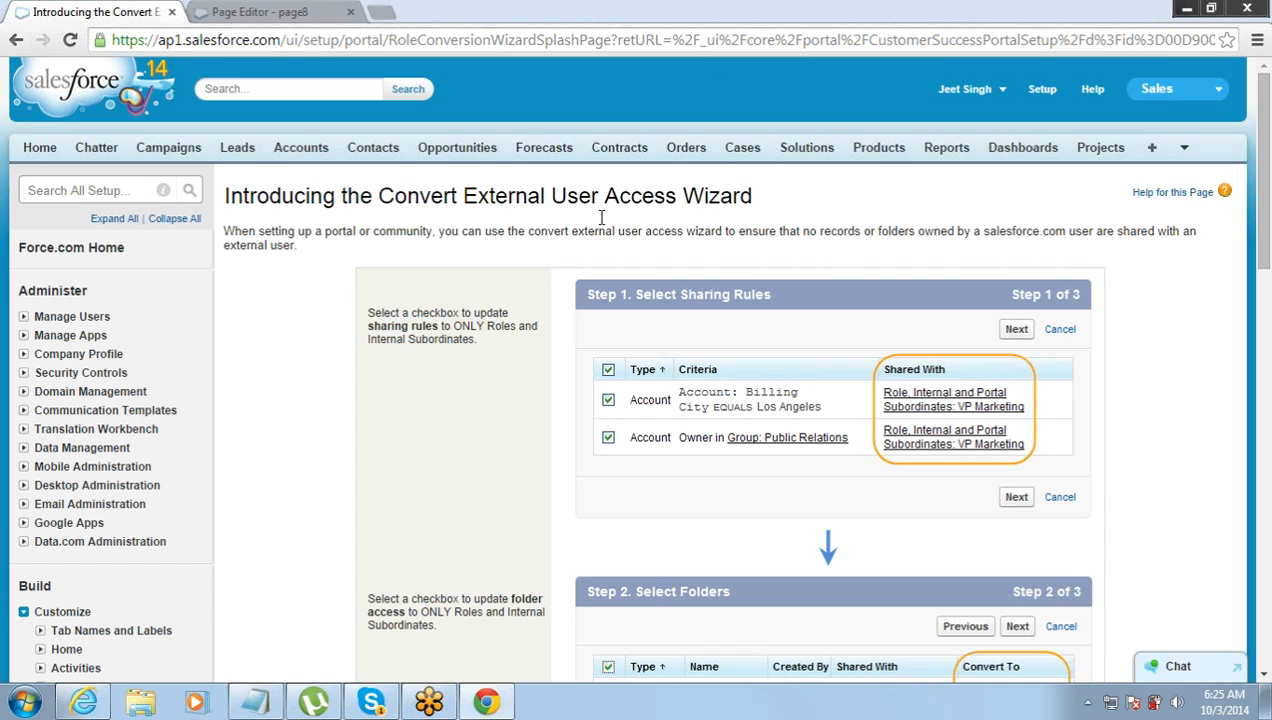
{"action": "left_click", "coordinate": [486, 704]}
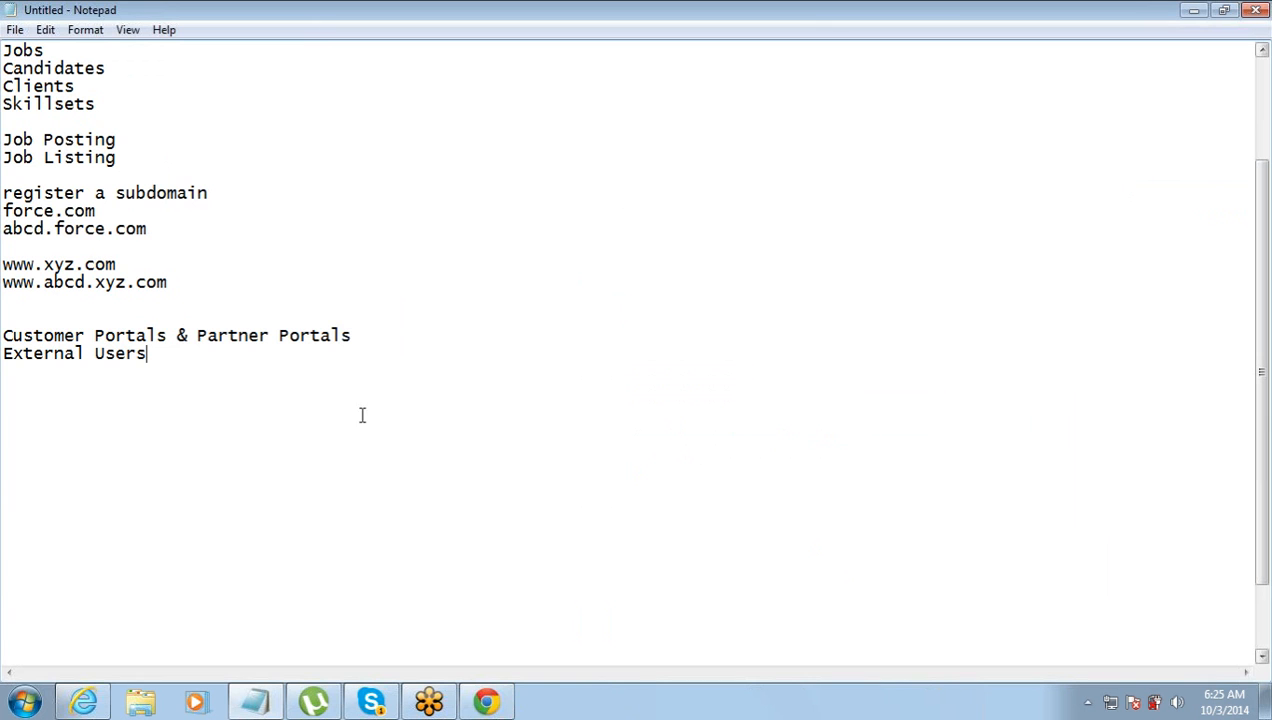
Add 'Account - IBM' and a 'Contact -' line with the person's name to the notes.
{"action": "key", "text": "Return"}
{"action": "key", "text": "Return"}
{"action": "type", "text": "IBM"}
{"action": "key", "text": "Return"}
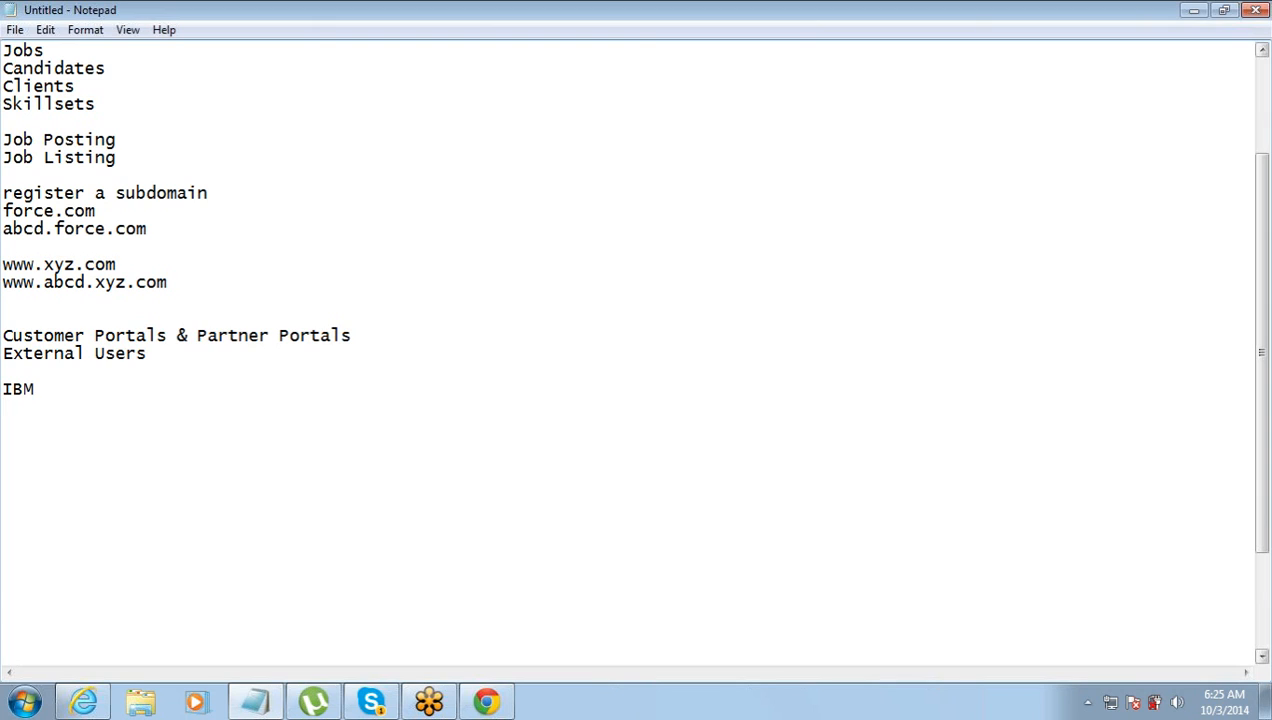
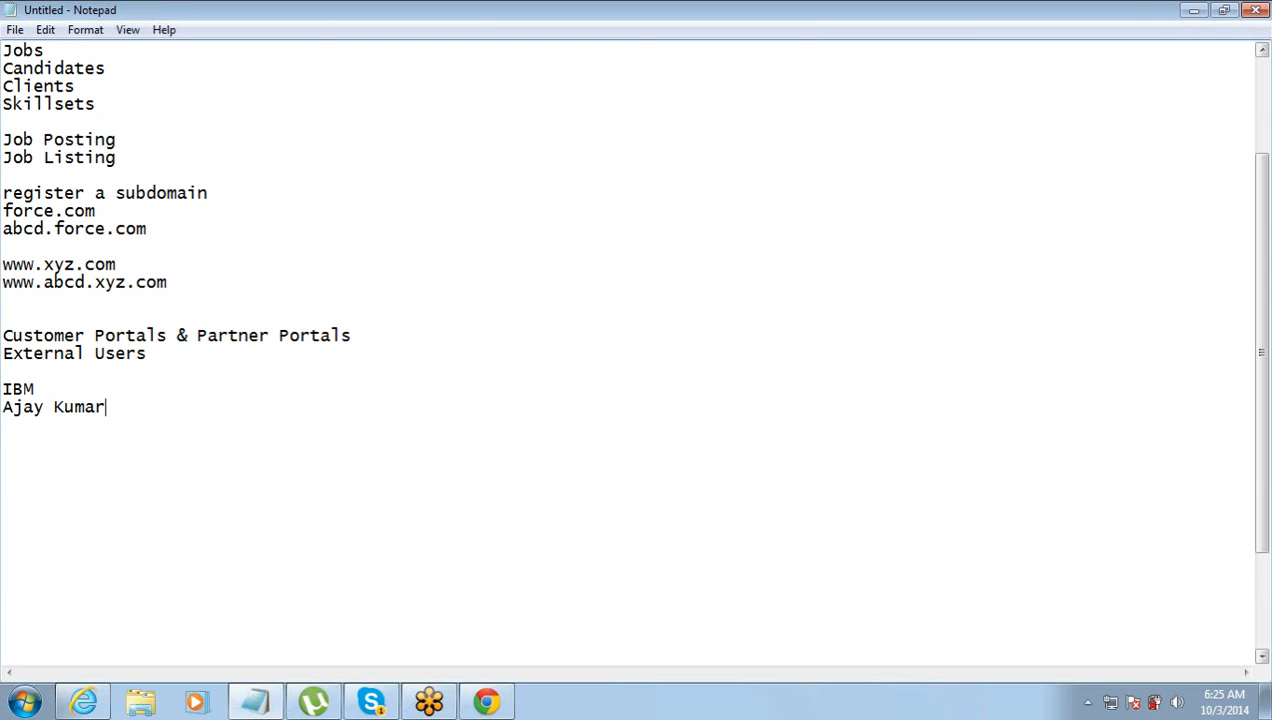
{"action": "type", "text": "Account -"}
{"action": "key", "text": "Down"}
{"action": "key", "text": "ctrl+Left"}
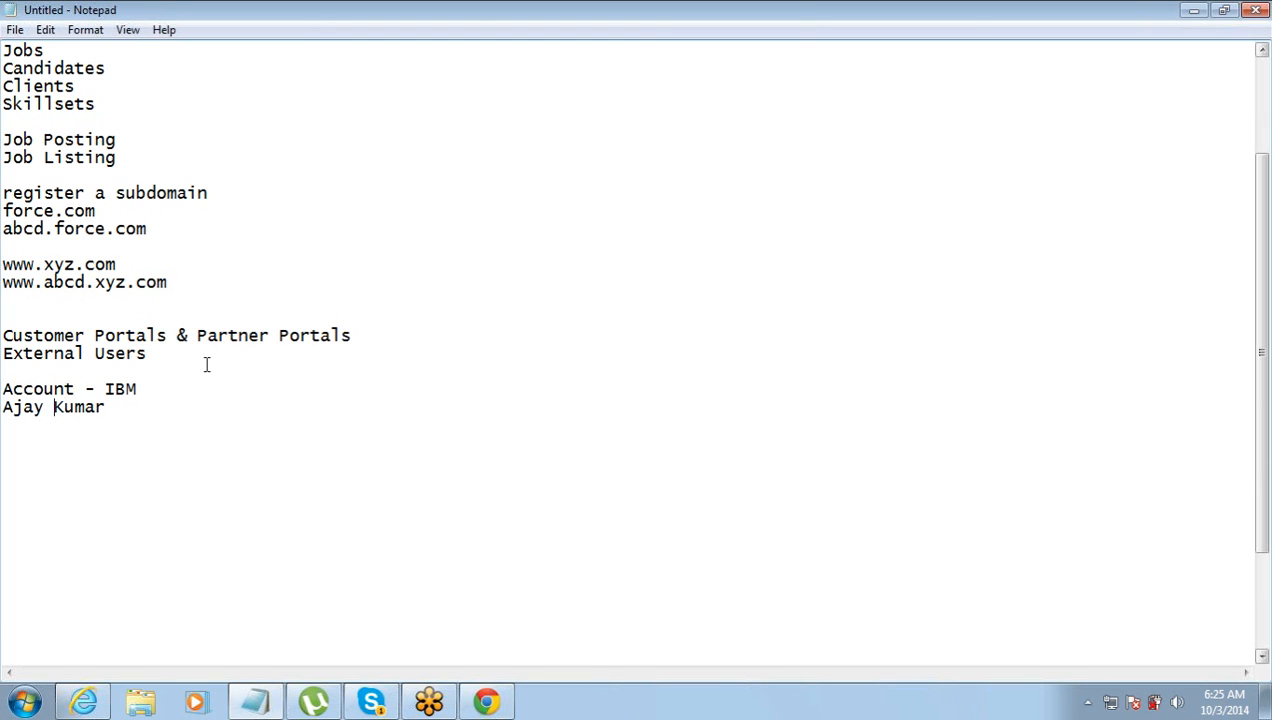
{"action": "key", "text": "ctrl+Left"}
{"action": "type", "text": "Contact"}
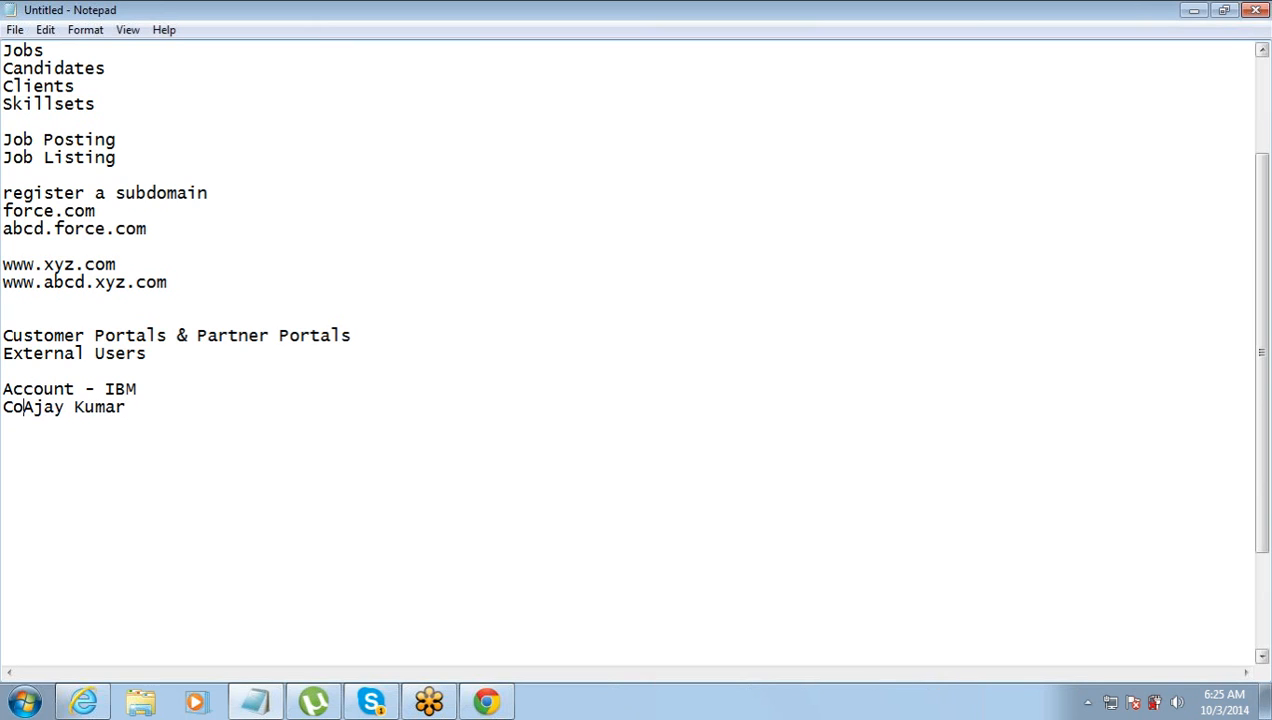
{"action": "type", "text": " -"}
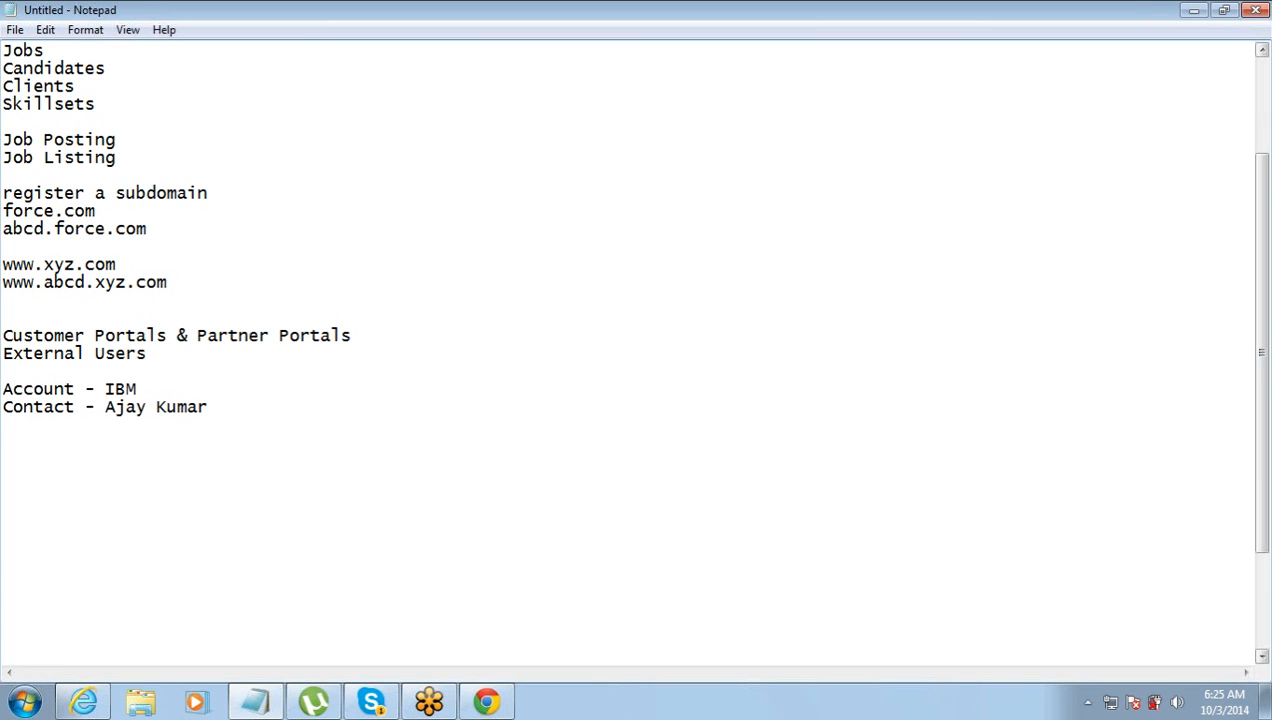
Add a 'User -' line naming the same person below the Contact line.
{"action": "key", "text": "ctrl+shift+Right"}
{"action": "key", "text": "ctrl+shift+Right"}
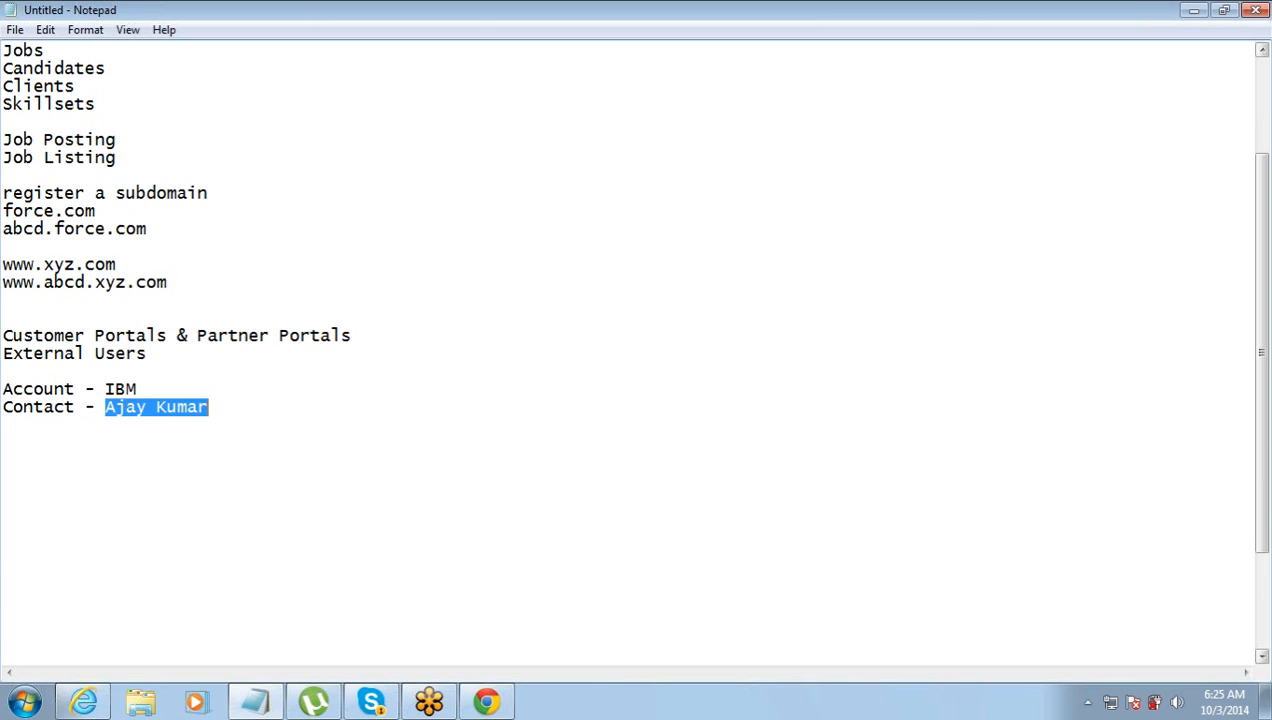
{"action": "key", "text": "End"}
{"action": "key", "text": "Return"}
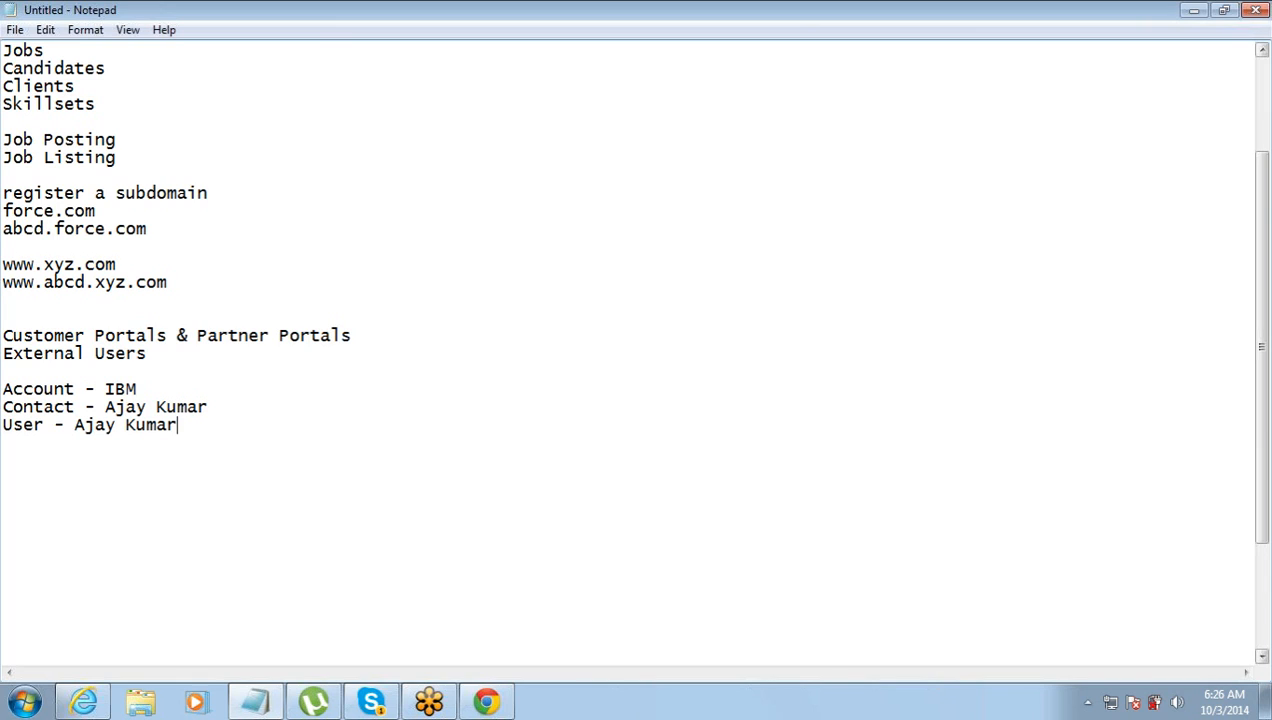
Highlight the Contact and User lines to explain them, then return to Salesforce.
{"action": "key", "text": "ctrl+shift+Left"}
{"action": "key", "text": "ctrl+shift+Left"}
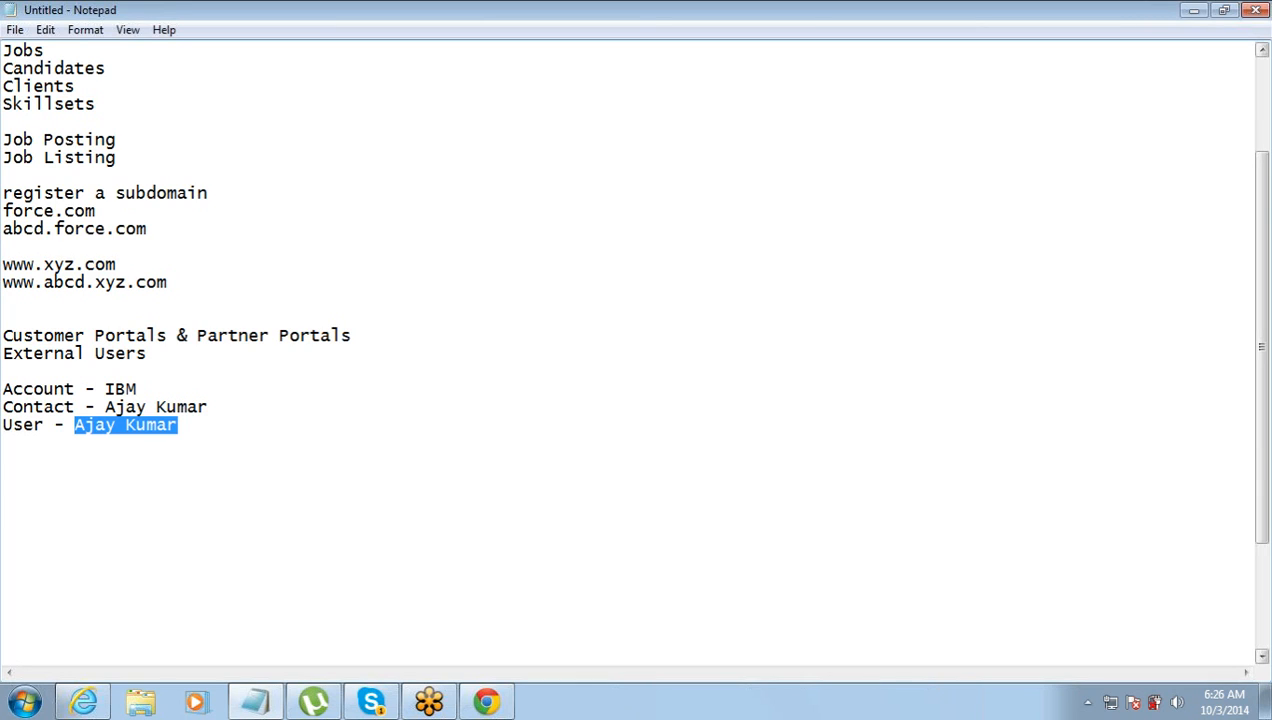
{"action": "key", "text": "Up"}
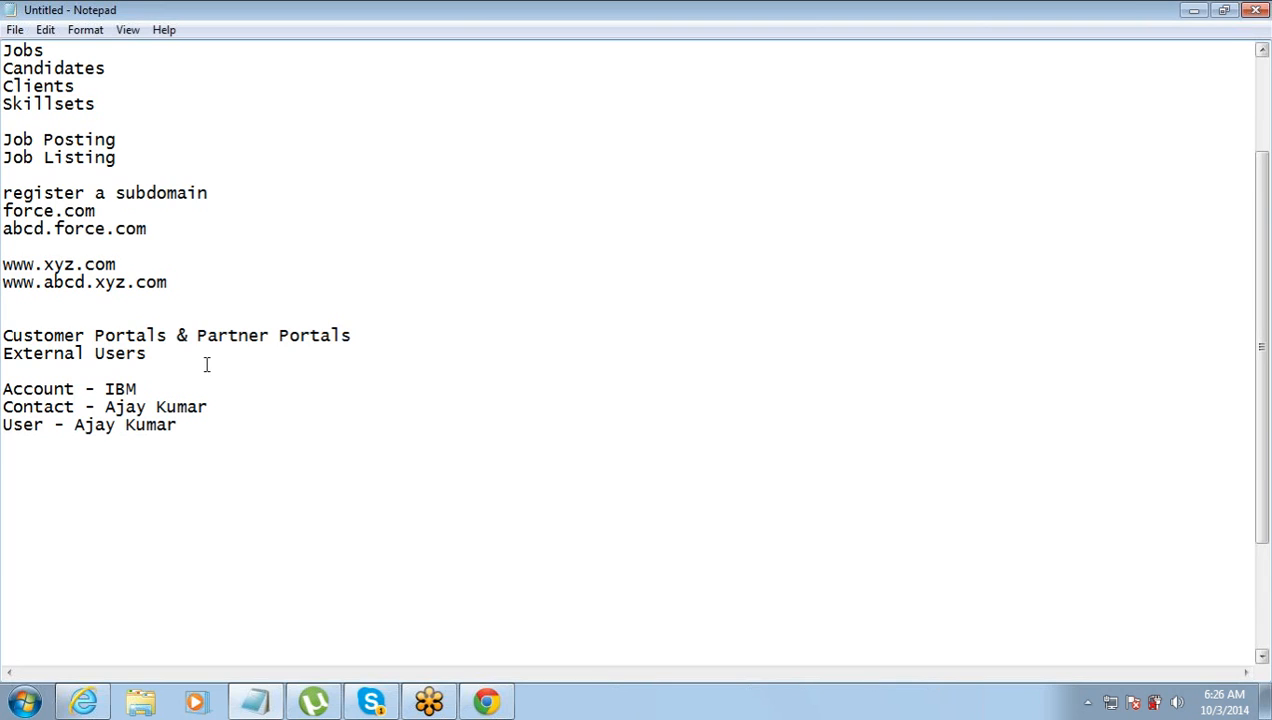
{"action": "key", "text": "shift+Home"}
{"action": "key", "text": "Down"}
{"action": "key", "text": "ctrl+shift+Right"}
{"action": "key", "text": "ctrl+shift+Right"}
{"action": "key", "text": "ctrl+shift+Right"}
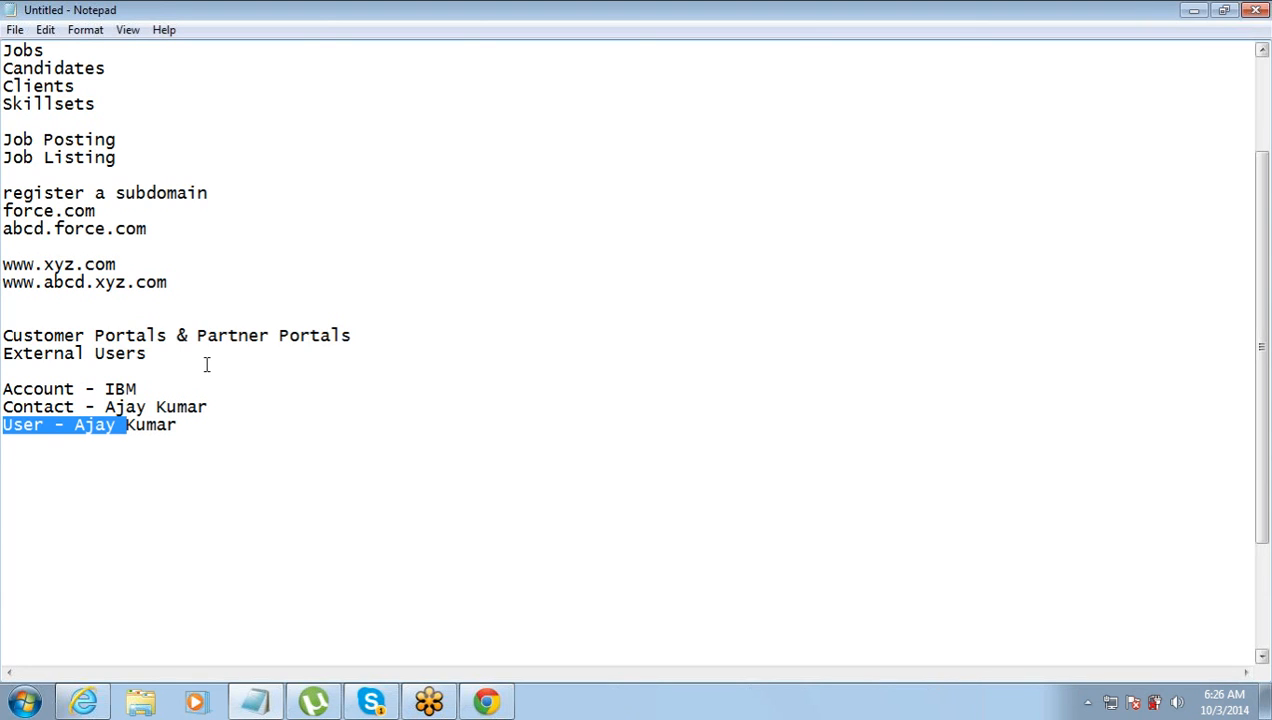
{"action": "key", "text": "Up"}
{"action": "key", "text": "Up"}
{"action": "key", "text": "Down"}
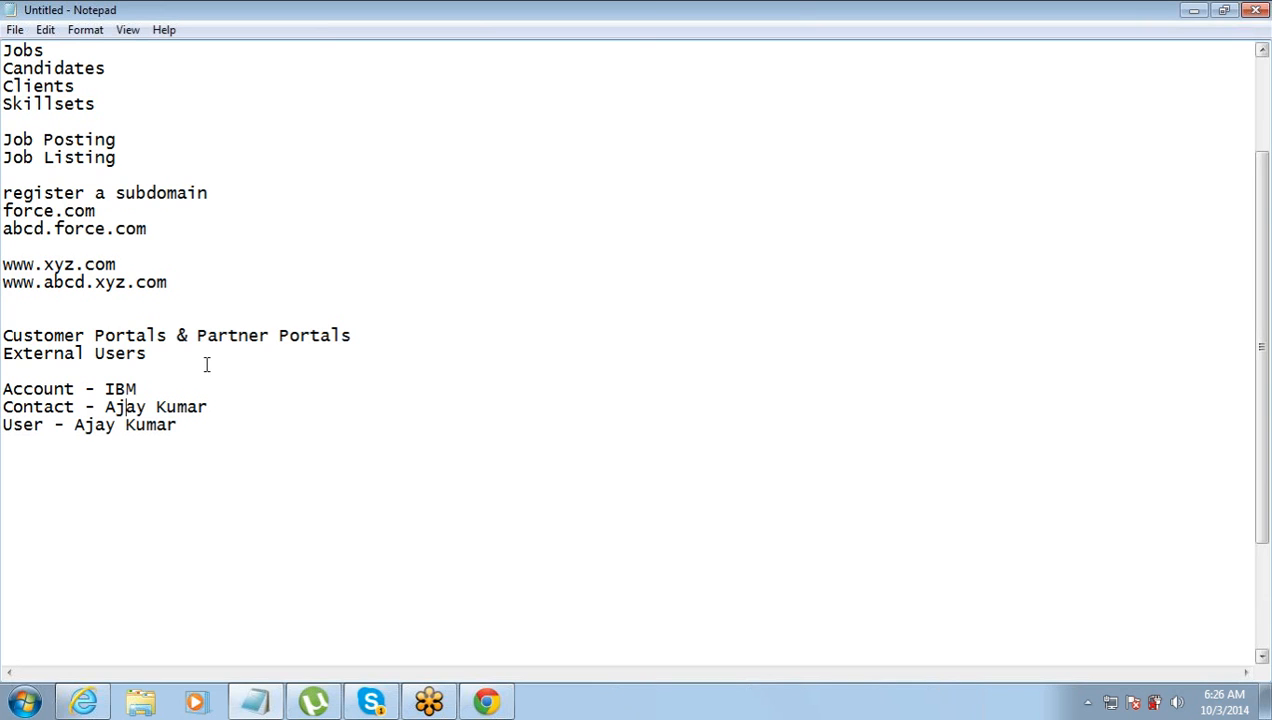
{"action": "key", "text": "ctrl+Left"}
{"action": "key", "text": "ctrl+Left"}
{"action": "key", "text": "ctrl+shift+End"}
{"action": "left_click", "coordinate": [207, 365]}
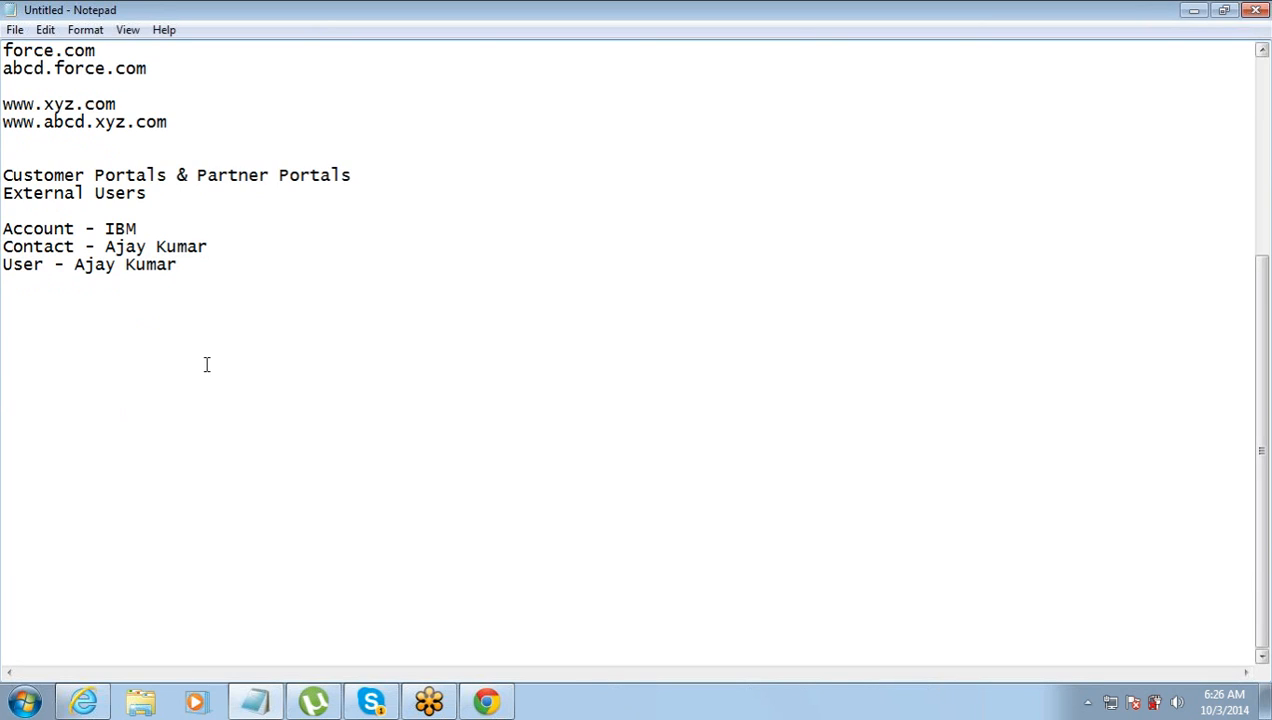
{"action": "key", "text": "Return"}
{"action": "key", "text": "alt"}
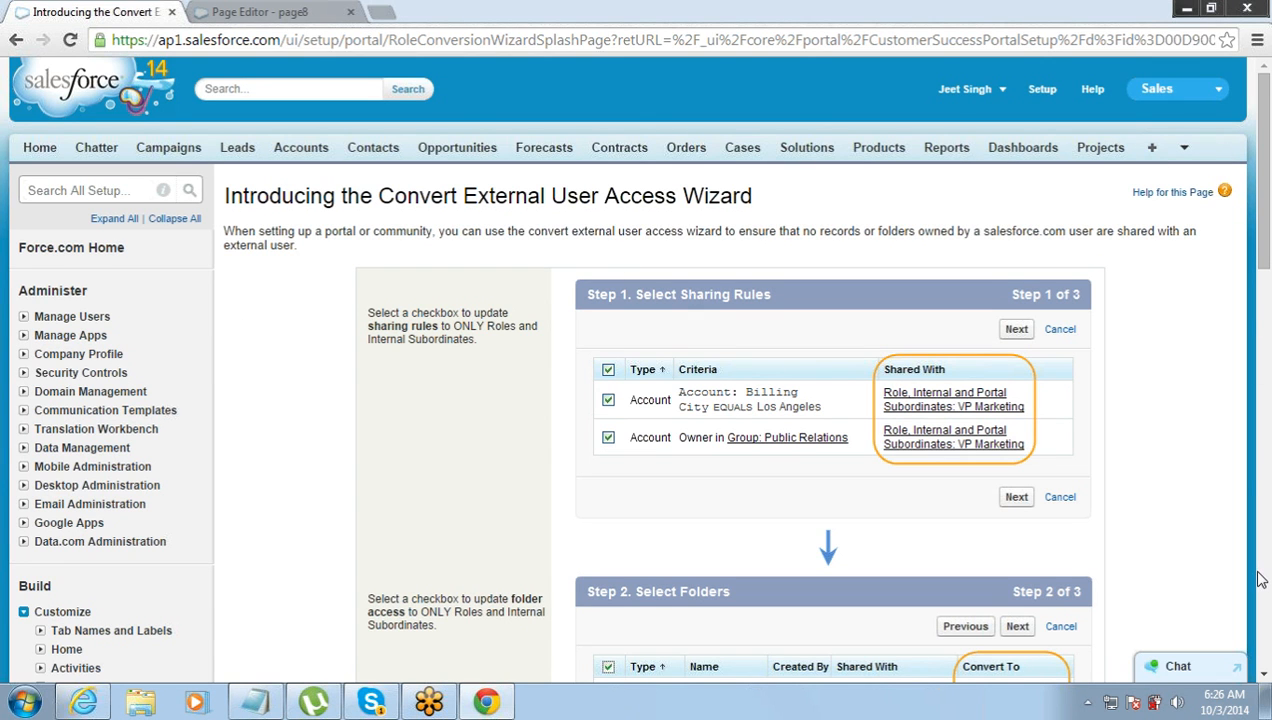
Scroll through the Convert External User Access Wizard's sharing rules and Marketing Documents folder.
{"action": "left_click", "coordinate": [1264, 676]}
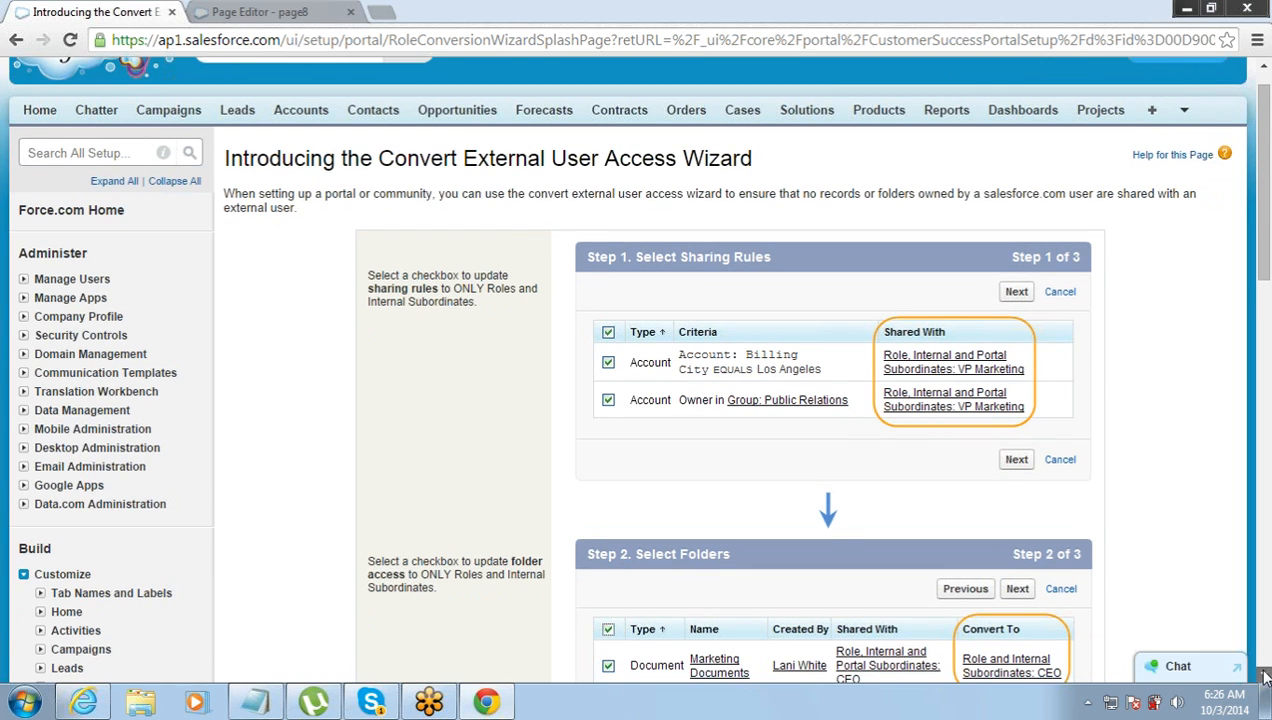
{"action": "left_click", "coordinate": [1264, 676]}
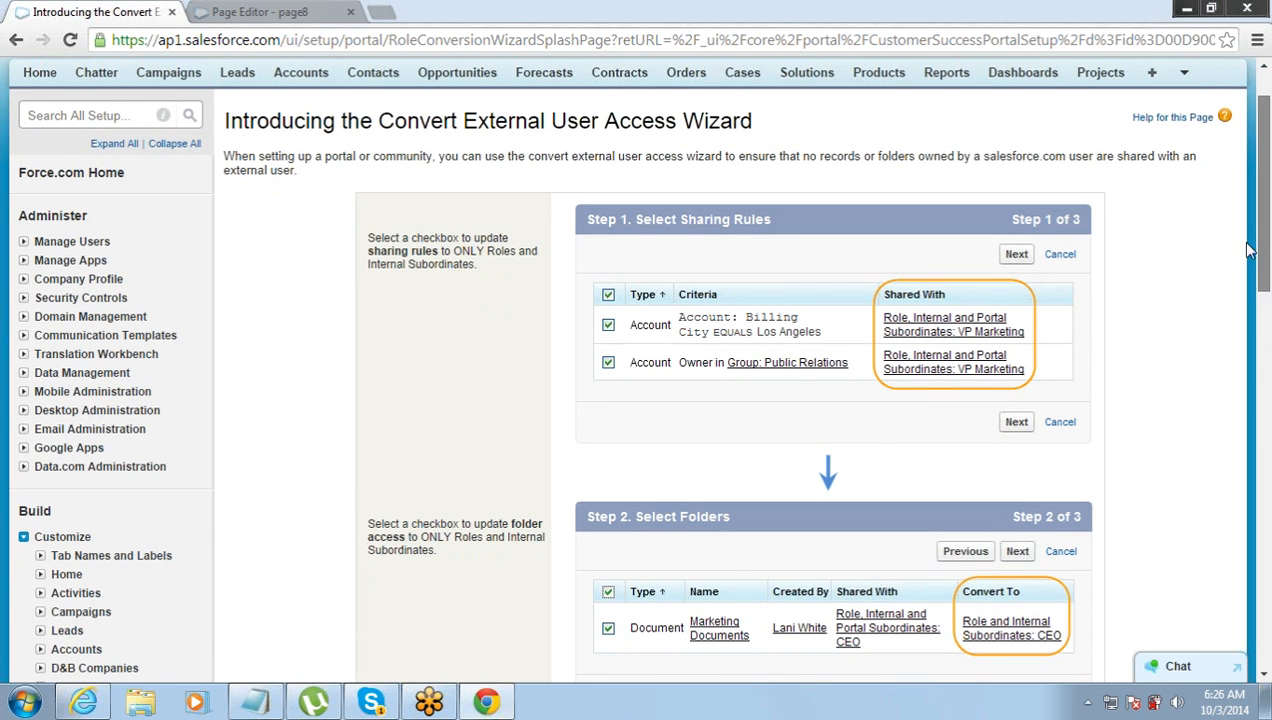
{"action": "scroll", "coordinate": [1219, 147], "scroll_direction": "up", "scroll_amount": 1}
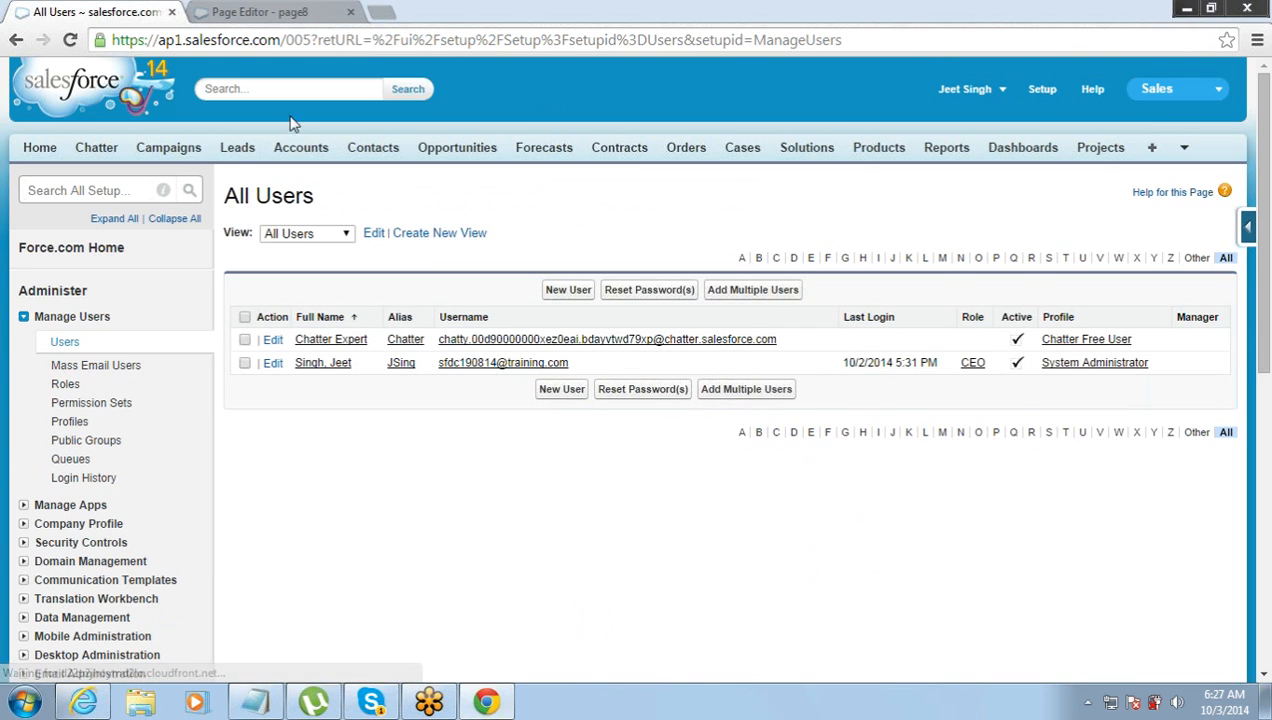
Open the Burlington Textiles Corp of America VP, Facilities contact and check its Manage External User menu.
{"action": "left_click", "coordinate": [356, 150]}
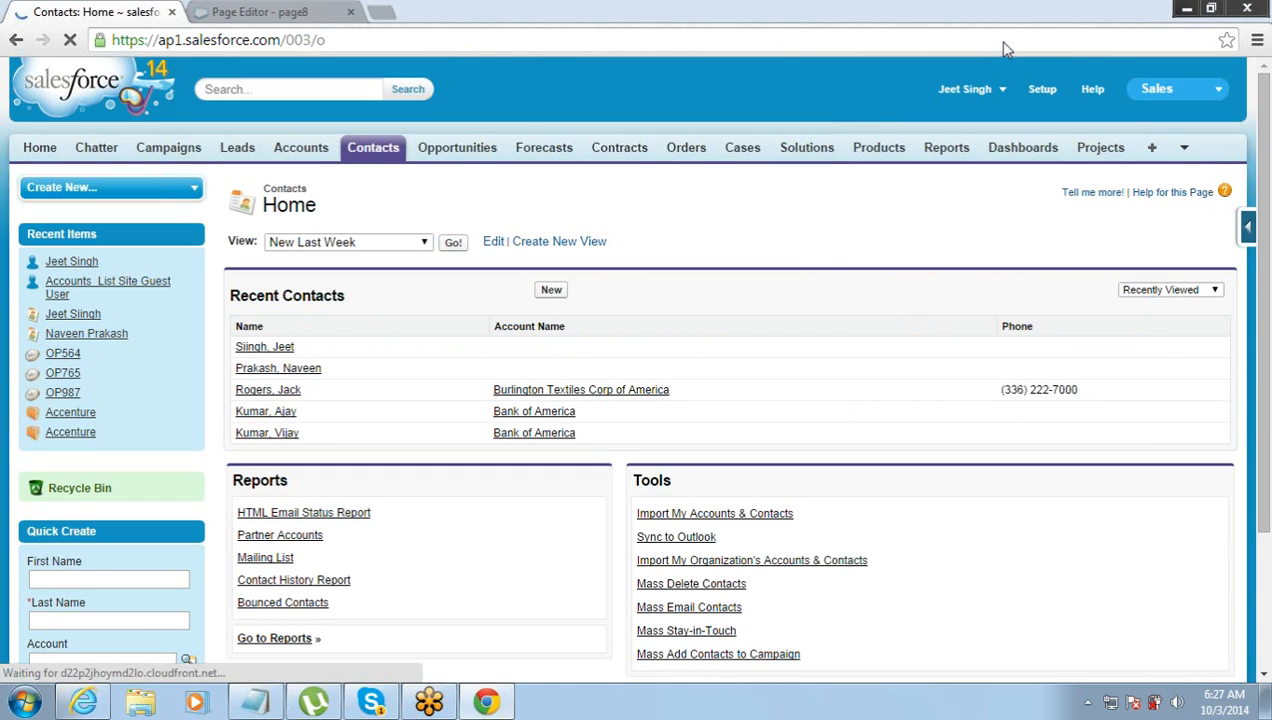
{"action": "left_click", "coordinate": [286, 395]}
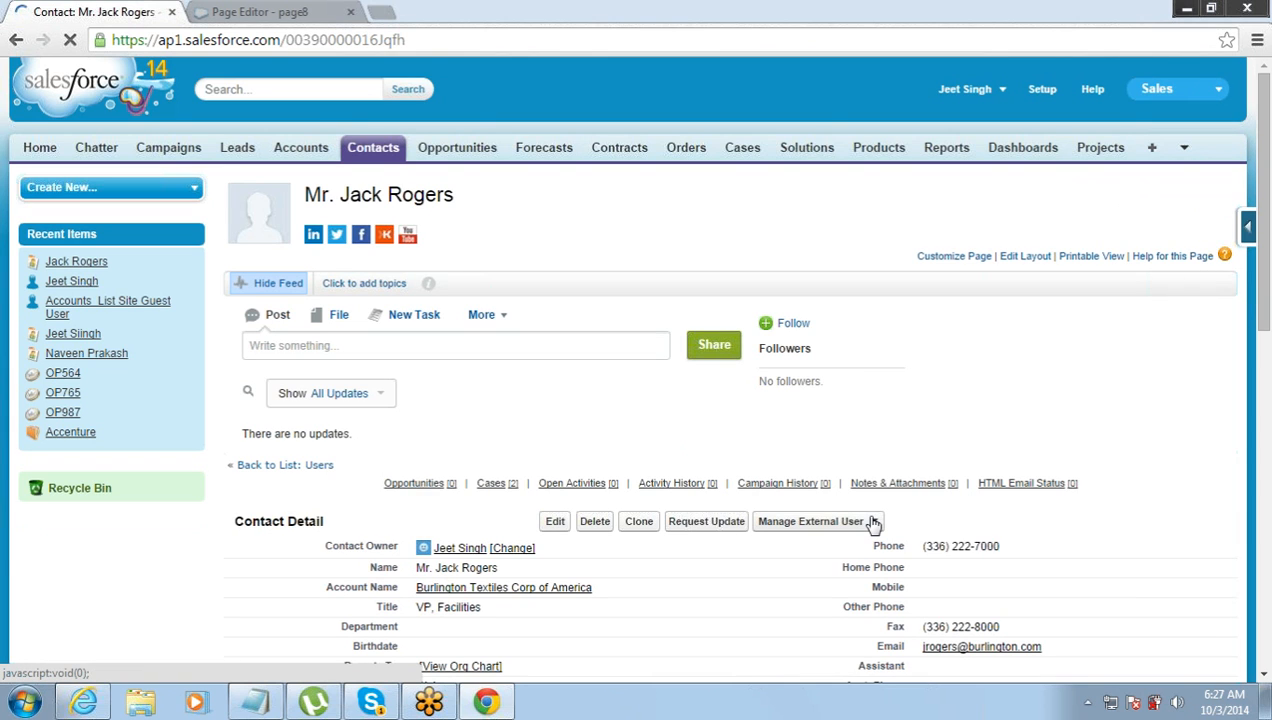
{"action": "mouse_move", "coordinate": [1265, 320]}
{"action": "left_mouse_down"}
{"action": "mouse_move", "coordinate": [1263, 385]}
{"action": "mouse_move", "coordinate": [1265, 300]}
{"action": "left_mouse_up"}
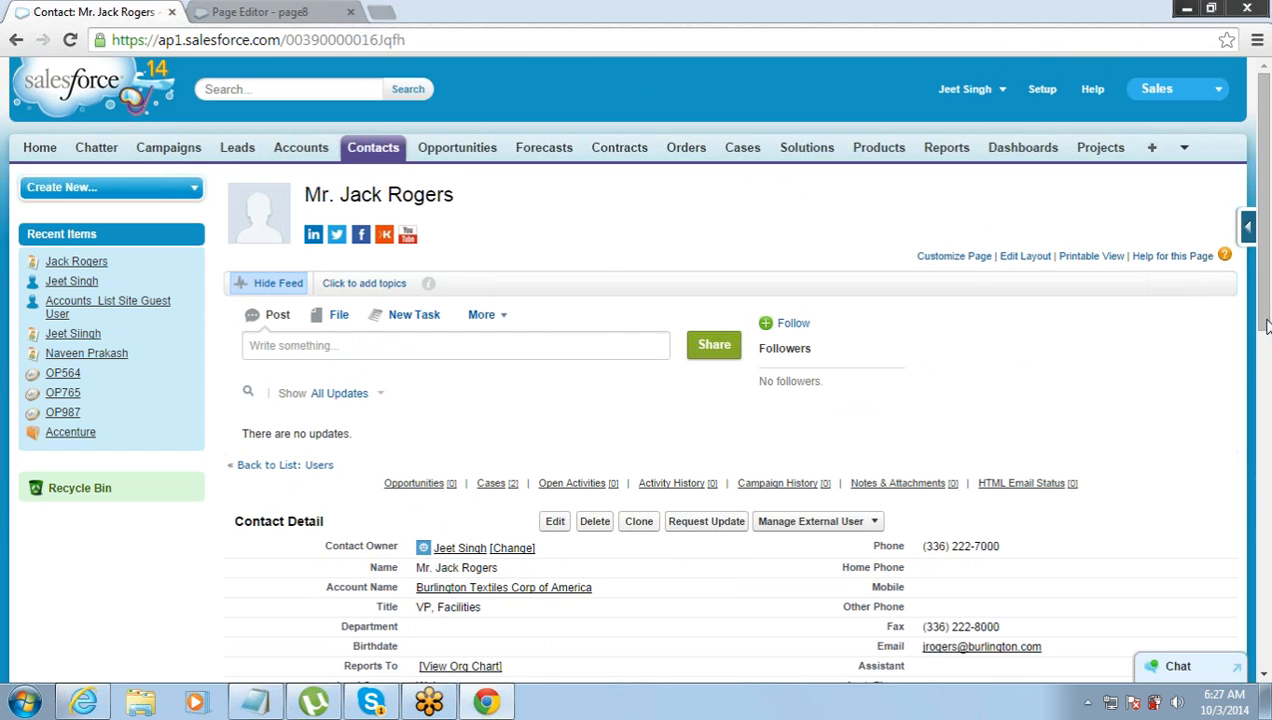
{"action": "left_click_drag", "start_coordinate": [1265, 313], "coordinate": [1265, 377]}
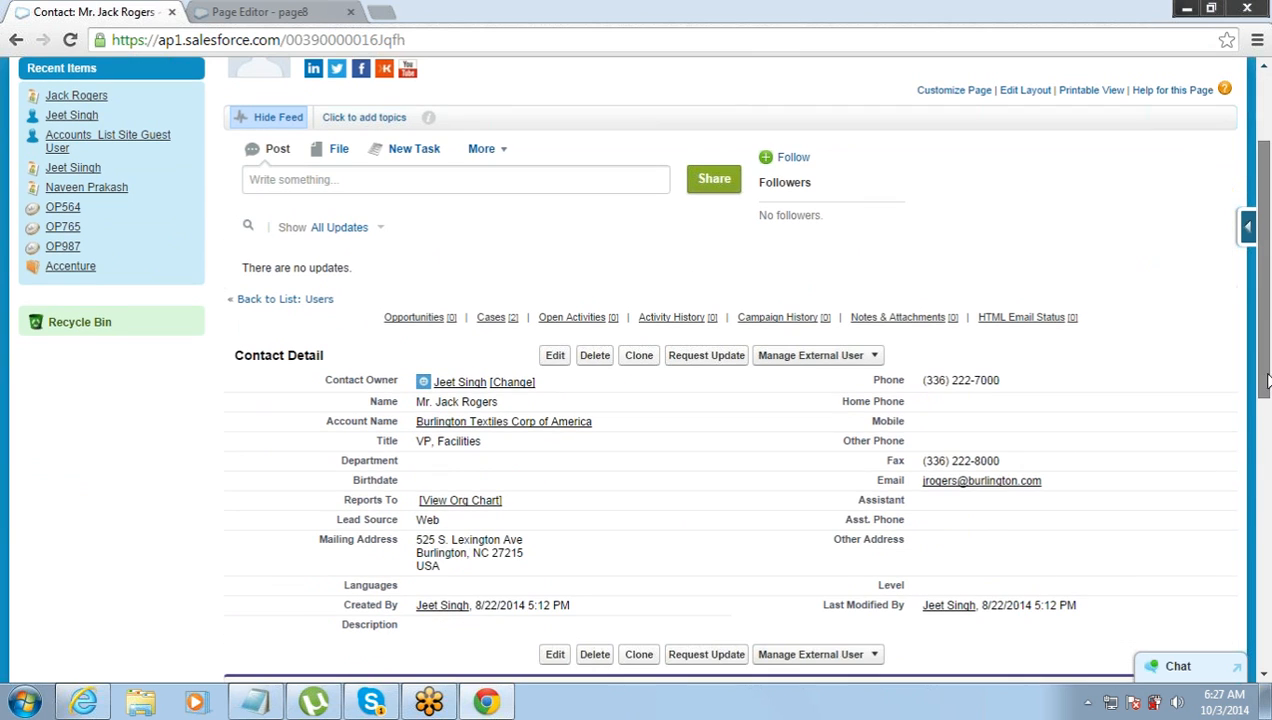
{"action": "mouse_move", "coordinate": [820, 314]}
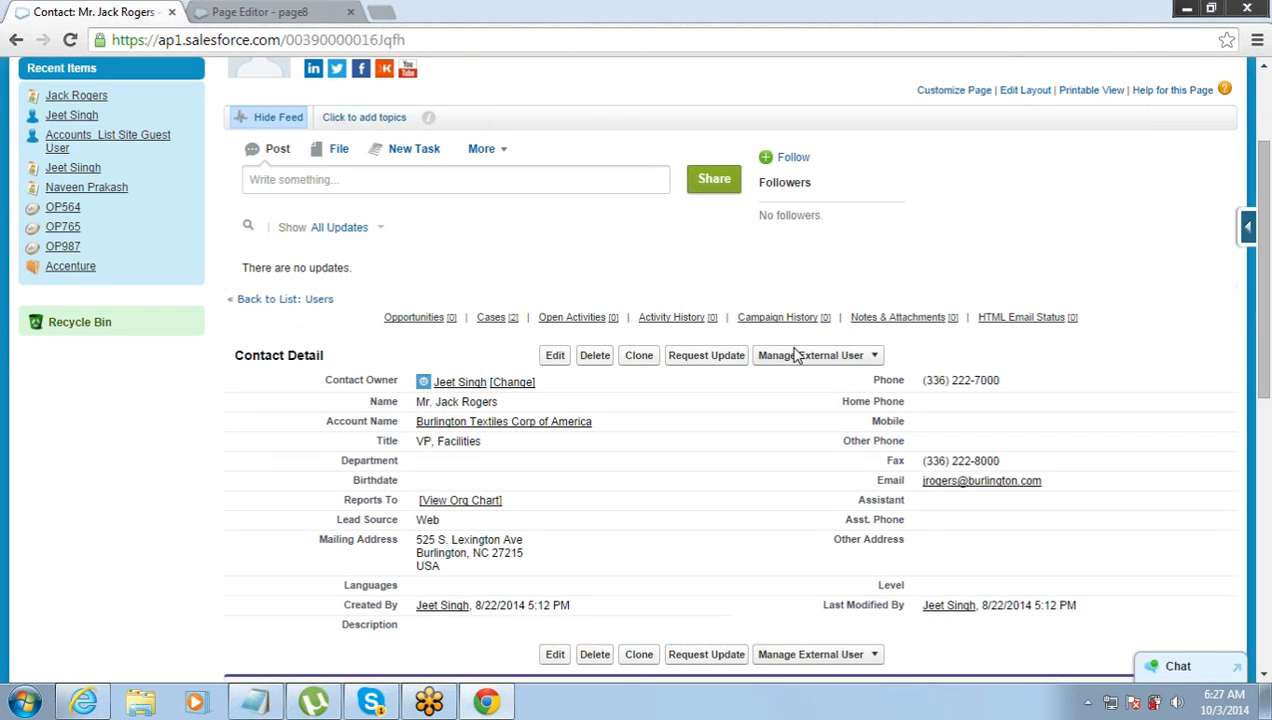
{"action": "left_click", "coordinate": [875, 358]}
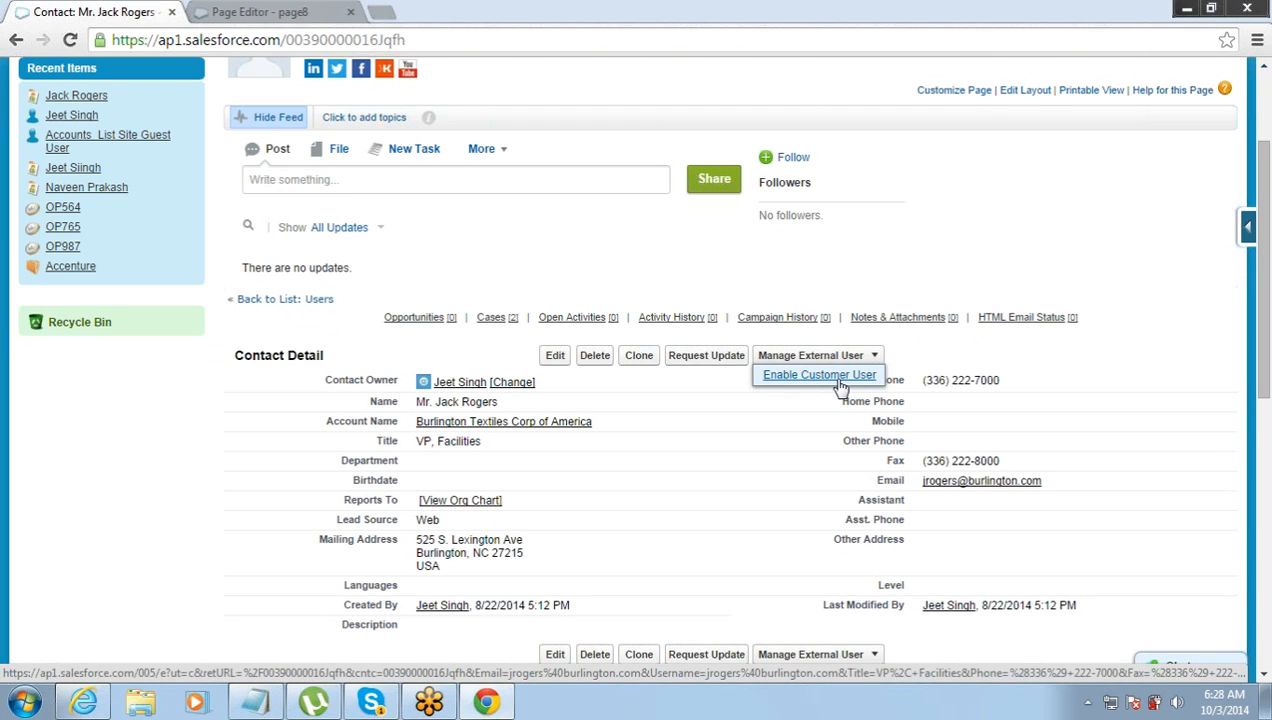
{"action": "mouse_move", "coordinate": [418, 317]}
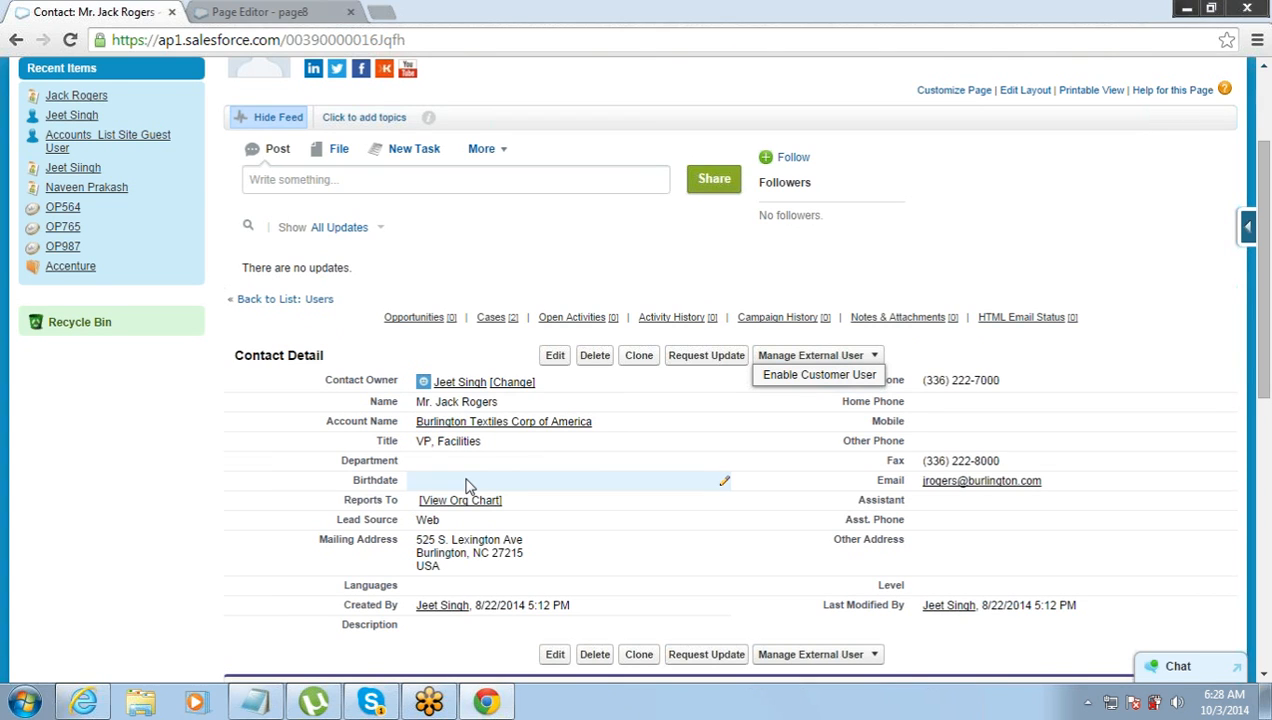
Set the contact's Email to the suggested address, save, and open Manage External User.
{"action": "double_click", "coordinate": [1057, 482]}
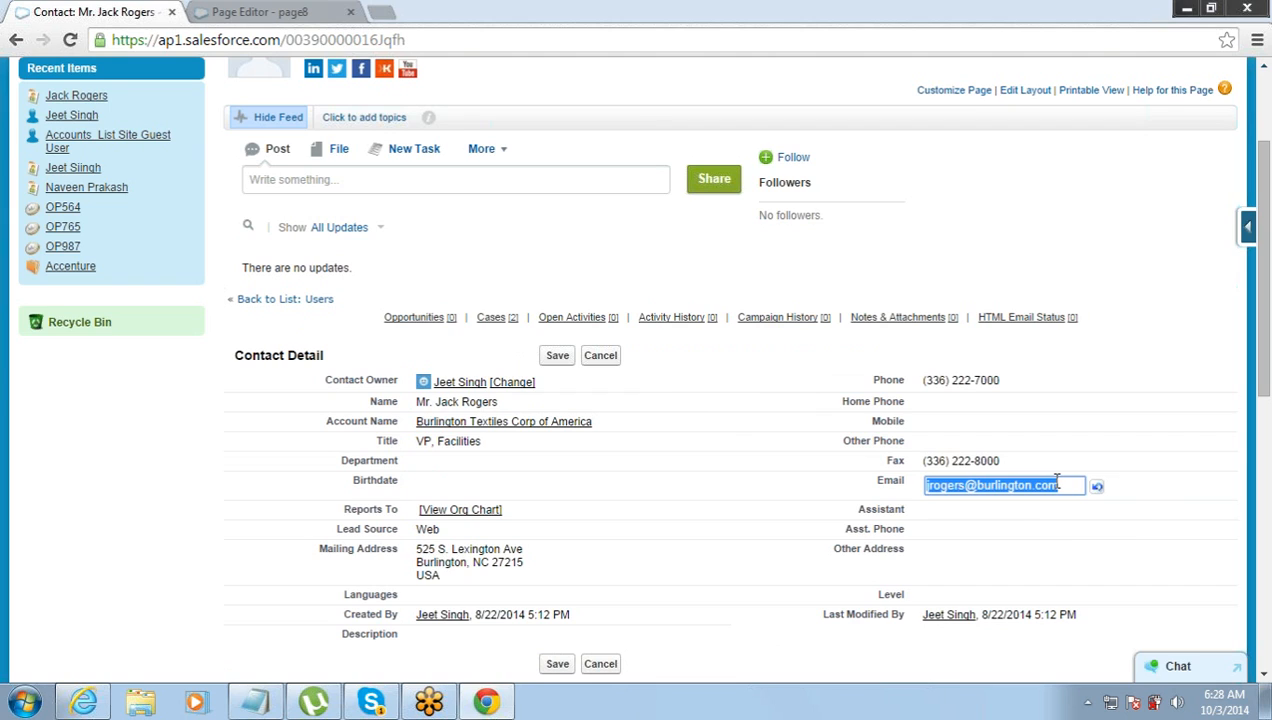
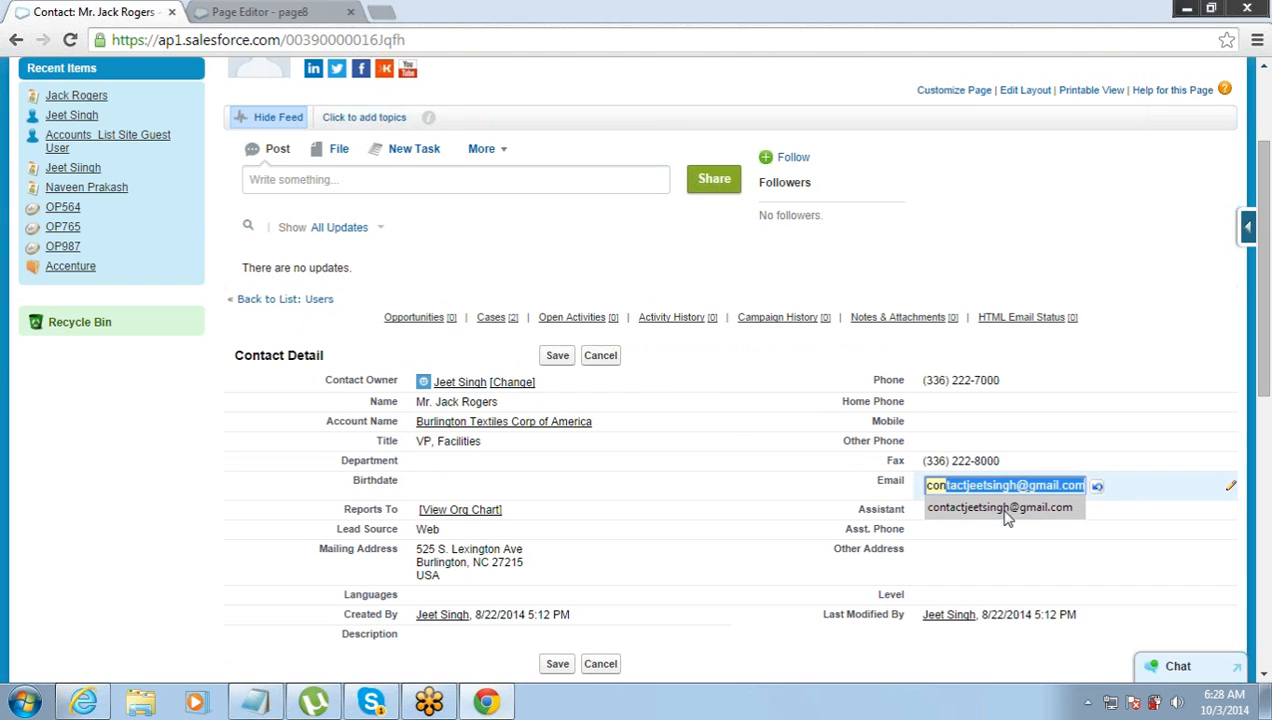
{"action": "left_click", "coordinate": [1008, 508]}
{"action": "left_click", "coordinate": [1036, 218]}
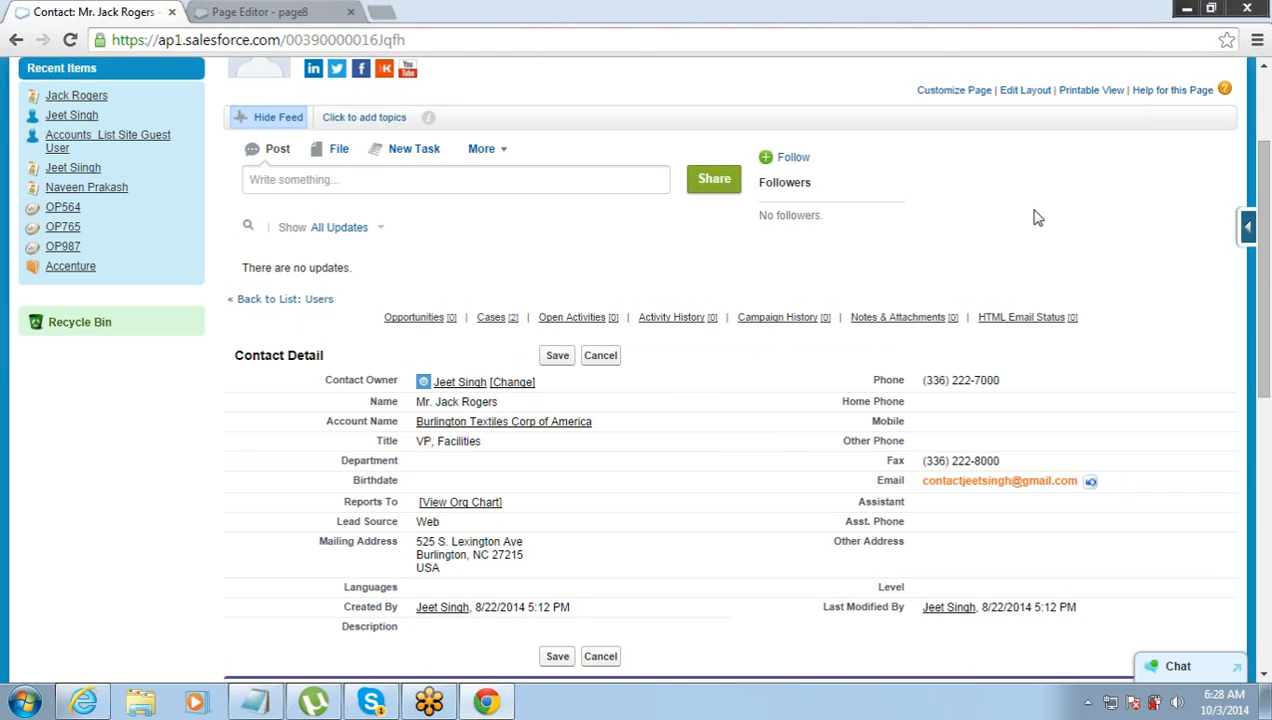
{"action": "left_click", "coordinate": [556, 356]}
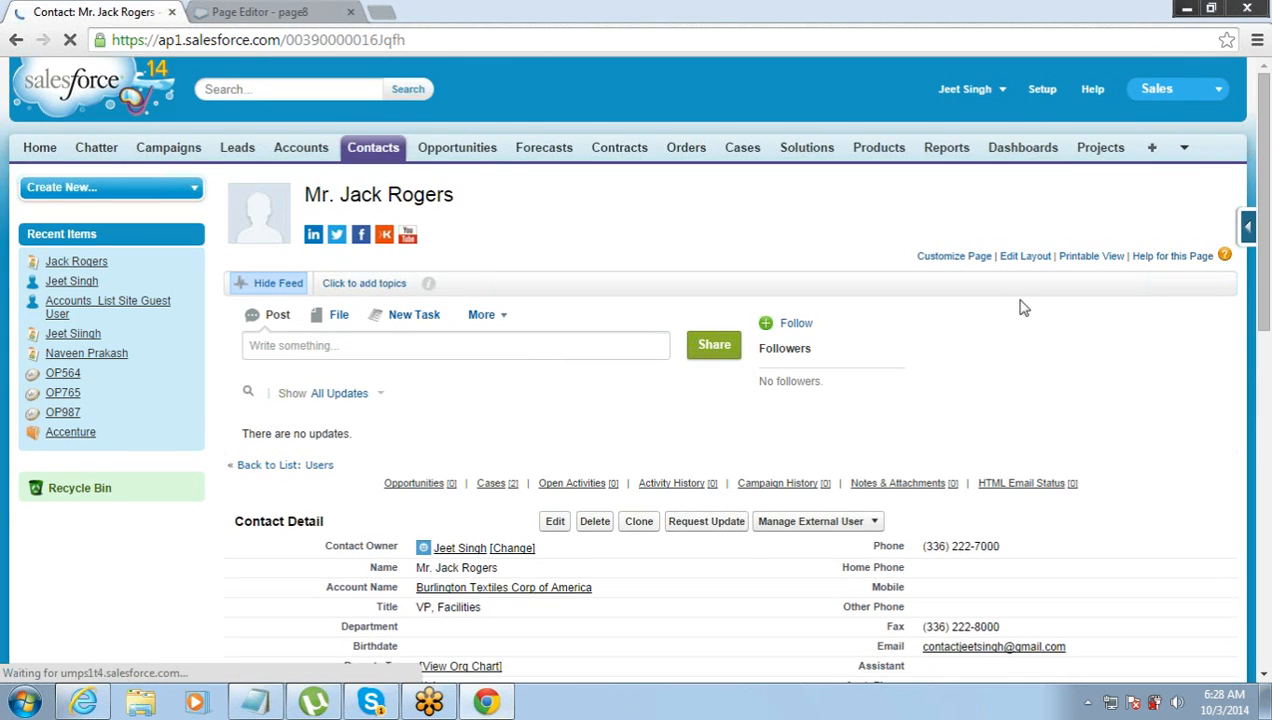
{"action": "left_click_drag", "start_coordinate": [1262, 314], "coordinate": [1263, 359]}
{"action": "left_click", "coordinate": [872, 416]}
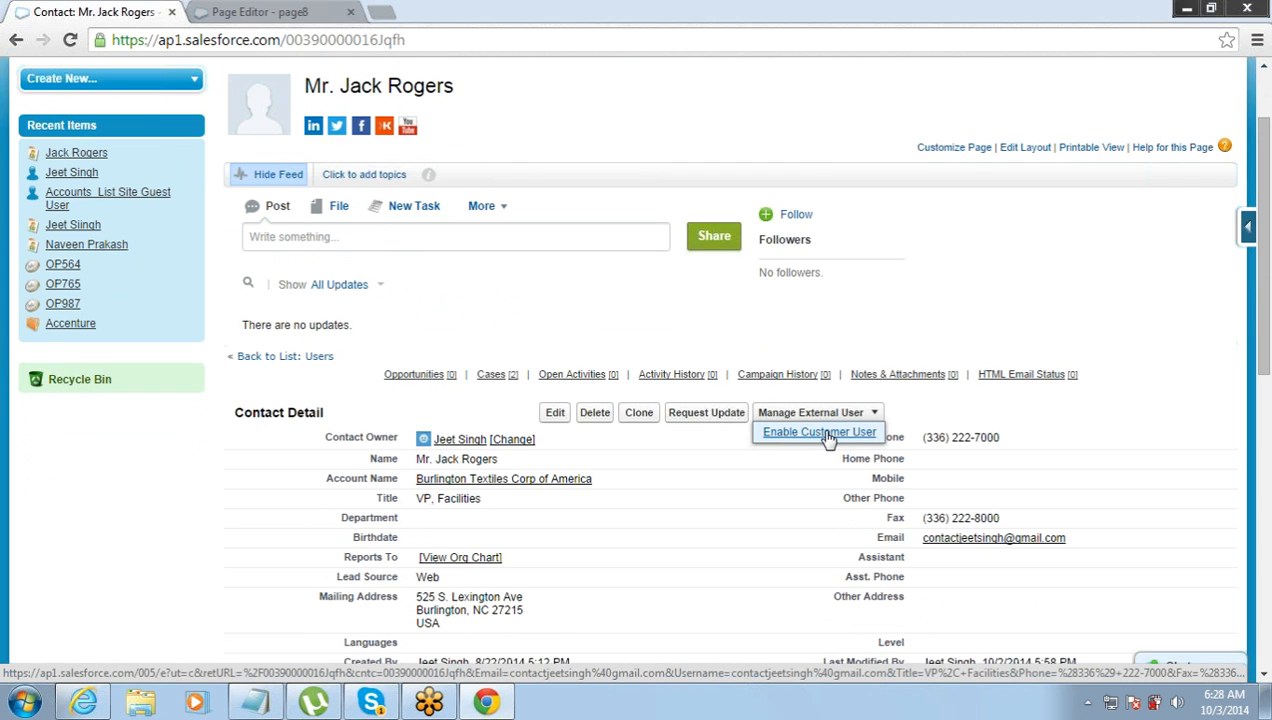
Enable the contact as a customer user with the Customer Portal Manager Standard licence and save.
{"action": "left_click", "coordinate": [828, 435]}
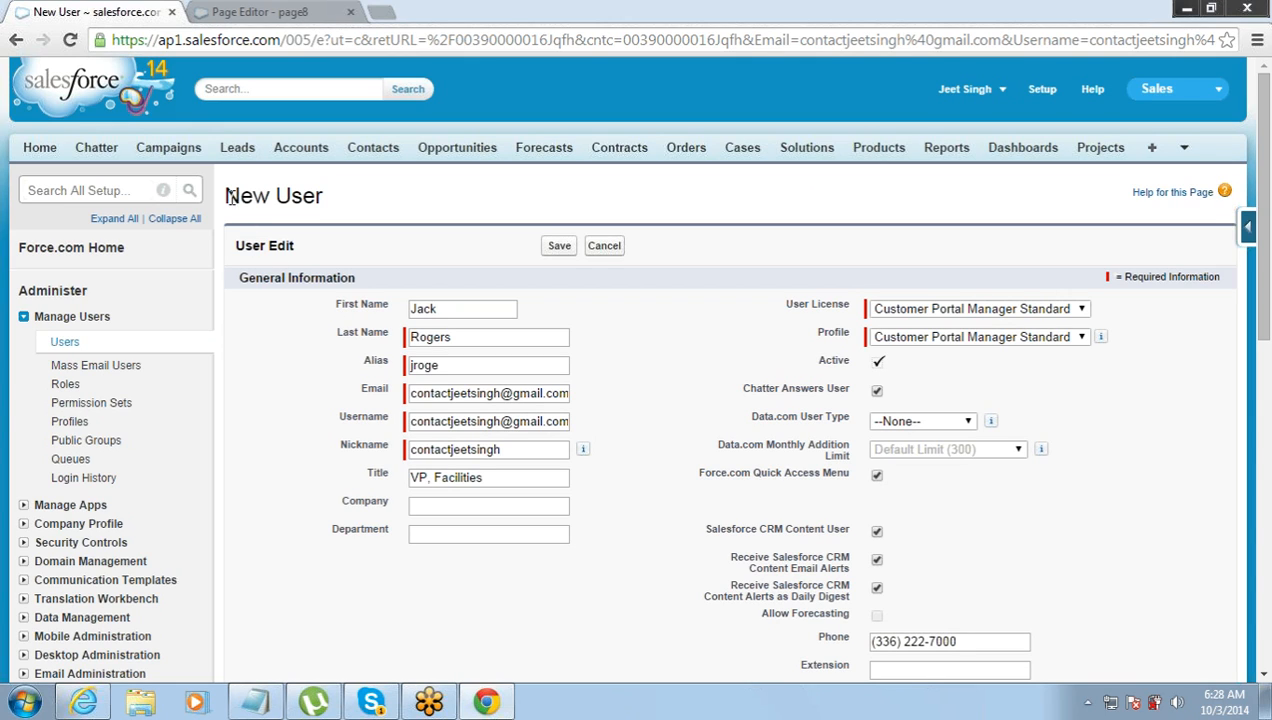
{"action": "left_click_drag", "start_coordinate": [225, 196], "coordinate": [302, 197]}
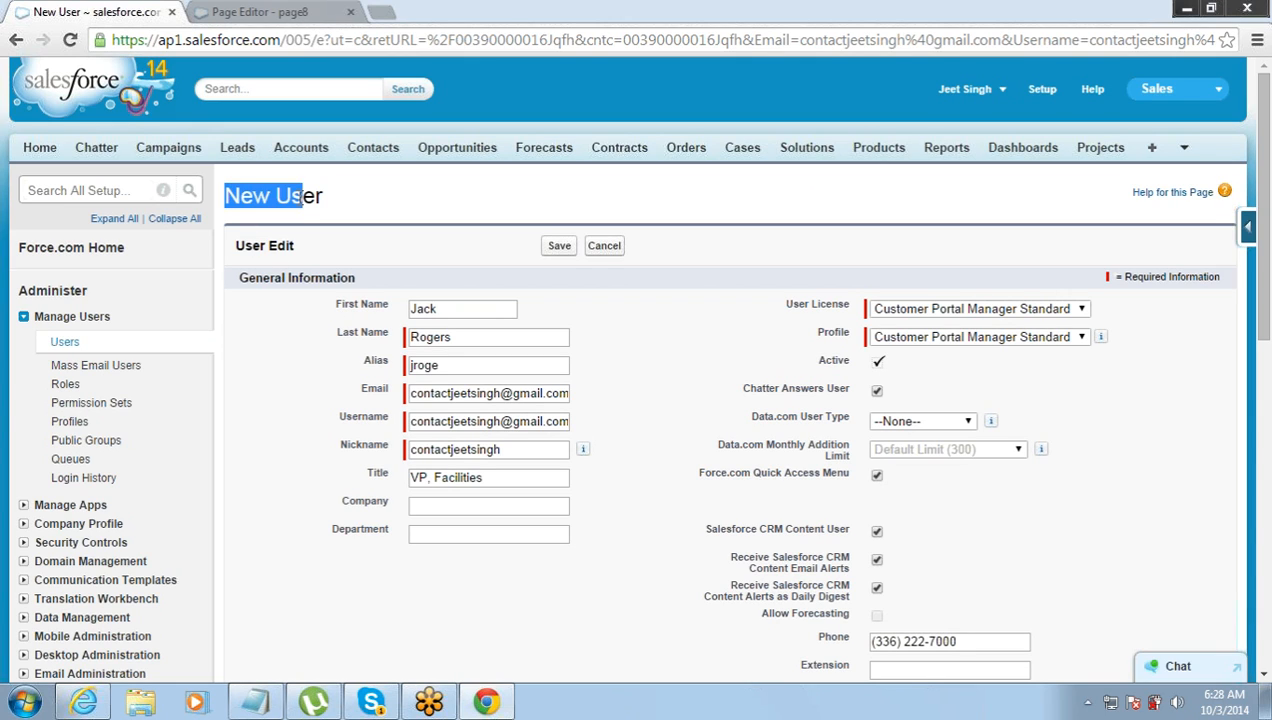
{"action": "left_click", "coordinate": [444, 314]}
{"action": "left_click", "coordinate": [455, 336]}
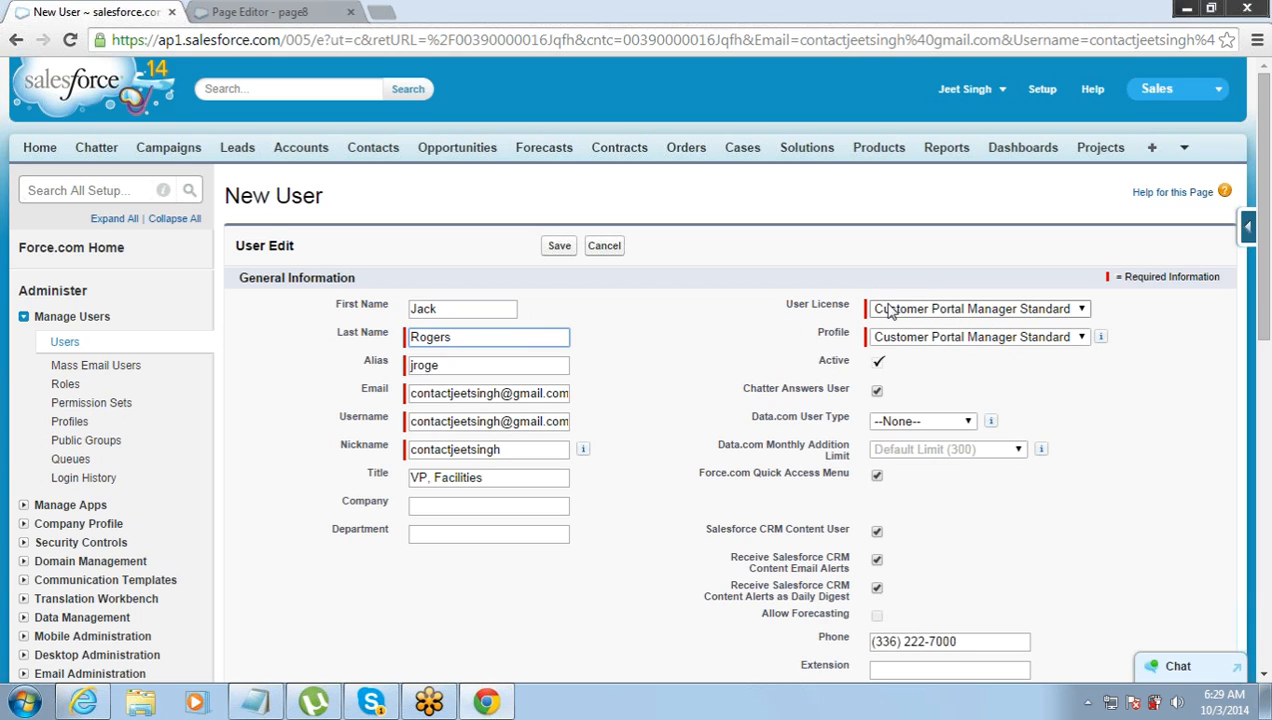
{"action": "left_click_drag", "start_coordinate": [781, 310], "coordinate": [855, 313]}
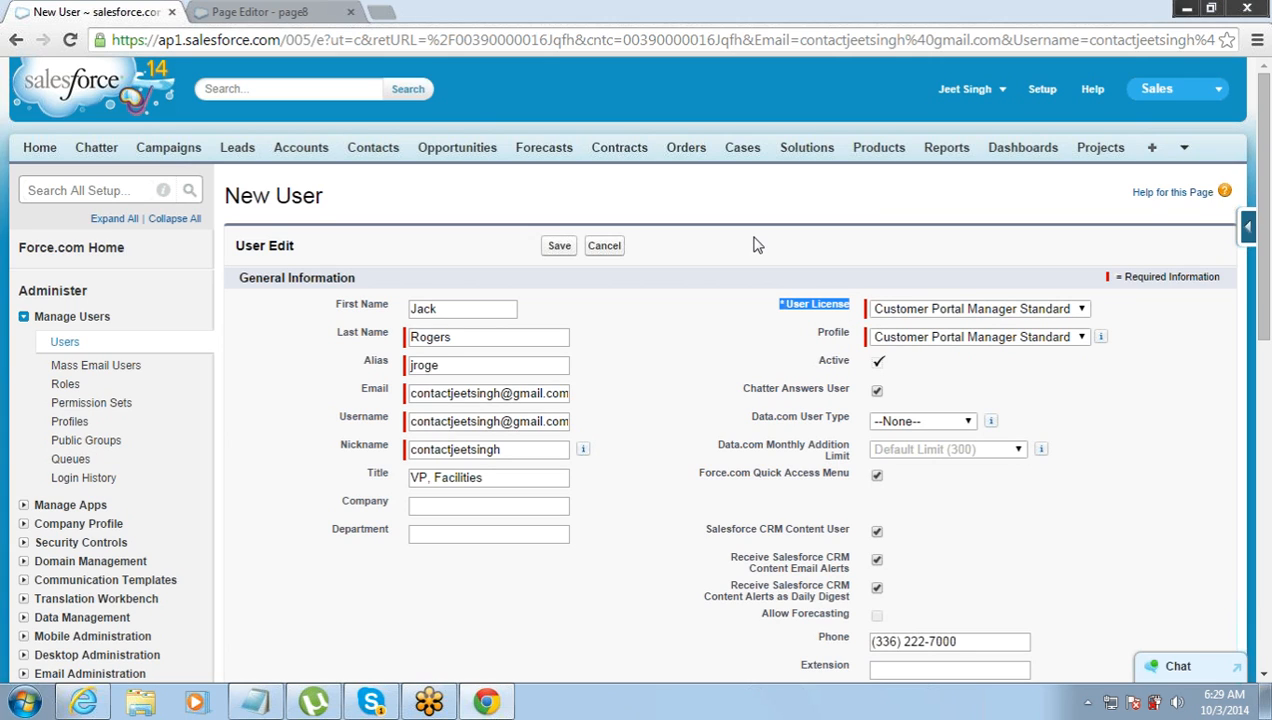
{"action": "left_click", "coordinate": [562, 246]}
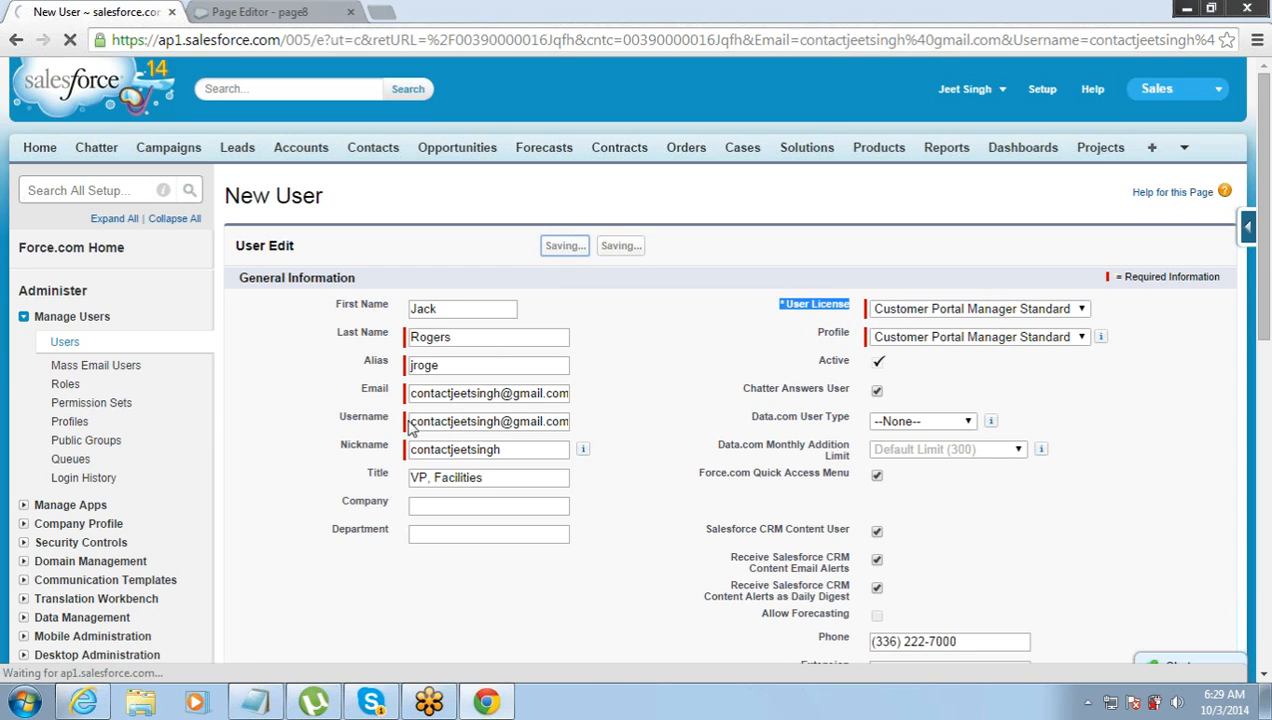
{"action": "double_click", "coordinate": [442, 394]}
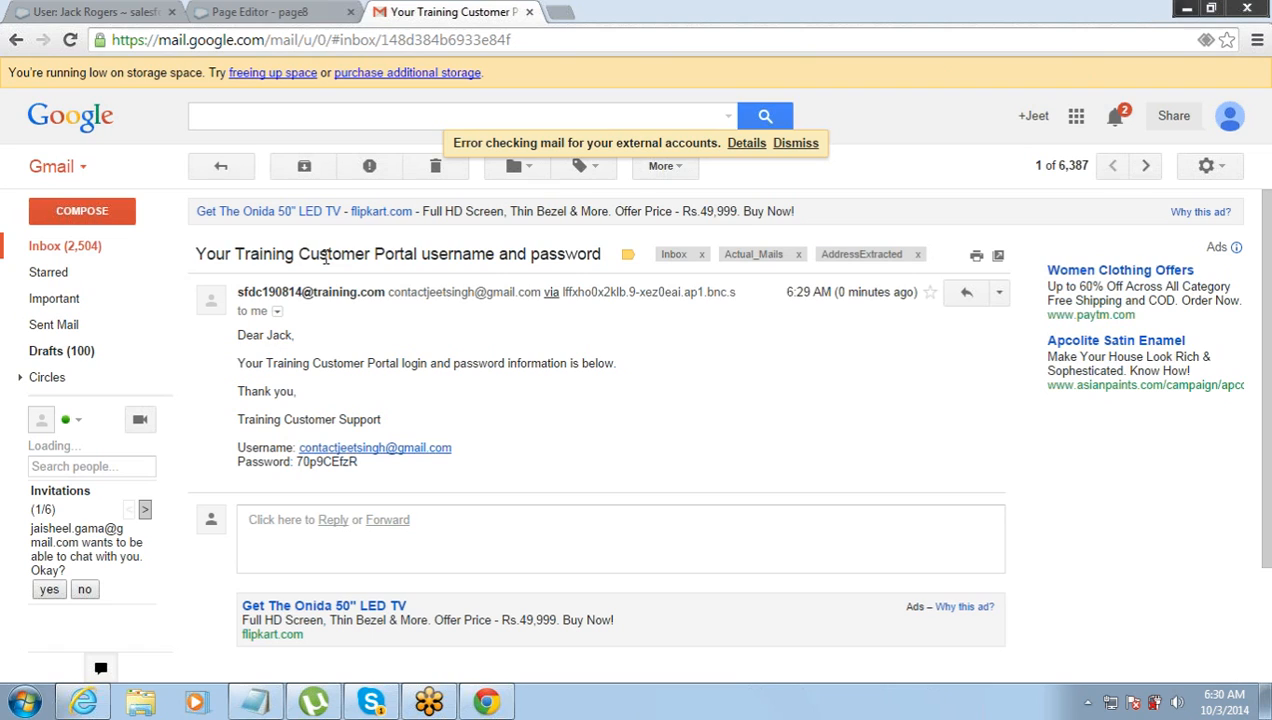
Read the Training Customer Portal login email, highlighting its credentials, then return to the Salesforce user page.
{"action": "left_click_drag", "start_coordinate": [326, 256], "coordinate": [433, 252]}
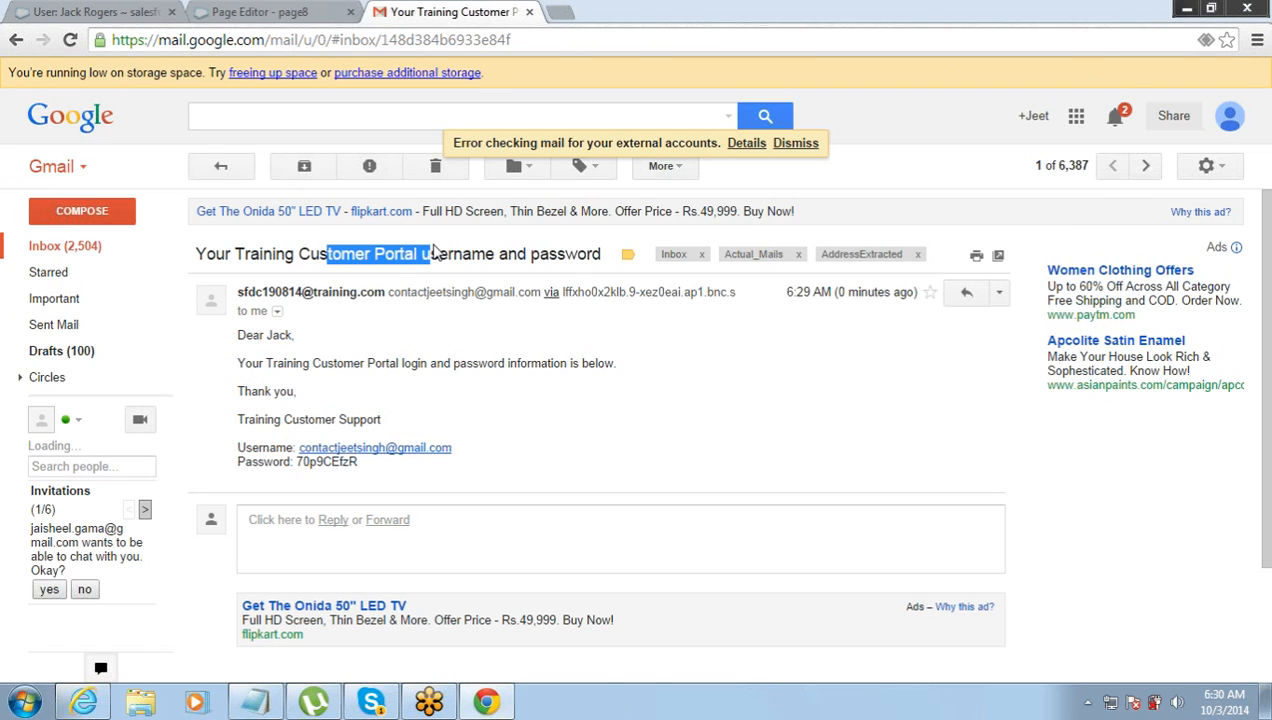
{"action": "left_click", "coordinate": [329, 338]}
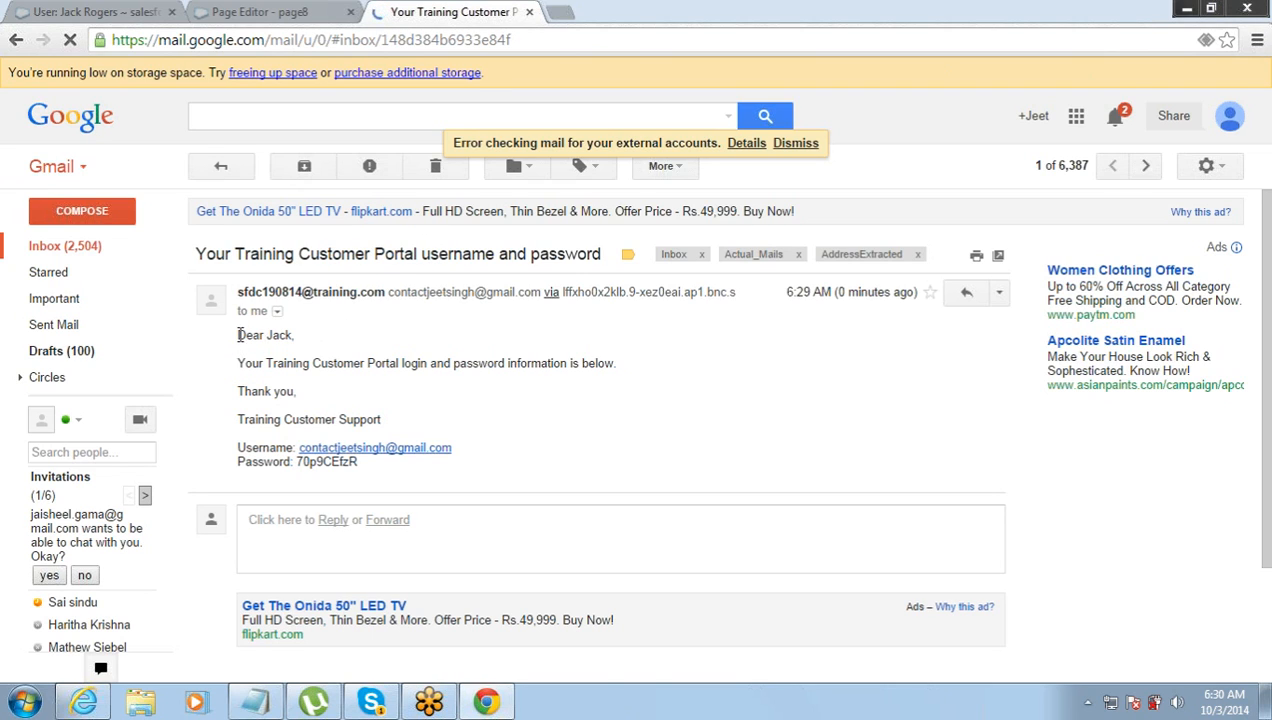
{"action": "left_click_drag", "start_coordinate": [239, 335], "coordinate": [281, 367]}
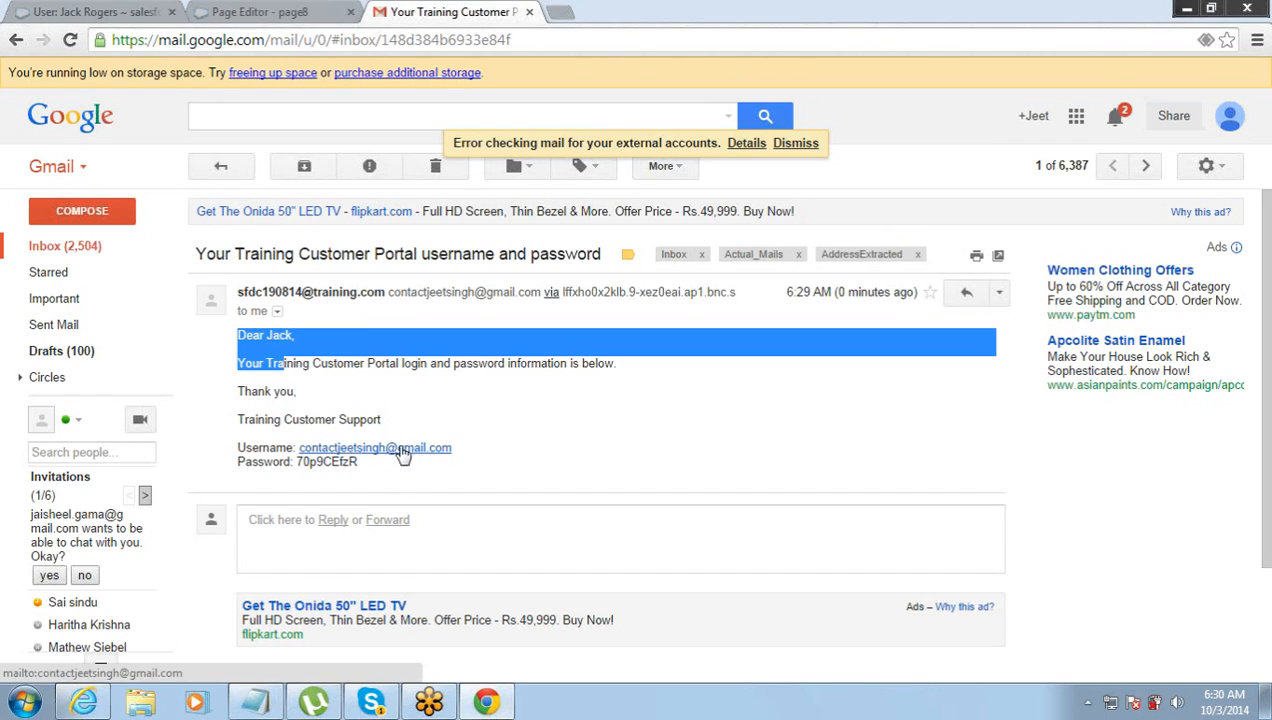
{"action": "left_click_drag", "start_coordinate": [392, 472], "coordinate": [232, 338]}
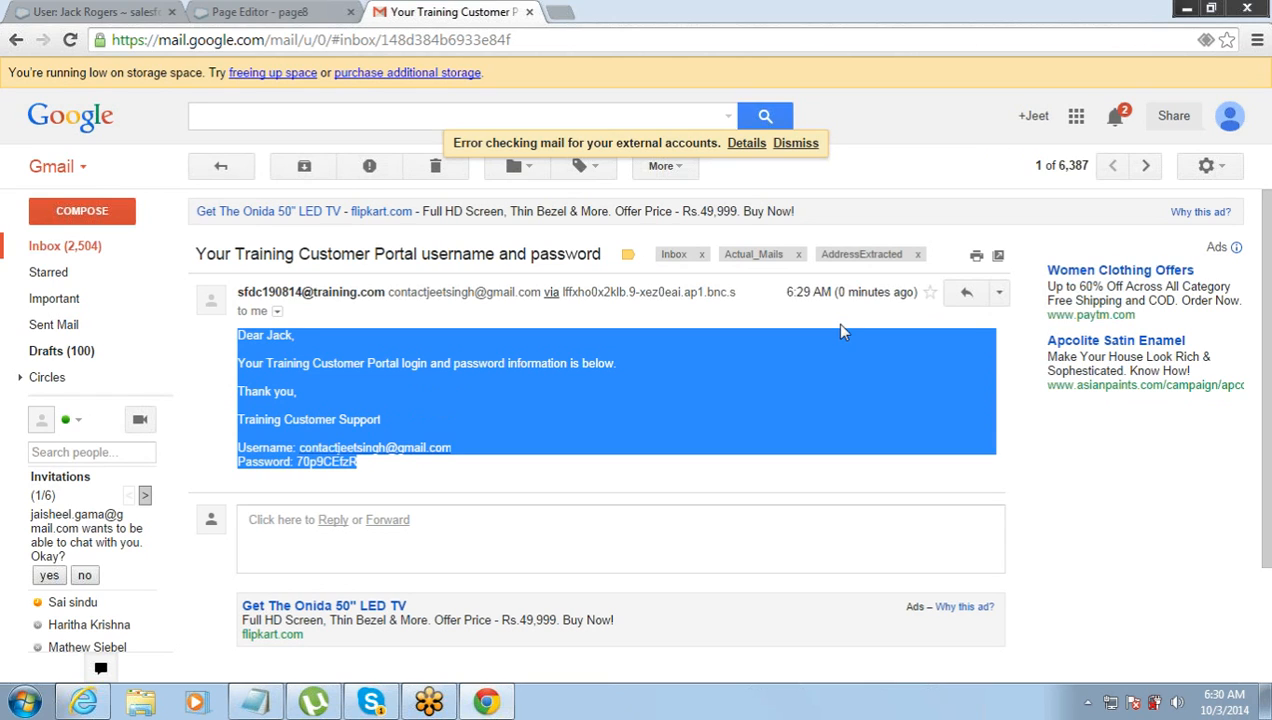
{"action": "left_click", "coordinate": [675, 430]}
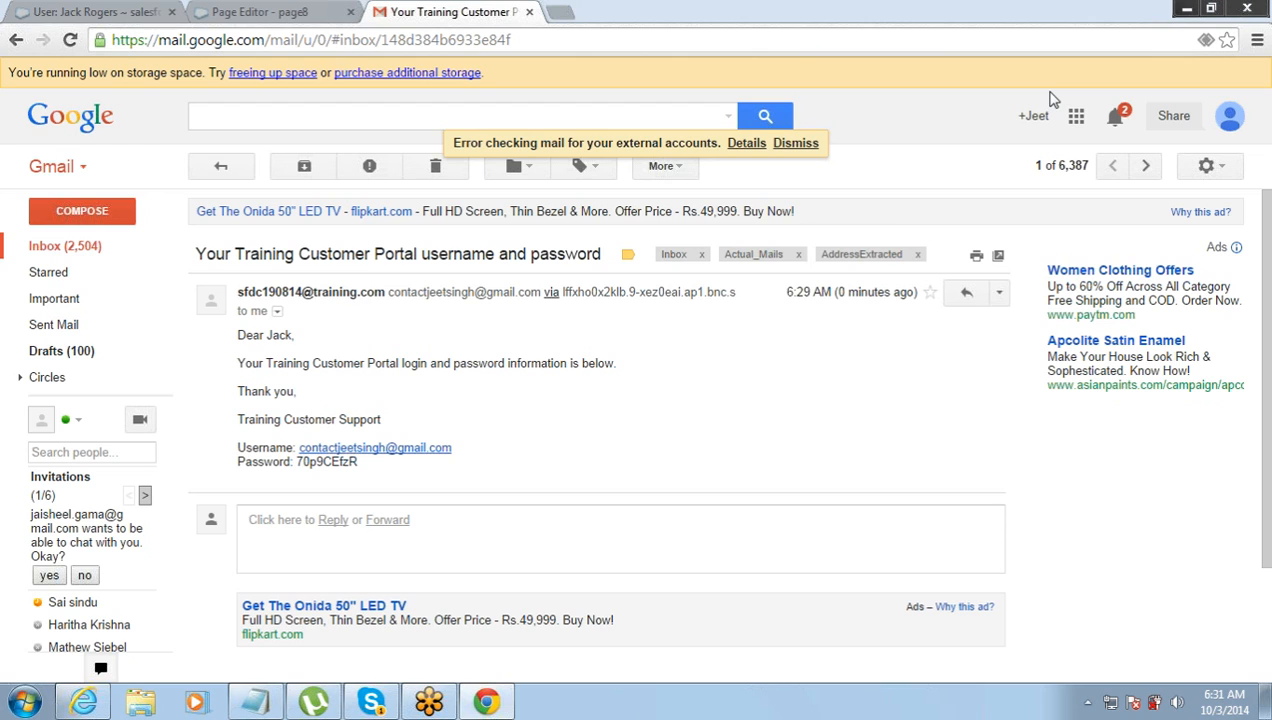
{"action": "left_click", "coordinate": [60, 11]}
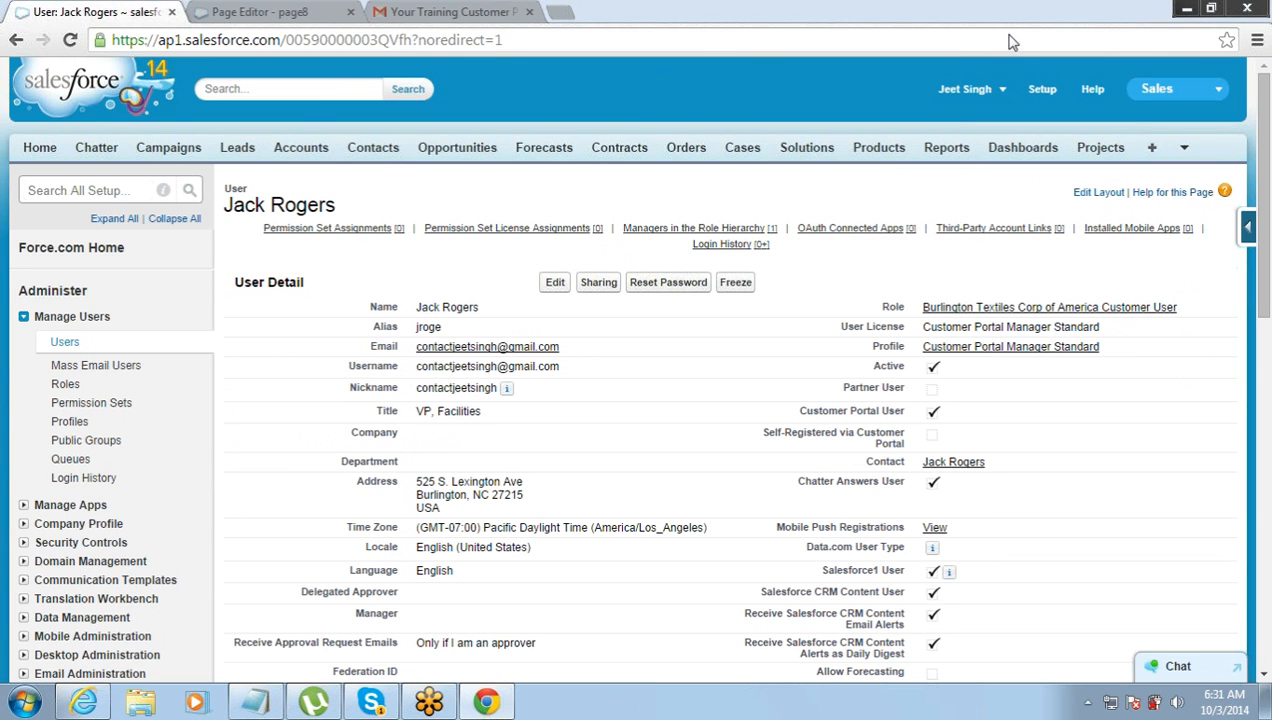
From the Page Editor, go to Setup and open Build > Customize > Customer Portal > Settings.
{"action": "left_click", "coordinate": [281, 10]}
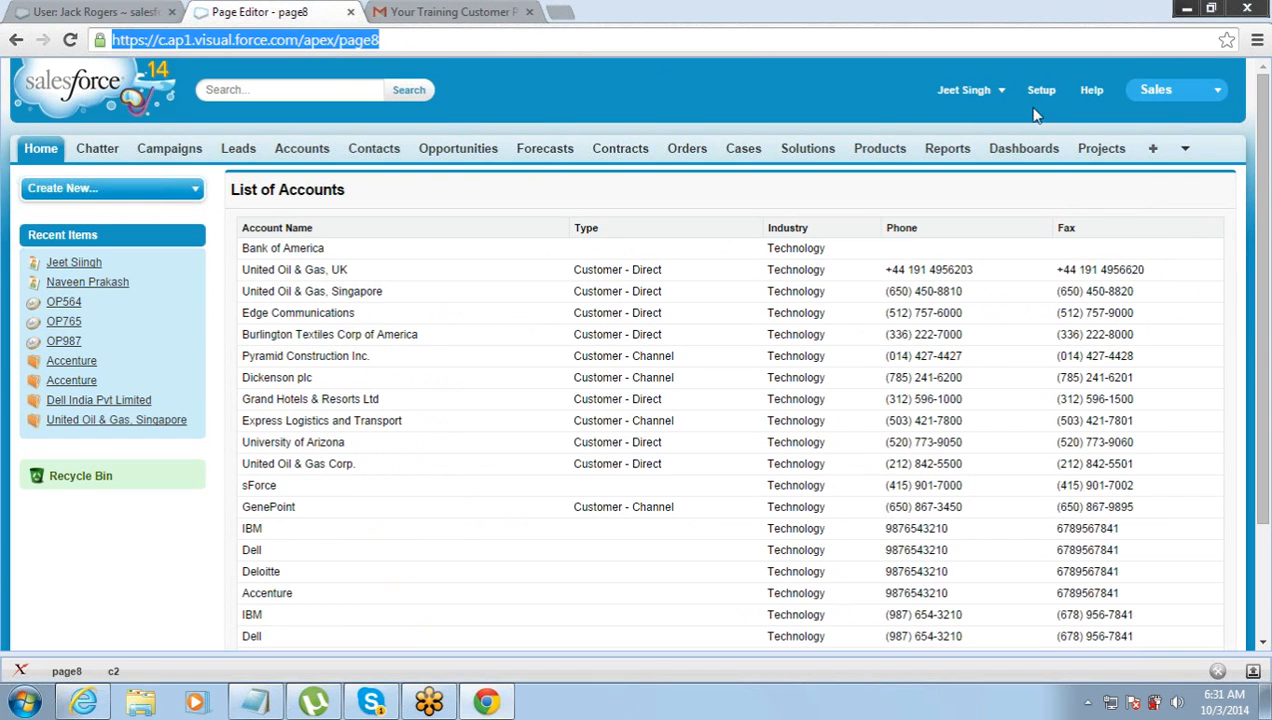
{"action": "left_click", "coordinate": [1036, 92]}
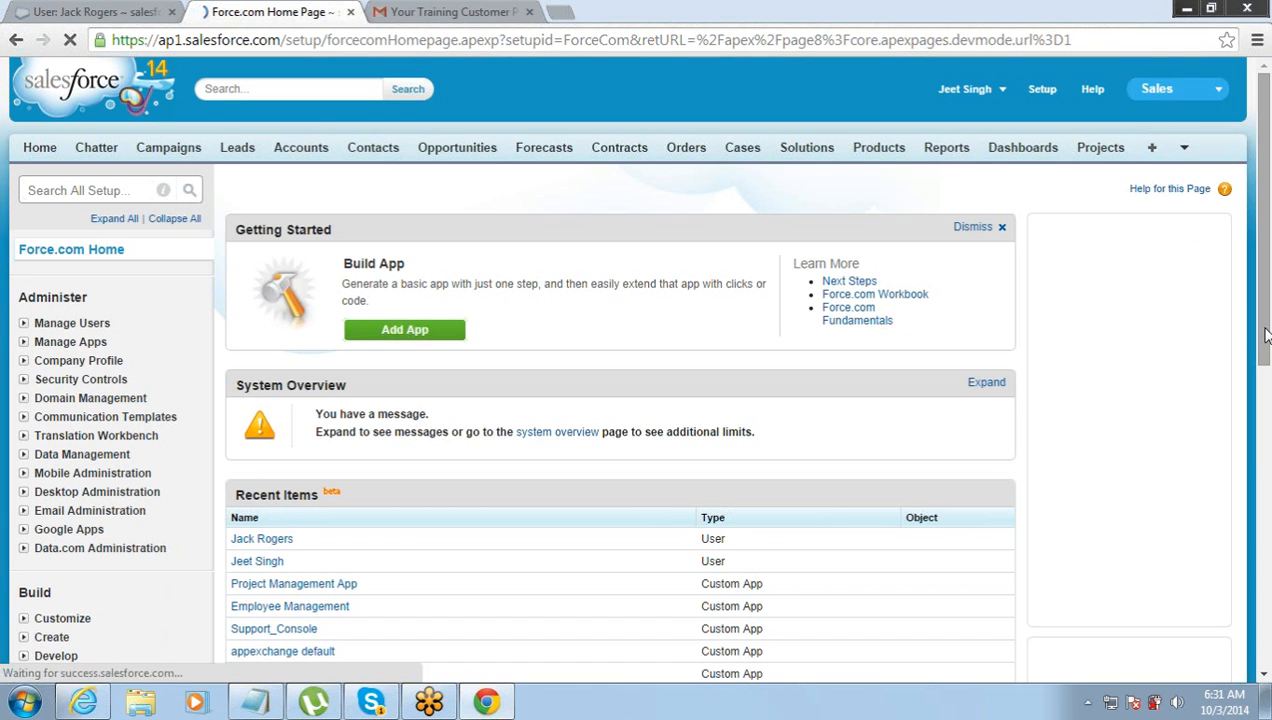
{"action": "left_click_drag", "start_coordinate": [1265, 335], "coordinate": [1265, 368]}
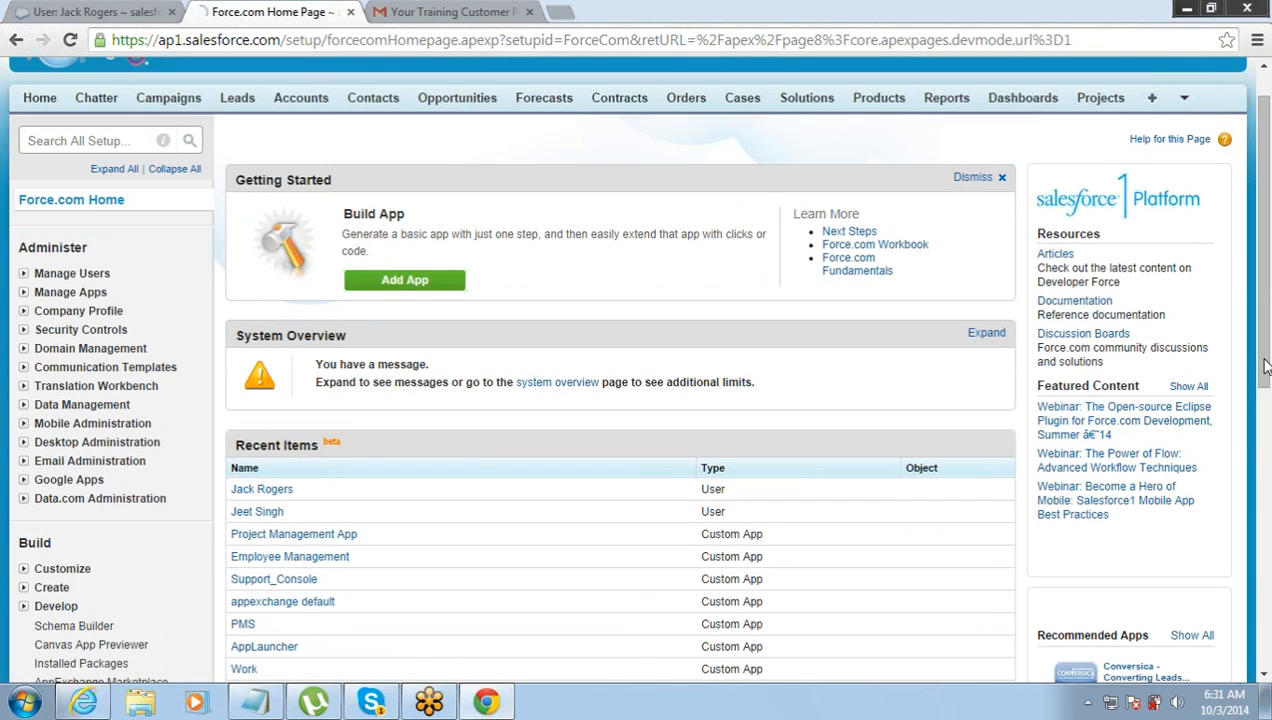
{"action": "scroll", "coordinate": [490, 360], "scroll_direction": "down", "scroll_amount": 3}
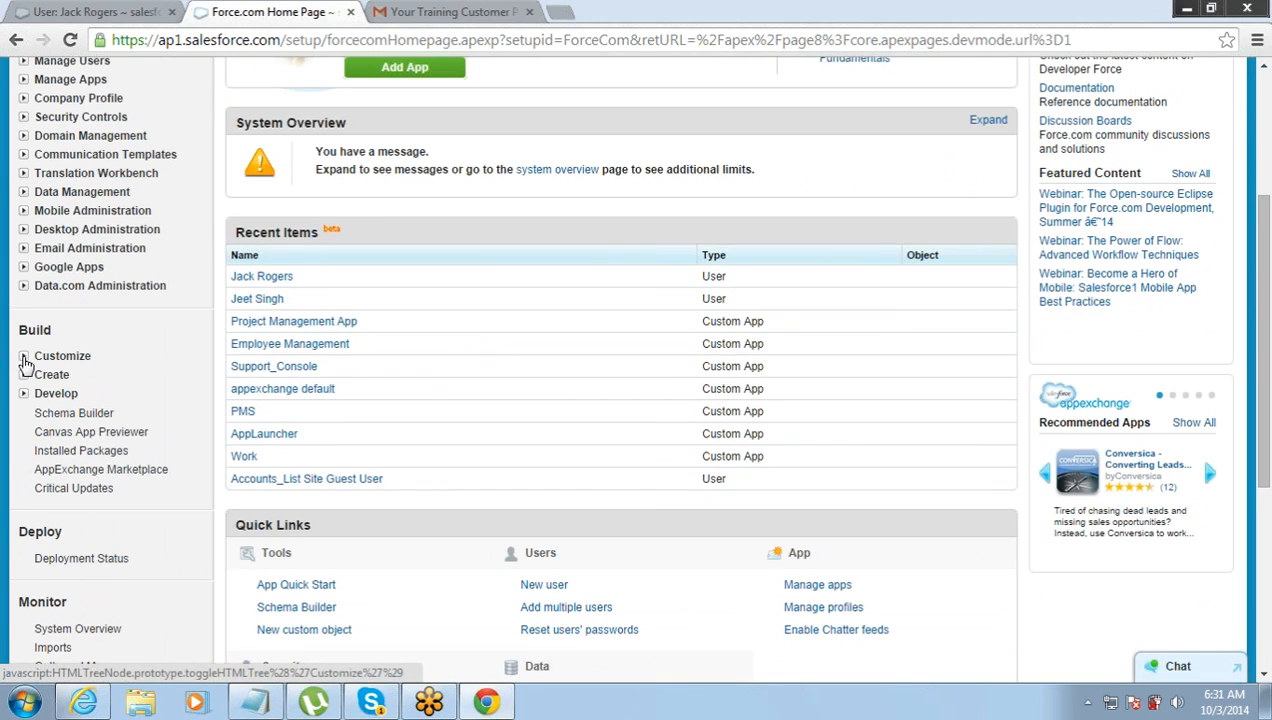
{"action": "left_click", "coordinate": [25, 360]}
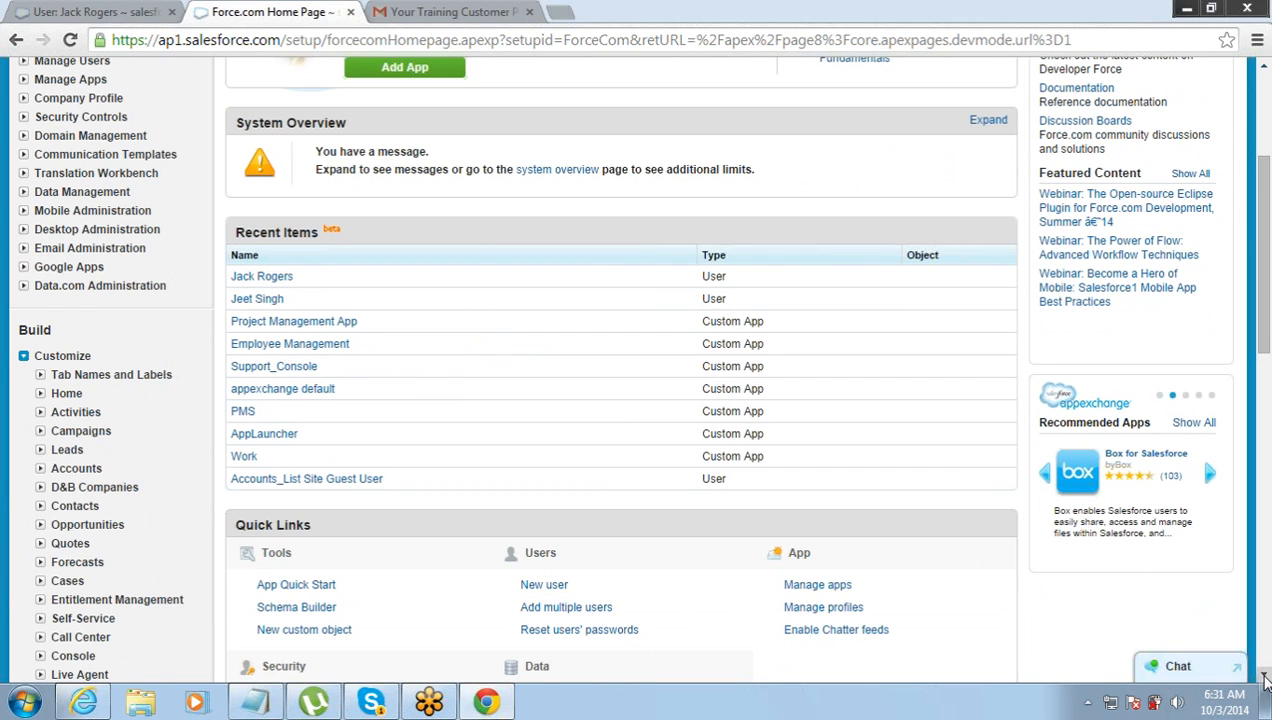
{"action": "left_click", "coordinate": [1265, 679]}
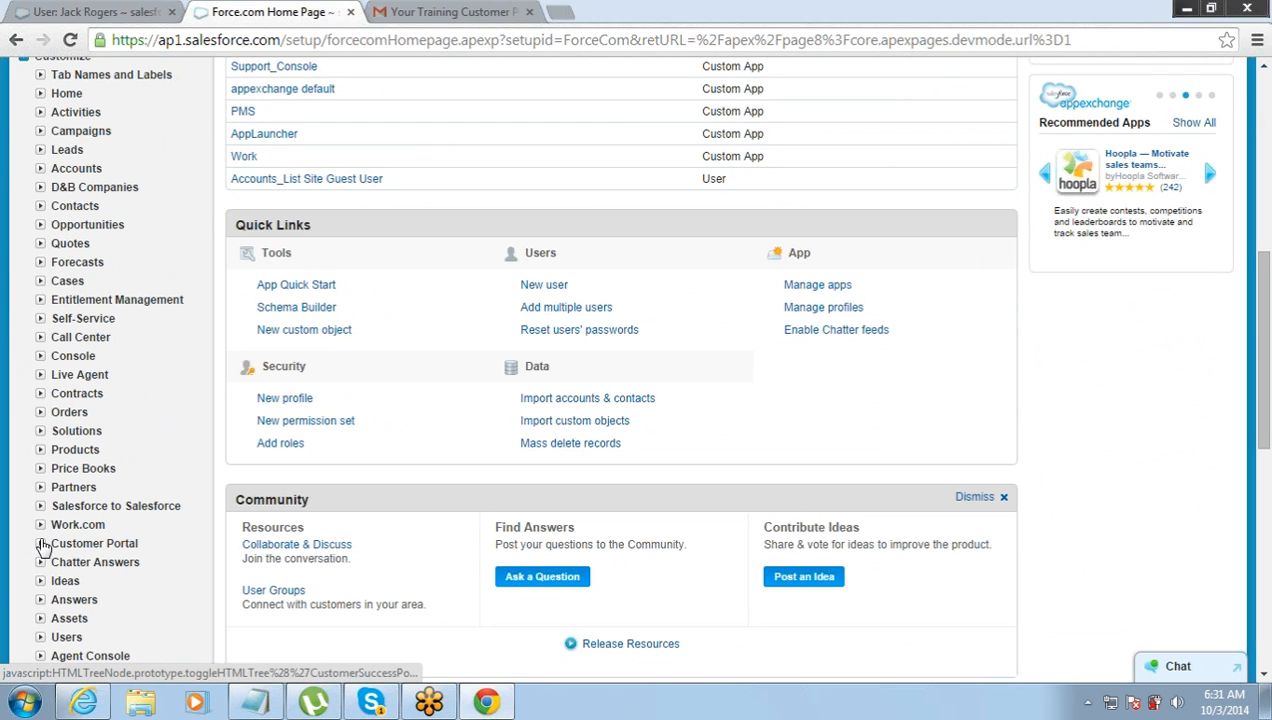
{"action": "left_click", "coordinate": [41, 543]}
{"action": "left_click", "coordinate": [90, 565]}
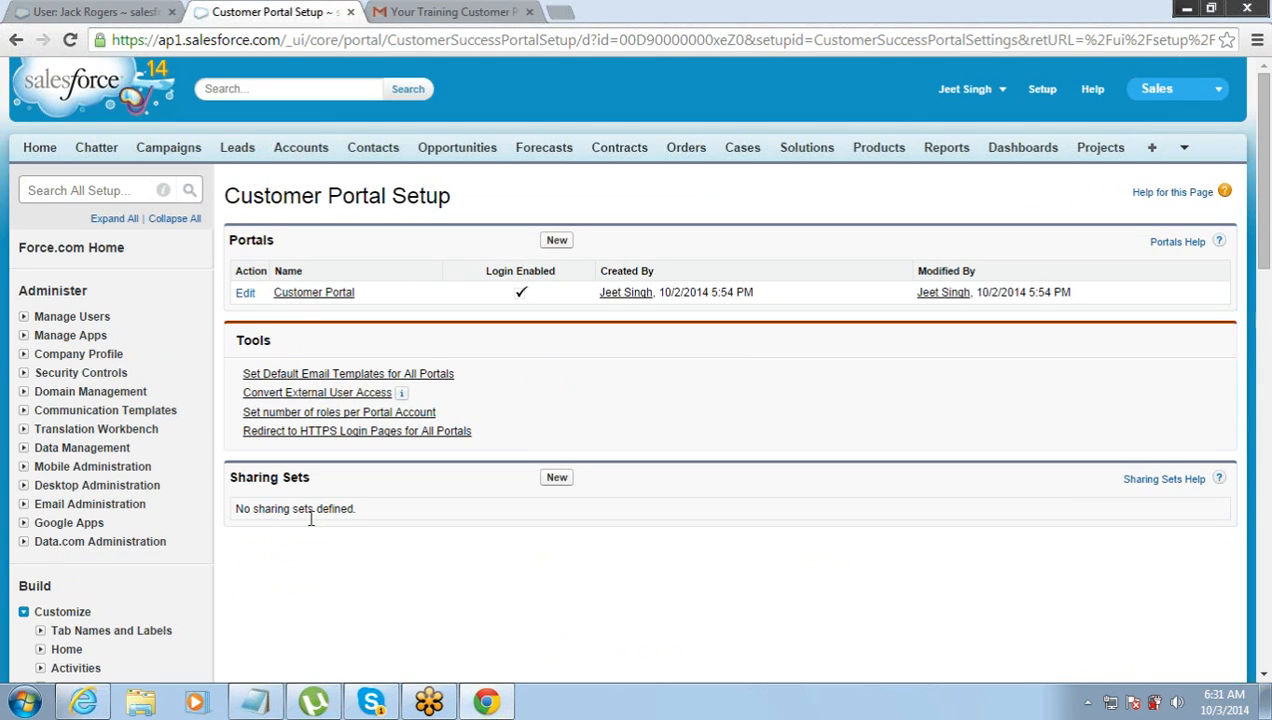
Copy the Login URL from the Customer Portal's detail page and switch to Internet Explorer.
{"action": "left_click", "coordinate": [321, 297]}
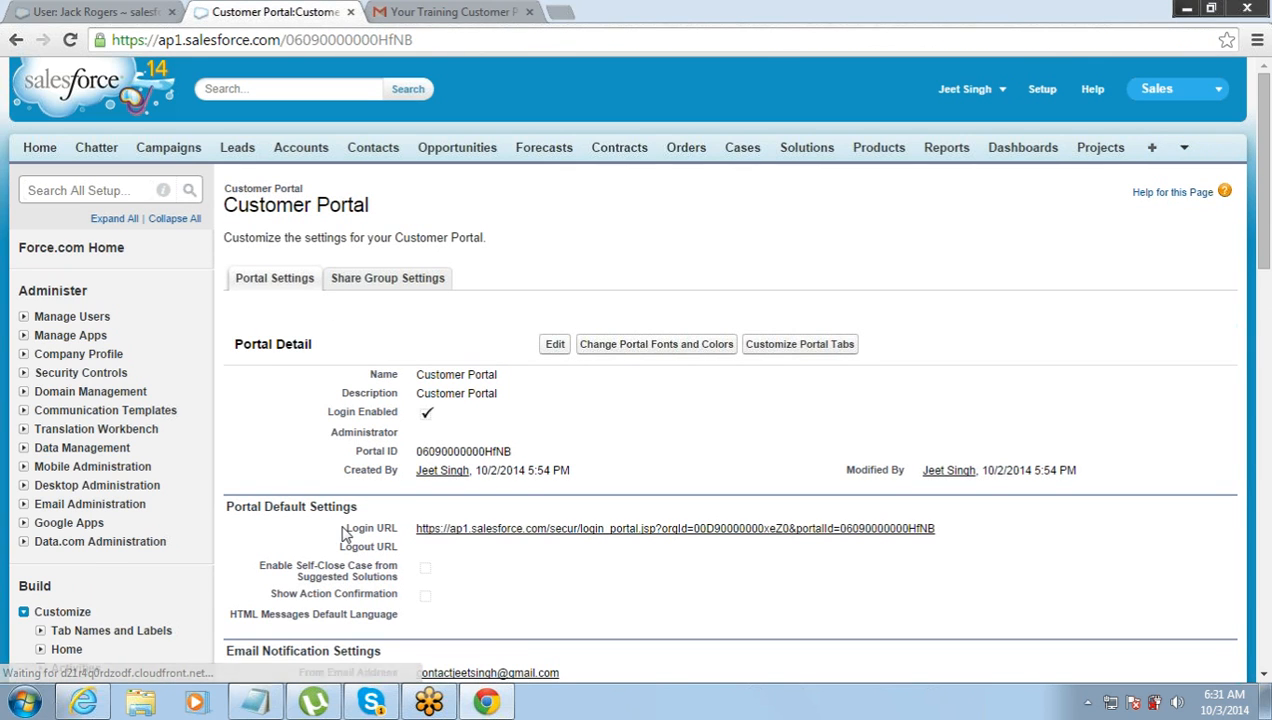
{"action": "left_click_drag", "start_coordinate": [345, 528], "coordinate": [400, 528]}
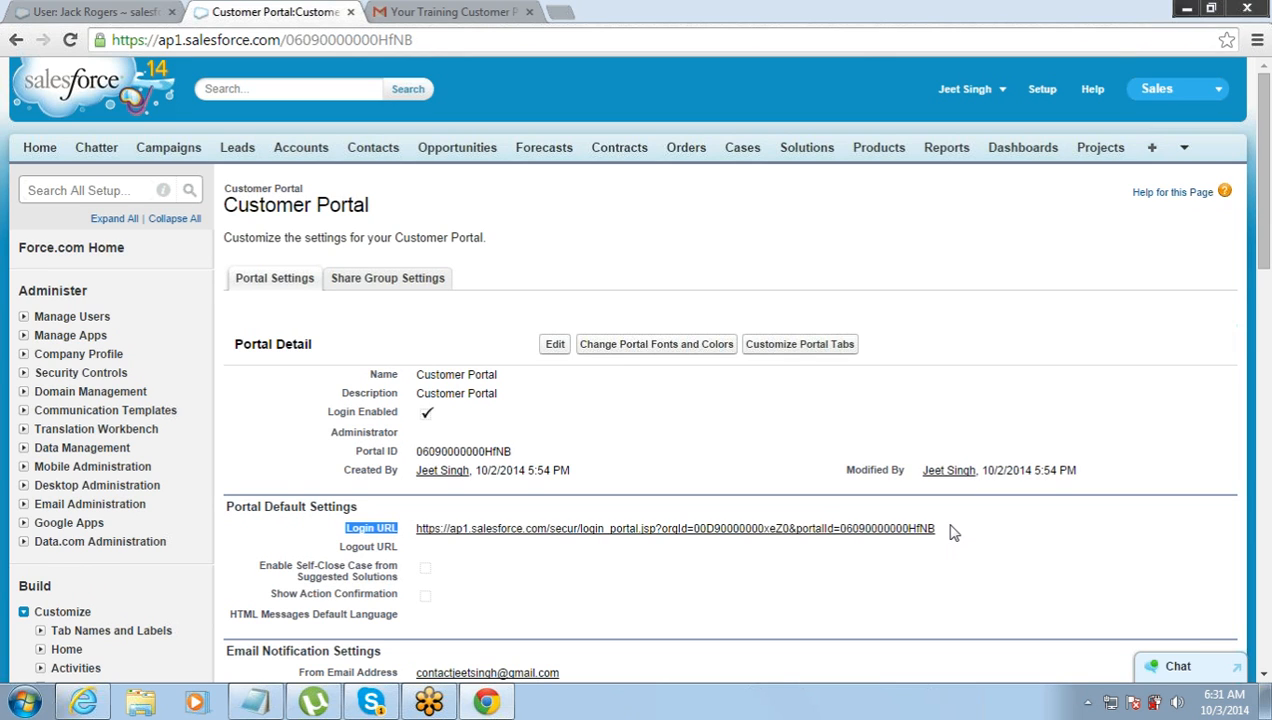
{"action": "left_click_drag", "start_coordinate": [953, 528], "coordinate": [413, 537]}
{"action": "key", "text": "ctrl+c"}
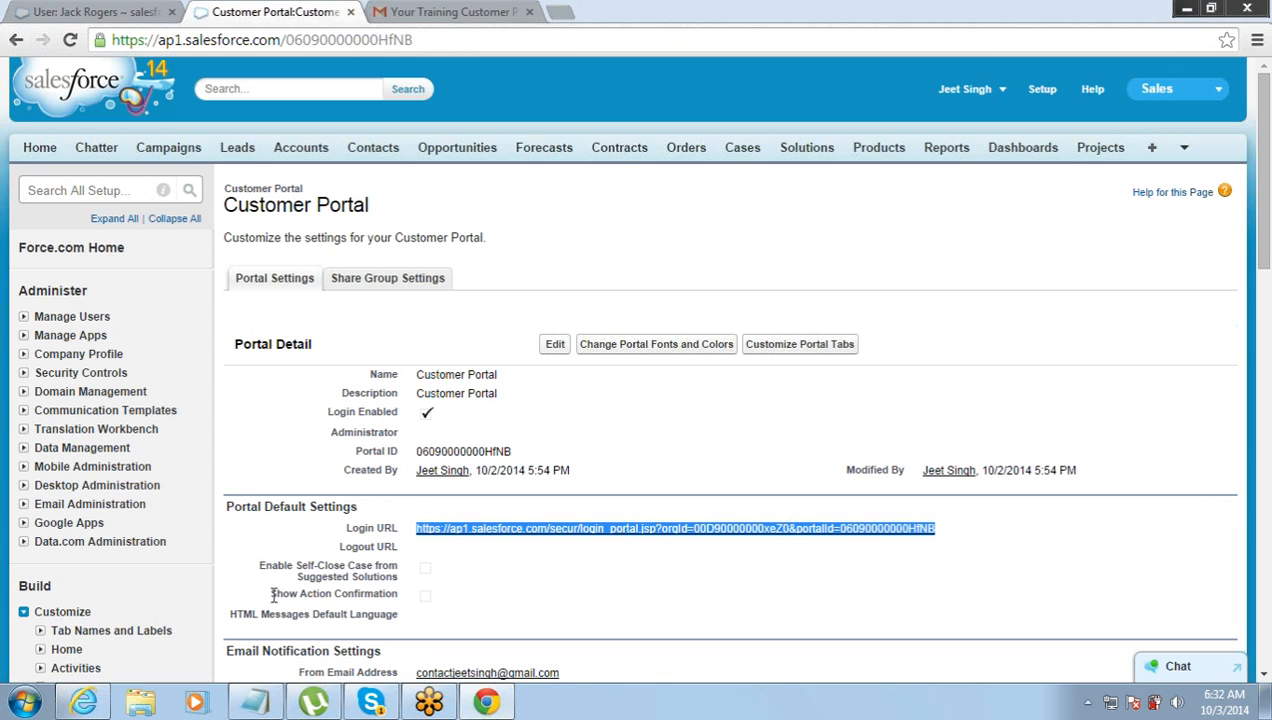
{"action": "left_click", "coordinate": [98, 706]}
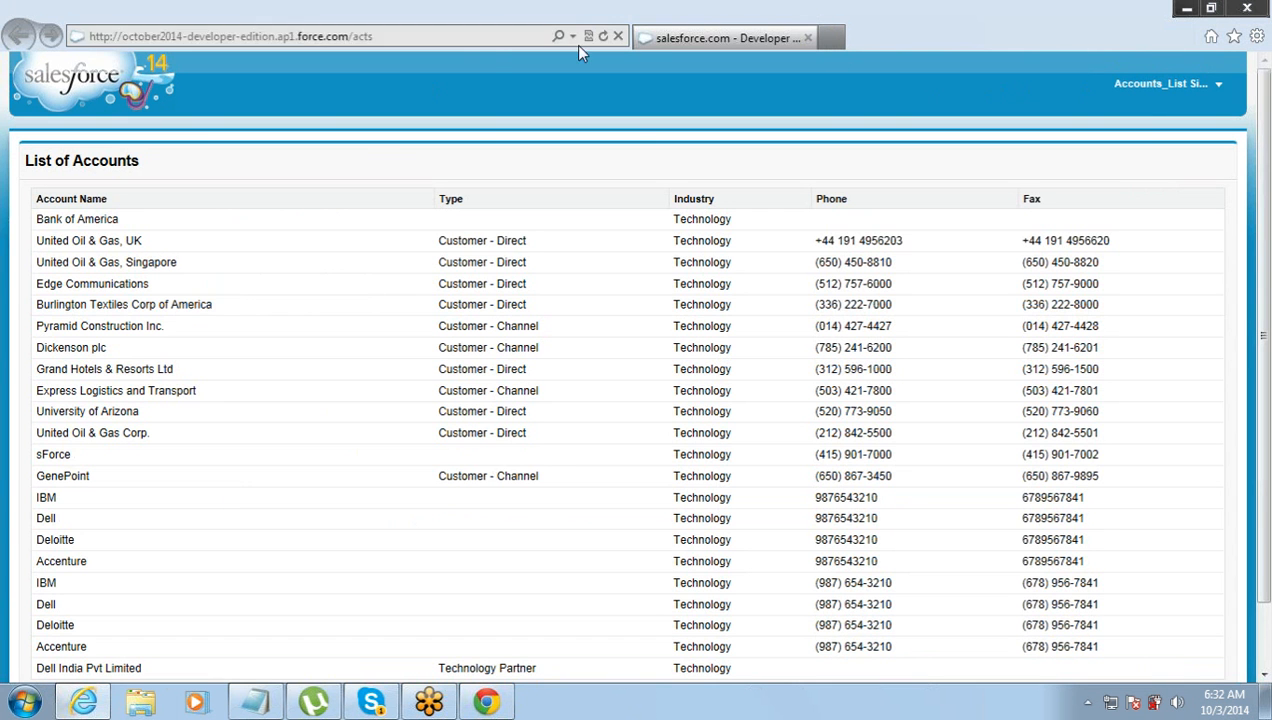
Load the copied Customer Portal login URL in Internet Explorer.
{"action": "left_click", "coordinate": [466, 43]}
{"action": "key", "text": "ctrl+v"}
{"action": "key", "text": "Return"}
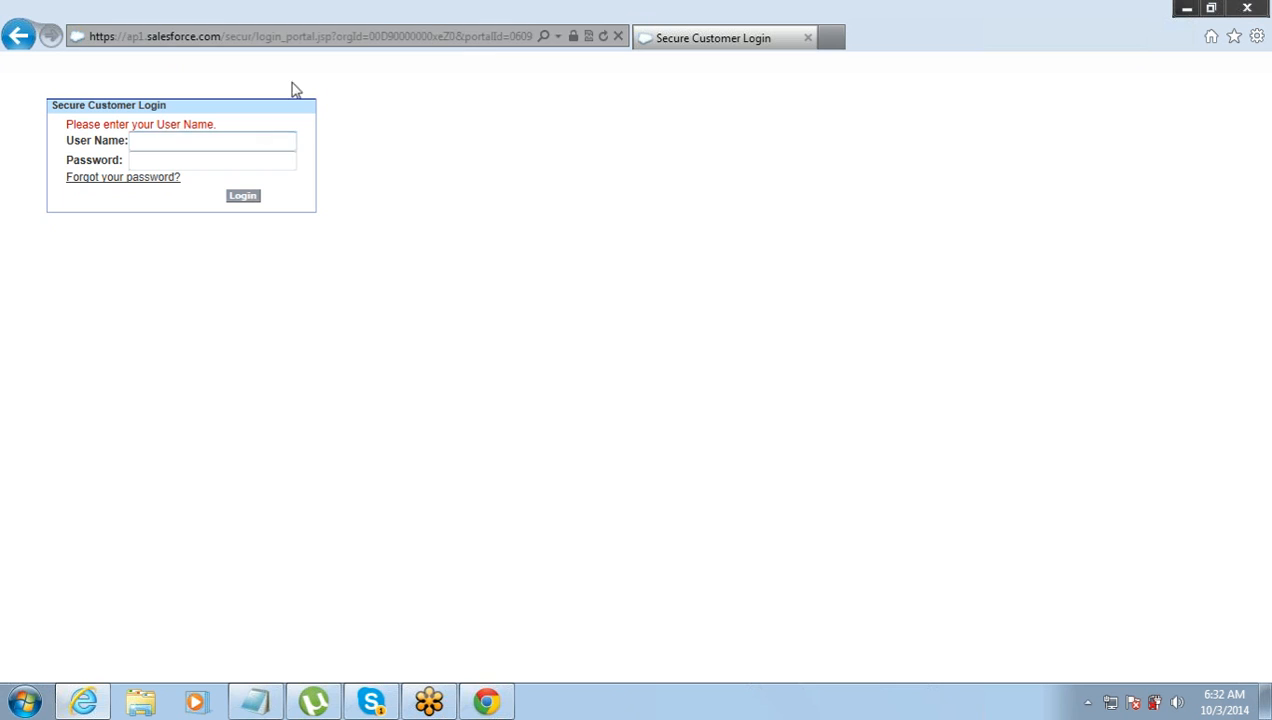
{"action": "left_click", "coordinate": [418, 37]}
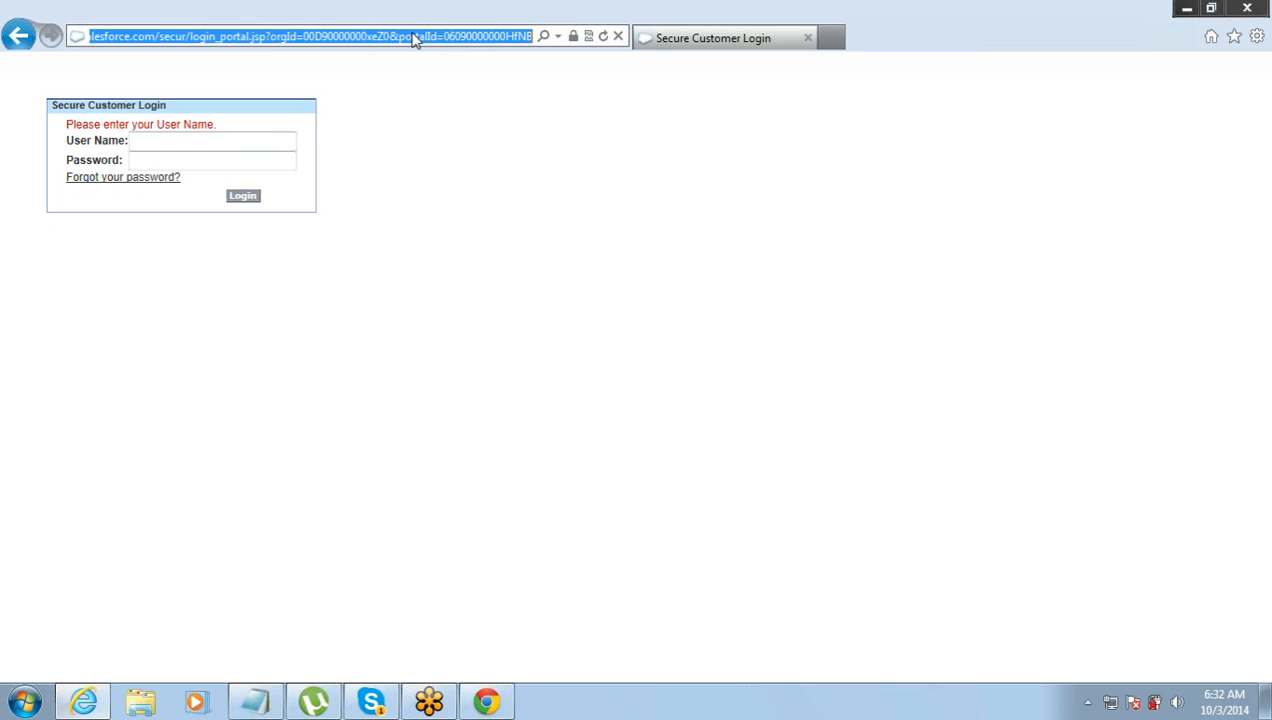
{"action": "left_click", "coordinate": [226, 144]}
{"action": "left_click", "coordinate": [224, 158]}
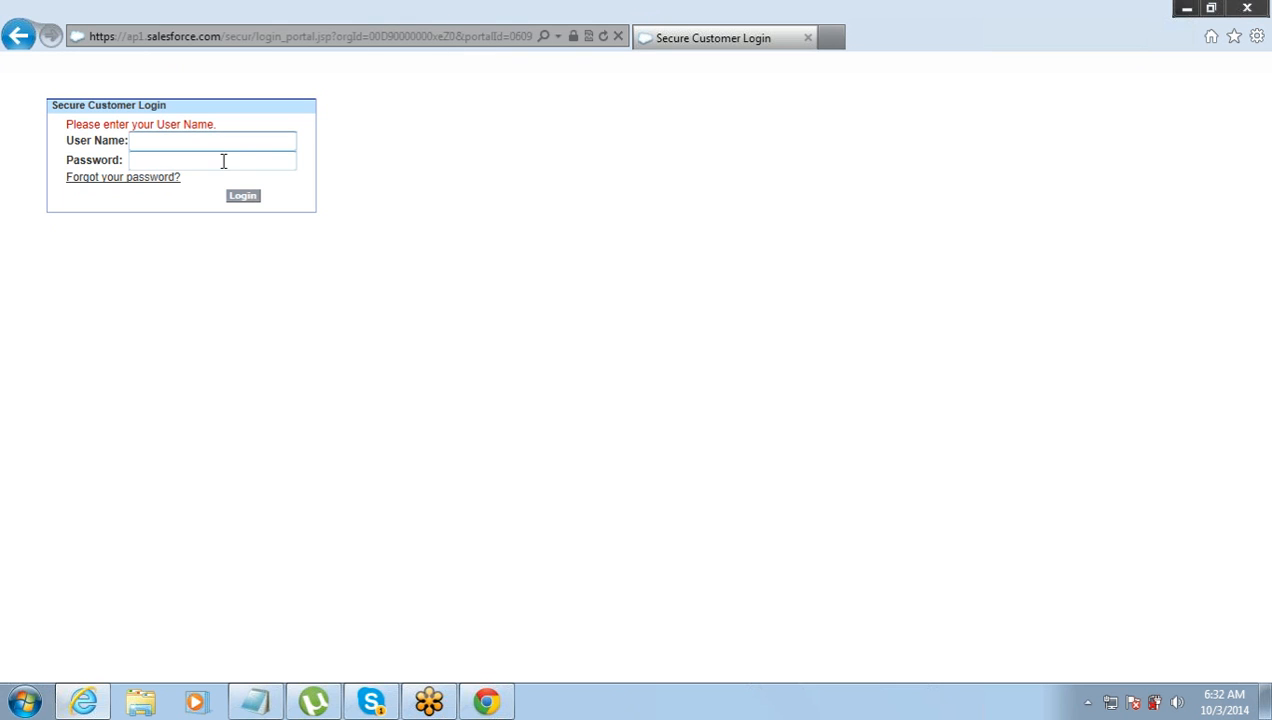
{"action": "left_click", "coordinate": [229, 141]}
Copy the emailed password and log in with the contact's e-mail address as username.
{"action": "key", "text": "alt+Tab"}
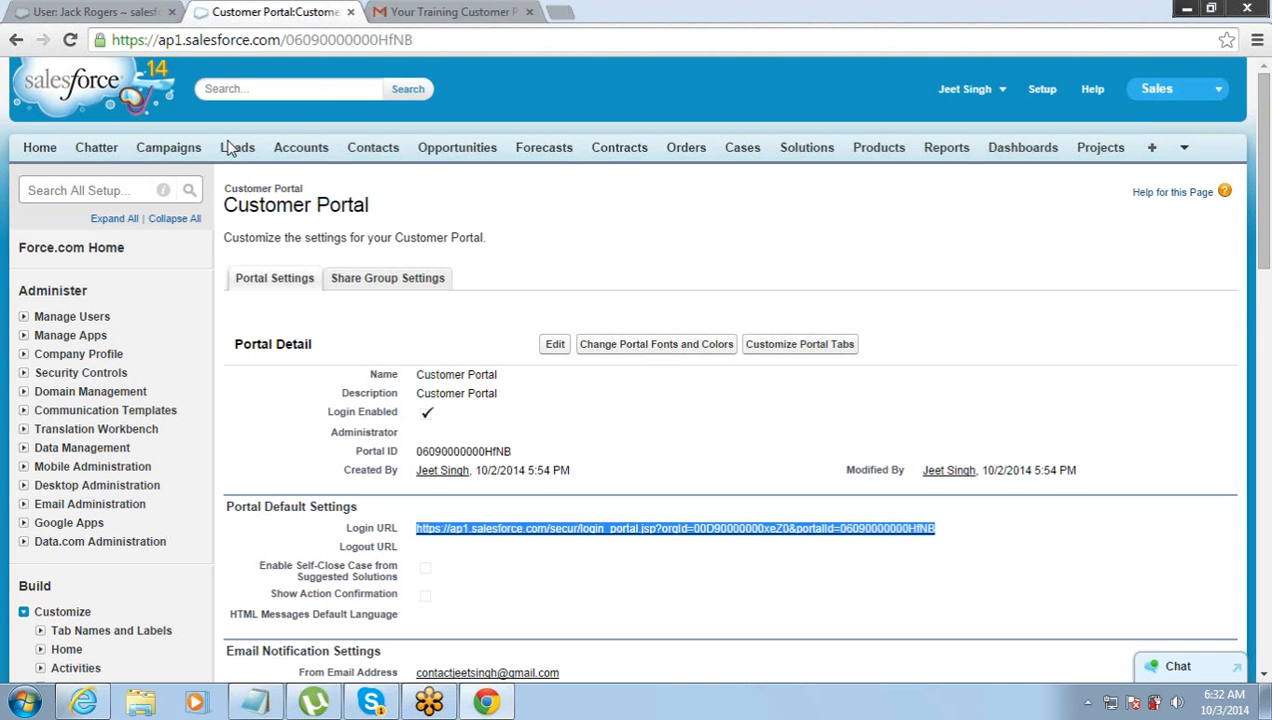
{"action": "left_click", "coordinate": [450, 12]}
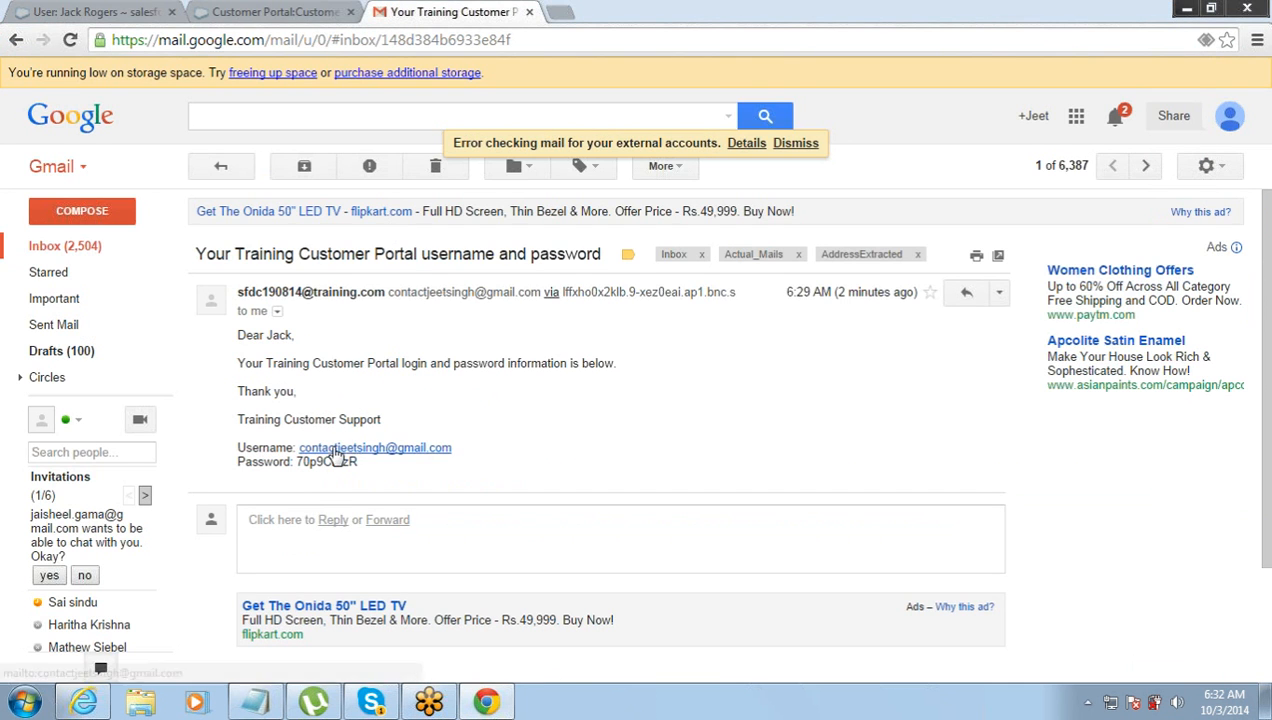
{"action": "double_click", "coordinate": [325, 462]}
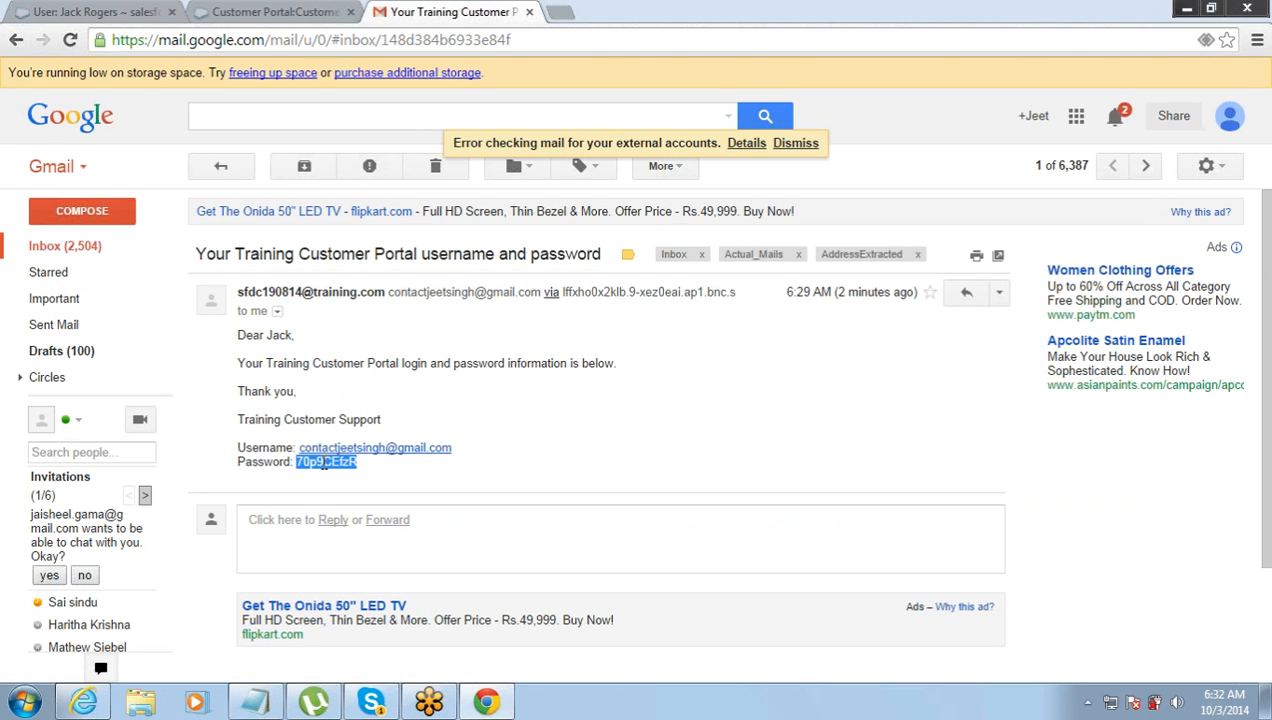
{"action": "key", "text": "alt+Tab"}
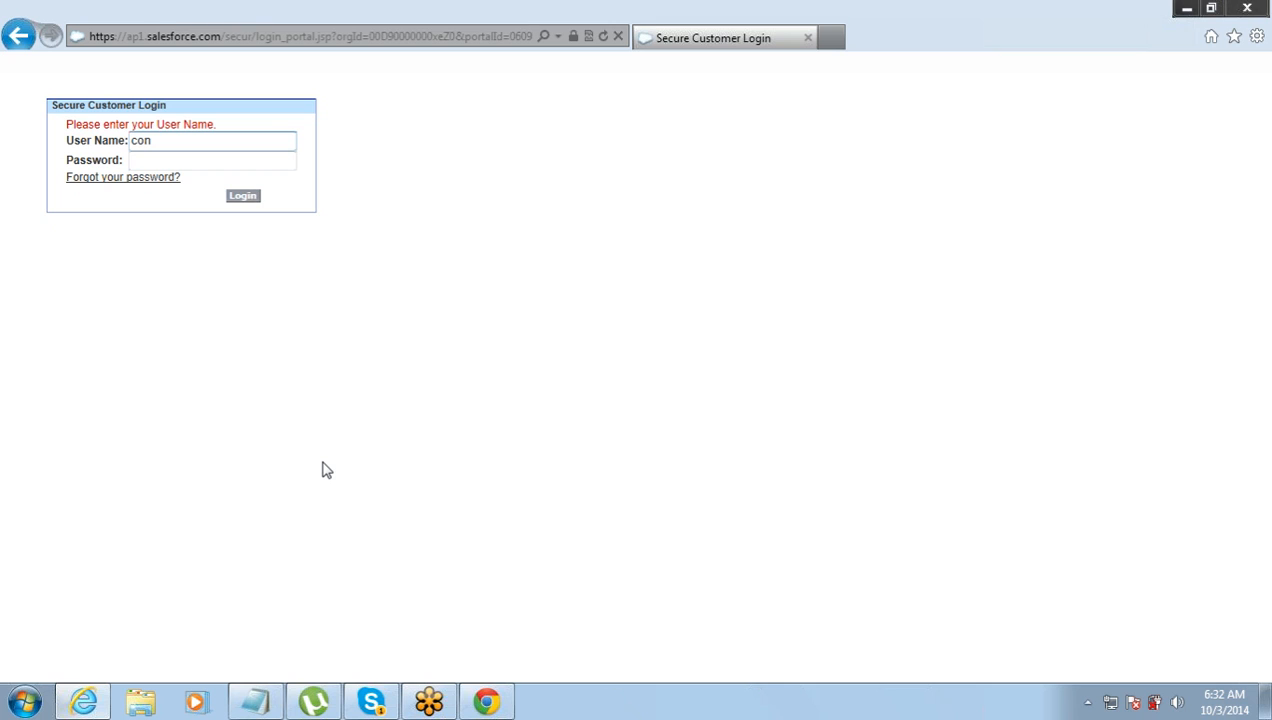
{"action": "key", "text": "Tab"}
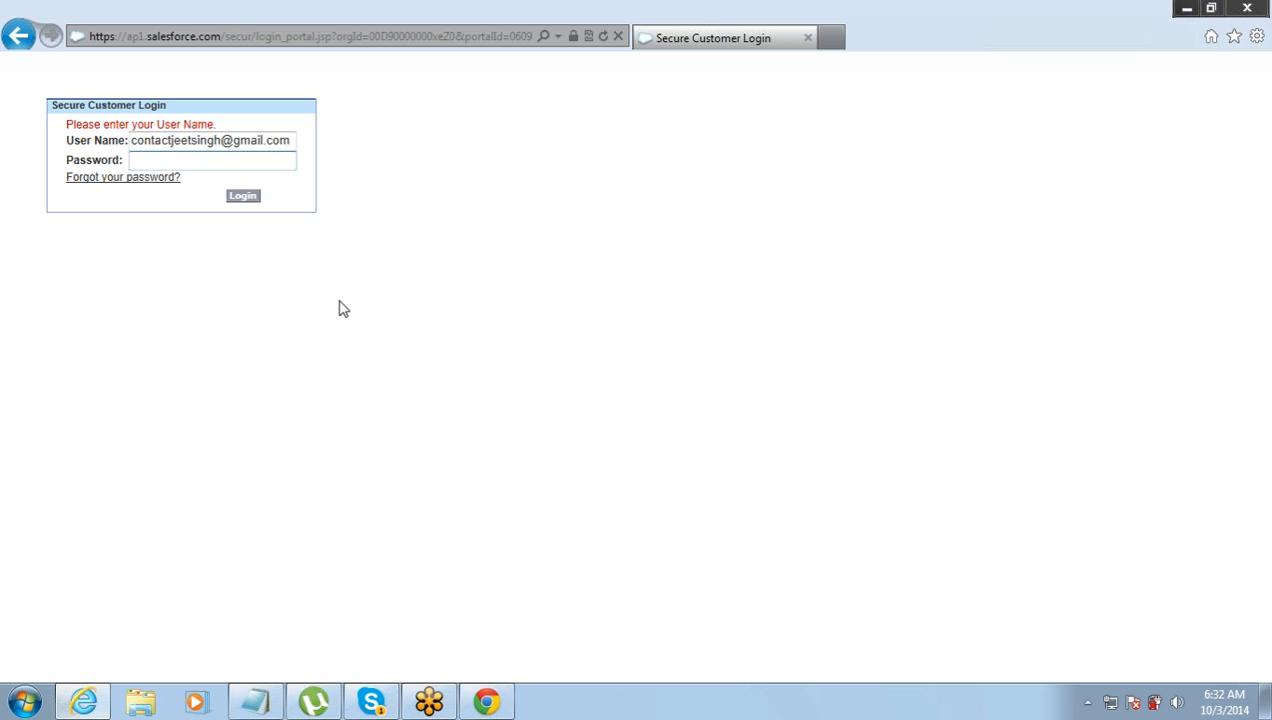
{"action": "type", "text": "•••••••••"}
{"action": "left_click", "coordinate": [252, 200]}
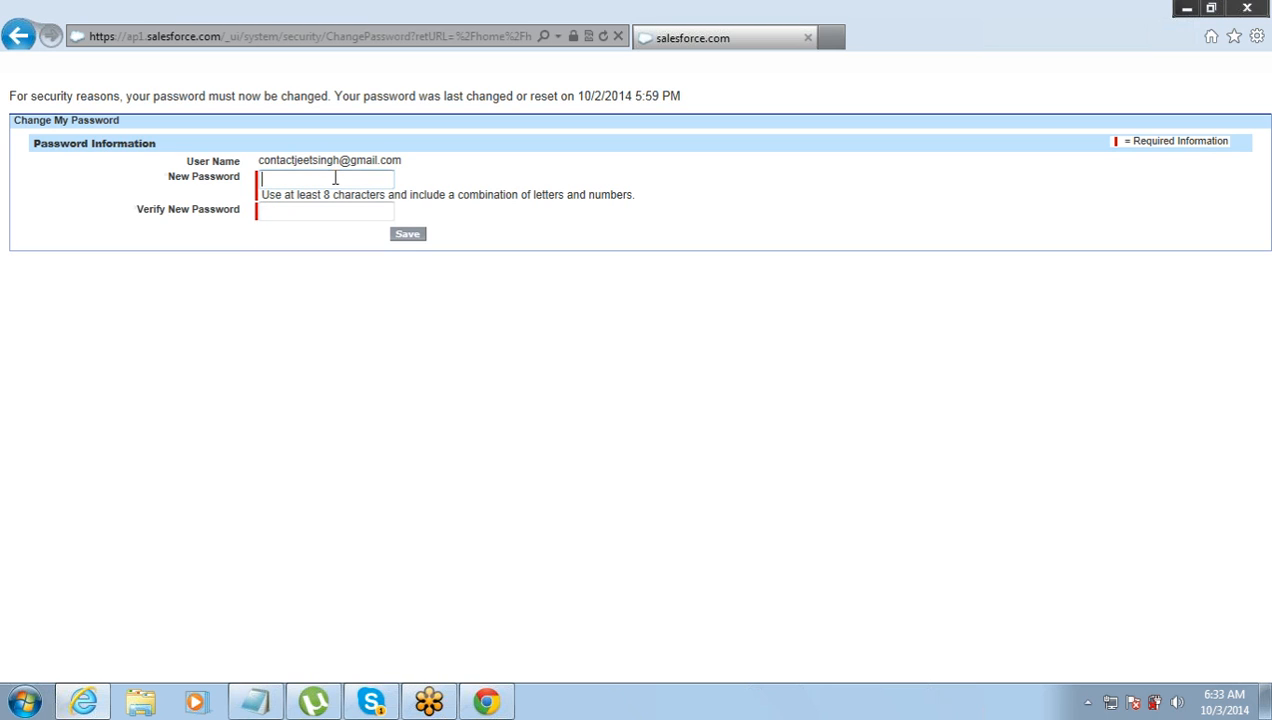
Enter and confirm a new portal password, then save it.
{"action": "type", "text": "••••••••••"}
{"action": "key", "text": "Tab"}
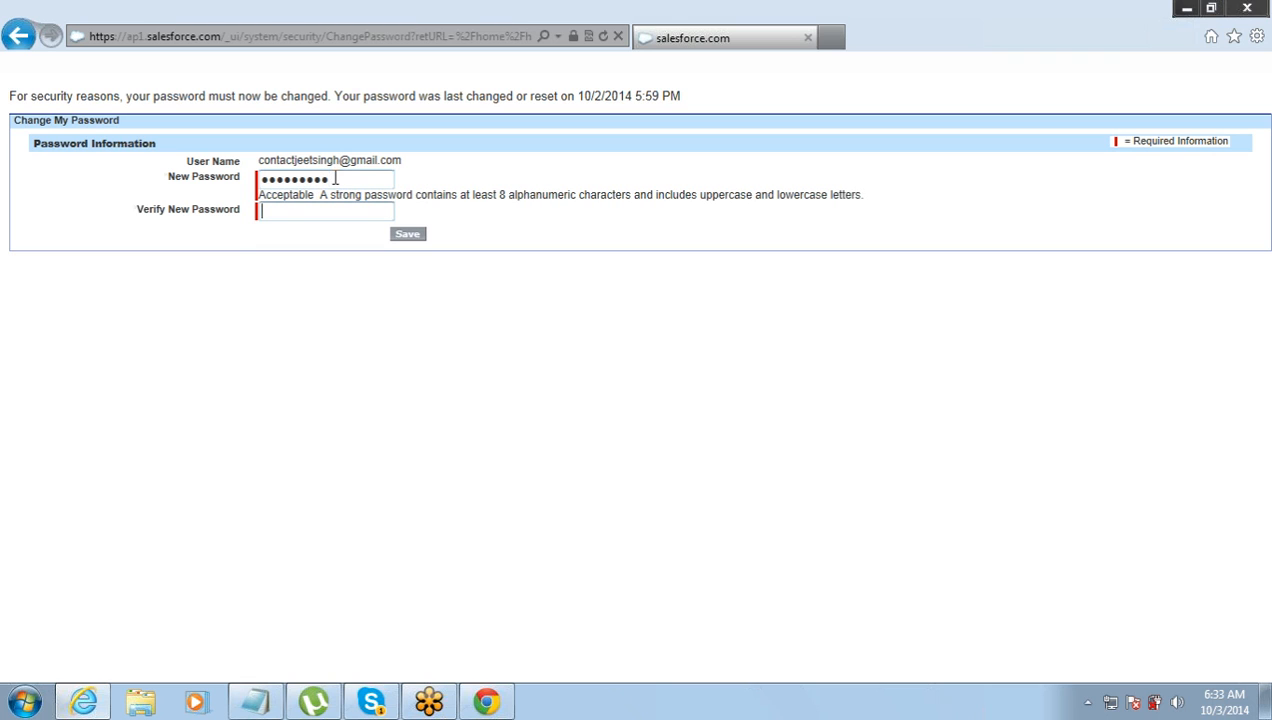
{"action": "type", "text": "••••••••••"}
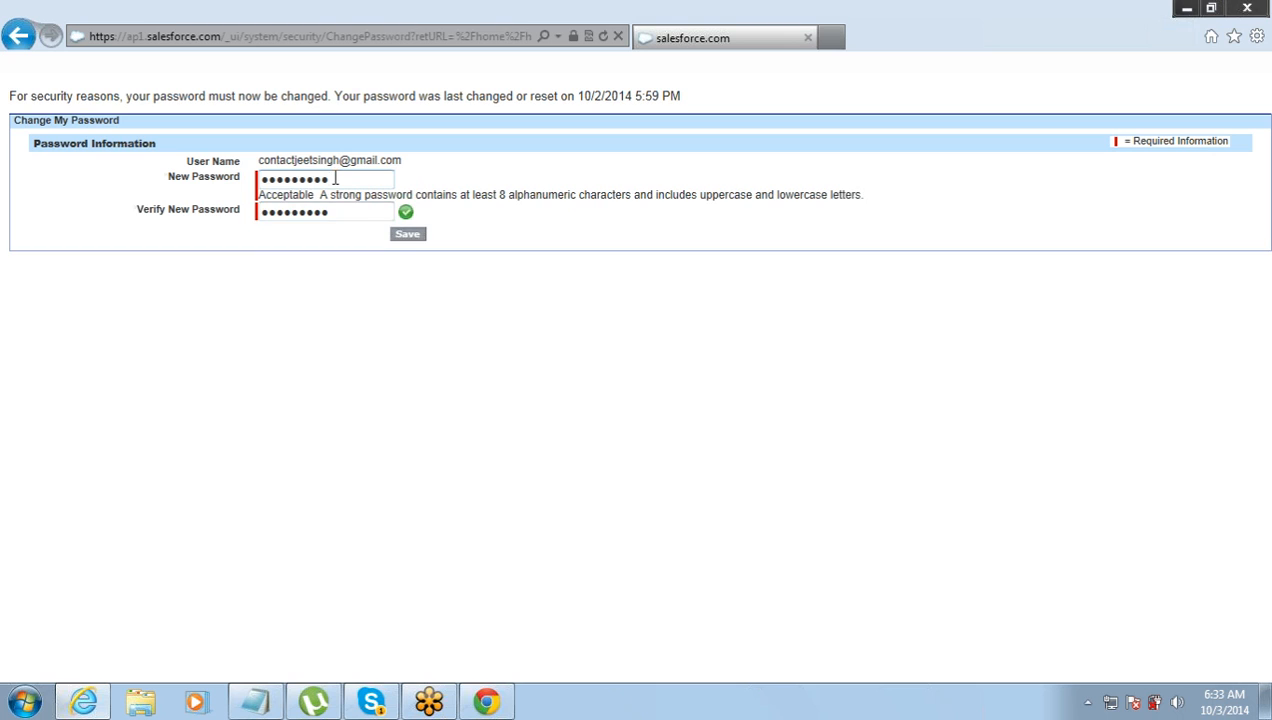
{"action": "left_click", "coordinate": [402, 242]}
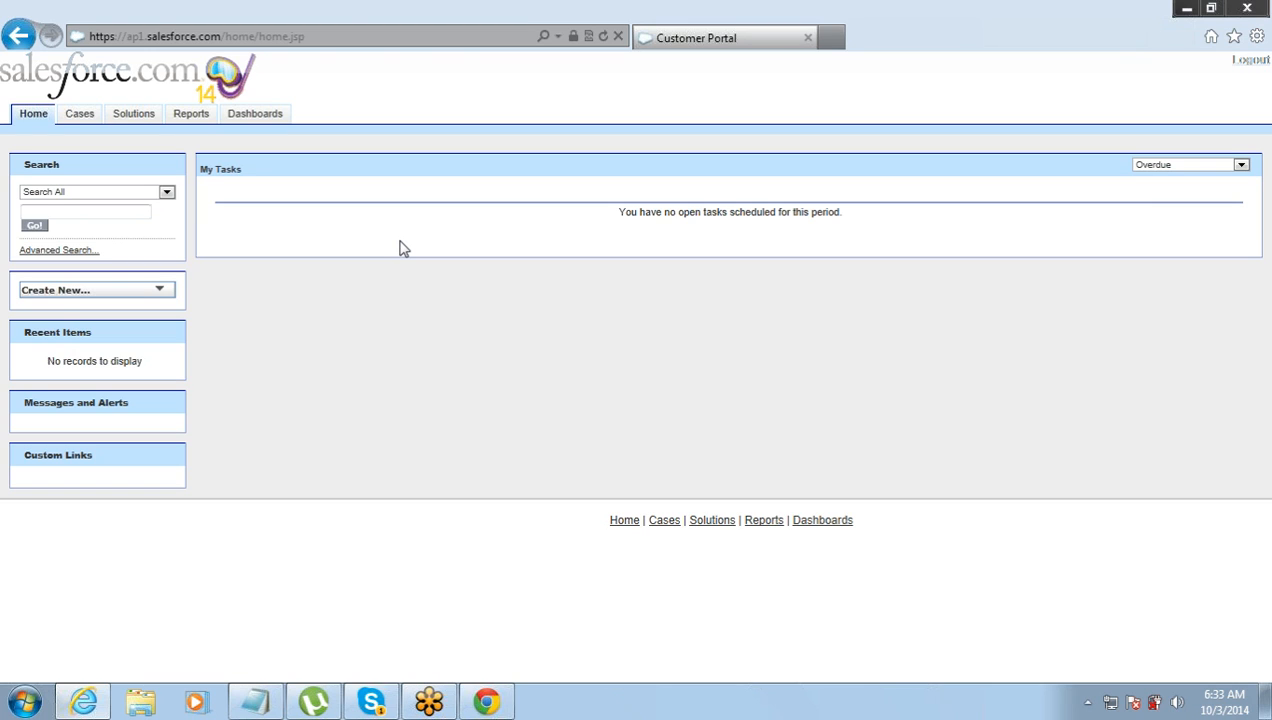
Browse the portal's Create New list, Solutions page and Cases page, then return to Notepad.
{"action": "left_click", "coordinate": [160, 292]}
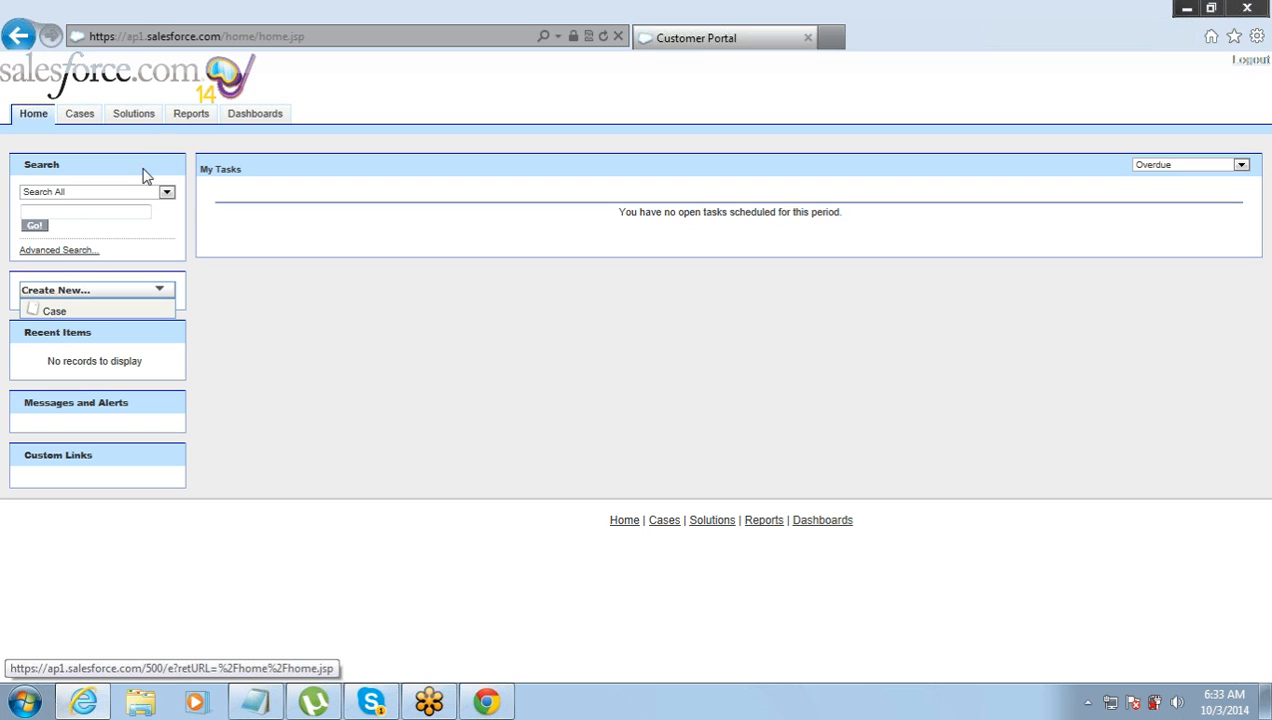
{"action": "left_click", "coordinate": [146, 118]}
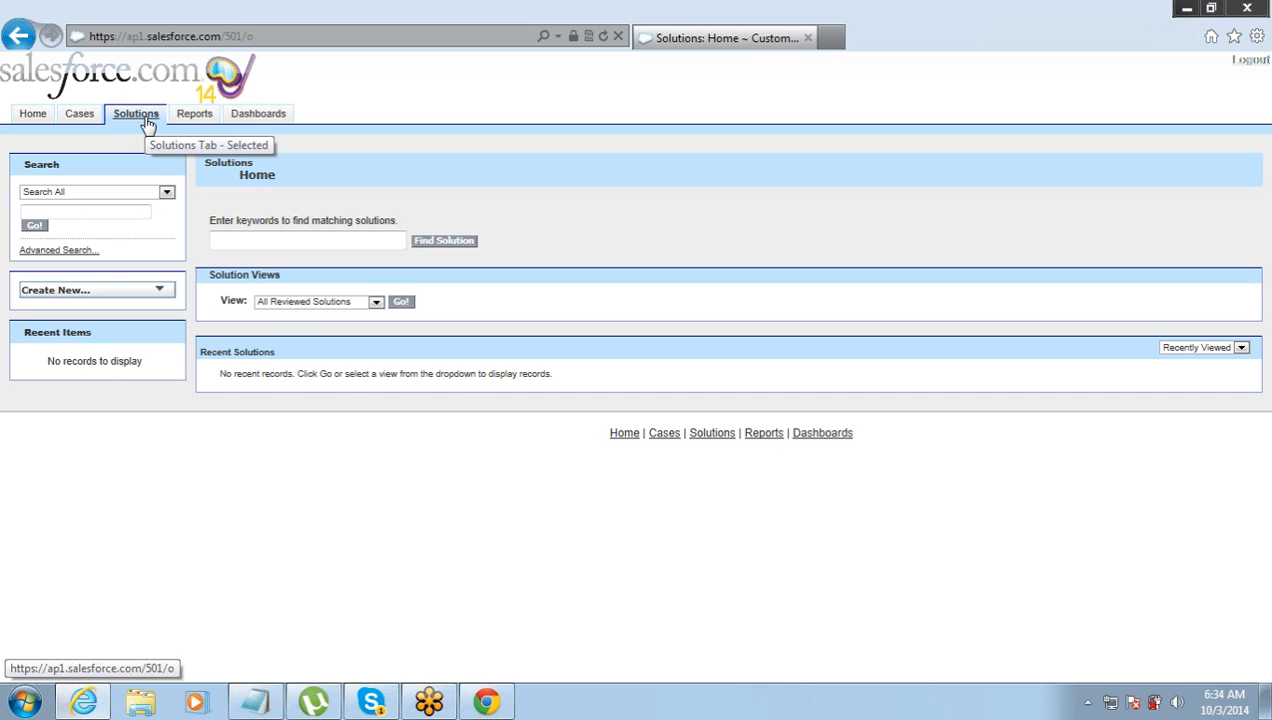
{"action": "left_click", "coordinate": [80, 114]}
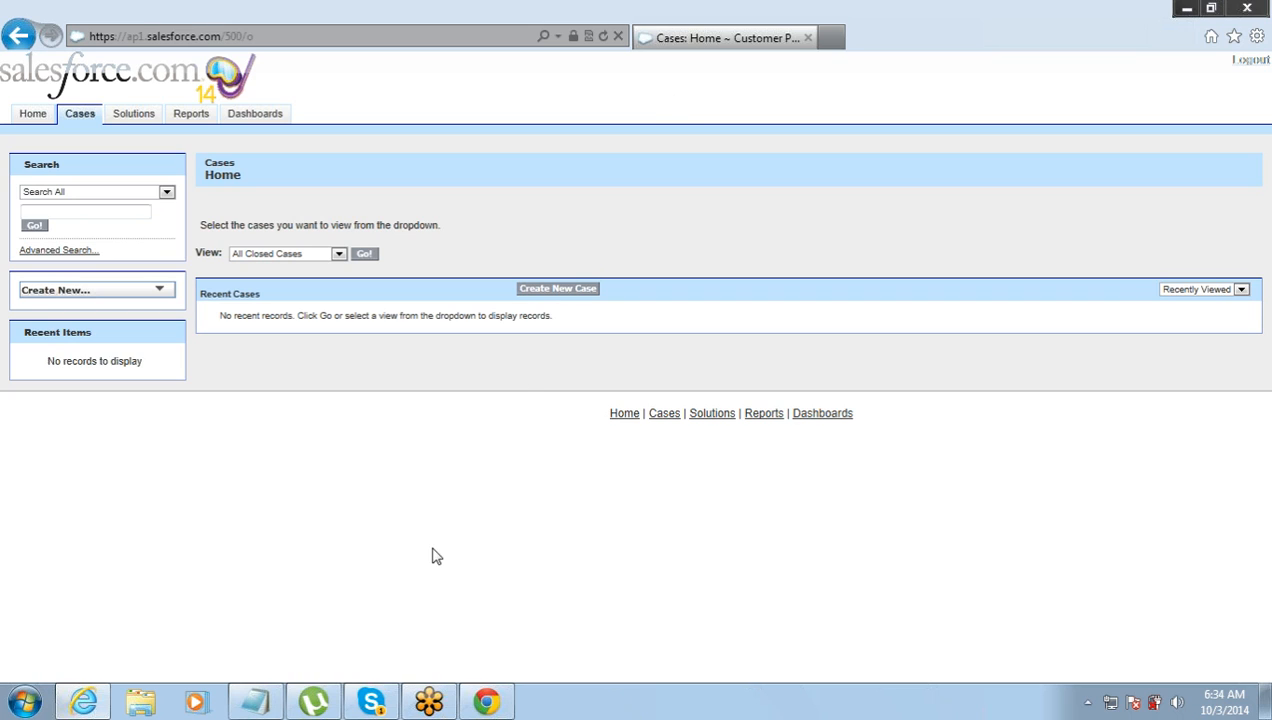
{"action": "left_click", "coordinate": [266, 702]}
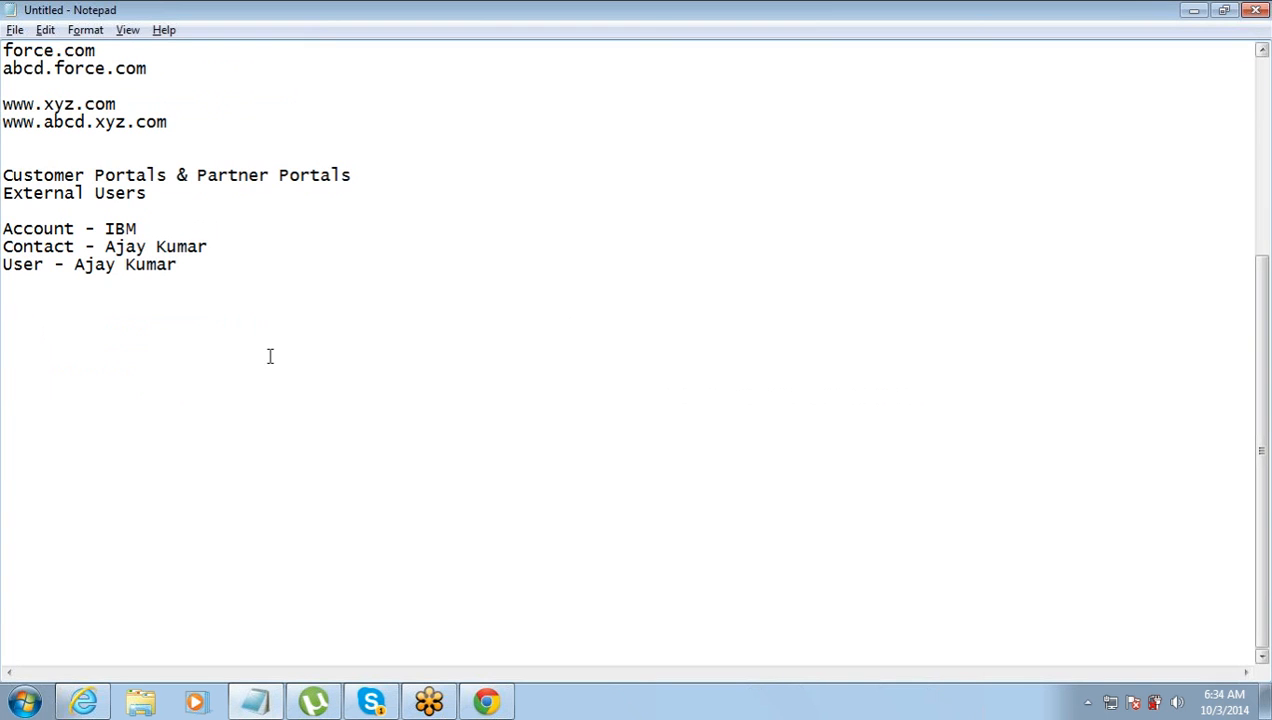
Return to the customer user's detail page in Chrome and expand Setup's Build > Customize section.
{"action": "left_click", "coordinate": [381, 176]}
{"action": "left_click", "coordinate": [490, 703]}
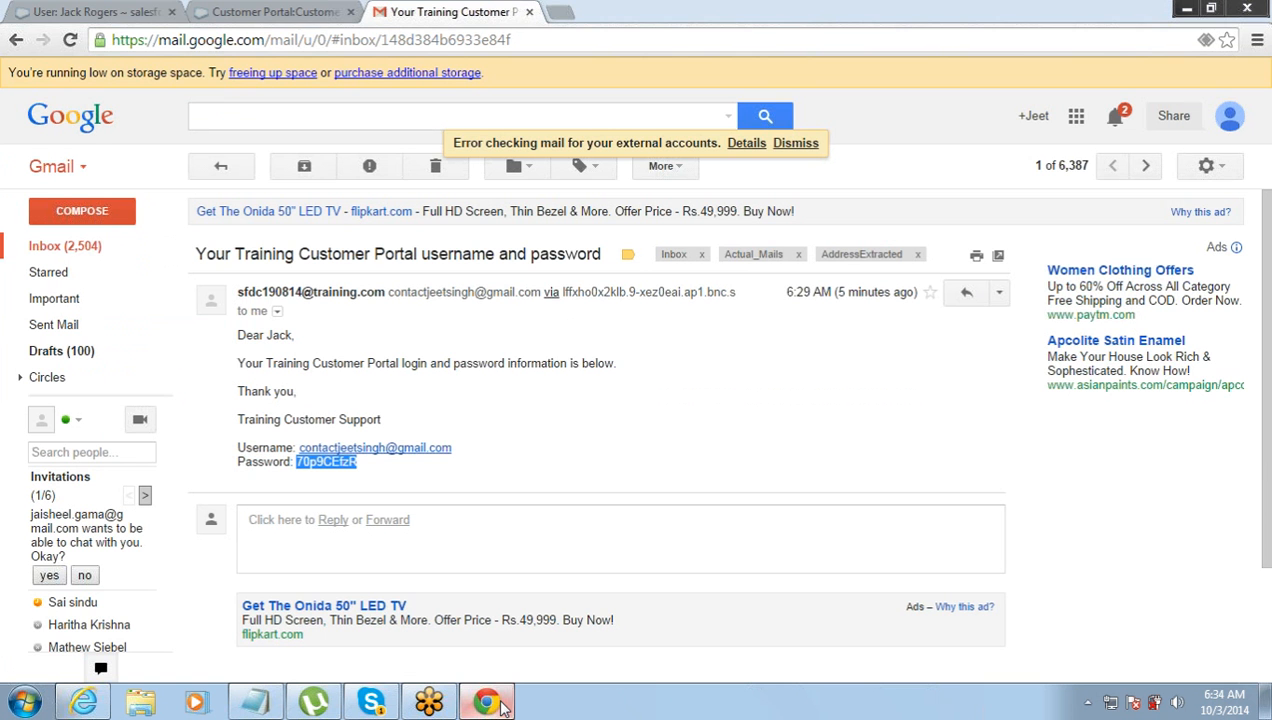
{"action": "left_click", "coordinate": [88, 12]}
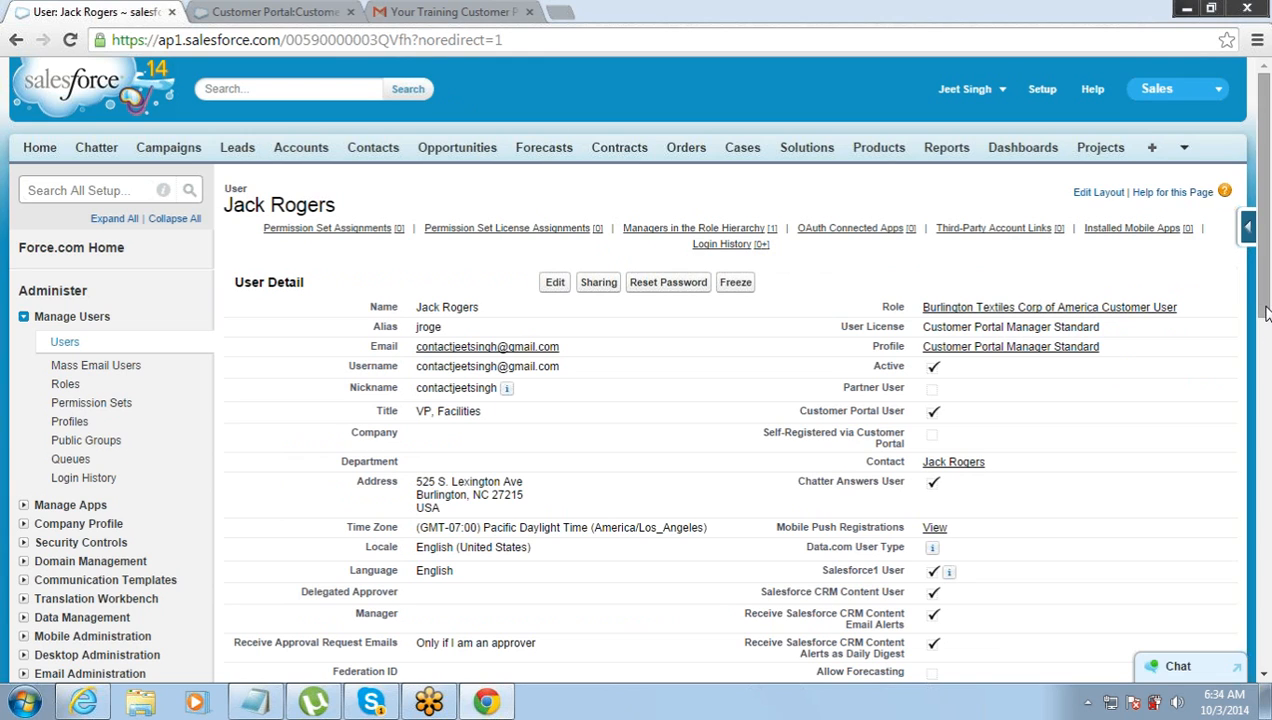
{"action": "left_click_drag", "start_coordinate": [1267, 314], "coordinate": [1267, 316]}
{"action": "left_click", "coordinate": [1036, 87]}
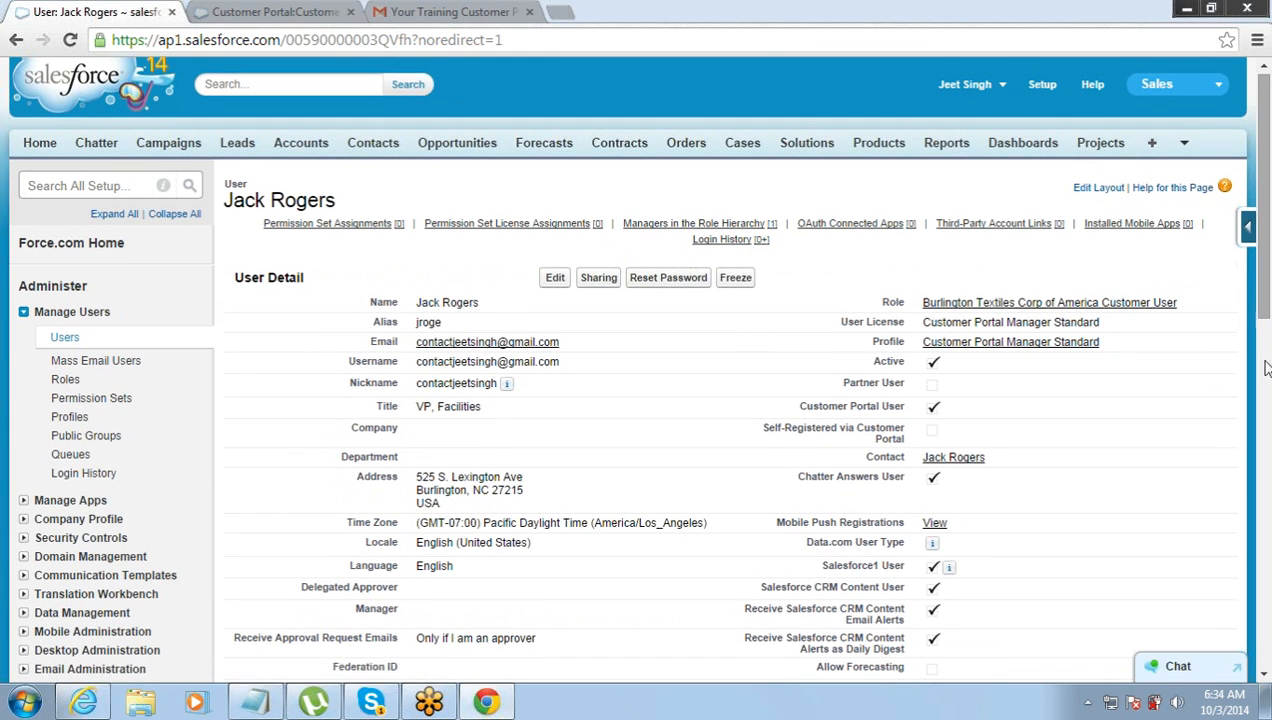
{"action": "left_click", "coordinate": [1268, 490]}
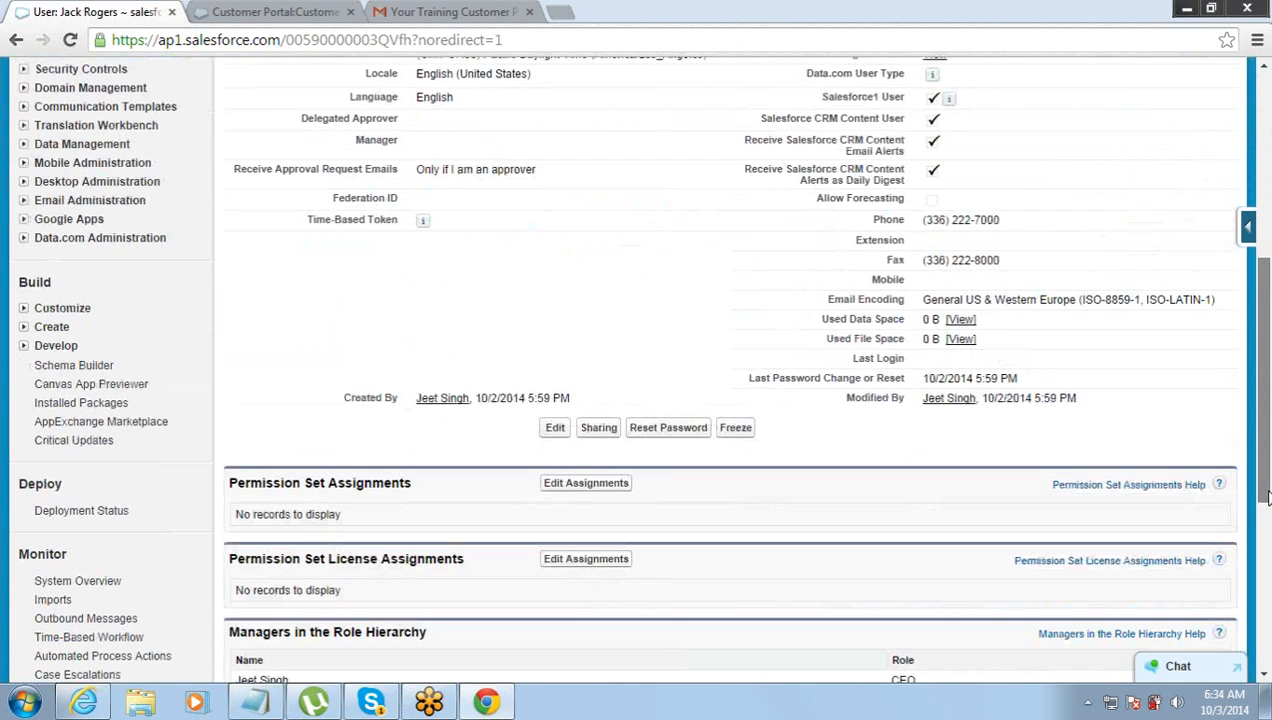
{"action": "scroll", "coordinate": [1268, 490], "scroll_direction": "down", "scroll_amount": 2}
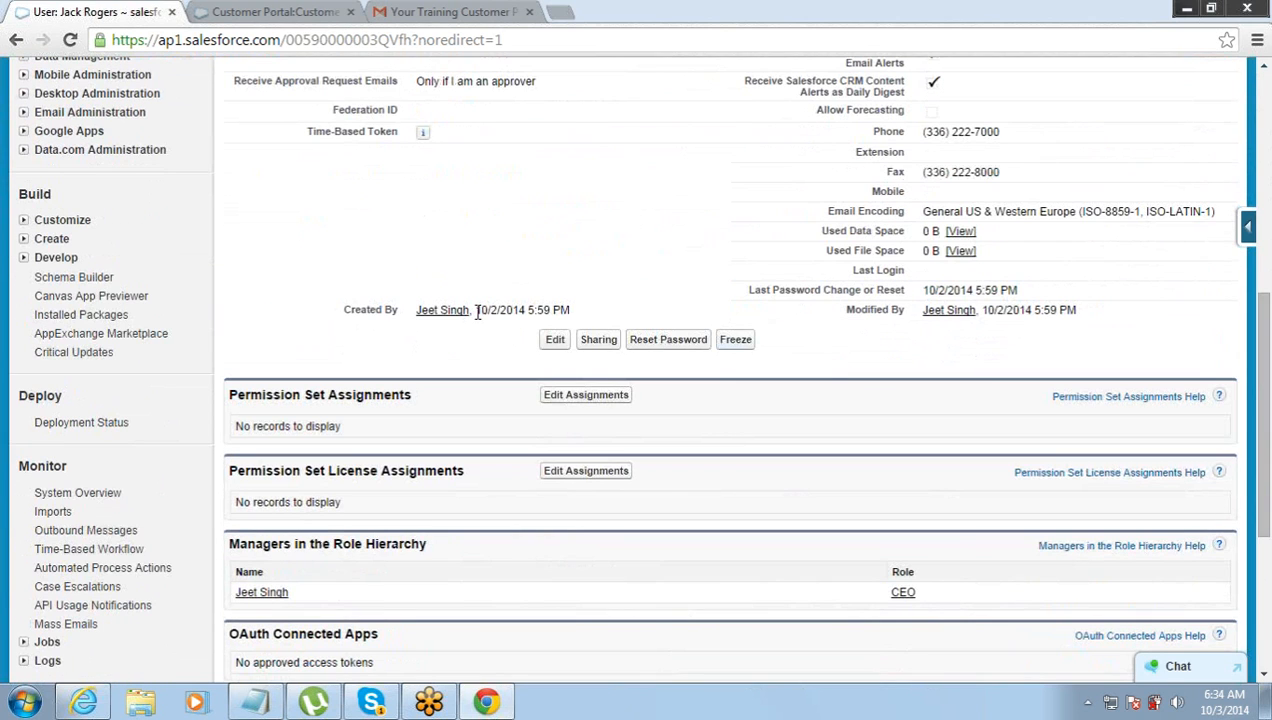
{"action": "left_click", "coordinate": [23, 220]}
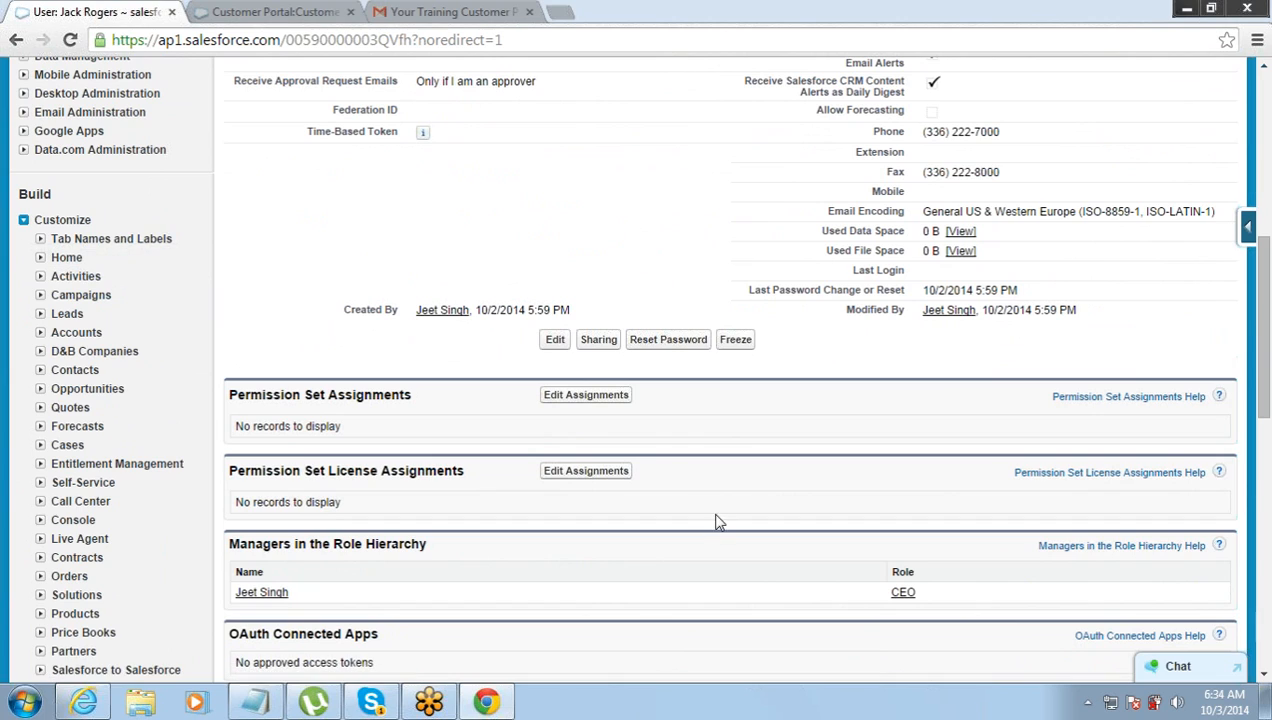
Expand Customize > Partners and open the Partner Relationship Management Settings page.
{"action": "left_click", "coordinate": [40, 651]}
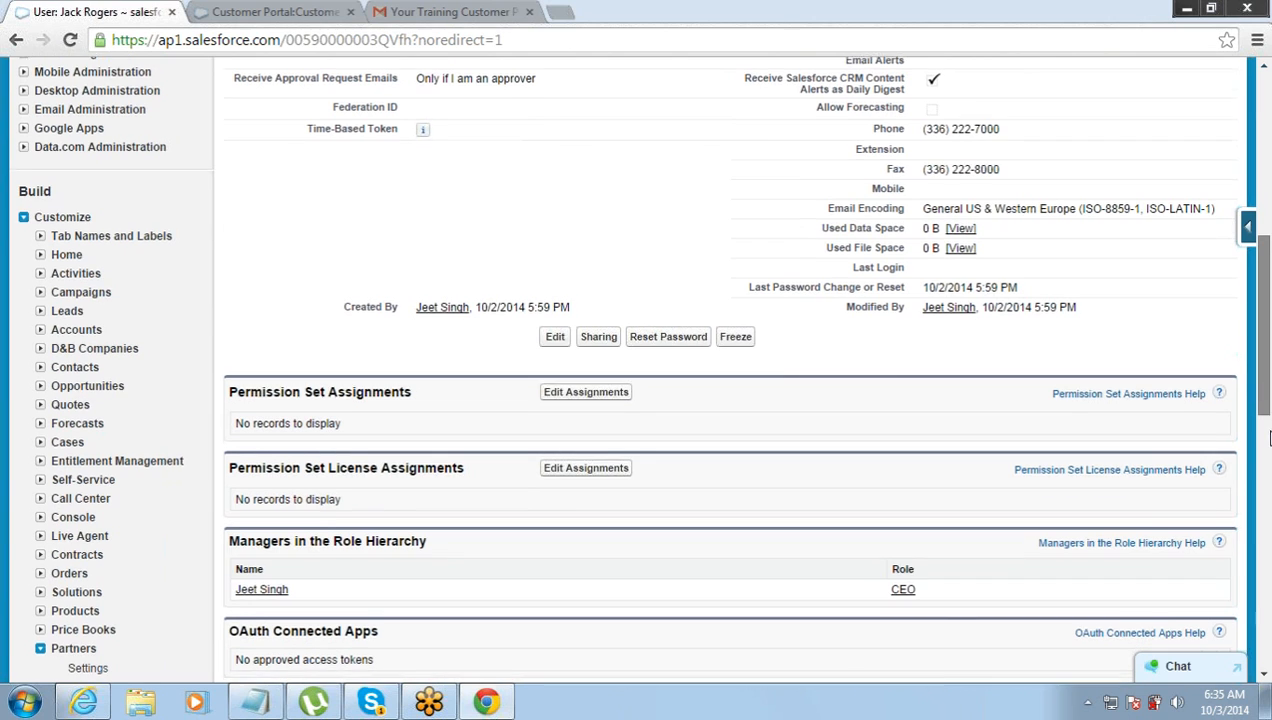
{"action": "scroll", "coordinate": [1268, 418], "scroll_direction": "down", "scroll_amount": 2}
{"action": "left_click", "coordinate": [85, 460]}
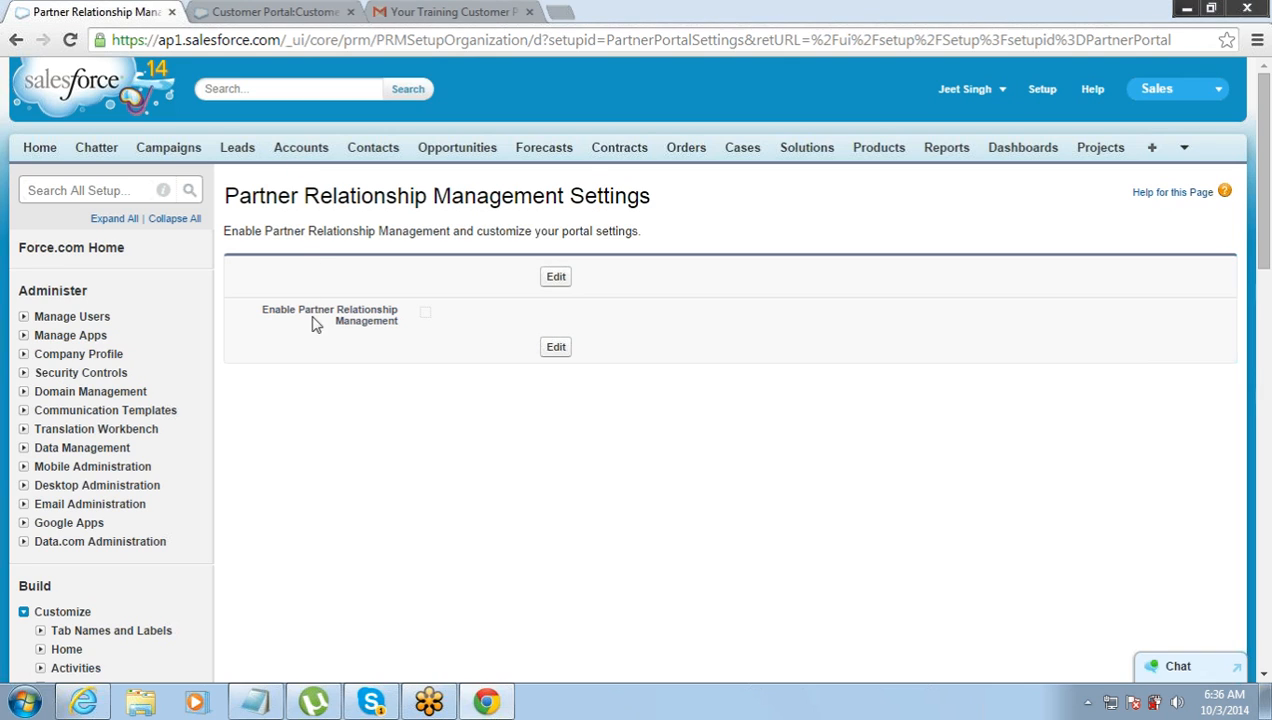
In the Notepad notes, select 'Customer Portals', then the word 'Sites' below the Portal heading.
{"action": "left_click", "coordinate": [255, 701]}
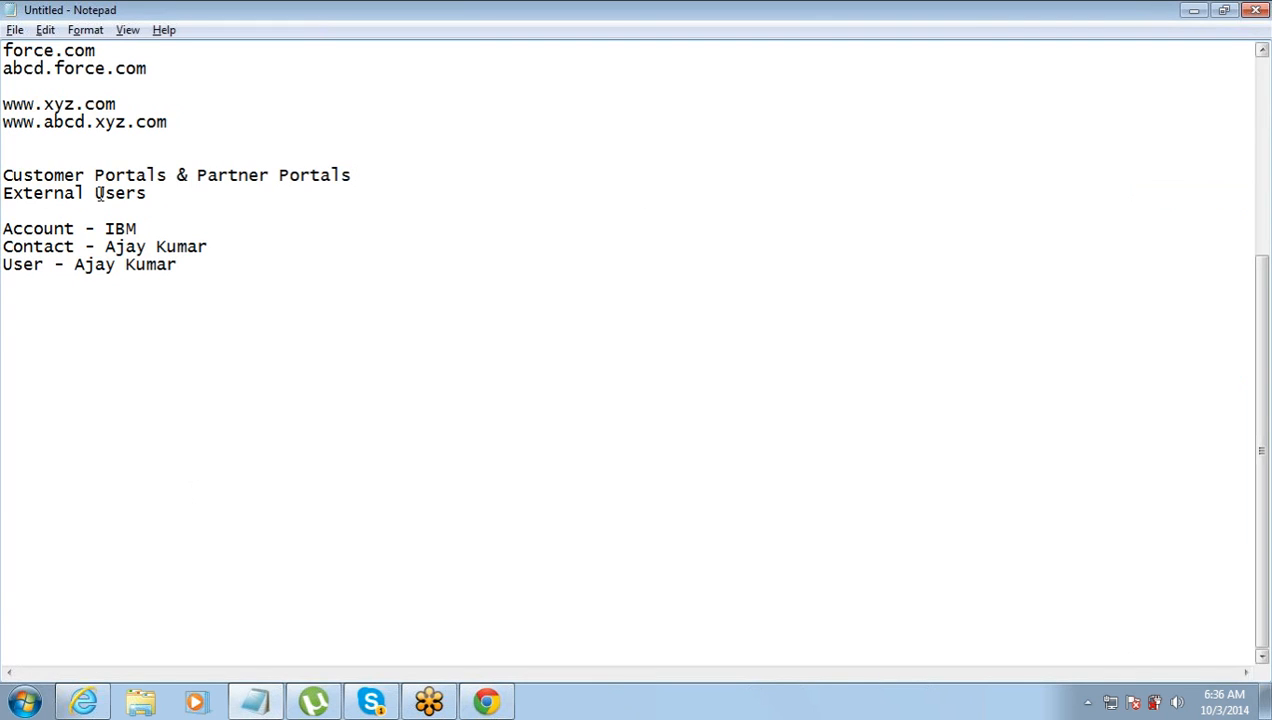
{"action": "left_click_drag", "start_coordinate": [164, 175], "coordinate": [5, 175]}
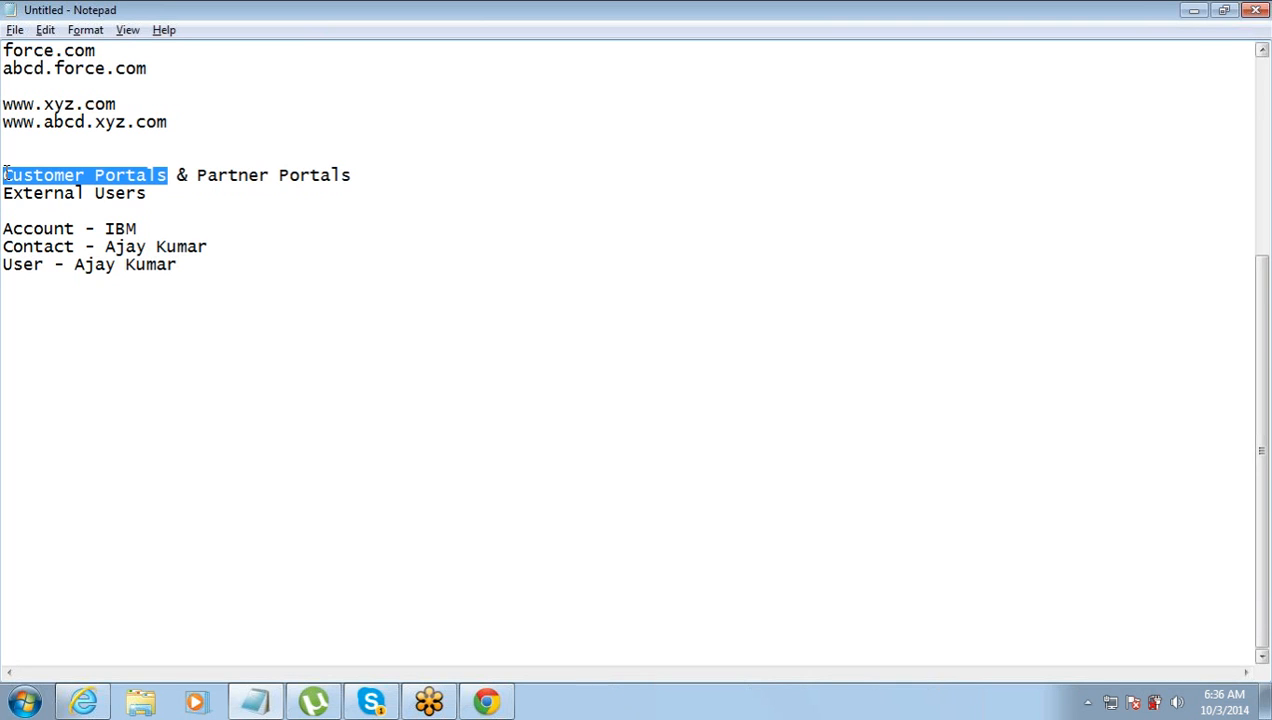
{"action": "key", "text": "Up"}
{"action": "key", "text": "Up"}
{"action": "key", "text": "Up"}
{"action": "key", "text": "Up"}
{"action": "key", "text": "Up"}
{"action": "key", "text": "Up"}
{"action": "key", "text": "Up"}
{"action": "key", "text": "Up"}
{"action": "key", "text": "Up"}
{"action": "key", "text": "Up"}
{"action": "key", "text": "Up"}
{"action": "key", "text": "Up"}
{"action": "key", "text": "Up"}
{"action": "key", "text": "Up"}
{"action": "key", "text": "Up"}
{"action": "key", "text": "Up"}
{"action": "key", "text": "Up"}
{"action": "key", "text": "Up"}
{"action": "key", "text": "Up"}
{"action": "key", "text": "Up"}
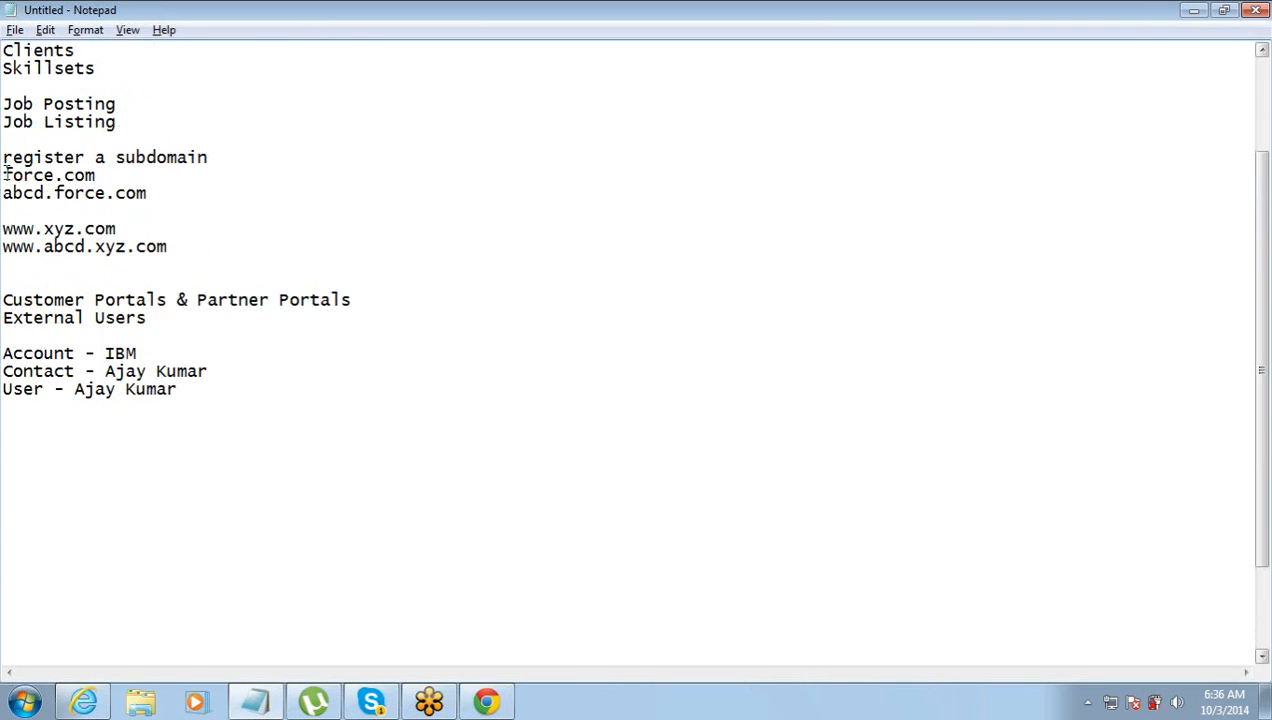
{"action": "key", "text": "Down"}
{"action": "key", "text": "ctrl+shift+Right"}
{"action": "key", "text": "shift+Left"}
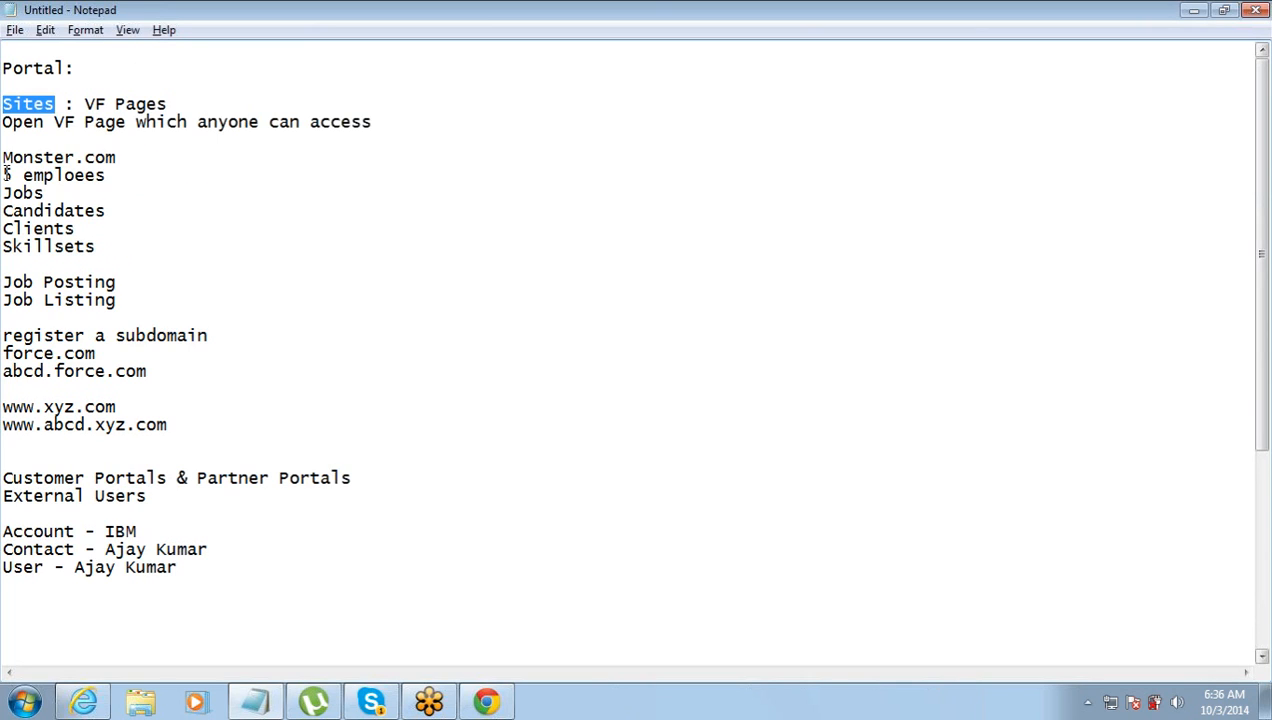
Reselect just the word 'Sites' on the Sites : VF Pages line.
{"action": "key", "text": "Left"}
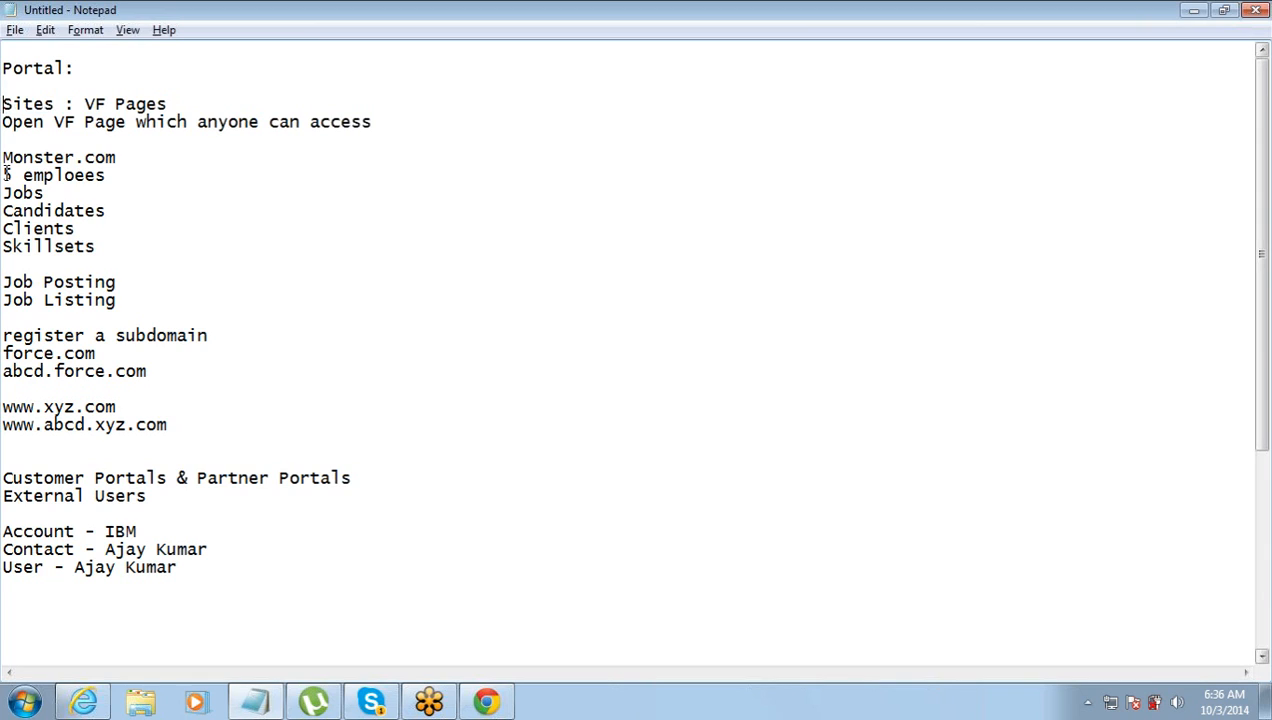
{"action": "key", "text": "ctrl+shift+Right"}
{"action": "key", "text": "shift+Left"}
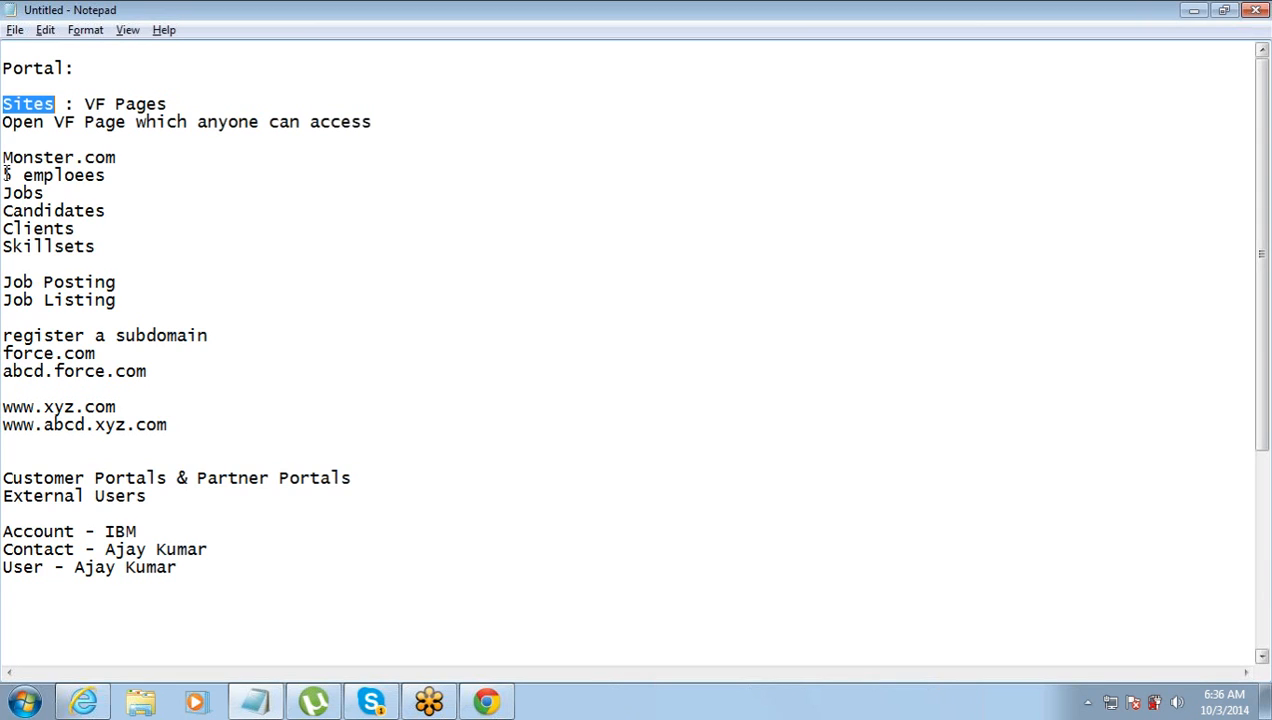
{"action": "key", "text": "End"}
{"action": "key", "text": "ctrl+Left"}
{"action": "key", "text": "ctrl+Left"}
{"action": "key", "text": "ctrl+Left"}
{"action": "key", "text": "ctrl+Left"}
{"action": "key", "text": "ctrl+shift+Right"}
{"action": "key", "text": "shift+Left"}
Insert many blank lines after the closing User note line to leave empty space.
{"action": "left_click", "coordinate": [65, 104]}
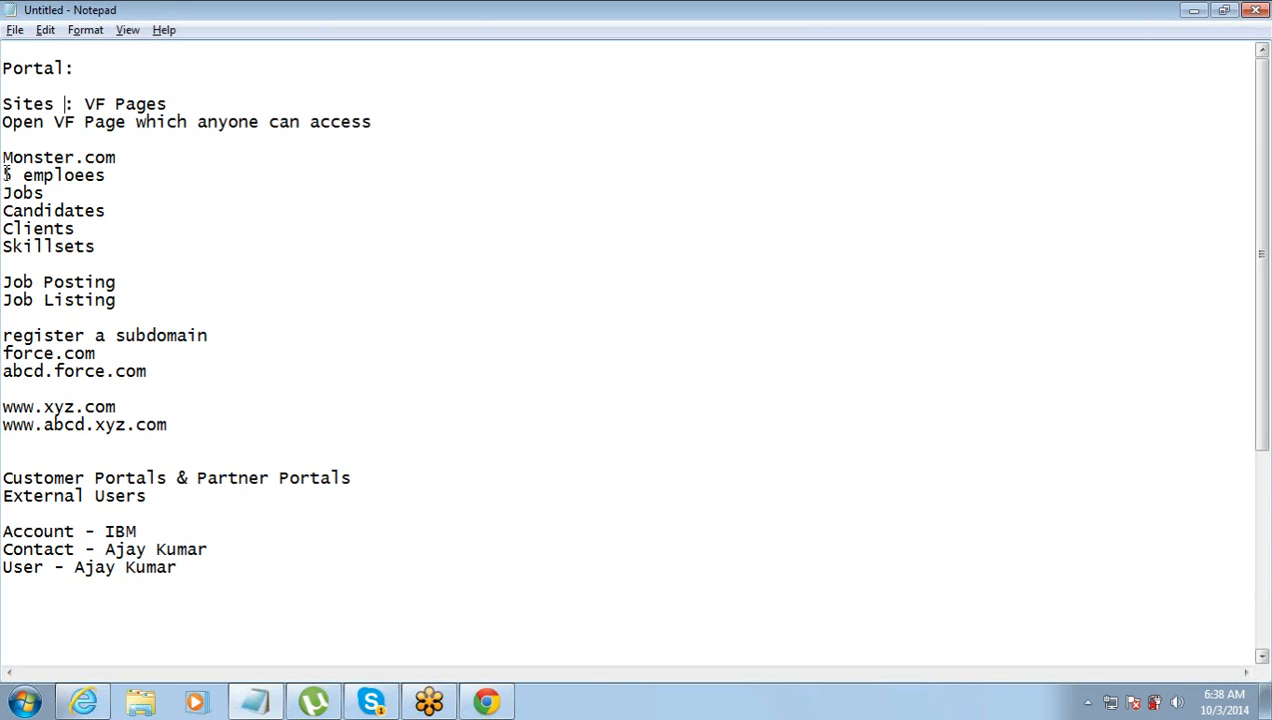
{"action": "key", "text": "Home"}
{"action": "key", "text": "ctrl+Right"}
{"action": "key", "text": "ctrl+Right"}
{"action": "key", "text": "ctrl+Right"}
{"action": "key", "text": "ctrl+Right"}
{"action": "key", "text": "ctrl+Right"}
{"action": "key", "text": "Down"}
{"action": "key", "text": "Down"}
{"action": "key", "text": "Down"}
{"action": "key", "text": "Down"}
{"action": "key", "text": "Down"}
{"action": "key", "text": "Down"}
{"action": "key", "text": "Down"}
{"action": "key", "text": "Down"}
{"action": "key", "text": "Down"}
{"action": "key", "text": "Down"}
{"action": "key", "text": "Down"}
{"action": "key", "text": "Down"}
{"action": "key", "text": "Down"}
{"action": "key", "text": "Down"}
{"action": "key", "text": "Down"}
{"action": "key", "text": "Down"}
{"action": "key", "text": "Down"}
{"action": "key", "text": "Down"}
{"action": "key", "text": "Down"}
{"action": "key", "text": "Down"}
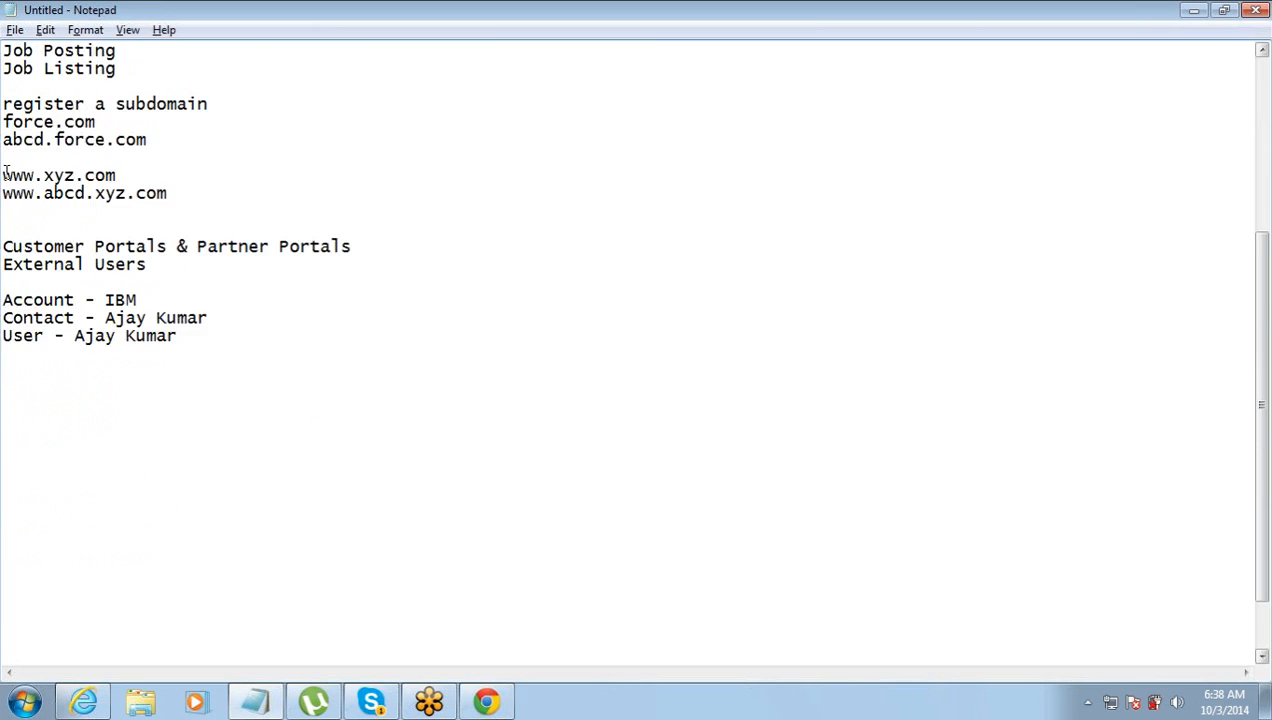
{"action": "key", "text": "Up"}
{"action": "key", "text": "Up"}
{"action": "key", "text": "Up"}
{"action": "key", "text": "Up"}
{"action": "key", "text": "Up"}
{"action": "key", "text": "Up"}
{"action": "key", "text": "Up"}
{"action": "key", "text": "Up"}
{"action": "key", "text": "Up"}
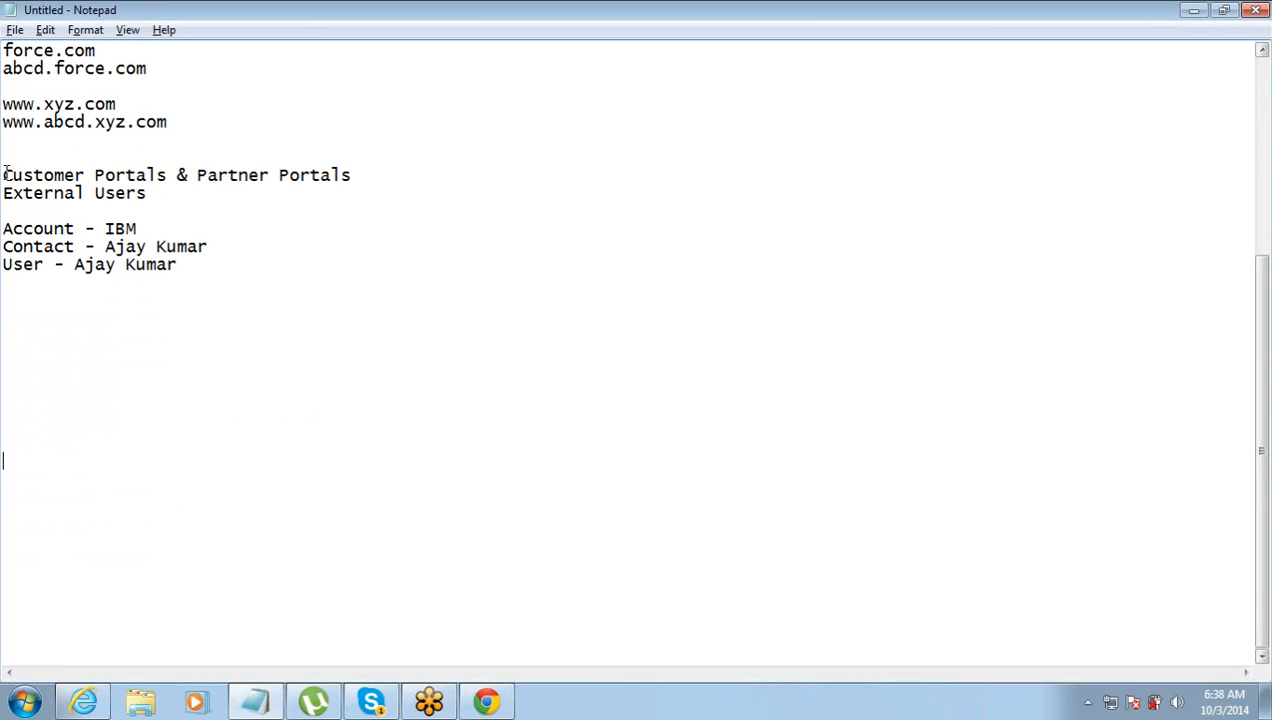
{"action": "left_click", "coordinate": [203, 265]}
{"action": "key", "text": "Return"}
{"action": "key", "text": "Return"}
{"action": "key", "text": "Return"}
{"action": "key", "text": "Return"}
{"action": "key", "text": "Return"}
{"action": "key", "text": "Return"}
{"action": "key", "text": "Return"}
{"action": "key", "text": "Return"}
{"action": "key", "text": "Return"}
{"action": "key", "text": "Return"}
{"action": "key", "text": "Return"}
{"action": "key", "text": "Return"}
{"action": "key", "text": "Return"}
{"action": "key", "text": "Return"}
{"action": "key", "text": "Return"}
{"action": "key", "text": "Return"}
{"action": "key", "text": "Return"}
{"action": "key", "text": "Return"}
{"action": "key", "text": "Return"}
{"action": "key", "text": "Return"}
{"action": "key", "text": "Return"}
{"action": "key", "text": "Up"}
{"action": "key", "text": "Up"}
{"action": "key", "text": "Up"}
{"action": "key", "text": "Up"}
{"action": "key", "text": "Up"}
{"action": "key", "text": "Up"}
{"action": "key", "text": "Up"}
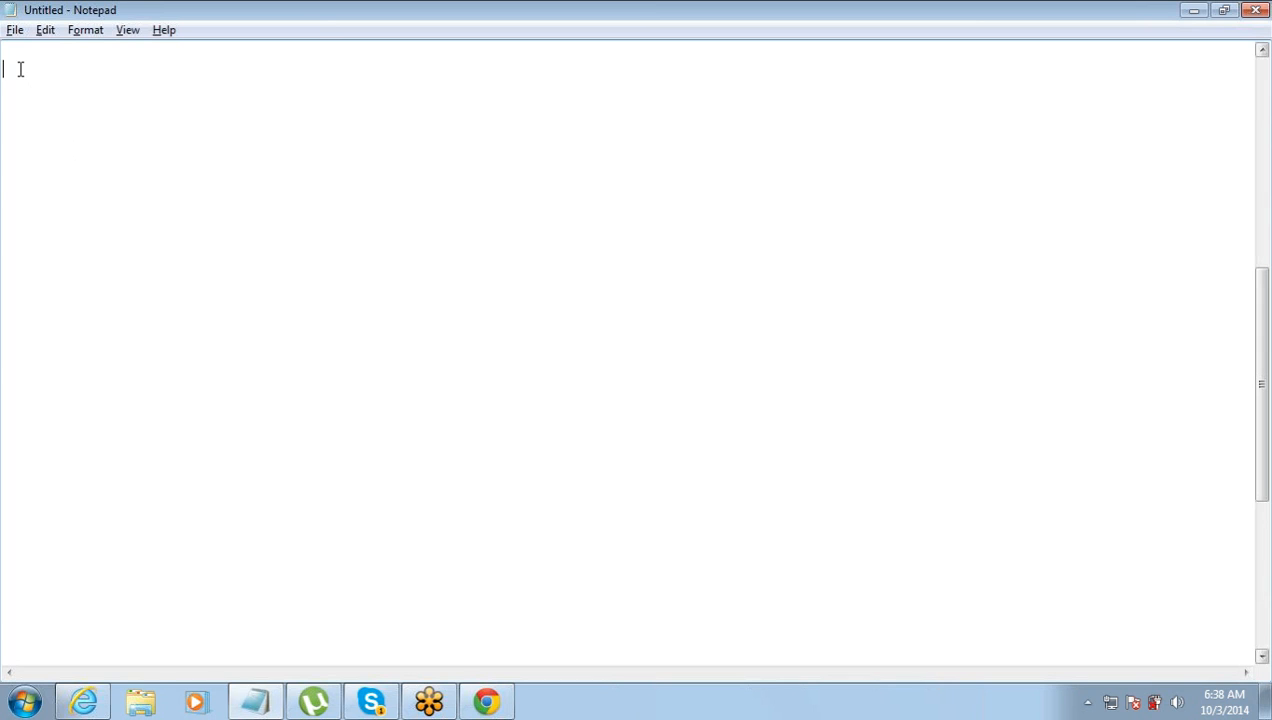
Write the heading 'Packages:' with 'Packaging & Distribution' on the line below.
{"action": "type", "text": "Packages:"}
{"action": "key", "text": "Return"}
{"action": "type", "text": "Packaging "}
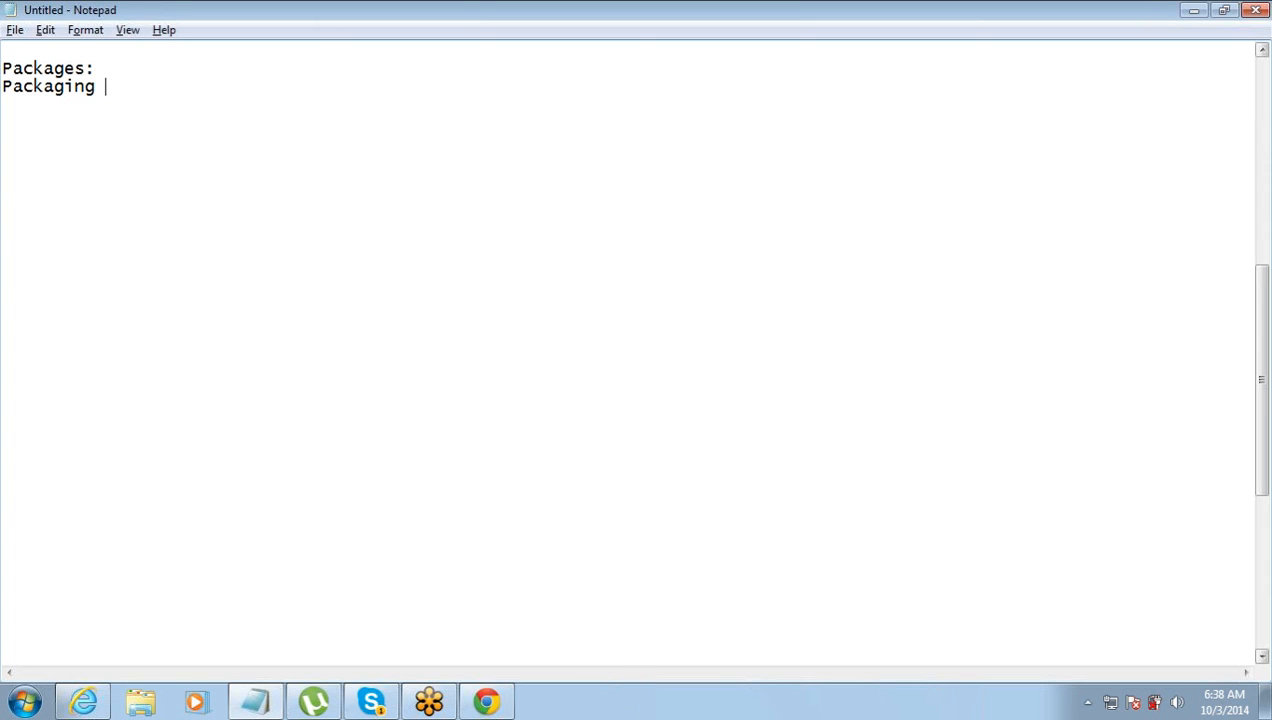
{"action": "type", "text": "& Distribution"}
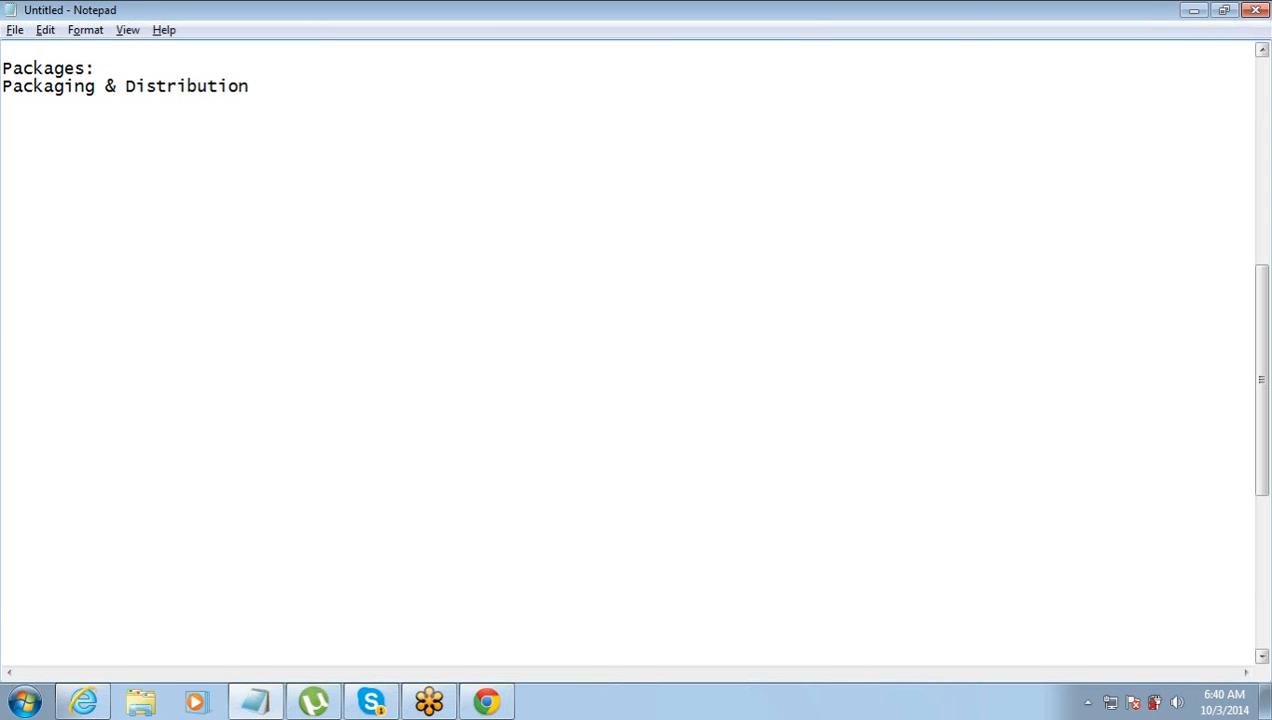
Highlight the Packages: heading and the word Packaging while explaining them.
{"action": "key", "text": "Up"}
{"action": "key", "text": "Home"}
{"action": "key", "text": "shift+End"}
{"action": "key", "text": "shift+Left"}
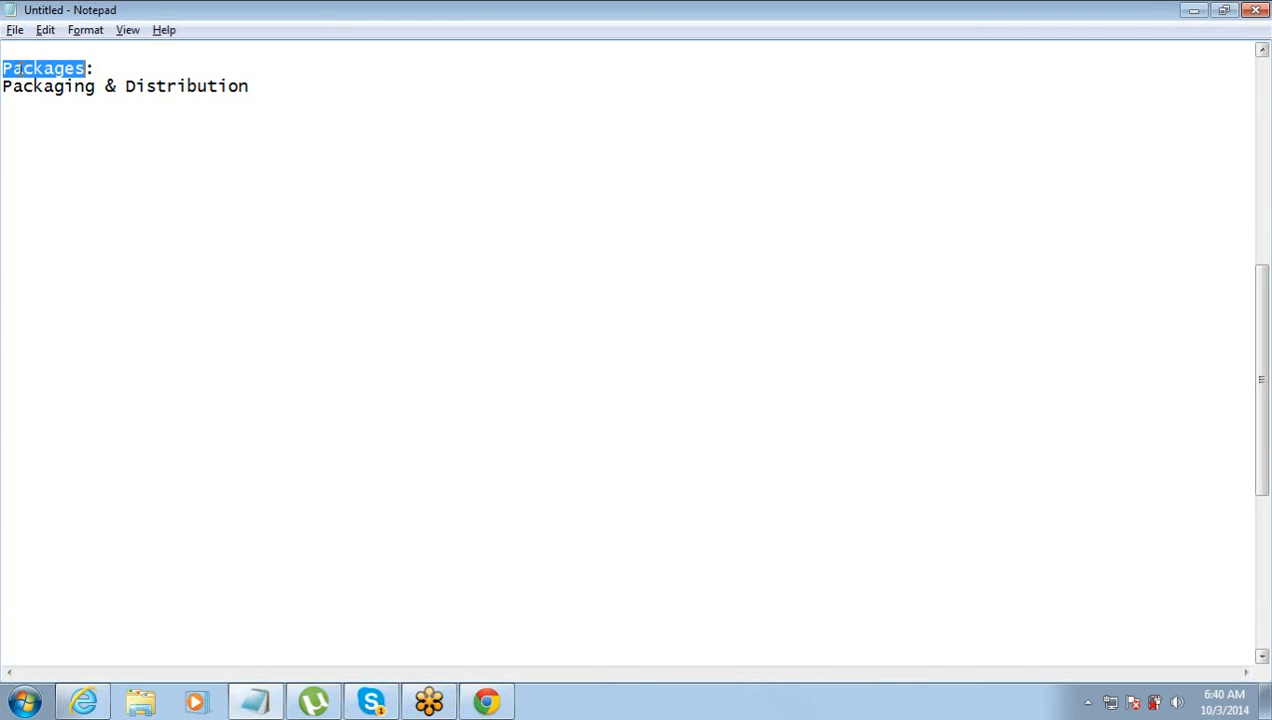
{"action": "key", "text": "Right"}
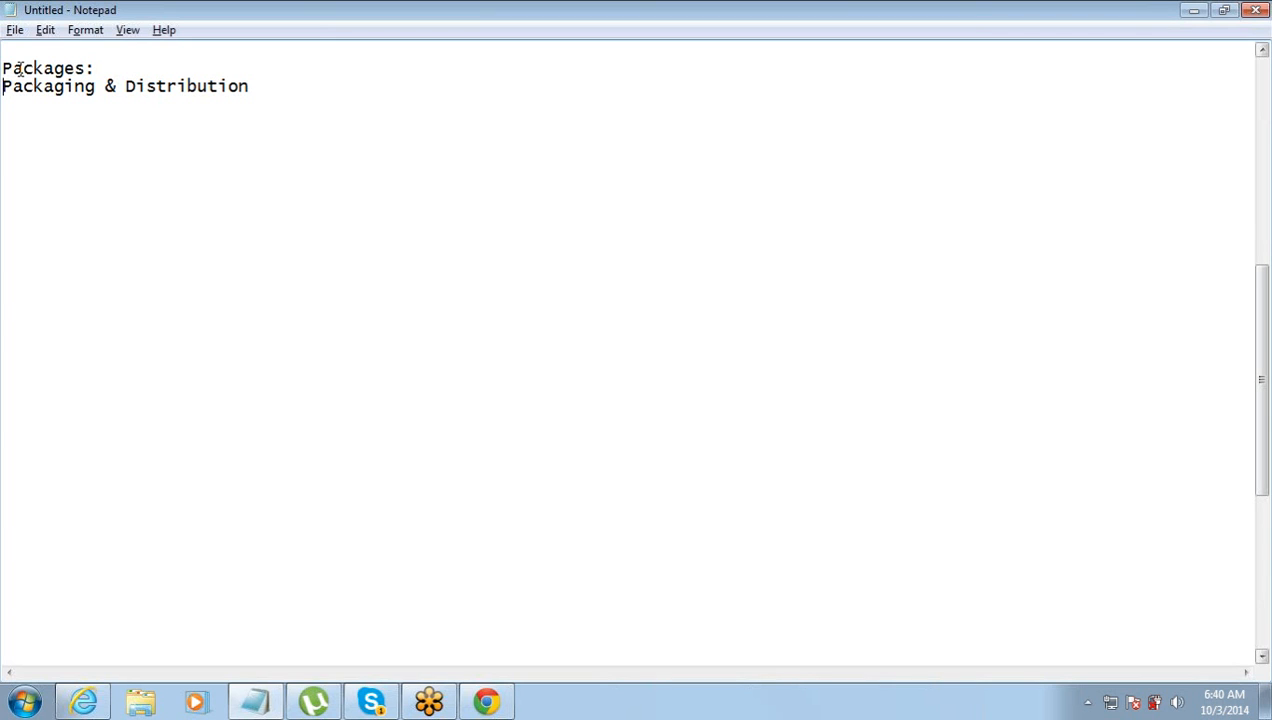
{"action": "key", "text": "ctrl+shift+Right"}
{"action": "key", "text": "End"}
Add the lines 'Upload on a comoomn drive' and 'Download URL' after a blank line.
{"action": "key", "text": "Return"}
{"action": "key", "text": "Return"}
{"action": "type", "text": "Upload "}
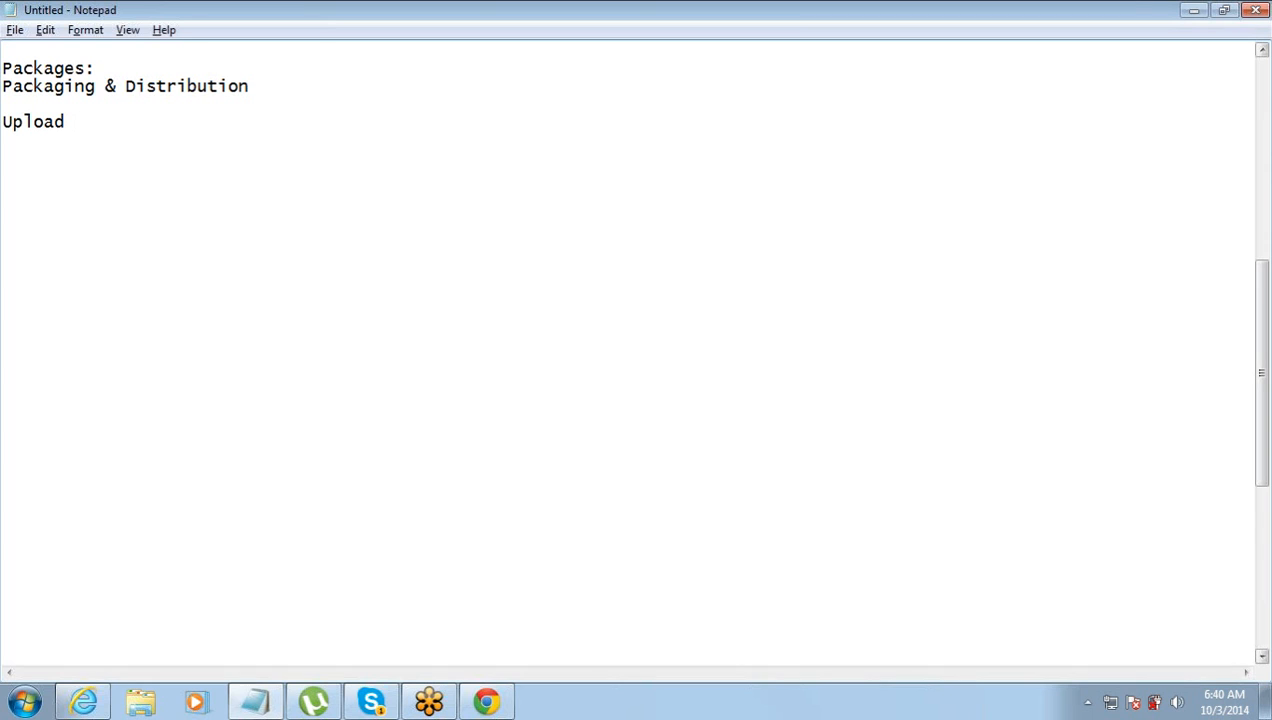
{"action": "type", "text": "on a comoomn driv"}
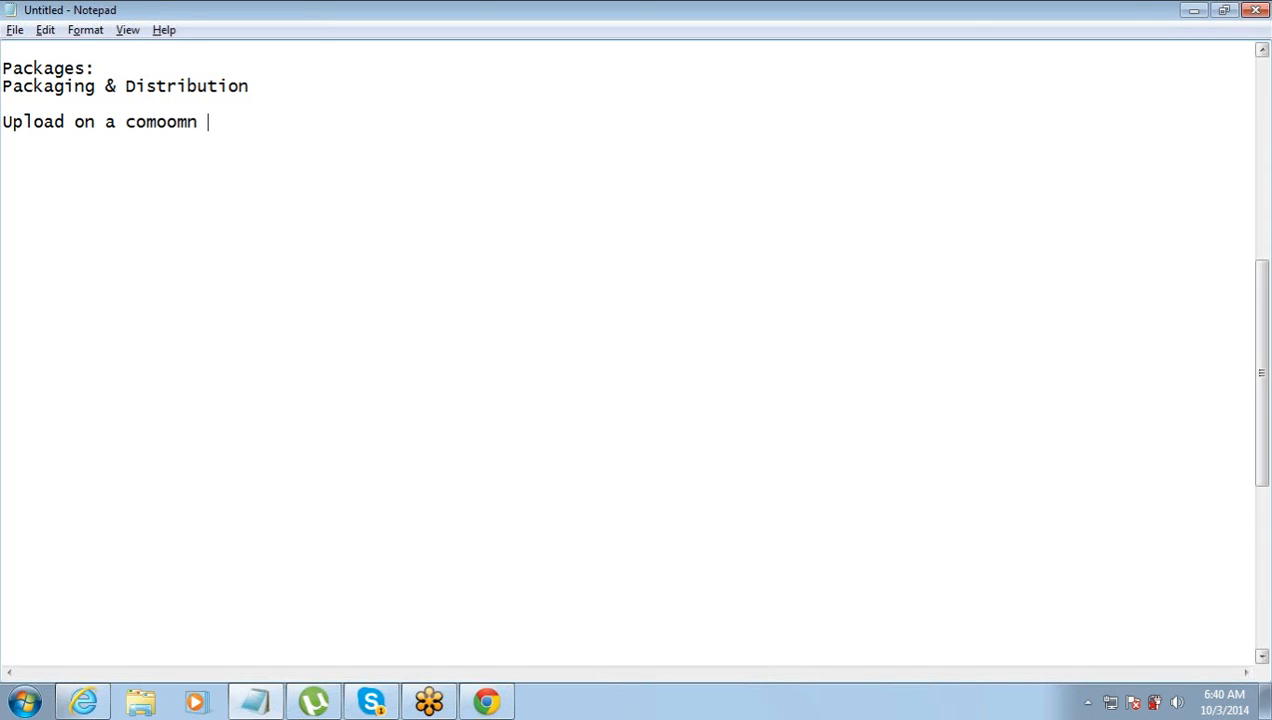
{"action": "type", "text": "e"}
{"action": "key", "text": "Return"}
{"action": "type", "text": "Dow"}
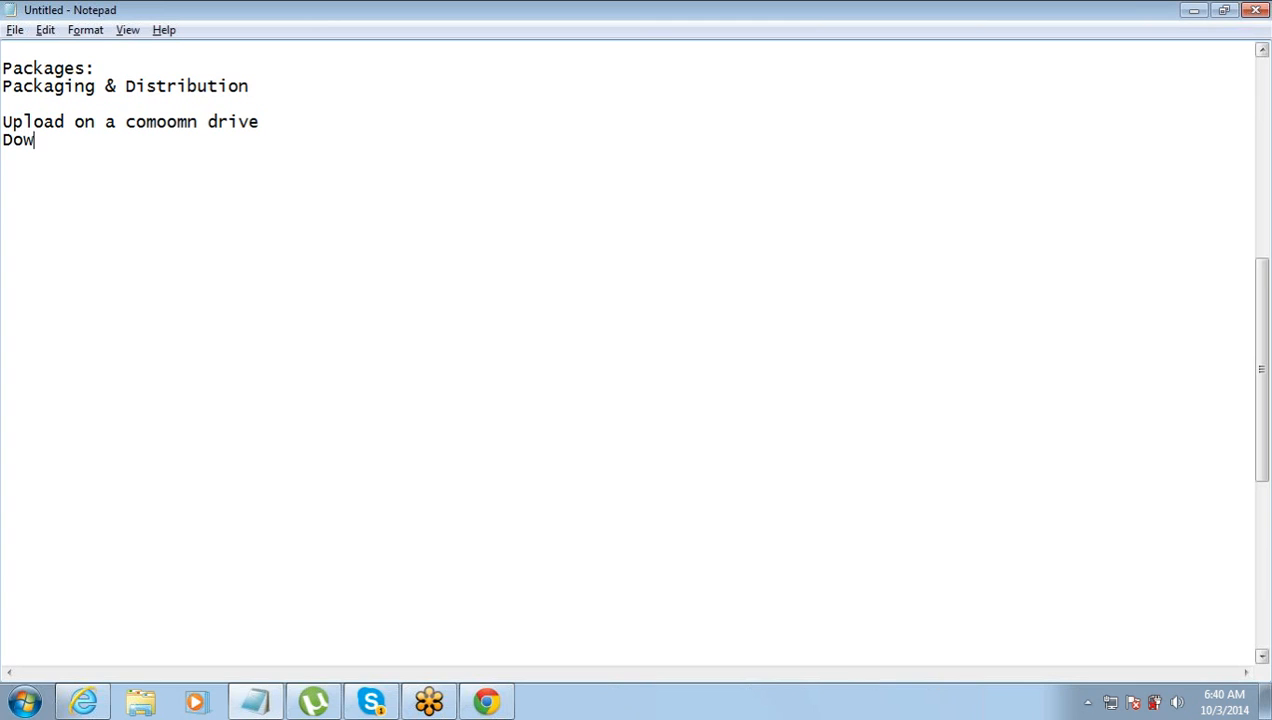
{"action": "type", "text": "nload URL"}
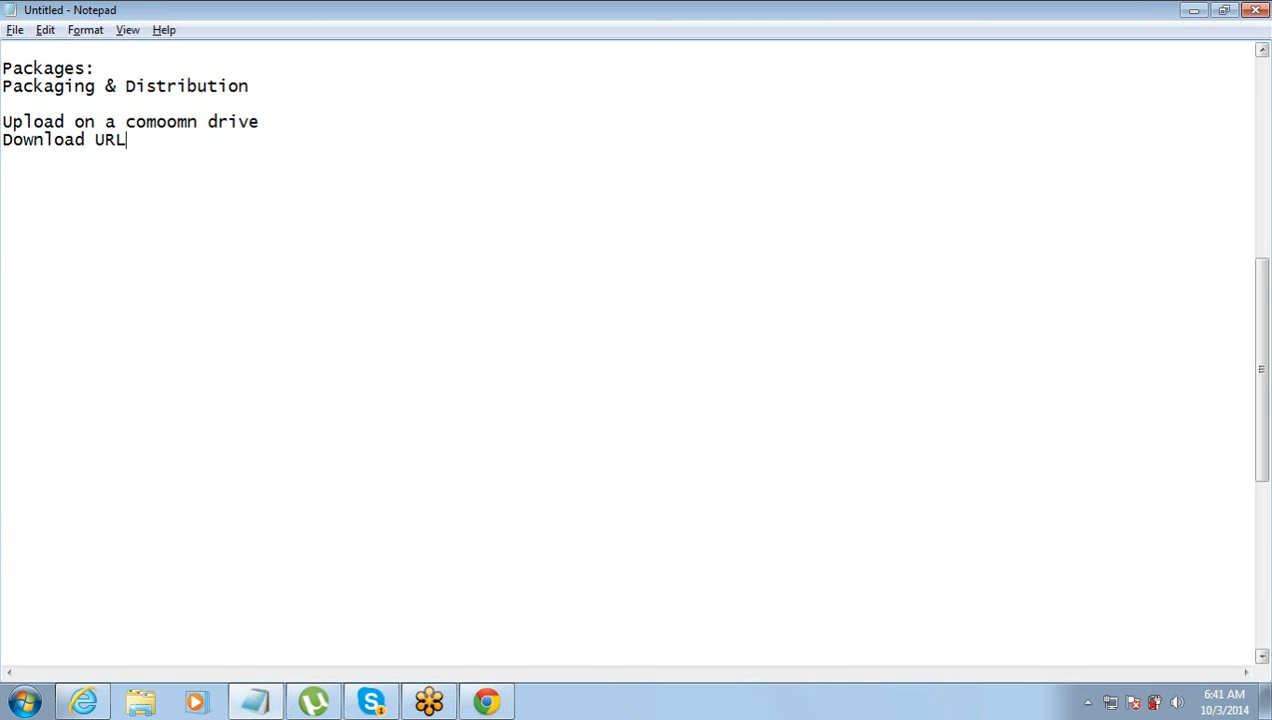
Highlight the upload note and Download URL lines in turn, then start a new line.
{"action": "key", "text": "ctrl+shift+Left"}
{"action": "key", "text": "ctrl+shift+Left"}
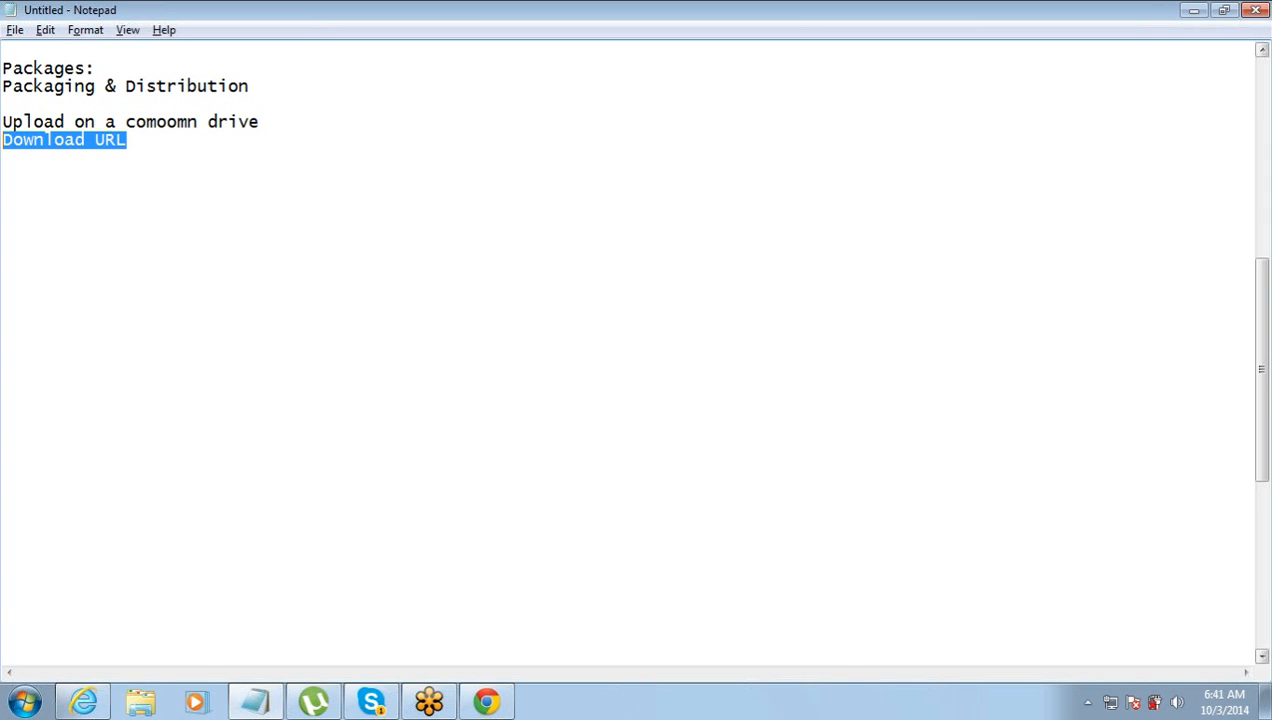
{"action": "key", "text": "Up"}
{"action": "key", "text": "Up"}
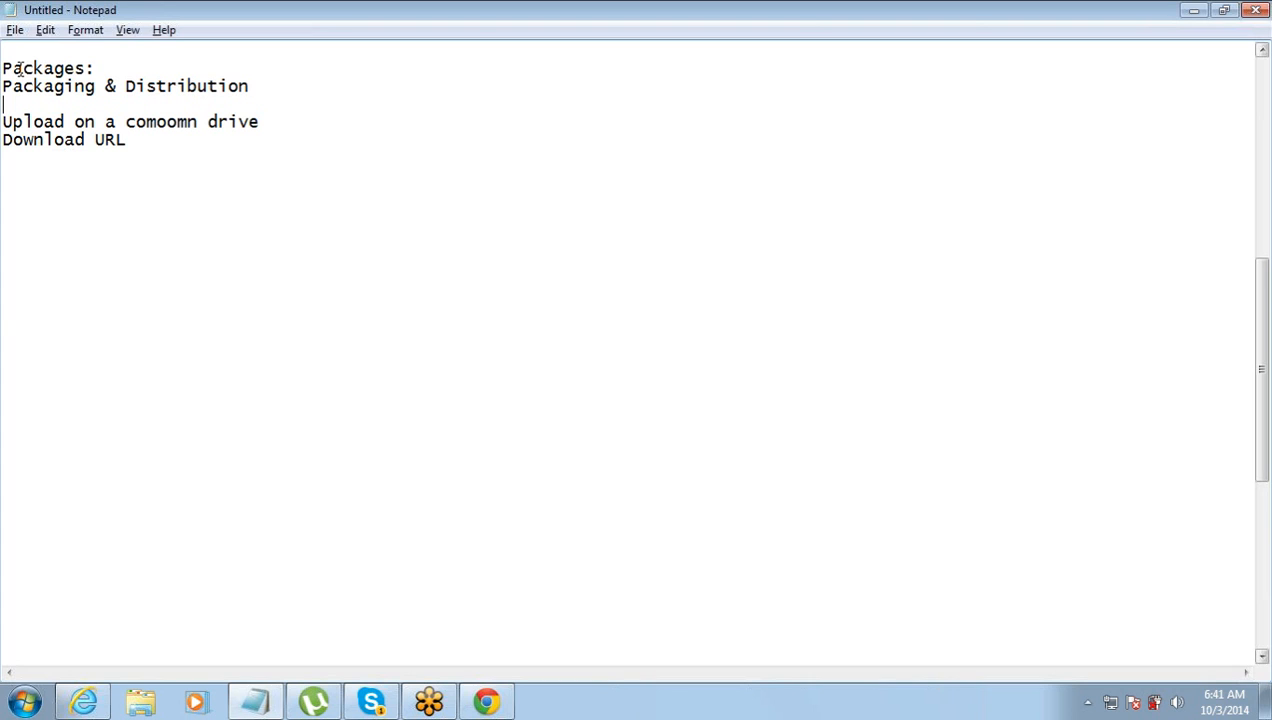
{"action": "key", "text": "shift+End"}
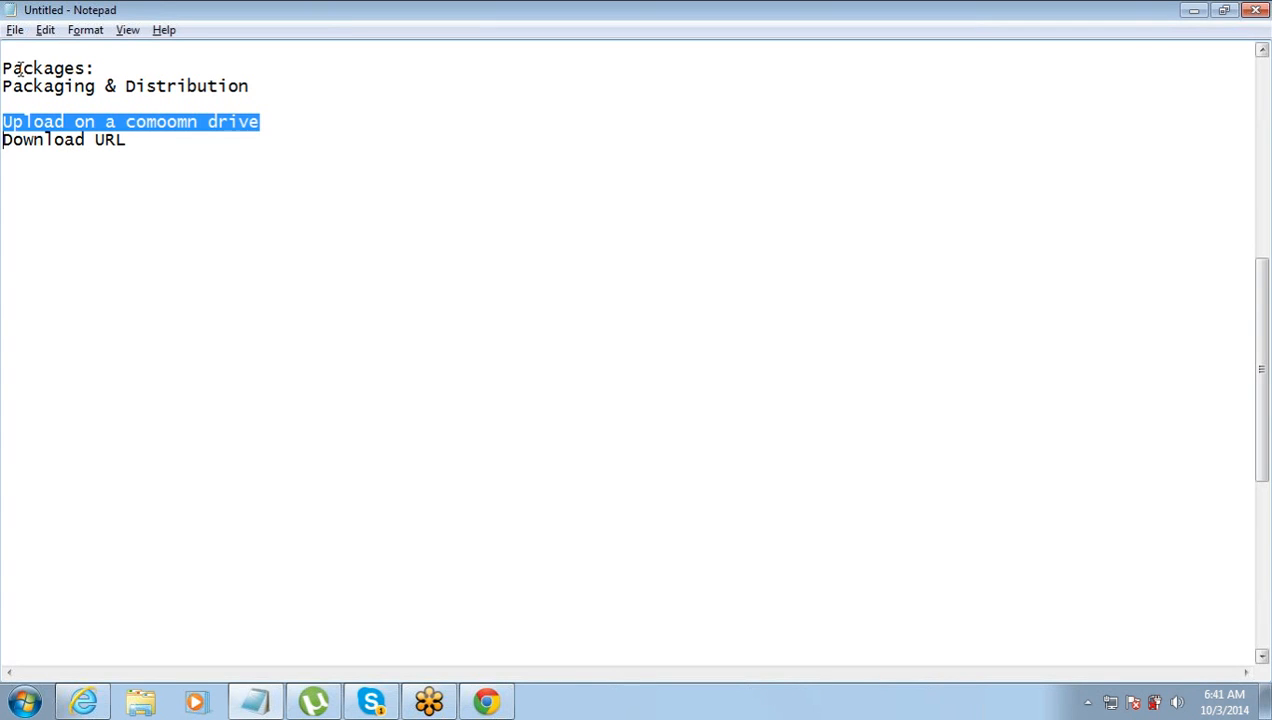
{"action": "key", "text": "Right"}
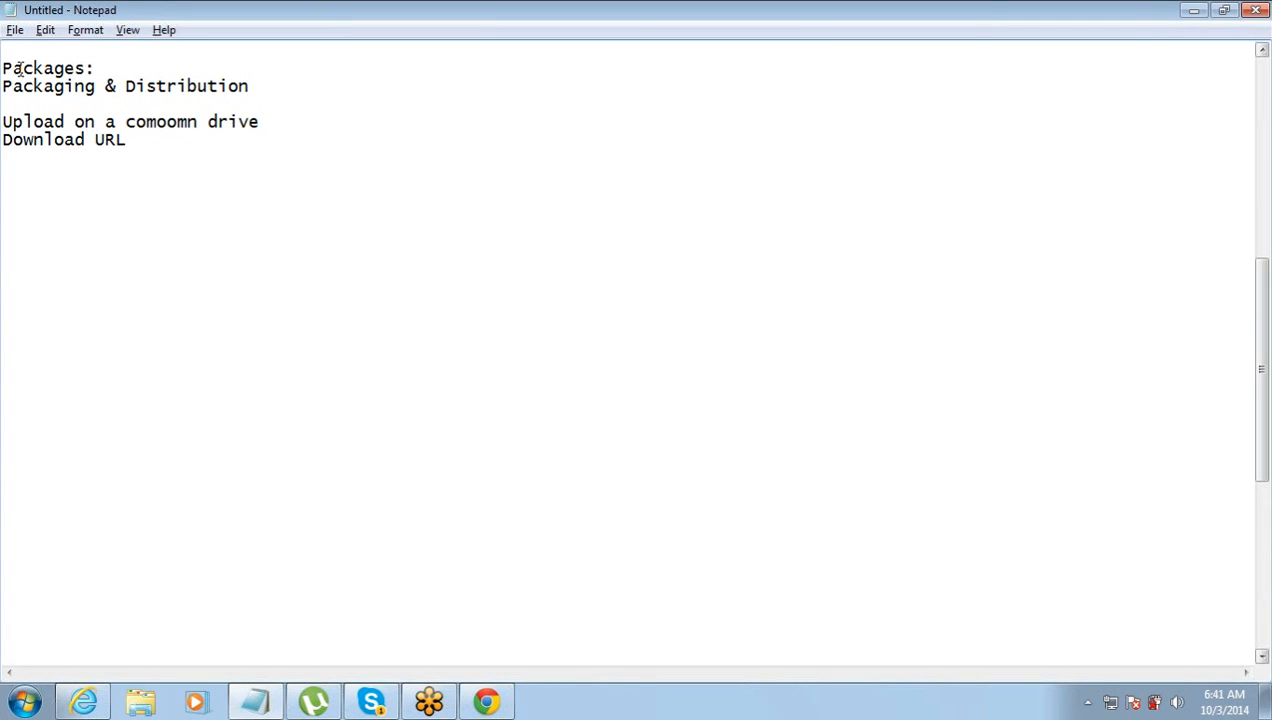
{"action": "key", "text": "ctrl+shift+Right"}
{"action": "key", "text": "ctrl+shift+Right"}
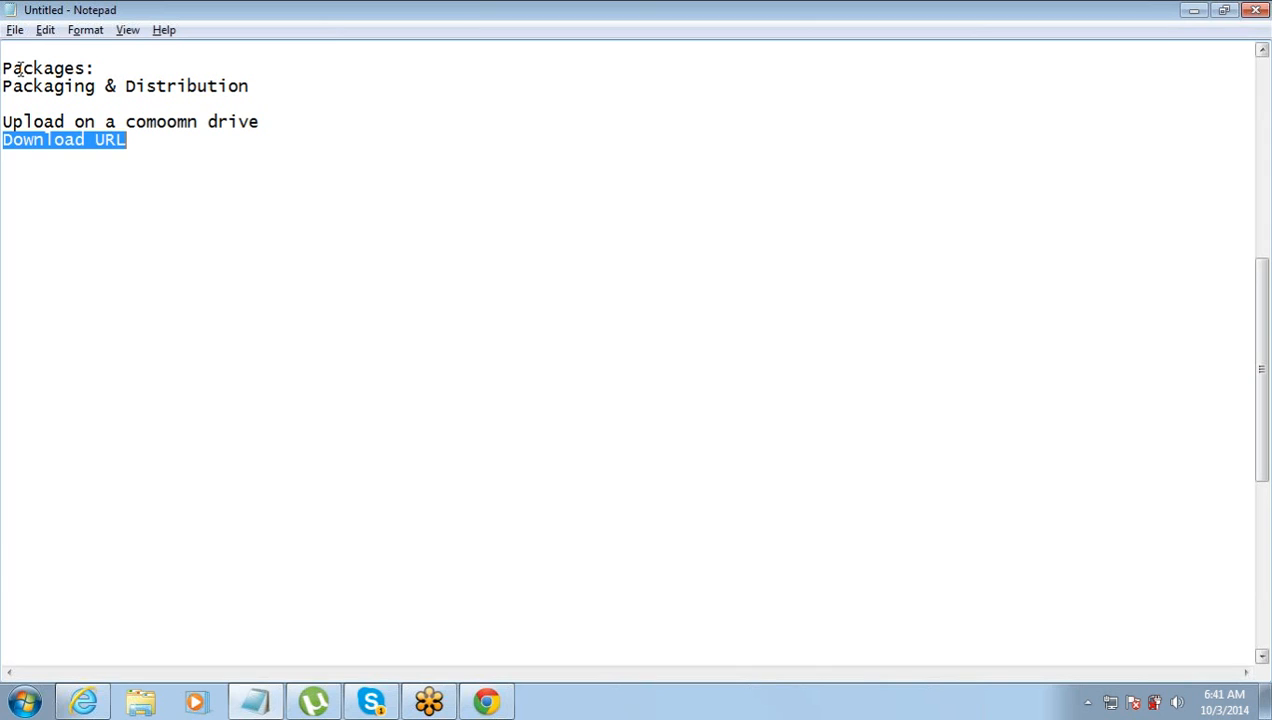
{"action": "key", "text": "Right"}
{"action": "key", "text": "Return"}
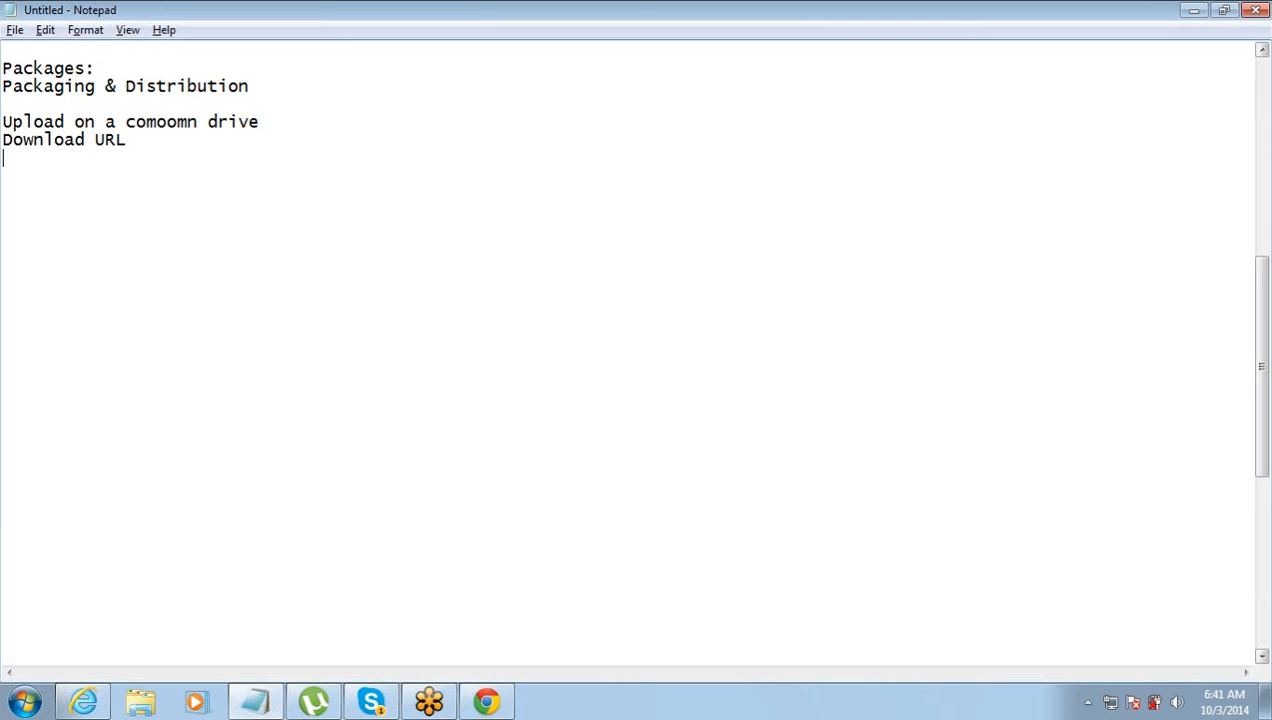
Append ' > SHare it' to Download URL and add 'Use the Download URL to download the package'.
{"action": "key", "text": "BackSpace"}
{"action": "type", "text": "> SHare it"}
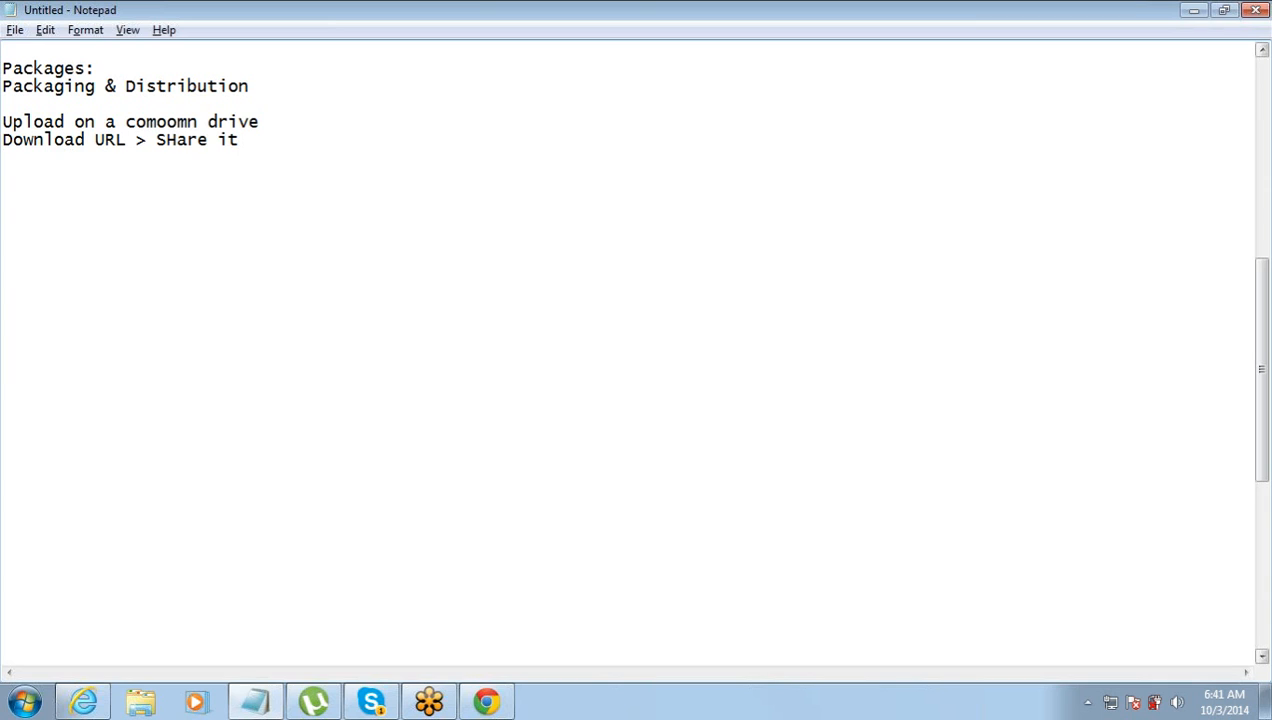
{"action": "key", "text": "Return"}
{"action": "type", "text": "Use the Dow"}
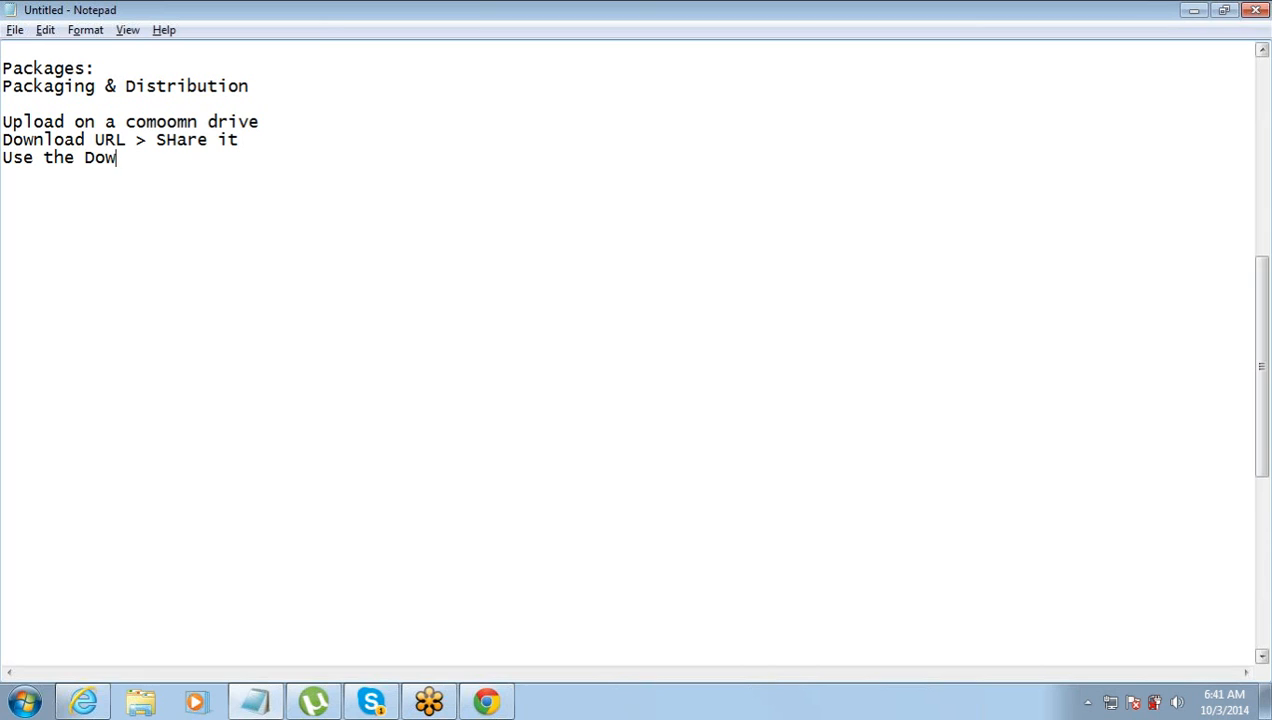
{"action": "type", "text": "nload URL to "}
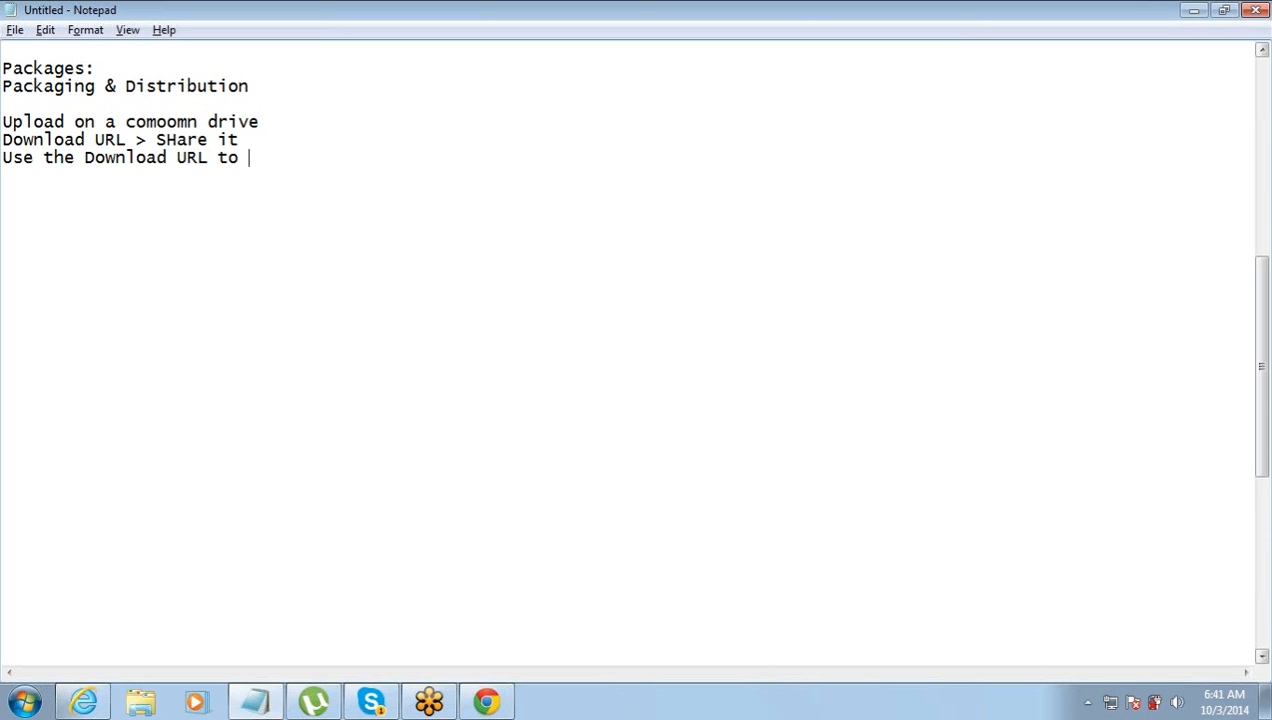
{"action": "type", "text": "download the package"}
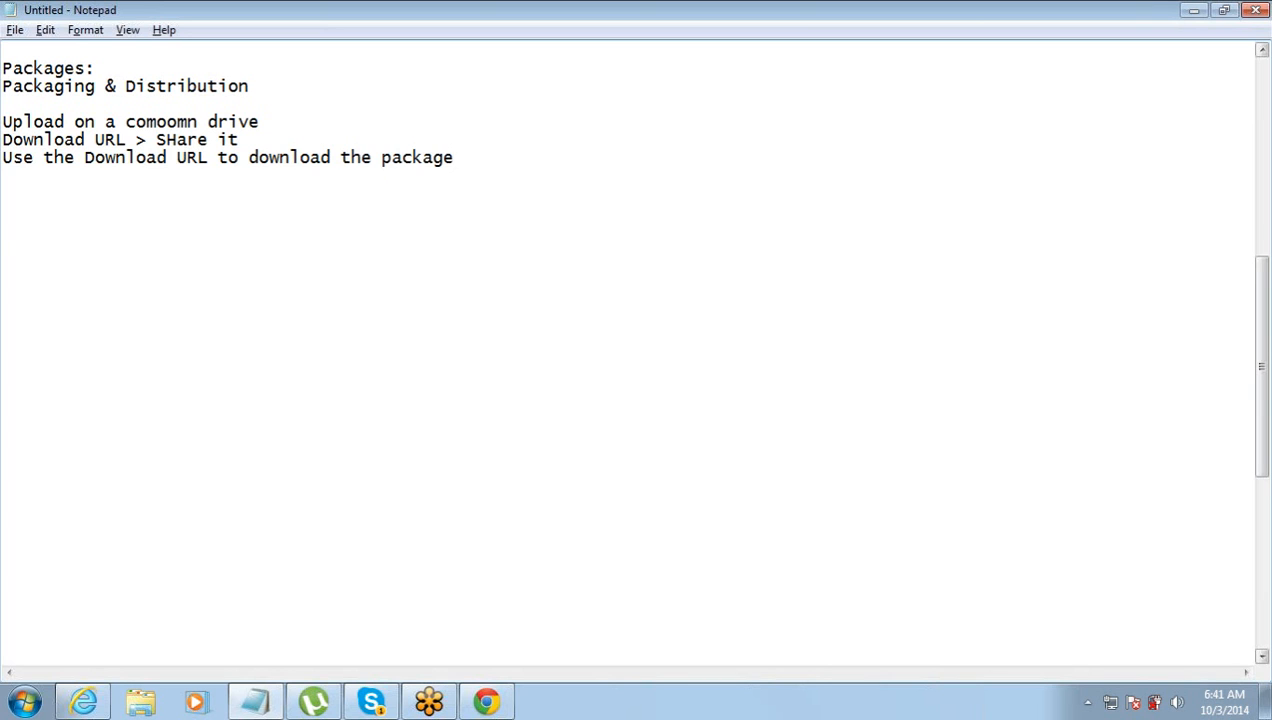
{"action": "left_click", "coordinate": [490, 700]}
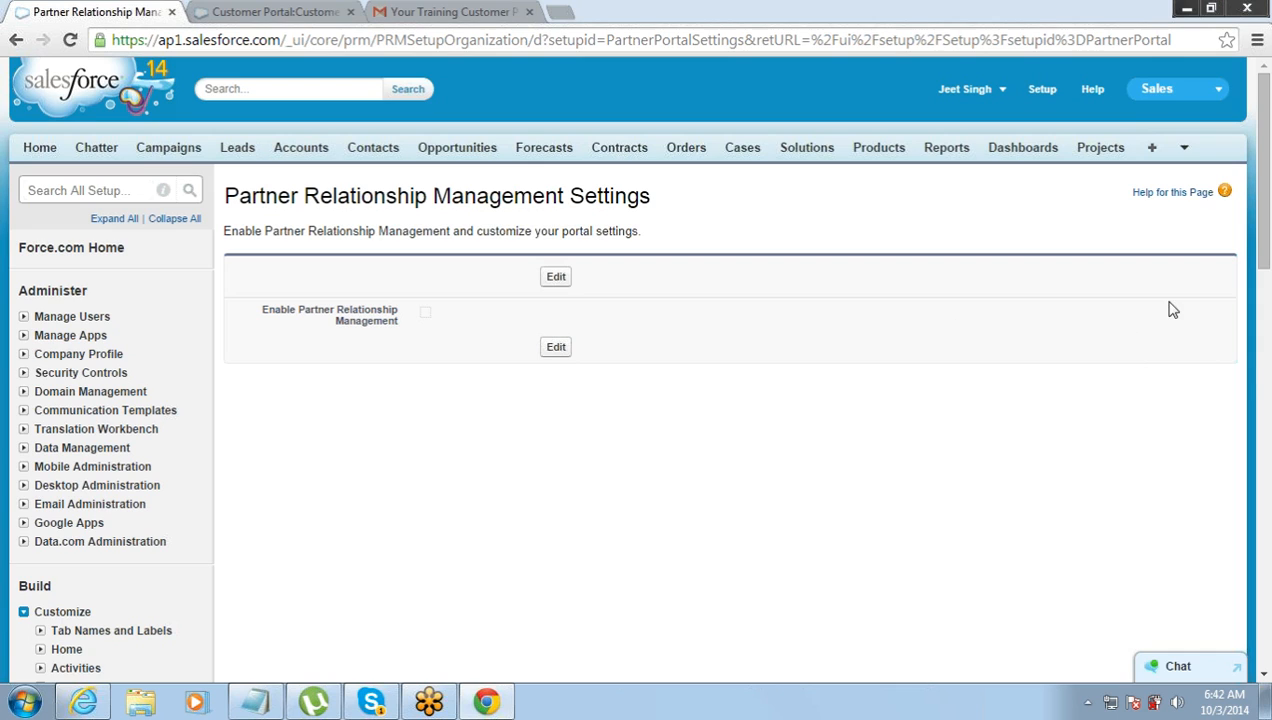
Go to Setup > Build > Create > Packages and review the empty package list.
{"action": "left_click", "coordinate": [1042, 90]}
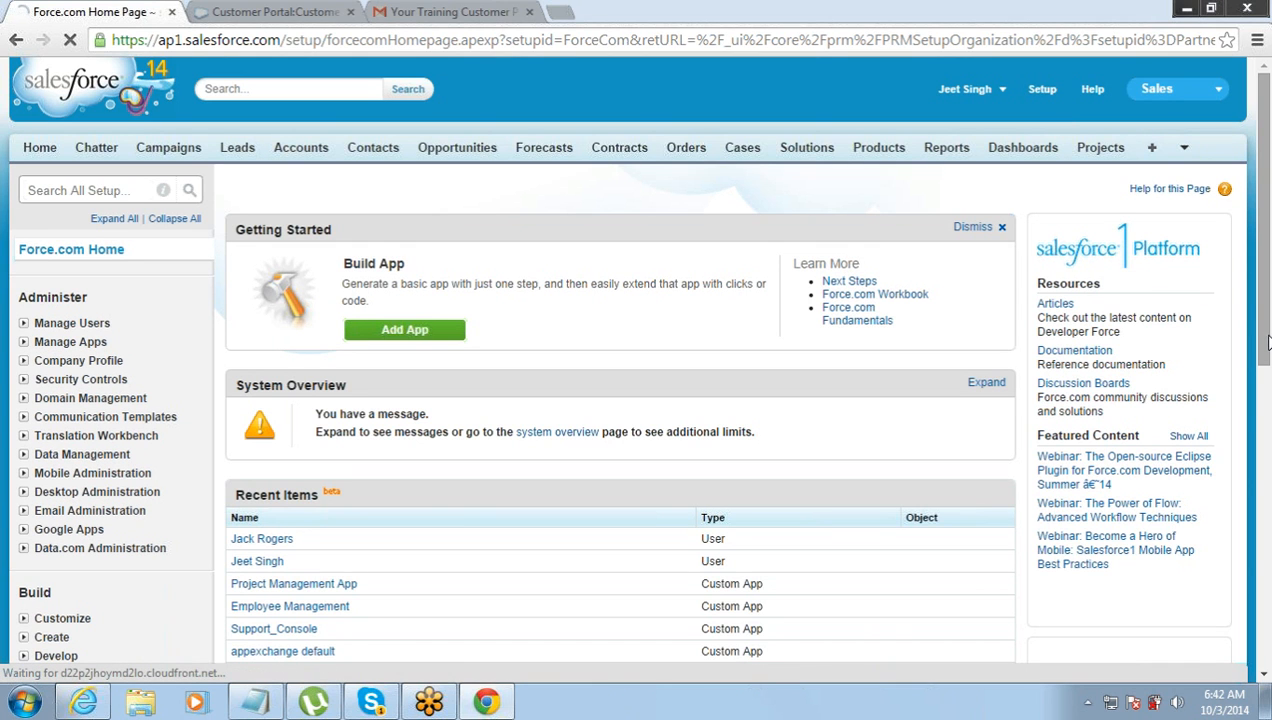
{"action": "left_click_drag", "start_coordinate": [1266, 342], "coordinate": [1266, 460]}
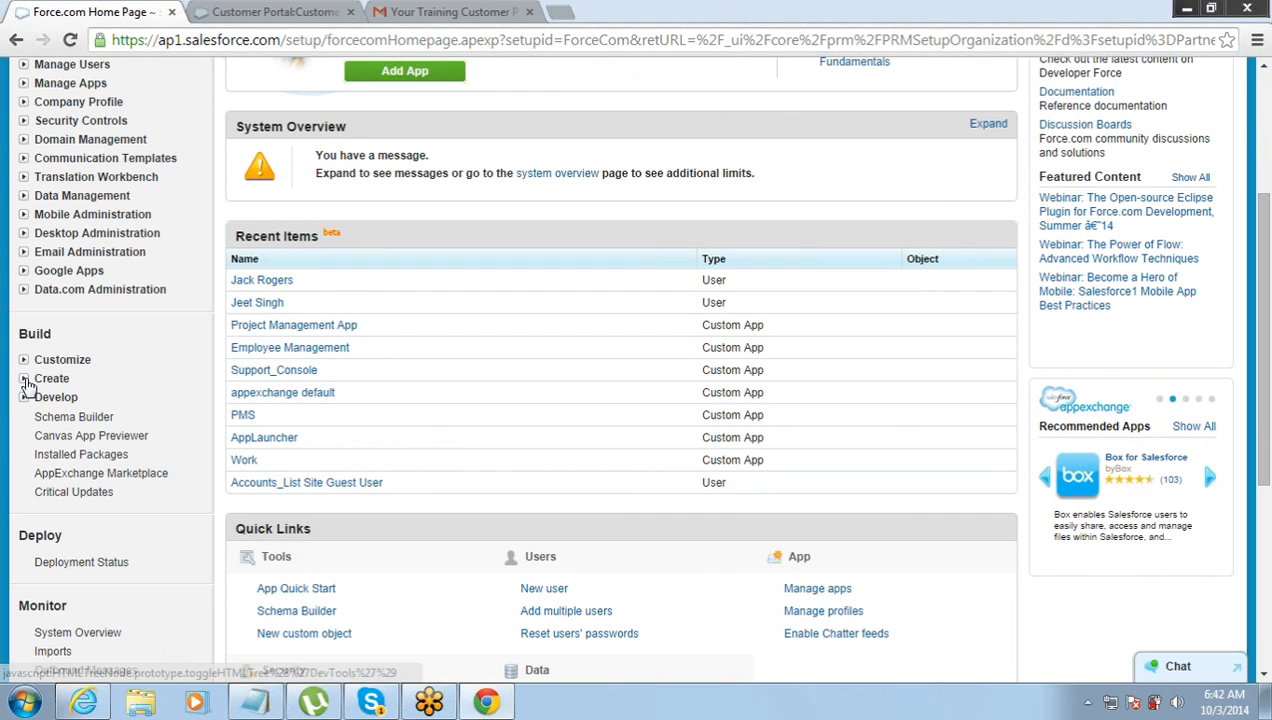
{"action": "left_click", "coordinate": [24, 379]}
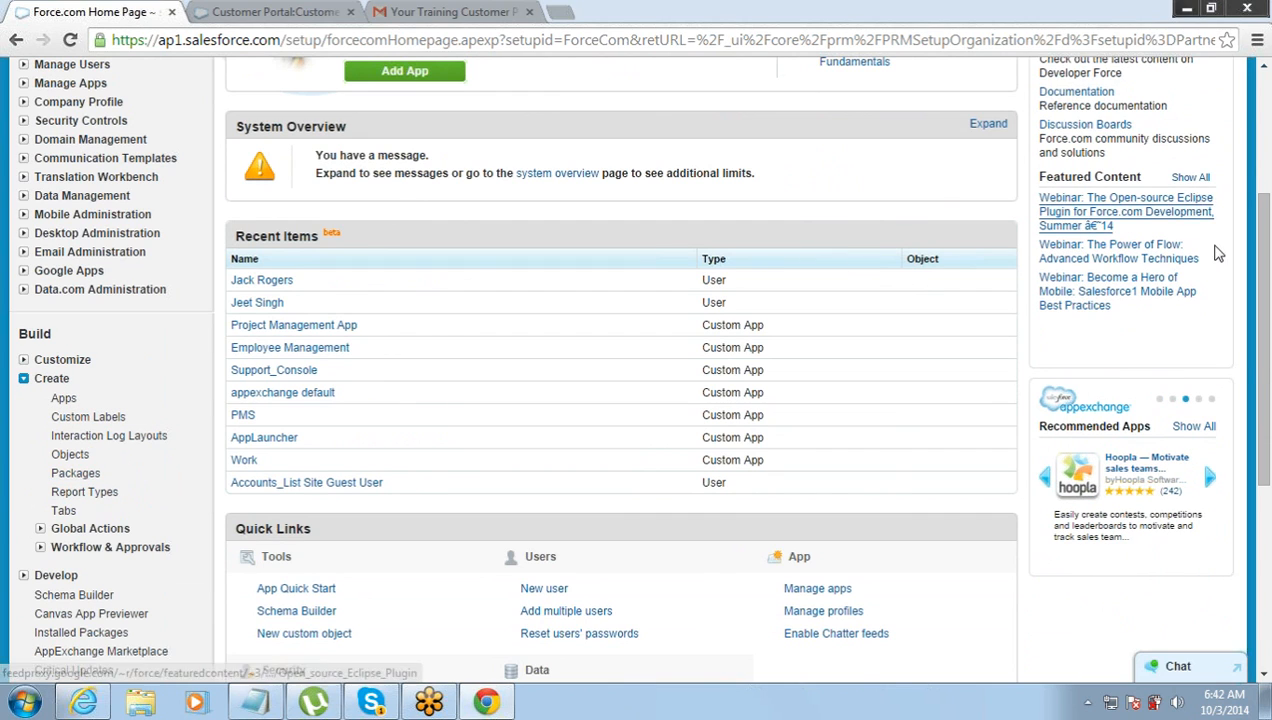
{"action": "left_click_drag", "start_coordinate": [1268, 385], "coordinate": [1268, 425]}
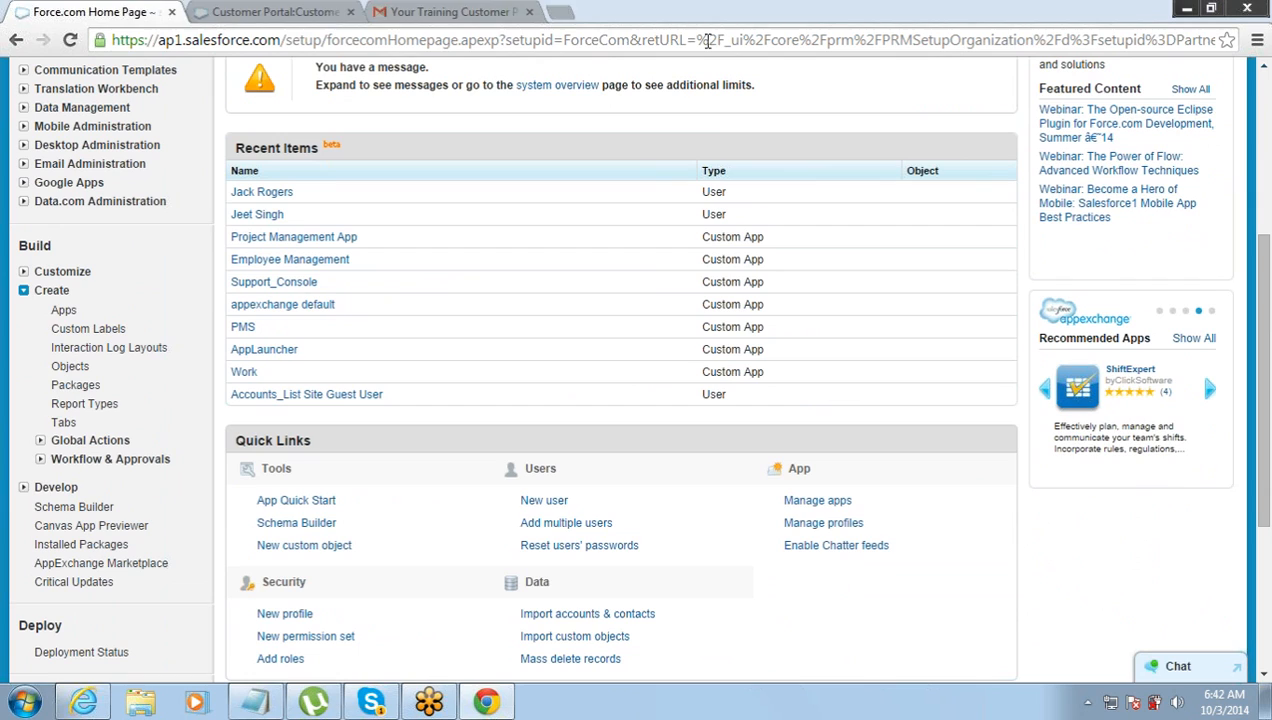
{"action": "left_click", "coordinate": [64, 388]}
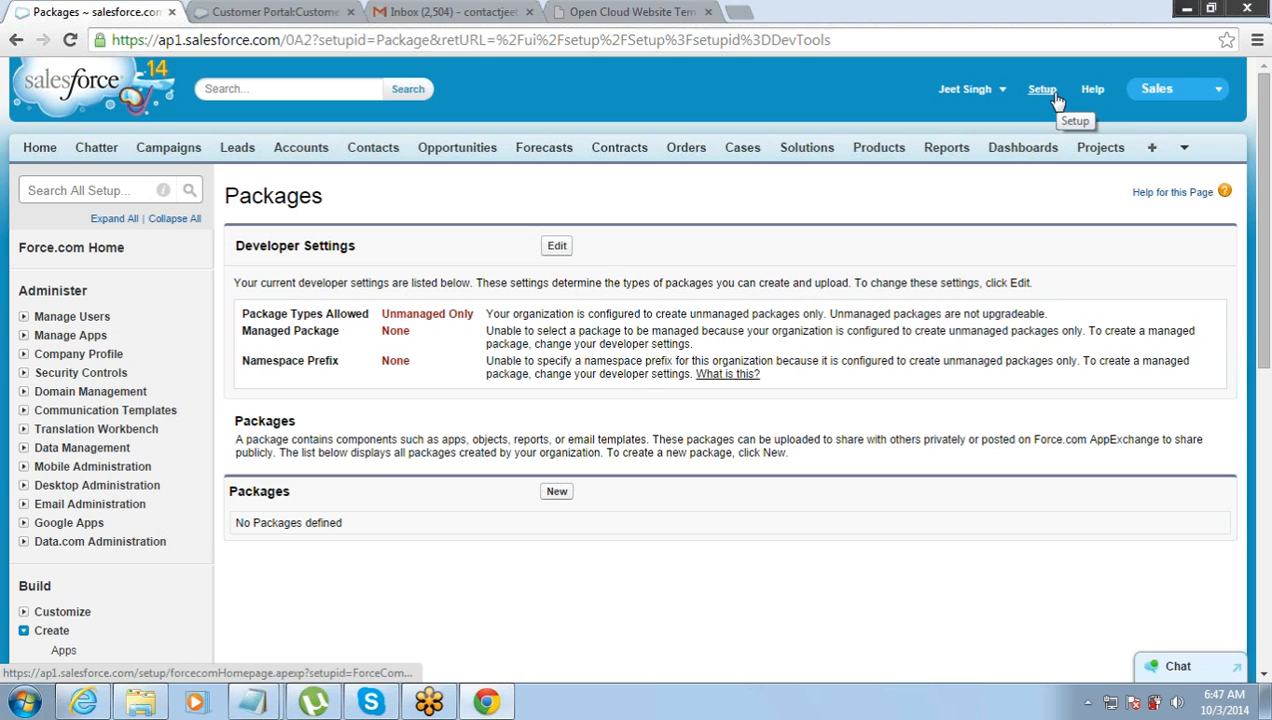
{"action": "scroll", "coordinate": [700, 400], "scroll_direction": "down", "scroll_amount": 3}
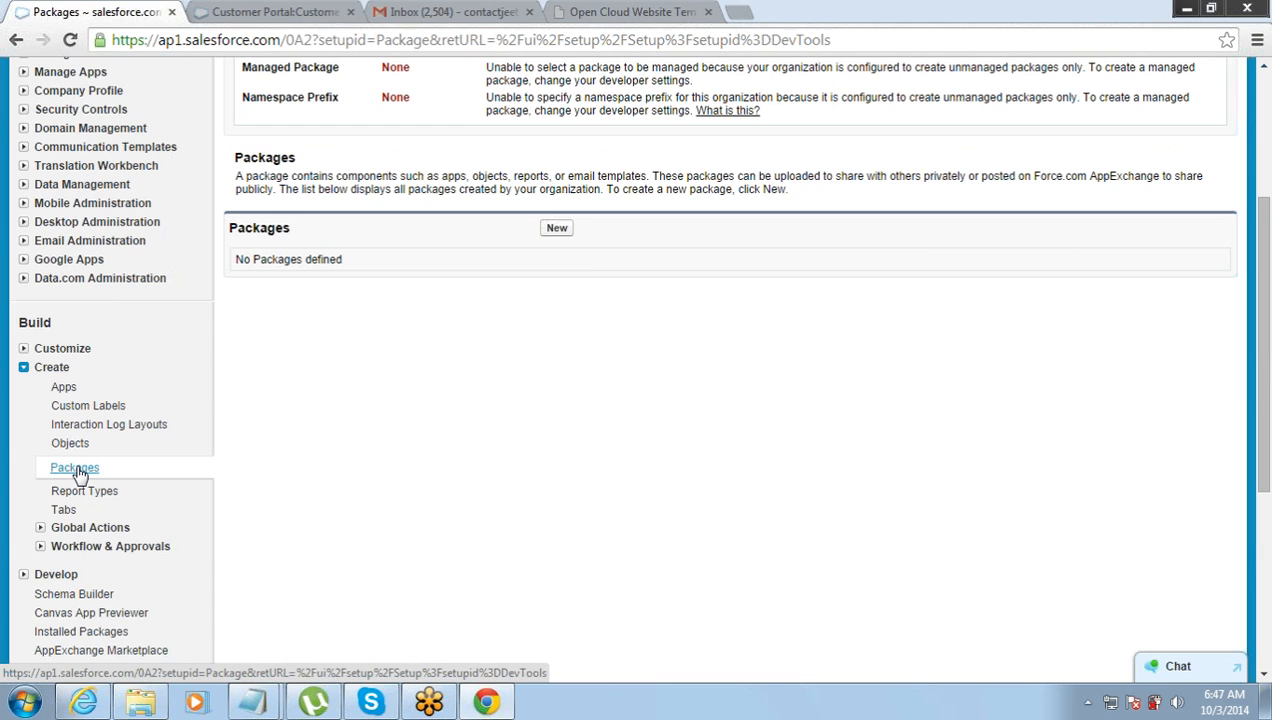
Create and save a new unmanaged package named 'Package1'.
{"action": "left_click", "coordinate": [80, 471]}
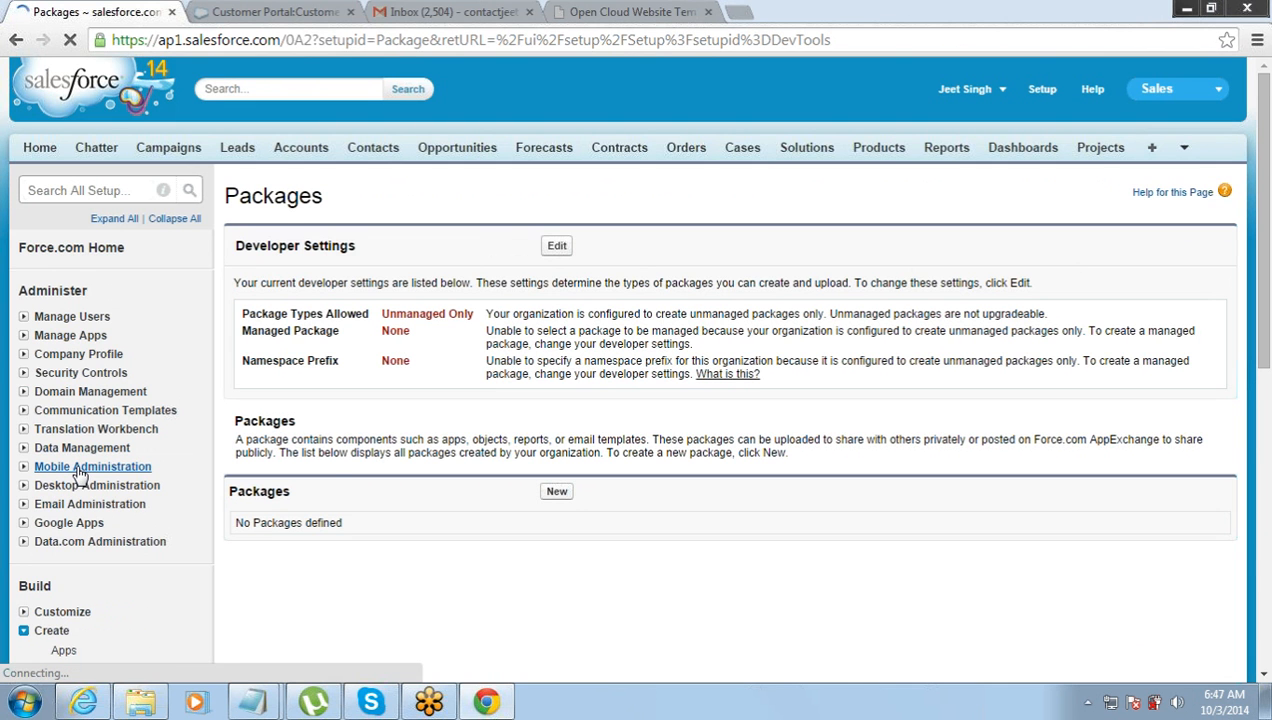
{"action": "left_click", "coordinate": [557, 492]}
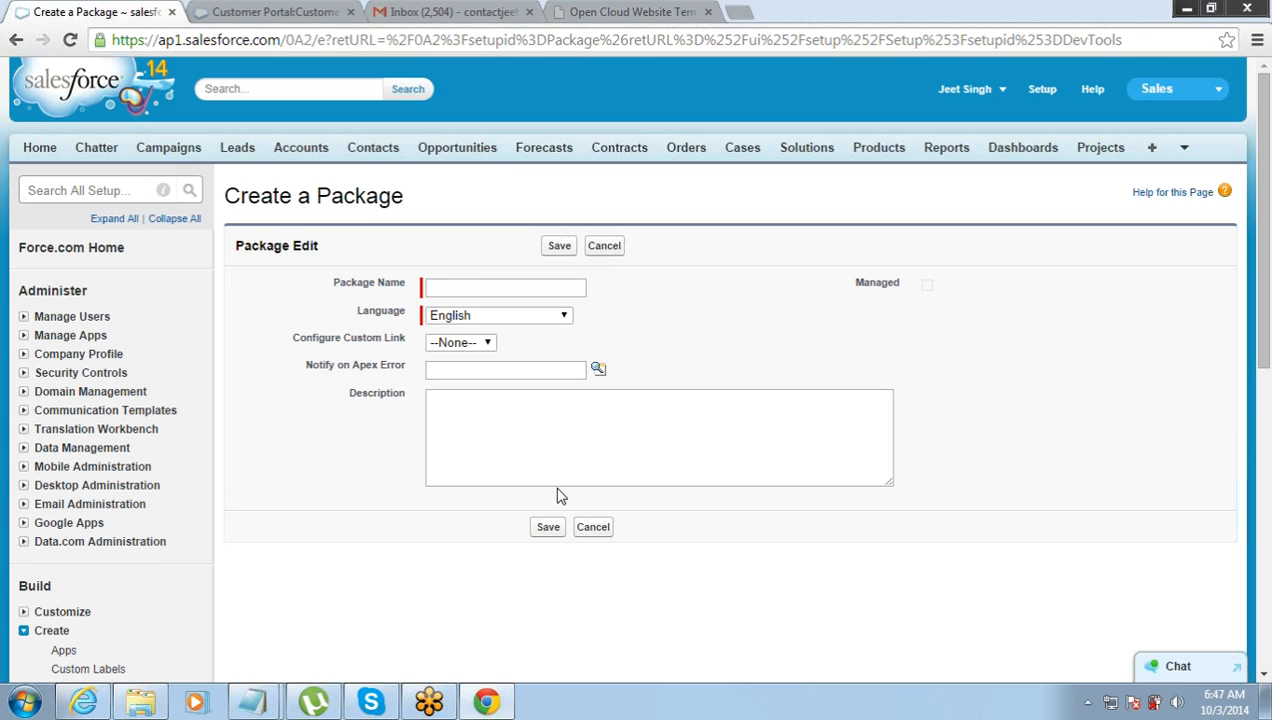
{"action": "left_click", "coordinate": [490, 289]}
{"action": "type", "text": "Package1"}
{"action": "key", "text": "Tab"}
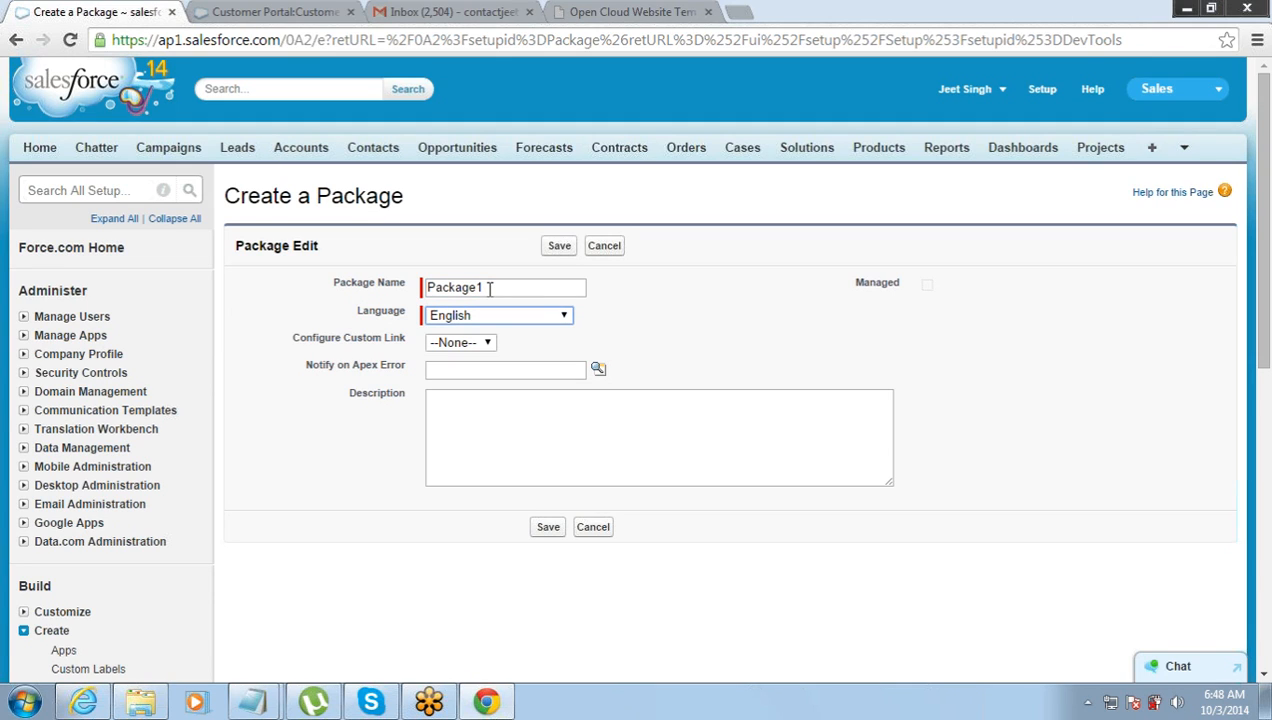
{"action": "left_click", "coordinate": [560, 248]}
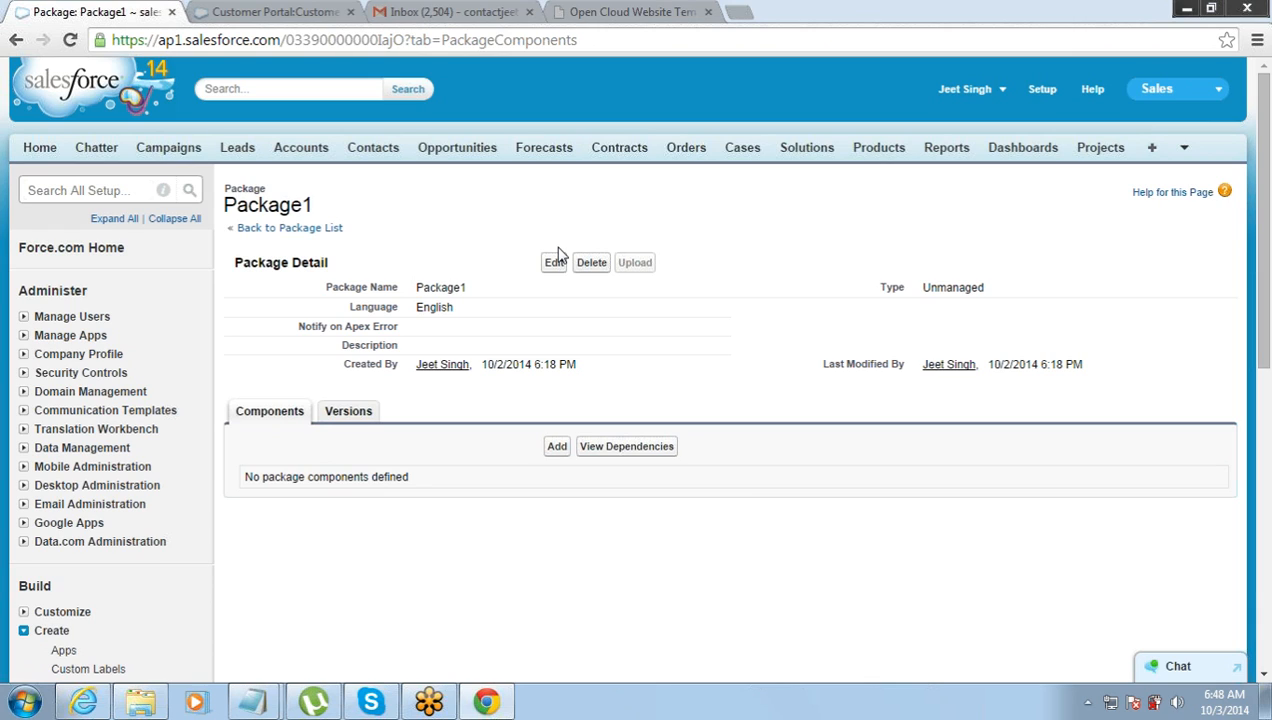
Add the Employee_Management app as an App component to Package1.
{"action": "left_click", "coordinate": [557, 447]}
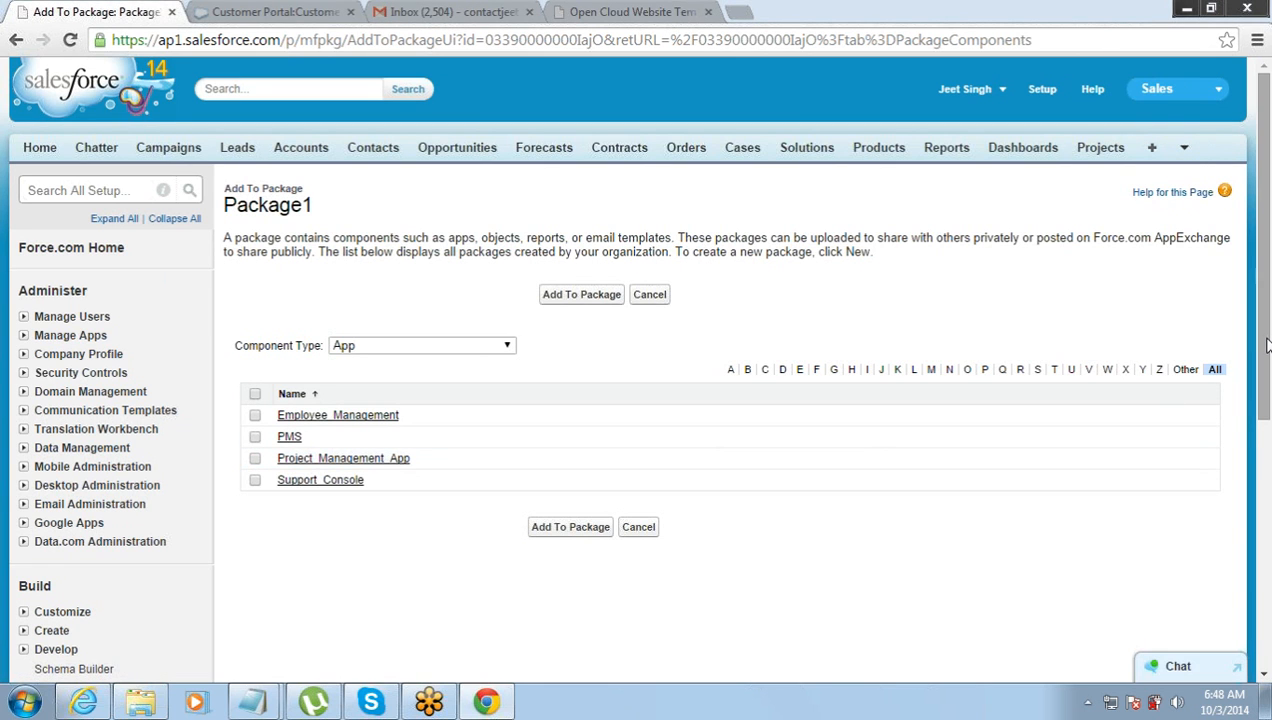
{"action": "scroll", "coordinate": [1266, 352], "scroll_direction": "down", "scroll_amount": 1}
{"action": "scroll", "coordinate": [1266, 352], "scroll_direction": "down", "scroll_amount": 1}
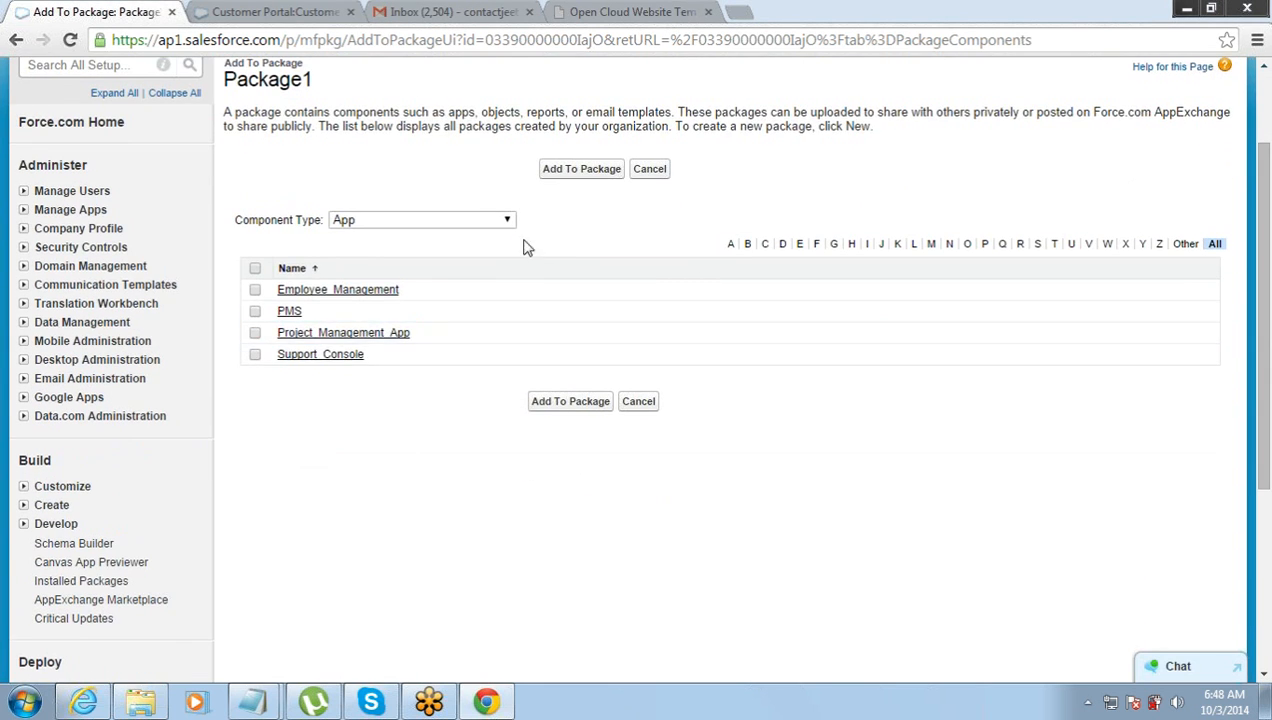
{"action": "left_click", "coordinate": [490, 220]}
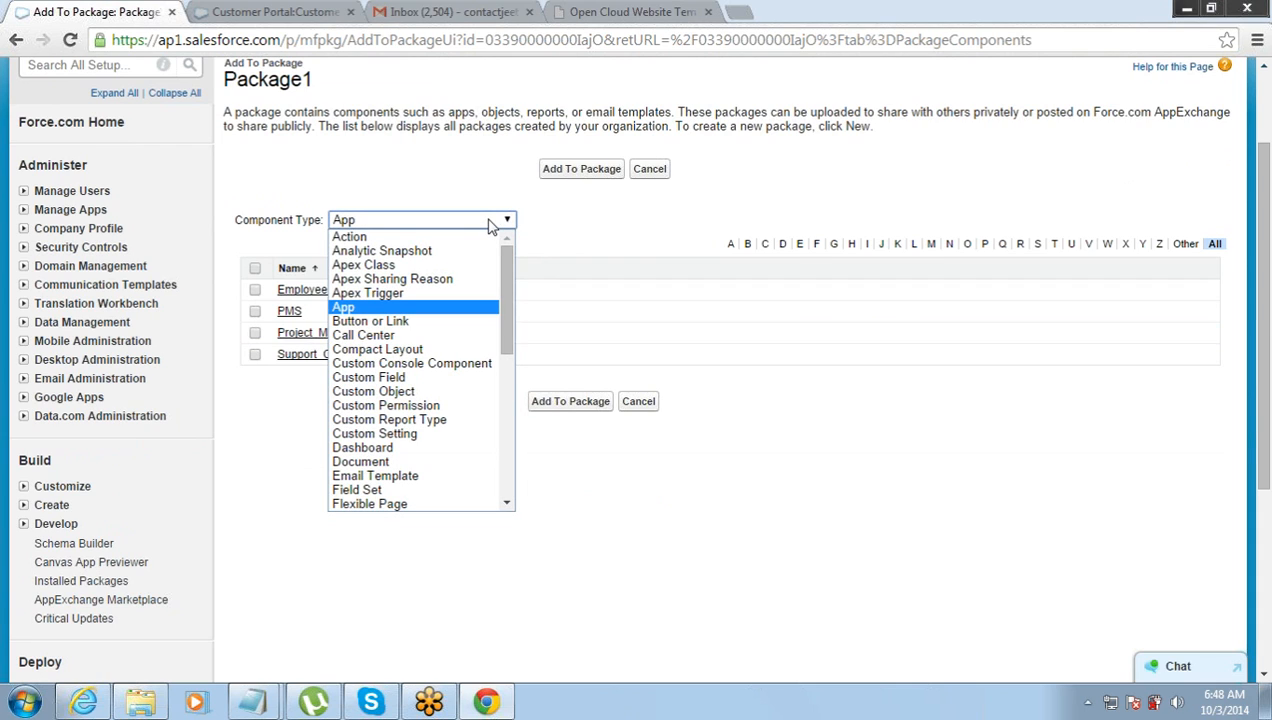
{"action": "mouse_move", "coordinate": [510, 270]}
{"action": "left_mouse_down"}
{"action": "mouse_move", "coordinate": [497, 394]}
{"action": "mouse_move", "coordinate": [513, 415]}
{"action": "mouse_move", "coordinate": [511, 258]}
{"action": "left_mouse_up"}
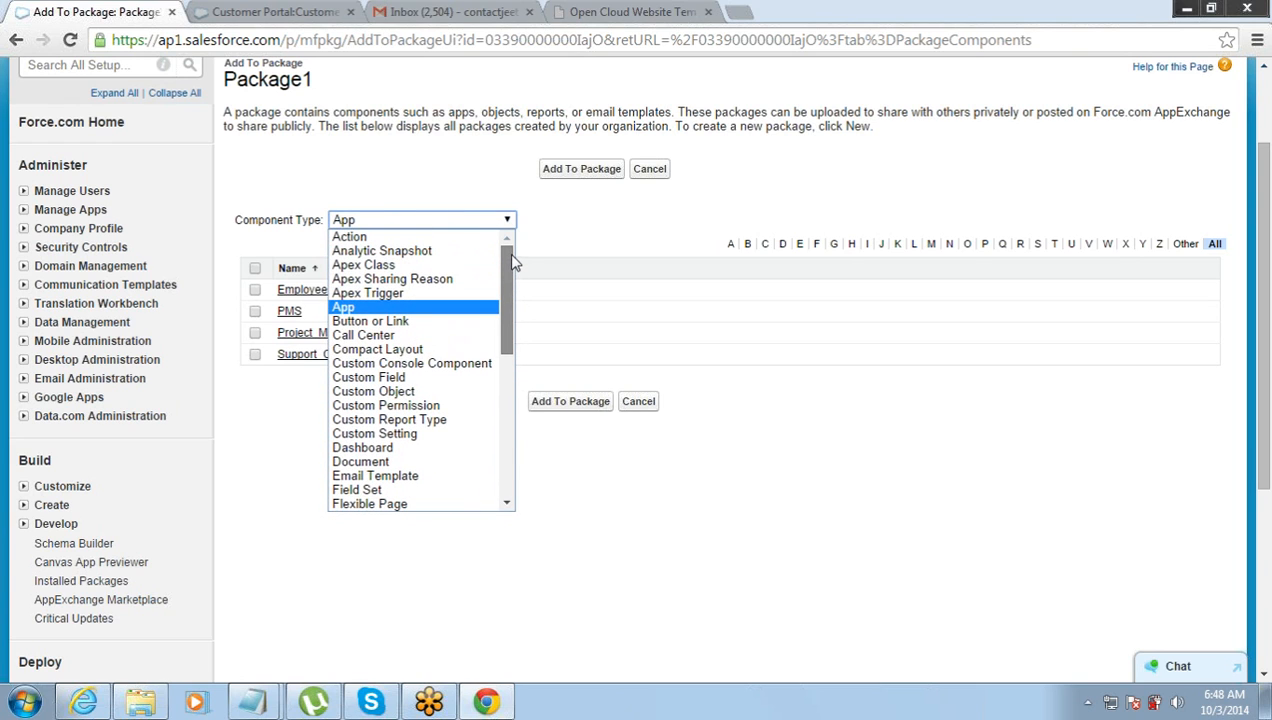
{"action": "left_click_drag", "start_coordinate": [510, 257], "coordinate": [498, 370]}
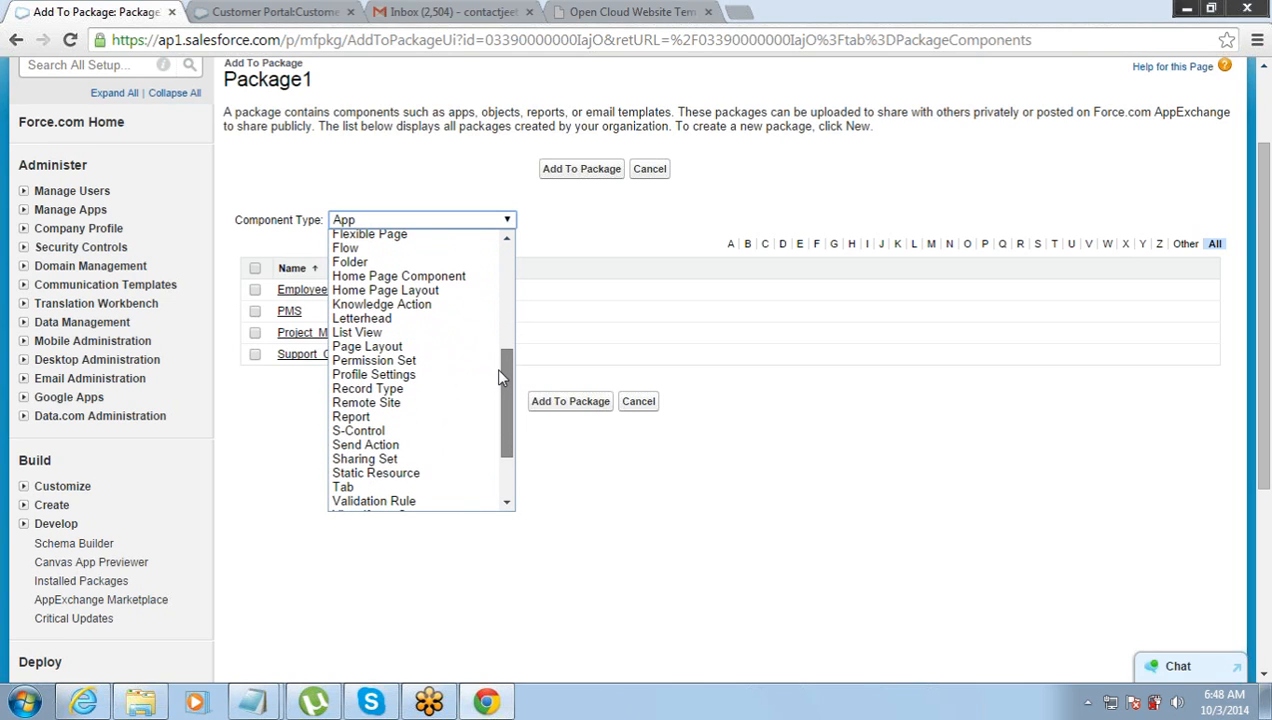
{"action": "left_click_drag", "start_coordinate": [495, 367], "coordinate": [507, 222]}
{"action": "left_click", "coordinate": [483, 170]}
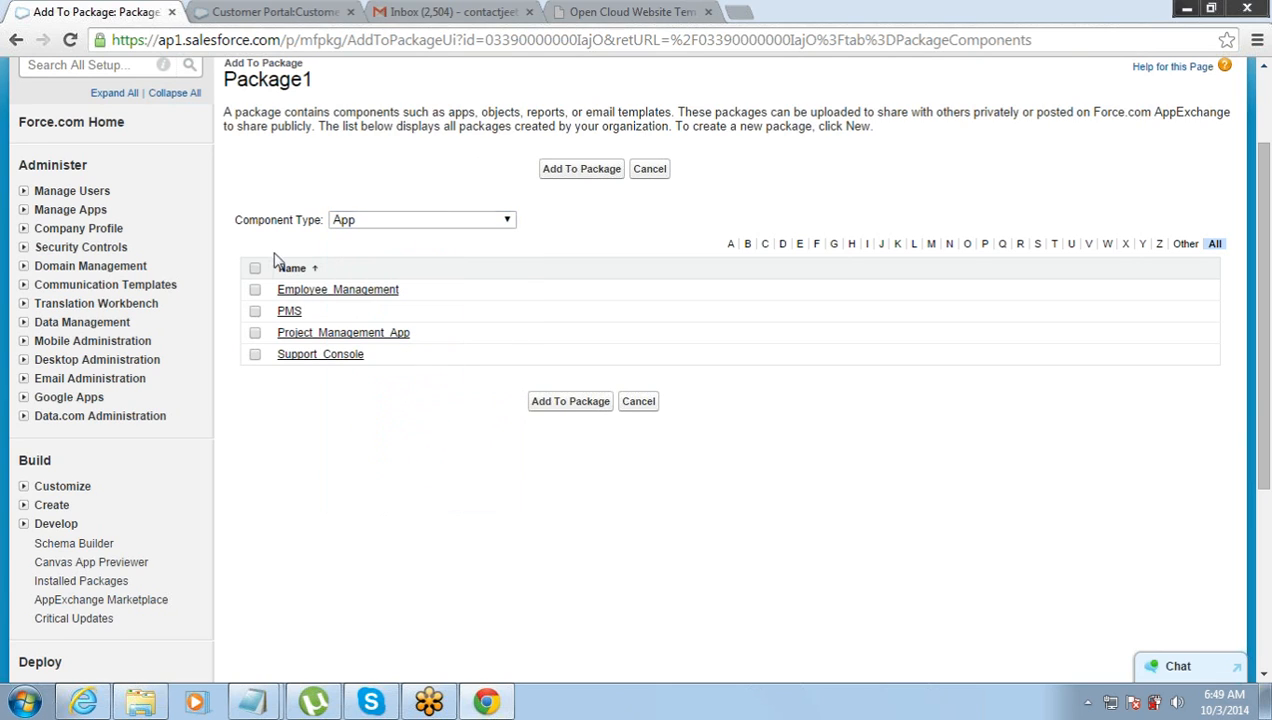
{"action": "left_click", "coordinate": [255, 290]}
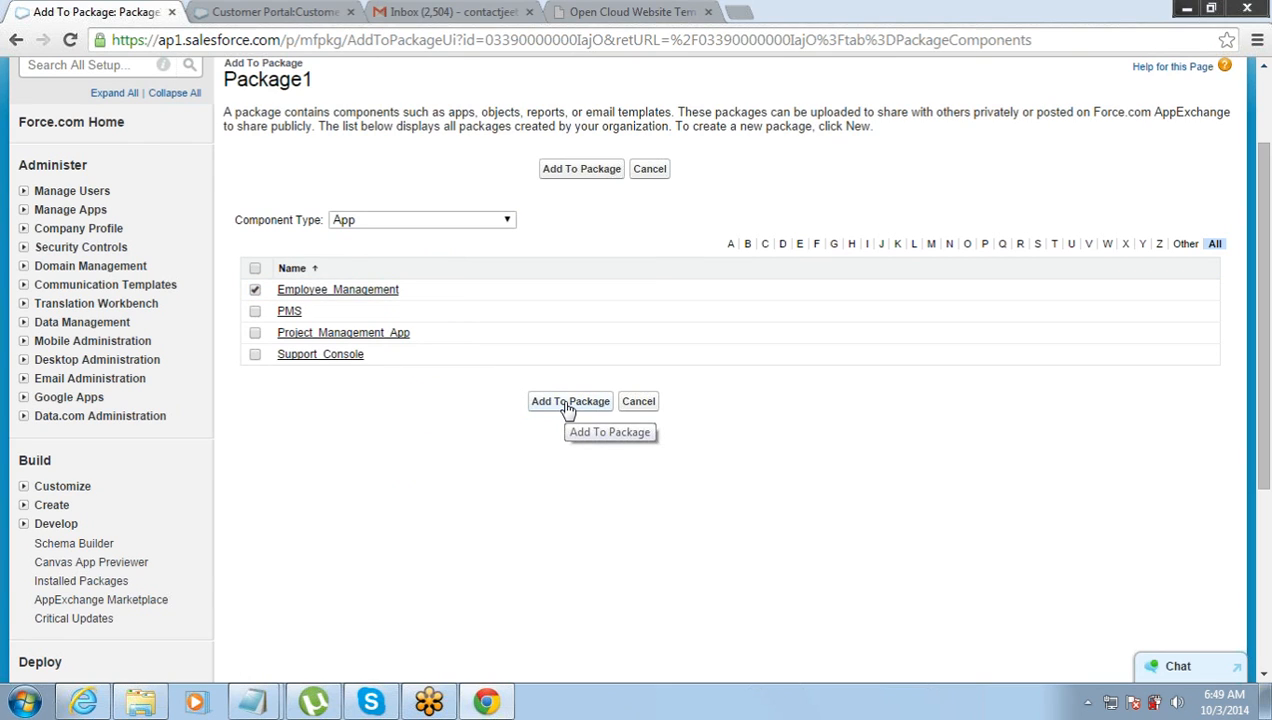
{"action": "left_click_drag", "start_coordinate": [412, 298], "coordinate": [284, 300]}
{"action": "left_click", "coordinate": [559, 262]}
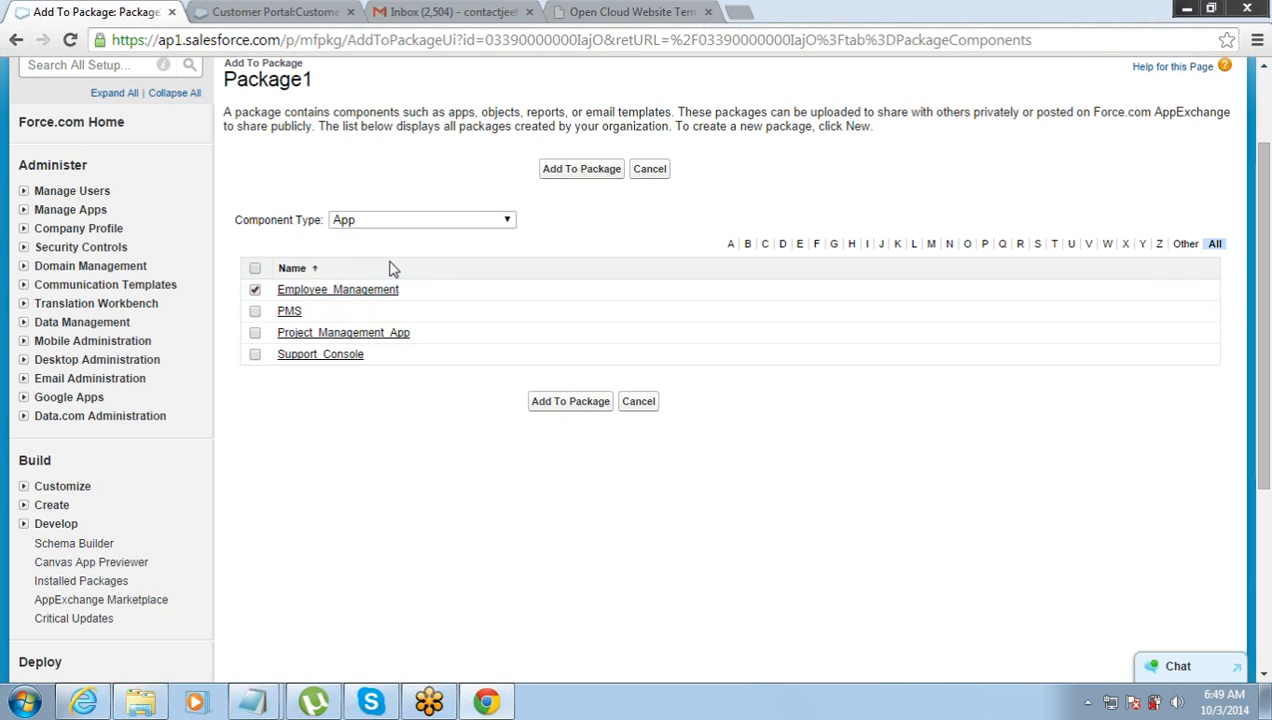
{"action": "left_click", "coordinate": [554, 407]}
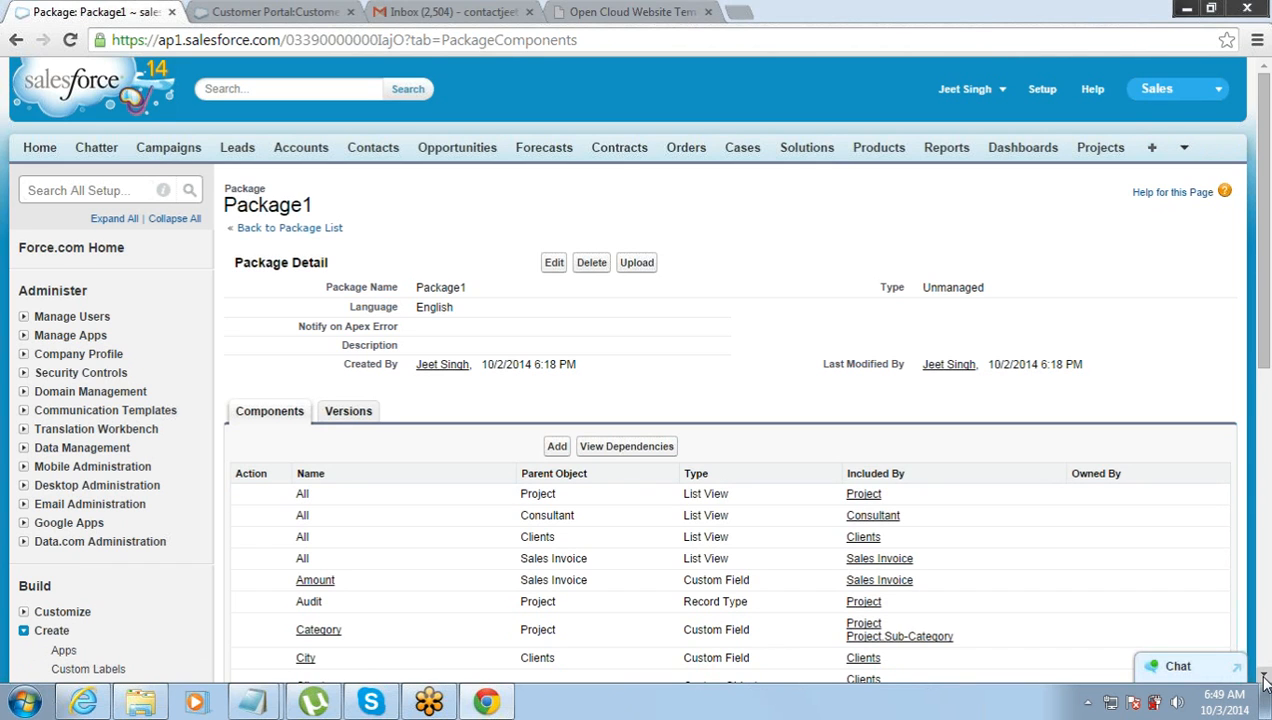
{"action": "scroll", "coordinate": [1265, 681], "scroll_direction": "down", "scroll_amount": 3}
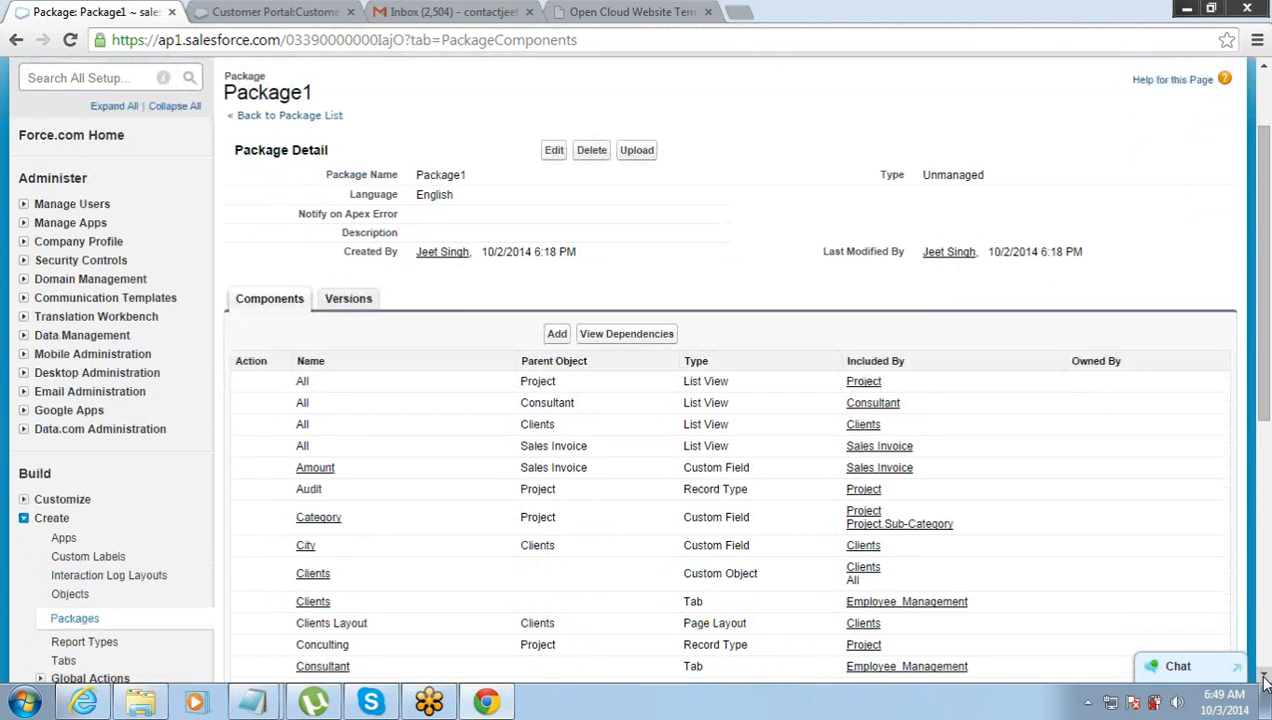
{"action": "scroll", "coordinate": [1265, 681], "scroll_direction": "down", "scroll_amount": 5}
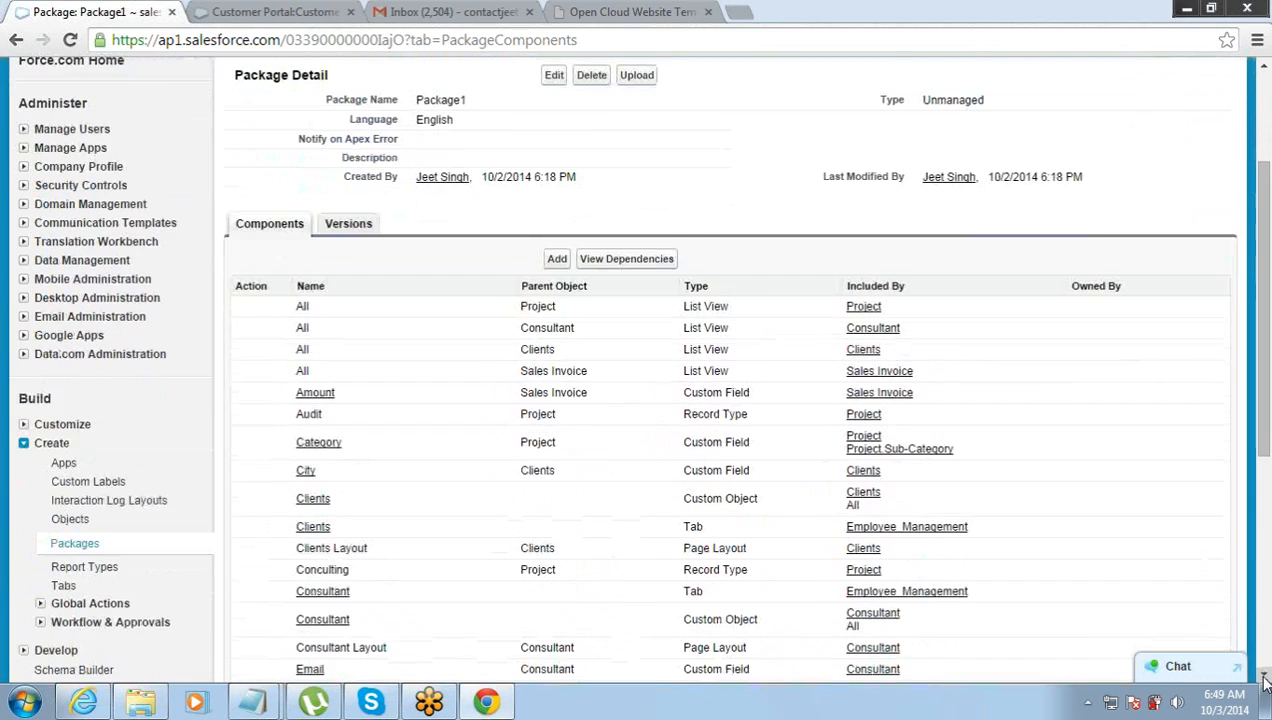
{"action": "scroll", "coordinate": [1265, 681], "scroll_direction": "down", "scroll_amount": 7}
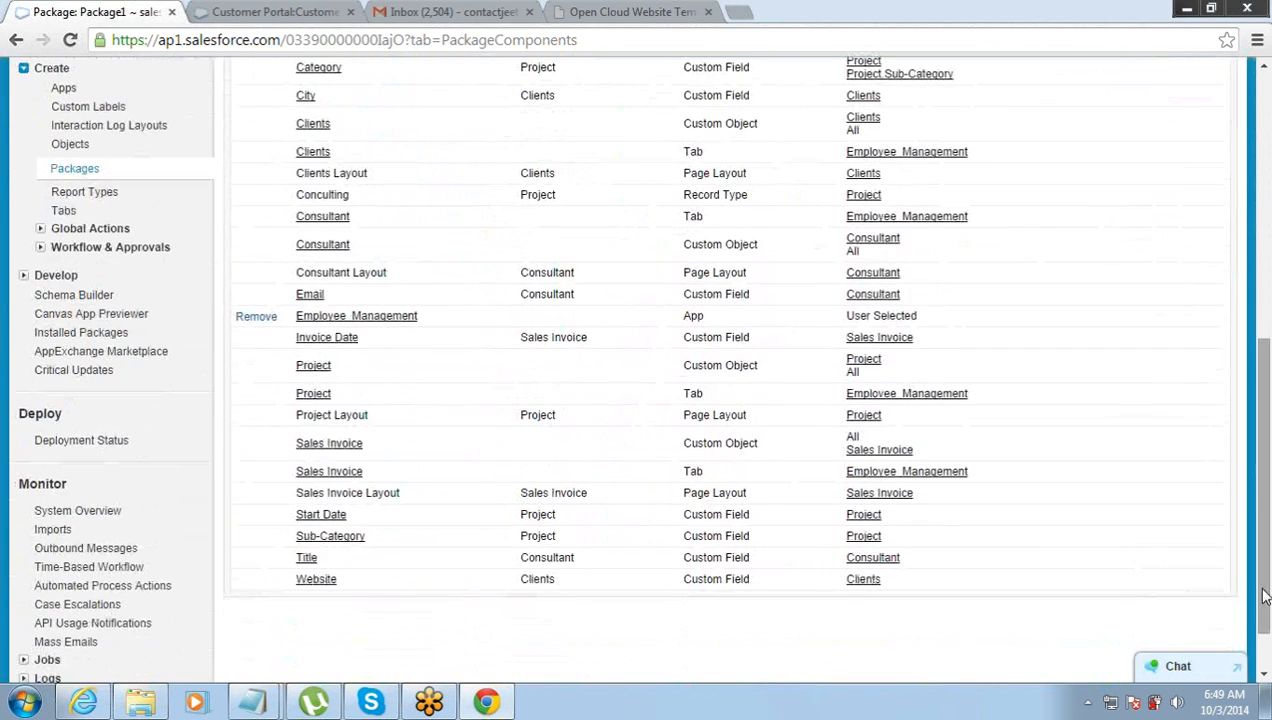
{"action": "scroll", "coordinate": [1265, 607], "scroll_direction": "down", "scroll_amount": 1}
{"action": "scroll", "coordinate": [1263, 463], "scroll_direction": "up", "scroll_amount": 3}
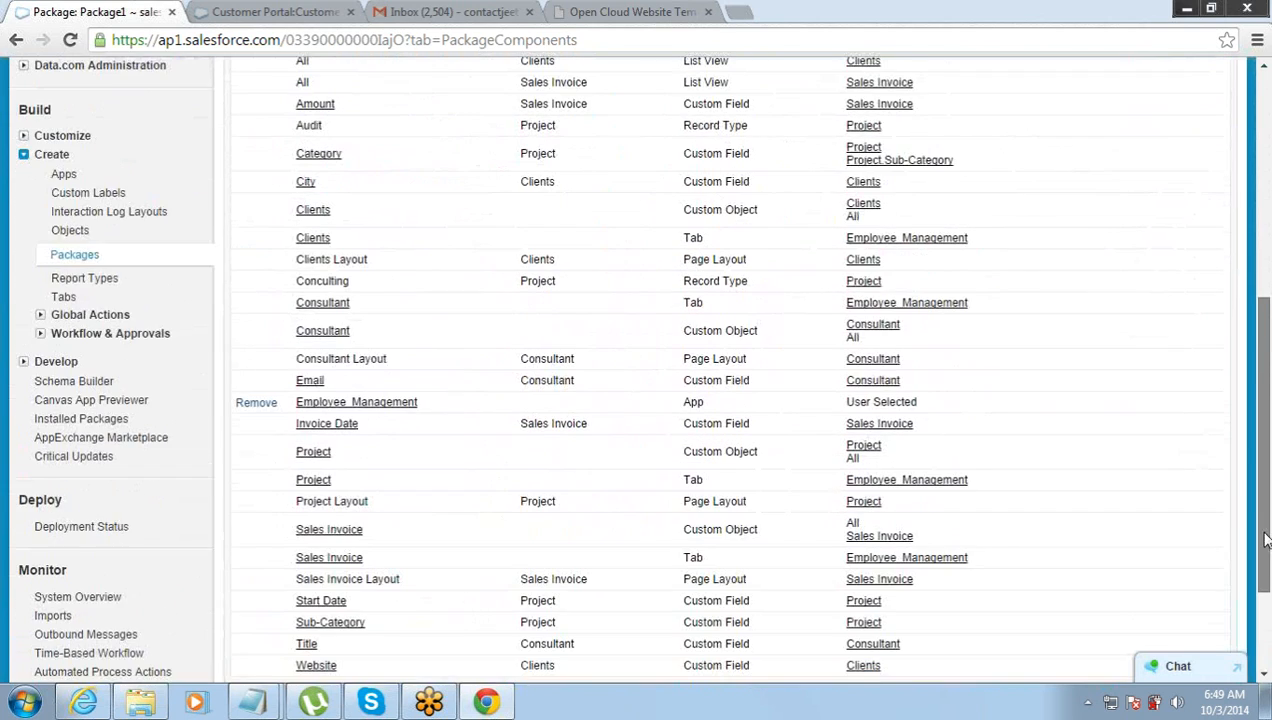
{"action": "scroll", "coordinate": [1263, 463], "scroll_direction": "up", "scroll_amount": 13}
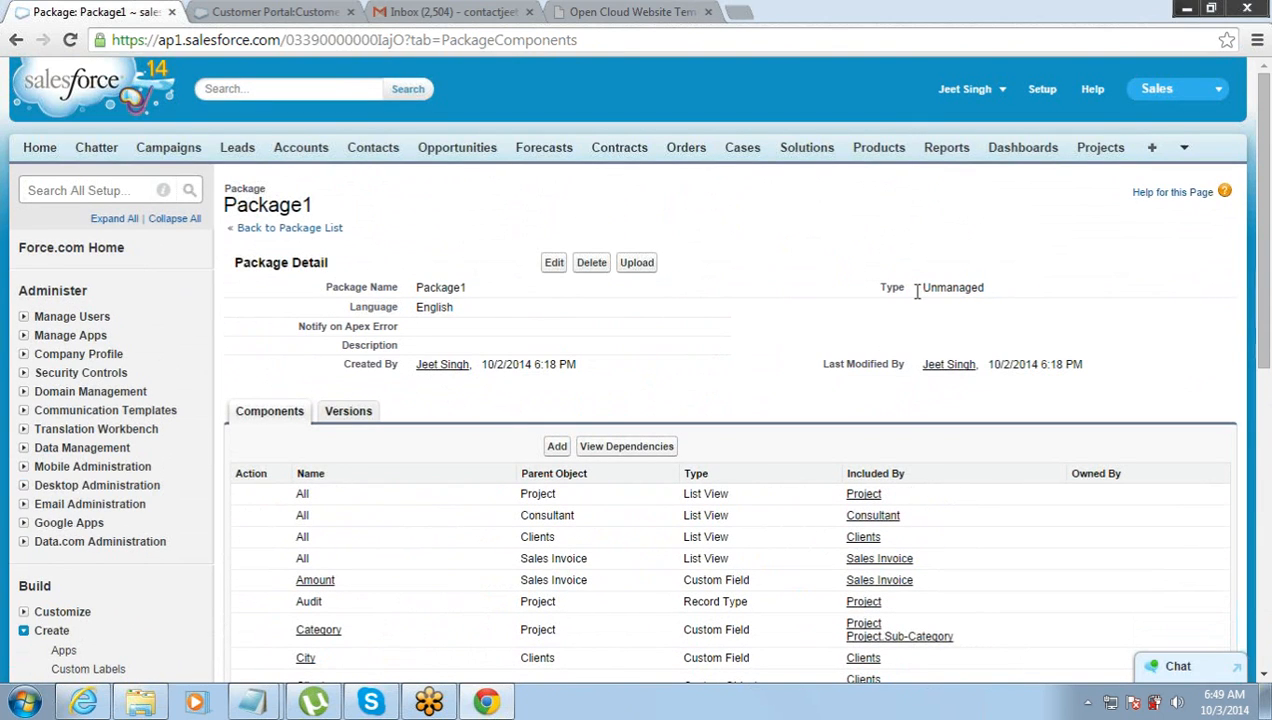
Upload Package1 as version name 'Oct2014', number 1.0, with Release Notes set to None.
{"action": "left_click", "coordinate": [641, 267]}
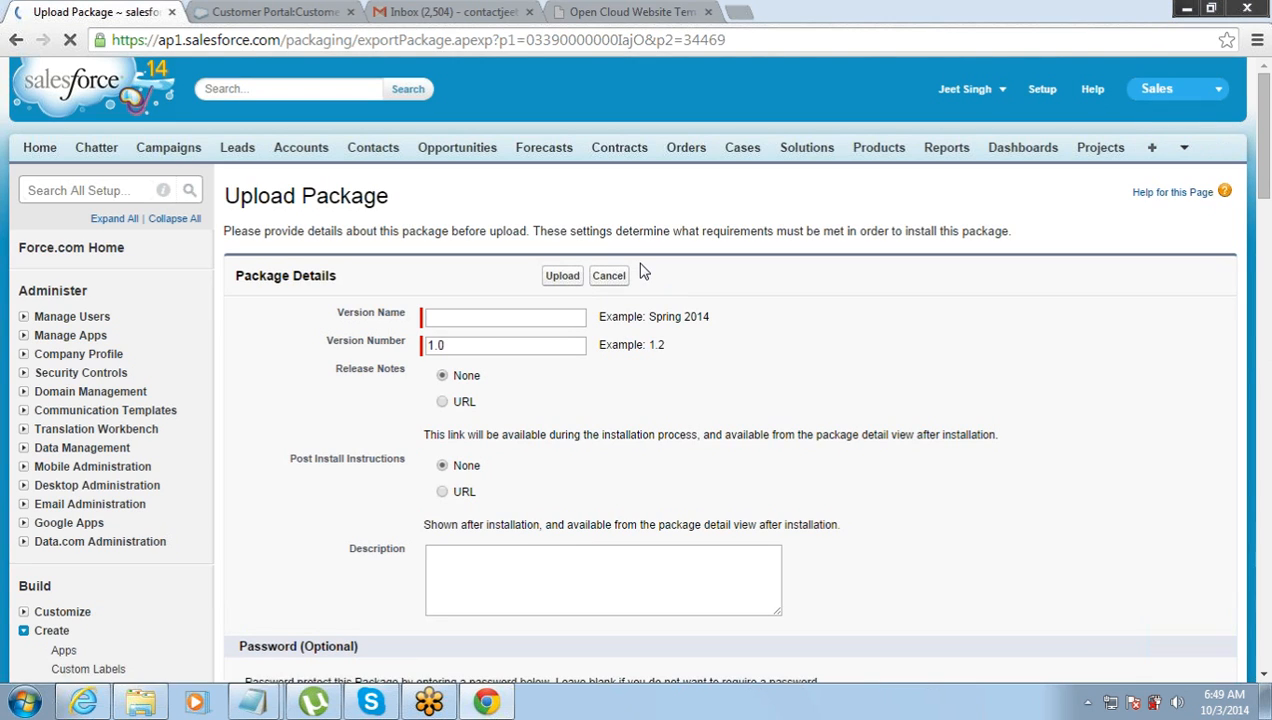
{"action": "left_click", "coordinate": [561, 316]}
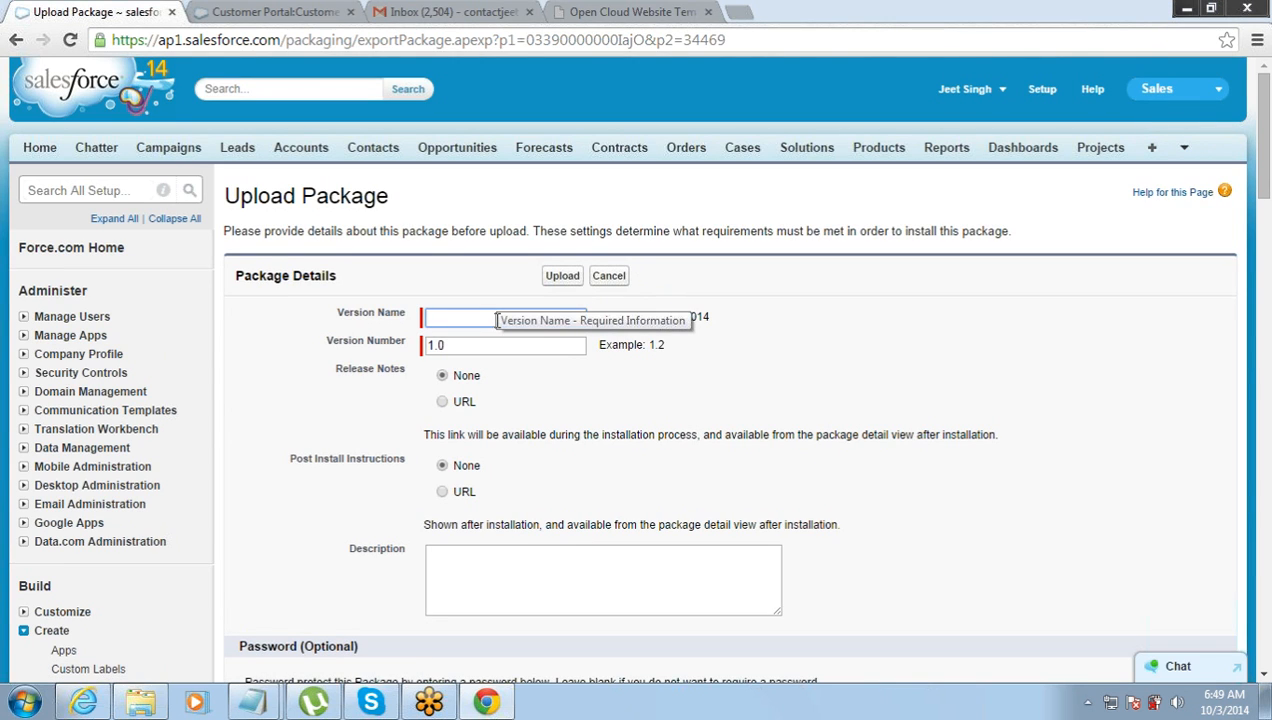
{"action": "type", "text": "Oct2014"}
{"action": "key", "text": "Tab"}
{"action": "left_click", "coordinate": [632, 408]}
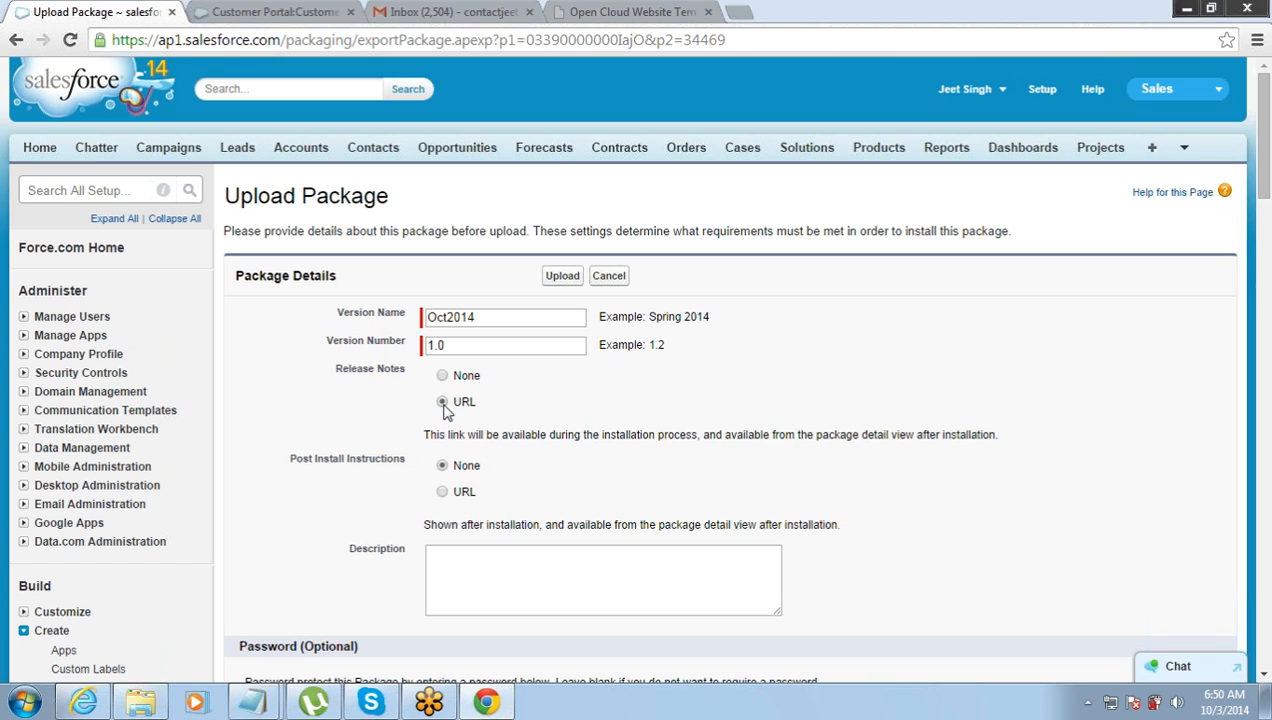
{"action": "left_click", "coordinate": [442, 403]}
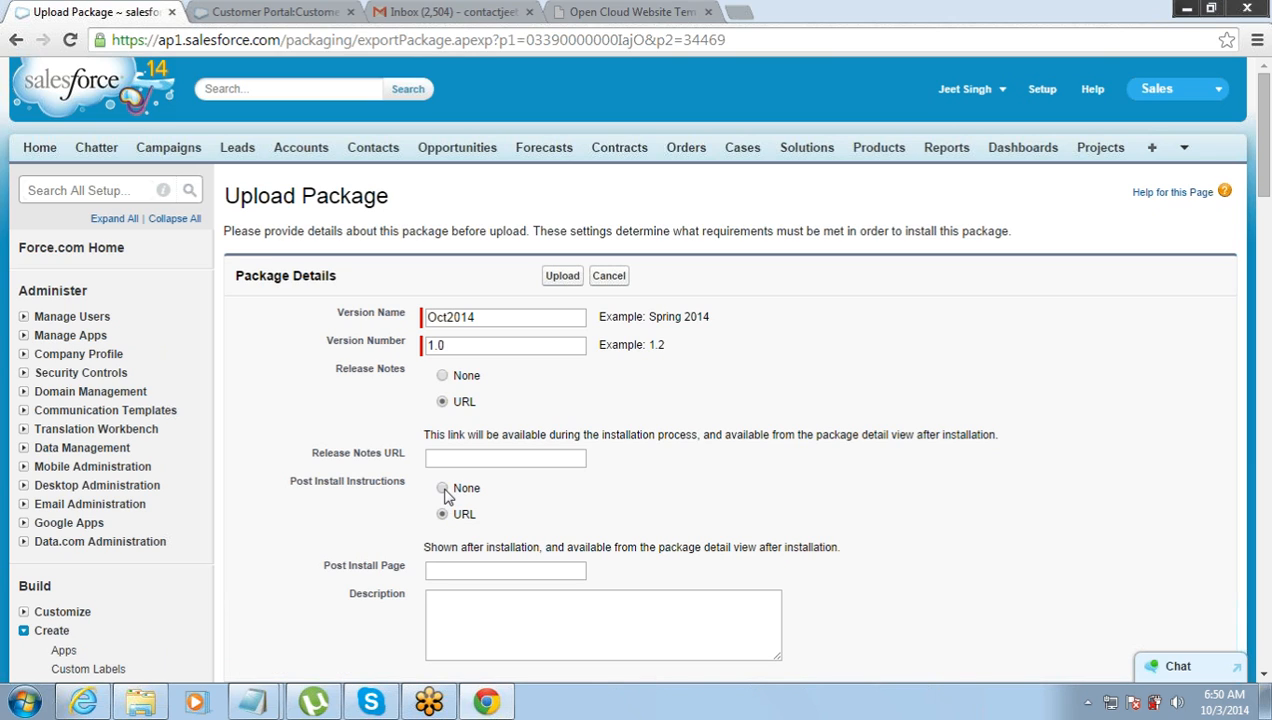
{"action": "left_click", "coordinate": [442, 375]}
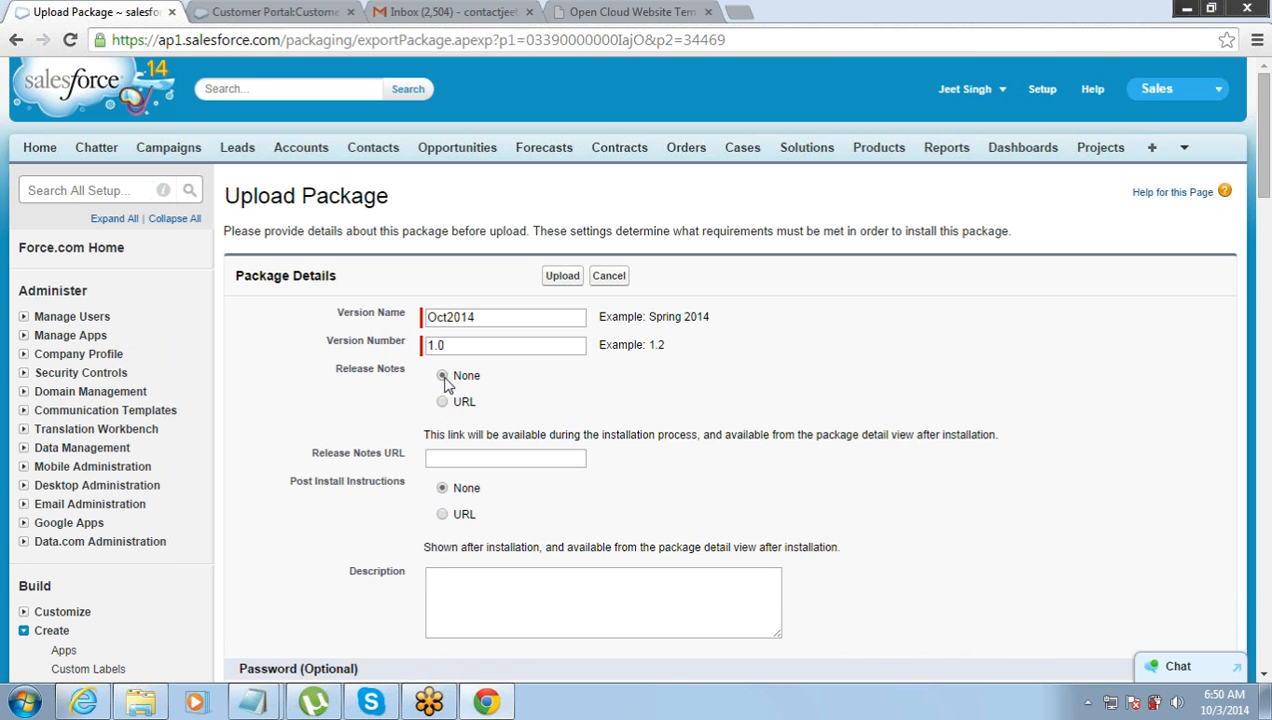
{"action": "left_click", "coordinate": [562, 276]}
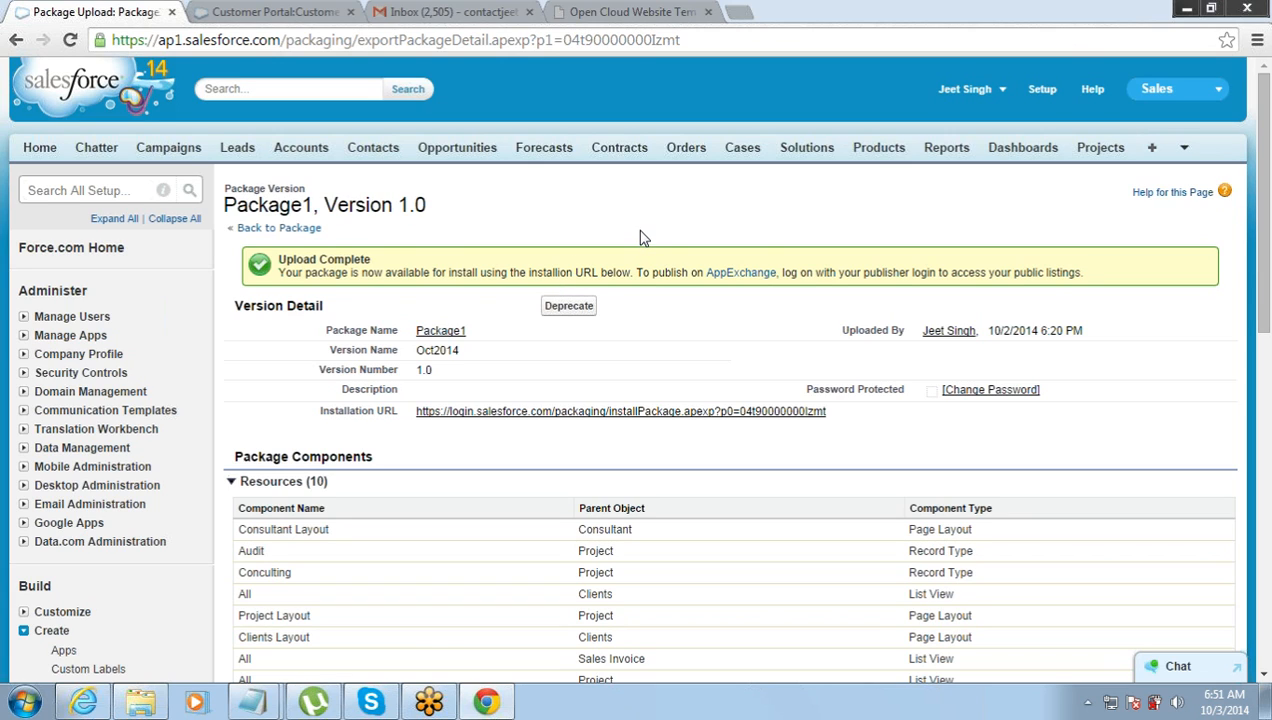
Select just the Installation URL text on the Package1 Version 1.0 page.
{"action": "left_click_drag", "start_coordinate": [830, 412], "coordinate": [570, 392]}
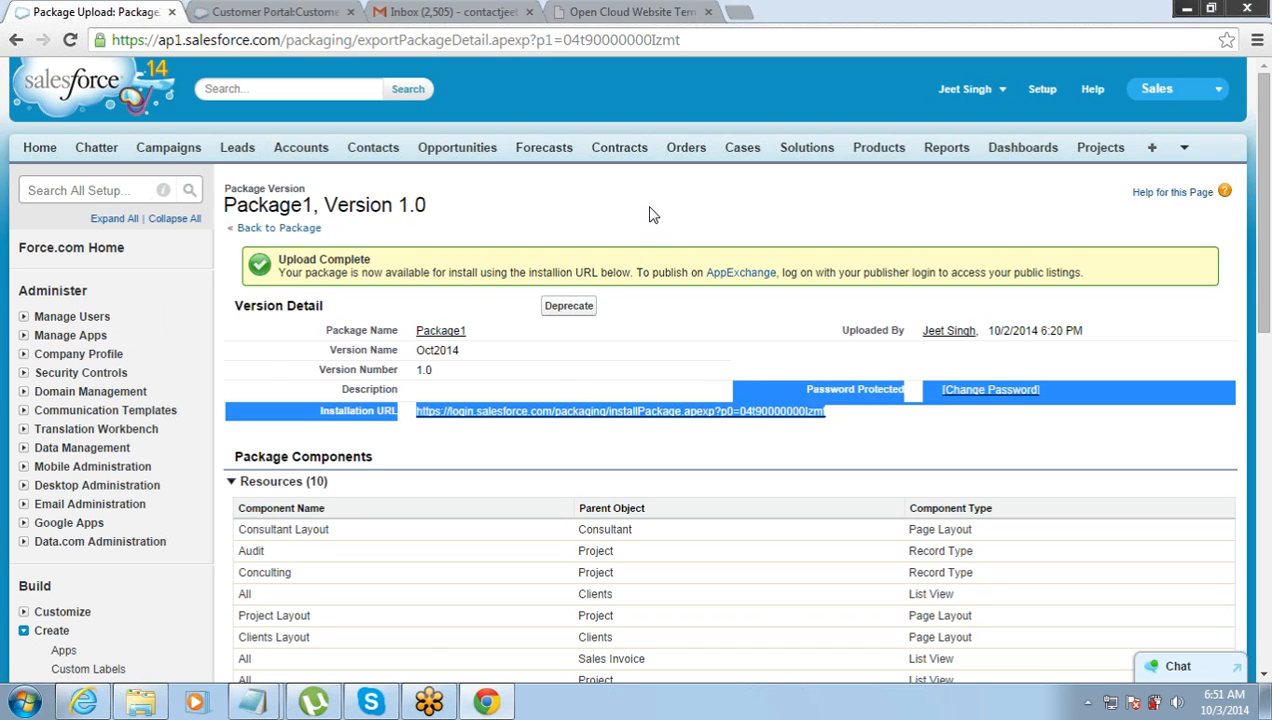
{"action": "left_click", "coordinate": [893, 400]}
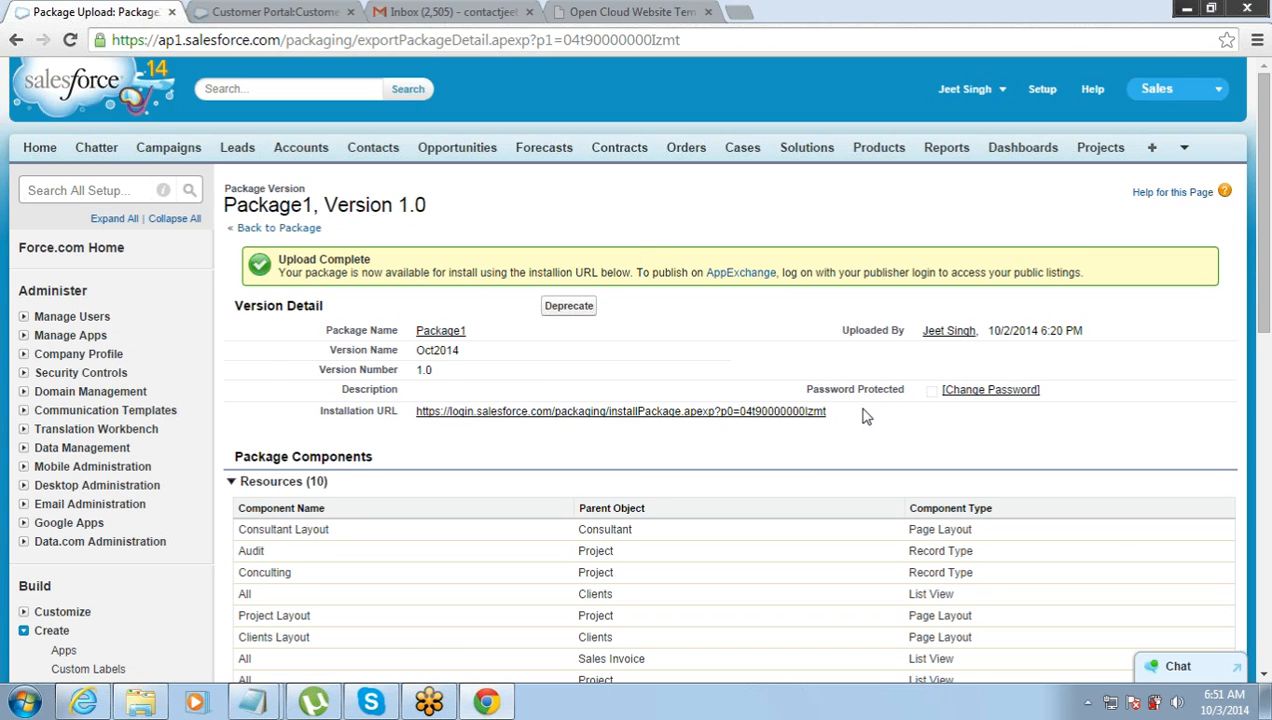
{"action": "left_click_drag", "start_coordinate": [862, 415], "coordinate": [418, 413]}
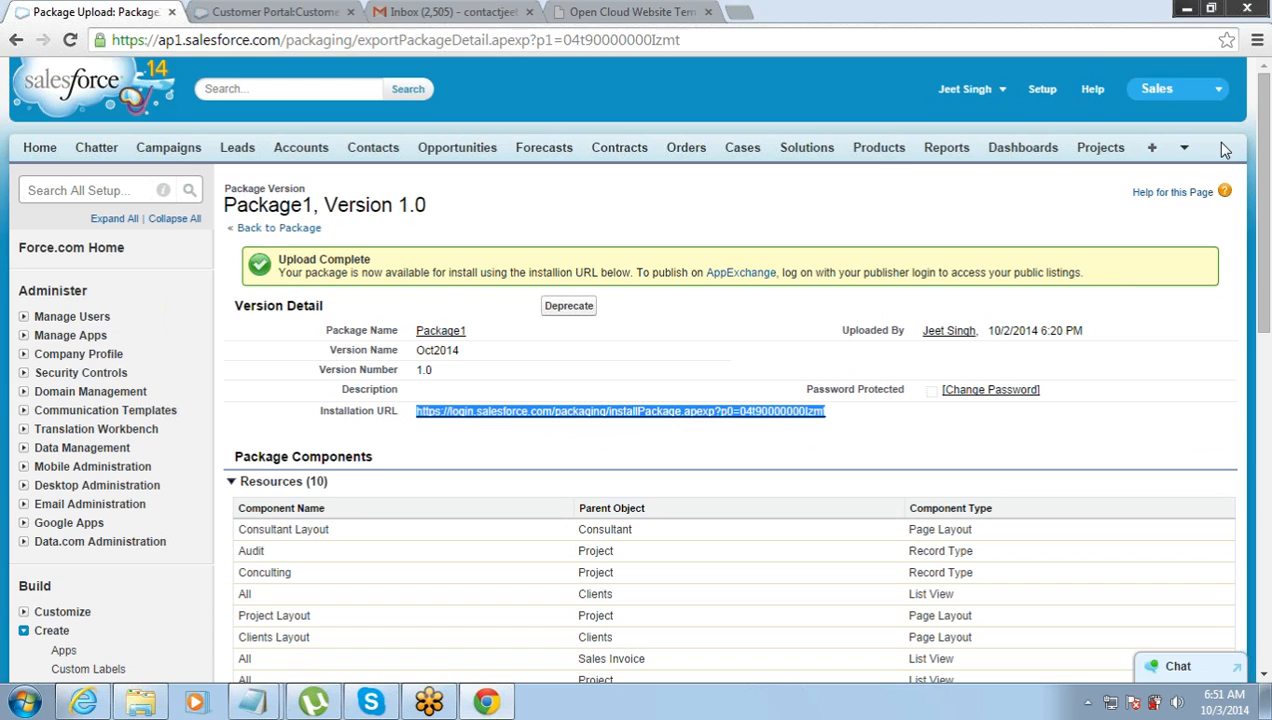
{"action": "left_click", "coordinate": [1257, 43]}
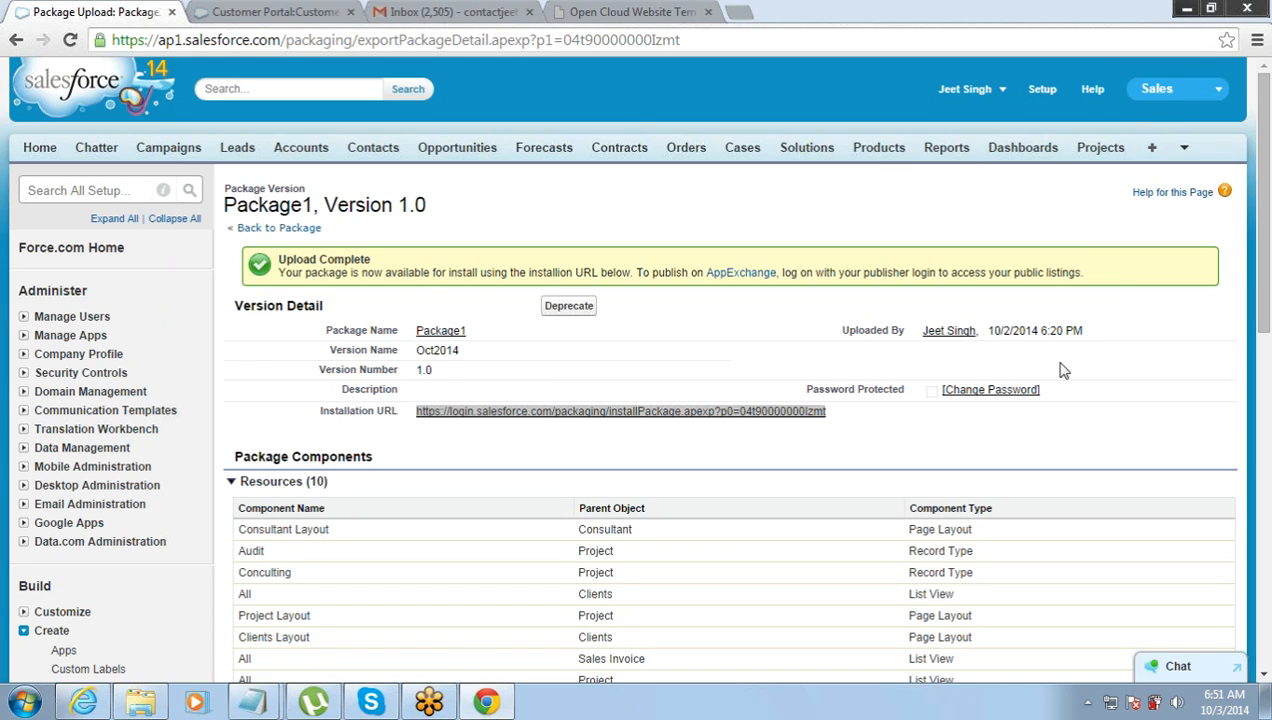
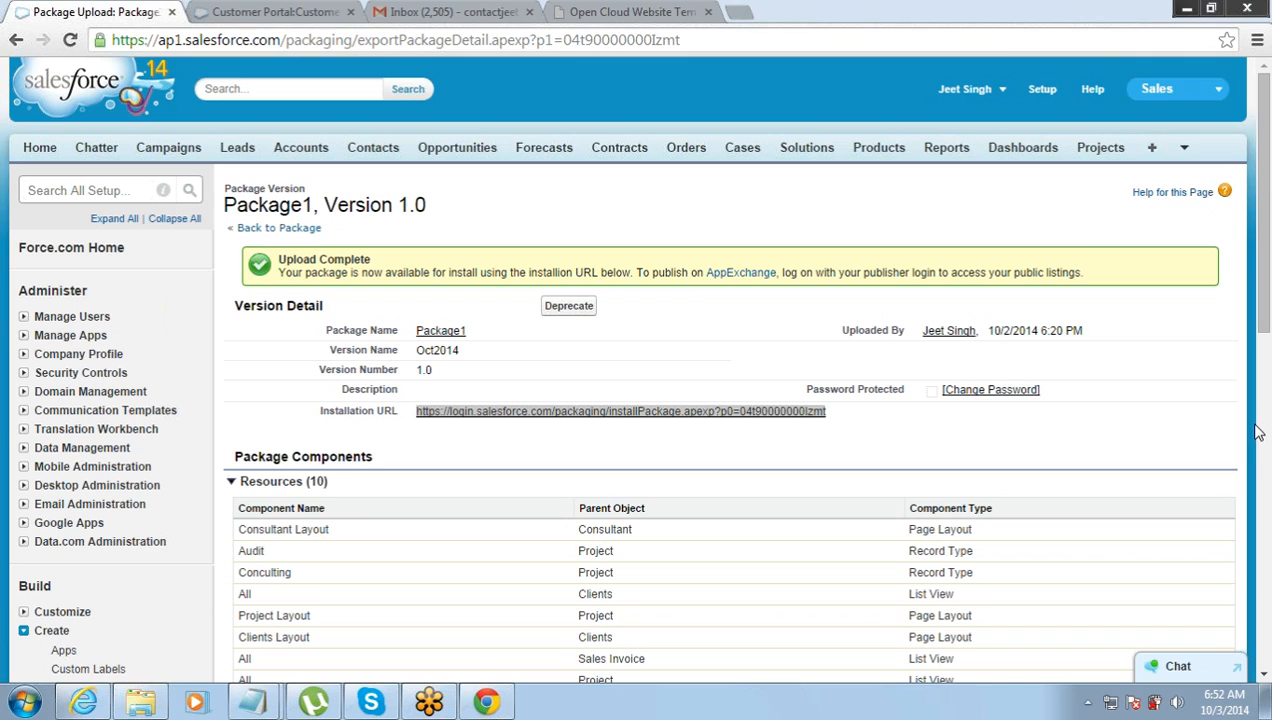
Have a verification code texted, enter the received code, and submit it to log in.
{"action": "left_click", "coordinate": [1187, 9]}
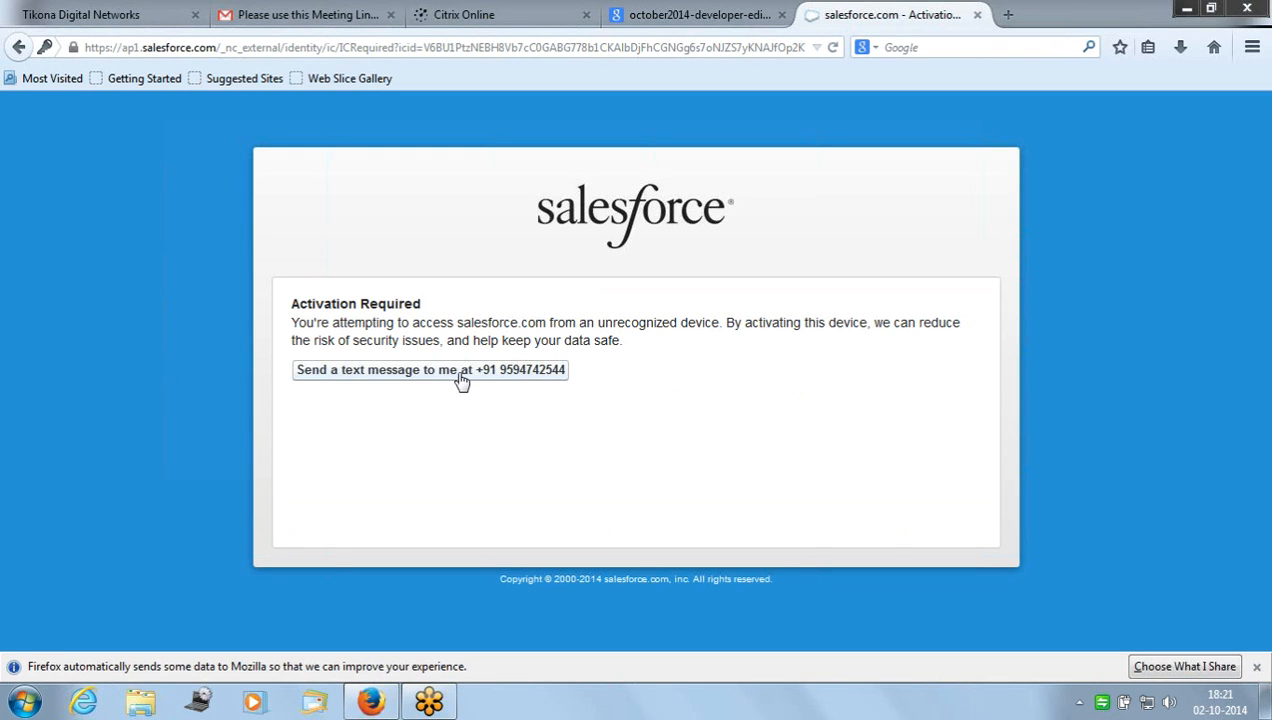
{"action": "left_click", "coordinate": [462, 376]}
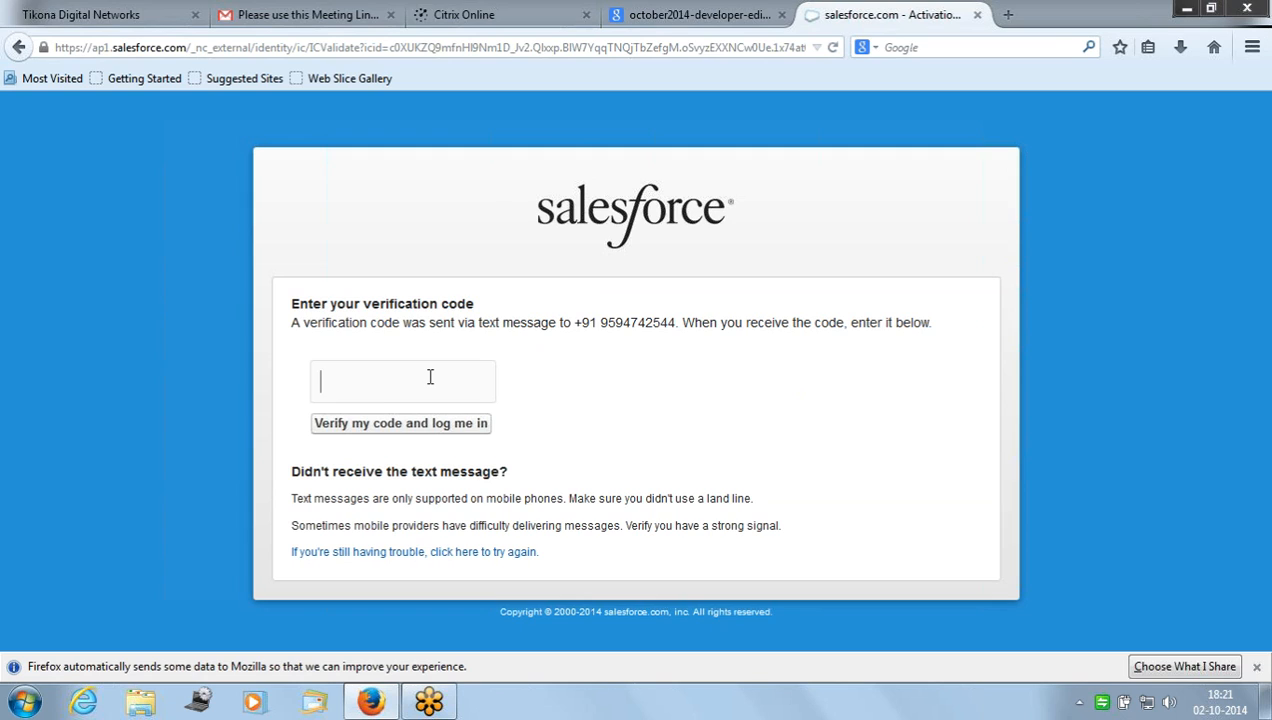
{"action": "left_click", "coordinate": [418, 430]}
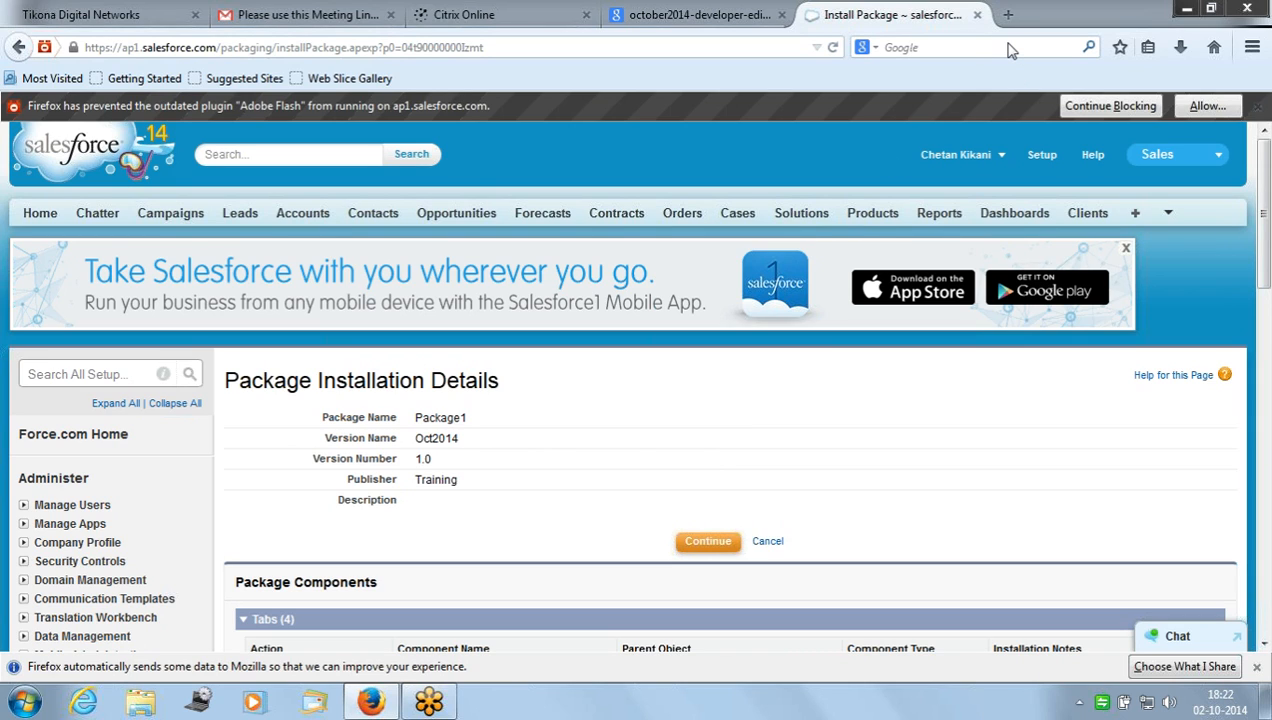
Proceed with installing Package1.
{"action": "left_click", "coordinate": [710, 547]}
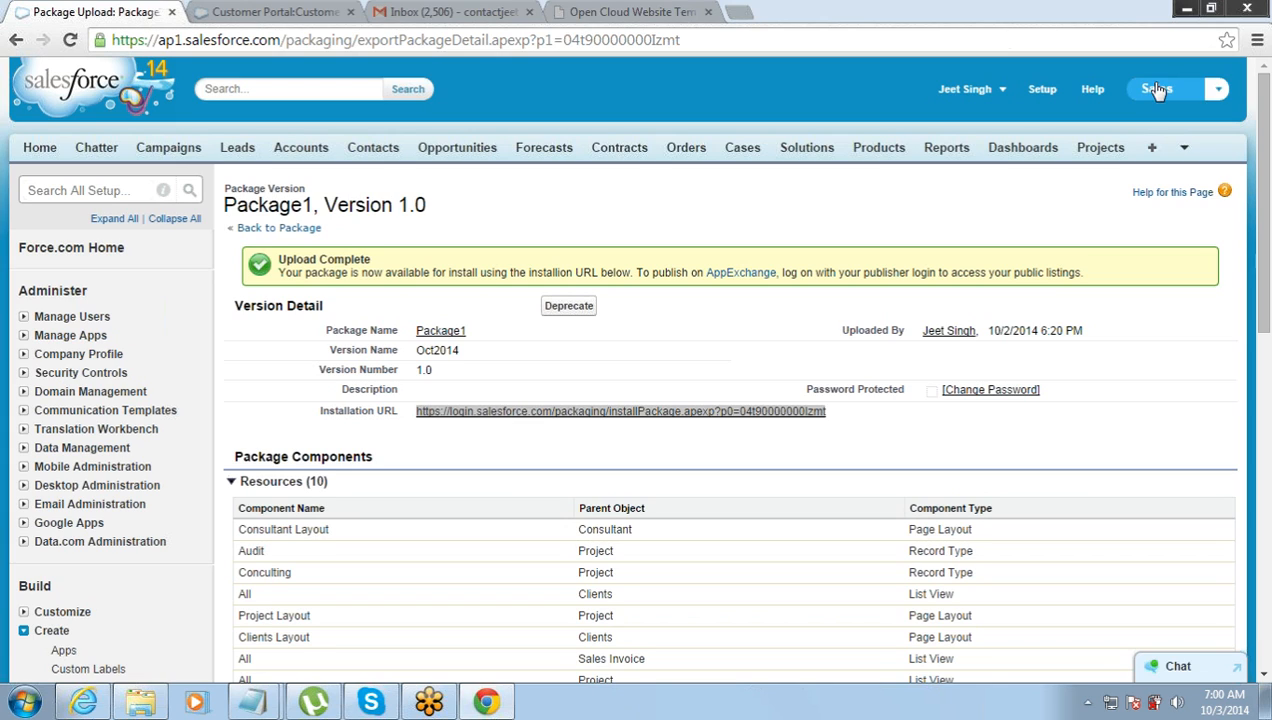
{"action": "left_click_drag", "start_coordinate": [1264, 301], "coordinate": [1222, 148]}
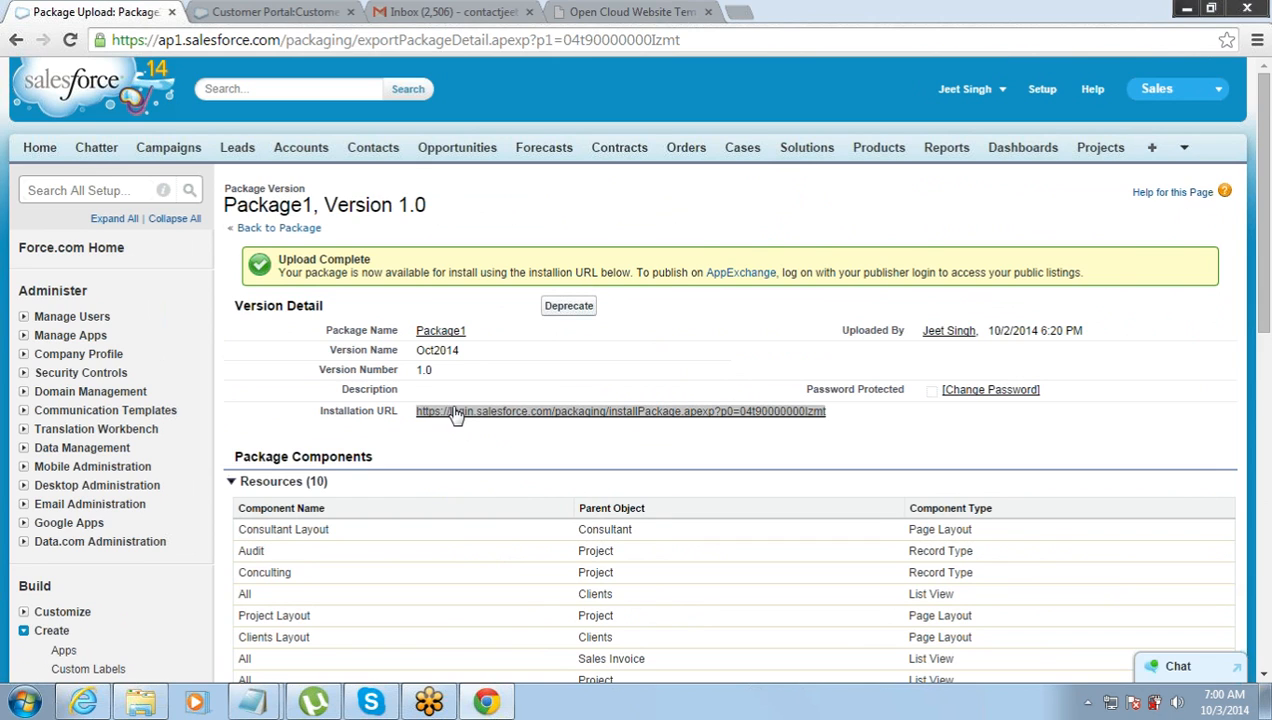
{"action": "mouse_move", "coordinate": [262, 703]}
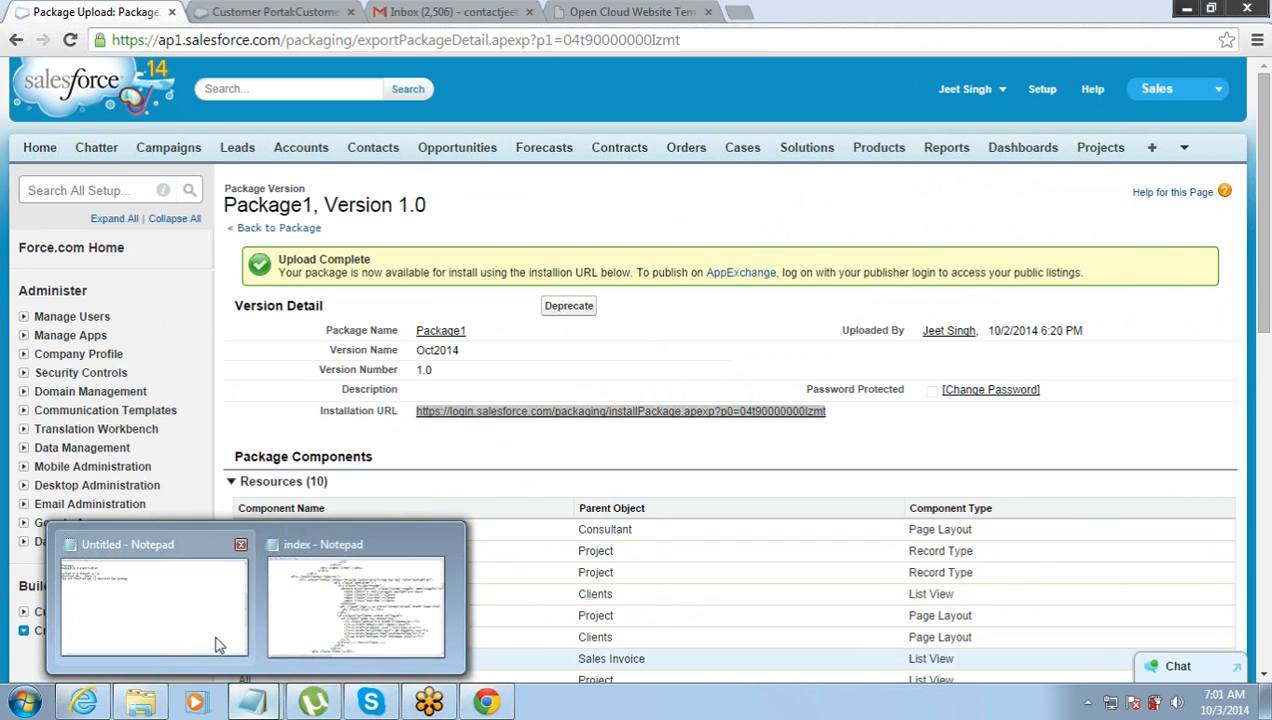
{"action": "left_click", "coordinate": [216, 641]}
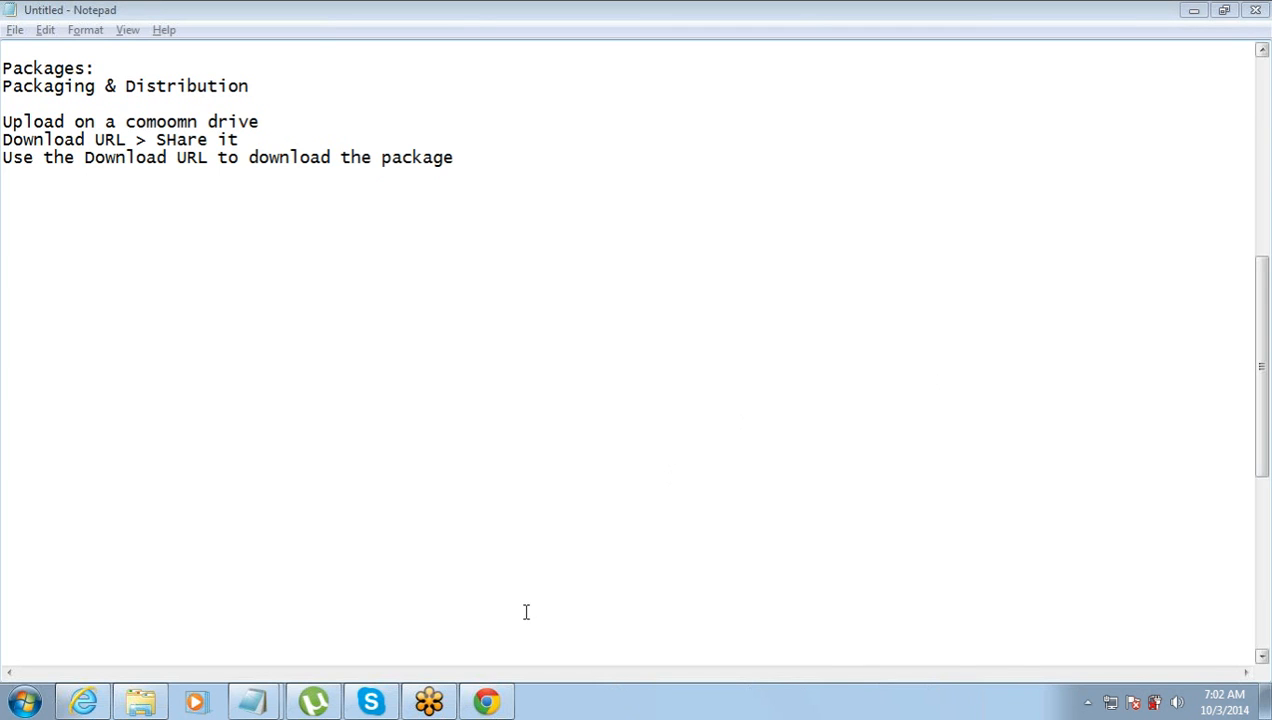
{"action": "left_click", "coordinate": [486, 700]}
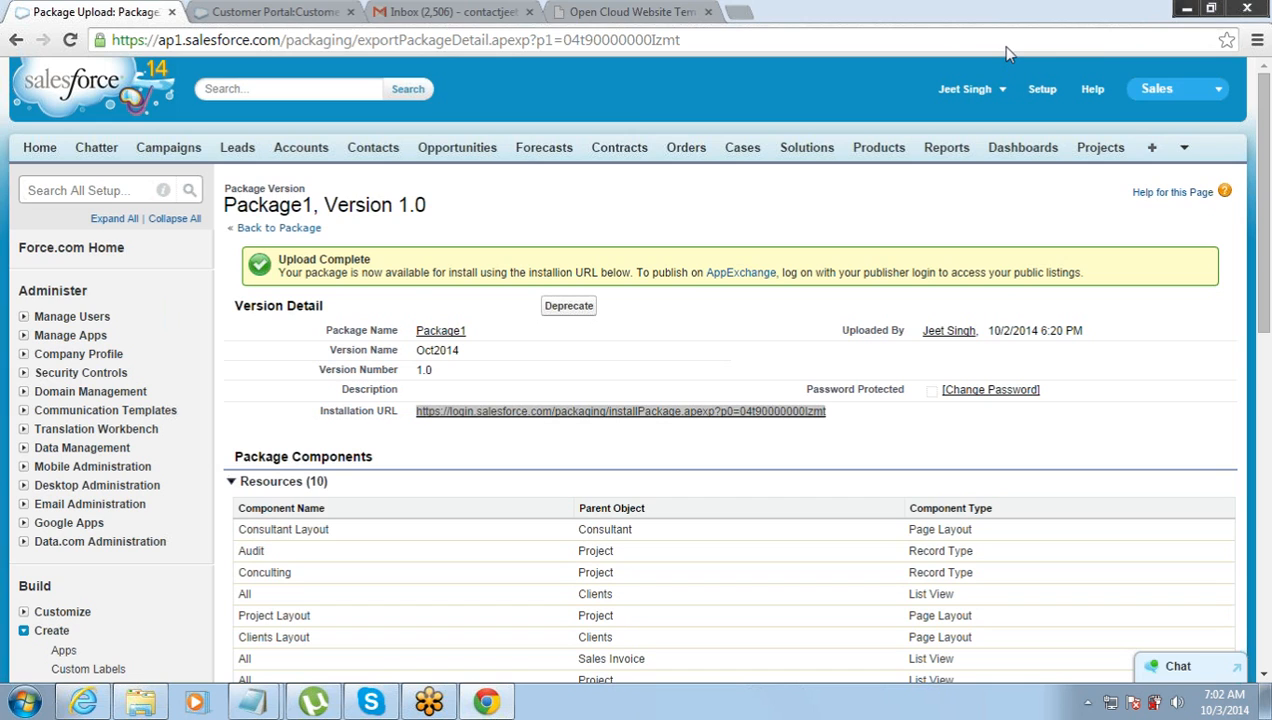
Open the Custom Objects list from Build > Create > Objects in the setup sidebar.
{"action": "left_click", "coordinate": [1266, 333]}
{"action": "scroll", "coordinate": [1266, 333], "scroll_direction": "down", "scroll_amount": 3}
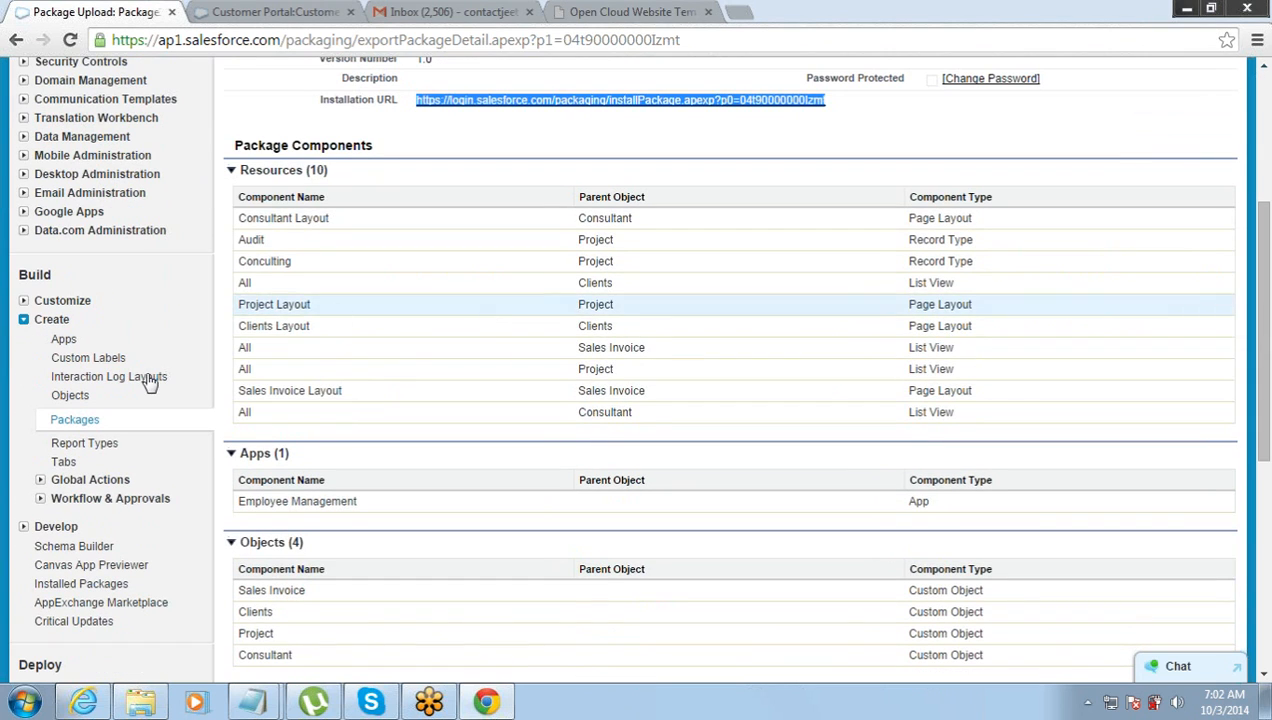
{"action": "left_click", "coordinate": [72, 397]}
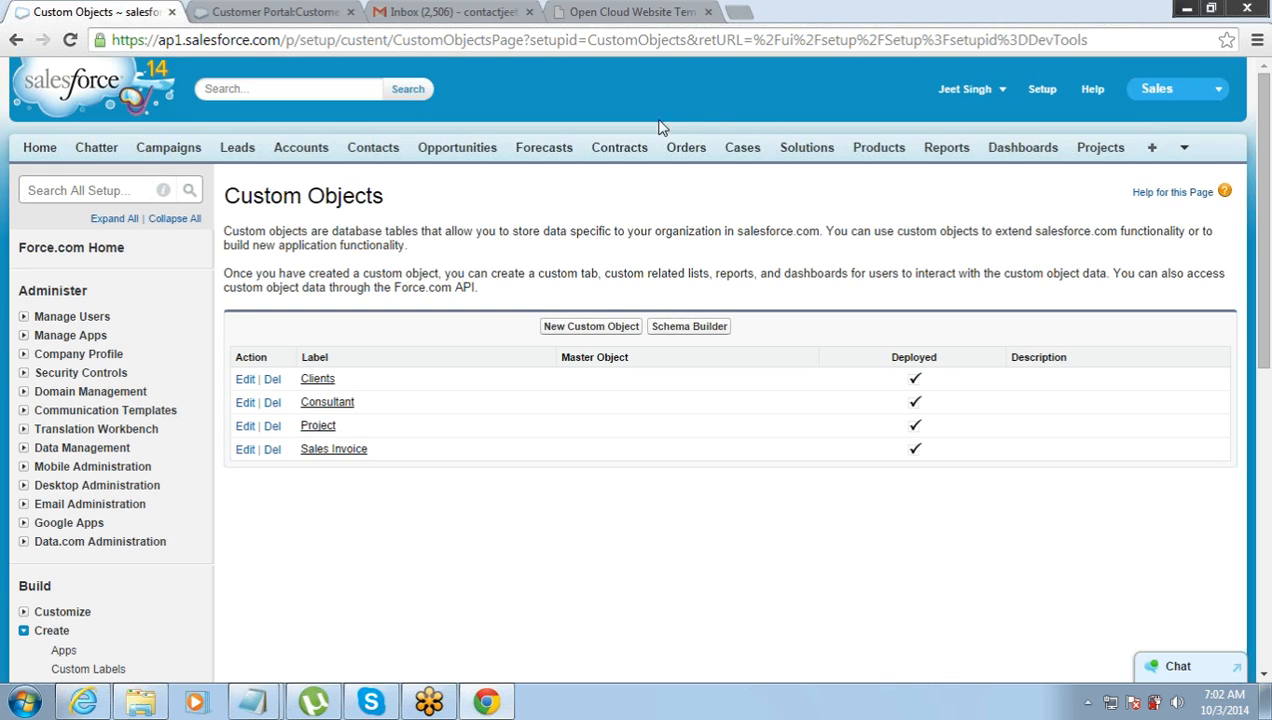
Add a 'Sandbox & Deployments:' heading a few blank lines below the existing Notepad notes.
{"action": "mouse_move", "coordinate": [257, 706]}
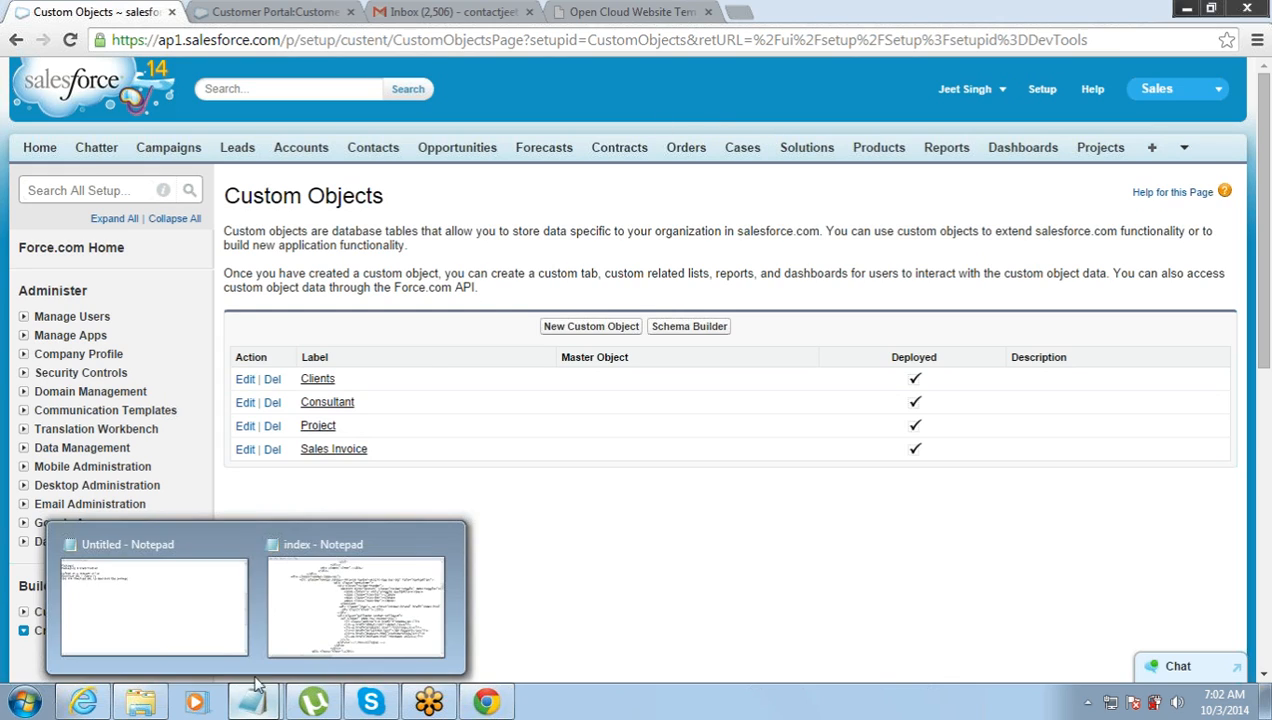
{"action": "left_click", "coordinate": [221, 629]}
{"action": "key", "text": "Return"}
{"action": "key", "text": "Return"}
{"action": "key", "text": "Return"}
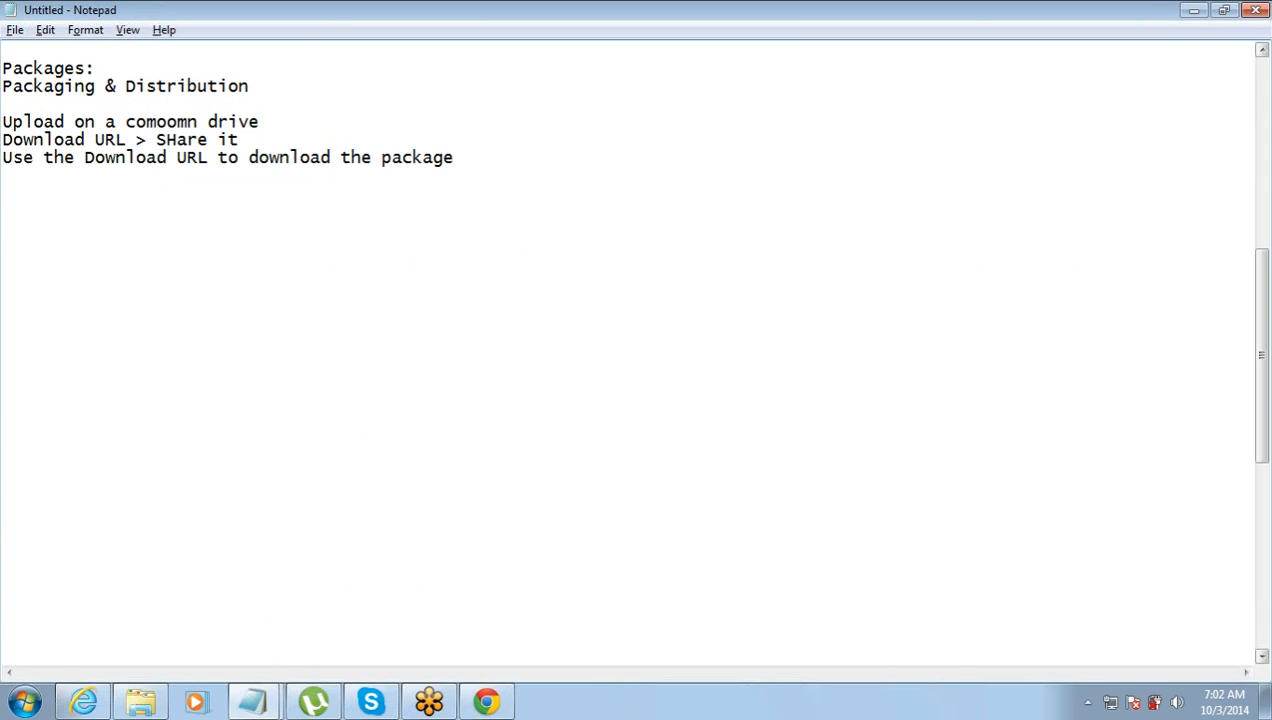
{"action": "type", "text": "Sandbox & Deployments"}
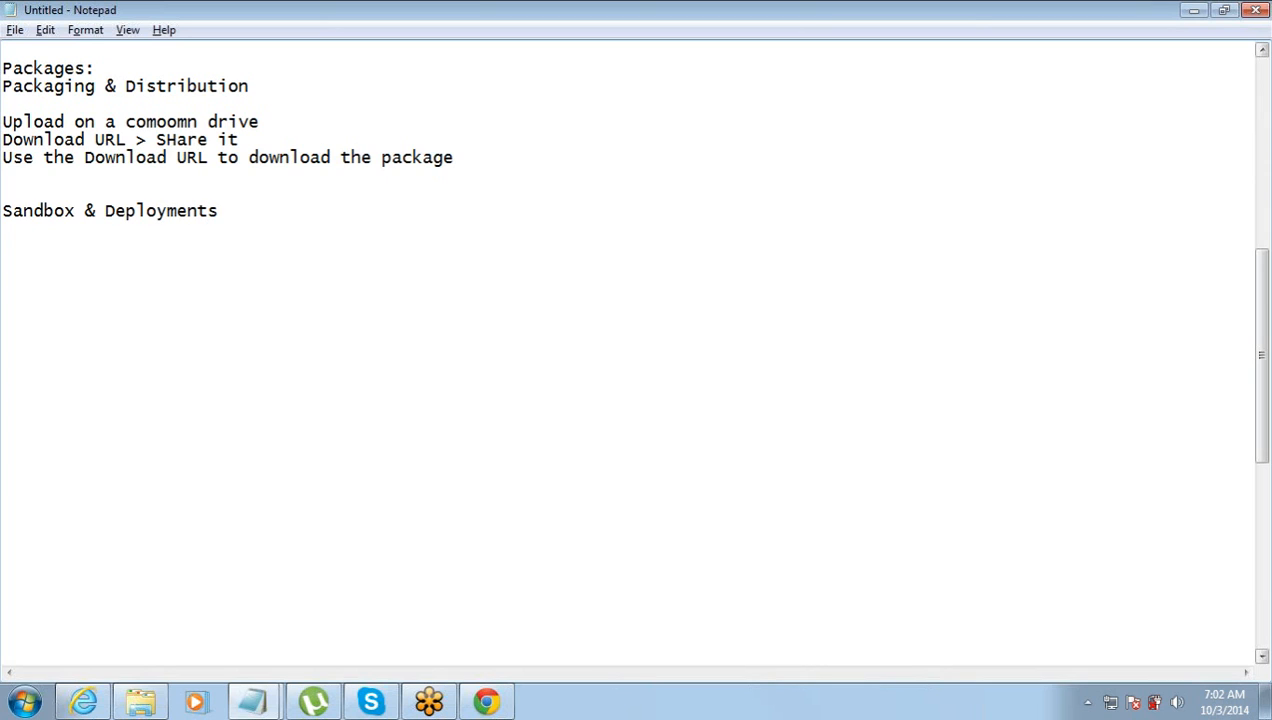
{"action": "type", "text": ":"}
{"action": "key", "text": "Return"}
{"action": "key", "text": "Return"}
{"action": "key", "text": "End"}
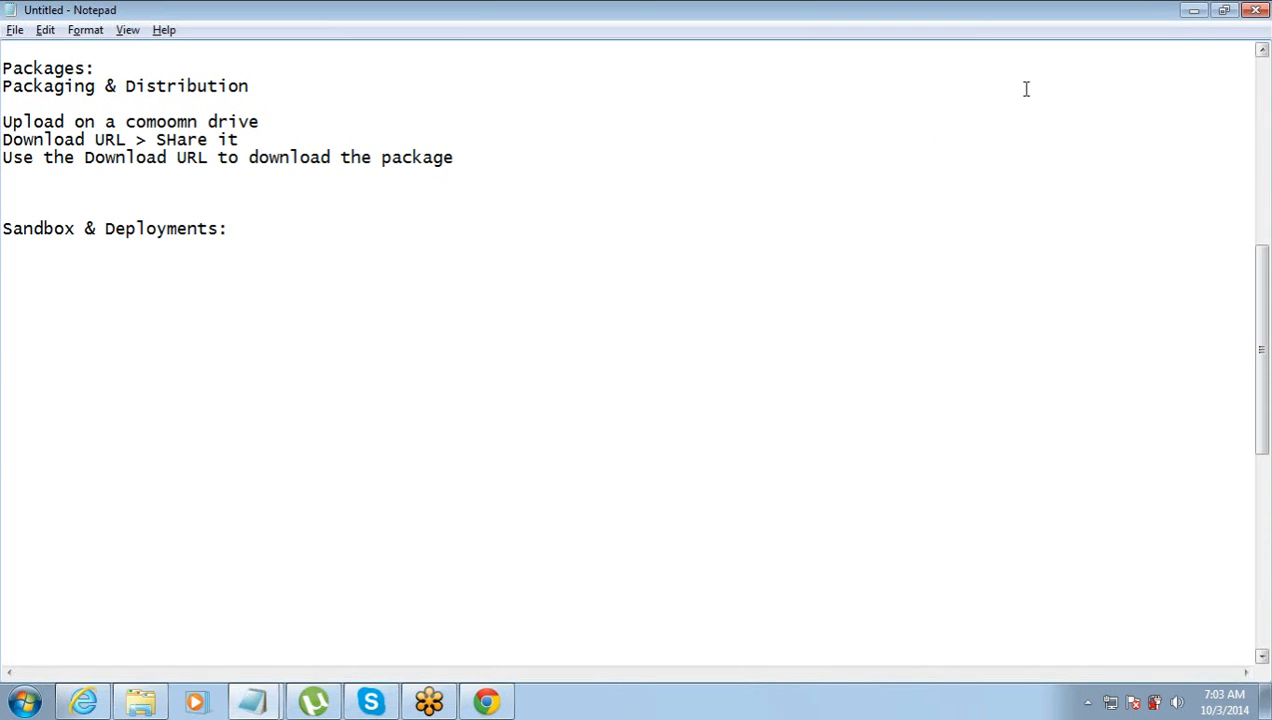
{"action": "left_click", "coordinate": [1259, 43]}
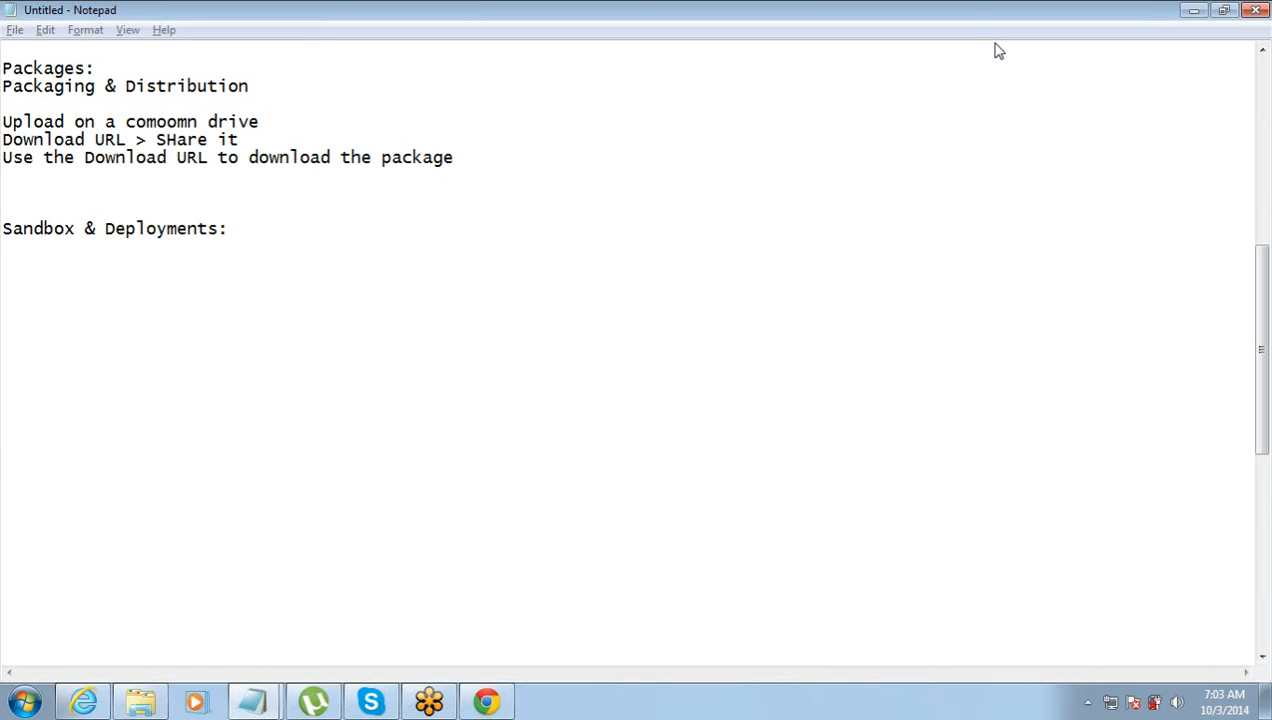
{"action": "left_click", "coordinate": [997, 43]}
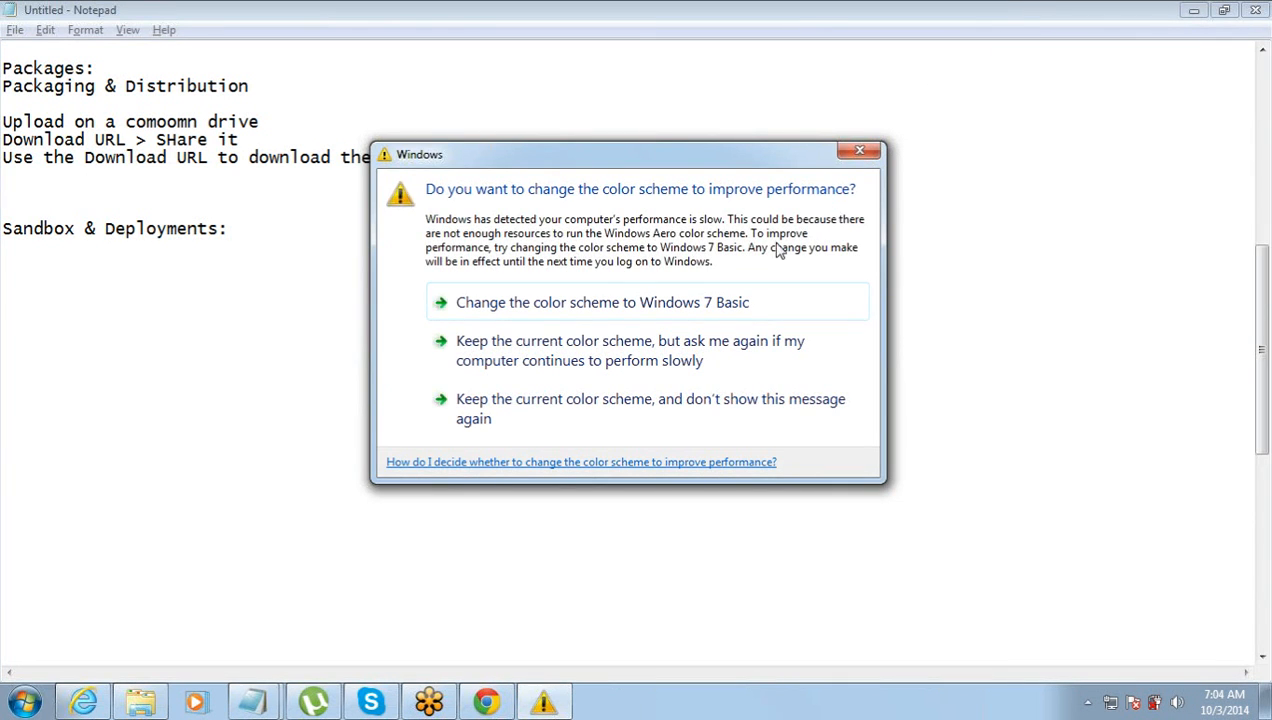
Add a 'Production:' heading two lines beneath the 'Sandbox & Deployments:' heading.
{"action": "left_click", "coordinate": [855, 152]}
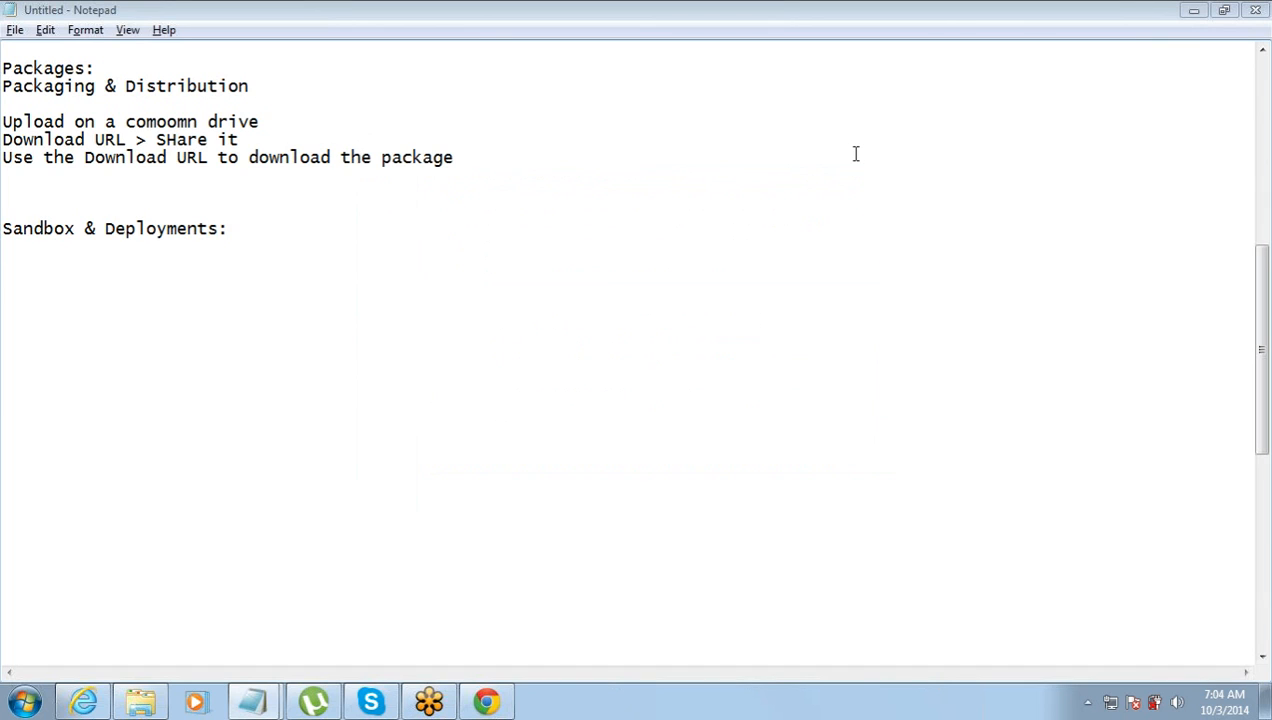
{"action": "key", "text": "Return"}
{"action": "key", "text": "Return"}
{"action": "key", "text": "BackSpace"}
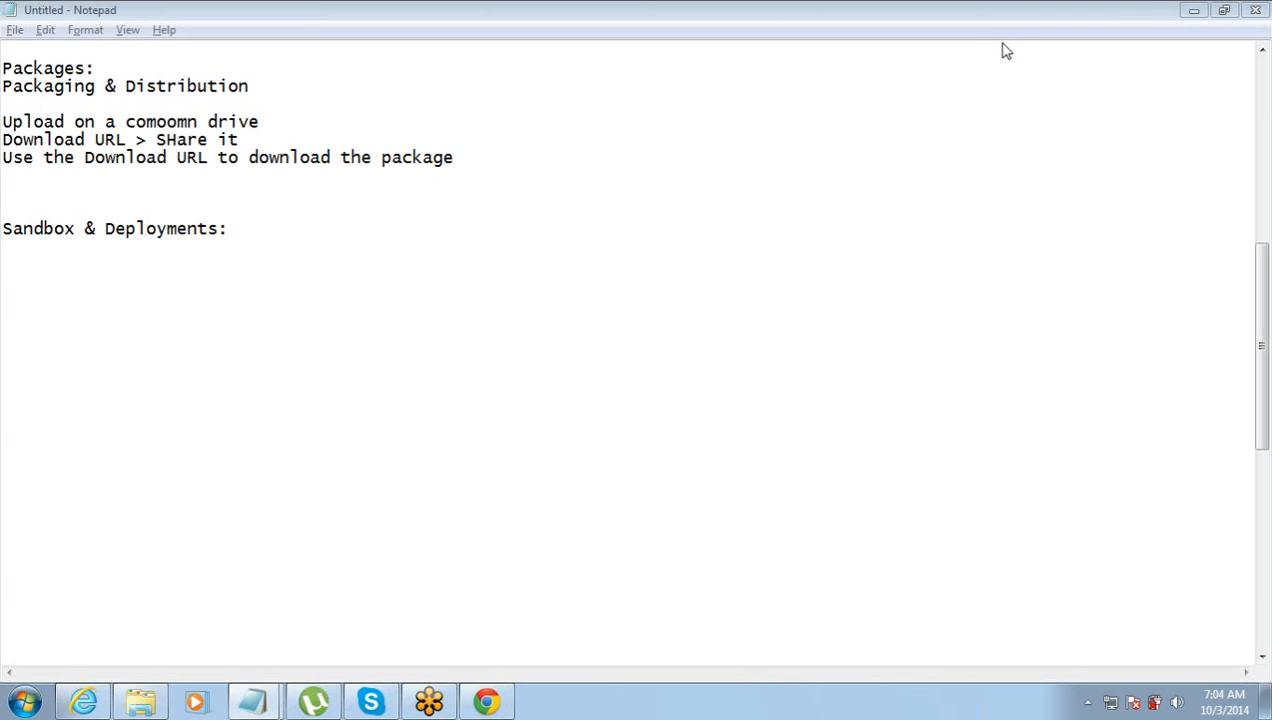
{"action": "left_click", "coordinate": [230, 231]}
{"action": "key", "text": "Return"}
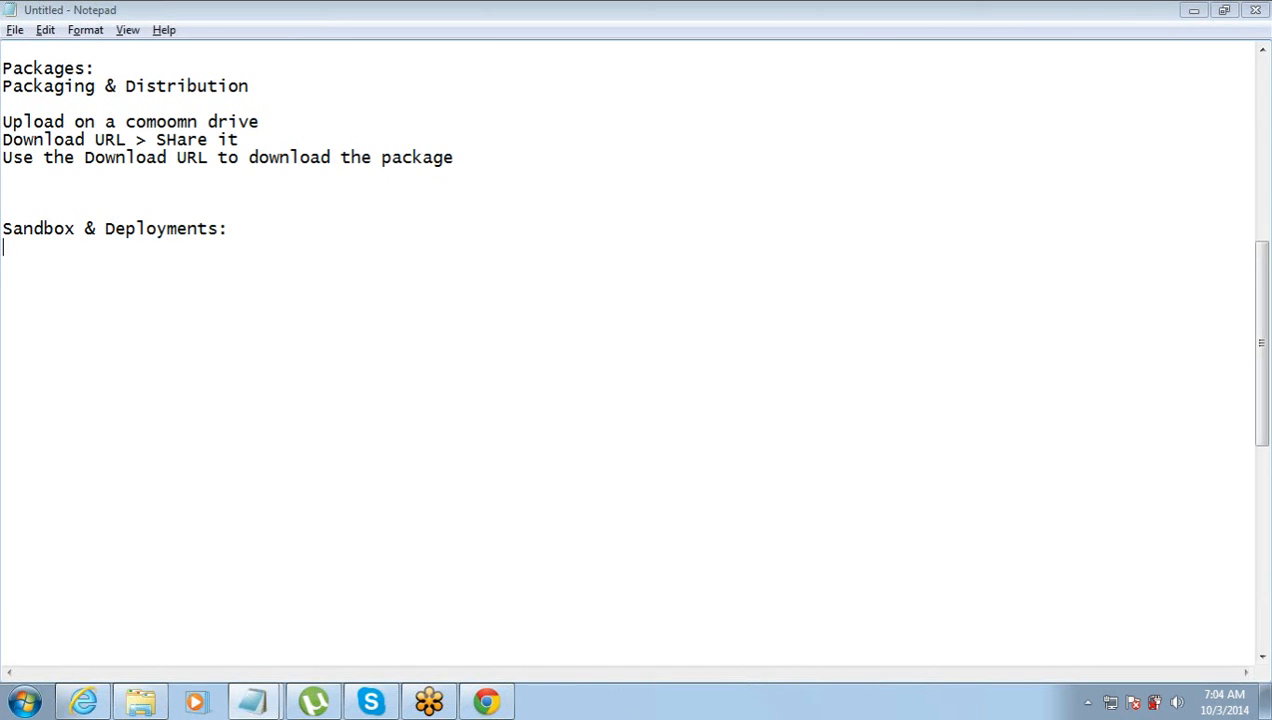
{"action": "key", "text": "Return"}
{"action": "type", "text": "Production:"}
{"action": "key", "text": "Return"}
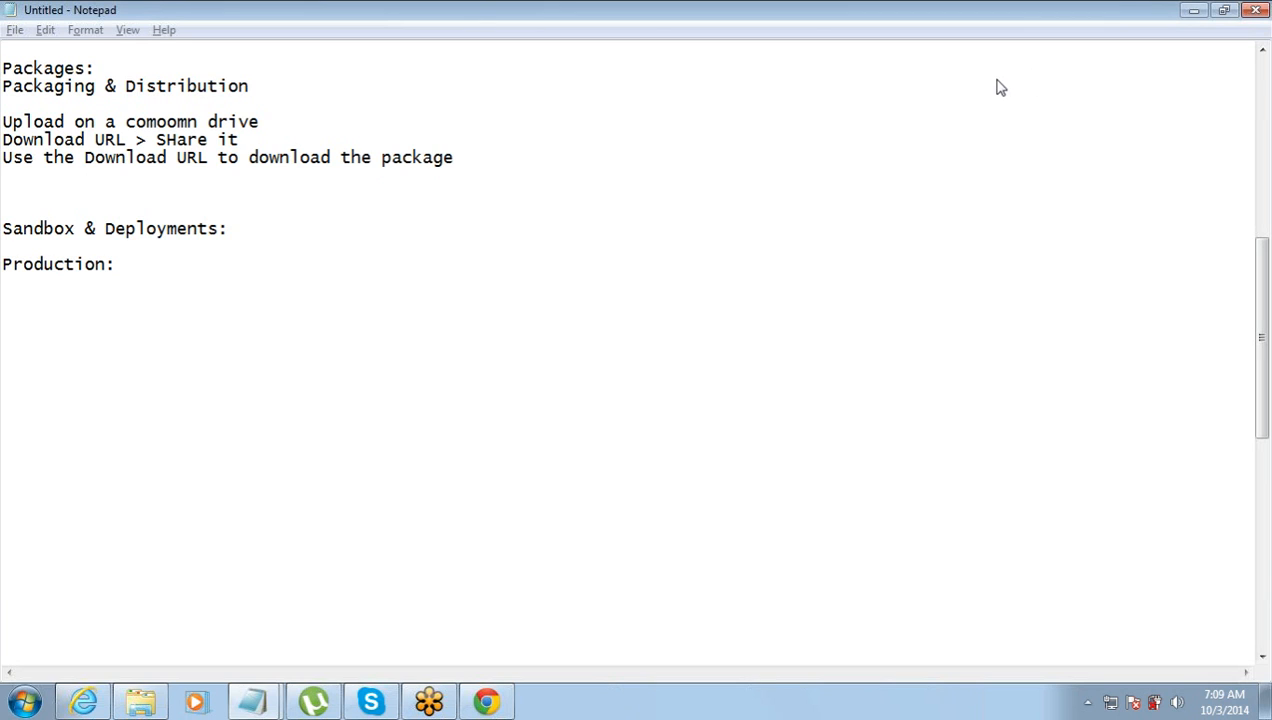
{"action": "left_click", "coordinate": [116, 264]}
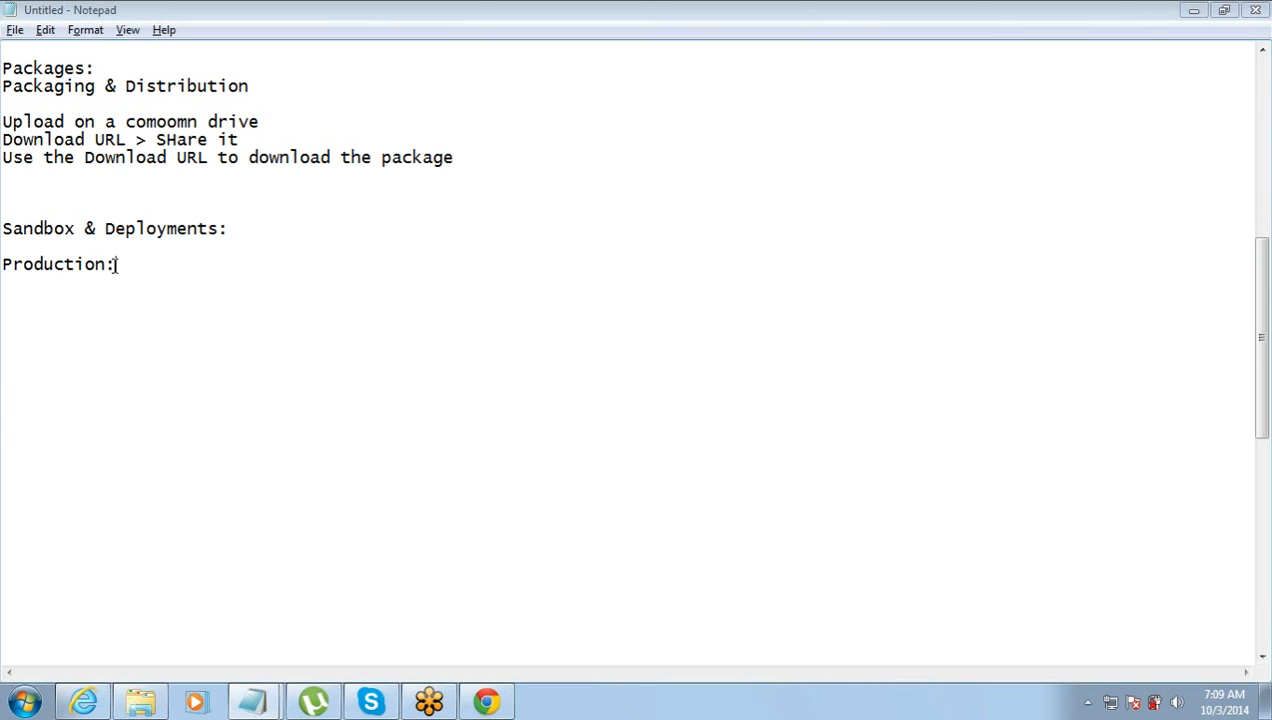
Note 'Create Sandbox: Setup > Data Management > Sandbox' on a new line under Production:.
{"action": "key", "text": "Return"}
{"action": "key", "text": "Return"}
{"action": "type", "text": "Create San"}
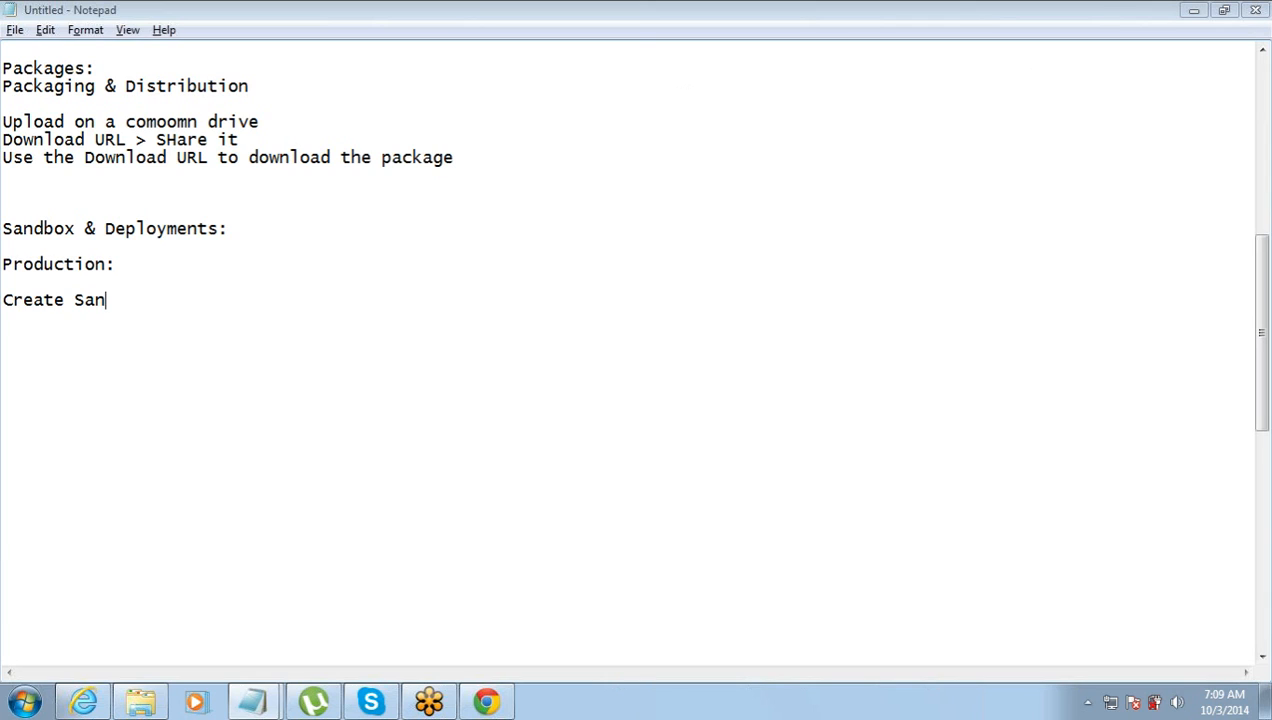
{"action": "type", "text": "dbox:"}
{"action": "type", "text": "Setu"}
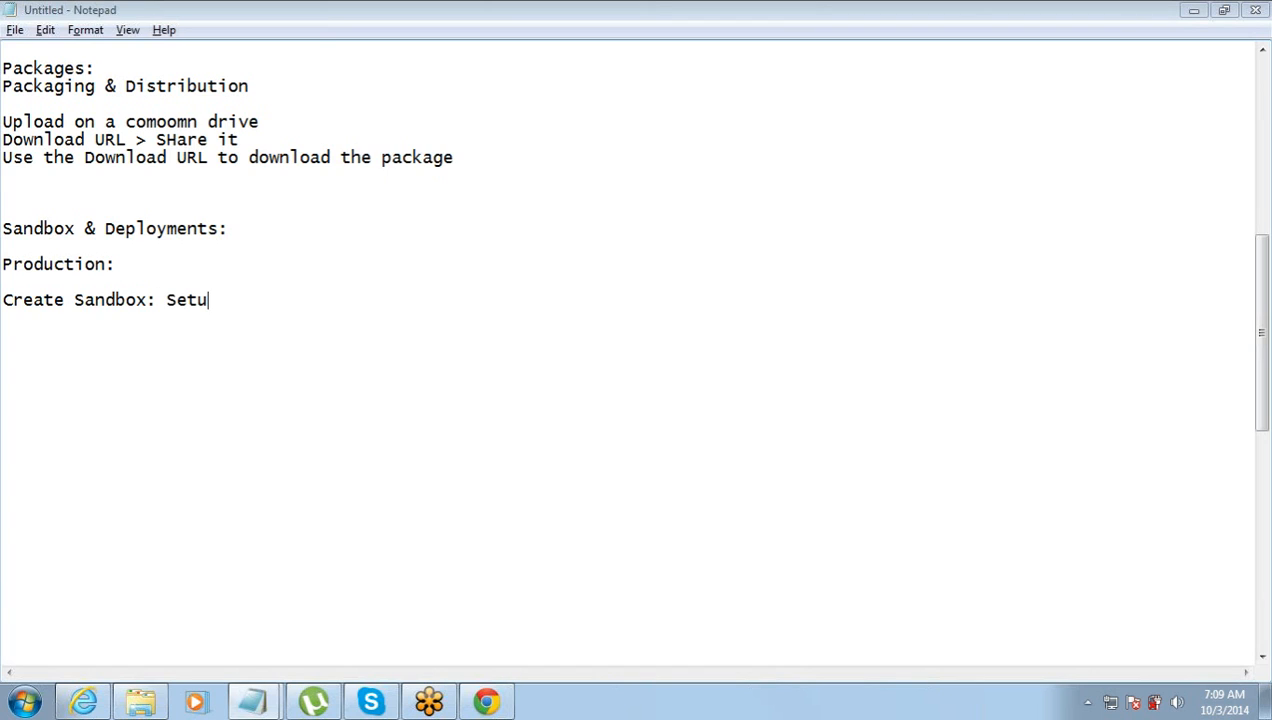
{"action": "type", "text": "p >"}
{"action": "type", "text": "Data Manage"}
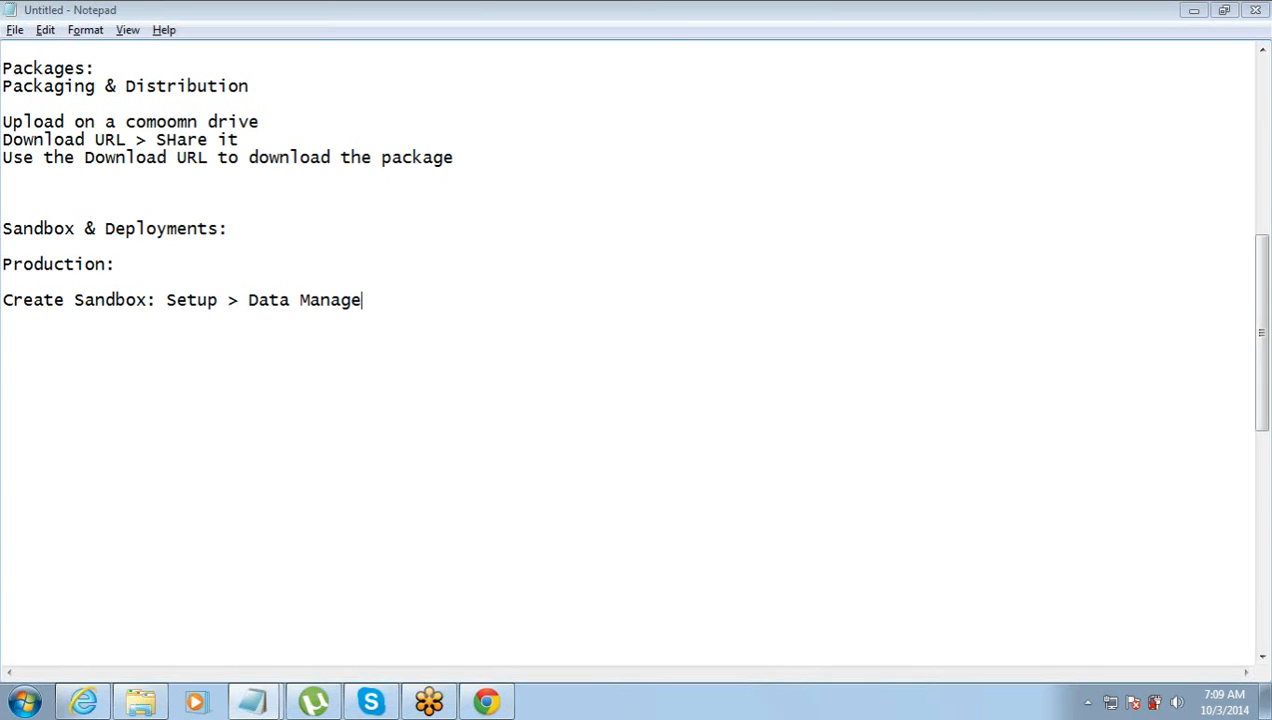
{"action": "type", "text": "ment > Sandbox"}
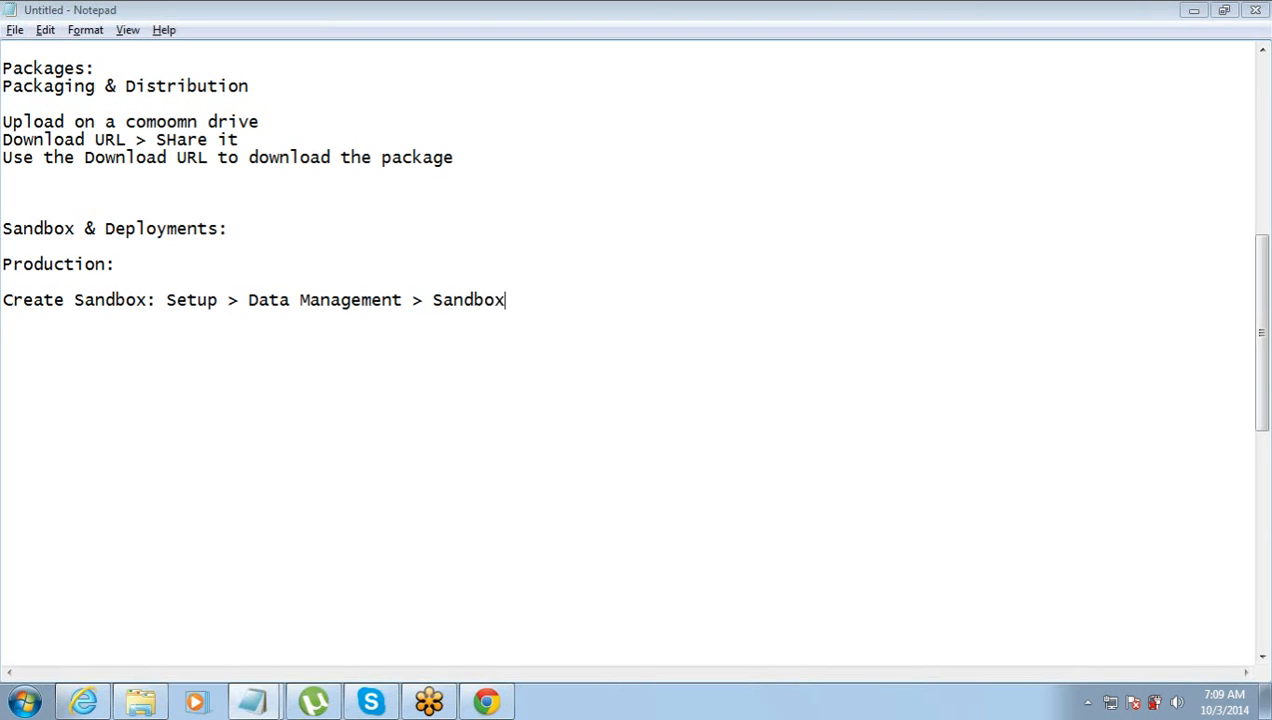
{"action": "key", "text": "alt+Tab"}
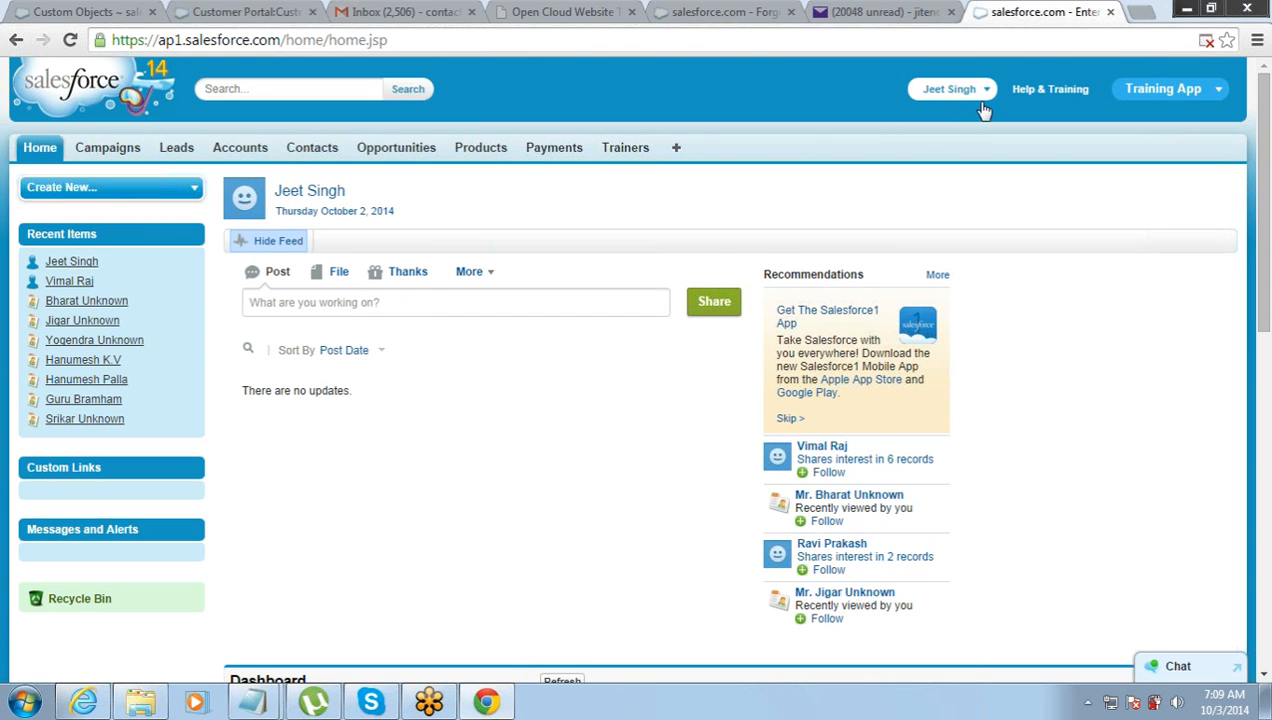
Go to Setup > Data Management > Sandboxes to view Sandbox1 and the available Full licences.
{"action": "left_click", "coordinate": [976, 98]}
{"action": "left_click", "coordinate": [940, 152]}
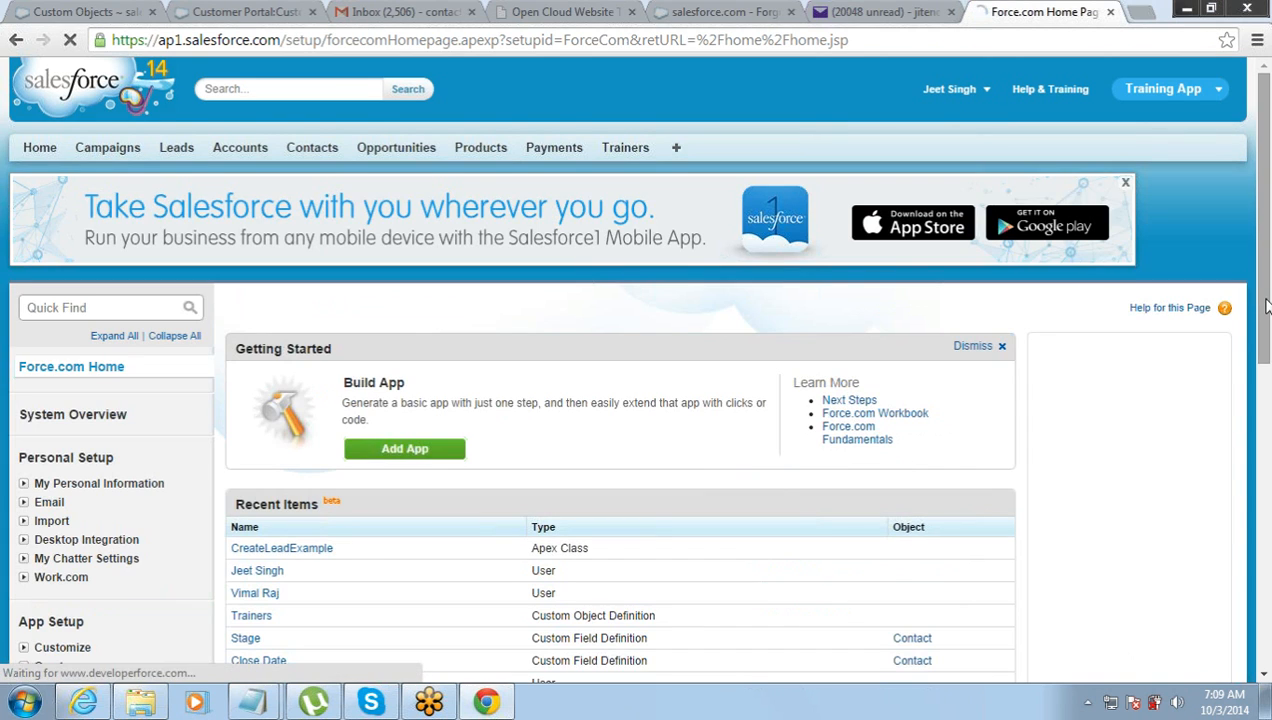
{"action": "left_click_drag", "start_coordinate": [1270, 398], "coordinate": [1268, 628]}
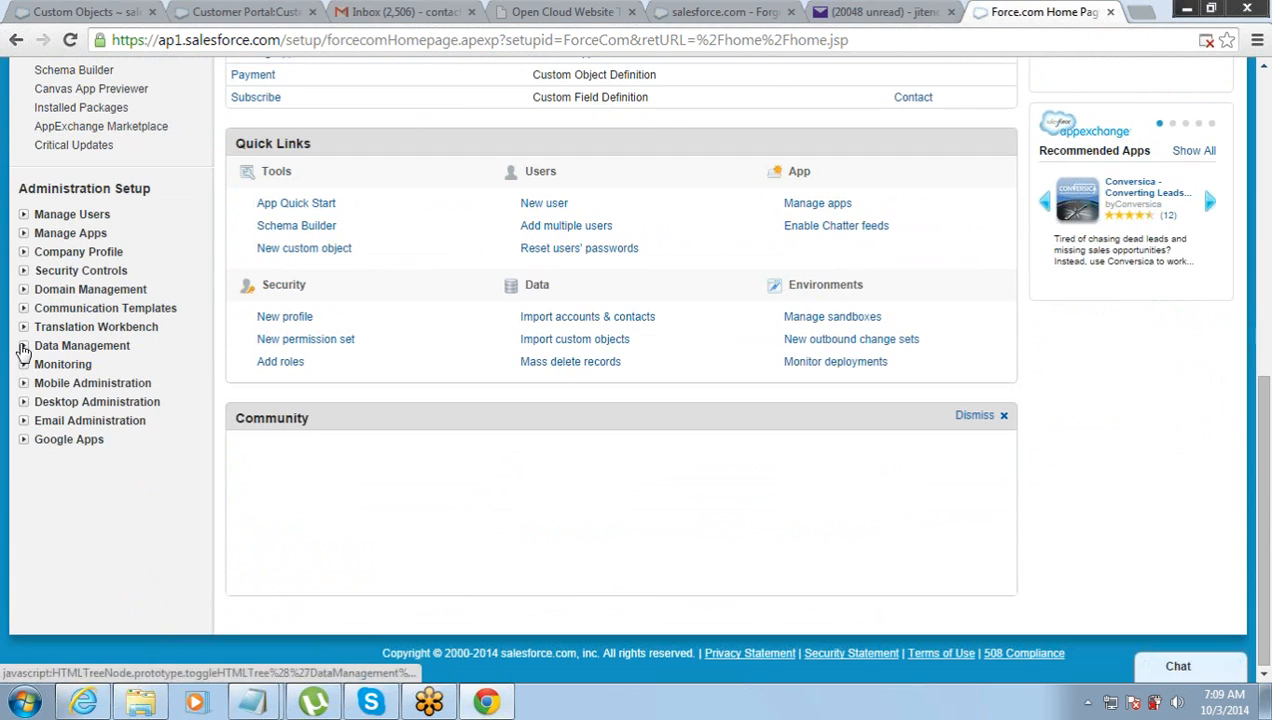
{"action": "left_click", "coordinate": [23, 345]}
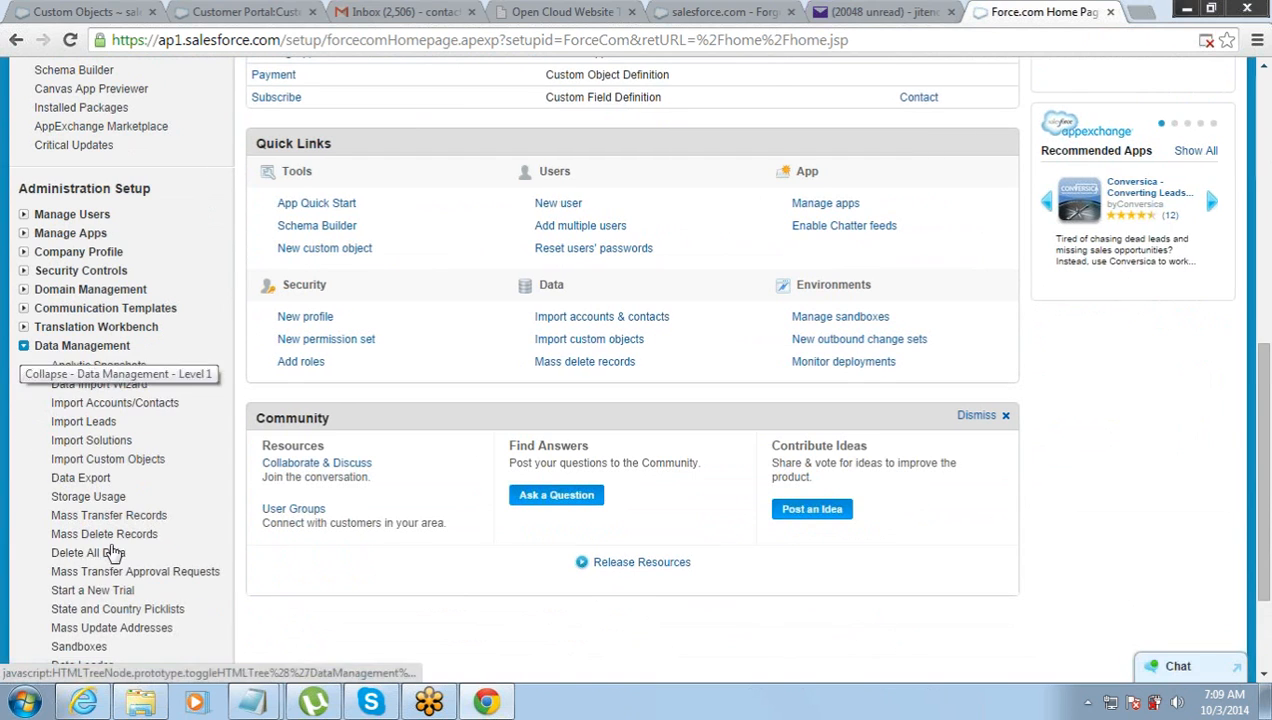
{"action": "left_click", "coordinate": [72, 646]}
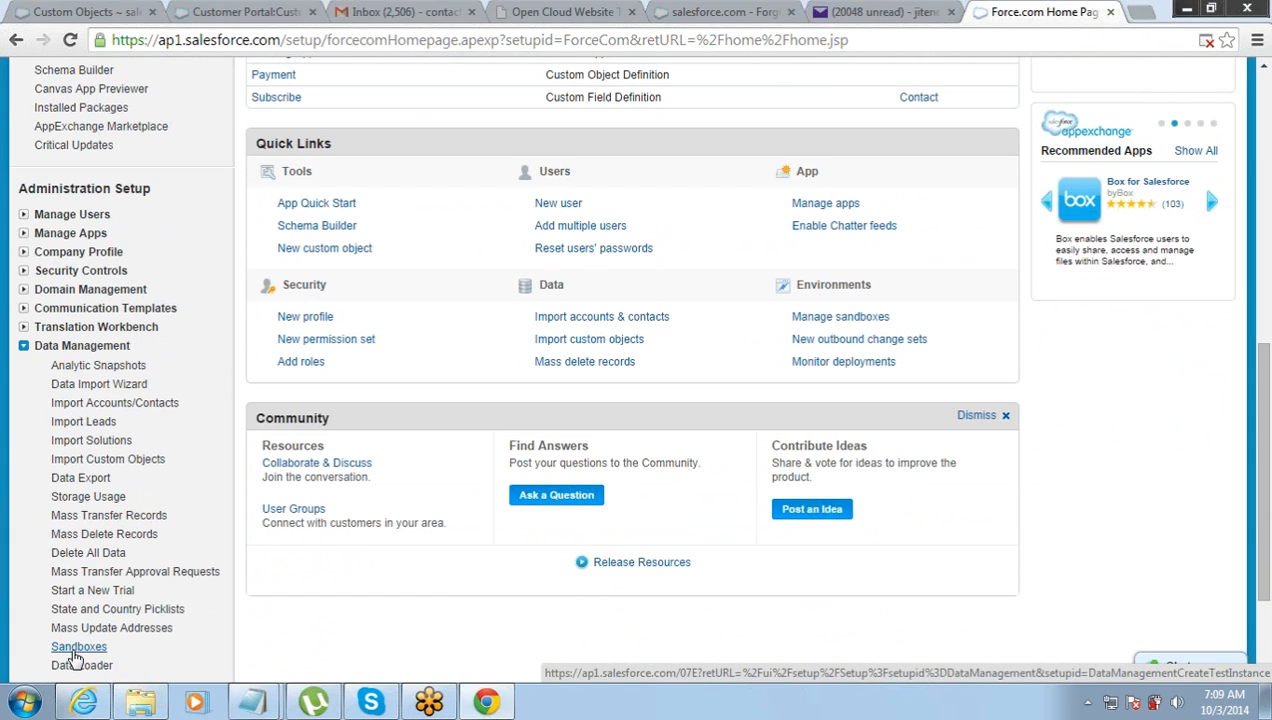
{"action": "left_click", "coordinate": [75, 655]}
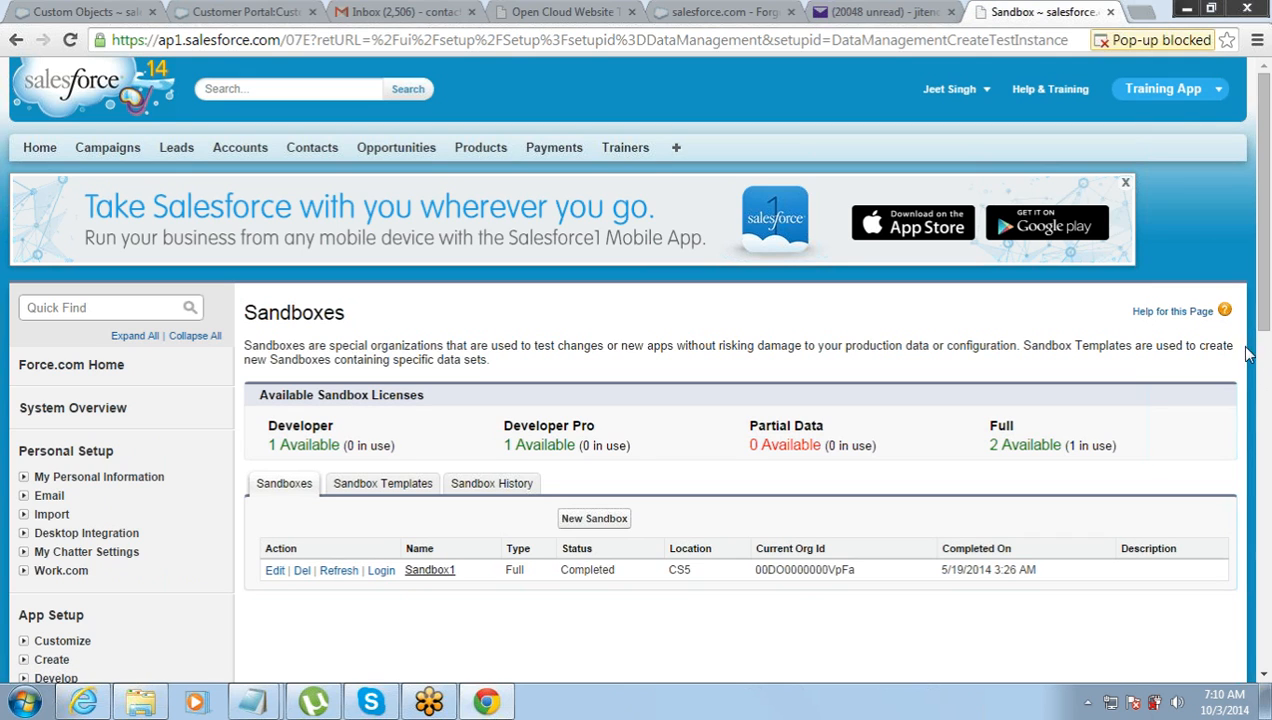
{"action": "left_click_drag", "start_coordinate": [1265, 313], "coordinate": [1267, 357]}
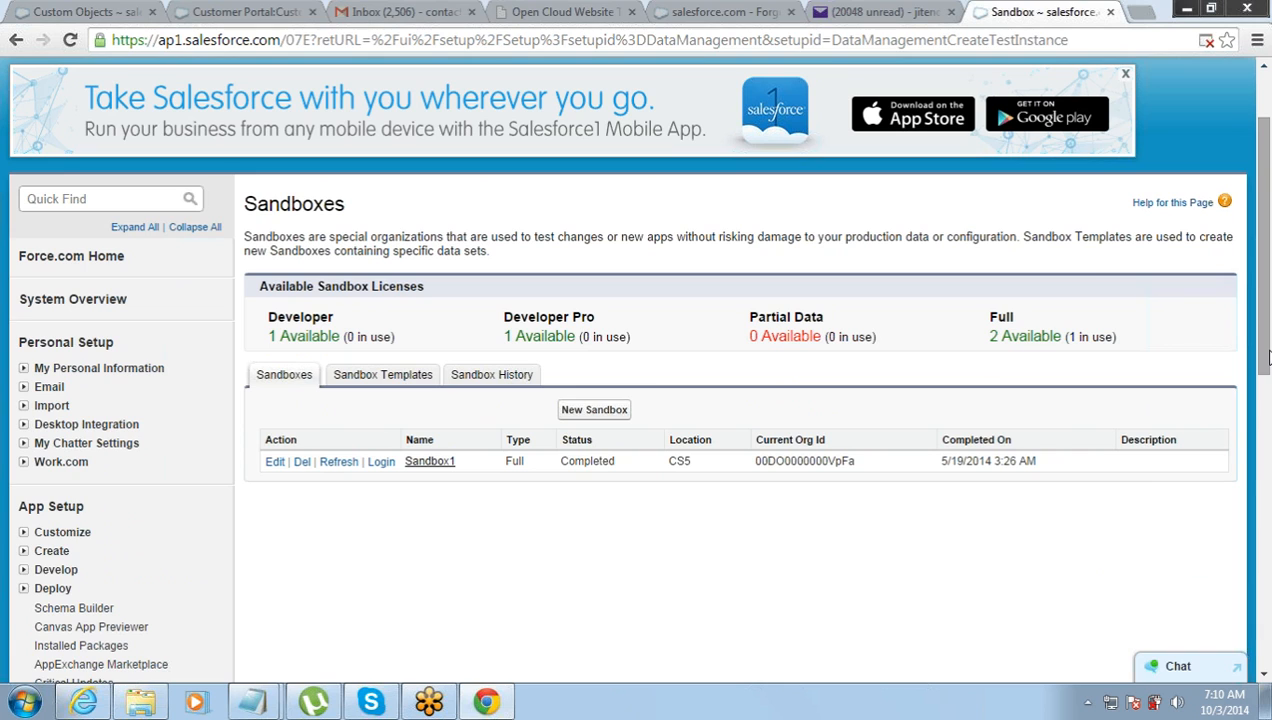
{"action": "left_click_drag", "start_coordinate": [1267, 360], "coordinate": [1267, 366]}
Write the deployment path 'Development > Testing > Production' on one new line in Notepad.
{"action": "key", "text": "alt+Tab"}
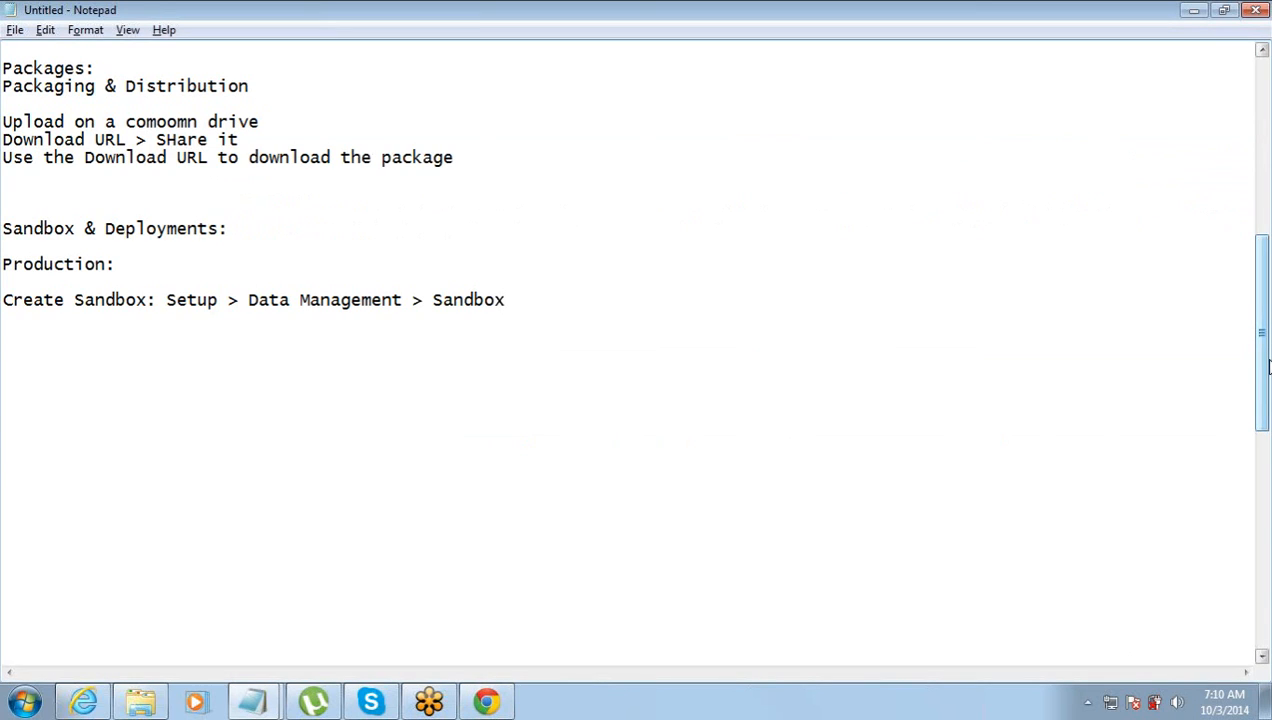
{"action": "key", "text": "Return"}
{"action": "key", "text": "Return"}
{"action": "type", "text": "Development"}
{"action": "key", "text": "Return"}
{"action": "type", "text": "Testing"}
{"action": "key", "text": "Return"}
{"action": "type", "text": "Production"}
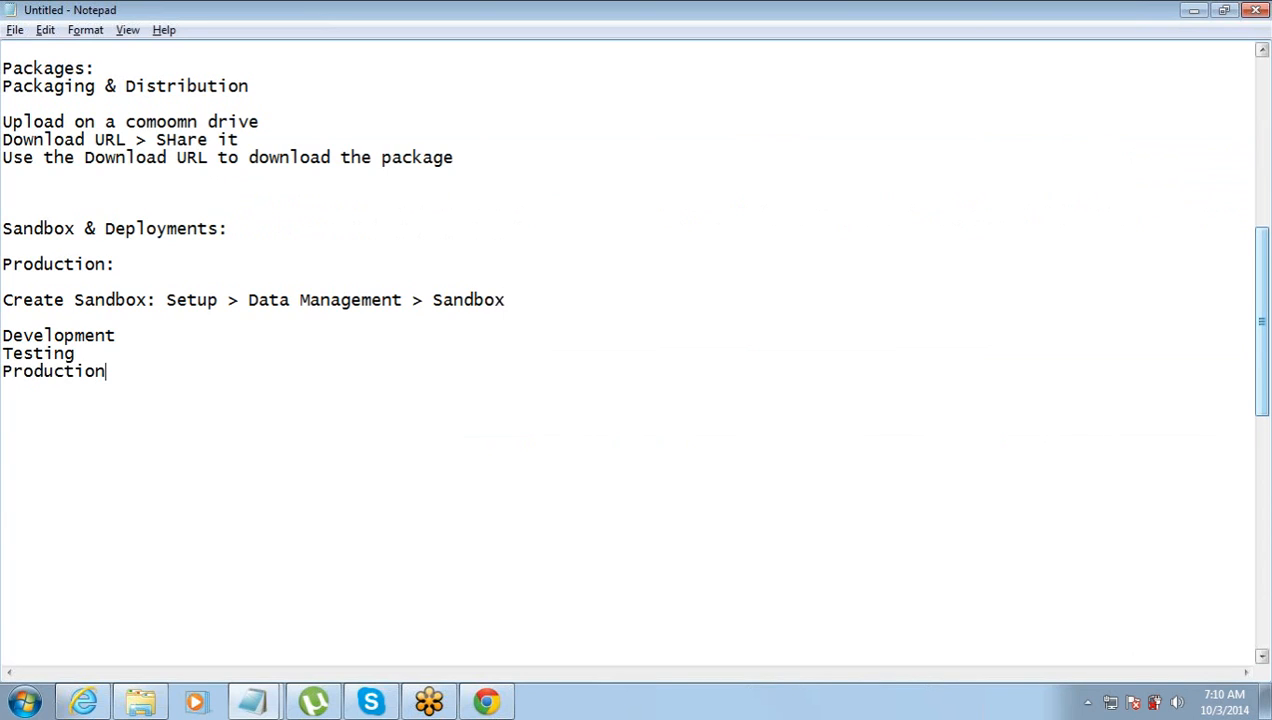
{"action": "key", "text": "Up"}
{"action": "key", "text": "BackSpace"}
{"action": "type", "text": "> Testing"}
{"action": "key", "text": "End"}
{"action": "key", "text": "BackSpace"}
{"action": "type", "text": ">"}
Highlight Development, Testing and Production in turn while explaining the stages, then start a new line.
{"action": "key", "text": "End"}
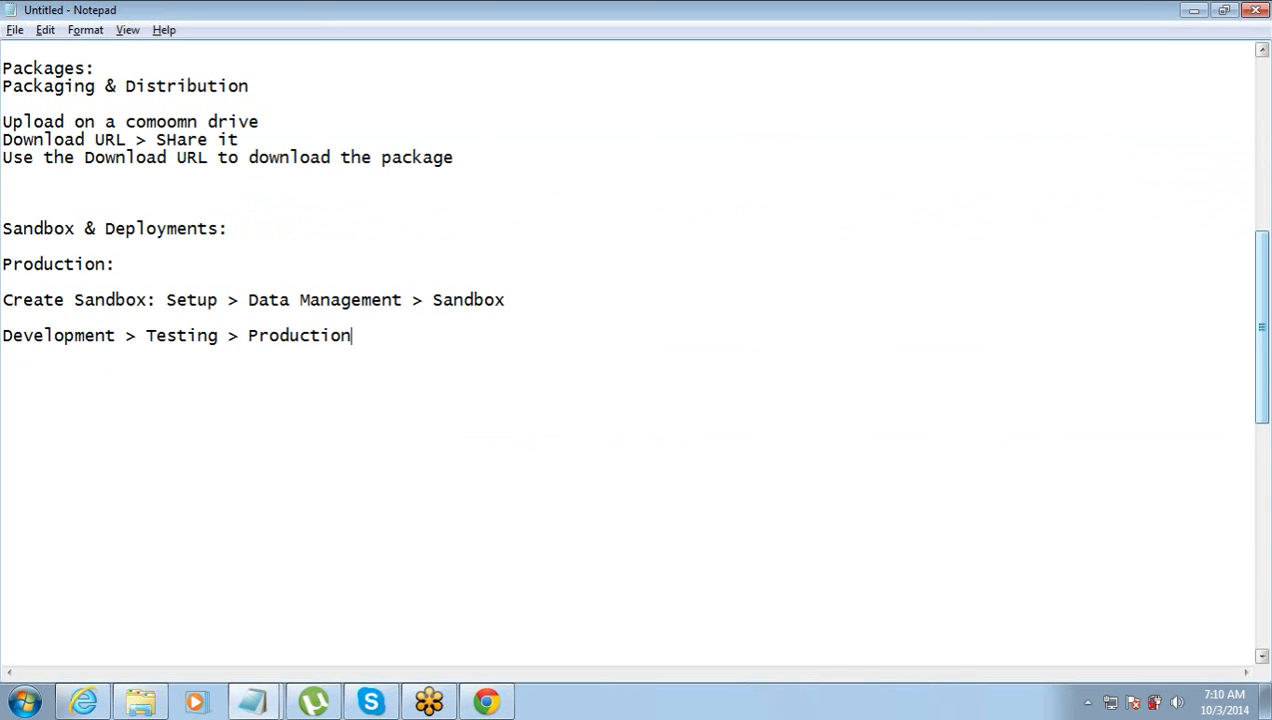
{"action": "key", "text": "Home"}
{"action": "key", "text": "ctrl+shift+Right"}
{"action": "key", "text": "shift+Left"}
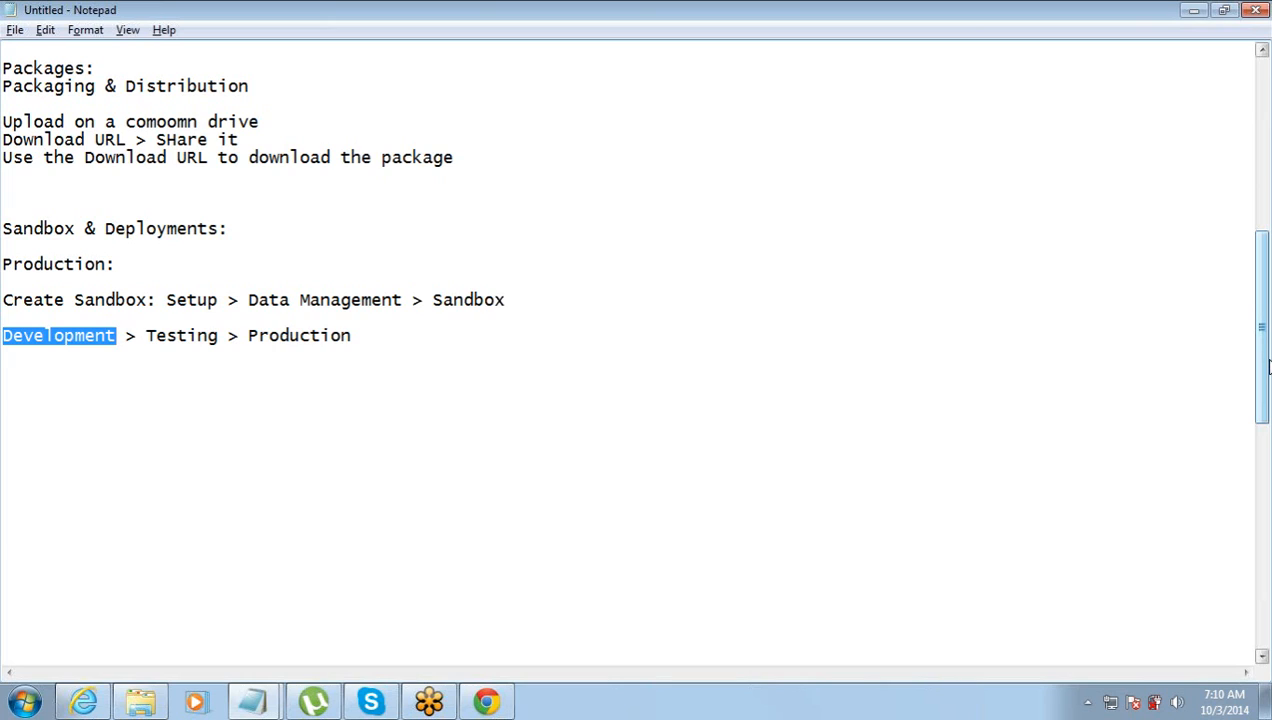
{"action": "key", "text": "ctrl+Right"}
{"action": "key", "text": "ctrl+Right"}
{"action": "key", "text": "ctrl+shift+Right"}
{"action": "key", "text": "shift+Left"}
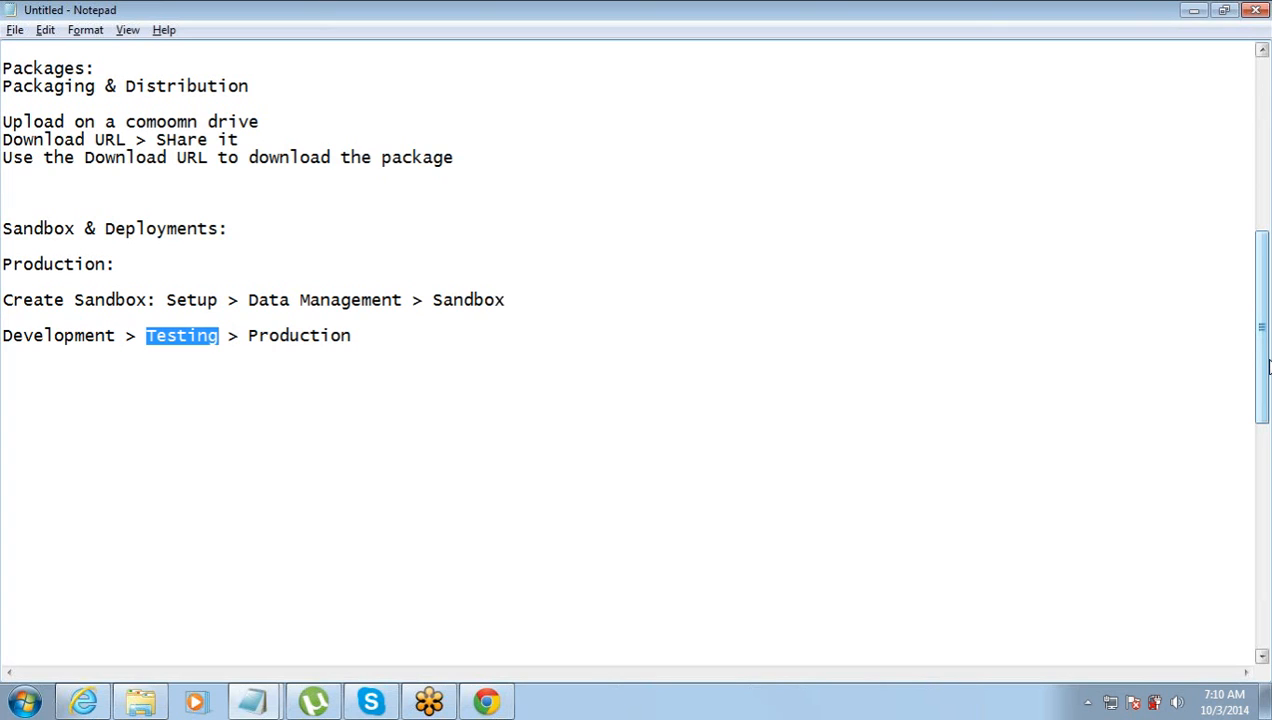
{"action": "key", "text": "End"}
{"action": "key", "text": "ctrl+shift+Left"}
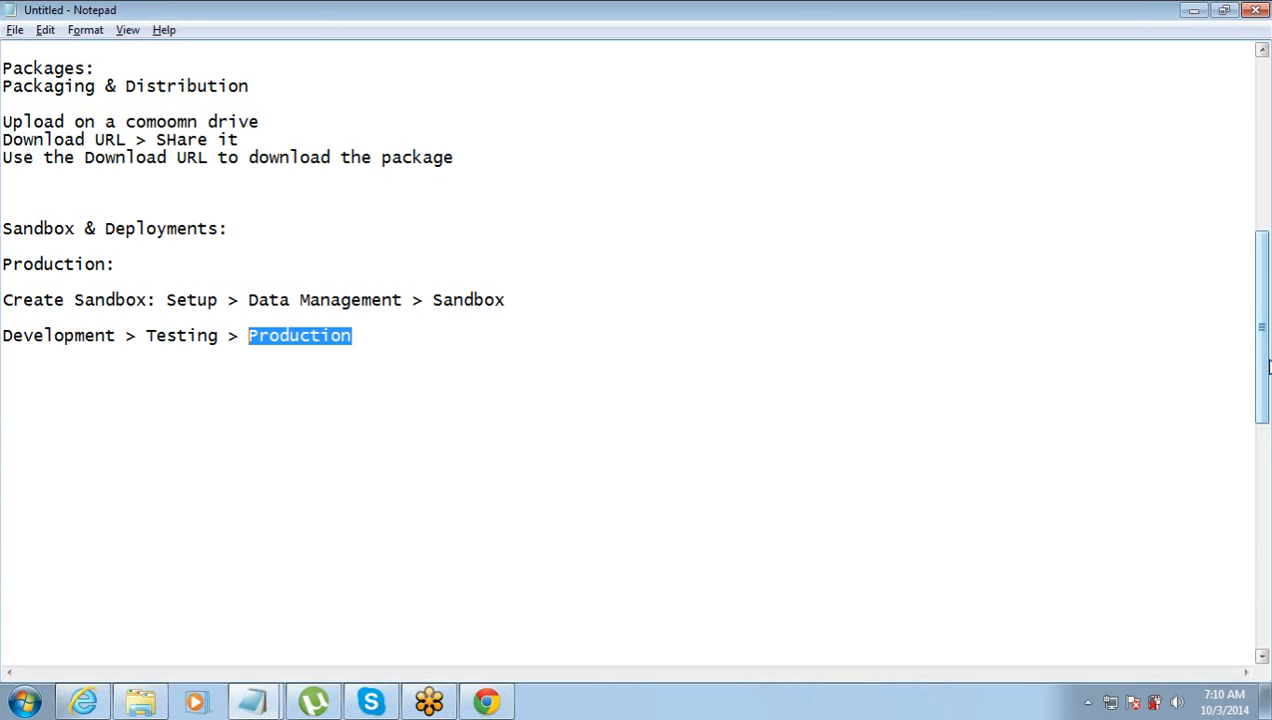
{"action": "key", "text": "ctrl+Left"}
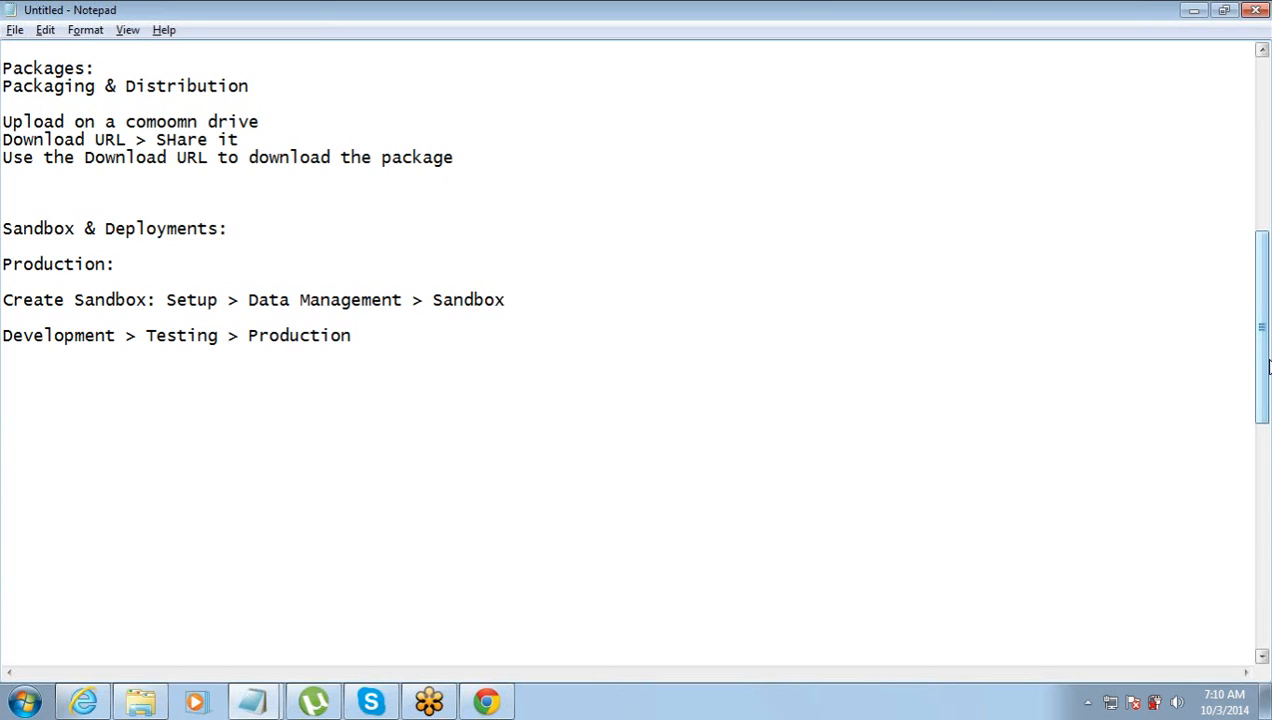
{"action": "key", "text": "ctrl+shift+Left"}
{"action": "key", "text": "End"}
{"action": "key", "text": "ctrl+shift+Left"}
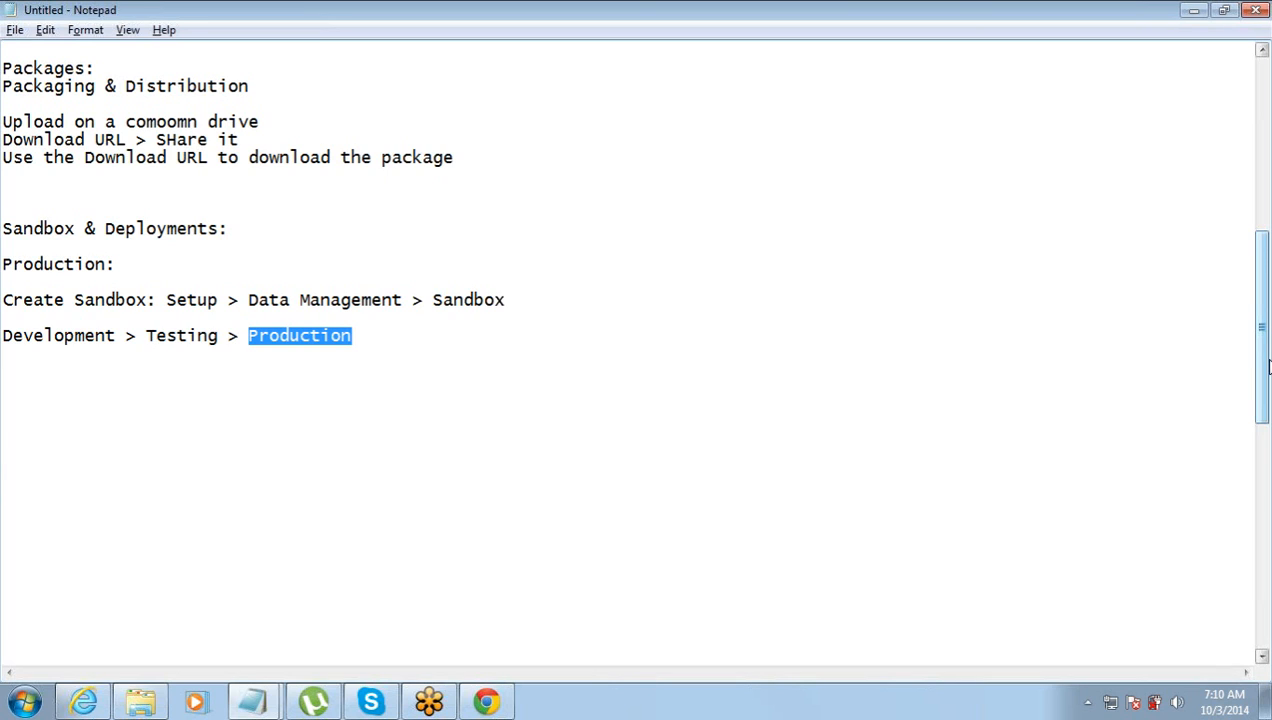
{"action": "key", "text": "End"}
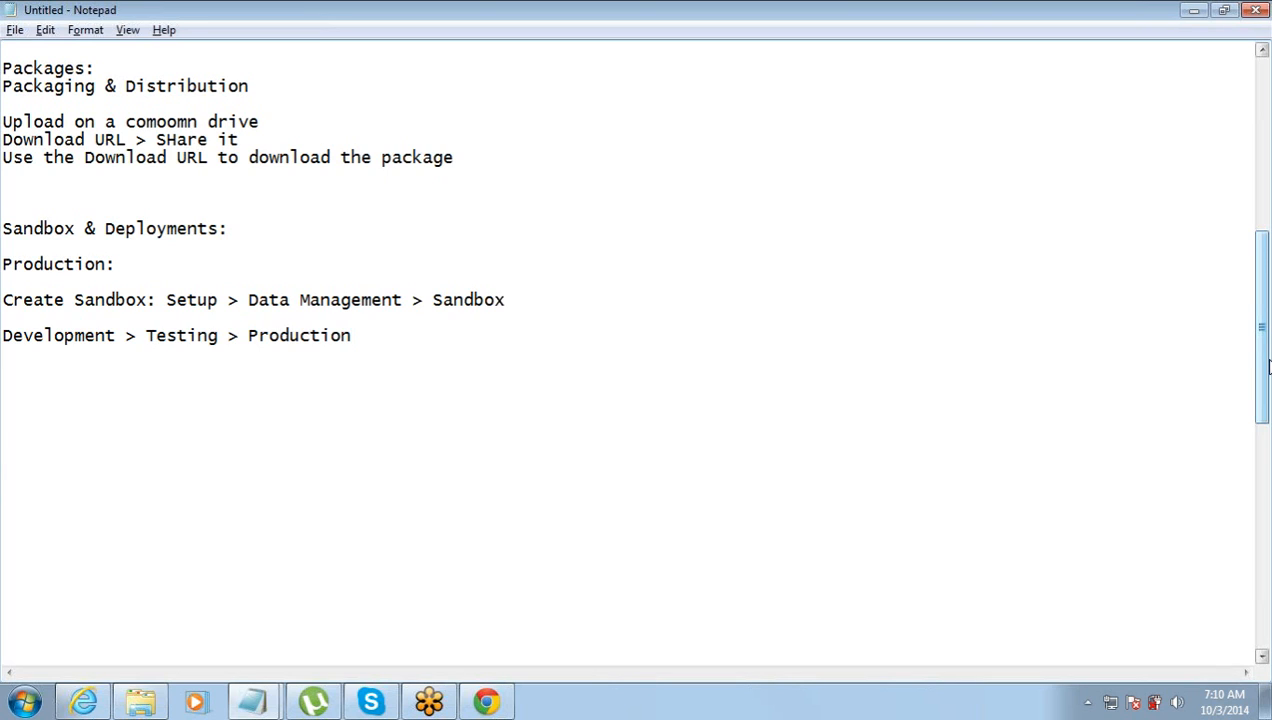
{"action": "key", "text": "ctrl+shift+Left"}
{"action": "key", "text": "ctrl+shift+Left"}
{"action": "key", "text": "ctrl+shift+Left"}
{"action": "key", "text": "End"}
{"action": "key", "text": "Return"}
Add a 'Development > Production' line followed by a 'Production' line.
{"action": "type", "text": "Development > Pr"}
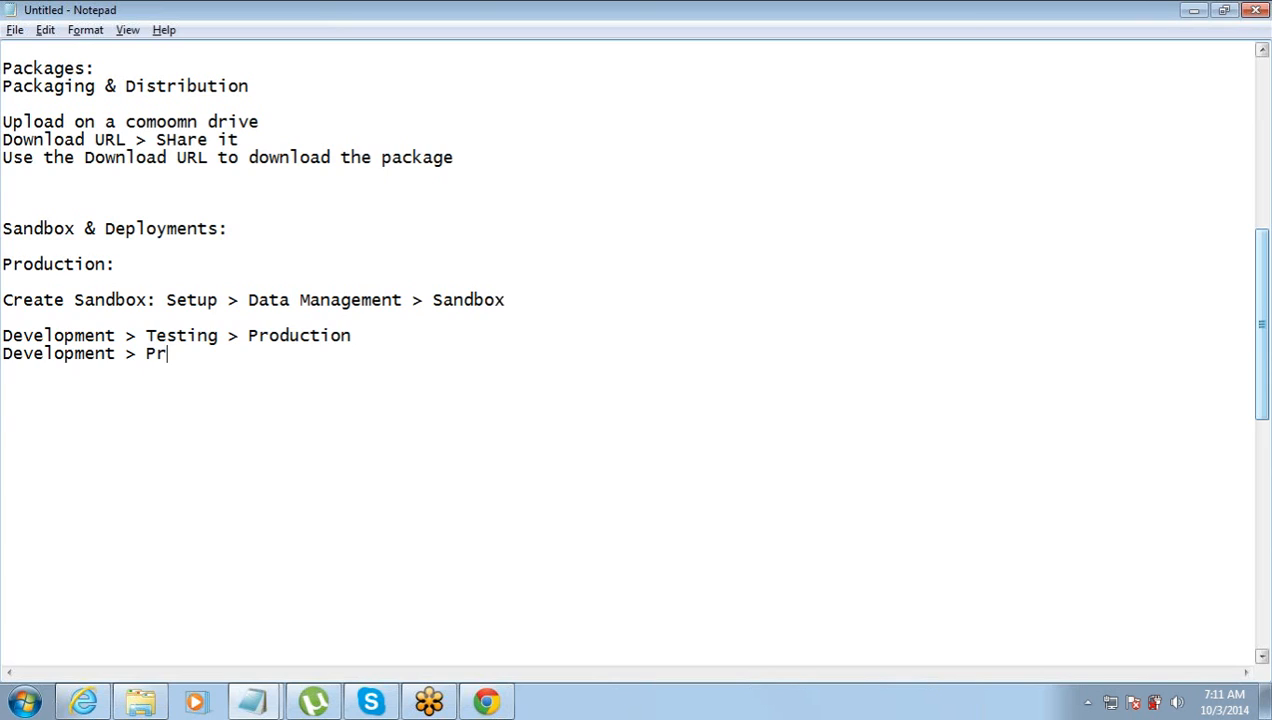
{"action": "type", "text": "oduction"}
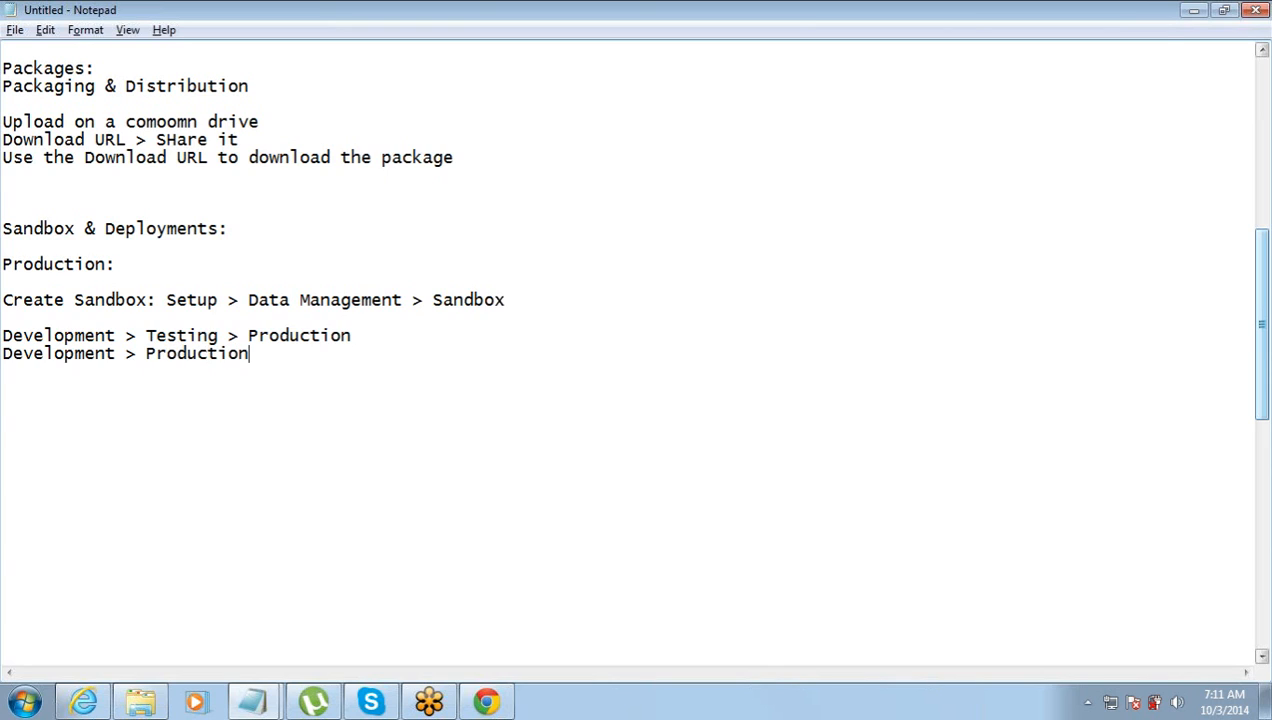
{"action": "double_click", "coordinate": [114, 353]}
{"action": "left_click", "coordinate": [248, 353]}
{"action": "key", "text": "Return"}
{"action": "type", "text": "Production"}
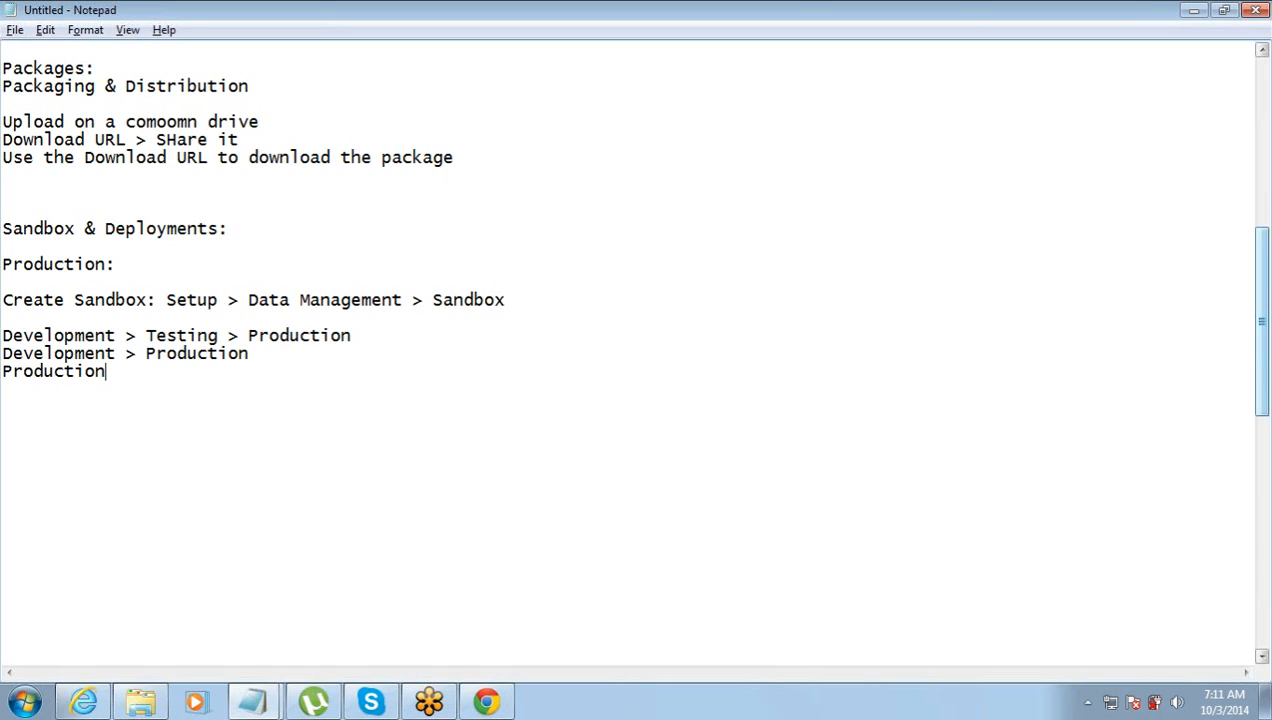
Highlight the path lines and the word Testing, then add a blank line after Production.
{"action": "key", "text": "Up"}
{"action": "key", "text": "Left"}
{"action": "key", "text": "Left"}
{"action": "key", "text": "shift+Down"}
{"action": "key", "text": "shift+Down"}
{"action": "key", "text": "shift+Down"}
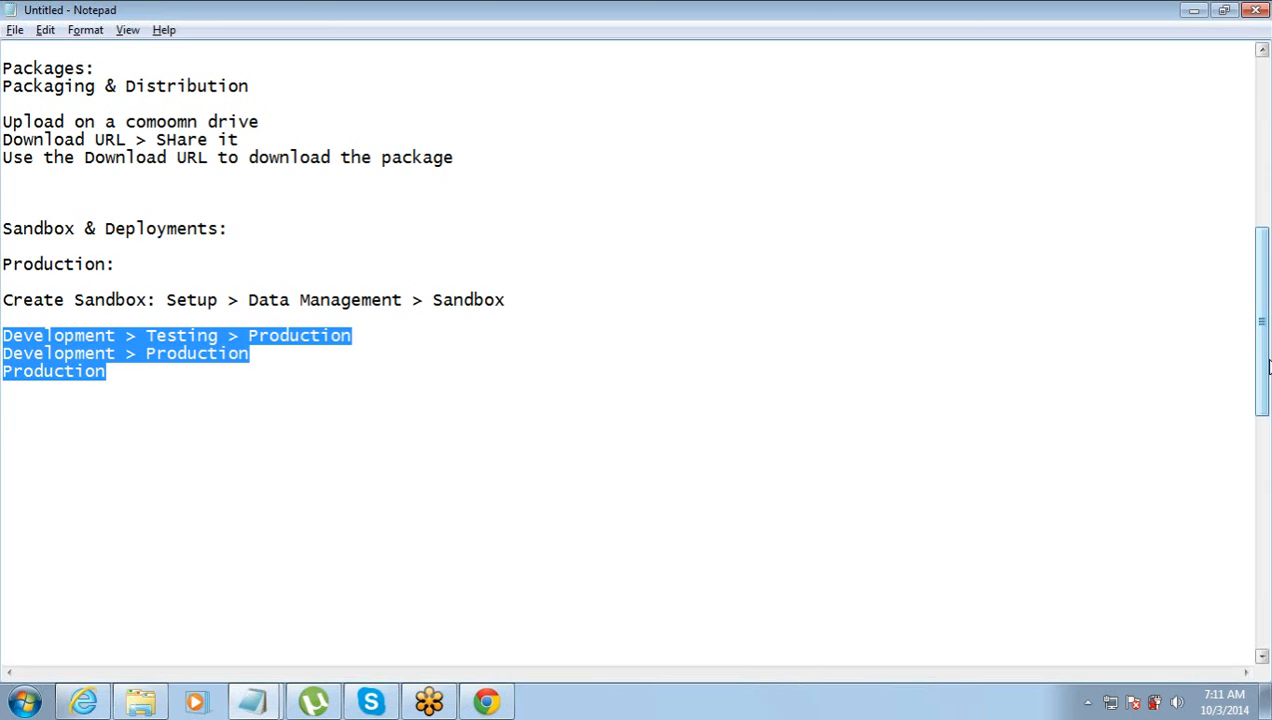
{"action": "key", "text": "Up"}
{"action": "key", "text": "Up"}
{"action": "key", "text": "shift+End"}
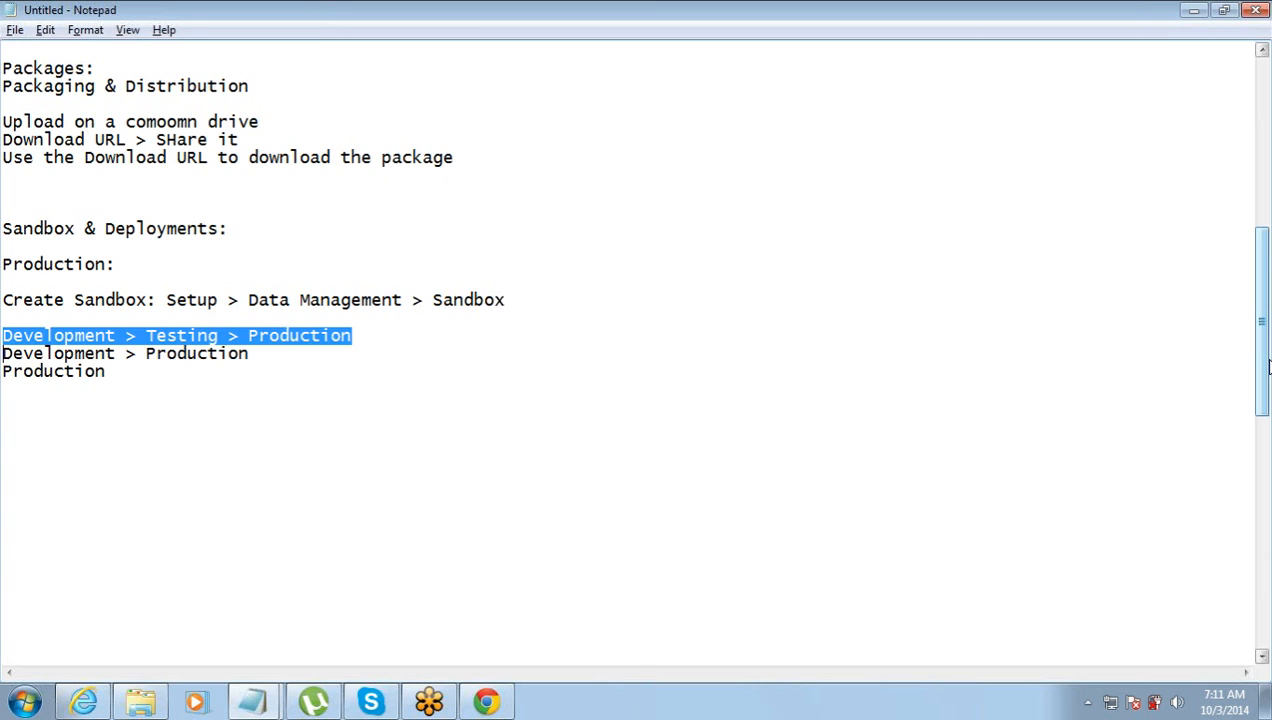
{"action": "key", "text": "Right"}
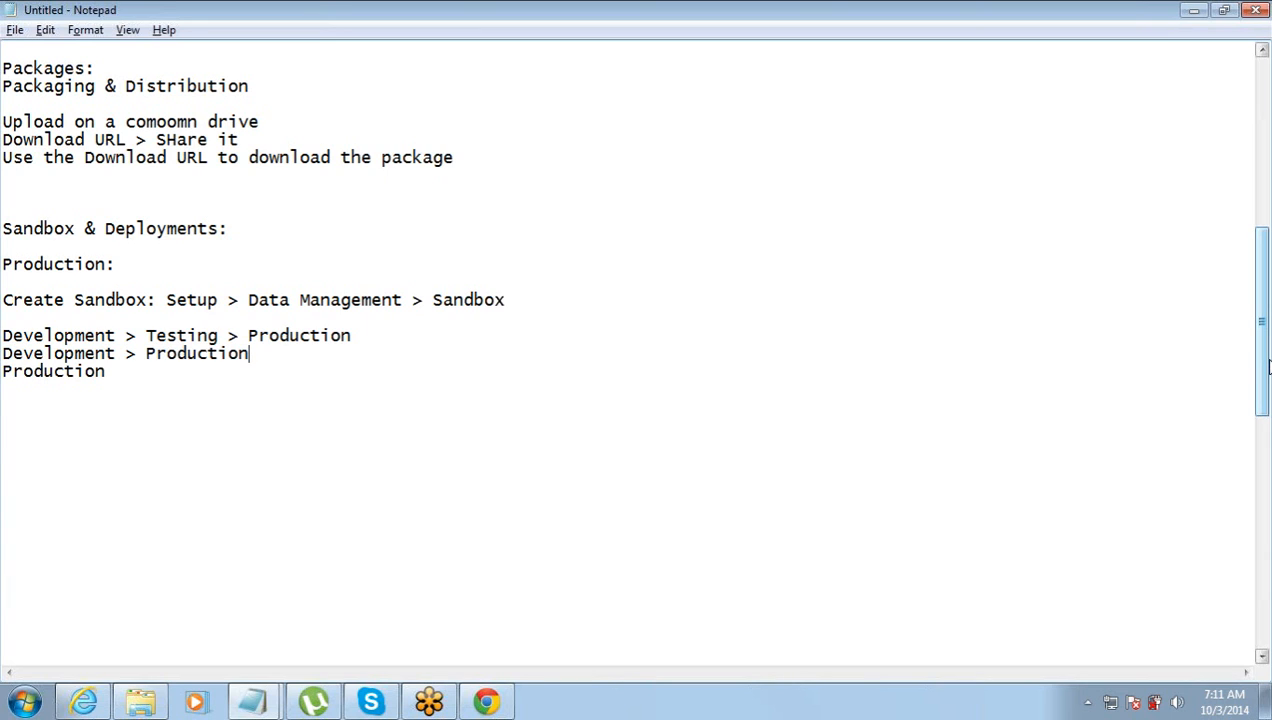
{"action": "key", "text": "ctrl+Left"}
{"action": "key", "text": "ctrl+Left"}
{"action": "key", "text": "ctrl+shift+Right"}
{"action": "key", "text": "shift+Left"}
{"action": "key", "text": "ctrl+Right"}
{"action": "key", "text": "ctrl+Right"}
{"action": "key", "text": "ctrl+shift+Right"}
{"action": "key", "text": "shift+Left"}
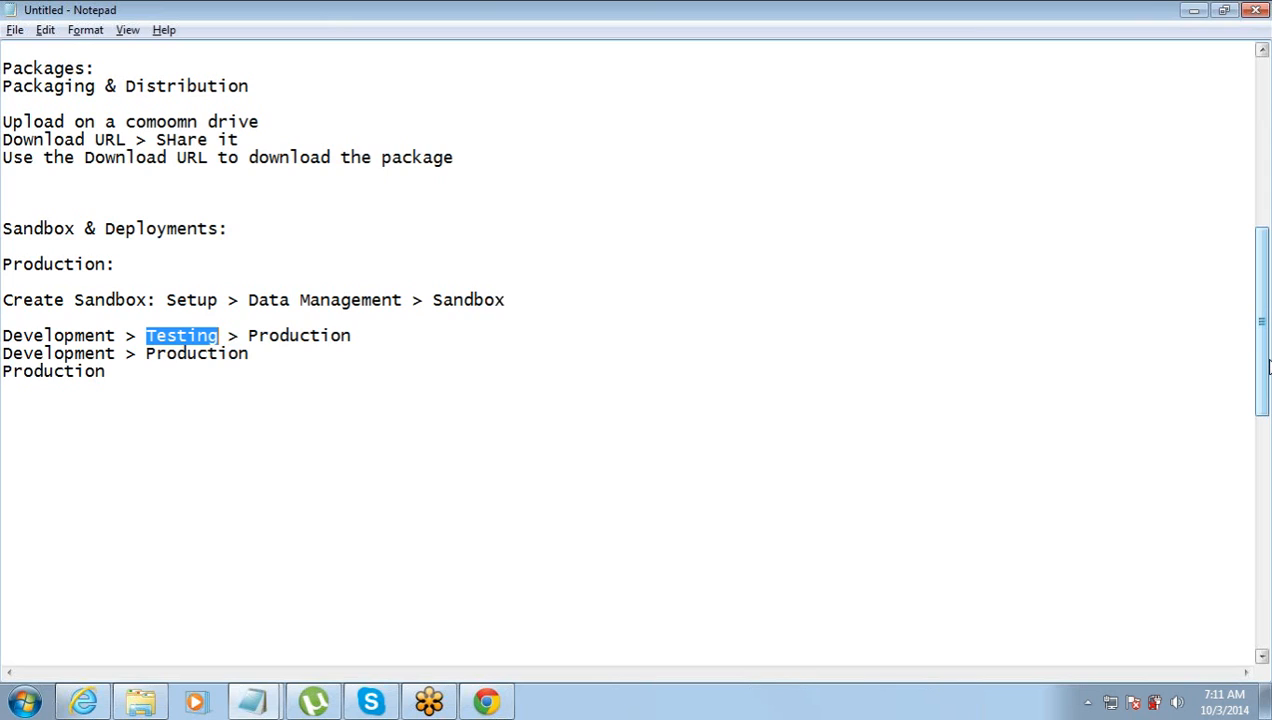
{"action": "key", "text": "ctrl+End"}
{"action": "key", "text": "Return"}
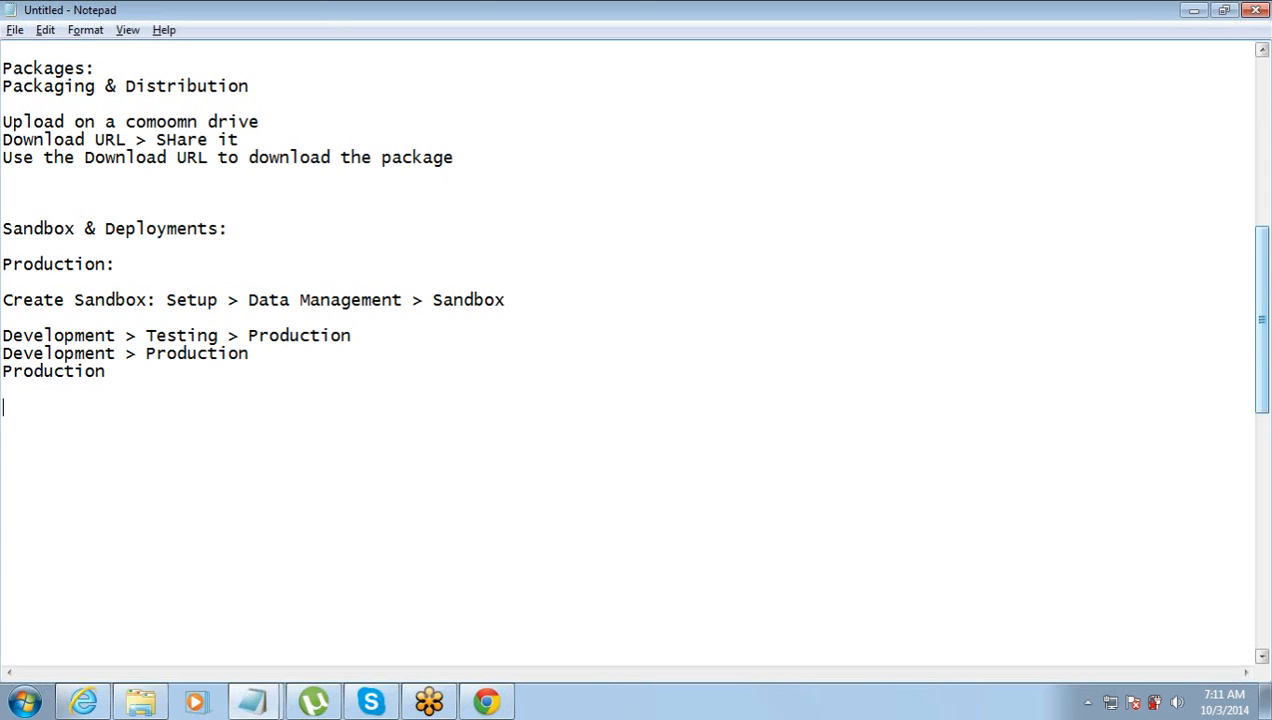
List 'Developer Sandbox' and 'Data Sandbox', with a '1> Developer' item under the first.
{"action": "type", "text": "Developer Sandbox"}
{"action": "key", "text": "Return"}
{"action": "type", "text": "Dat"}
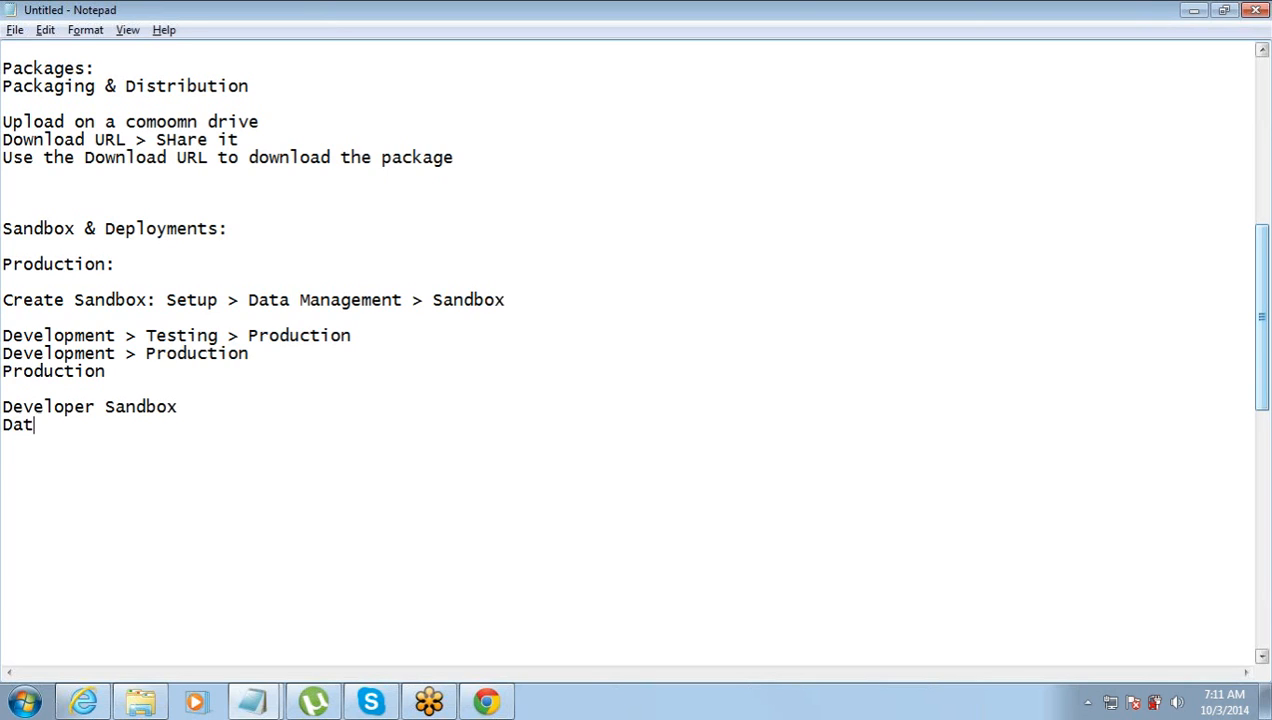
{"action": "type", "text": "a Sandbox"}
{"action": "key", "text": "Up"}
{"action": "key", "text": "End"}
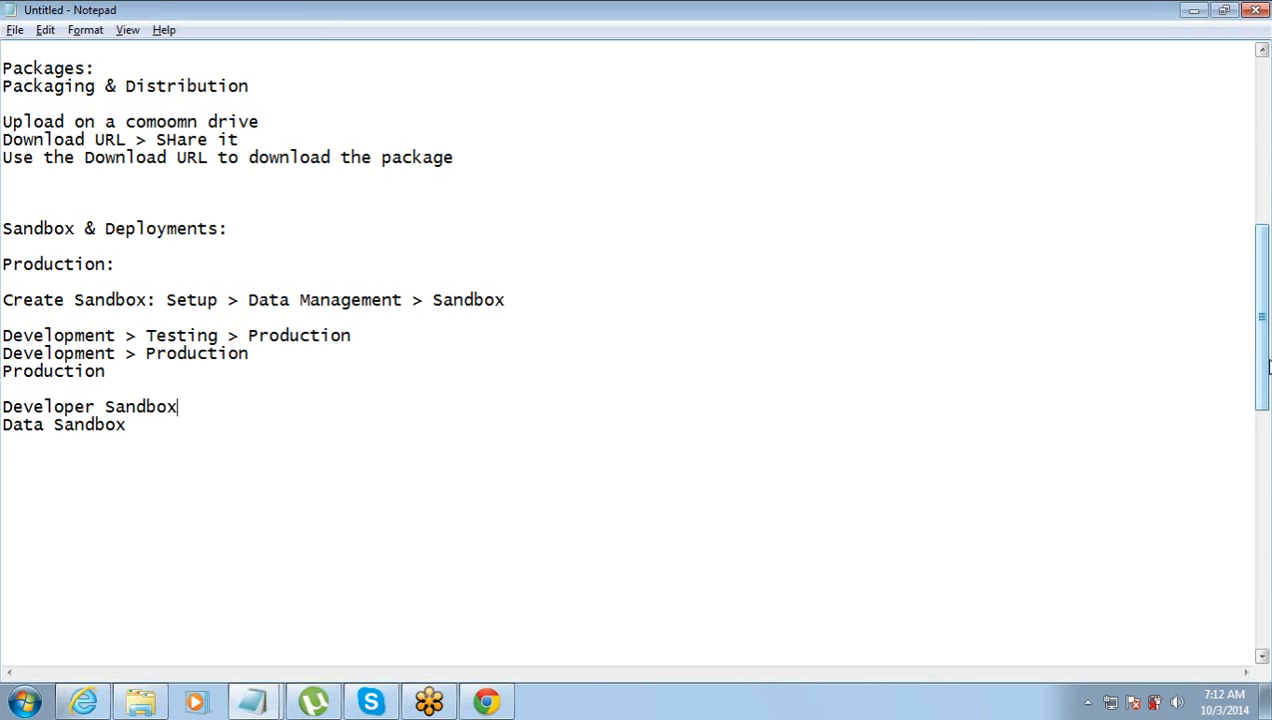
{"action": "key", "text": "Return"}
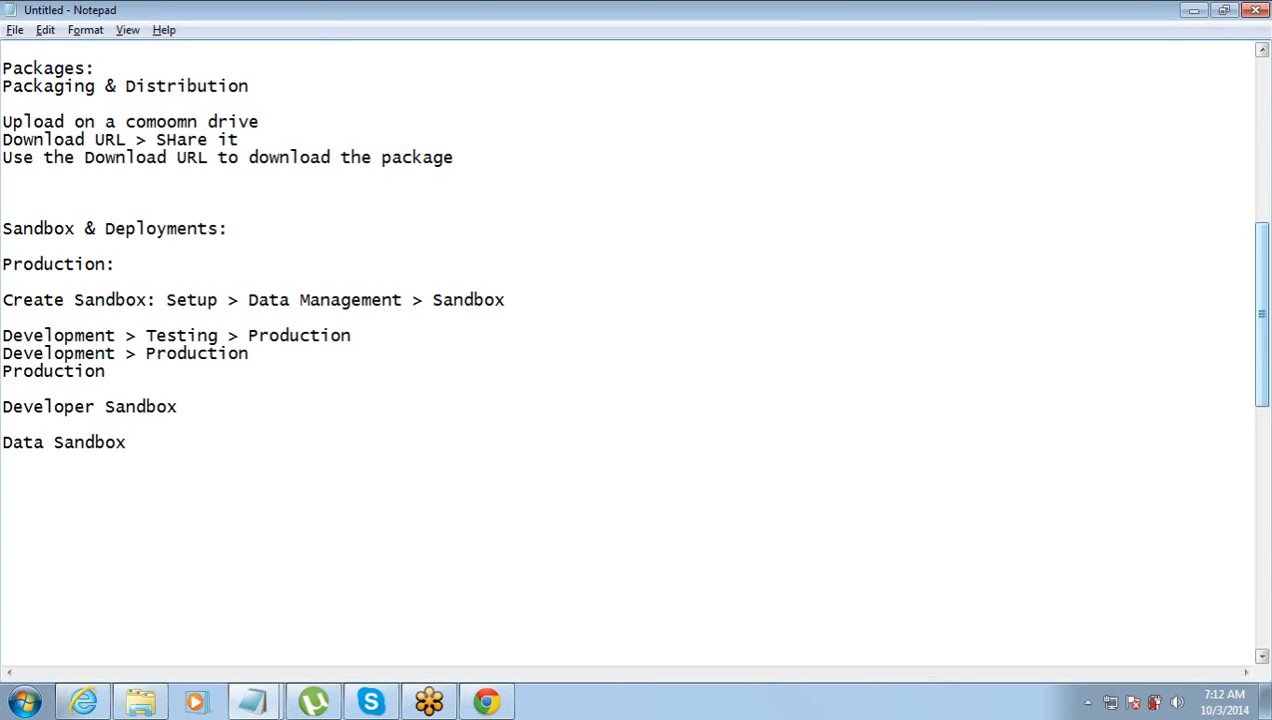
{"action": "type", "text": "1> Developer"}
{"action": "key", "text": "alt+Tab"}
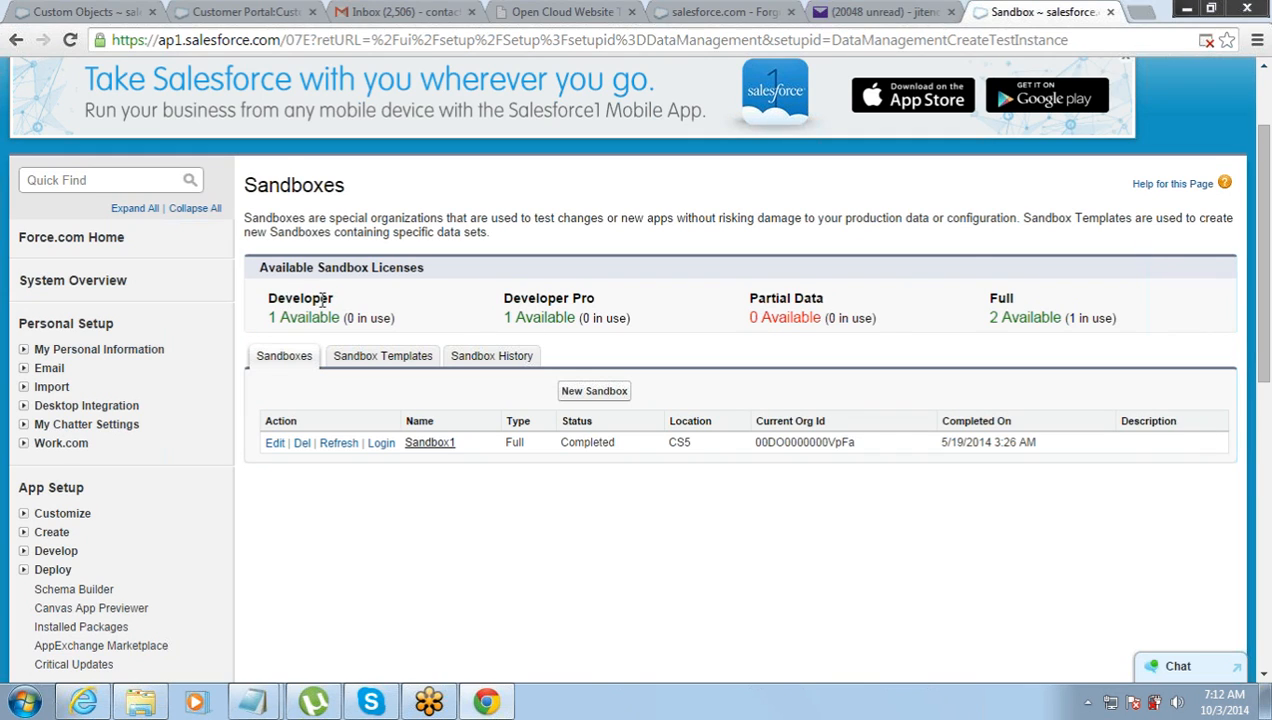
Highlight the Developer Pro and Full license types, then return to Notepad and type 'Sandbox'.
{"action": "left_click_drag", "start_coordinate": [502, 297], "coordinate": [576, 300]}
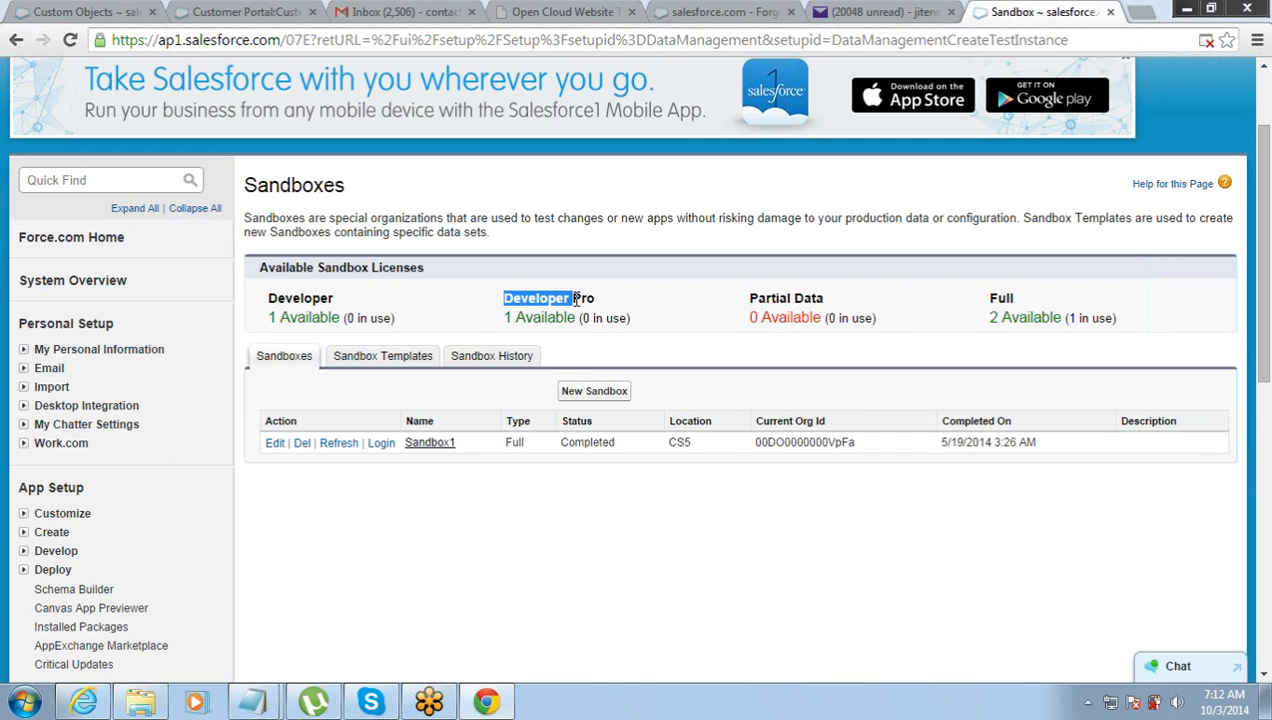
{"action": "double_click", "coordinate": [1000, 296]}
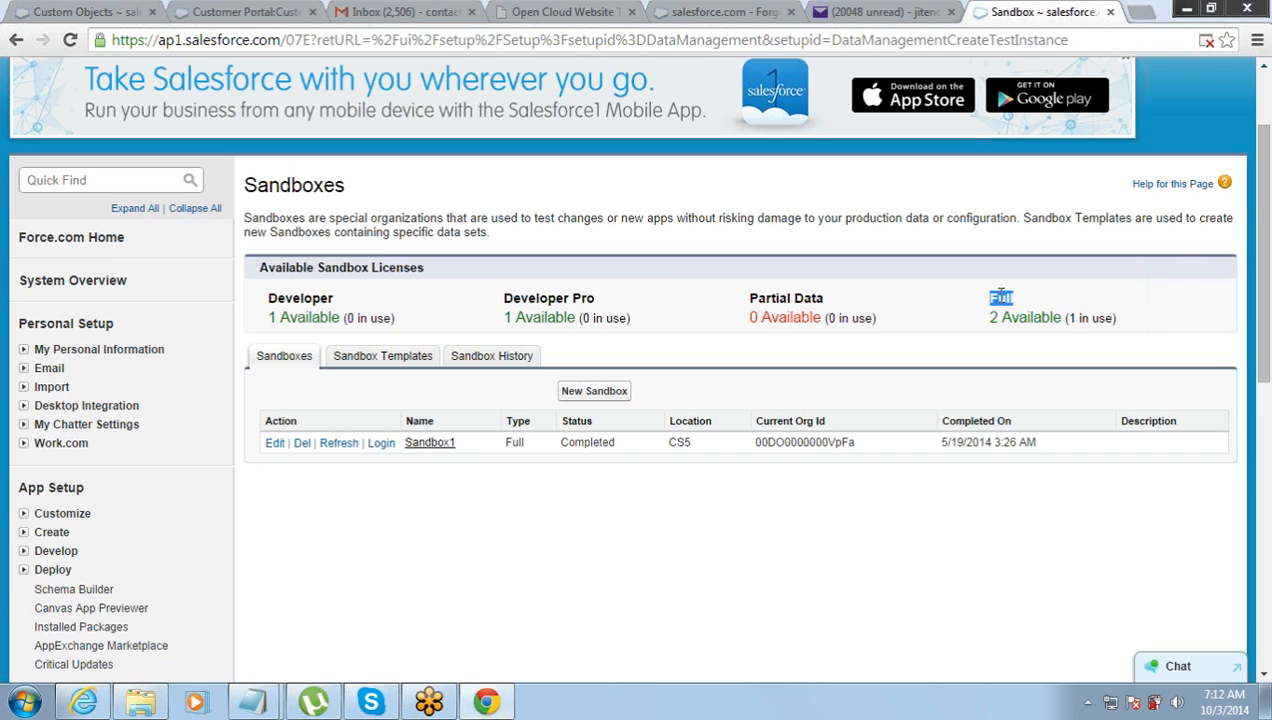
{"action": "key", "text": "alt+Tab"}
{"action": "type", "text": "Sandbox"}
Add '2> Developer Pro' as the second item under Developer Sandbox.
{"action": "key", "text": "Return"}
{"action": "type", "text": "2> Dev"}
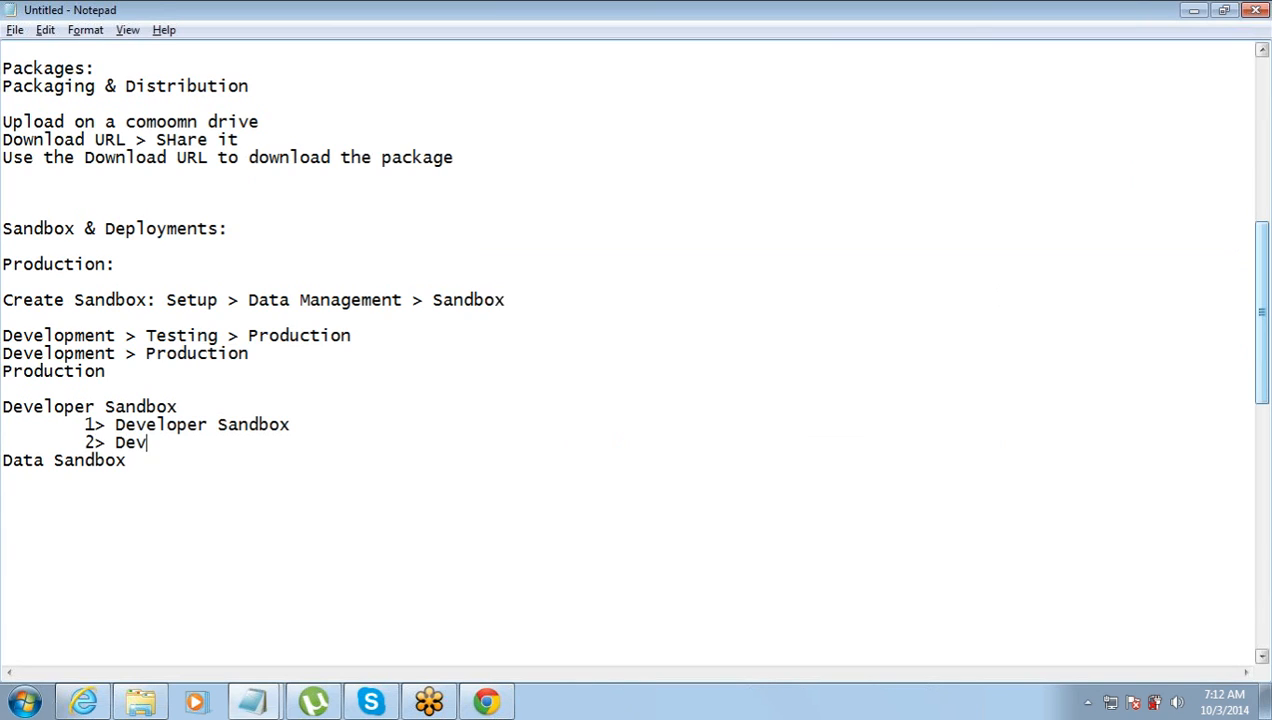
{"action": "type", "text": "eloper Pro"}
{"action": "key", "text": "ctrl+shift+Left"}
{"action": "key", "text": "ctrl+shift+Left"}
{"action": "key", "text": "ctrl+shift+Left"}
{"action": "key", "text": "ctrl+shift+Left"}
{"action": "key", "text": "ctrl+shift+Left"}
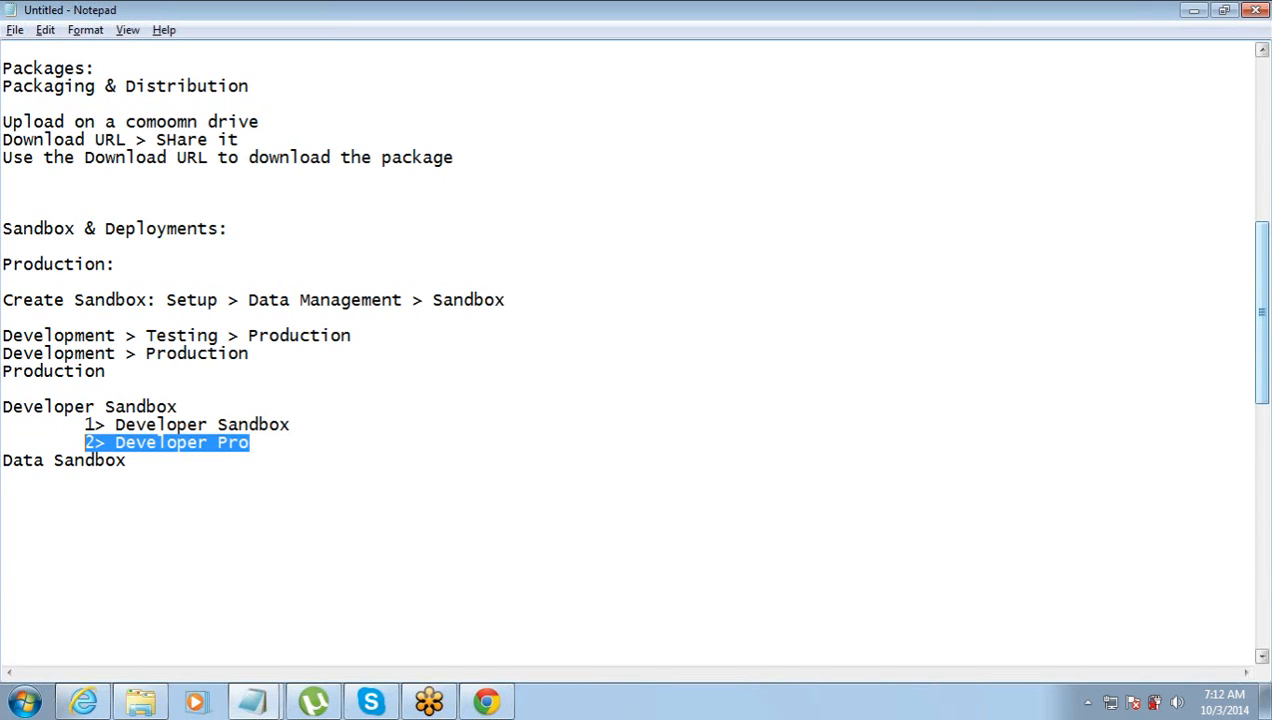
{"action": "key", "text": "shift+Up"}
{"action": "key", "text": "Down"}
{"action": "key", "text": "Down"}
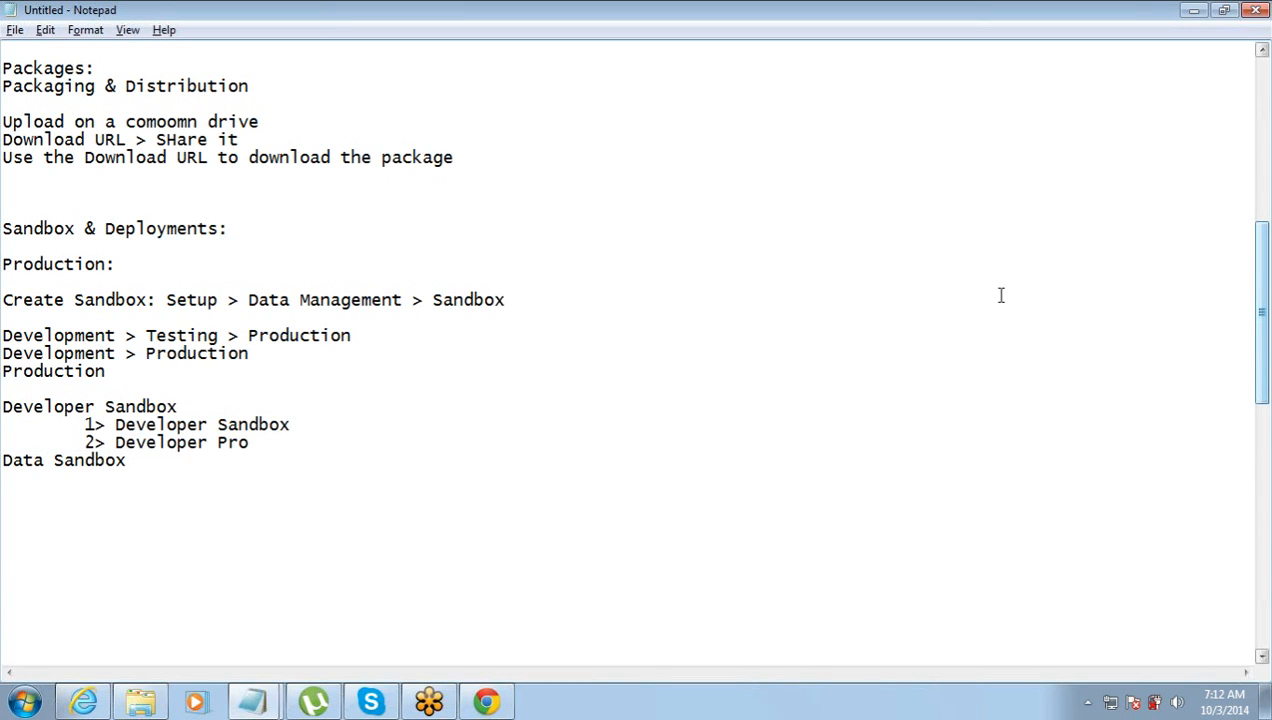
Add an indented '1> Partial Data' item under the Data Sandbox heading.
{"action": "key", "text": "ctrl+Left"}
{"action": "key", "text": "Return"}
{"action": "key", "text": "End"}
{"action": "key", "text": "Return"}
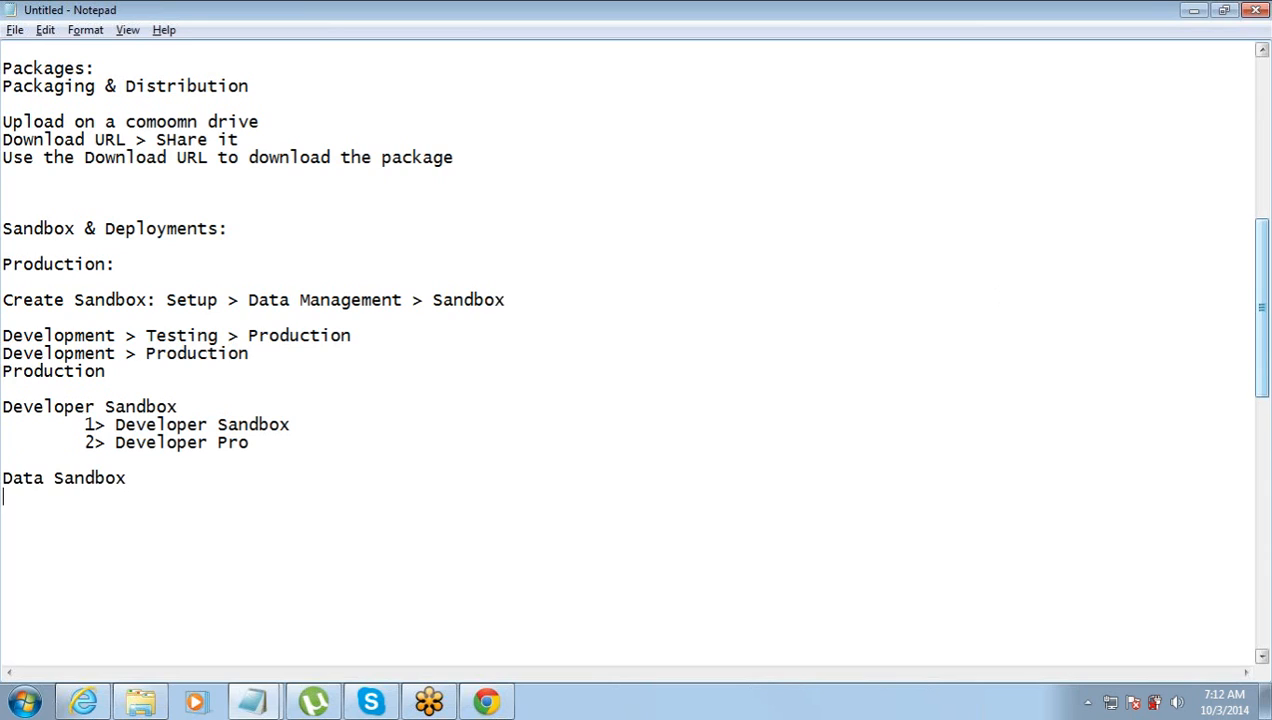
{"action": "key", "text": "Tab"}
{"action": "type", "text": "1> Partia"}
{"action": "key", "text": "ctrl+z"}
{"action": "key", "text": "ctrl+z"}
{"action": "type", "text": "l Data"}
Add '2> Full Sandbox' as the second Data Sandbox item.
{"action": "key", "text": "Return"}
{"action": "key", "text": "Tab"}
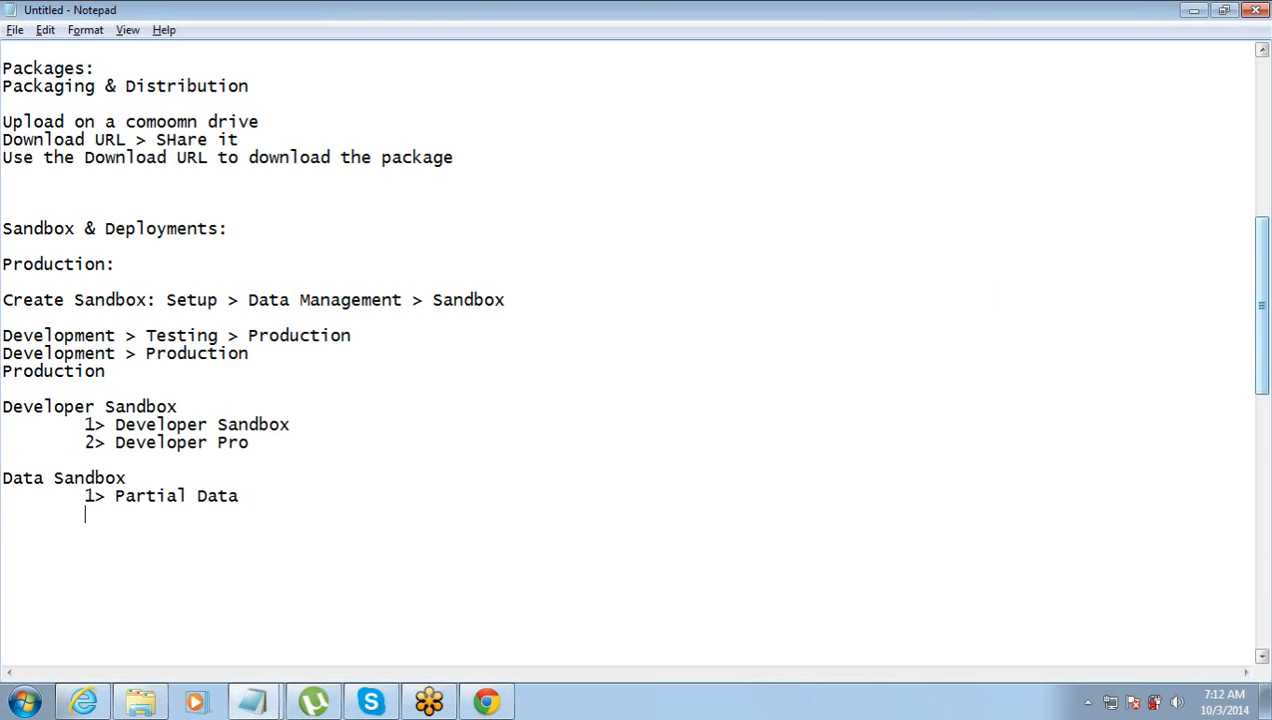
{"action": "type", "text": "2> Full Sandox"}
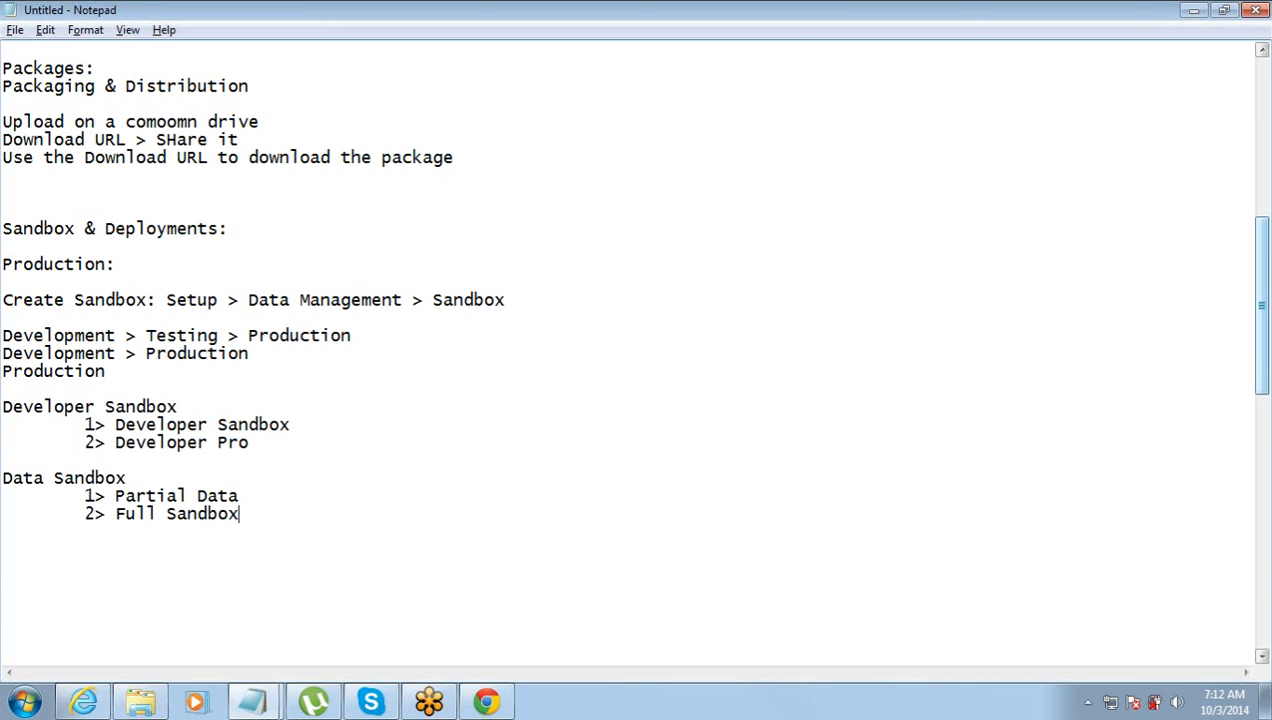
Review the Developer Sandbox items, ending at the end of the Developer Pro line.
{"action": "key", "text": "Up"}
{"action": "key", "text": "Up"}
{"action": "key", "text": "Up"}
{"action": "key", "text": "Up"}
{"action": "key", "text": "Up"}
{"action": "key", "text": "shift+Down"}
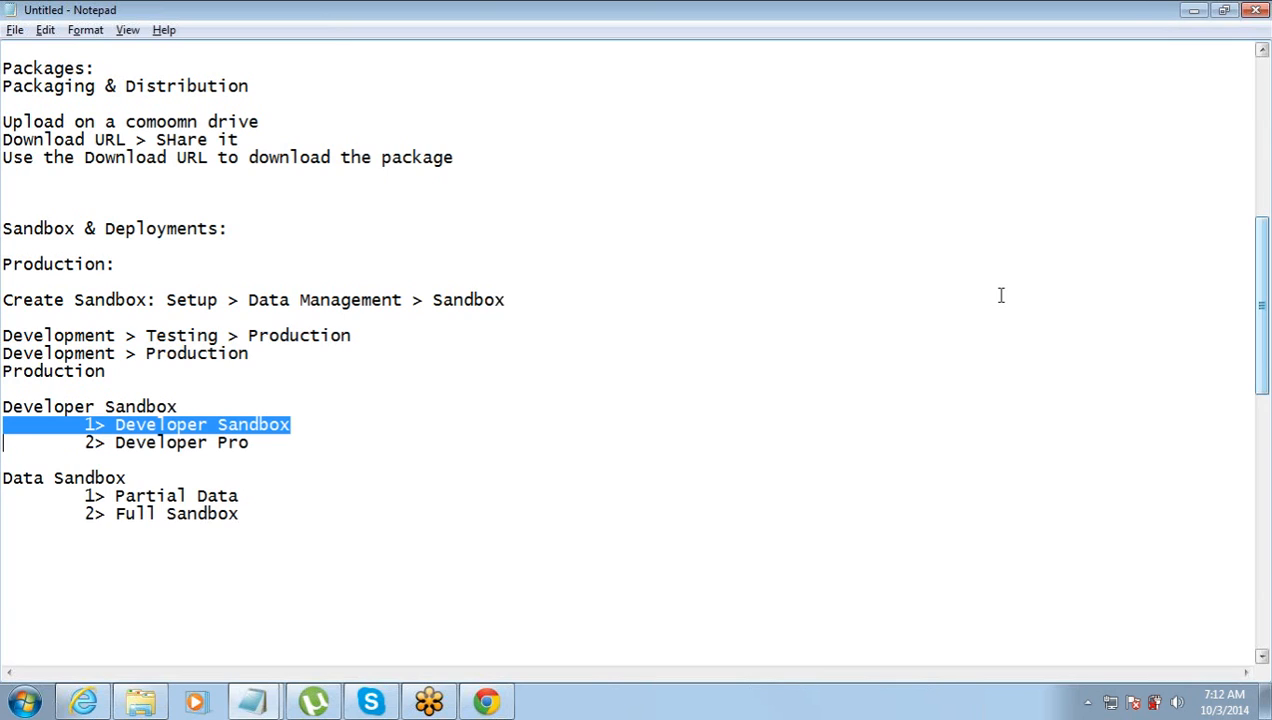
{"action": "key", "text": "Down"}
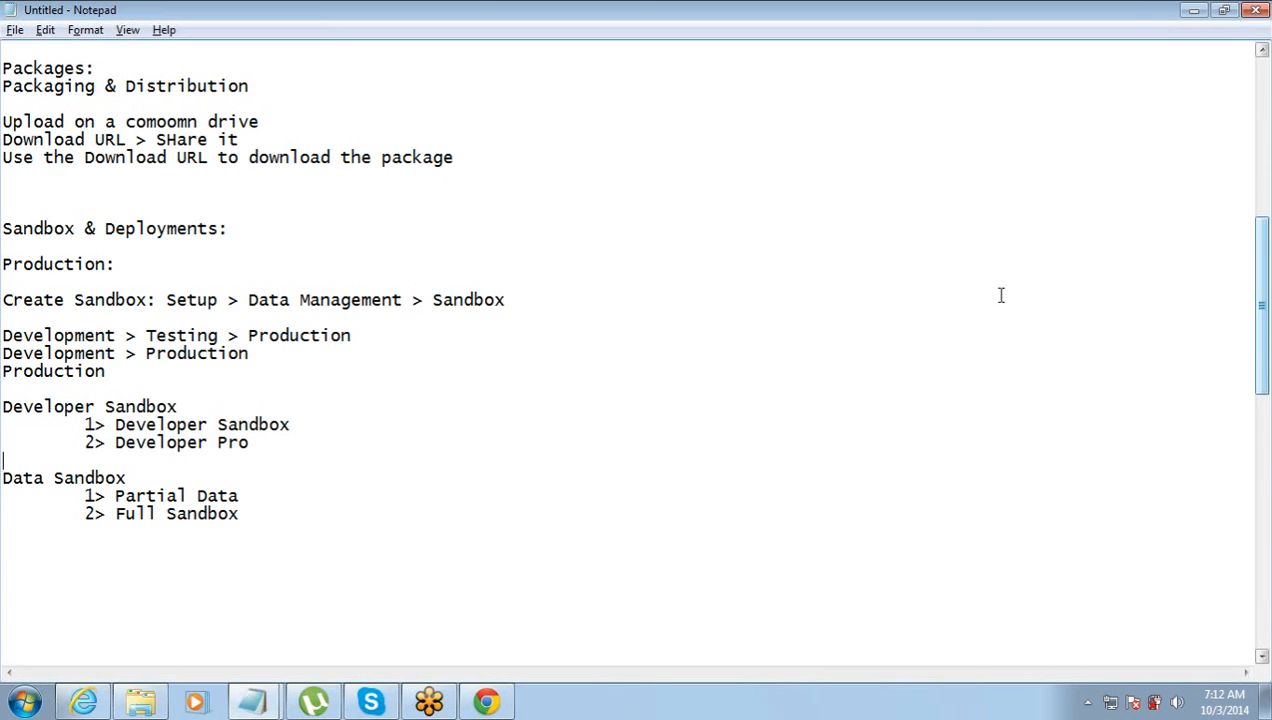
{"action": "key", "text": "Up"}
{"action": "key", "text": "Down"}
{"action": "key", "text": "ctrl+shift+Left"}
{"action": "key", "text": "ctrl+shift+Left"}
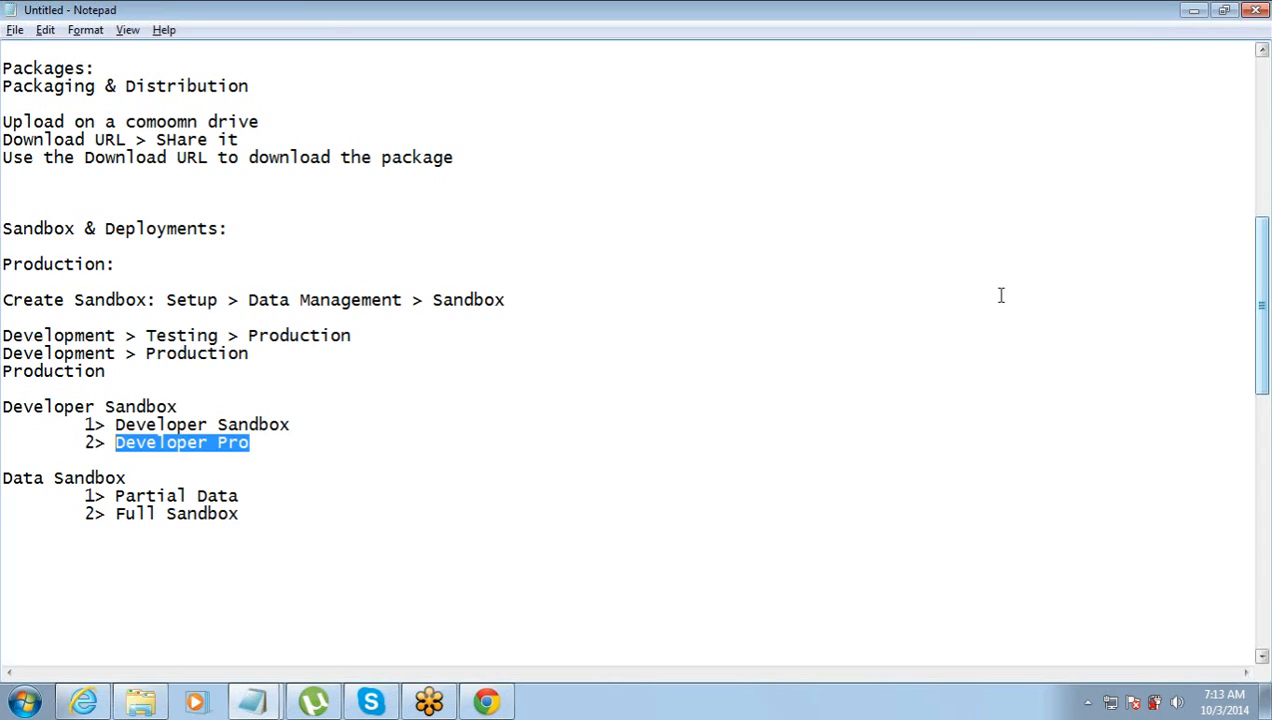
{"action": "key", "text": "Up"}
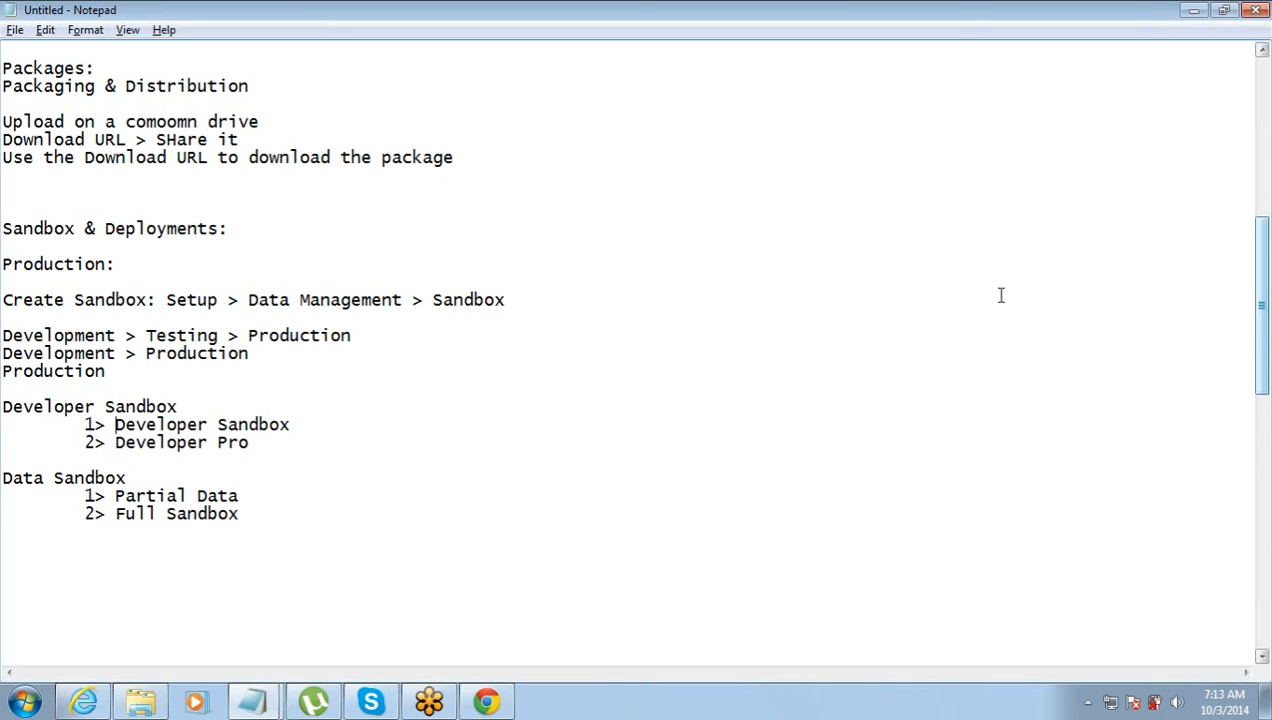
{"action": "key", "text": "shift+Down"}
{"action": "key", "text": "shift+Left"}
{"action": "key", "text": "shift+Left"}
{"action": "key", "text": "Up"}
{"action": "key", "text": "Up"}
{"action": "key", "text": "Down"}
{"action": "key", "text": "Left"}
{"action": "key", "text": "shift+Down"}
{"action": "key", "text": "shift+Down"}
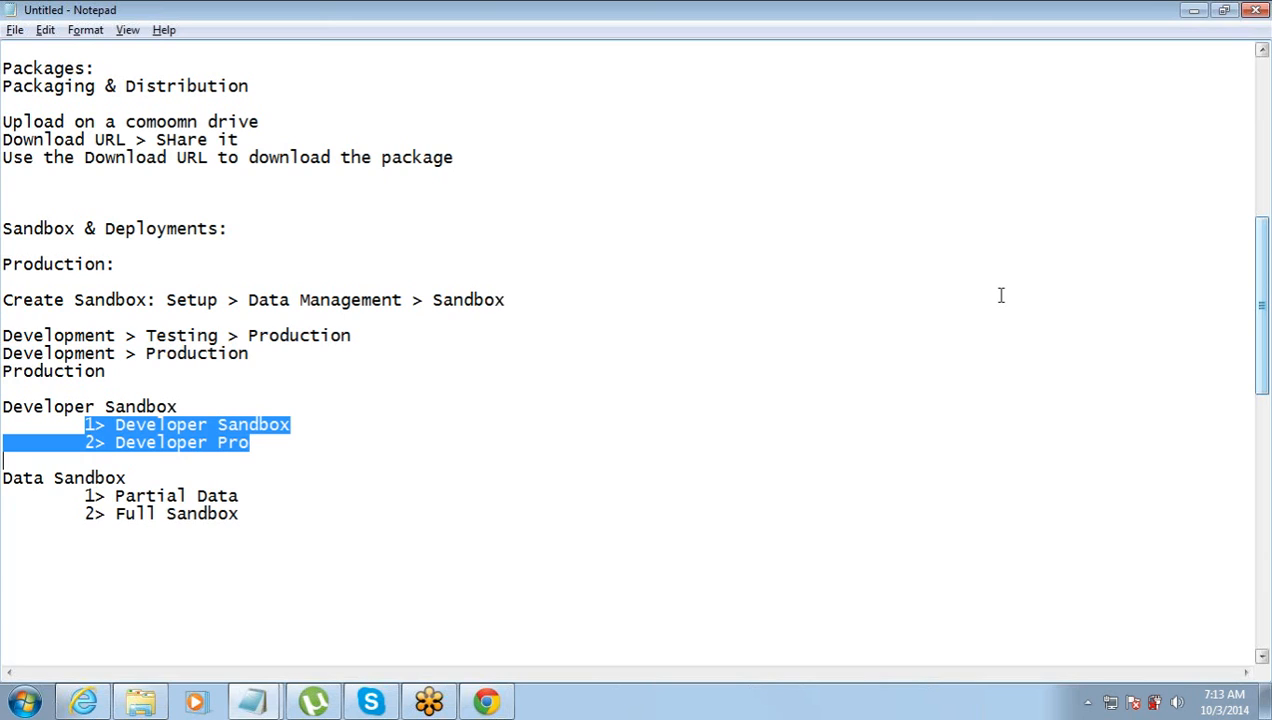
{"action": "key", "text": "Up"}
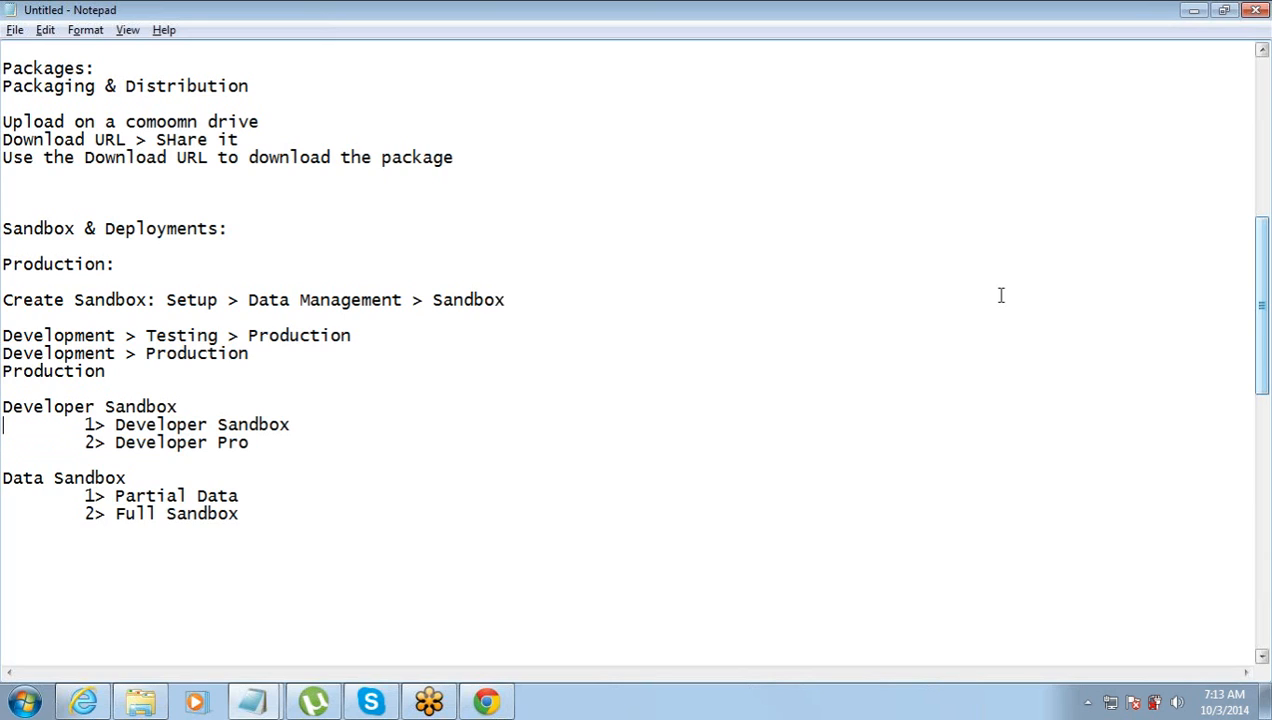
{"action": "key", "text": "shift+Down"}
{"action": "key", "text": "shift+Down"}
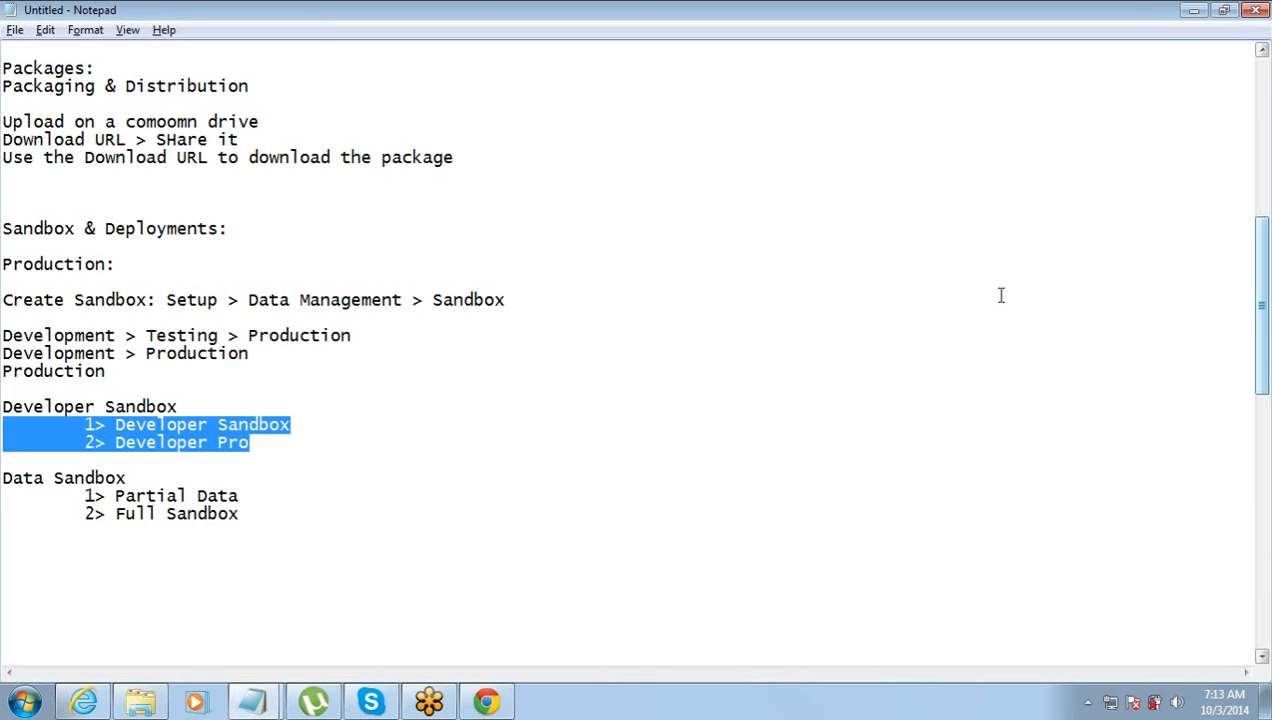
{"action": "key", "text": "Down"}
{"action": "key", "text": "Down"}
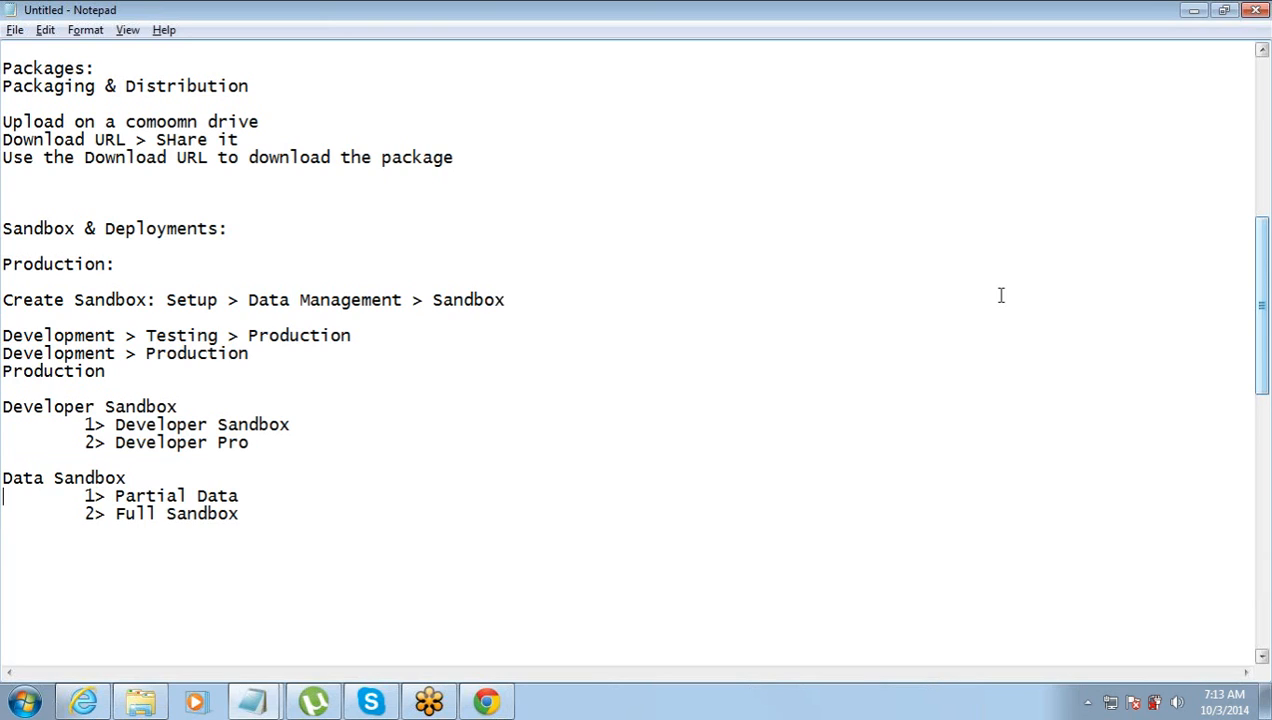
{"action": "key", "text": "shift+Down"}
{"action": "key", "text": "shift+Down"}
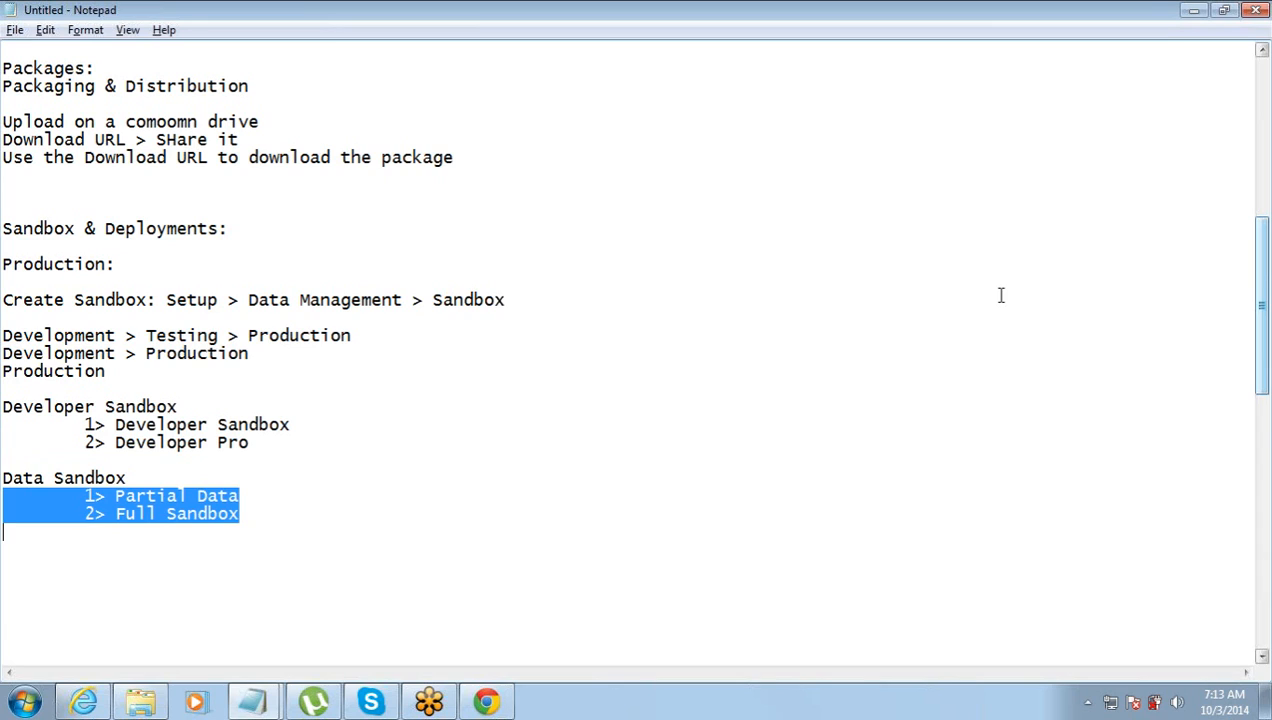
{"action": "key", "text": "Up"}
{"action": "key", "text": "Up"}
{"action": "key", "text": "shift+Down"}
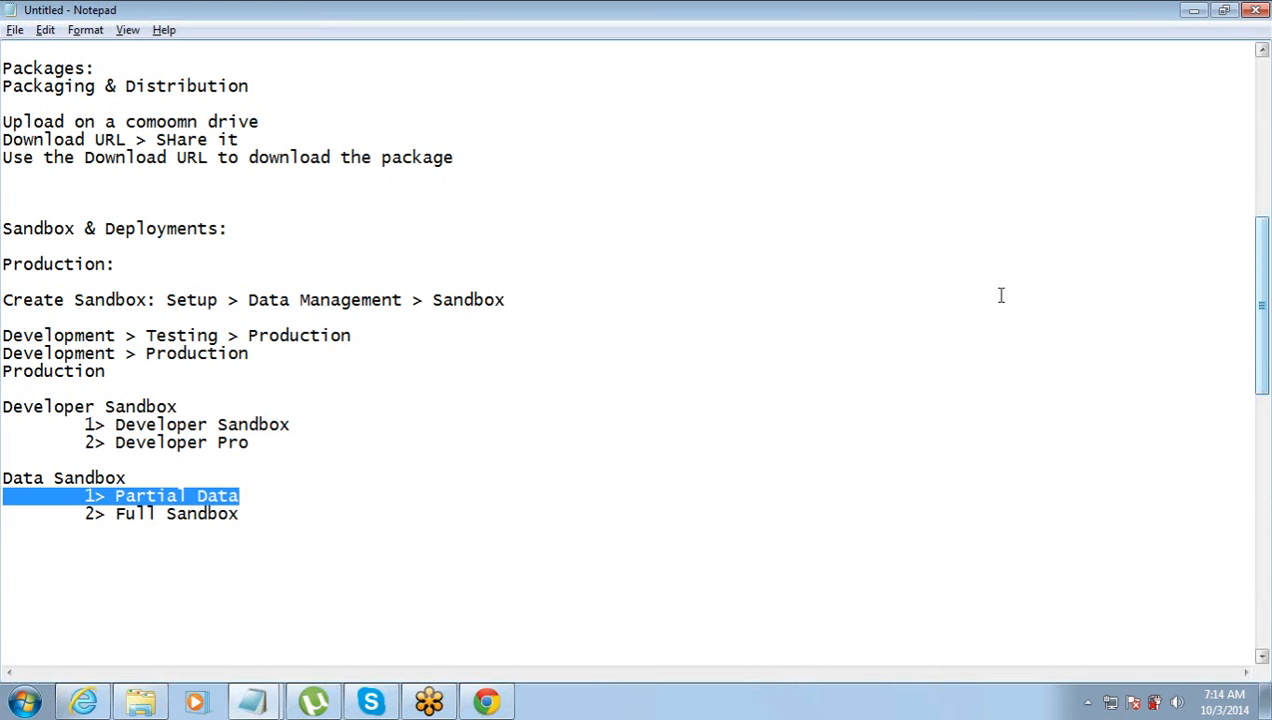
{"action": "key", "text": "Down"}
{"action": "key", "text": "Up"}
{"action": "key", "text": "shift+Down"}
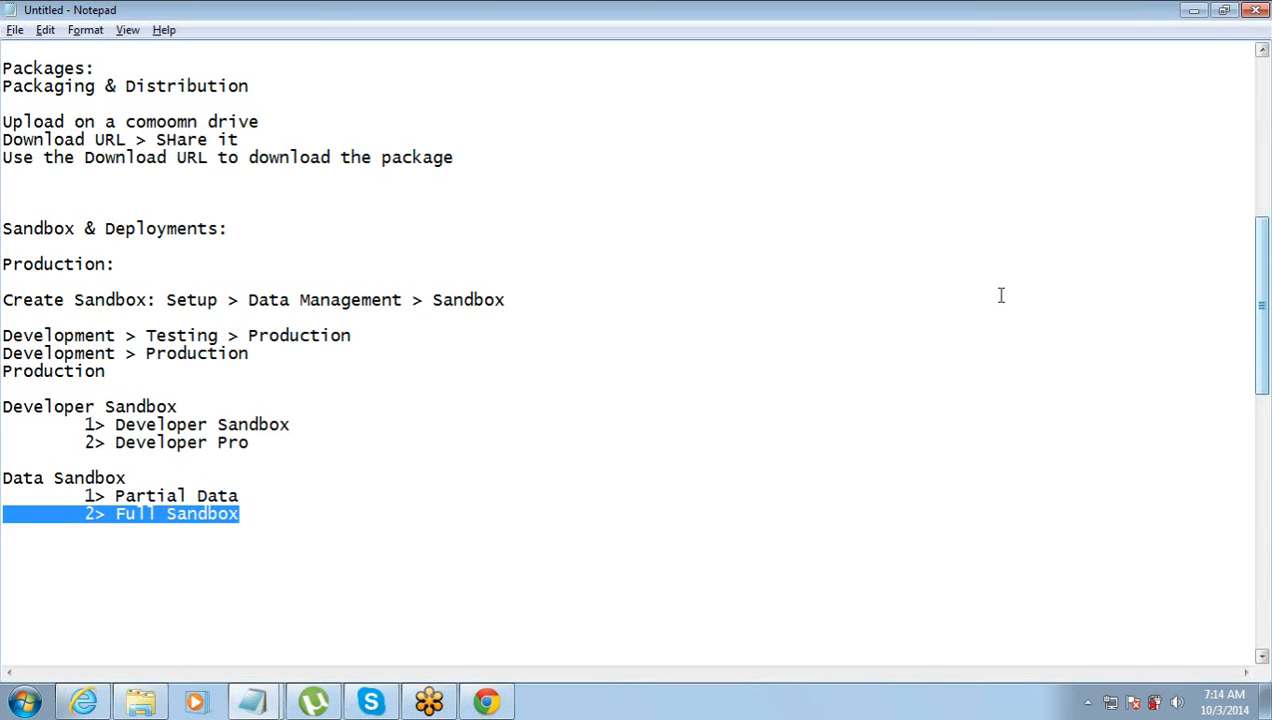
{"action": "key", "text": "Up"}
{"action": "key", "text": "Up"}
{"action": "key", "text": "Up"}
{"action": "key", "text": "Up"}
{"action": "key", "text": "Down"}
{"action": "key", "text": "Down"}
{"action": "key", "text": "Down"}
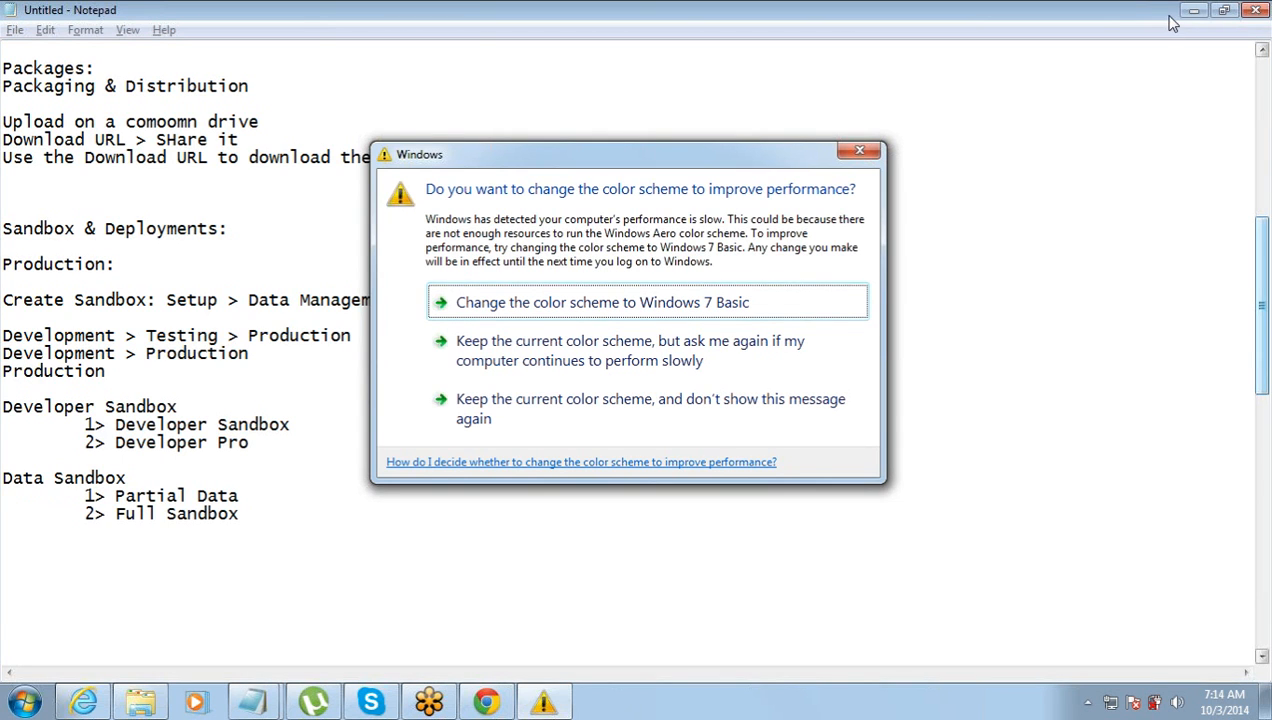
Dismiss the Windows colour-scheme prompt and highlight the sandbox type lines to review them.
{"action": "left_click", "coordinate": [861, 152]}
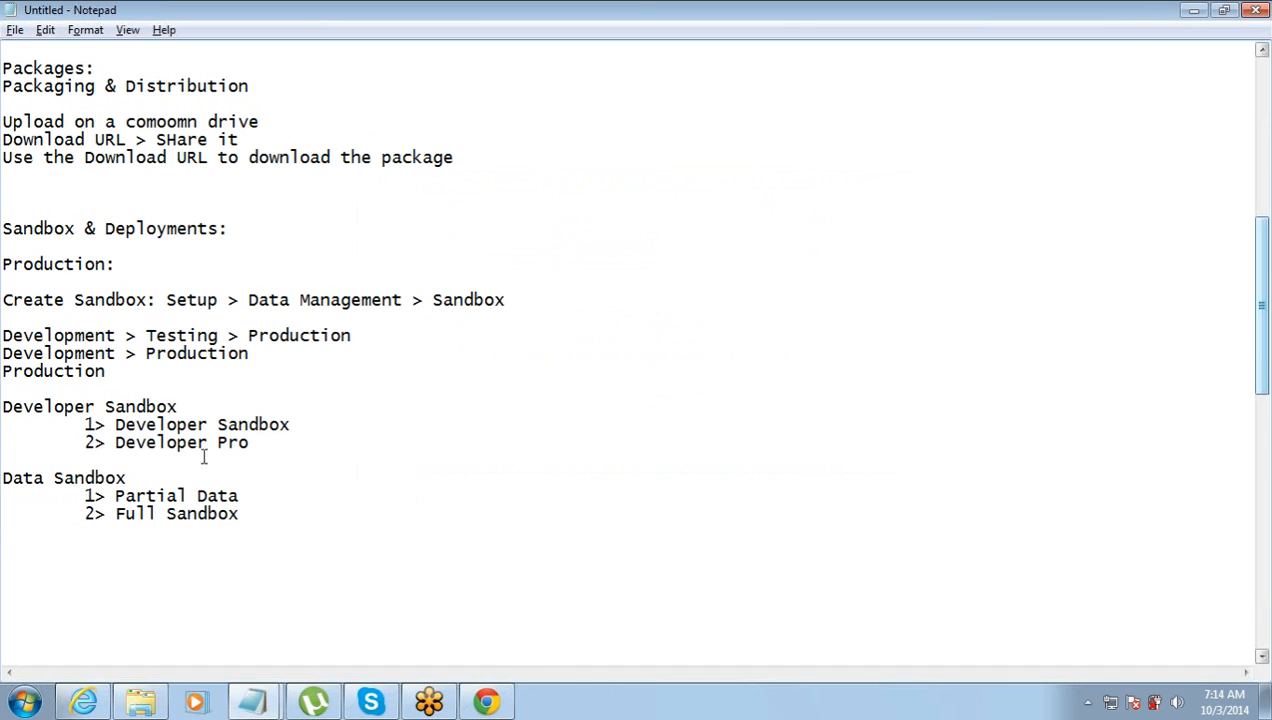
{"action": "left_click_drag", "start_coordinate": [247, 497], "coordinate": [187, 497]}
{"action": "left_click", "coordinate": [22, 508]}
{"action": "key", "text": "shift+Down"}
{"action": "key", "text": "shift+Down"}
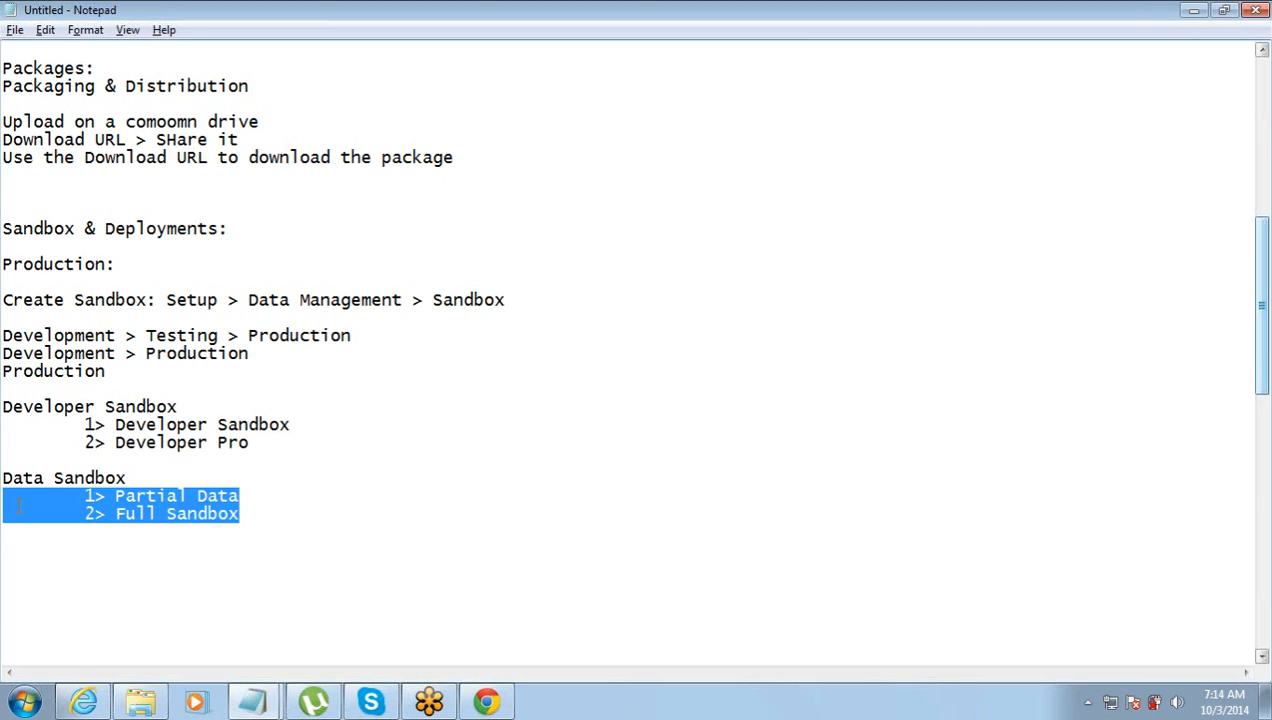
{"action": "left_click", "coordinate": [18, 505]}
{"action": "key", "text": "shift+Down"}
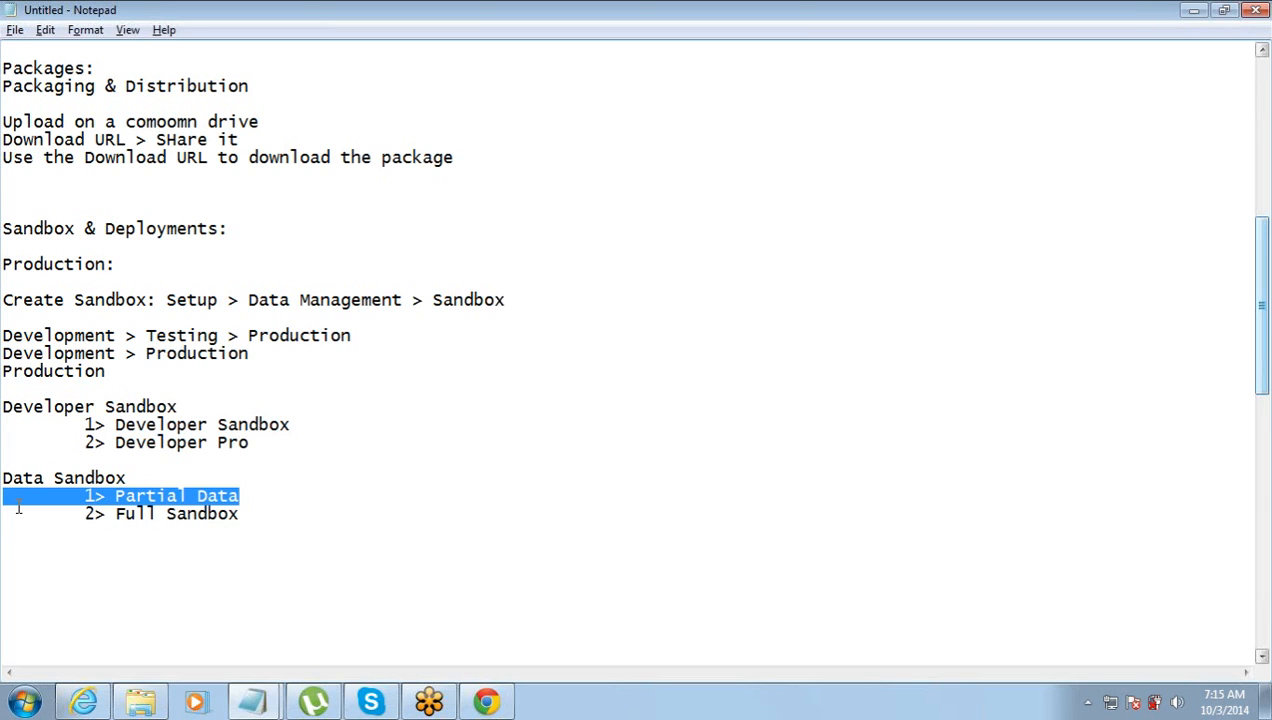
{"action": "left_click", "coordinate": [18, 508]}
{"action": "key", "text": "shift+Down"}
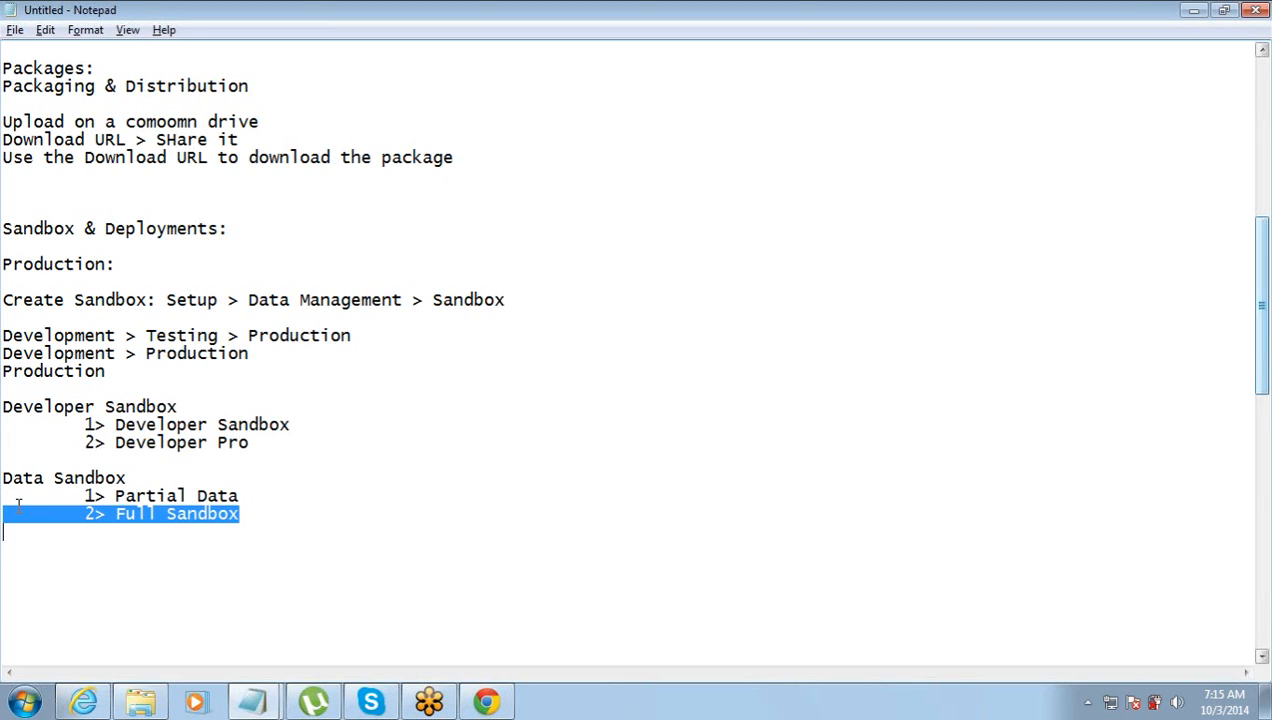
{"action": "key", "text": "Up"}
{"action": "key", "text": "Up"}
{"action": "key", "text": "Up"}
{"action": "key", "text": "Up"}
{"action": "key", "text": "Up"}
{"action": "key", "text": "Up"}
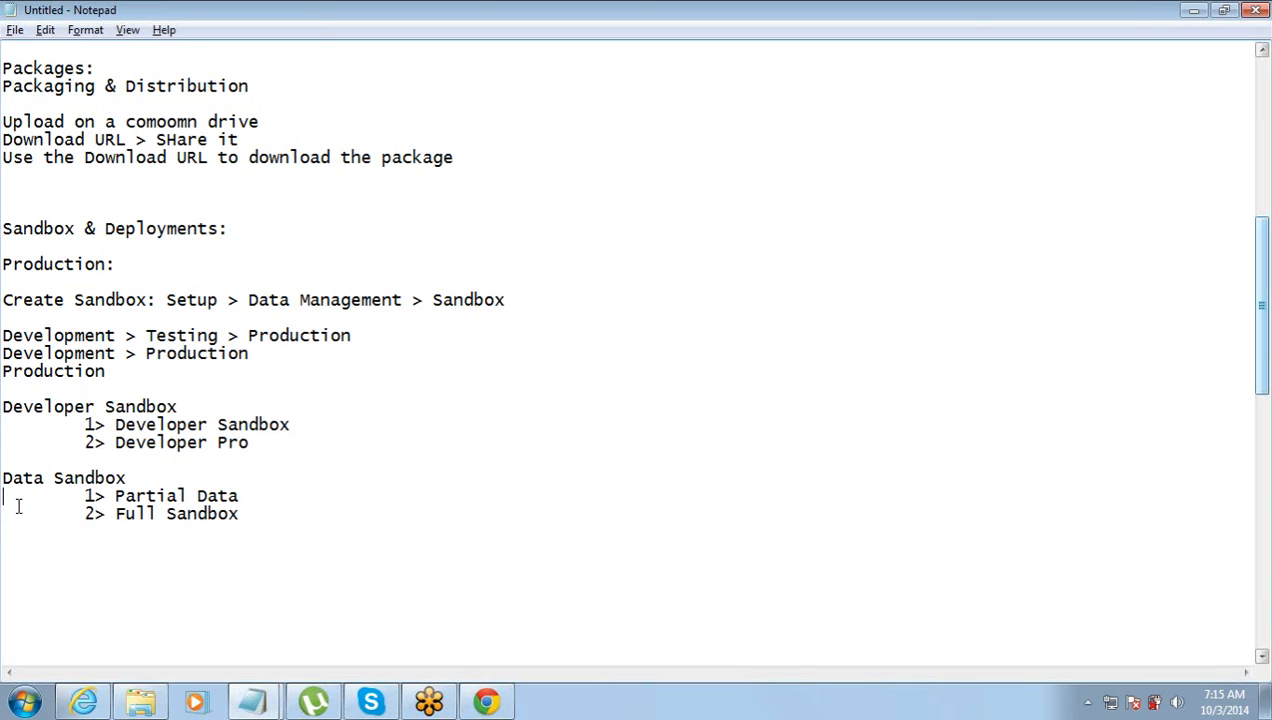
{"action": "key", "text": "shift+Down"}
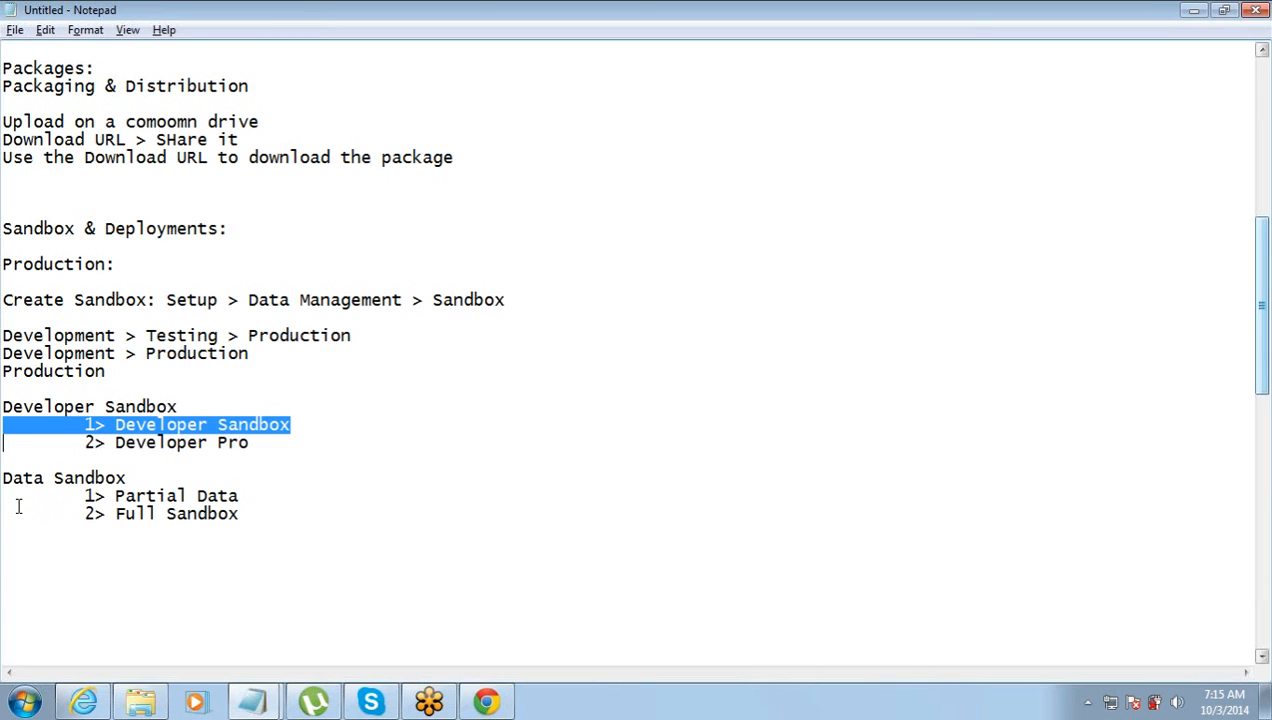
Add blank lines after Full Sandbox and type a 'User:' heading.
{"action": "left_click", "coordinate": [252, 517]}
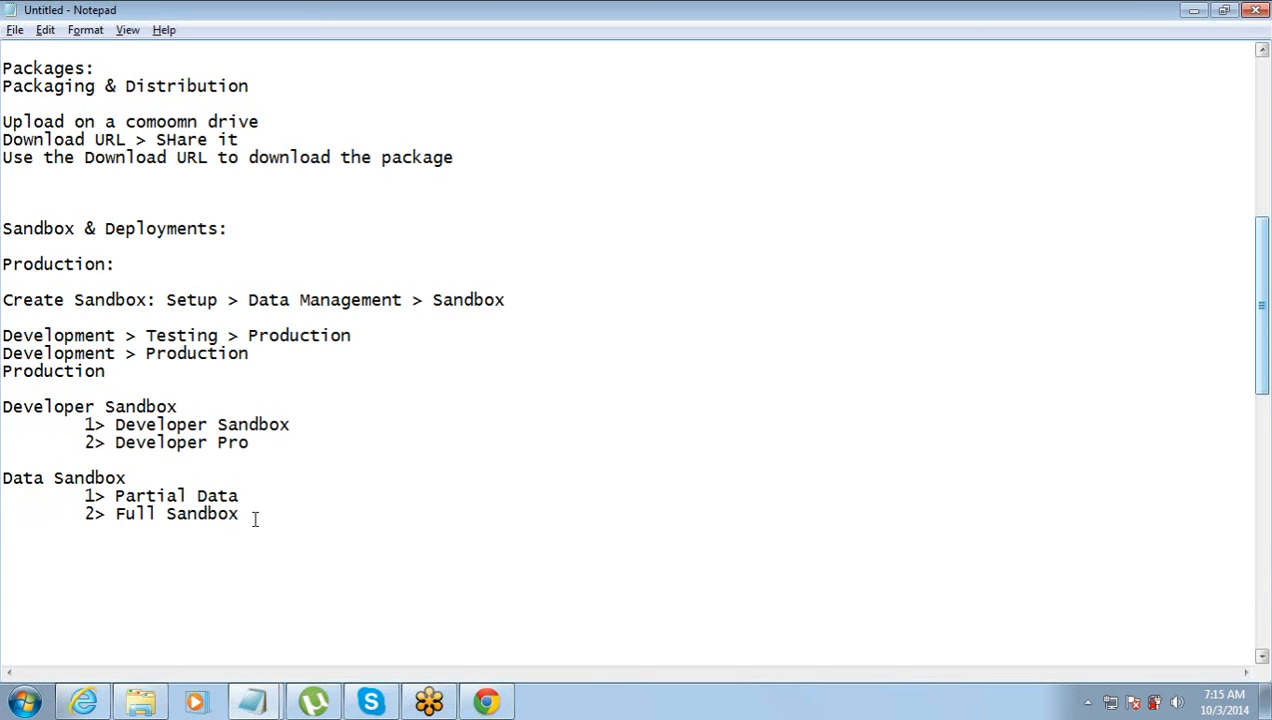
{"action": "key", "text": "Return"}
{"action": "key", "text": "Return"}
{"action": "key", "text": "Return"}
{"action": "key", "text": "Return"}
{"action": "key", "text": "Return"}
{"action": "key", "text": "Return"}
{"action": "key", "text": "Return"}
{"action": "key", "text": "Return"}
{"action": "key", "text": "Return"}
{"action": "key", "text": "Return"}
{"action": "key", "text": "Return"}
{"action": "key", "text": "Return"}
{"action": "key", "text": "Return"}
{"action": "key", "text": "Return"}
{"action": "key", "text": "Return"}
{"action": "key", "text": "Return"}
{"action": "key", "text": "Return"}
{"action": "key", "text": "Return"}
{"action": "key", "text": "Return"}
{"action": "key", "text": "Return"}
{"action": "key", "text": "BackSpace"}
{"action": "key", "text": "BackSpace"}
{"action": "key", "text": "BackSpace"}
{"action": "key", "text": "BackSpace"}
{"action": "key", "text": "BackSpace"}
{"action": "key", "text": "BackSpace"}
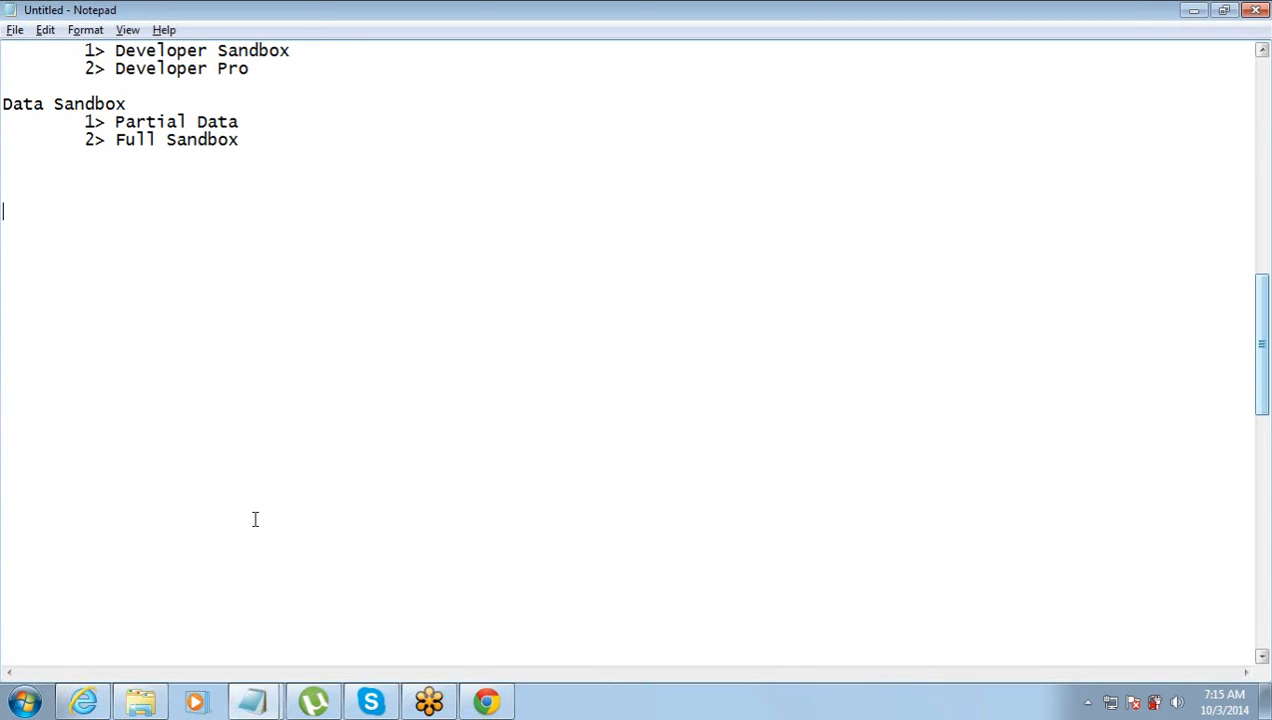
{"action": "type", "text": "A"}
{"action": "key", "text": "BackSpace"}
{"action": "type", "text": "User:"}
{"action": "key", "text": "Return"}
{"action": "key", "text": "alt+Tab"}
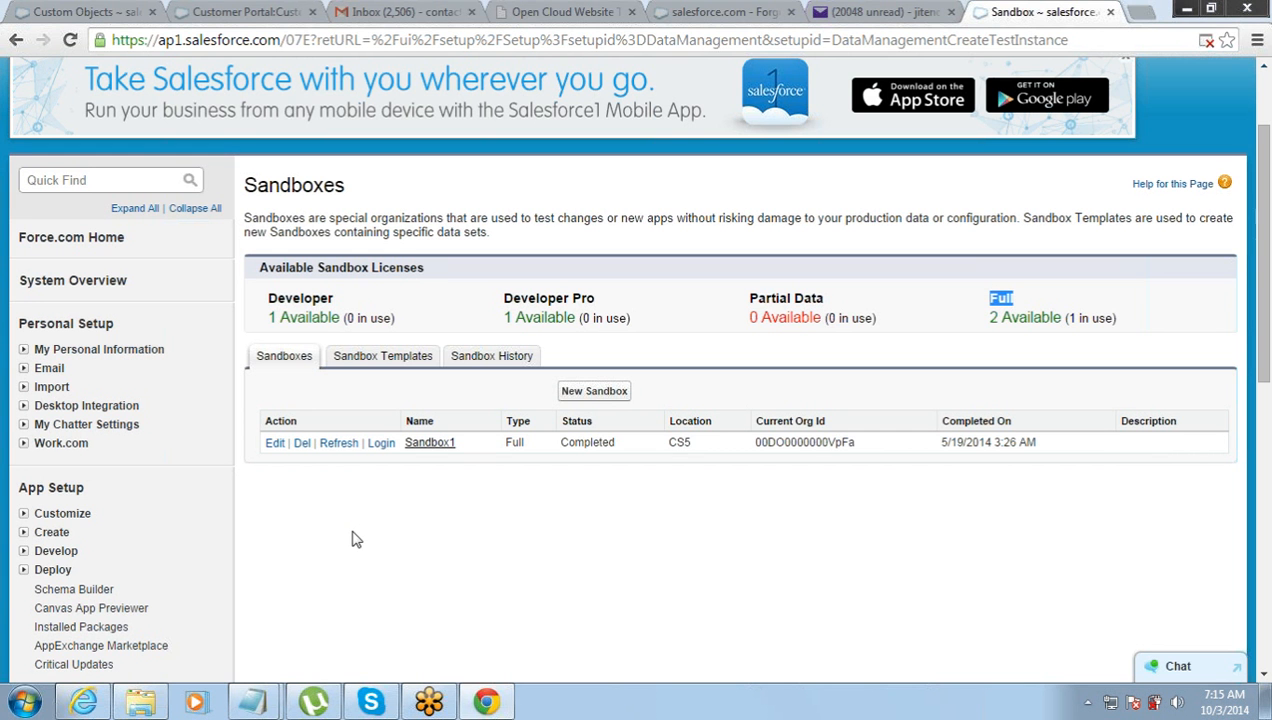
{"action": "left_click_drag", "start_coordinate": [459, 442], "coordinate": [404, 445]}
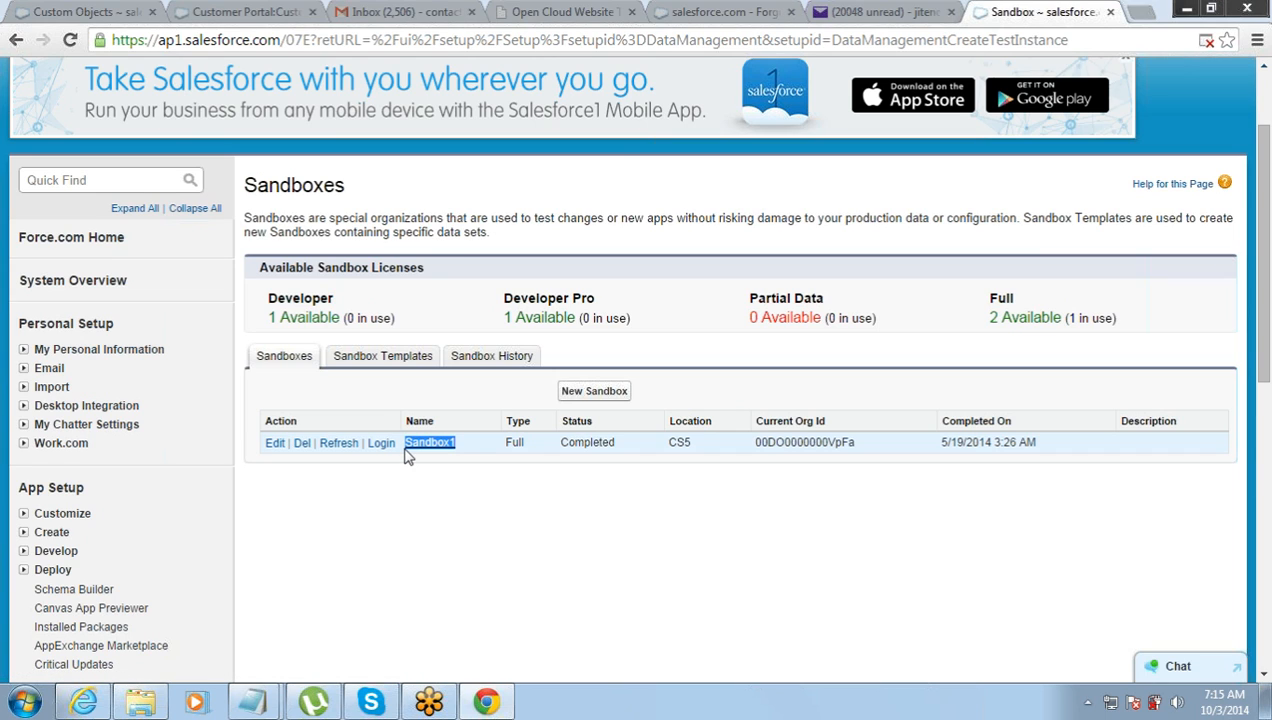
{"action": "key", "text": "alt+Tab"}
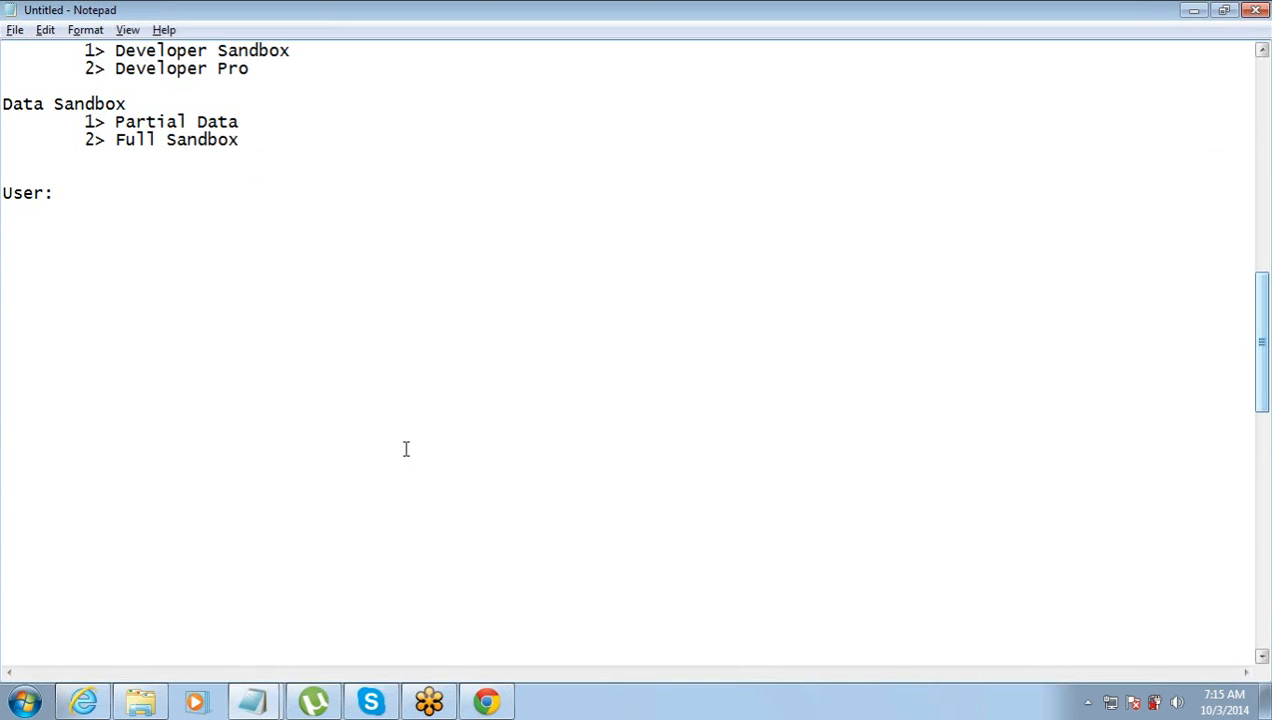
Type 'test.salesforce.com' as the sandbox login URL line.
{"action": "type", "text": "test.salesforce.com"}
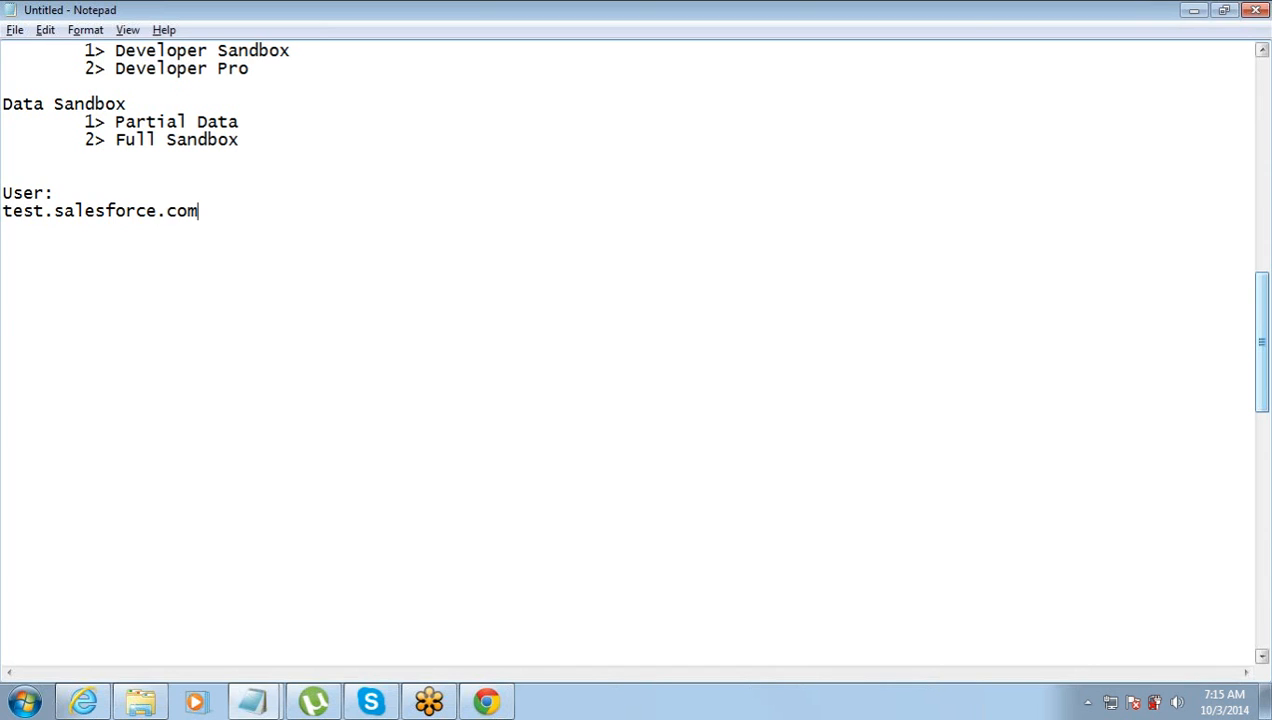
{"action": "key", "text": "shift+Home"}
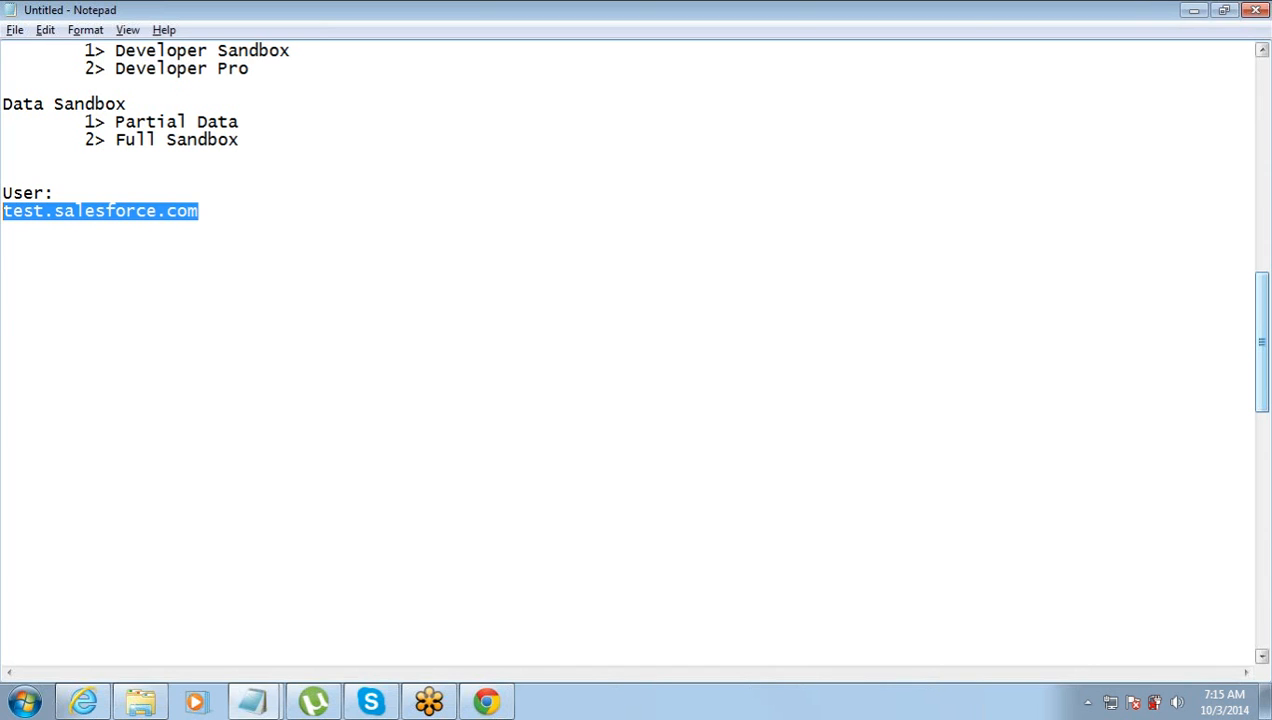
{"action": "key", "text": "End"}
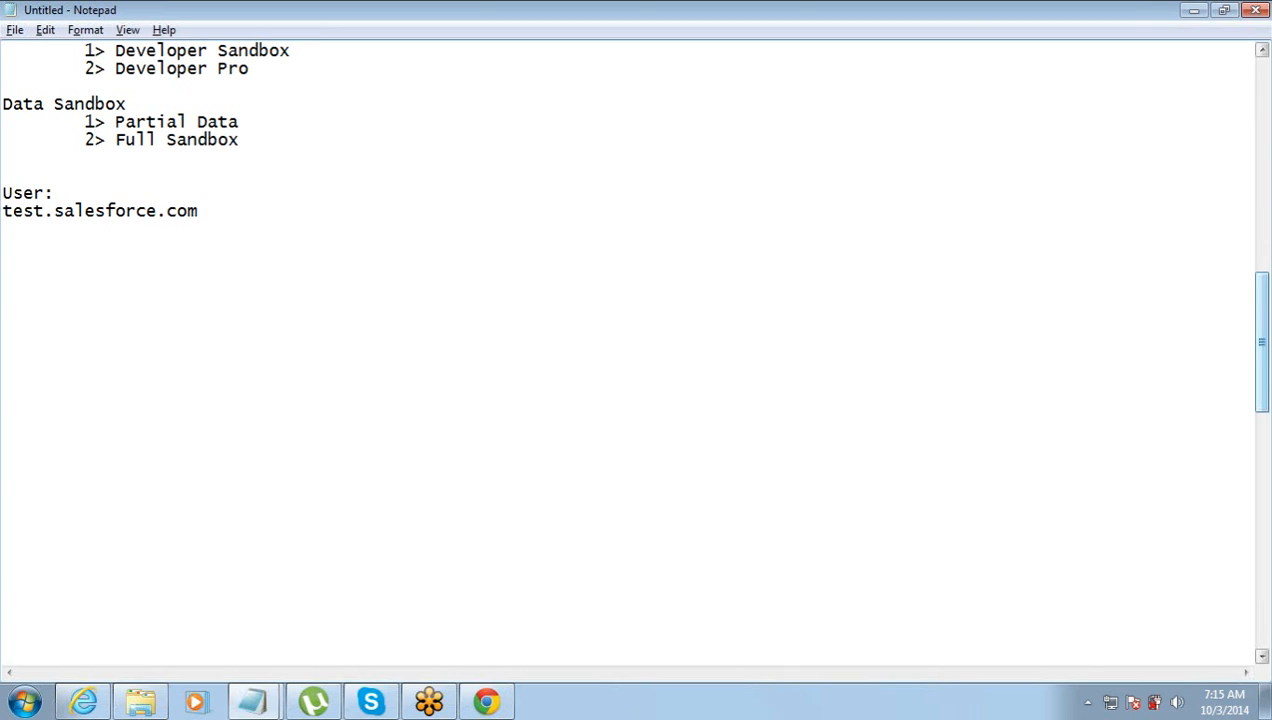
{"action": "key", "text": "shift+Right"}
{"action": "key", "text": "shift+Right"}
{"action": "key", "text": "shift+Right"}
{"action": "key", "text": "shift+Right"}
{"action": "key", "text": "shift+Right"}
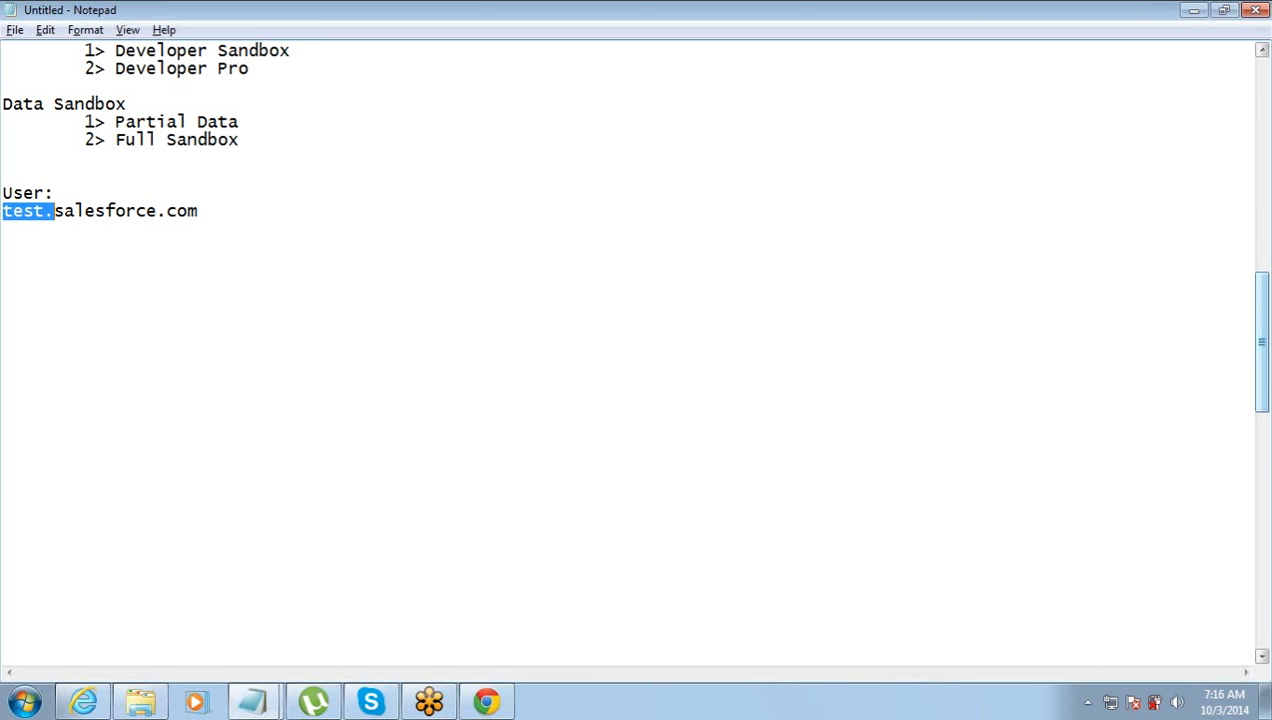
{"action": "key", "text": "End"}
{"action": "key", "text": "Home"}
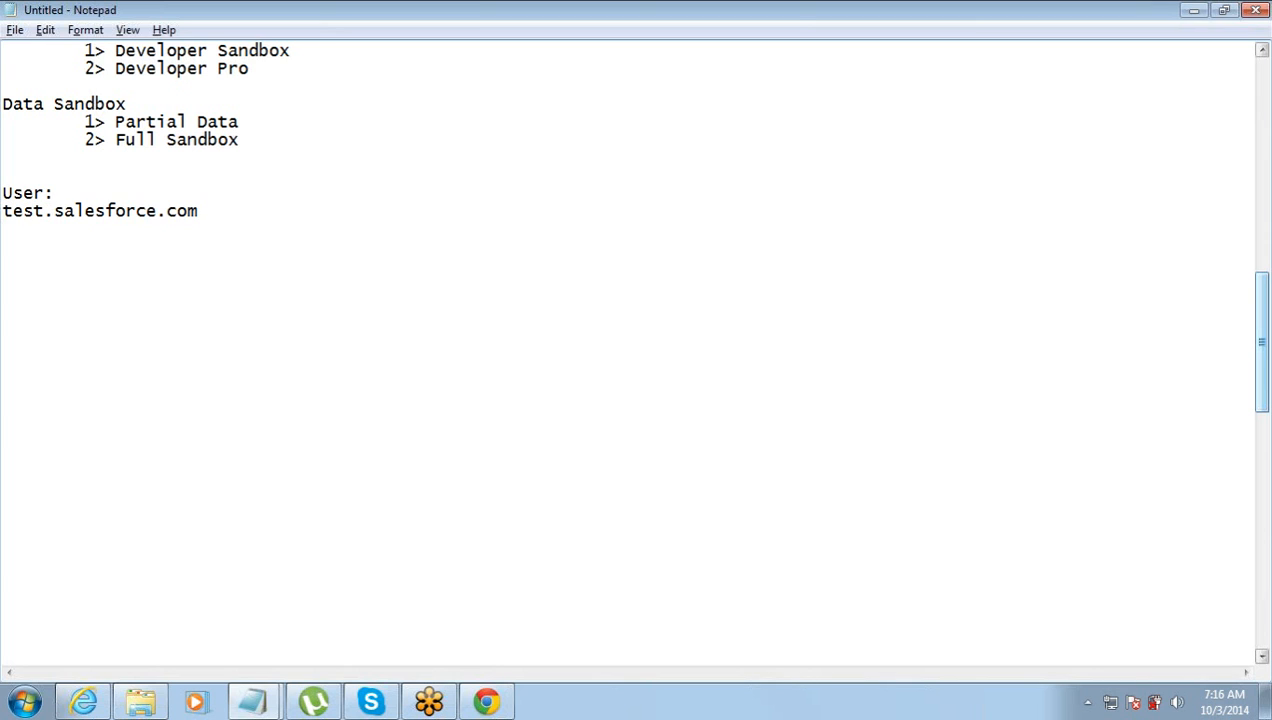
{"action": "key", "text": "shift+End"}
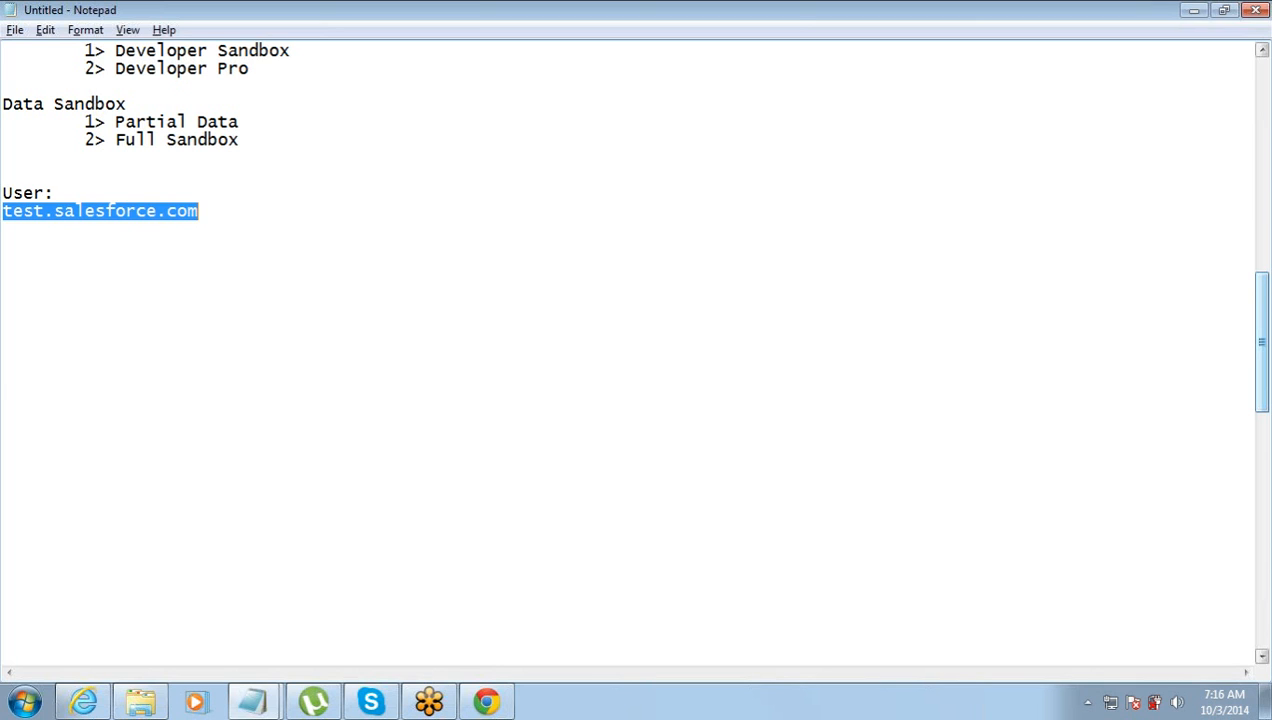
{"action": "key", "text": "Up"}
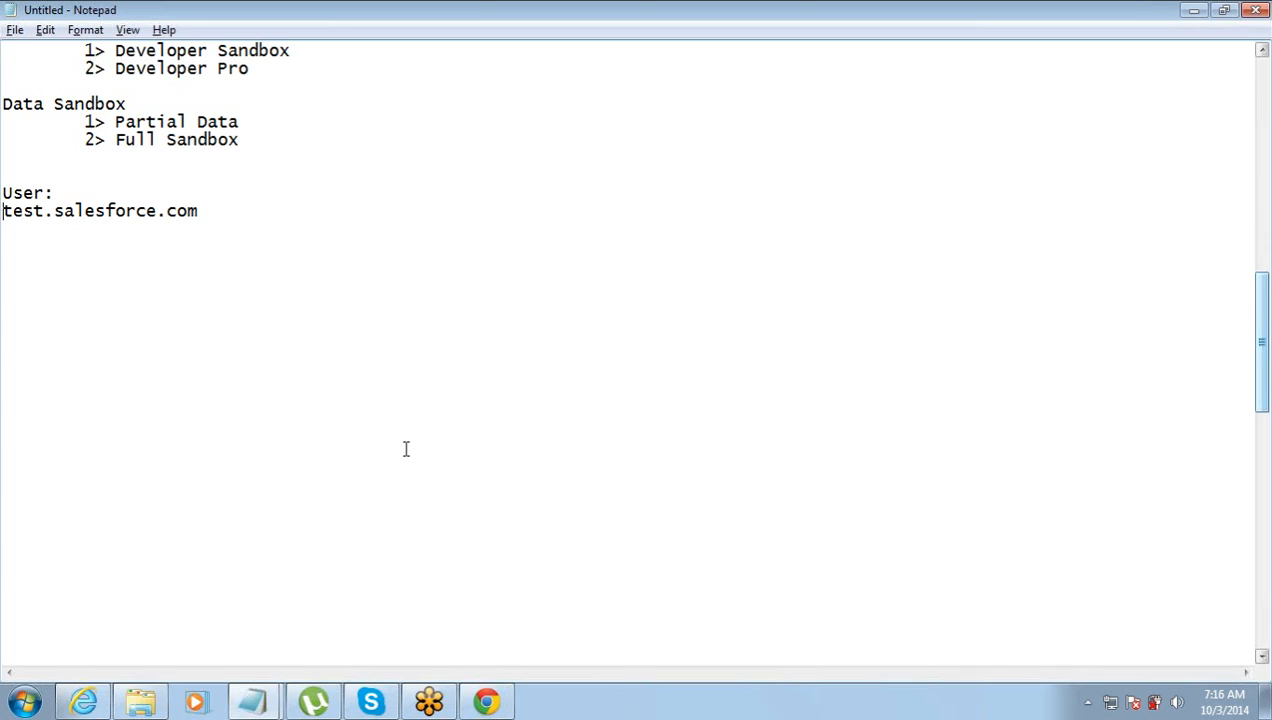
{"action": "key", "text": "shift+Home"}
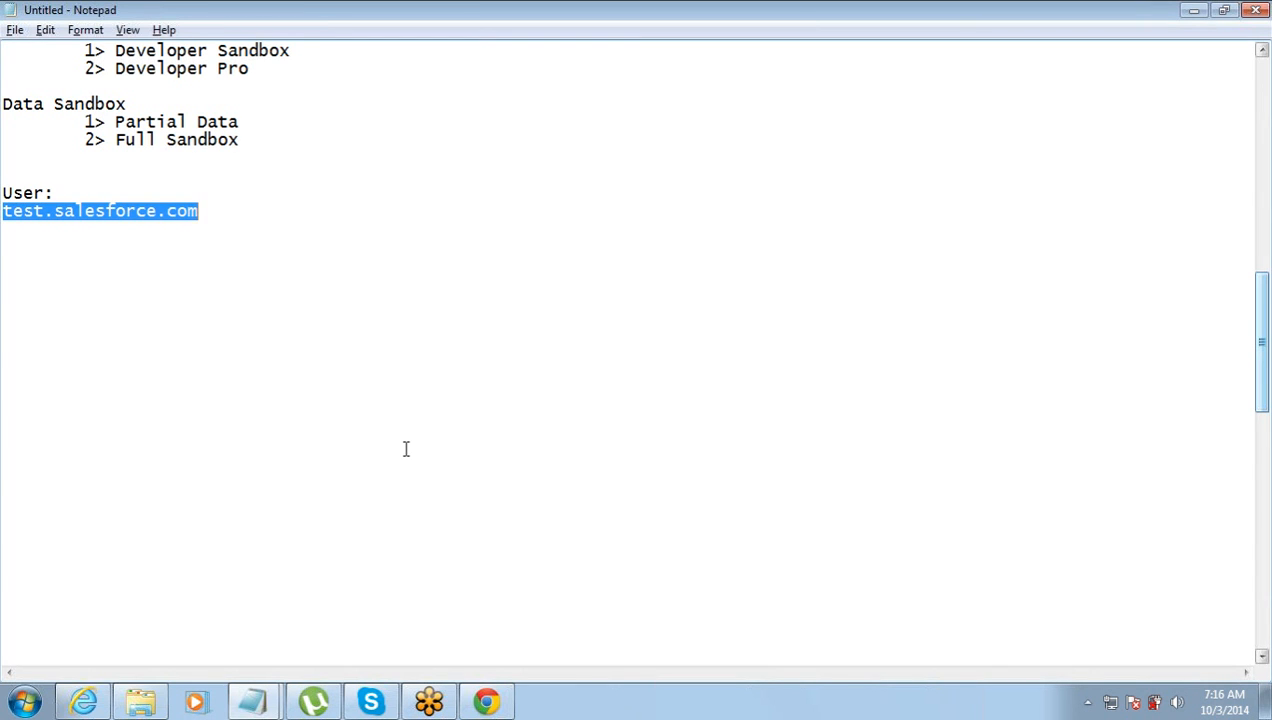
{"action": "key", "text": "Down"}
{"action": "key", "text": "Up"}
{"action": "key", "text": "shift+Right"}
{"action": "key", "text": "End"}
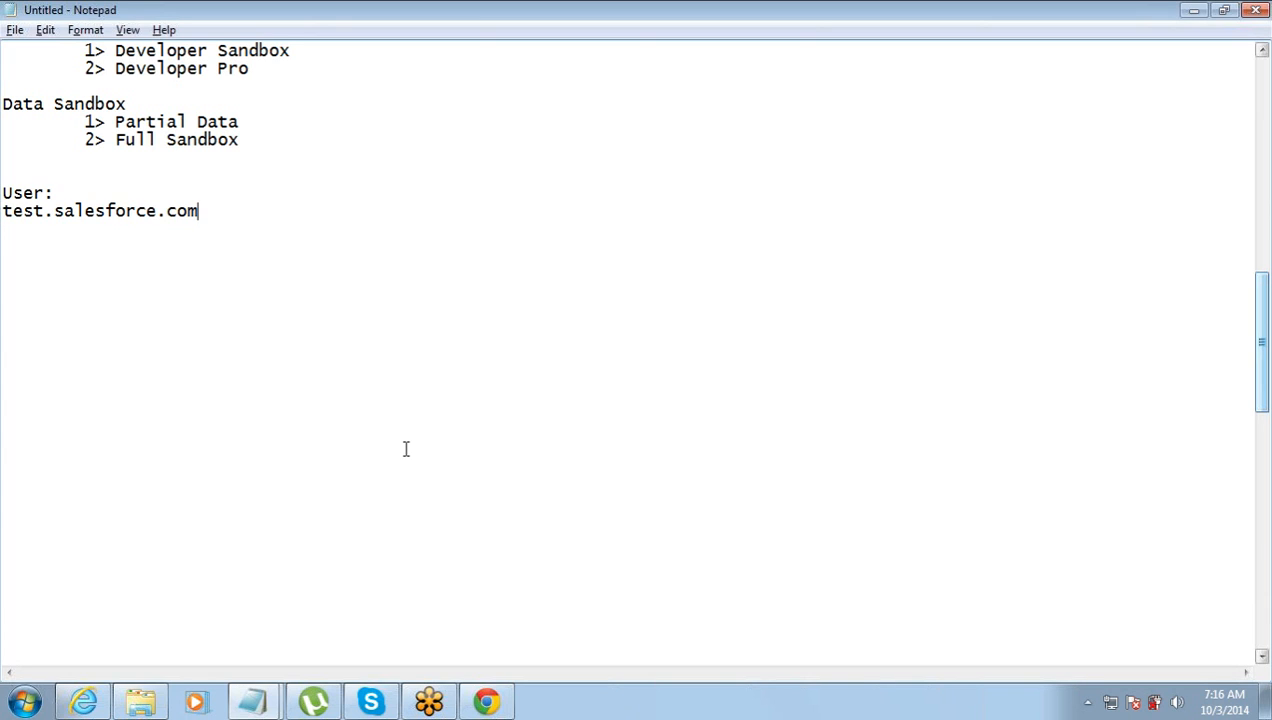
Add blank lines below test.salesforce.com, briefly typing then removing the user's e-mail.
{"action": "key", "text": "Return"}
{"action": "key", "text": "Return"}
{"action": "key", "text": "Up"}
{"action": "key", "text": "shift+End"}
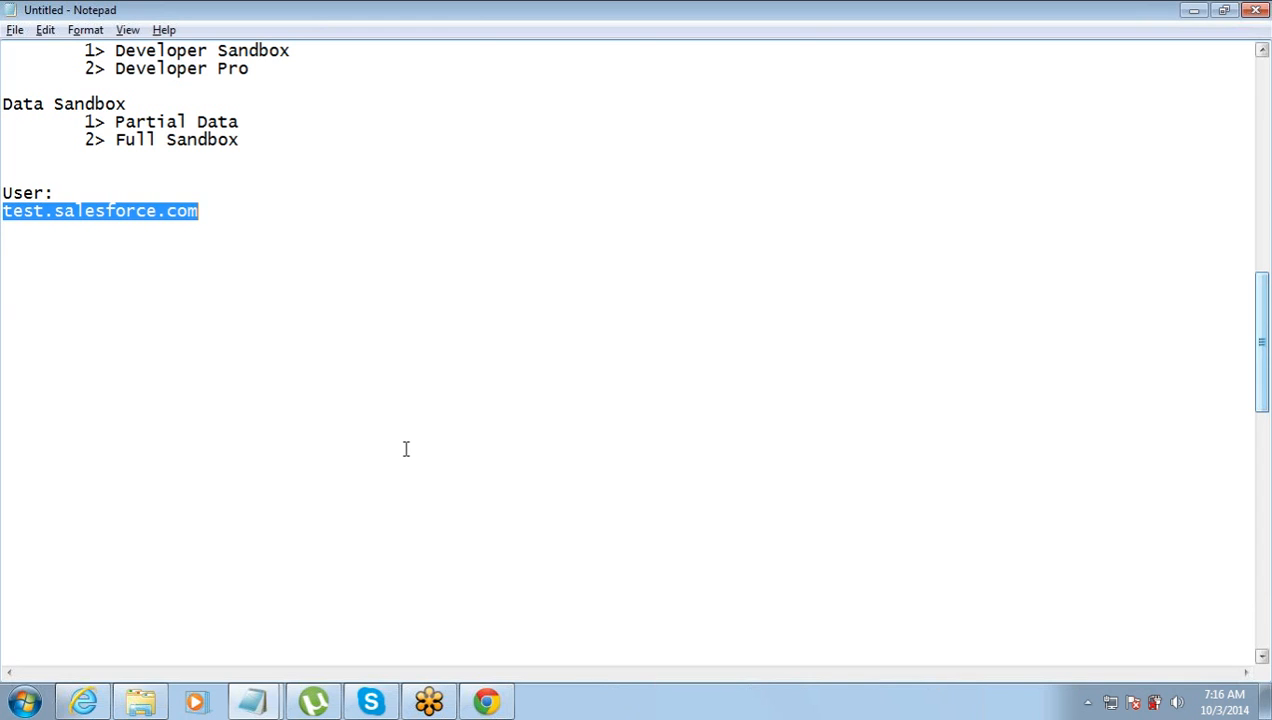
{"action": "key", "text": "End"}
{"action": "key", "text": "Return"}
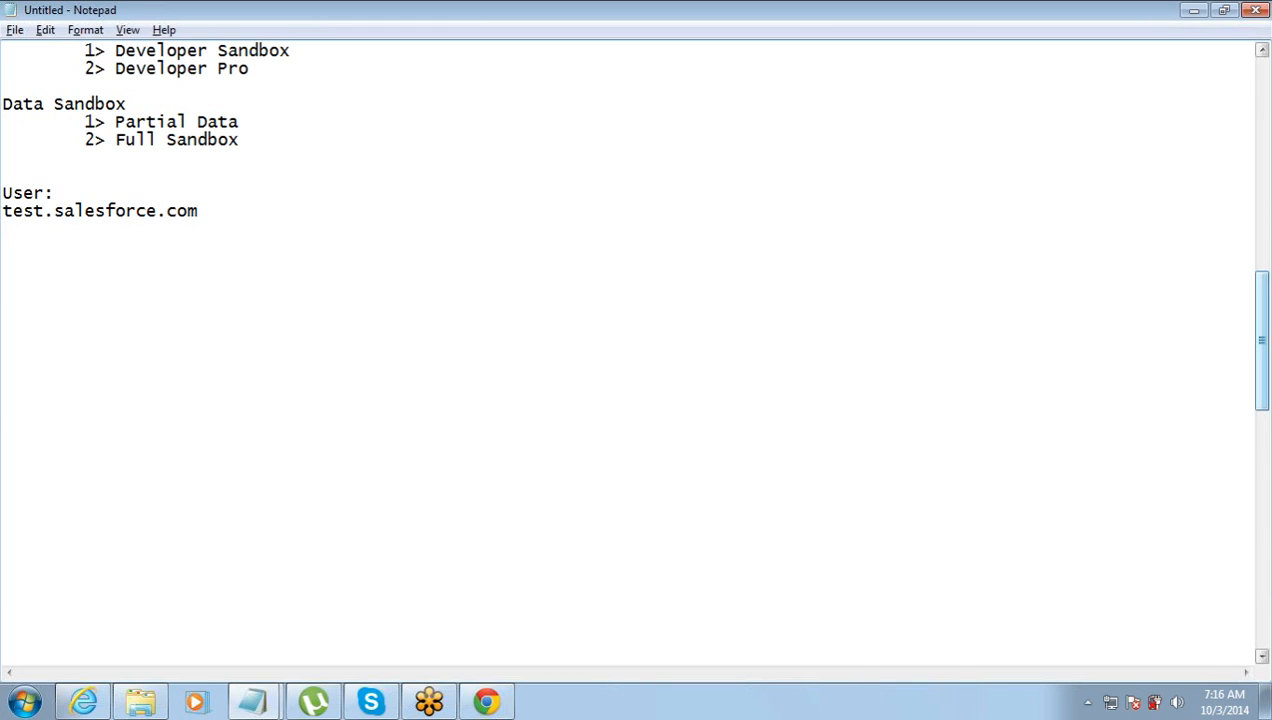
{"action": "key", "text": "Return"}
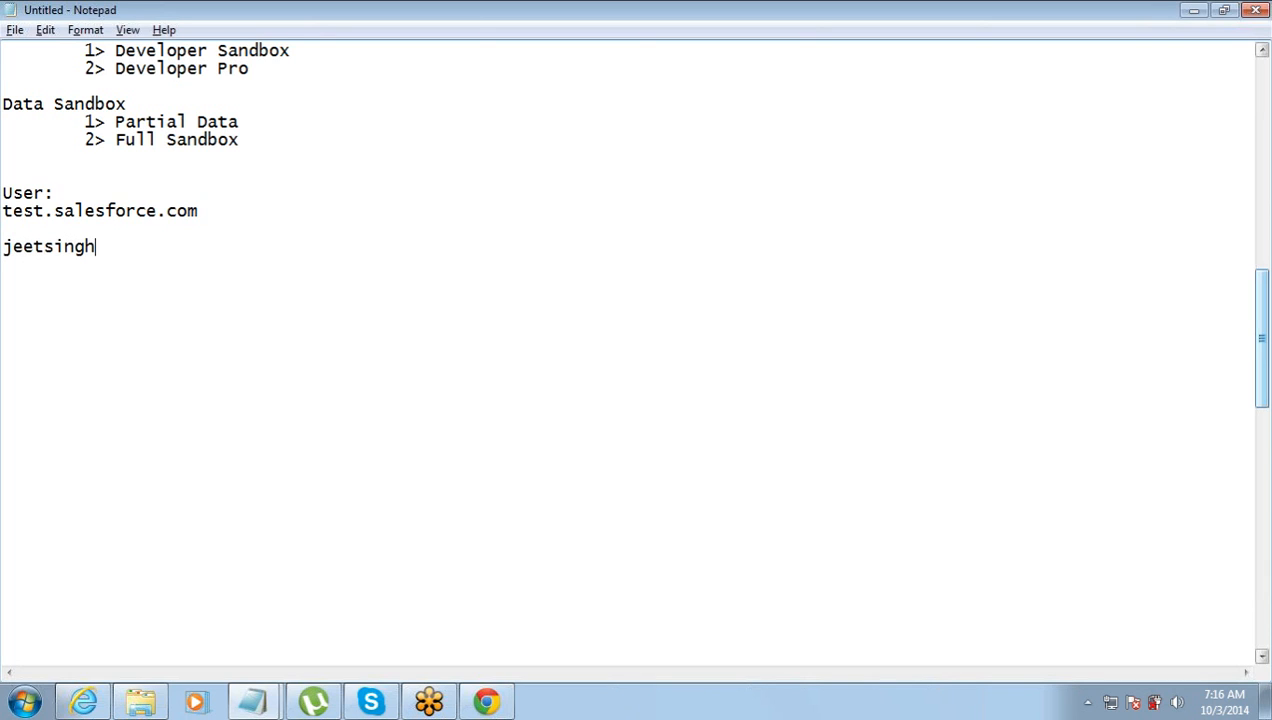
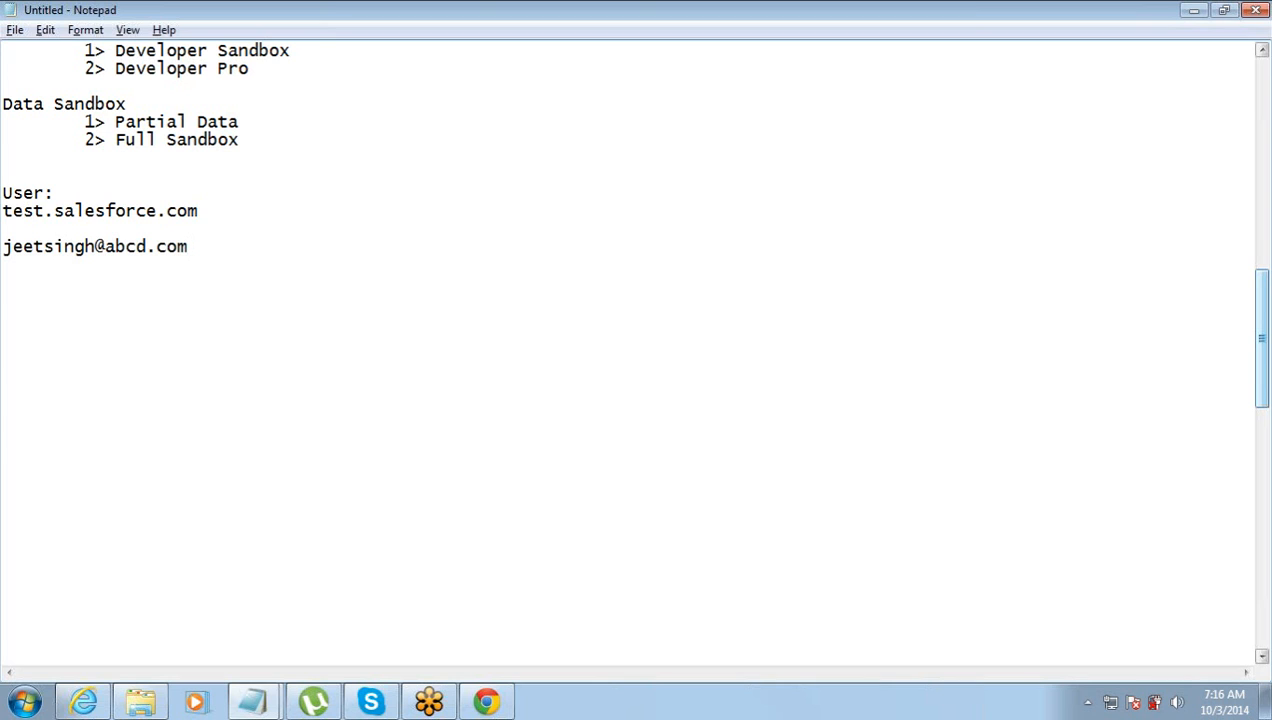
{"action": "key", "text": "shift+Home"}
{"action": "key", "text": "ctrl+c"}
{"action": "key", "text": "BackSpace"}
{"action": "key", "text": "Up"}
{"action": "key", "text": "Up"}
{"action": "key", "text": "Up"}
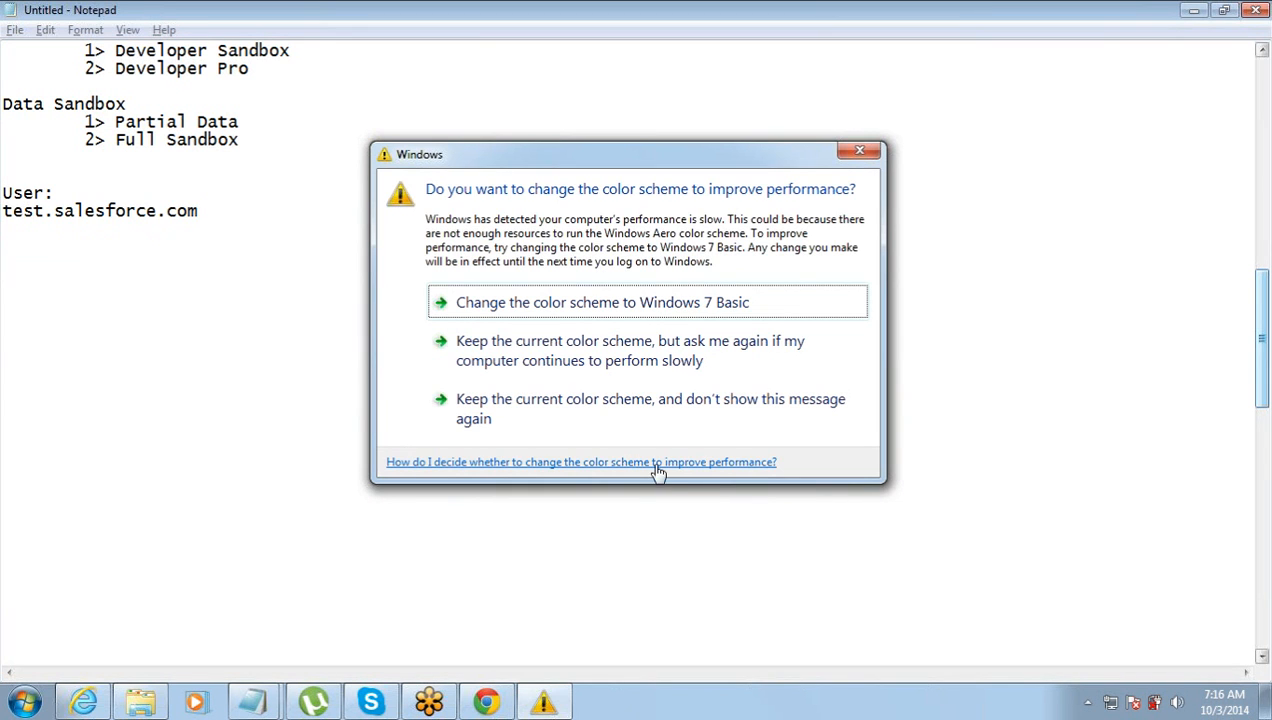
Accept the Windows 7 Basic colour scheme and paste the user's e-mail above User:.
{"action": "left_click", "coordinate": [761, 295]}
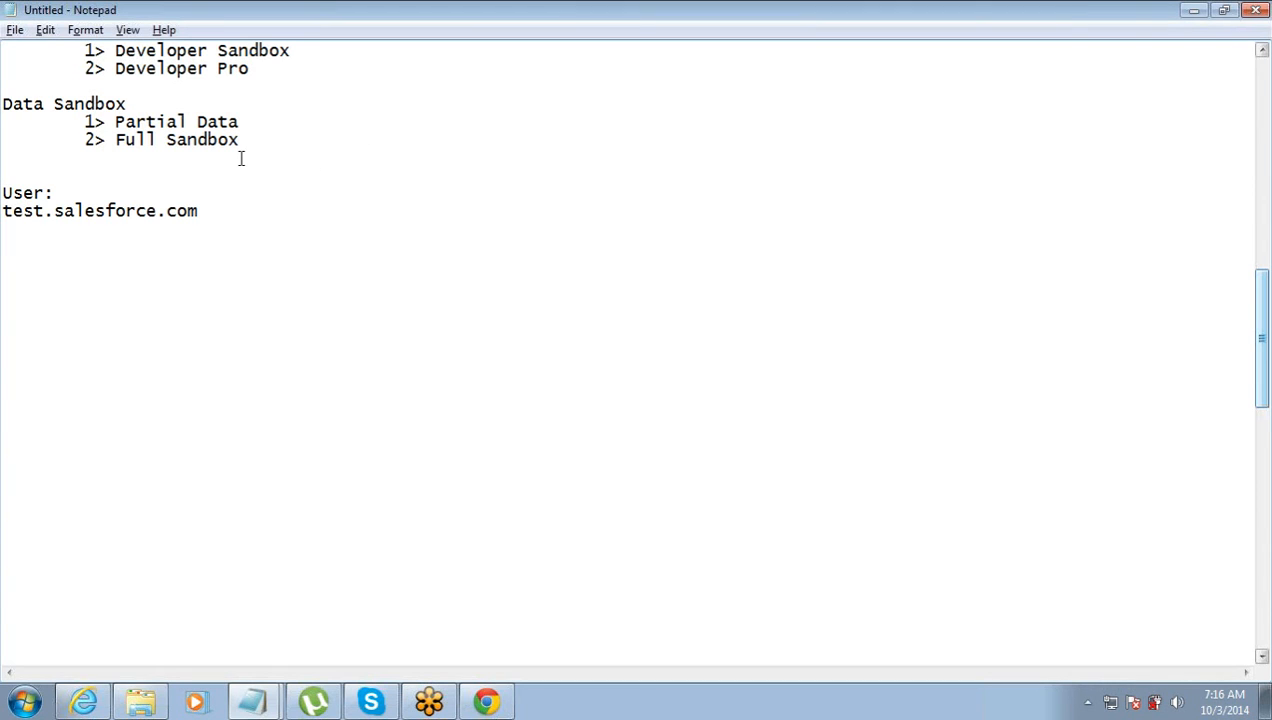
{"action": "key", "text": "Return"}
{"action": "key", "text": "Return"}
{"action": "key", "text": "Return"}
{"action": "key", "text": "Up"}
{"action": "key", "text": "Up"}
{"action": "key", "text": "Up"}
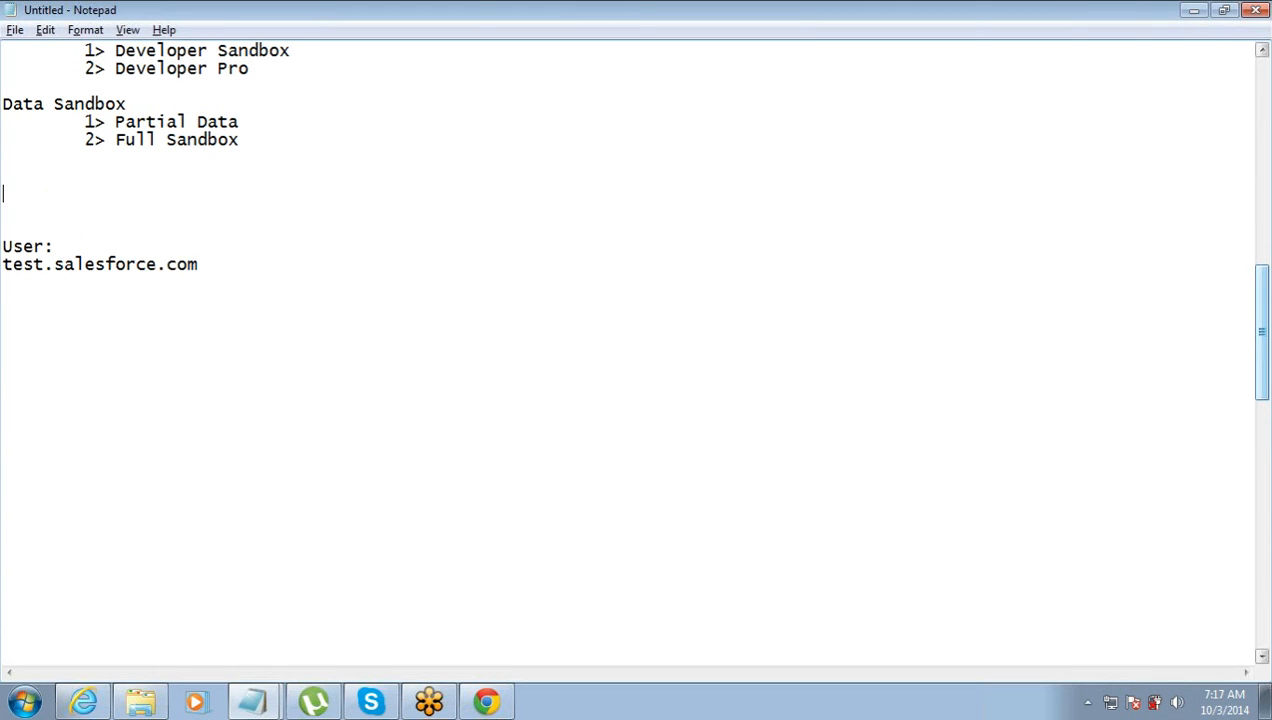
{"action": "key", "text": "ctrl+v"}
{"action": "key", "text": "Down"}
{"action": "key", "text": "Down"}
{"action": "key", "text": "Down"}
{"action": "key", "text": "Down"}
Below test.salesforce.com, type the user's e-mail with '.sandbox1' appended as the sandbox login.
{"action": "key", "text": "Return"}
{"action": "key", "text": "Return"}
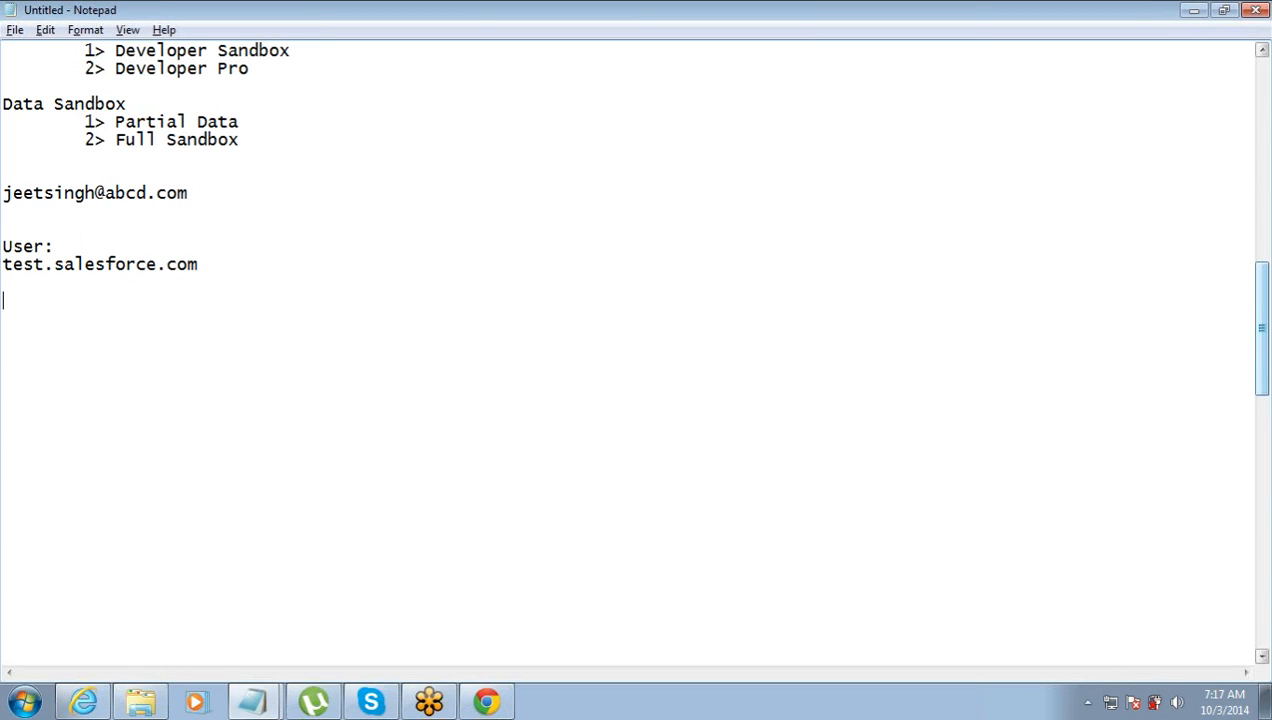
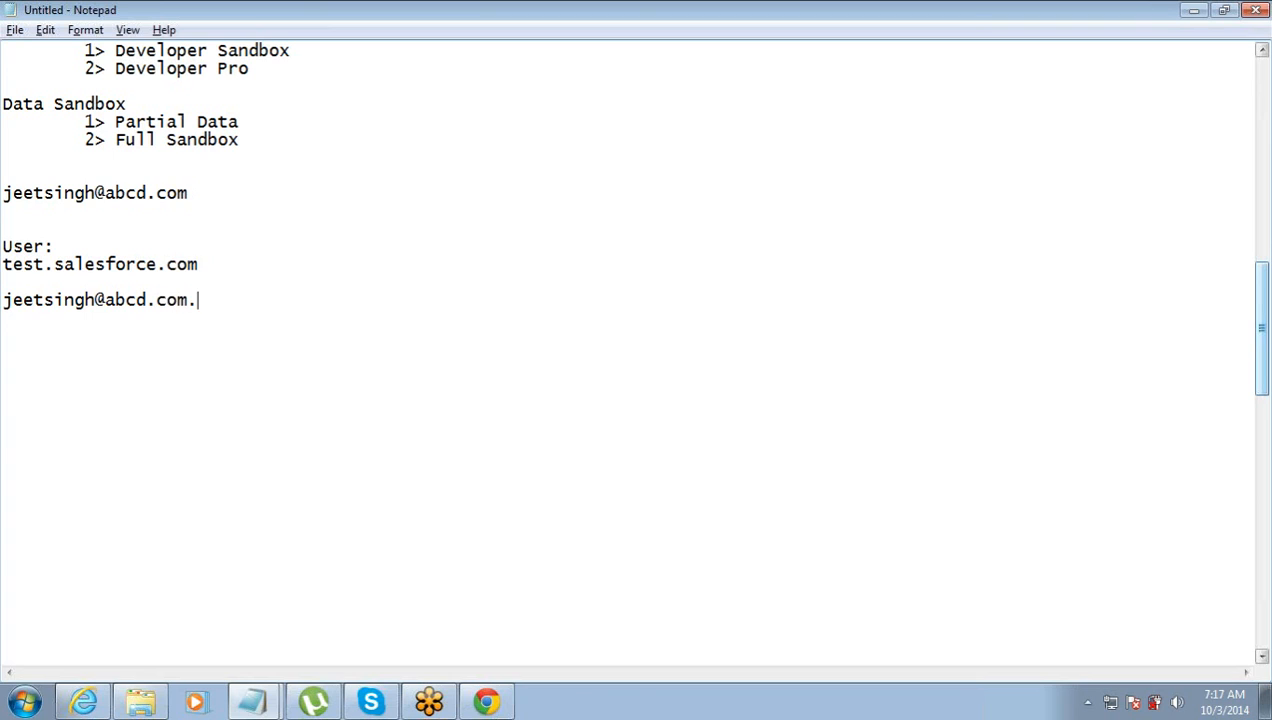
{"action": "key", "text": "shift+Home"}
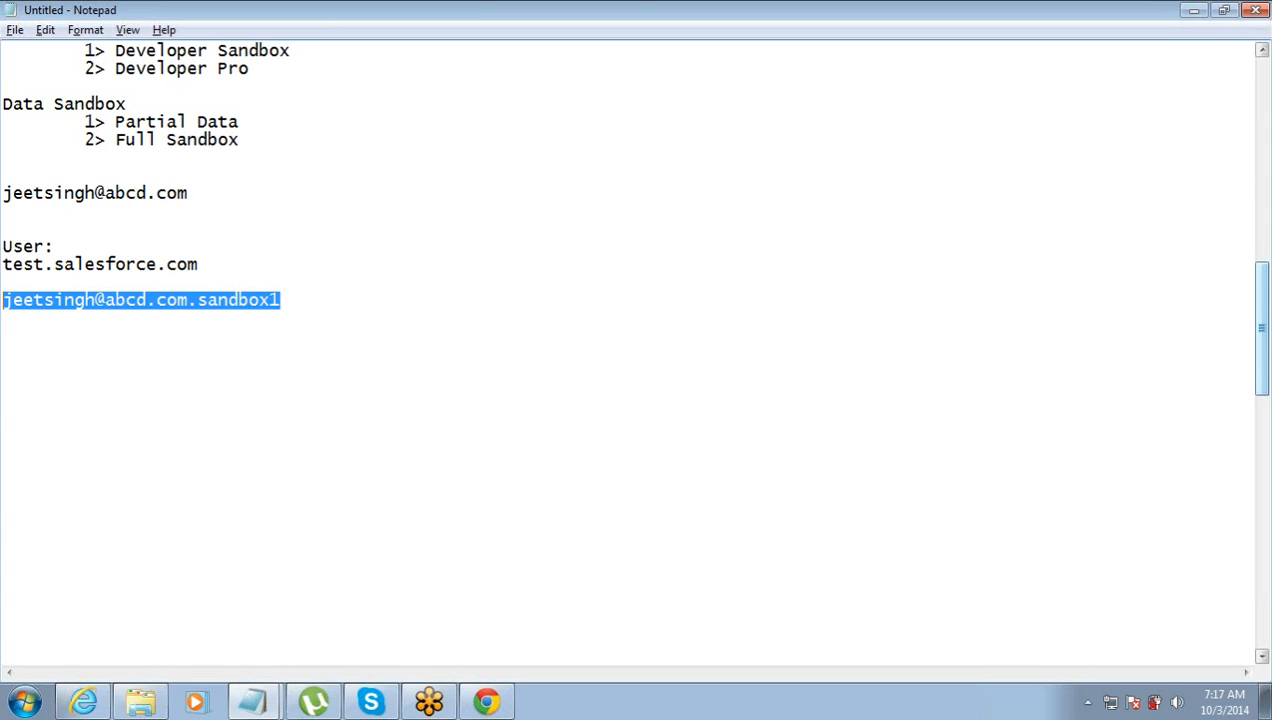
{"action": "key", "text": "Up"}
{"action": "key", "text": "Up"}
{"action": "key", "text": "Down"}
{"action": "key", "text": "Down"}
Leave the Notepad notes and bring up the Salesforce Sandboxes page listing Sandbox1.
{"action": "key", "text": "End"}
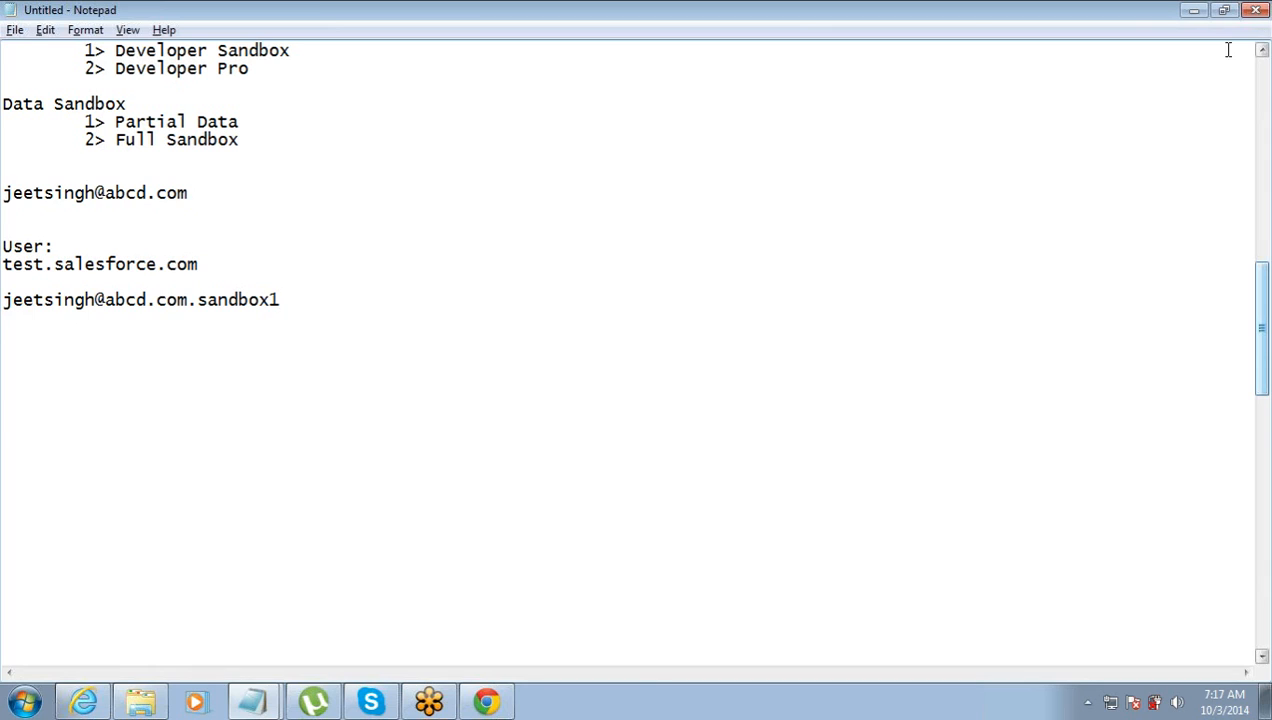
{"action": "left_click", "coordinate": [1265, 50]}
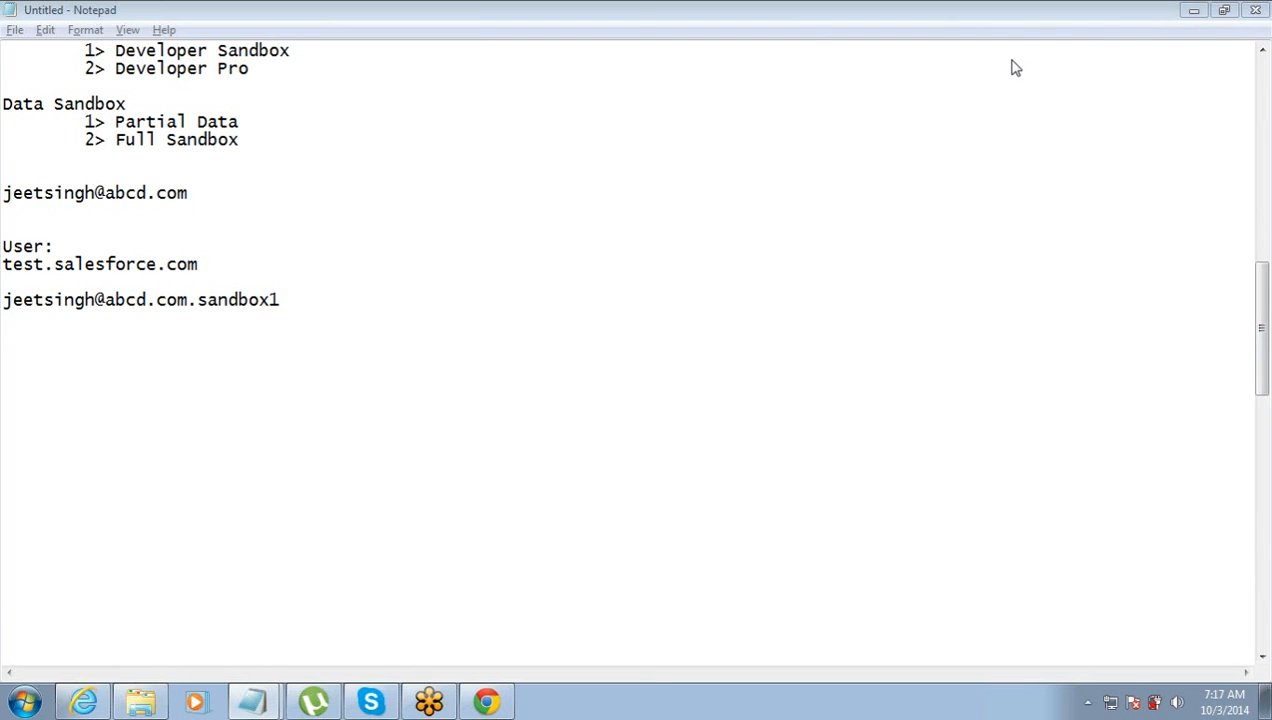
{"action": "key", "text": "alt+Tab"}
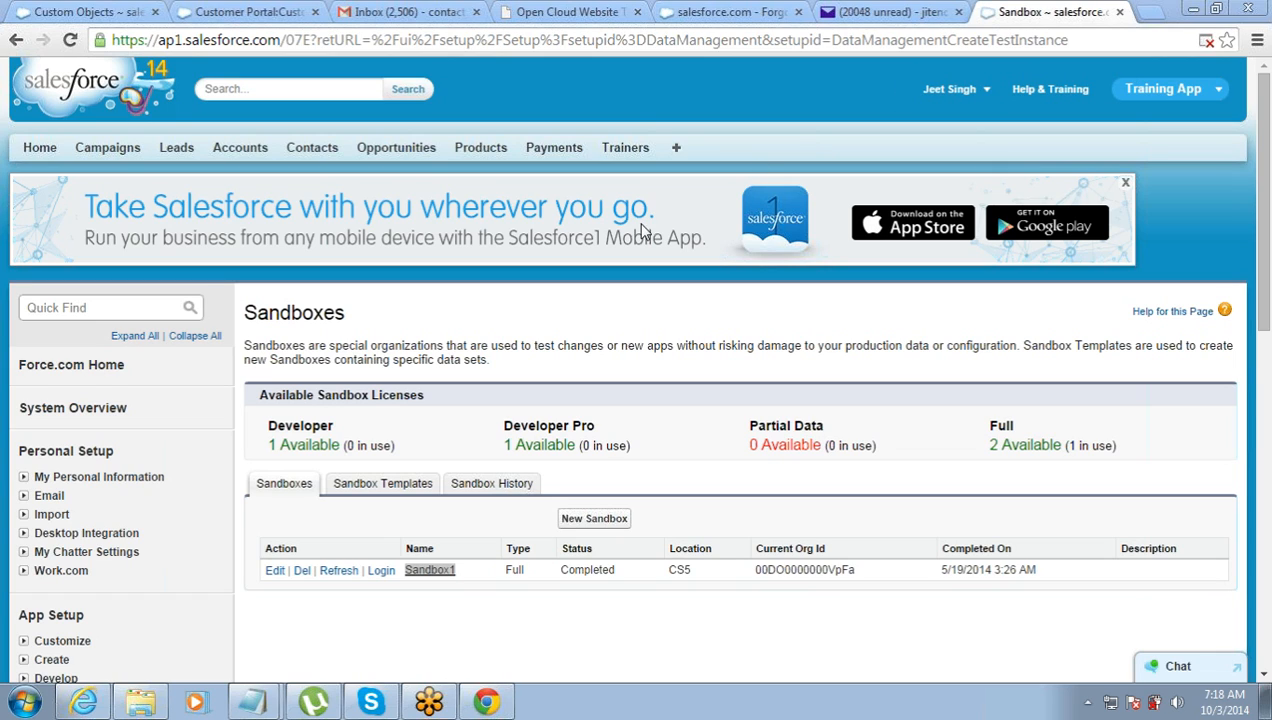
Bring the 'index - Notepad' window forward from the taskbar.
{"action": "mouse_move", "coordinate": [257, 690]}
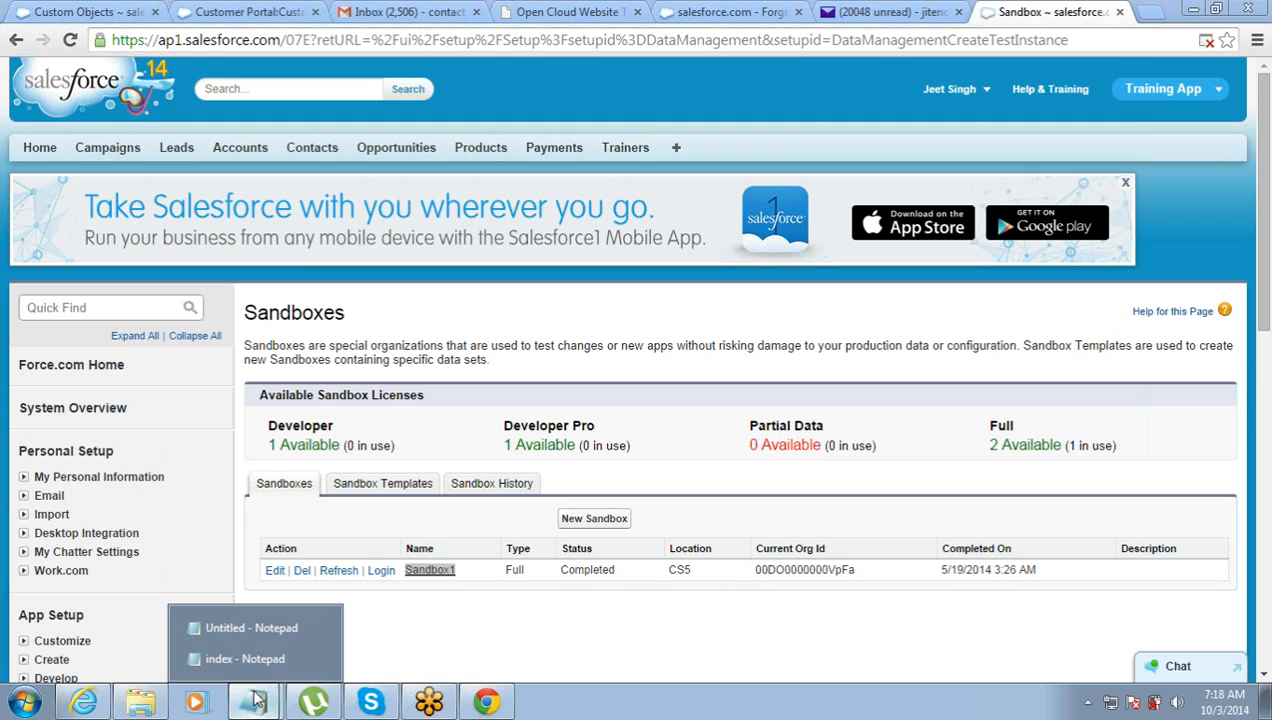
{"action": "left_click", "coordinate": [257, 660]}
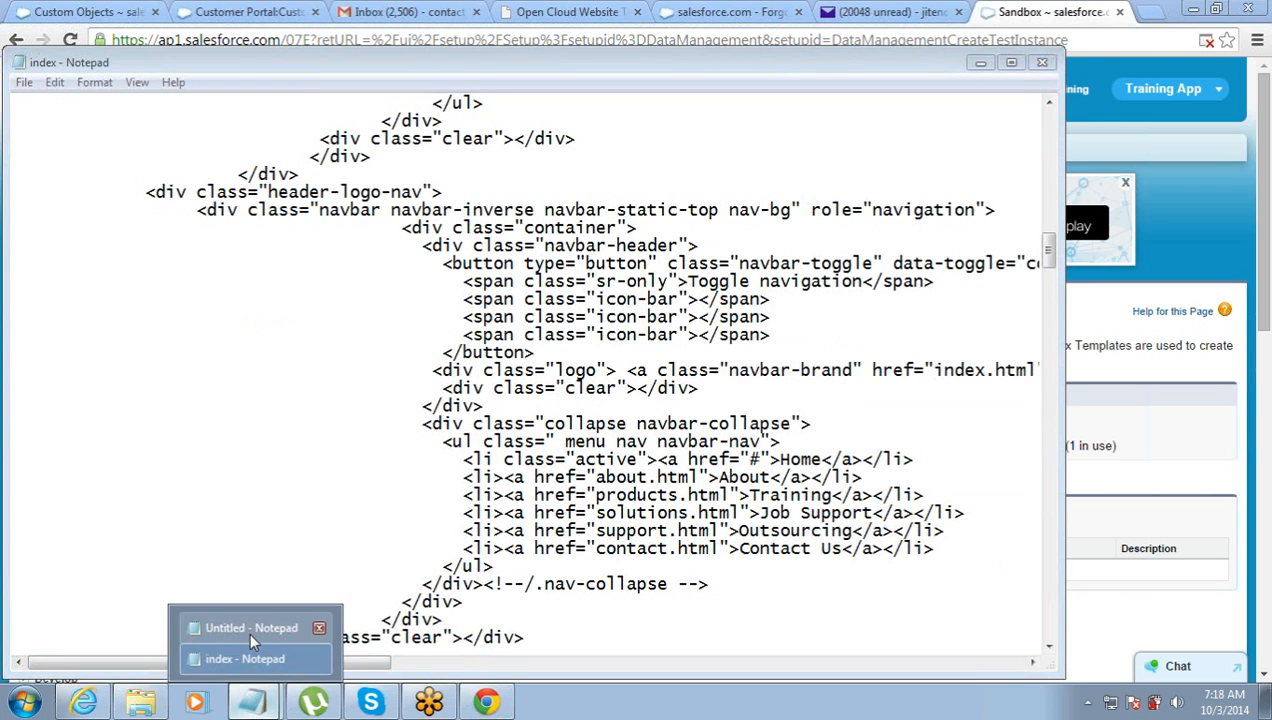
Bring back the untitled sandbox notes and add blank lines after the sandbox login.
{"action": "left_click", "coordinate": [248, 628]}
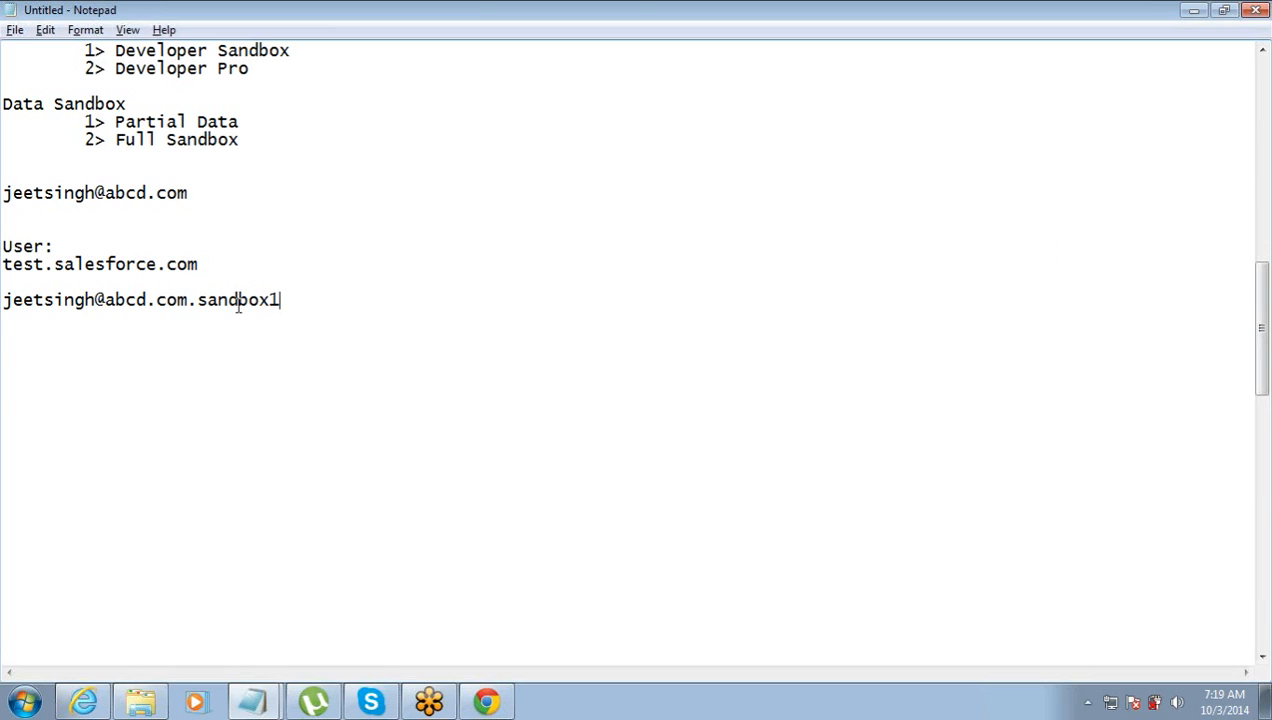
{"action": "key", "text": "Return"}
{"action": "key", "text": "Return"}
{"action": "key", "text": "BackSpace"}
{"action": "key", "text": "Return"}
{"action": "key", "text": "Return"}
{"action": "key", "text": "Return"}
{"action": "key", "text": "Return"}
Return to the Salesforce Sandboxes page and expand Deploy to show Outbound and Inbound Change Sets.
{"action": "left_click", "coordinate": [487, 701]}
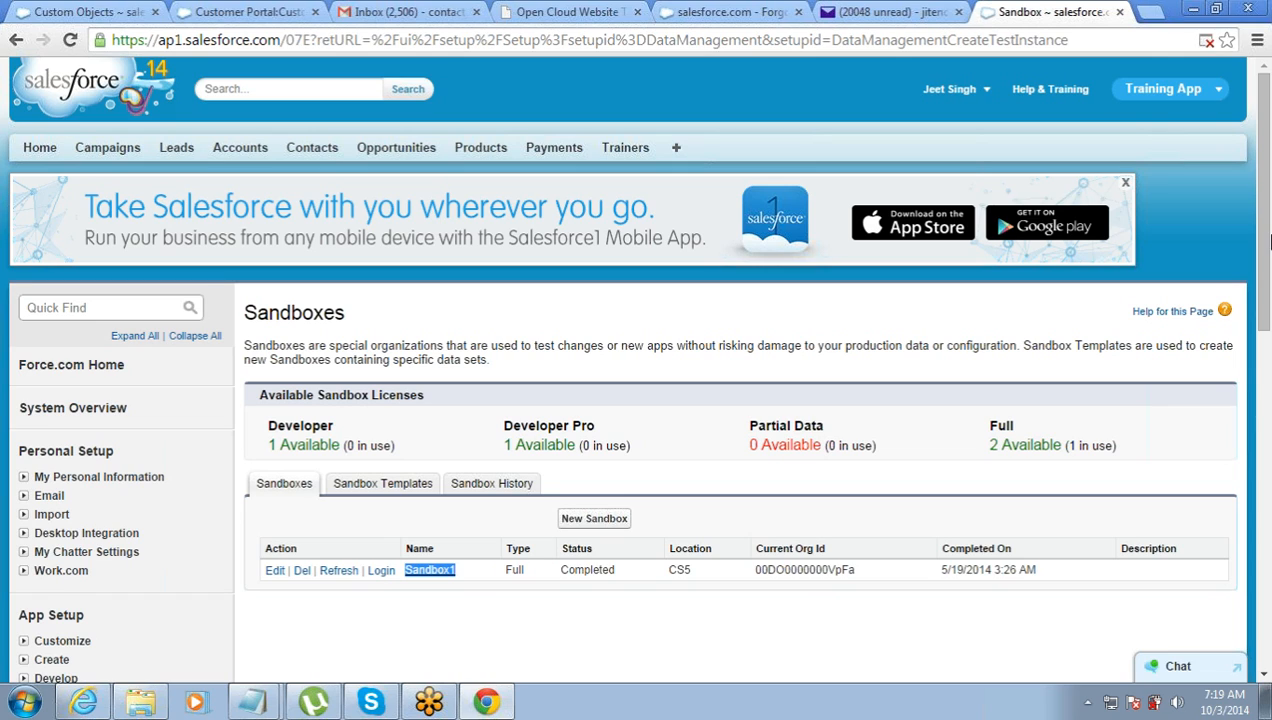
{"action": "left_click", "coordinate": [1259, 164]}
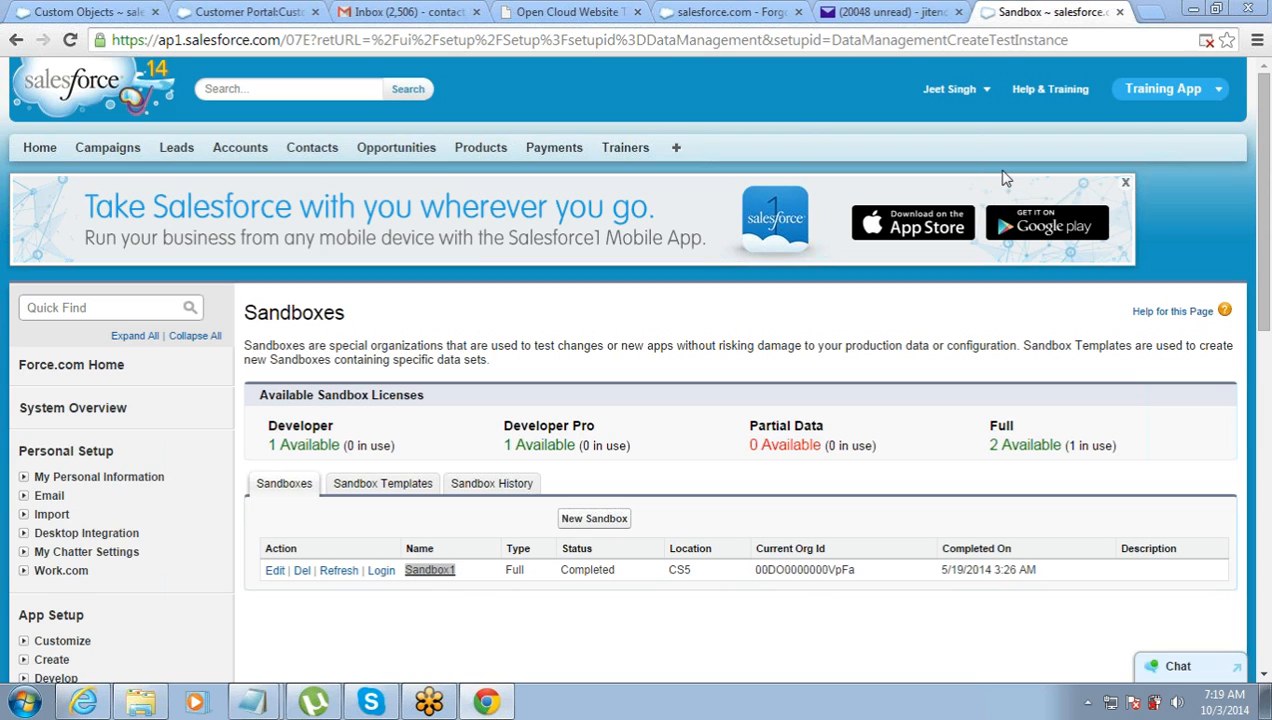
{"action": "left_click", "coordinate": [1264, 676]}
{"action": "left_click", "coordinate": [1264, 676]}
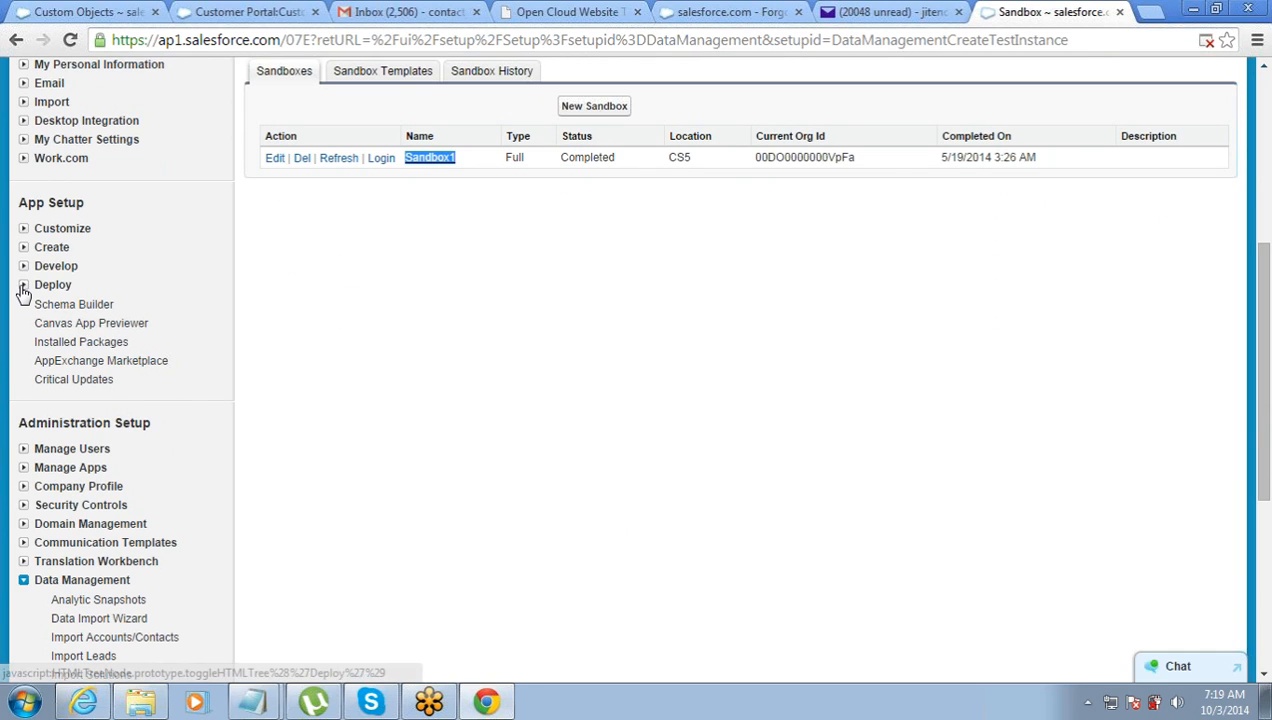
{"action": "left_click", "coordinate": [23, 286]}
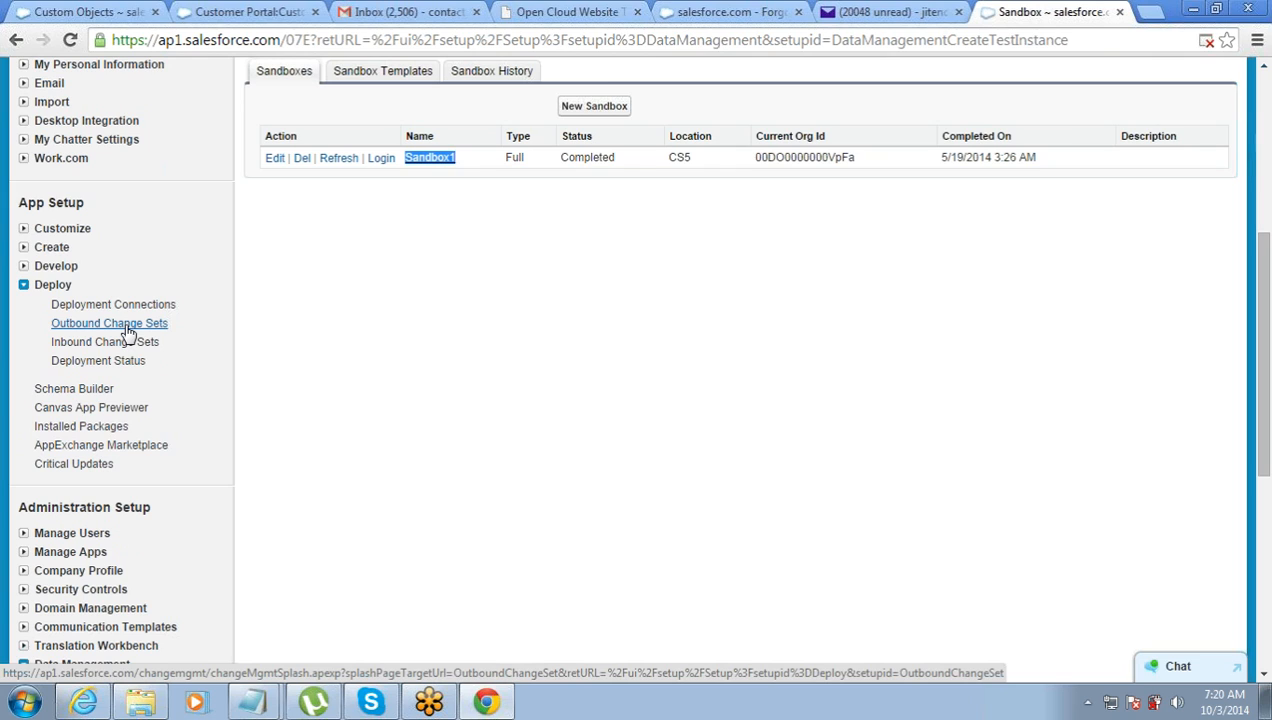
In Notepad, add a 'Change Set' heading and the line 'Sandbox : Design something'.
{"action": "key", "text": "alt+Tab"}
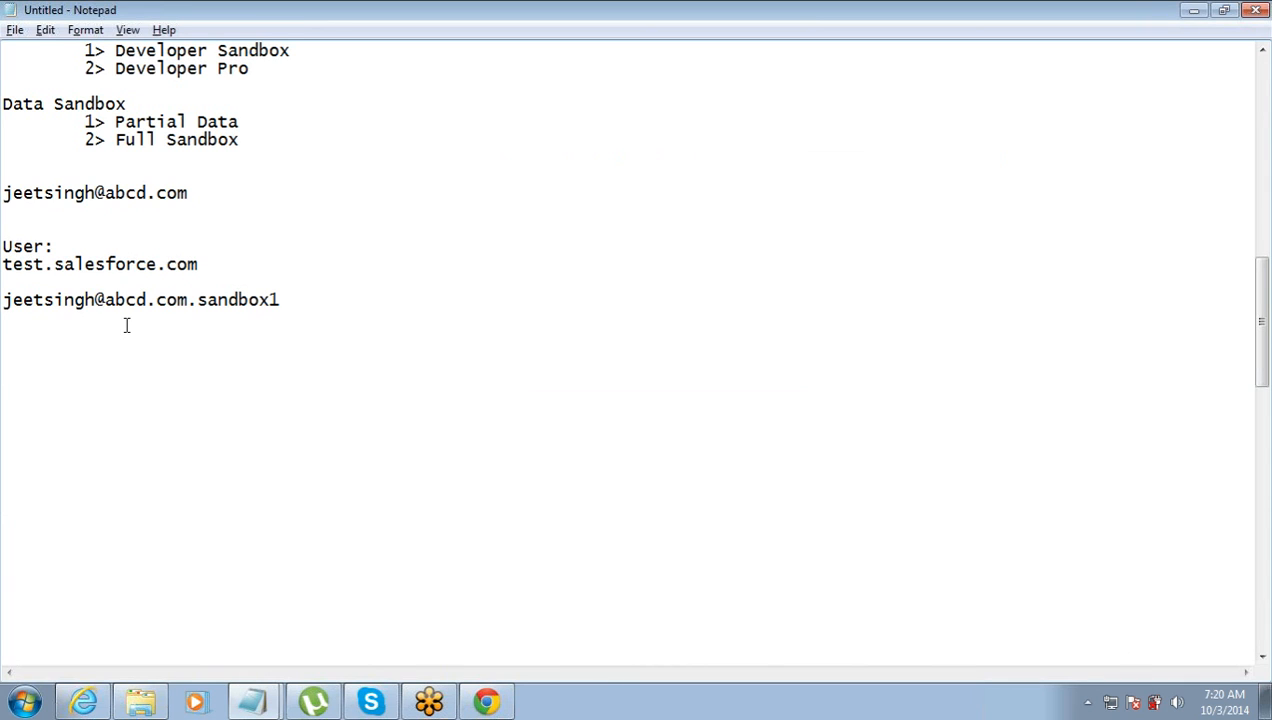
{"action": "left_click", "coordinate": [289, 297]}
{"action": "key", "text": "Return"}
{"action": "key", "text": "Return"}
{"action": "key", "text": "Return"}
{"action": "key", "text": "Return"}
{"action": "type", "text": "Change "}
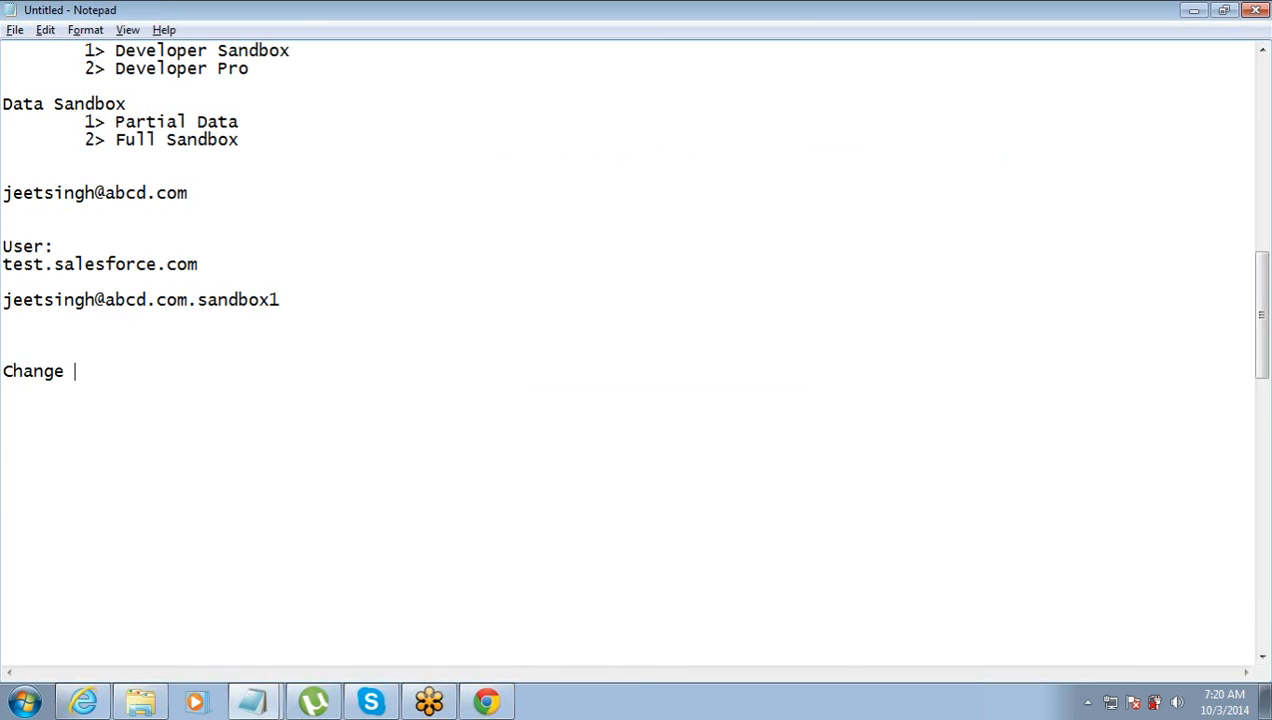
{"action": "type", "text": "Set"}
{"action": "type", "text": "Dev"}
{"action": "key", "text": "BackSpace"}
{"action": "key", "text": "BackSpace"}
{"action": "key", "text": "BackSpace"}
{"action": "type", "text": "Sandbox : "}
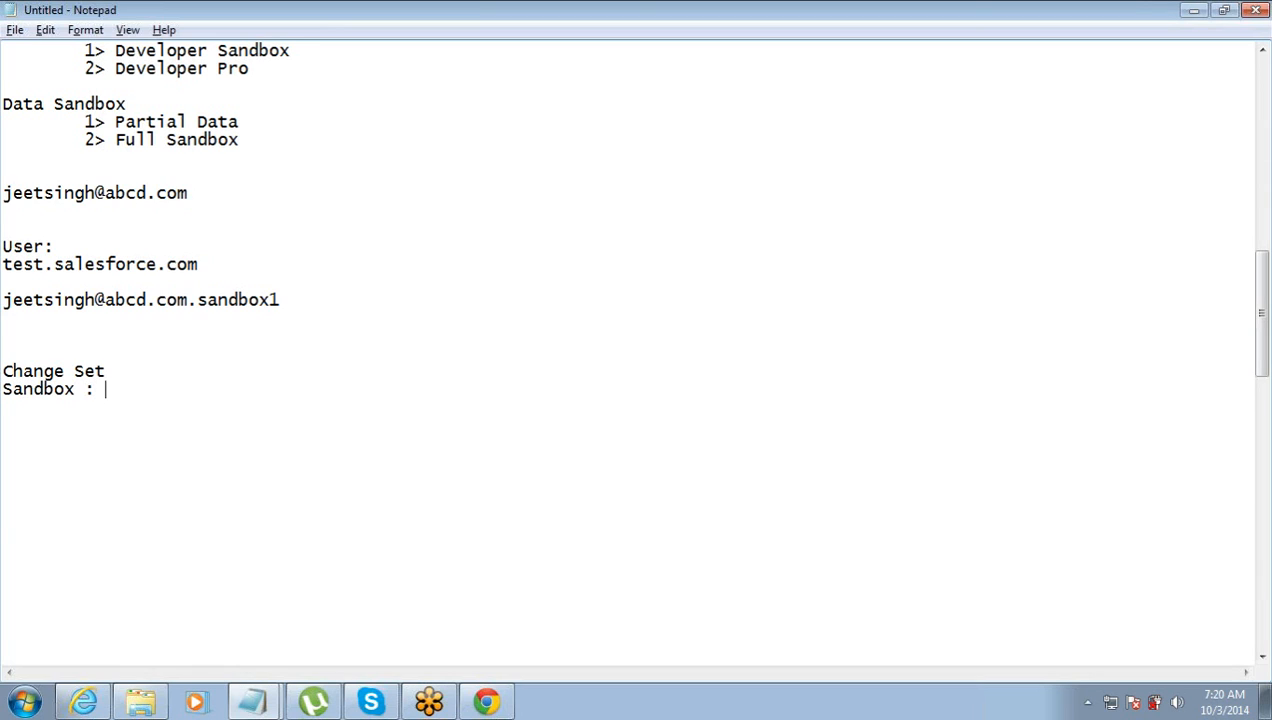
{"action": "type", "text": "Design something"}
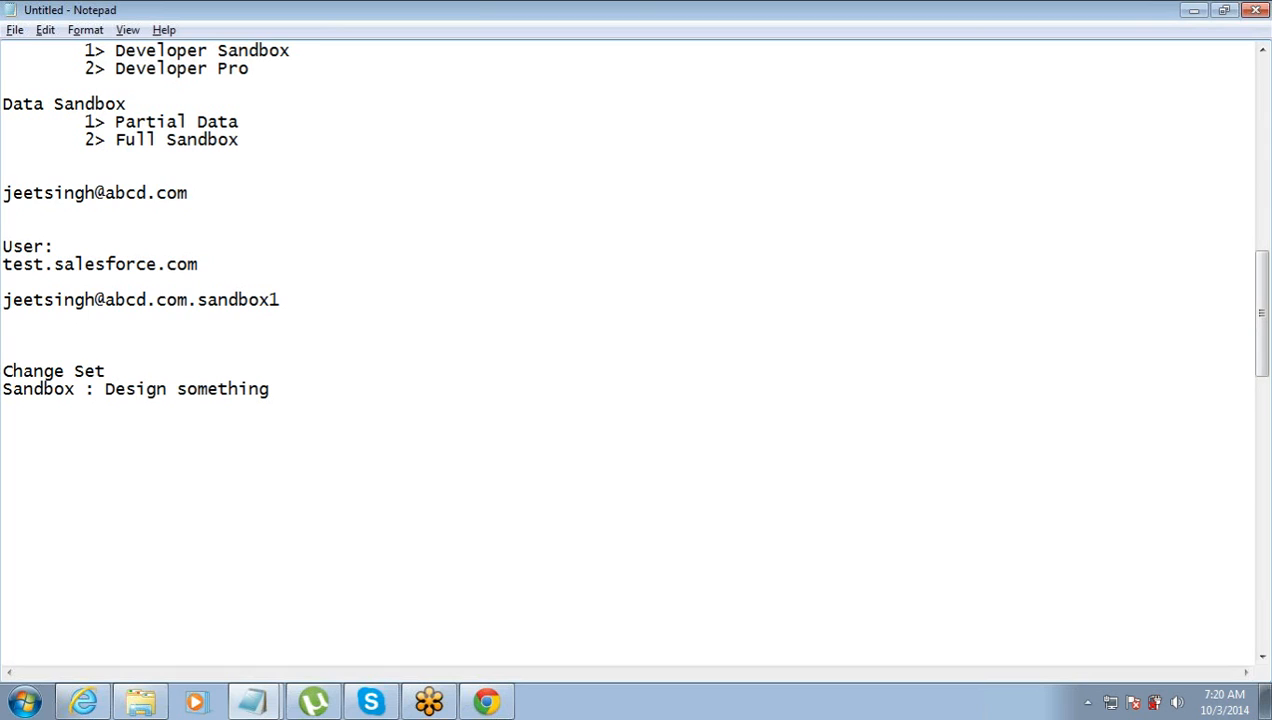
Add the deploy path line 'Deploy > Outbound Change Set >'.
{"action": "key", "text": "Return"}
{"action": "type", "text": "Deploy > Change"}
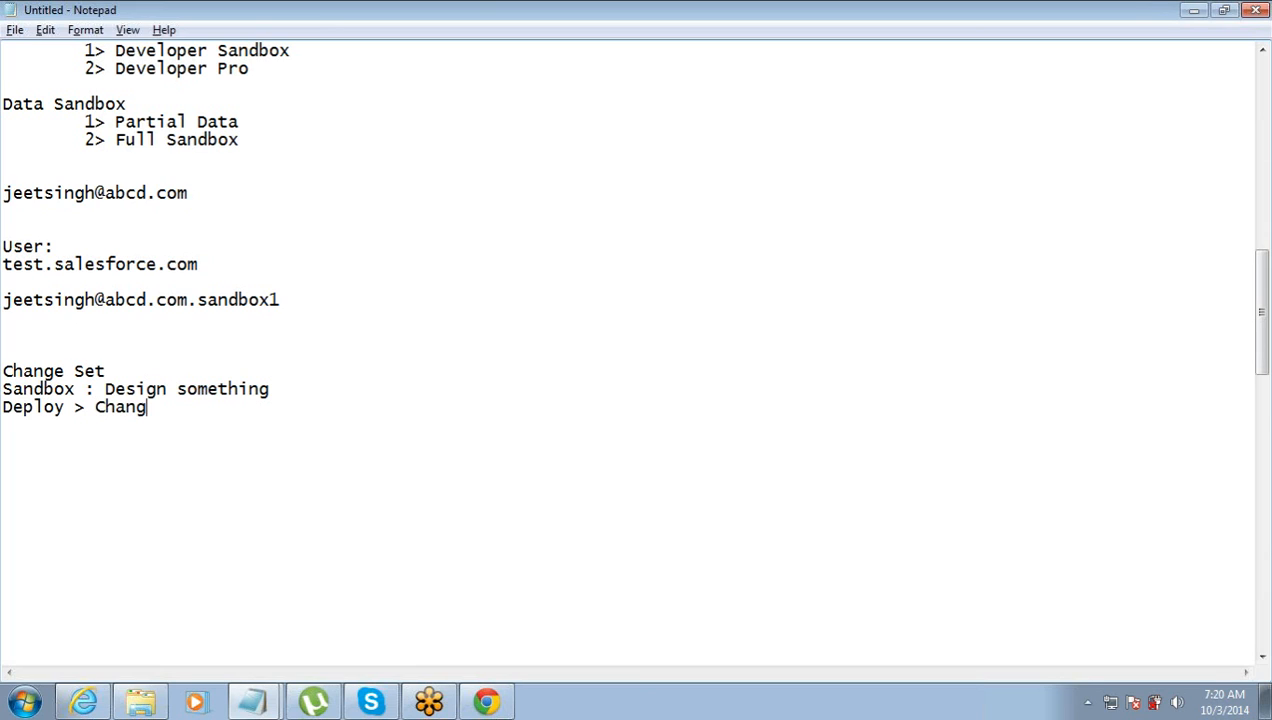
{"action": "key", "text": "BackSpace"}
{"action": "key", "text": "BackSpace"}
{"action": "key", "text": "BackSpace"}
{"action": "key", "text": "BackSpace"}
{"action": "key", "text": "BackSpace"}
{"action": "key", "text": "BackSpace"}
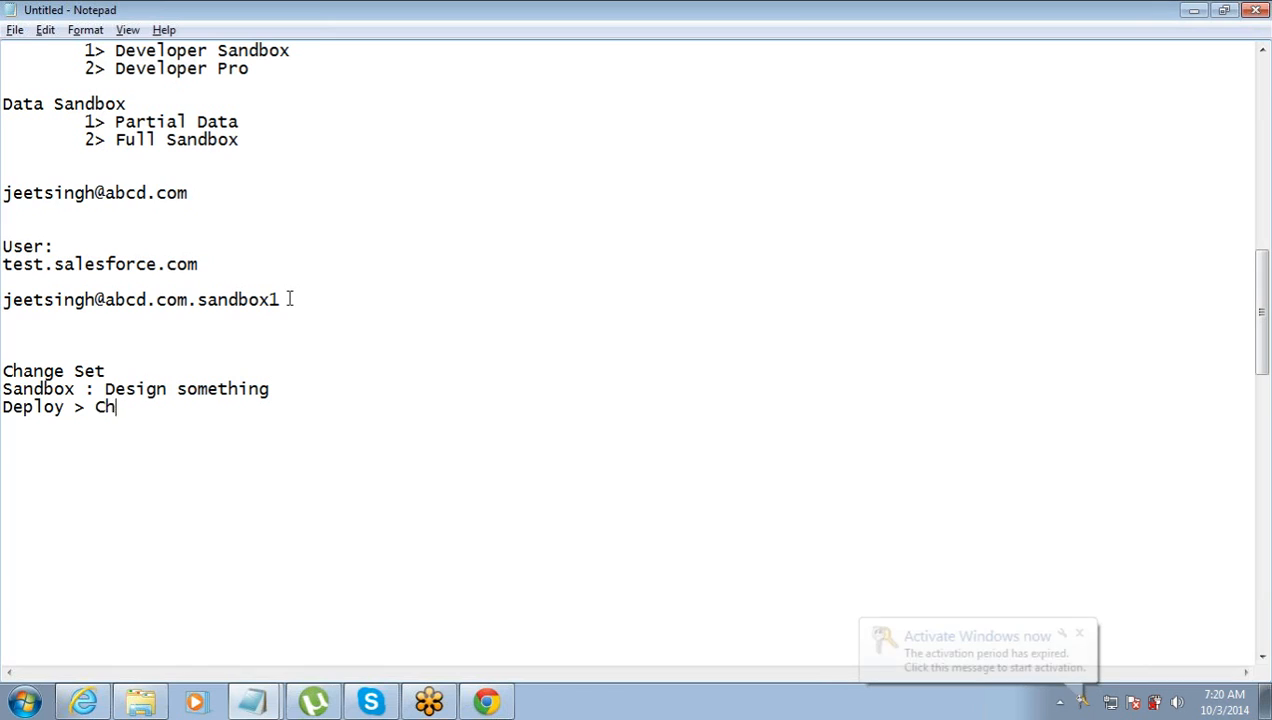
{"action": "type", "text": "OUt"}
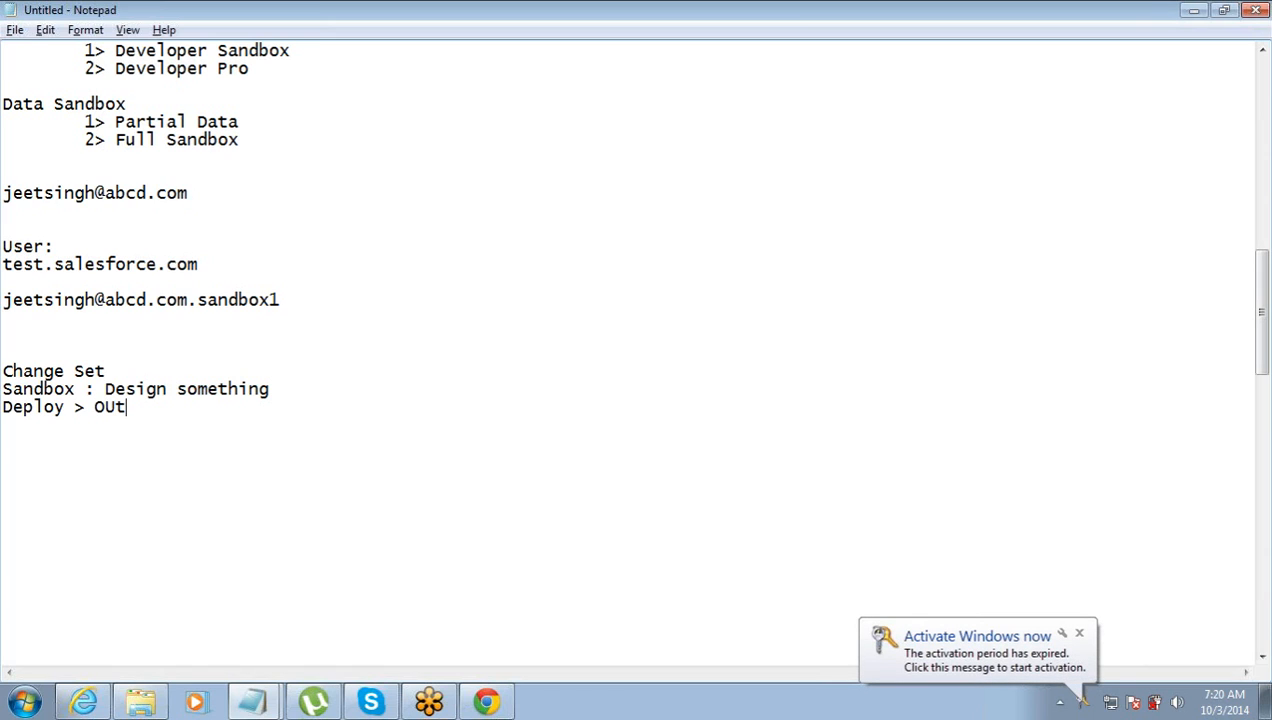
{"action": "key", "text": "BackSpace"}
{"action": "key", "text": "BackSpace"}
{"action": "type", "text": "utboun"}
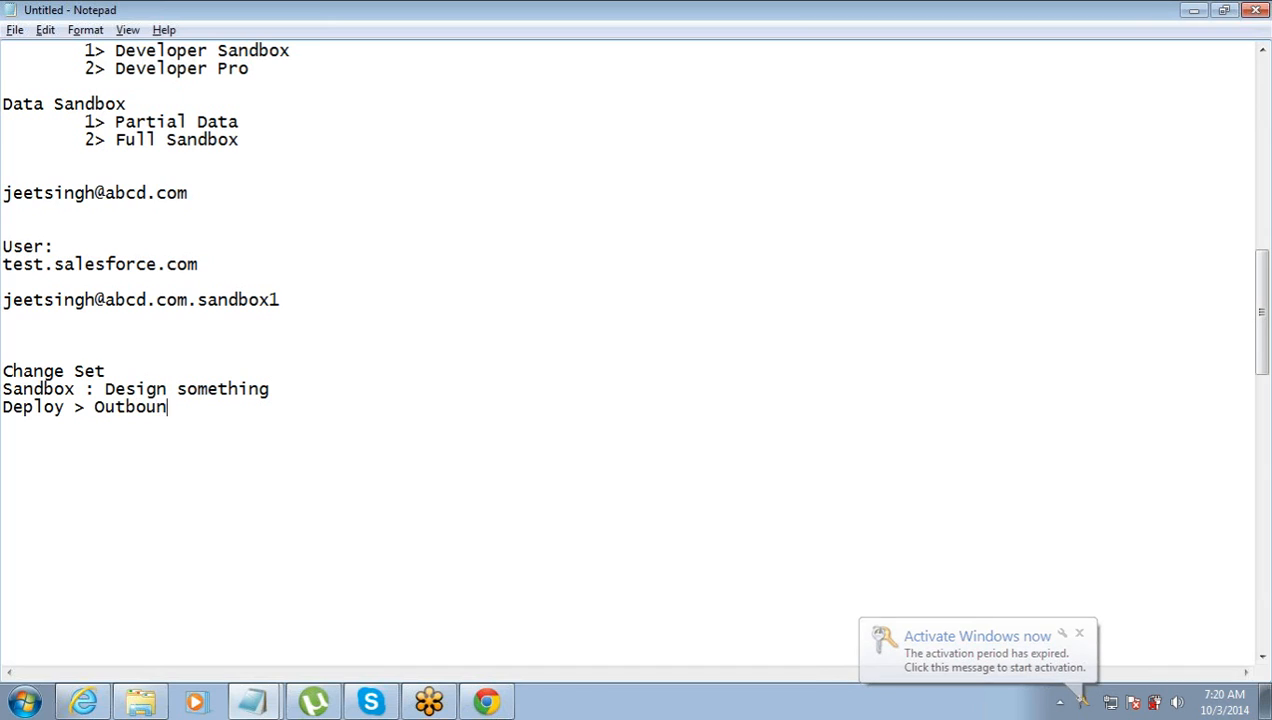
{"action": "type", "text": "d Change "}
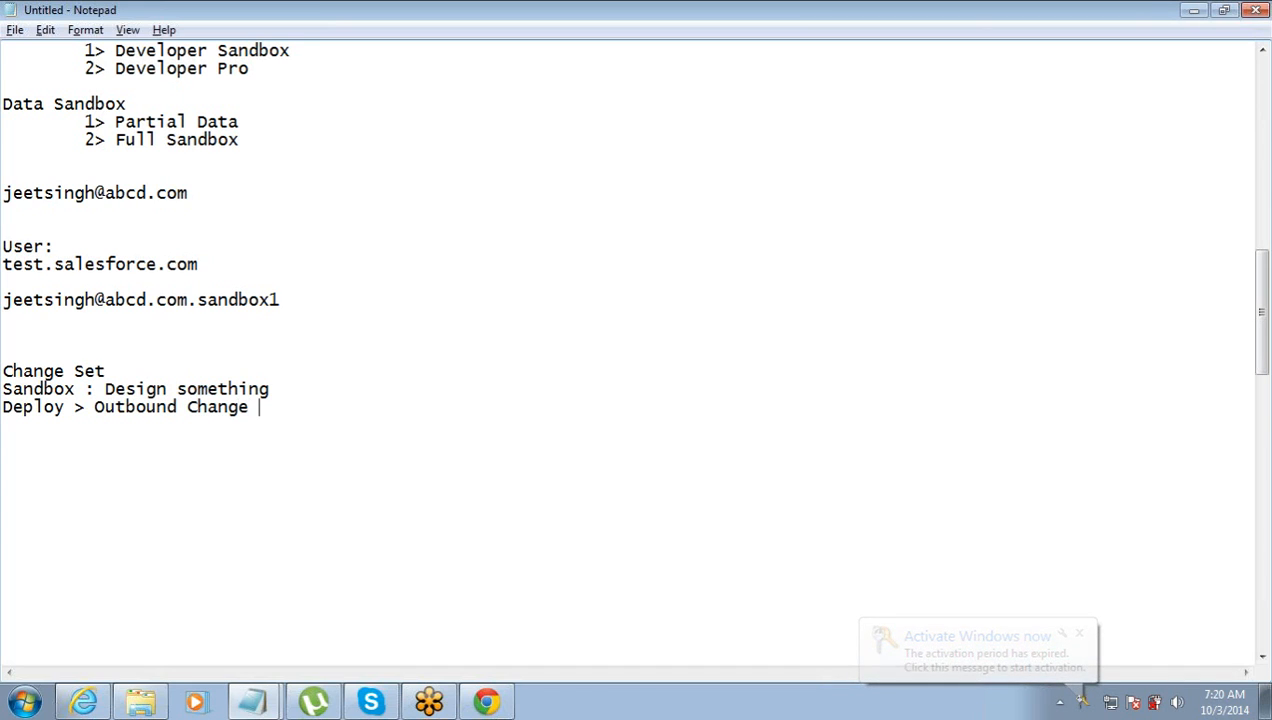
{"action": "type", "text": "Set"}
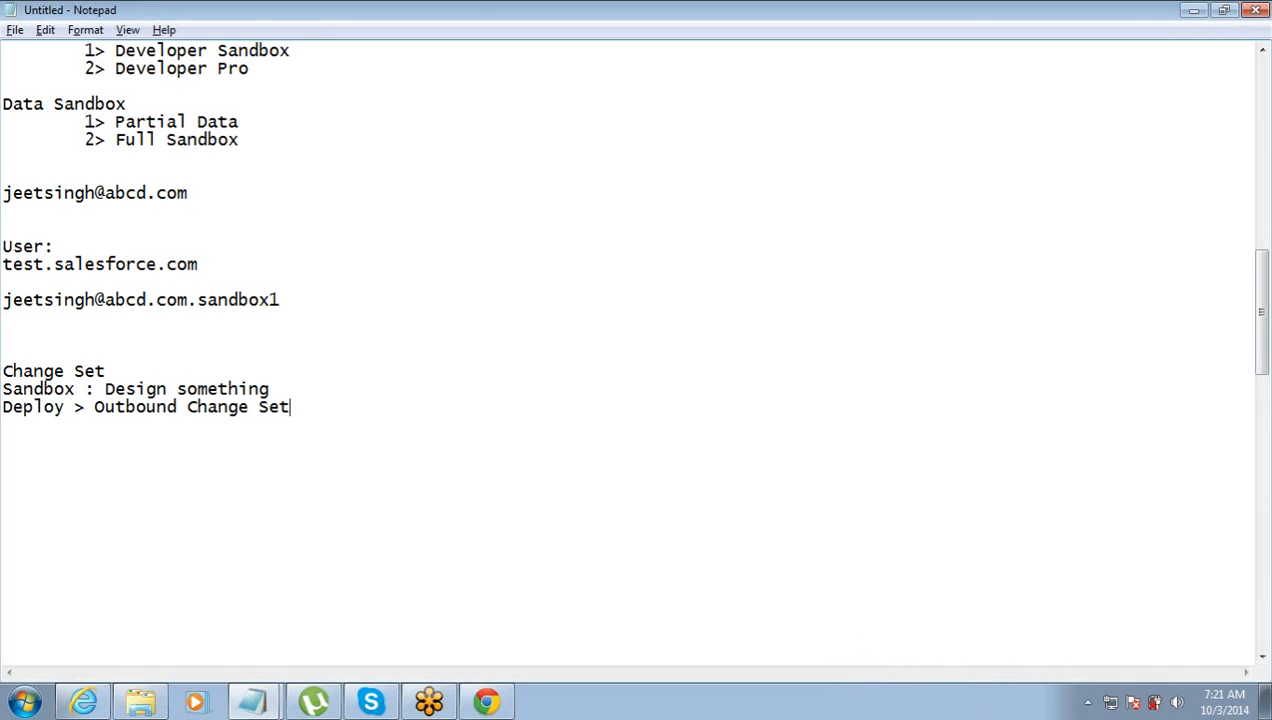
{"action": "type", "text": ">"}
Open Outbound Change Sets, continue past the overview, and start a New change set.
{"action": "key", "text": "alt+Tab"}
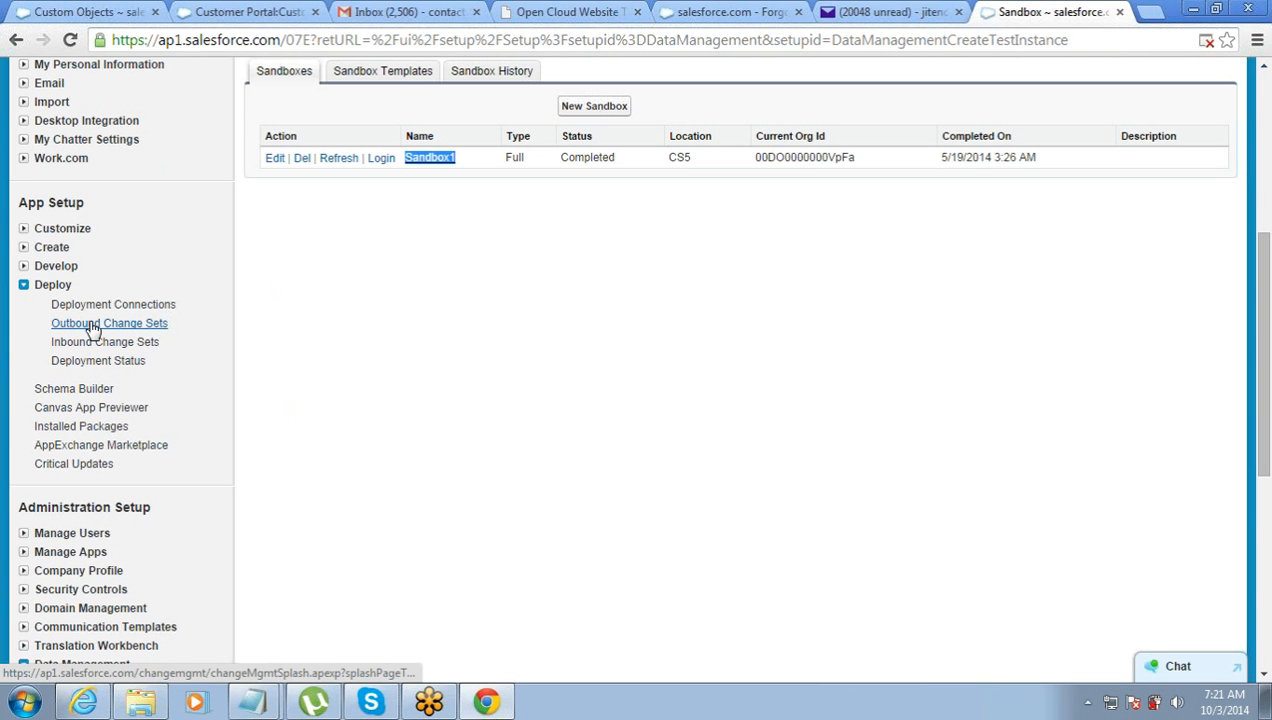
{"action": "left_click", "coordinate": [91, 326]}
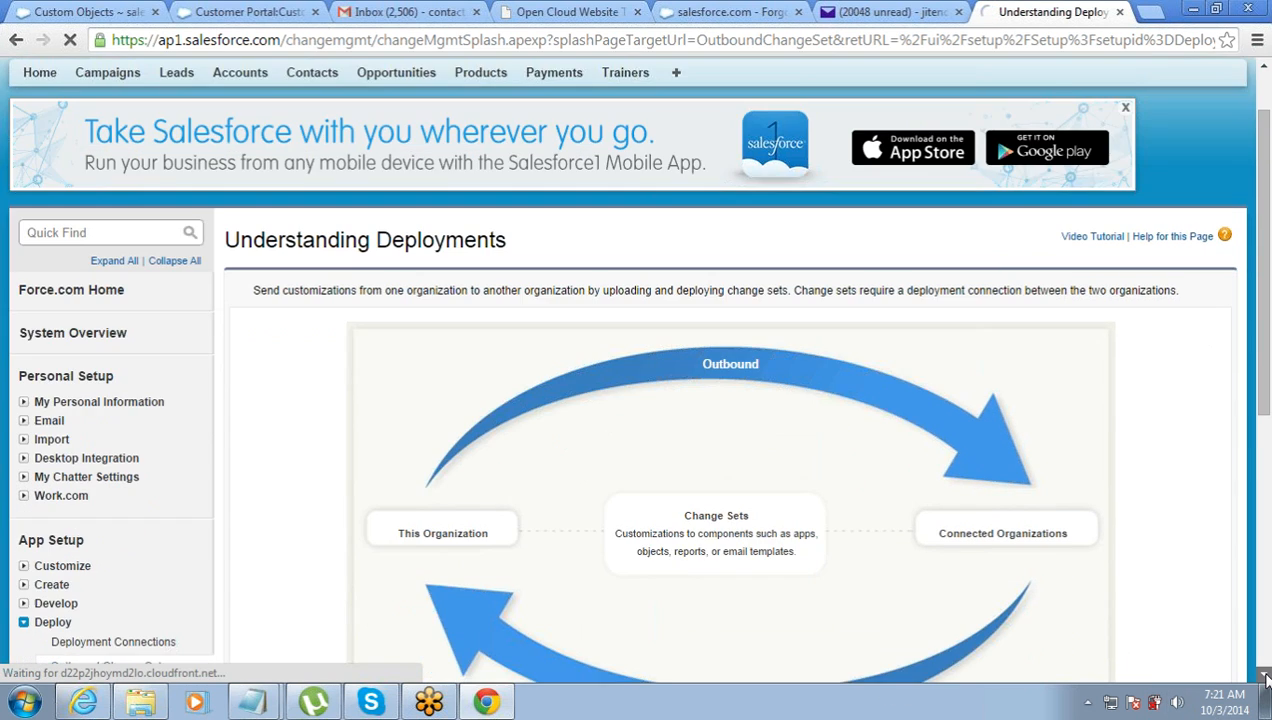
{"action": "scroll", "coordinate": [995, 540], "scroll_direction": "down", "scroll_amount": 2}
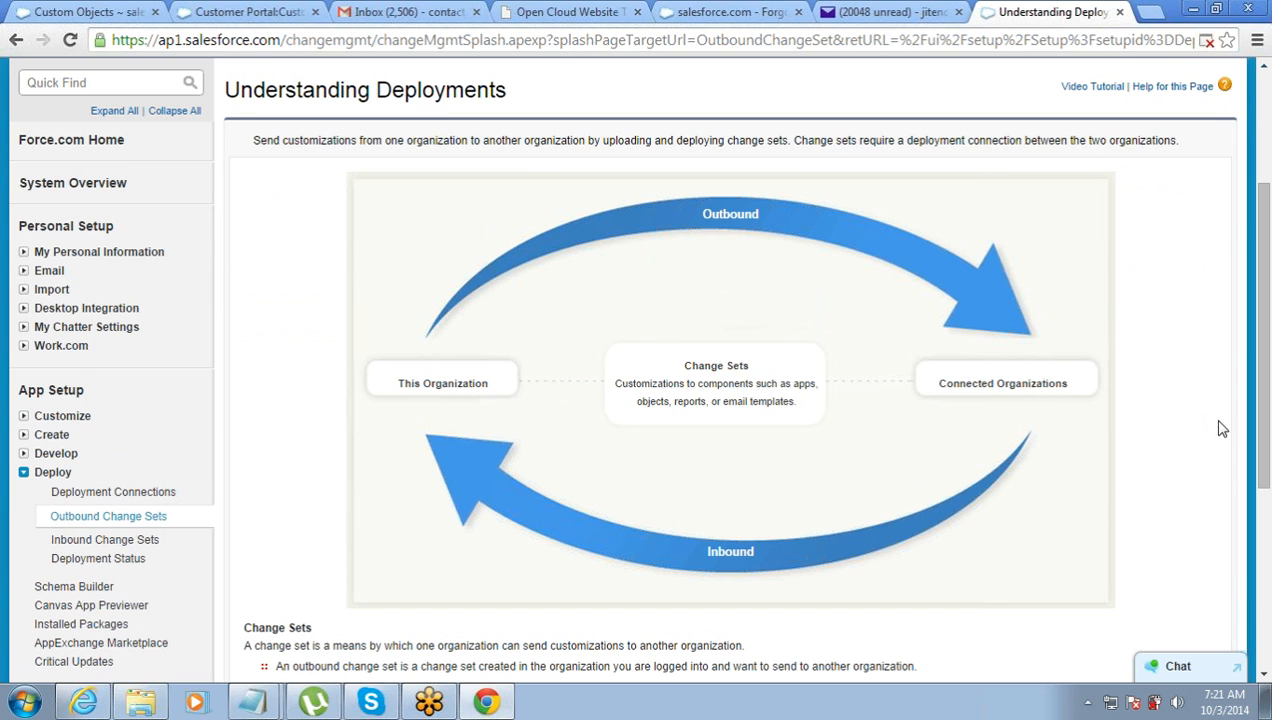
{"action": "left_click_drag", "start_coordinate": [1267, 455], "coordinate": [1266, 605]}
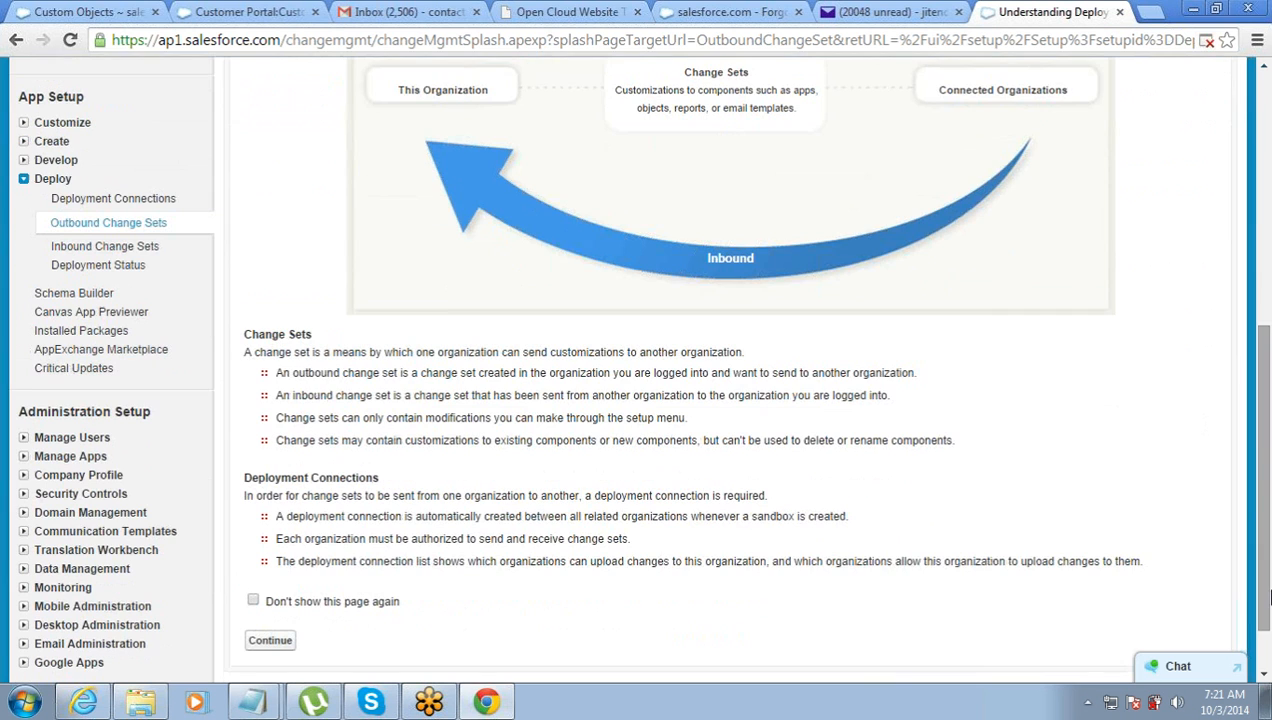
{"action": "left_click", "coordinate": [278, 624]}
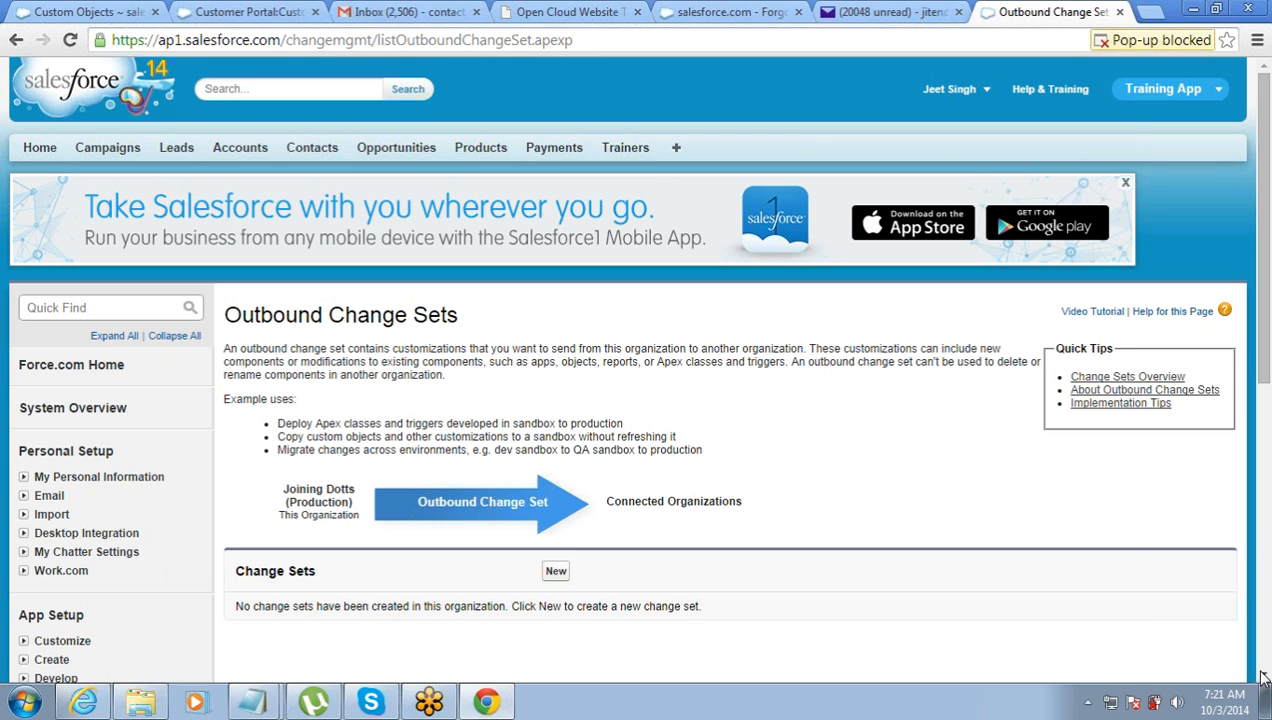
{"action": "scroll", "coordinate": [1262, 678], "scroll_direction": "down", "scroll_amount": 3}
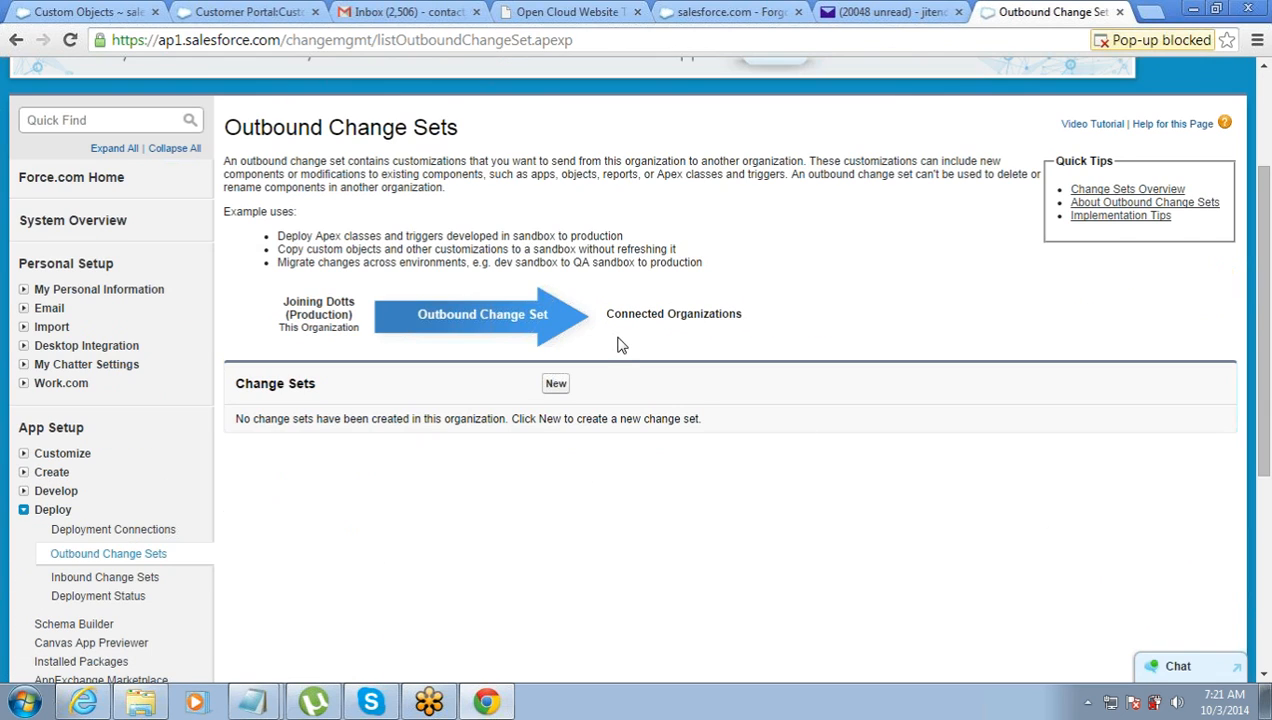
{"action": "left_click", "coordinate": [555, 385]}
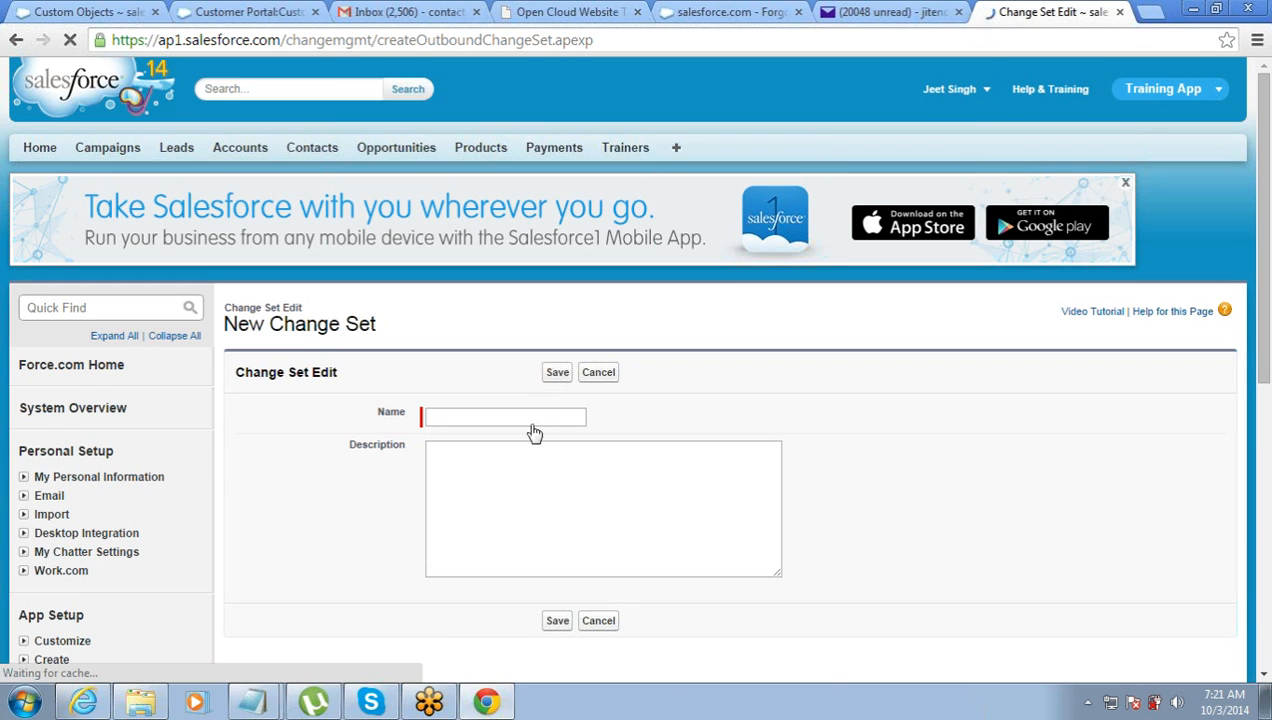
Create and save a new outbound change set named ChangeSet1.
{"action": "left_click", "coordinate": [529, 421]}
{"action": "type", "text": "Change Set"}
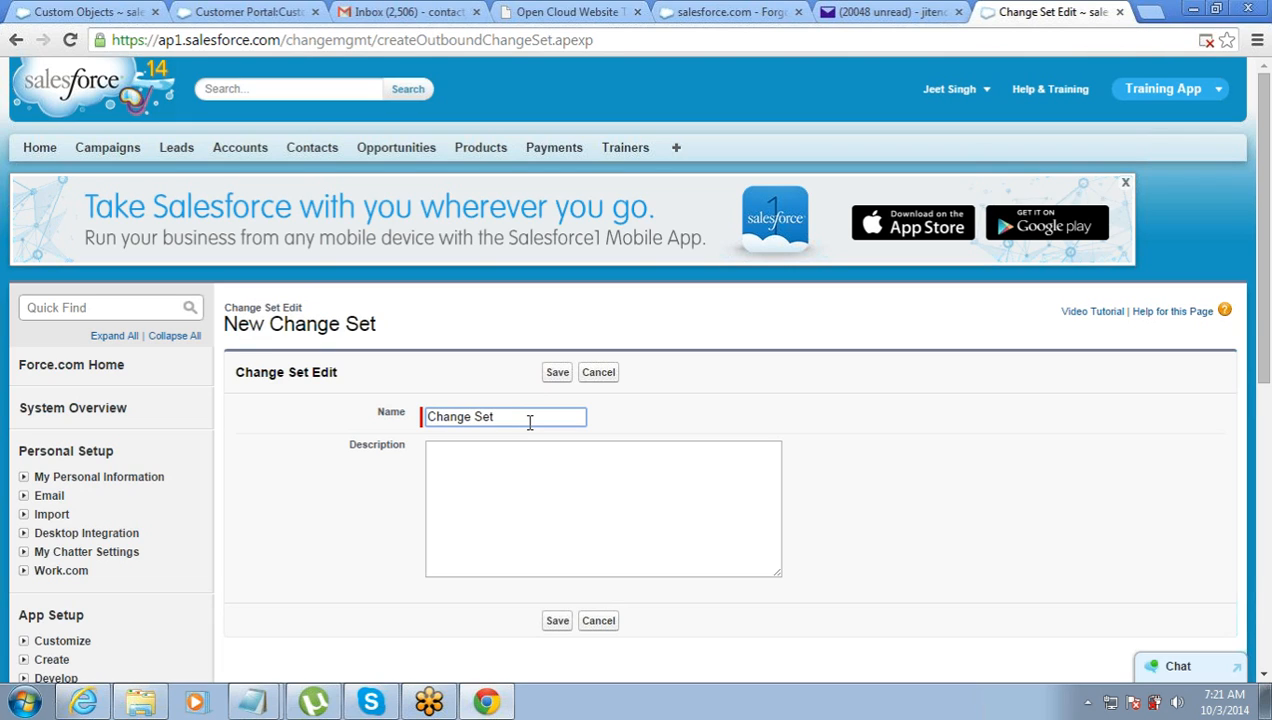
{"action": "key", "text": "BackSpace"}
{"action": "type", "text": "1"}
{"action": "left_click", "coordinate": [556, 373]}
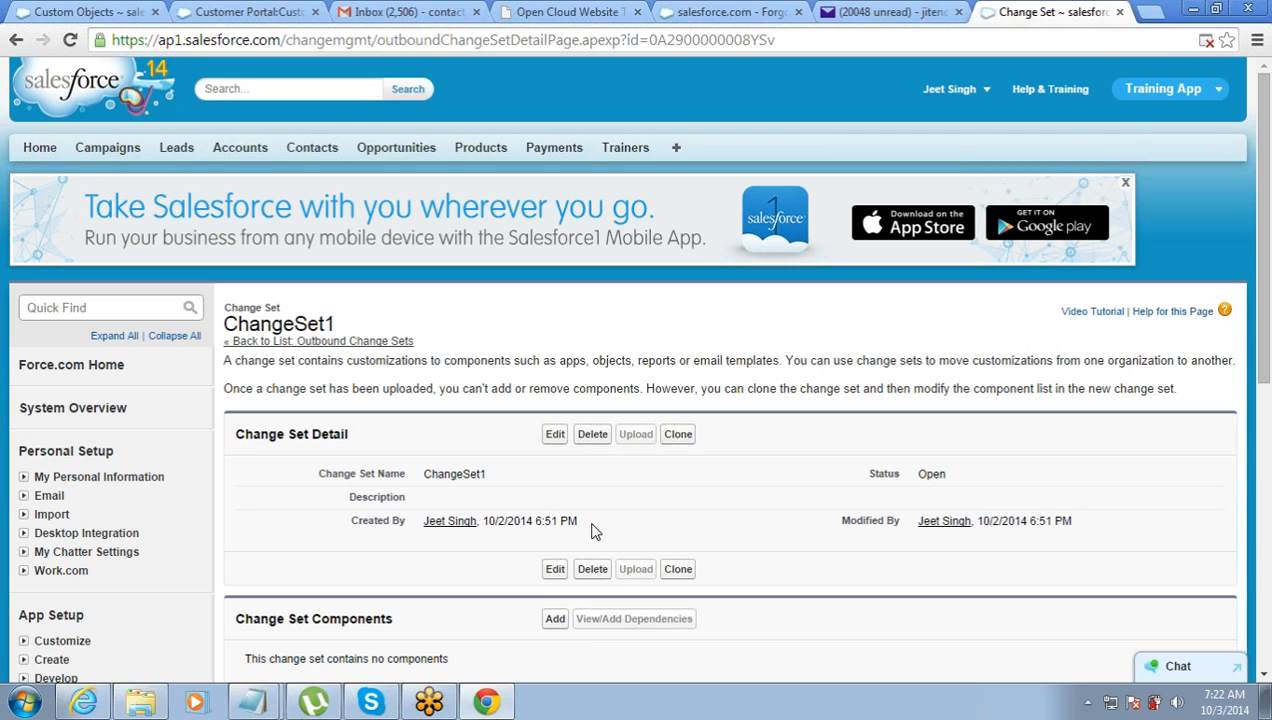
Delete ChangeSet1 so the Outbound Change Sets list is empty again.
{"action": "left_click", "coordinate": [591, 434]}
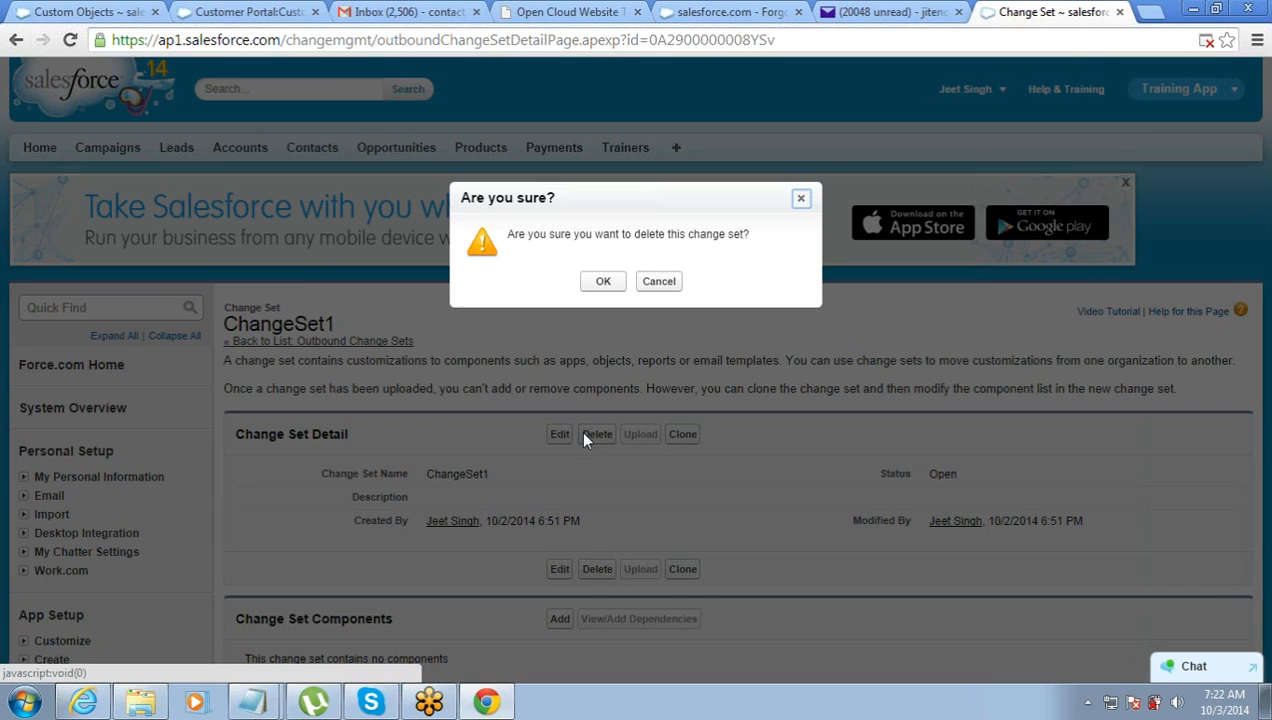
{"action": "left_click", "coordinate": [603, 284]}
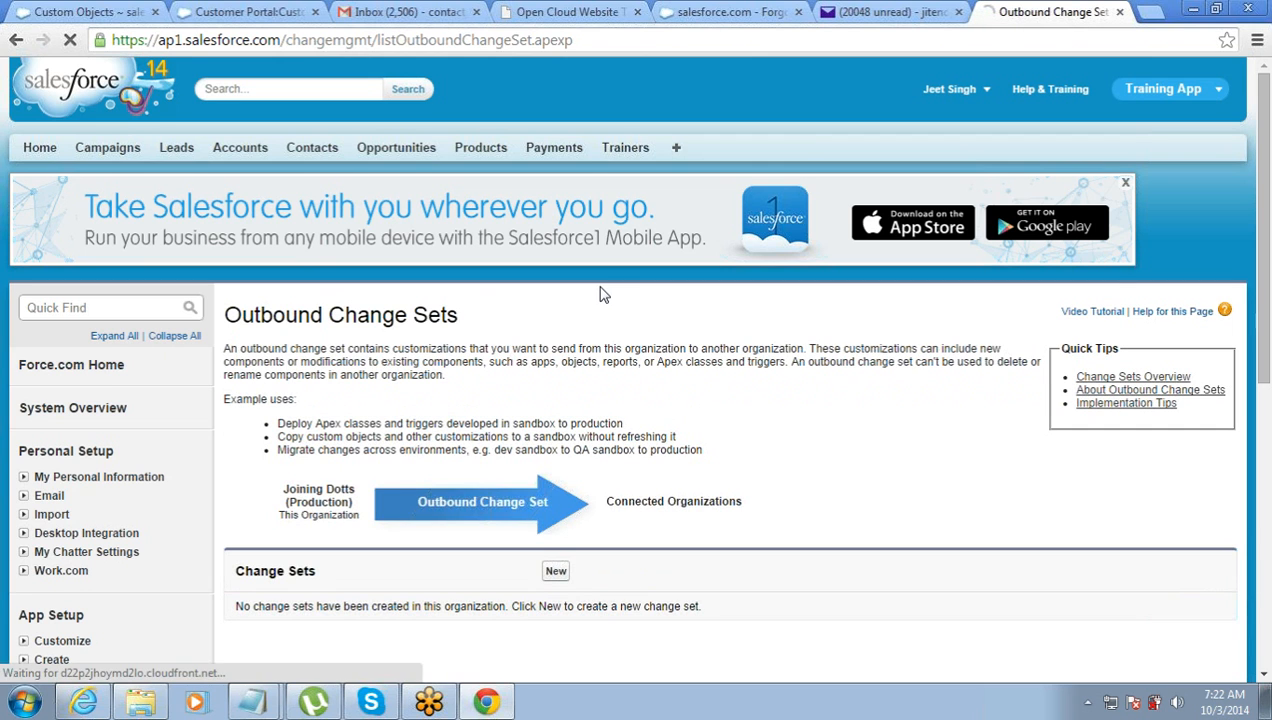
{"action": "key", "text": "alt+Tab"}
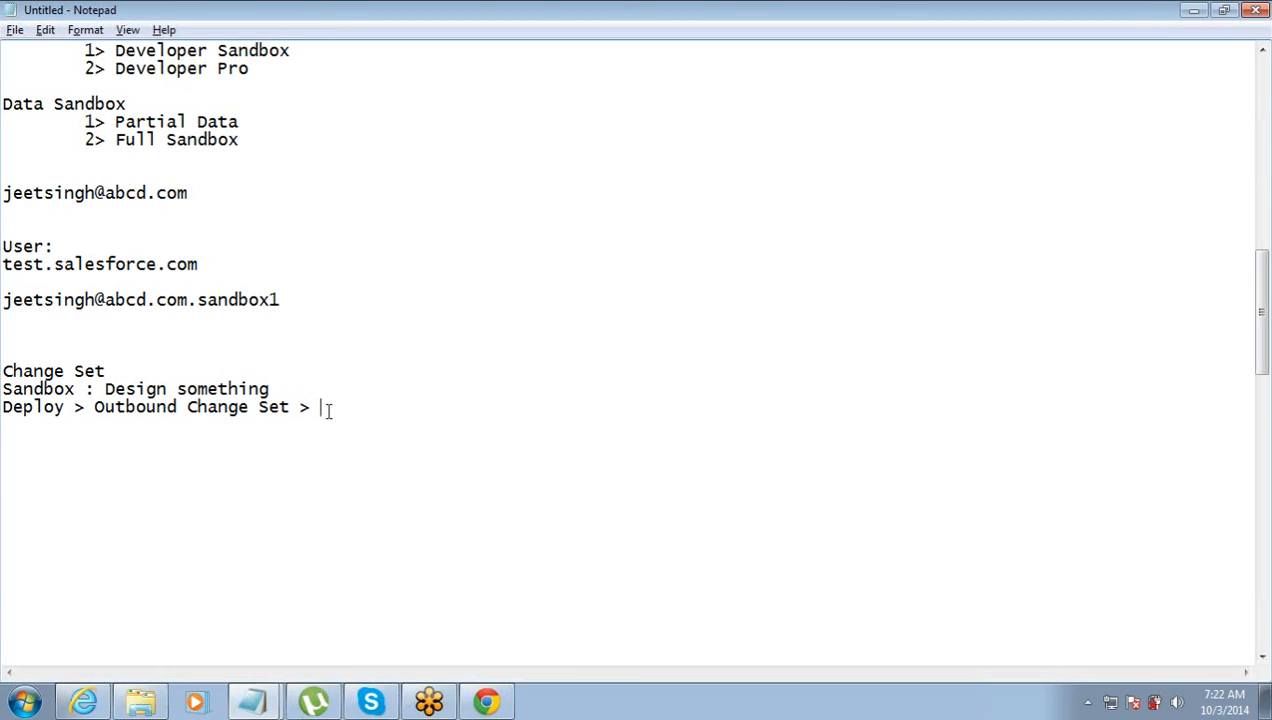
End the sandbox line with 'Create Change Set > Add Components > Upload' and add a 'Production :' heading.
{"action": "type", "text": "Create CHan"}
{"action": "type", "text": "ge Set >"}
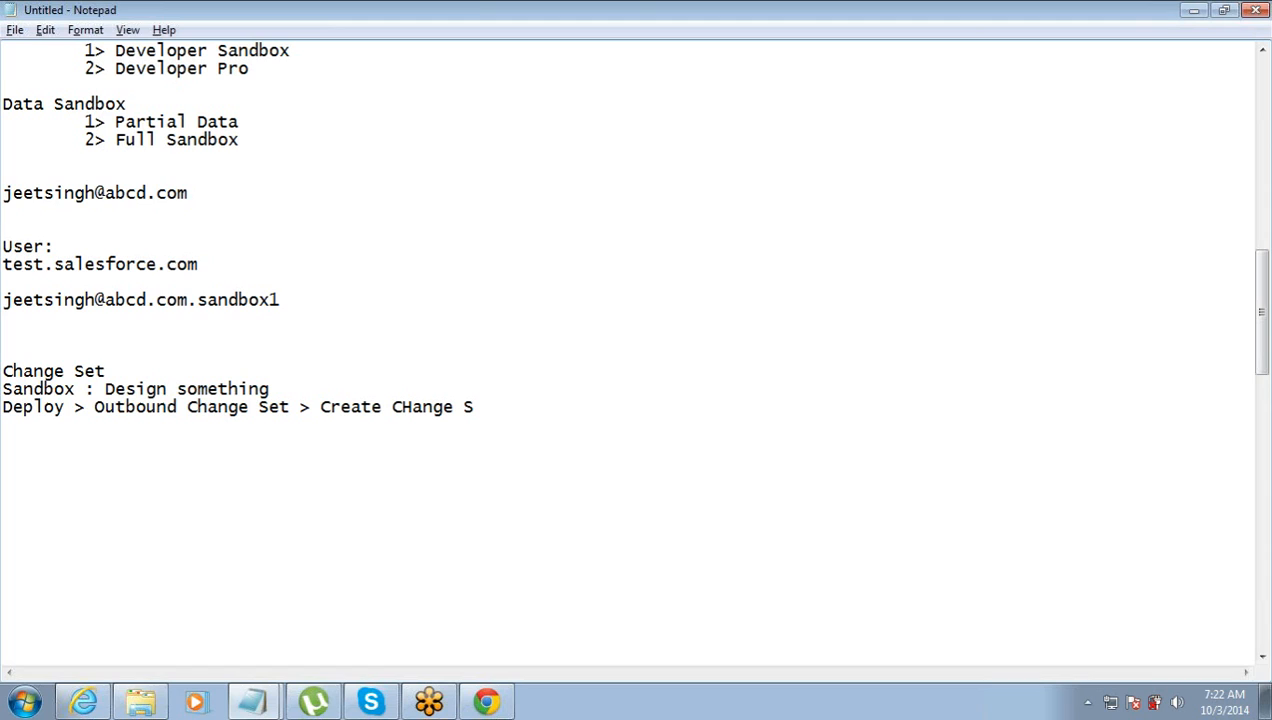
{"action": "type", "text": " Add Com"}
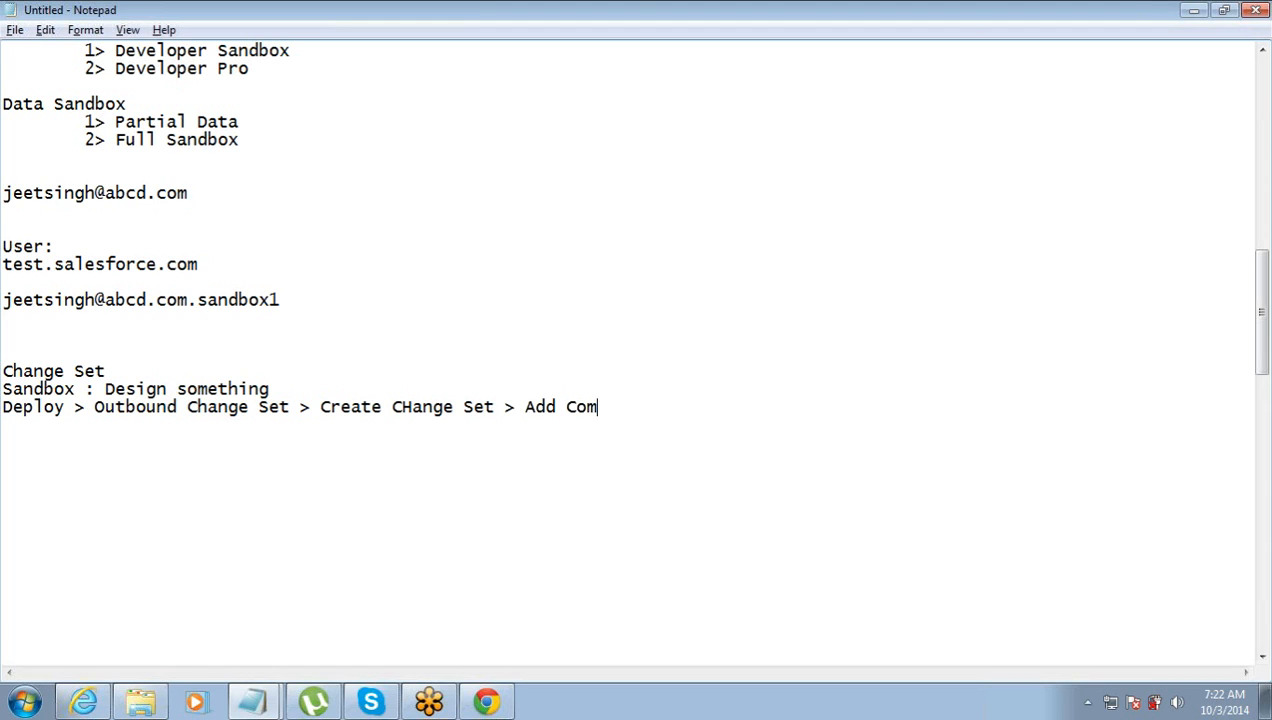
{"action": "type", "text": "ponents > Upload"}
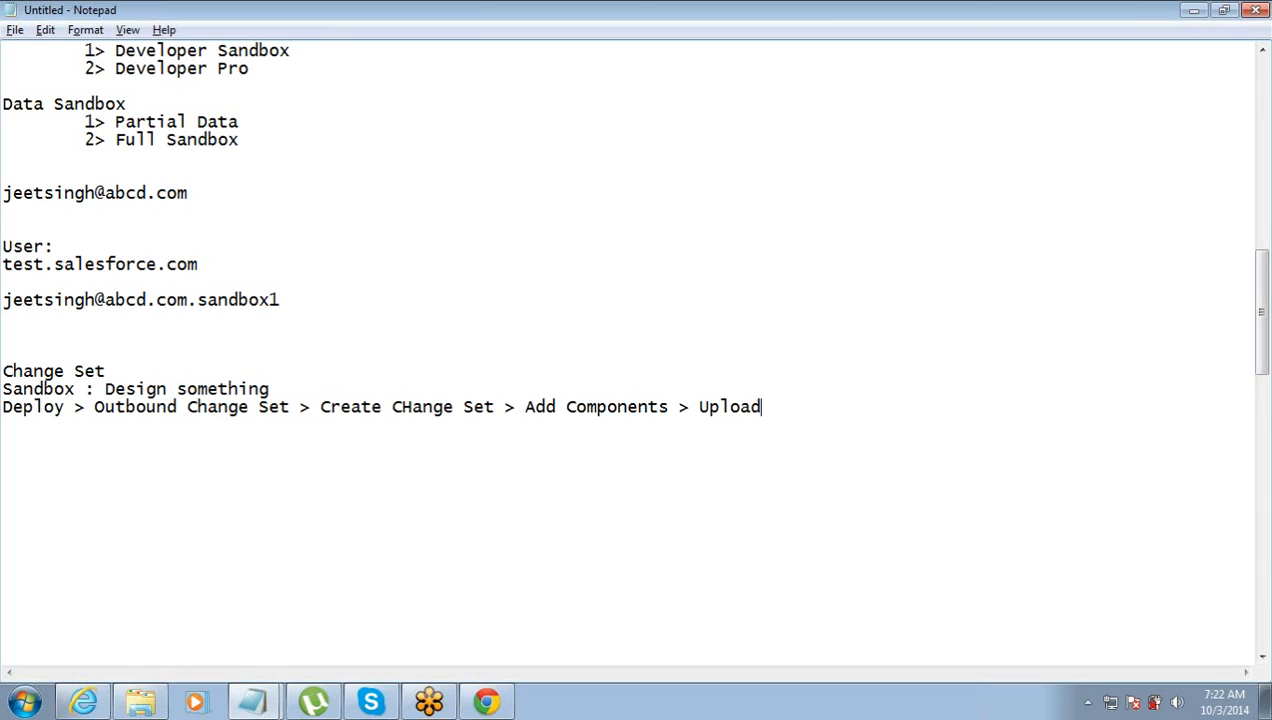
{"action": "key", "text": "Return"}
{"action": "key", "text": "Return"}
{"action": "type", "text": "Production"}
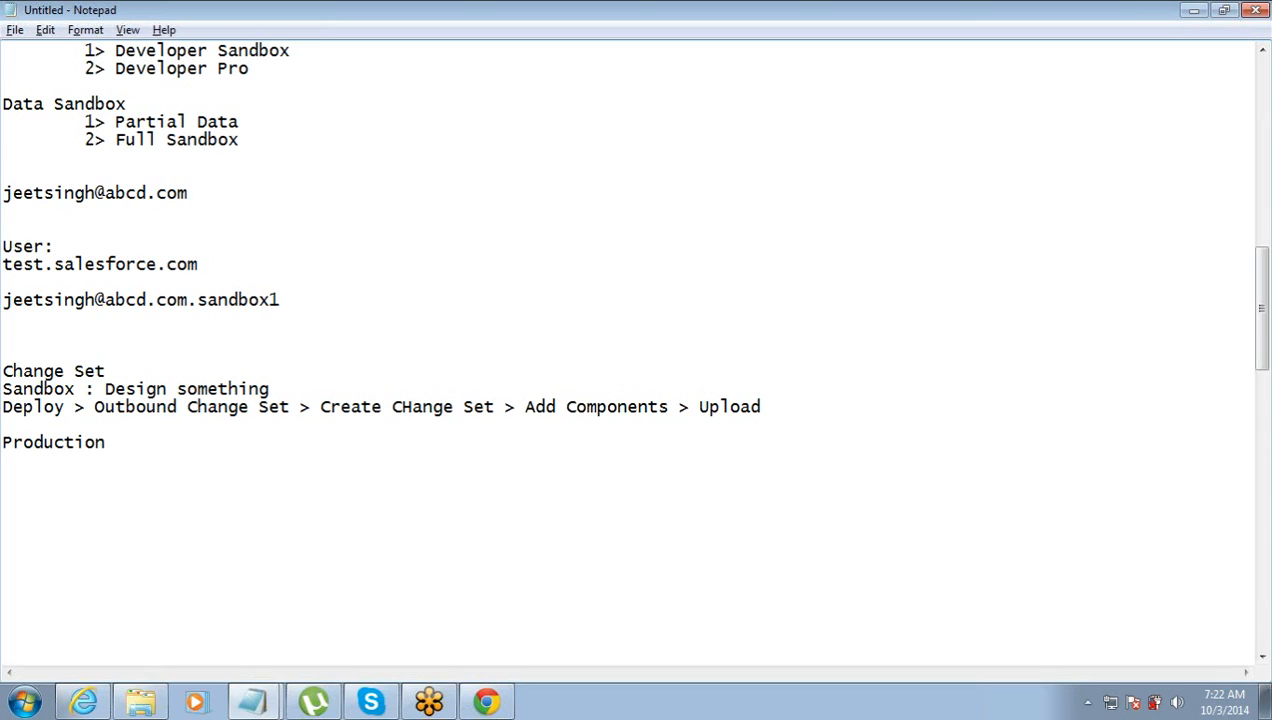
{"action": "type", "text": ":"}
Start the Production steps with 'Deploy > Inbound Change Sets > Val'.
{"action": "key", "text": "Return"}
{"action": "type", "text": "Deplo"}
{"action": "type", "text": "y "}
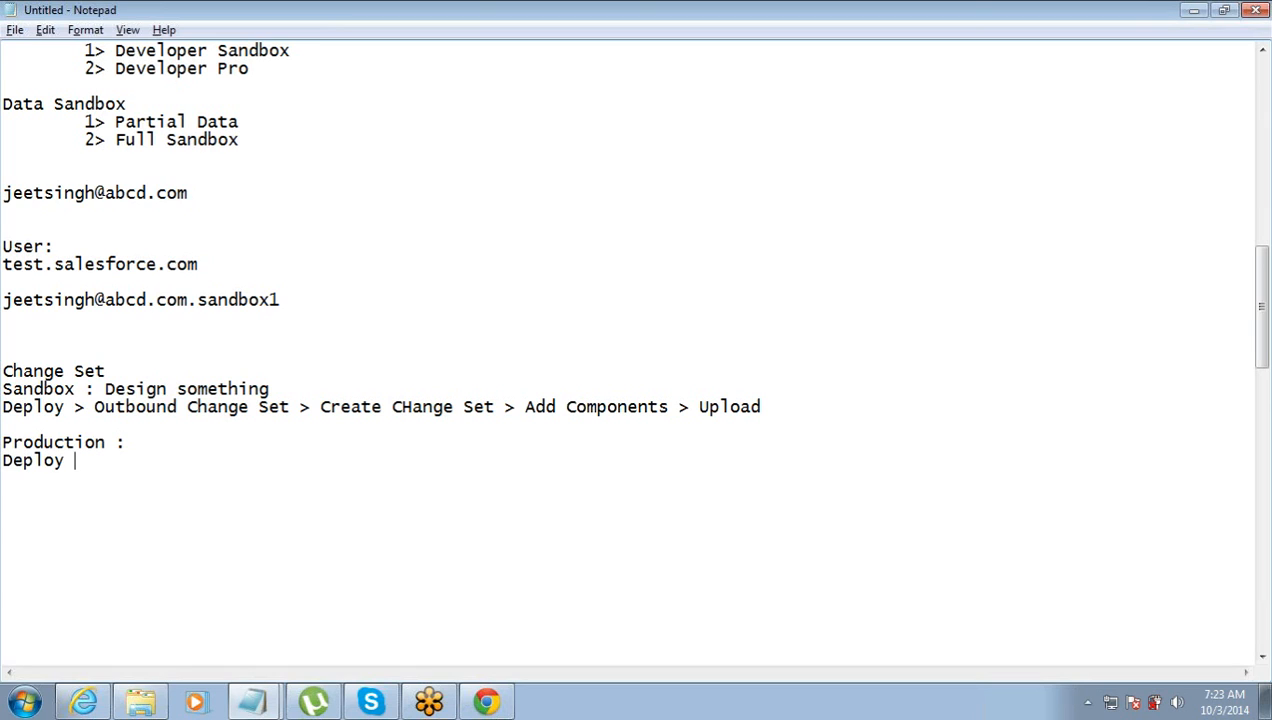
{"action": "type", "text": "> Inbound Cha"}
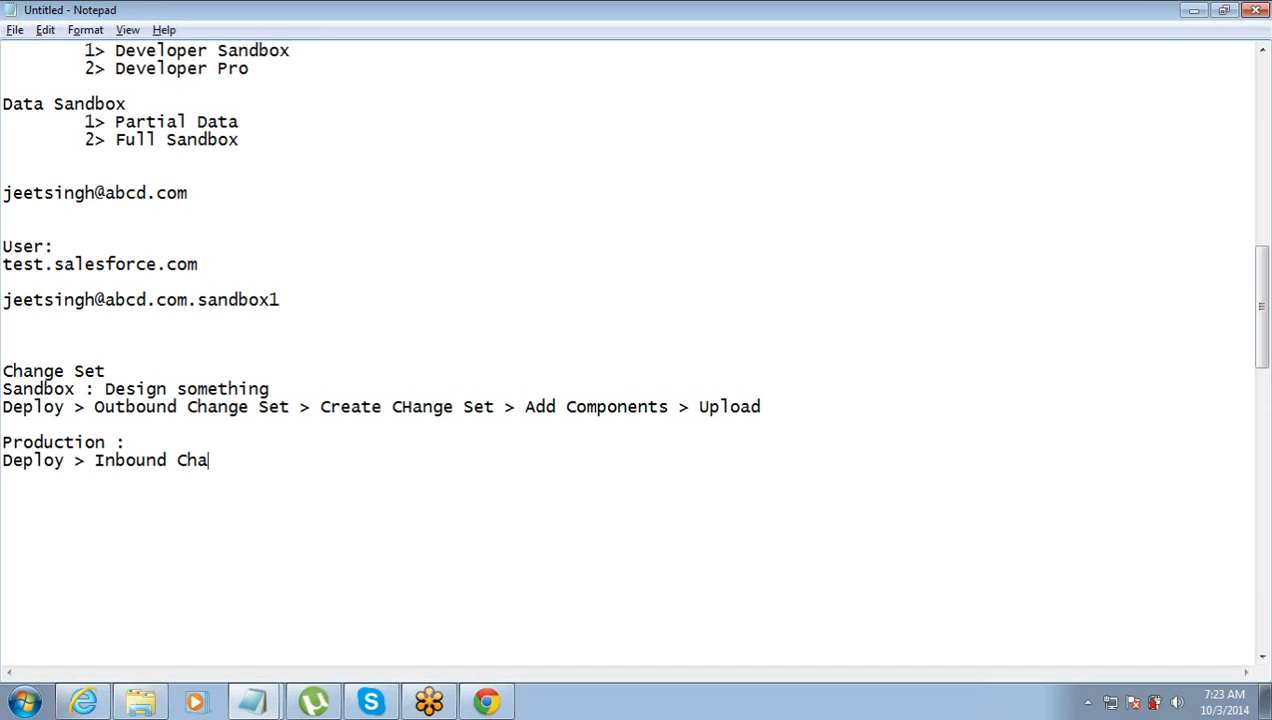
{"action": "type", "text": "nge Sets"}
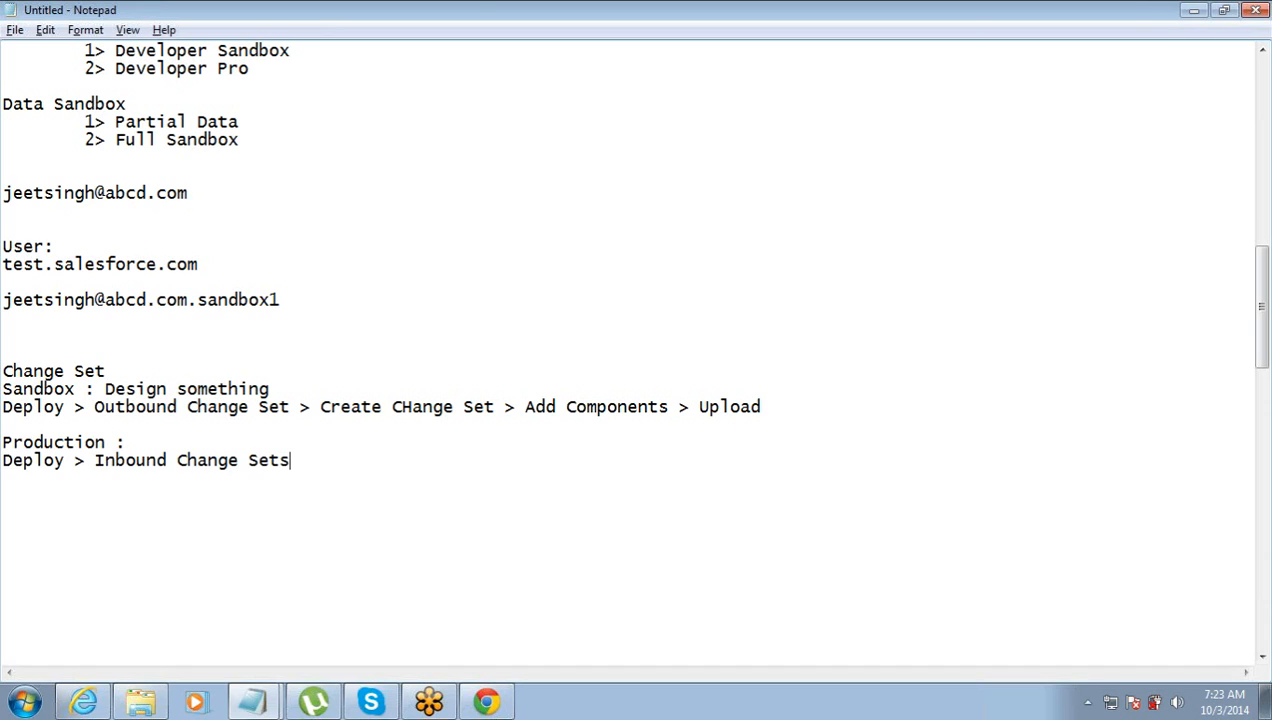
{"action": "type", "text": " >"}
{"action": "type", "text": "Val"}
{"action": "key", "text": "alt+Tab"}
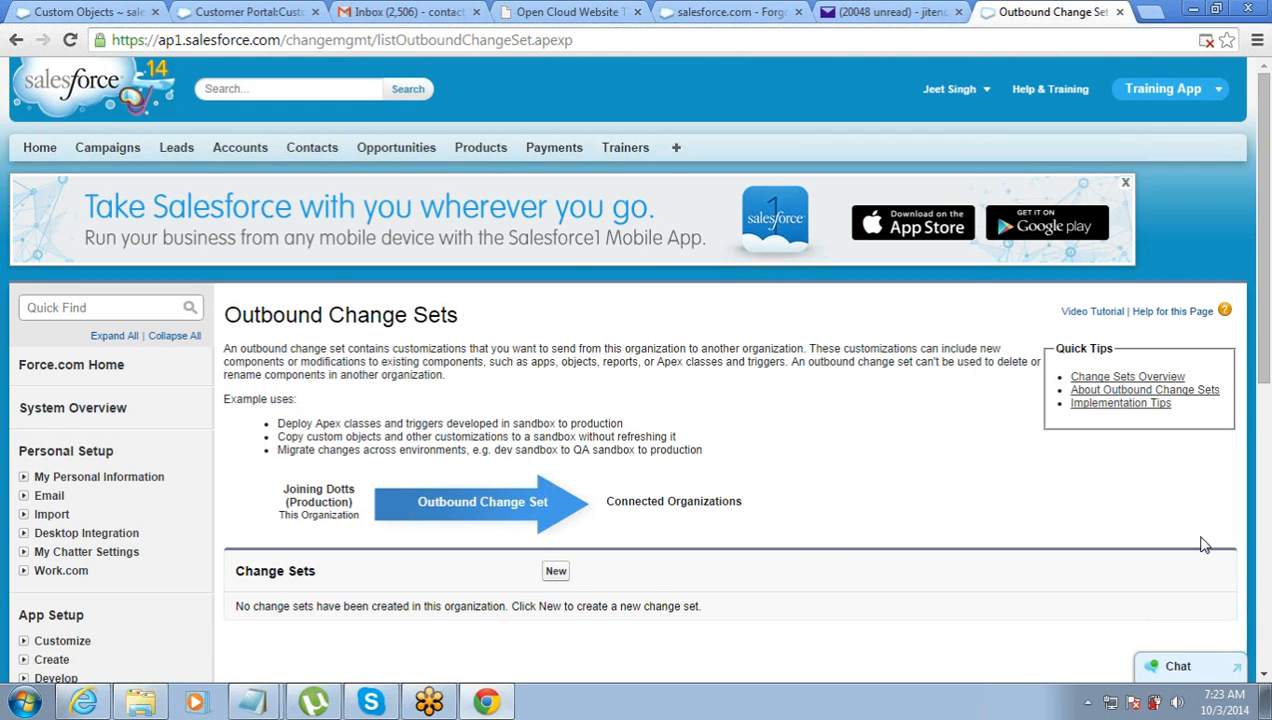
Go to Deploy > Inbound Change Sets, continuing past the overview, to view the empty inbound list.
{"action": "scroll", "coordinate": [1100, 620], "scroll_direction": "down", "scroll_amount": 3}
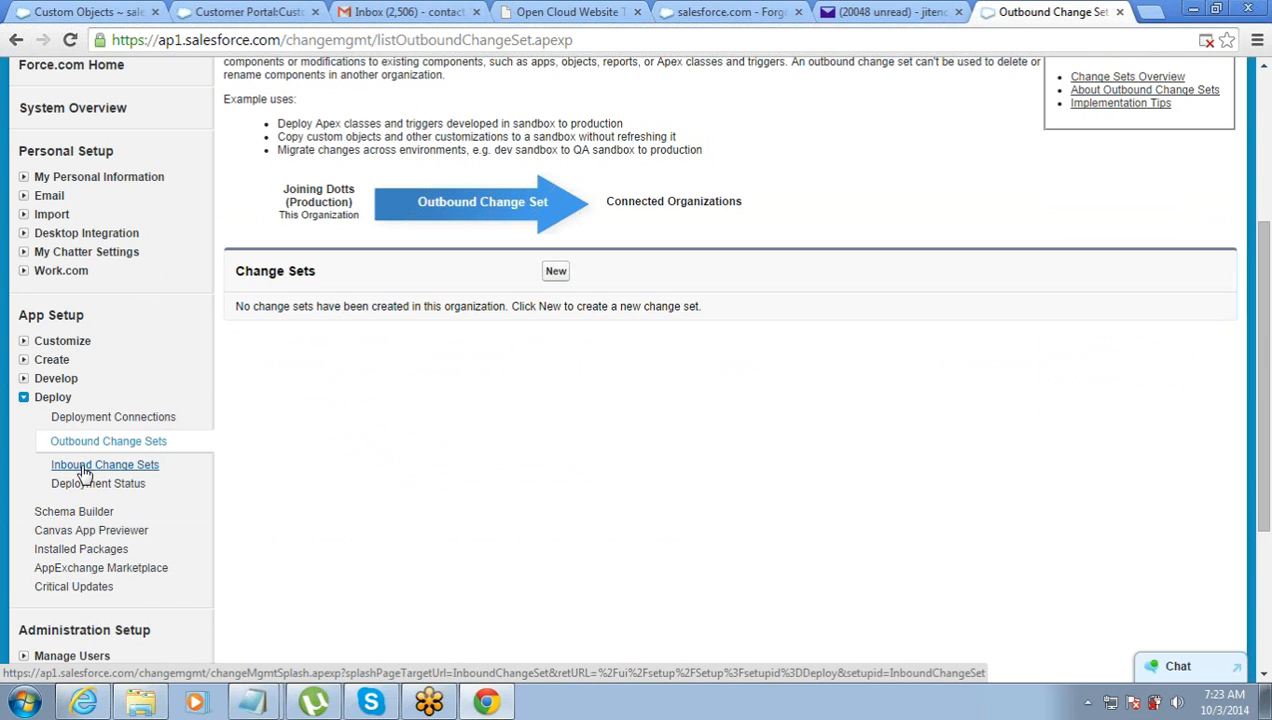
{"action": "left_click", "coordinate": [83, 468]}
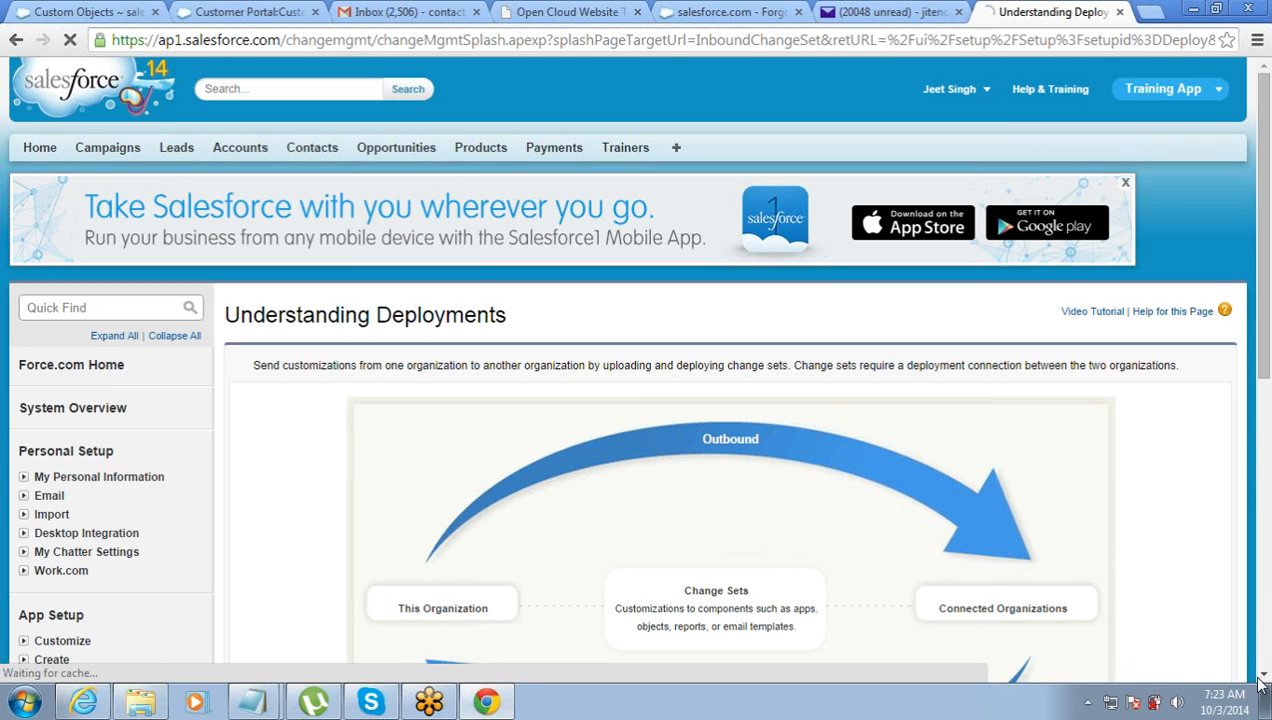
{"action": "scroll", "coordinate": [1260, 679], "scroll_direction": "down", "scroll_amount": 4}
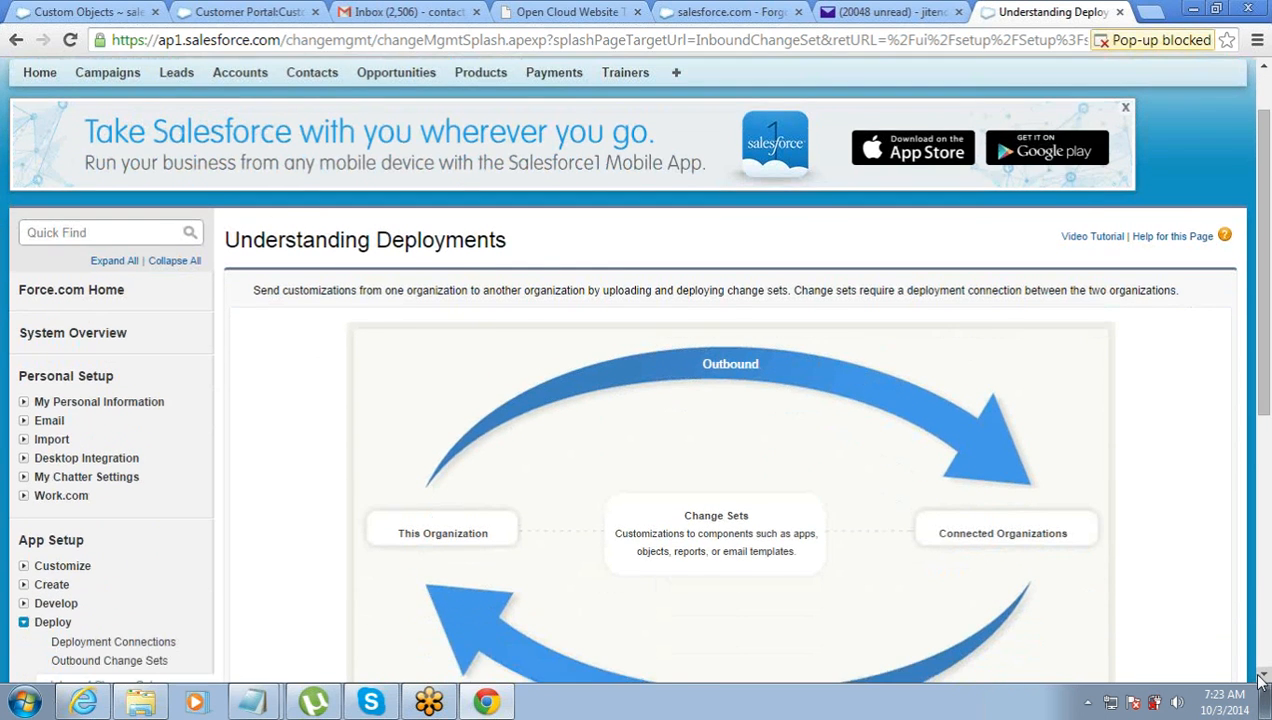
{"action": "scroll", "coordinate": [1260, 679], "scroll_direction": "down", "scroll_amount": 5}
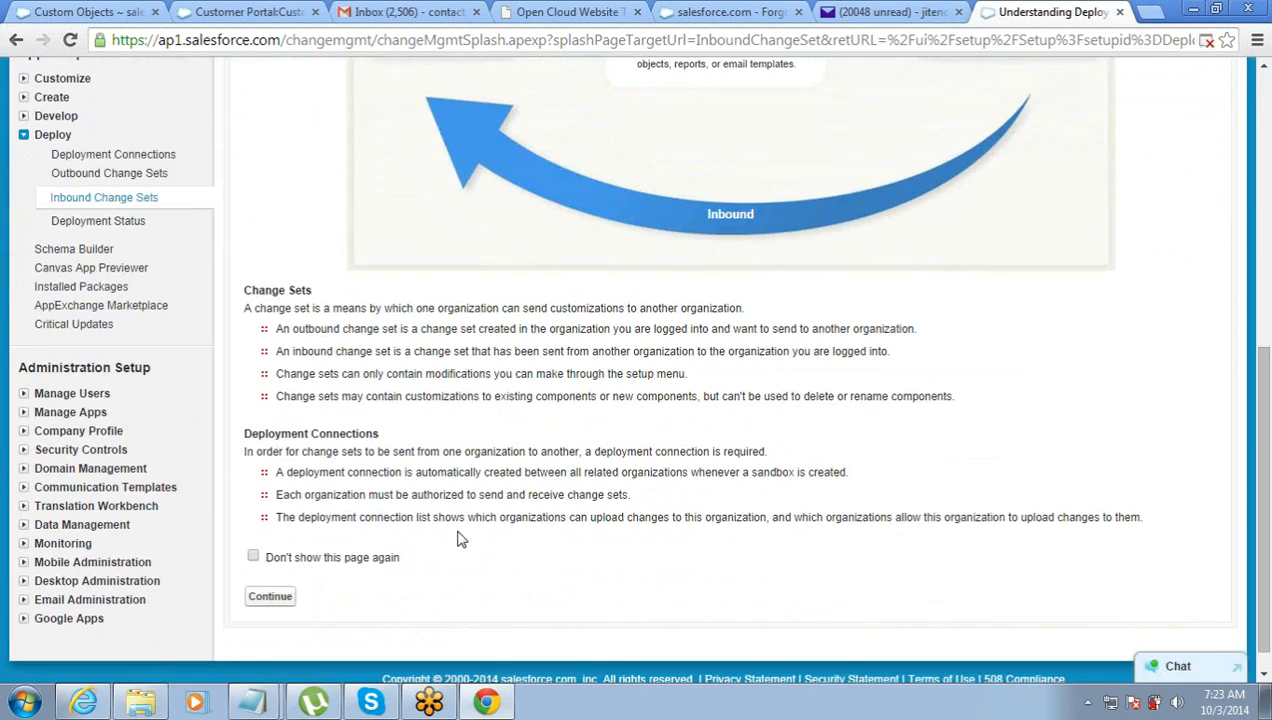
{"action": "left_click", "coordinate": [264, 600]}
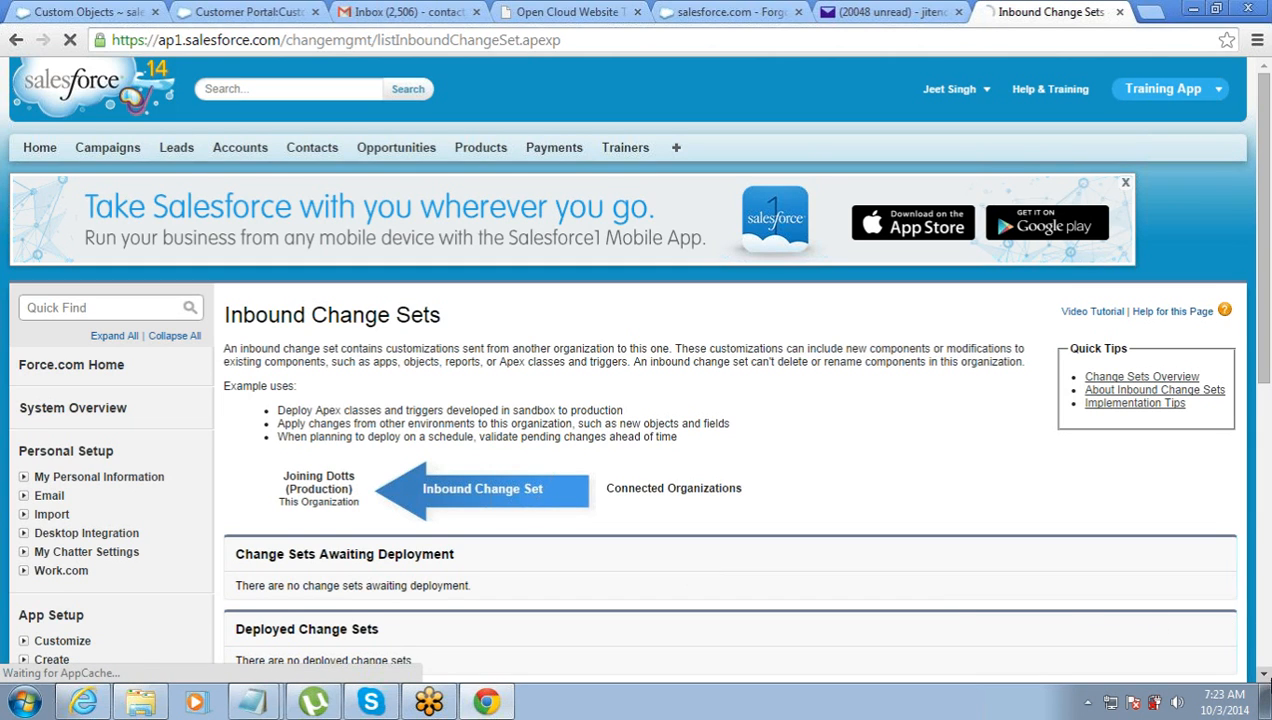
{"action": "scroll", "coordinate": [1264, 678], "scroll_direction": "down", "scroll_amount": 2}
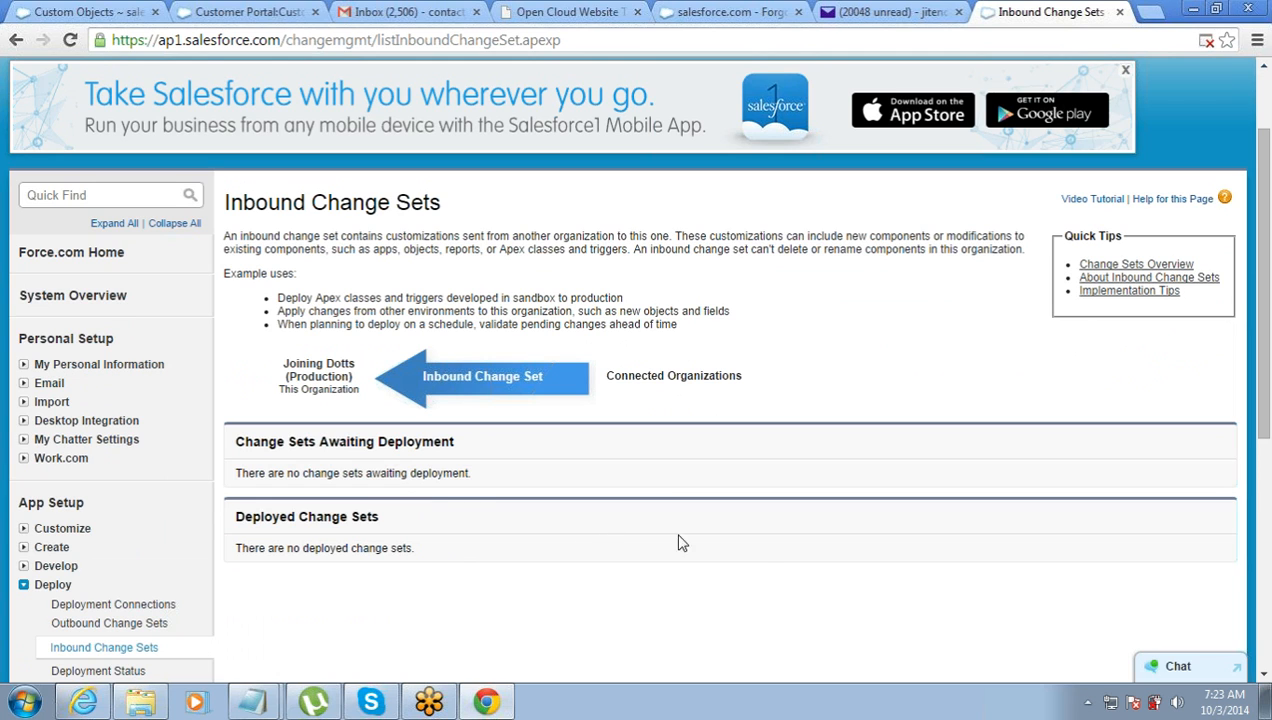
Return to the Untitled Notepad notes and complete the Production line with 'Validate & Deploy'.
{"action": "mouse_move", "coordinate": [253, 702]}
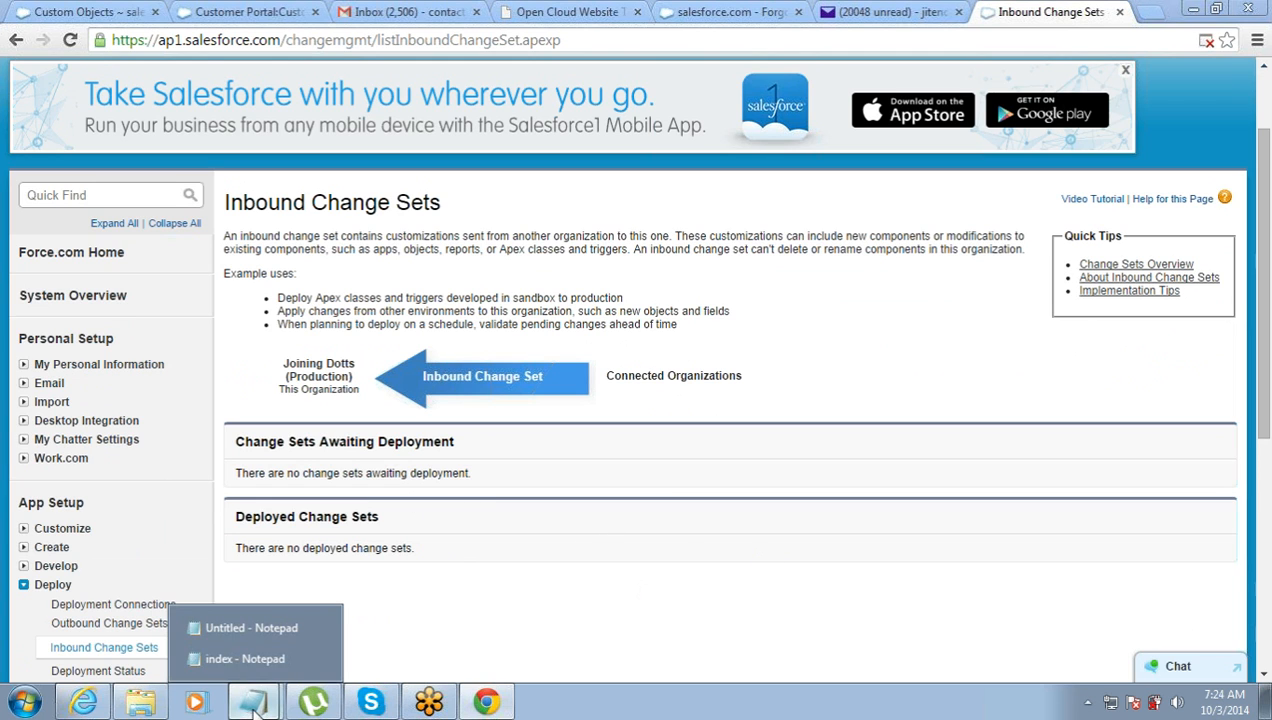
{"action": "left_click", "coordinate": [245, 656]}
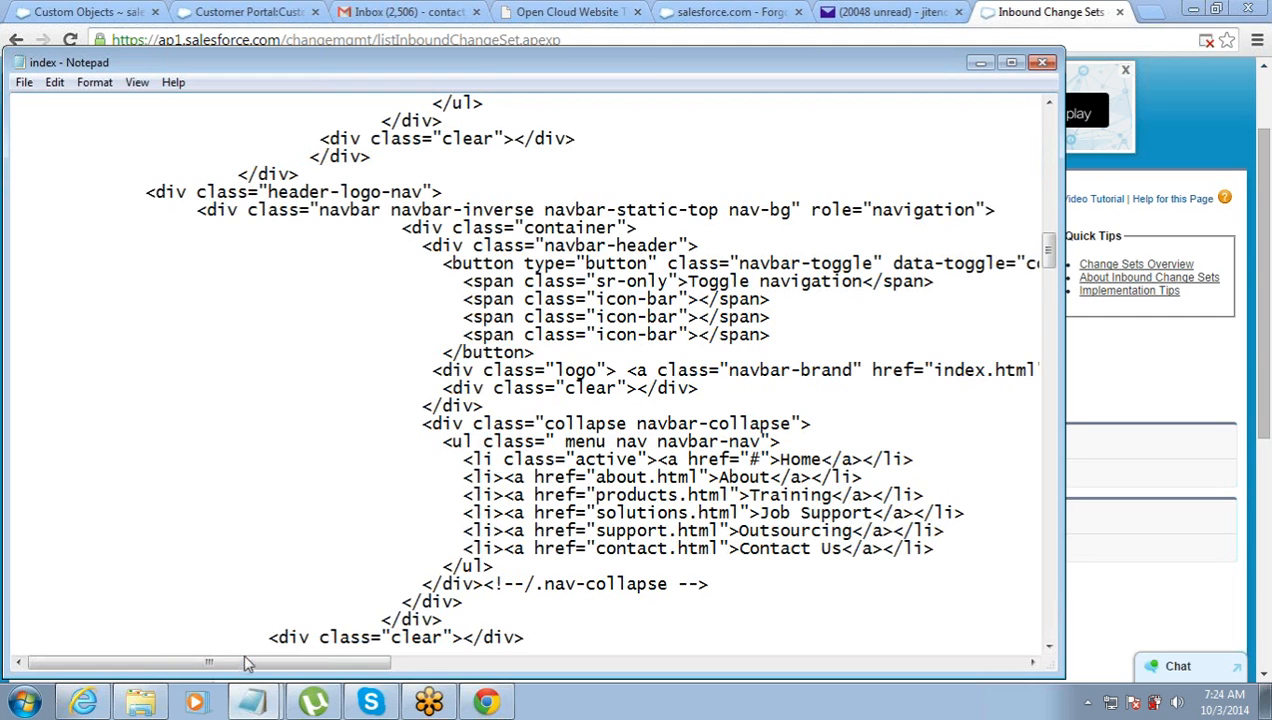
{"action": "left_click", "coordinate": [250, 627]}
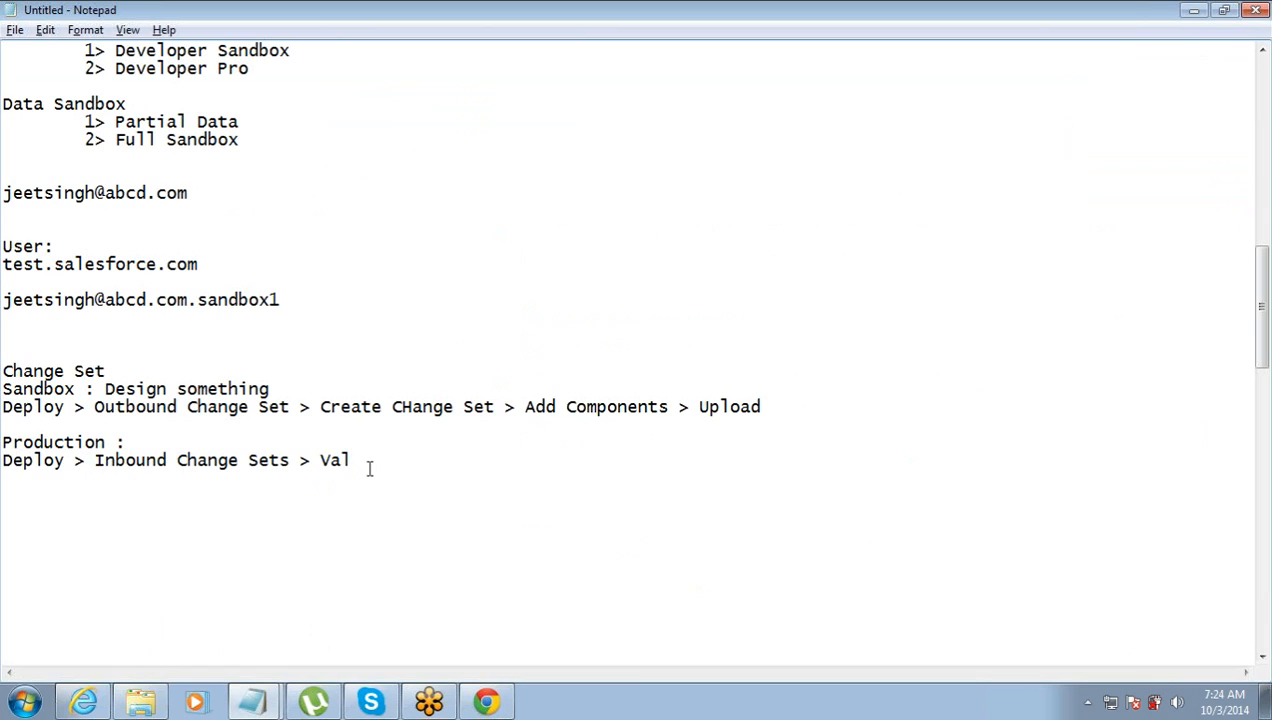
{"action": "type", "text": "idate & Deploy"}
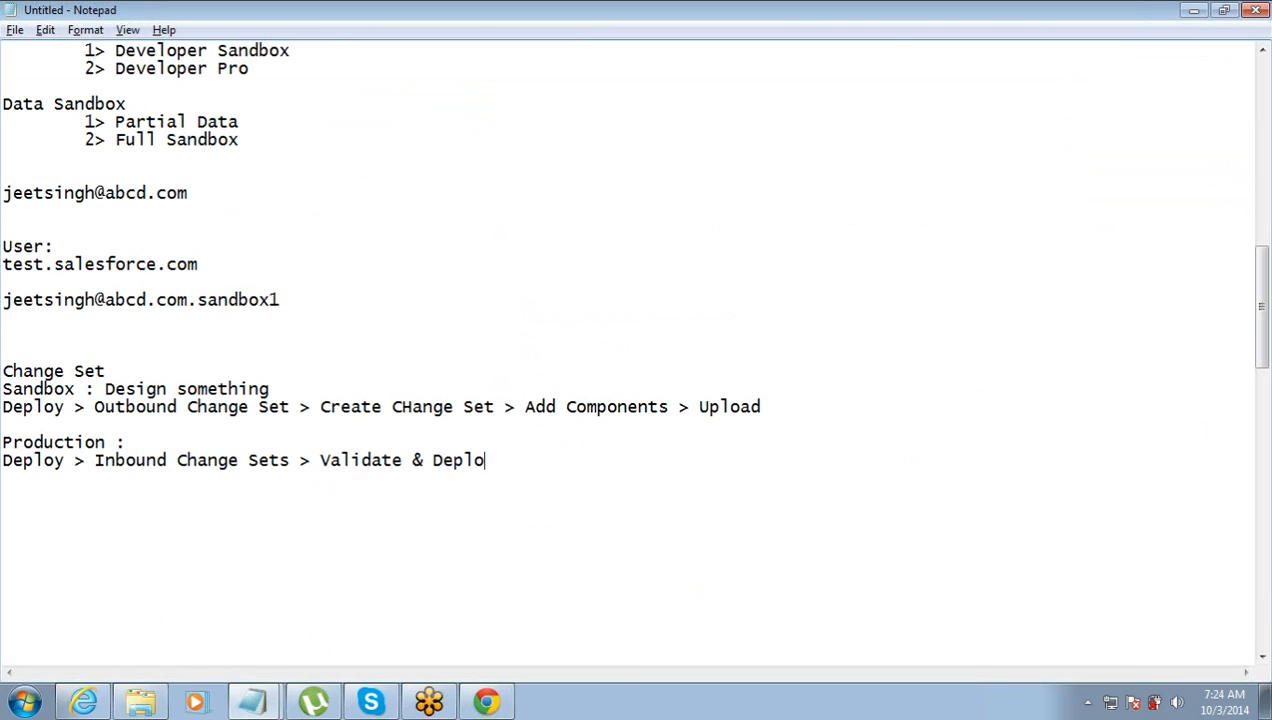